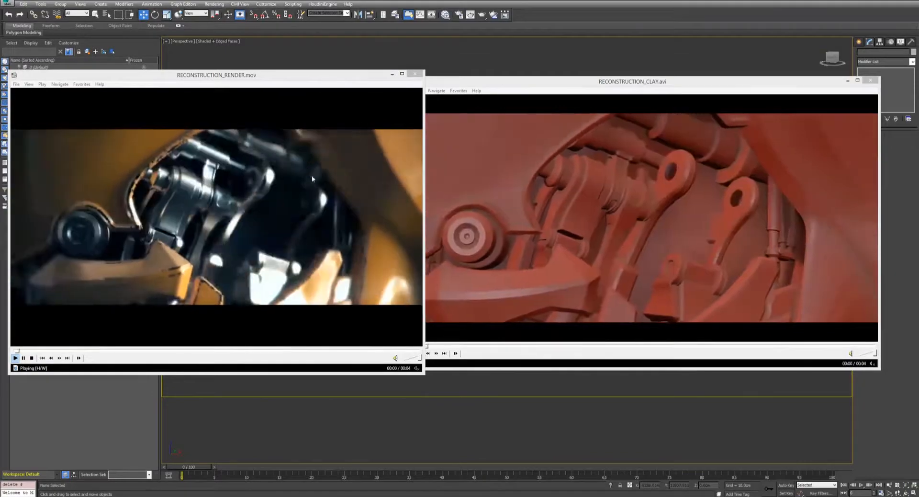
Step: Close the reference video, select the particle setup's layer, and place a Thinking particle system in the viewport
left_click(414, 75)
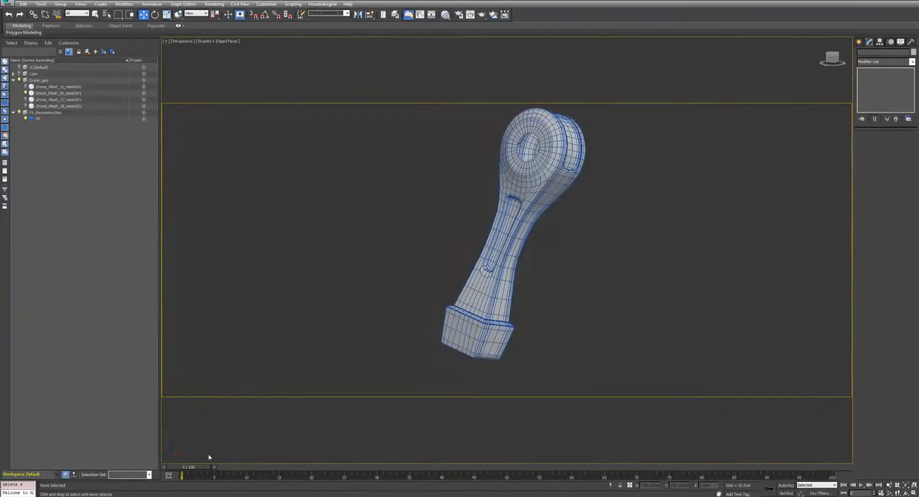
left_click(543, 190)
left_click(122, 162)
left_click(38, 119)
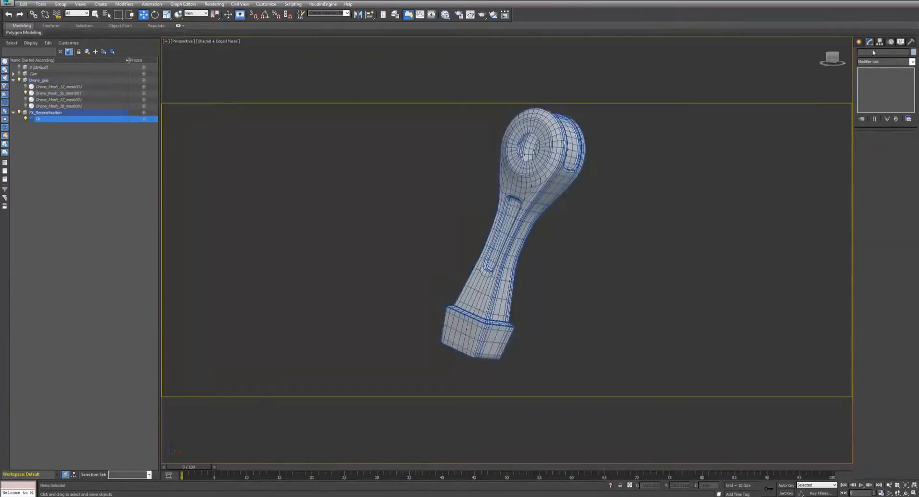
left_click(859, 41)
left_click(900, 110)
left_click(325, 279)
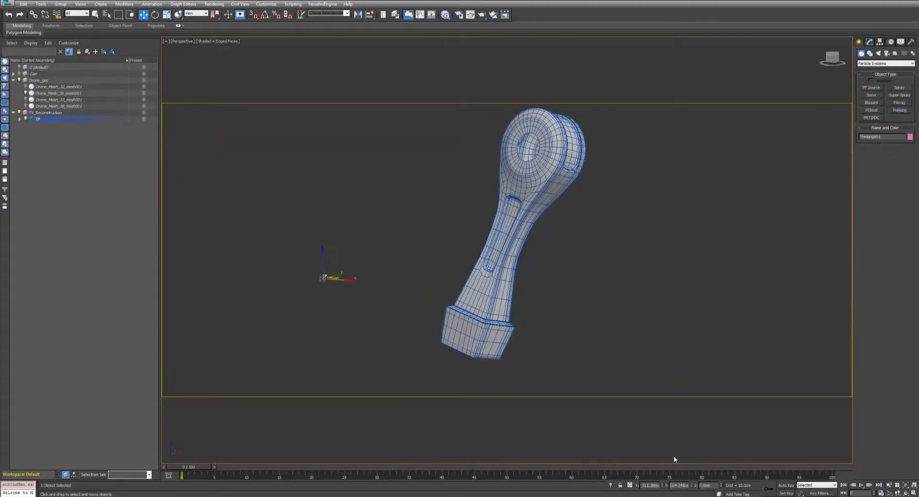
Step: Zero the Thinking object's X, Y and Z position and open its particle properties
right_click(662, 485)
left_click(869, 41)
left_click(885, 144)
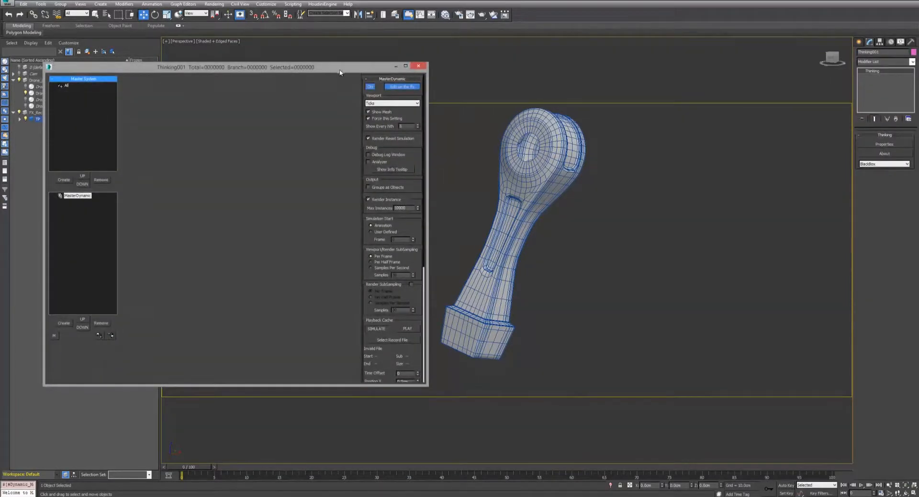
left_click_drag(340, 72, 379, 76)
Step: Add a particle group under All and a dynamic set under MasterDynamic
left_click(104, 89)
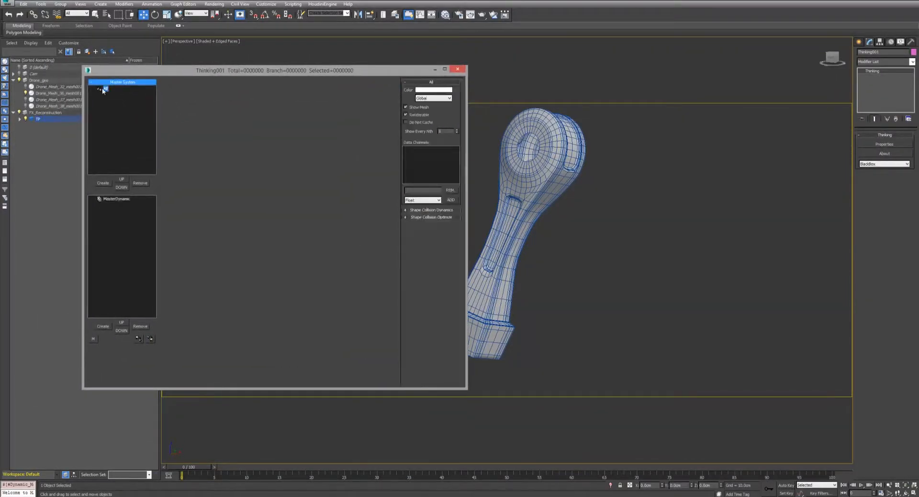
left_click(100, 184)
left_click(105, 199)
left_click(104, 325)
left_click(120, 206)
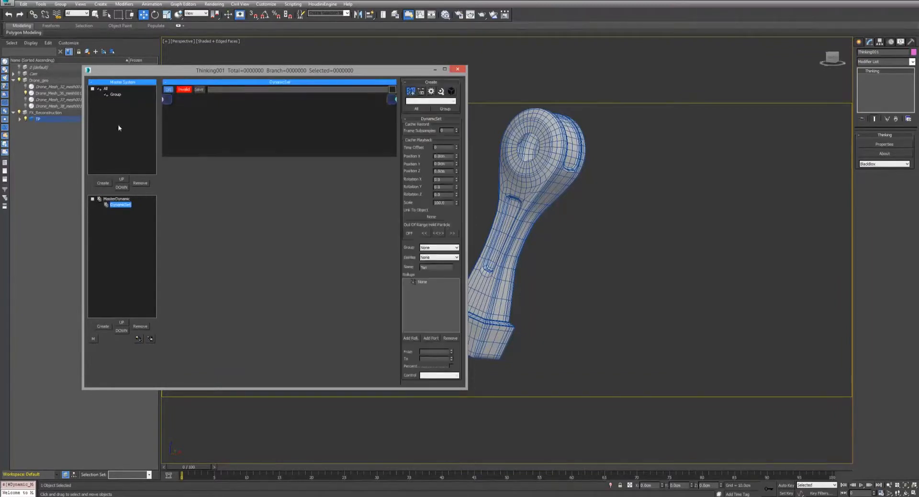
Step: Rename the new particle group as Reconstruction
left_click(115, 94)
left_click(117, 95)
type("R")
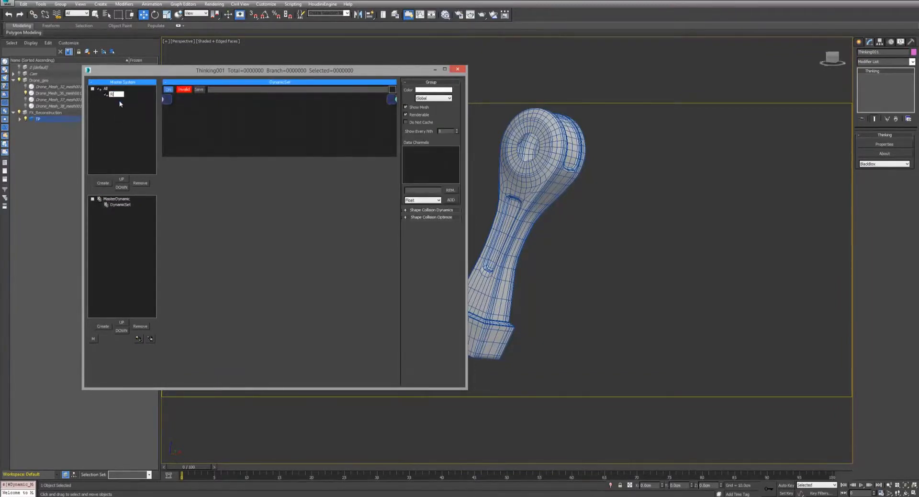
type("econstruction")
key("Return")
Step: Rename the new dynamic set as Reconstruction
left_click(120, 205)
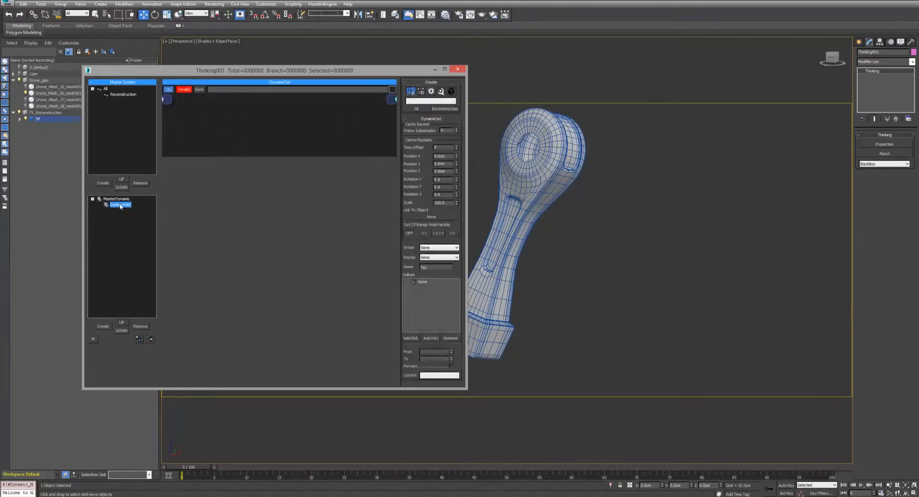
left_click(125, 206)
type("Reconstruction")
key("Return")
left_click_drag(273, 71, 230, 74)
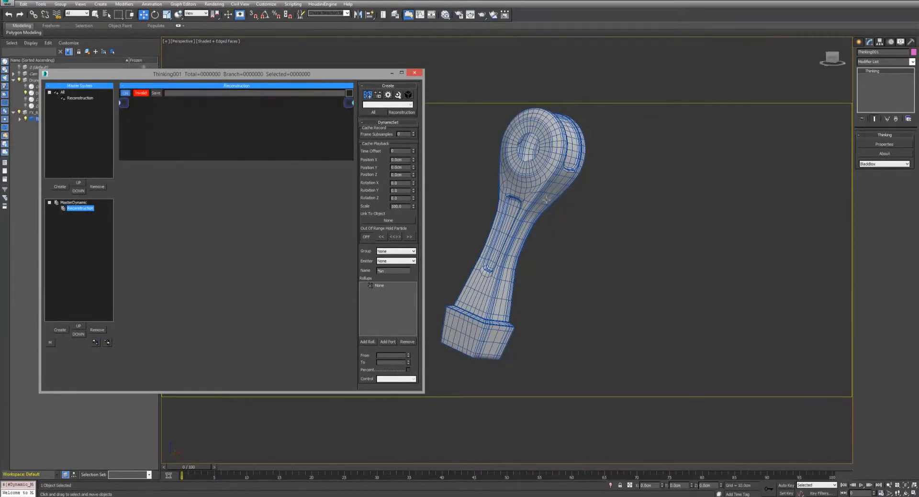
left_click_drag(110, 77, 140, 75)
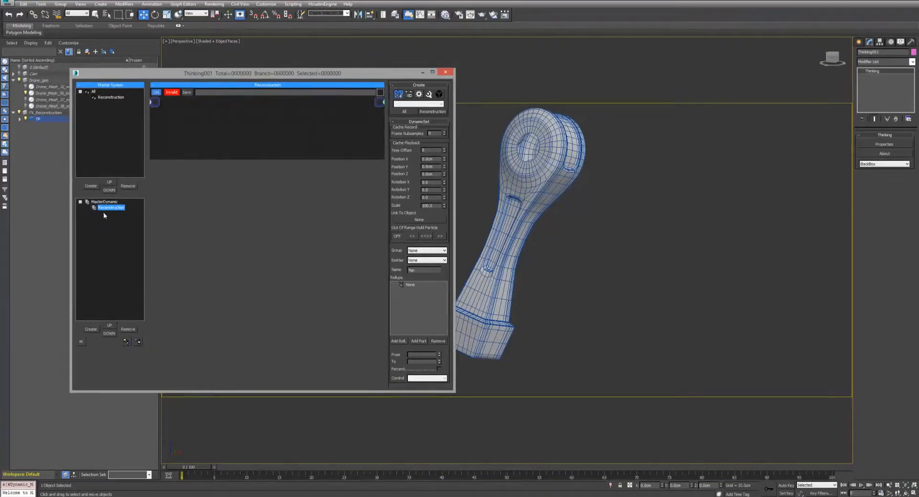
Step: Create a sub dynamic set named O2P under the Reconstruction dynamic set
left_click(91, 330)
type("DJP")
key("Return")
Step: Add an ObjToParticle operator to the O2P dynamic set
right_click(222, 111)
type("obj")
key("Return")
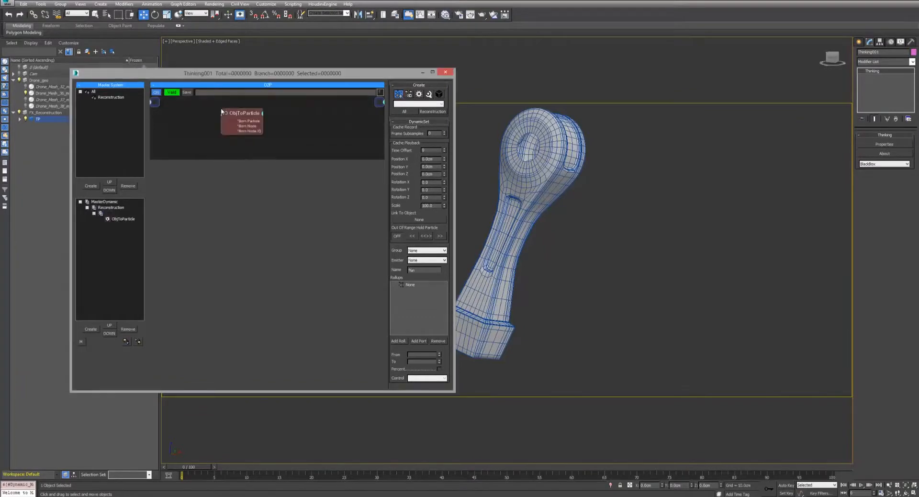
mouse_move(241, 114)
left_mouse_down()
mouse_move(225, 114)
mouse_move(248, 119)
left_mouse_up()
Step: Pick the drone arm mesh in the viewport as the ObjToParticle source object
left_click(398, 171)
left_click(570, 158)
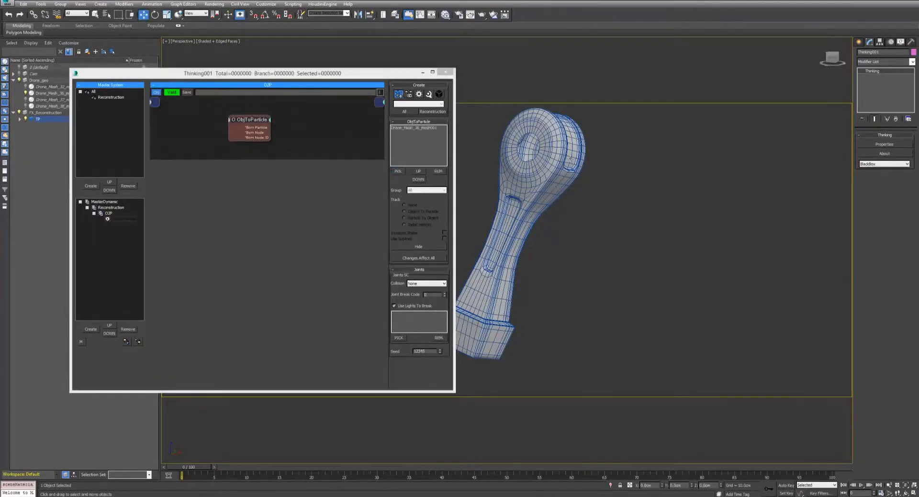
left_click(414, 128)
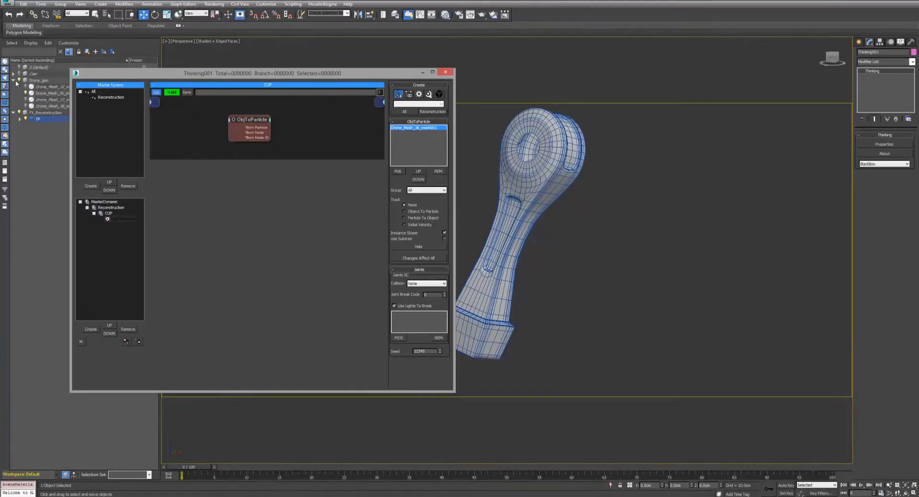
Step: Collapse the Drone_geo layer and hide the source mesh picked for ObjToParticle
left_click(18, 81)
left_click(19, 80)
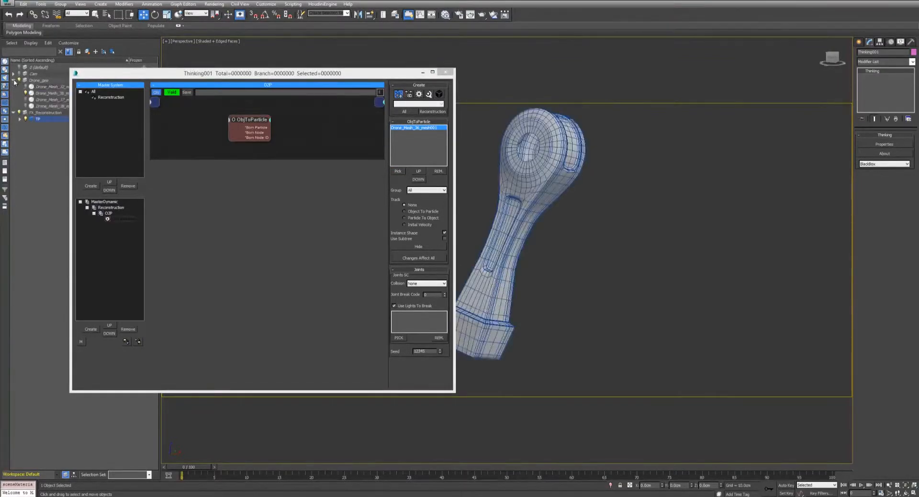
left_click(18, 80)
left_click(13, 80)
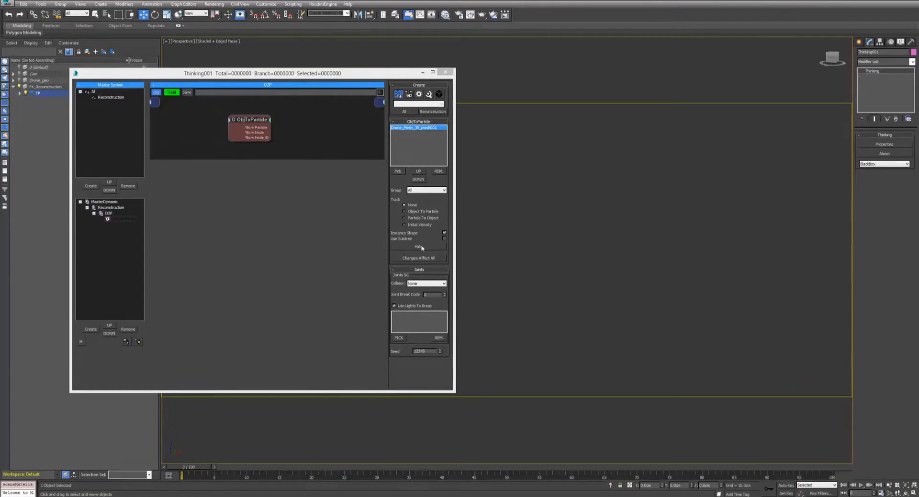
Step: Create a particle subgroup named inputObj under the Reconstruction group
left_click_drag(330, 73, 337, 97)
left_click(115, 120)
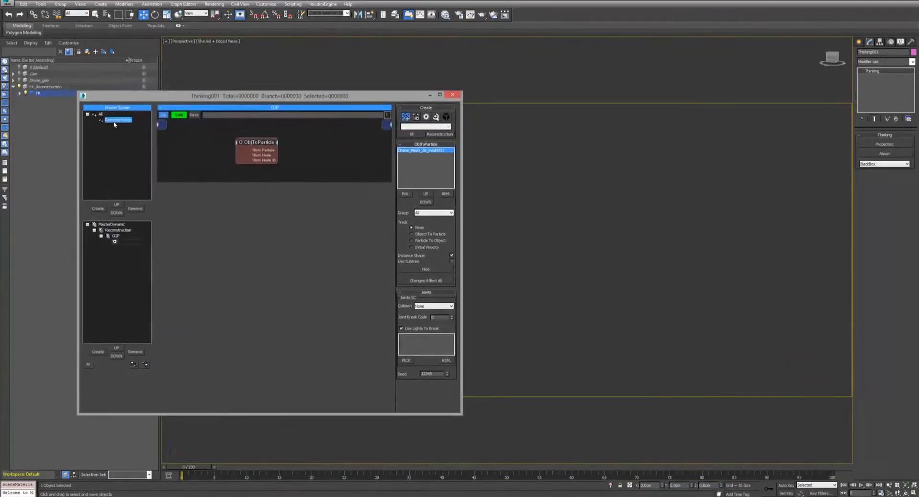
left_click(98, 208)
double_click(119, 126)
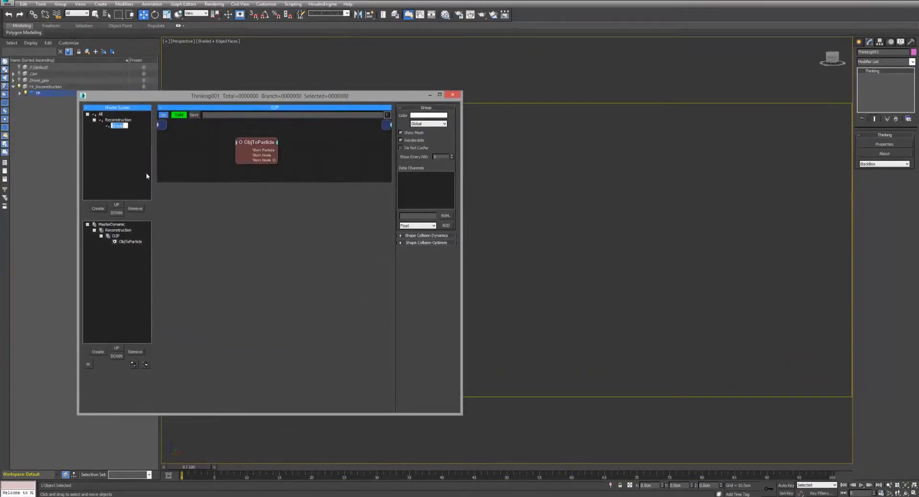
type("InputObj")
key("Return")
Step: Set the inputObj group's display color to light blue
left_click(418, 115)
left_click(176, 45)
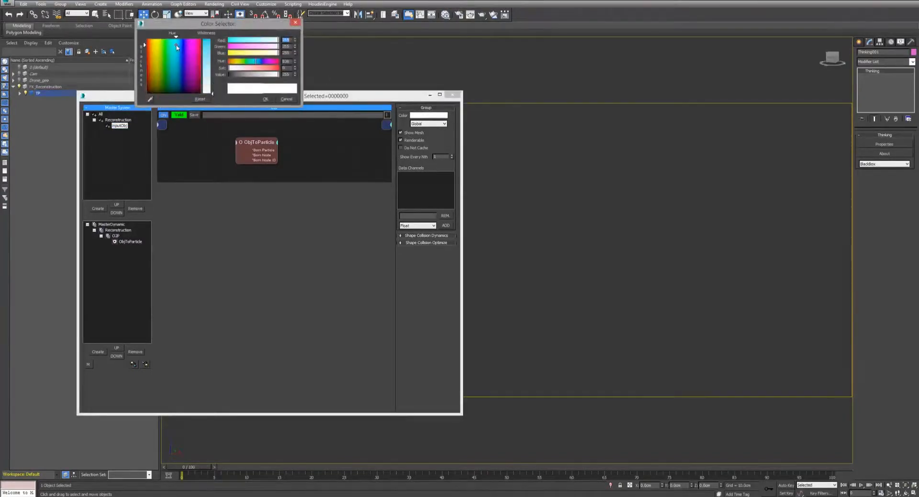
left_click(207, 44)
left_click(264, 99)
Step: Assign the ObjToParticle source mesh to the inputObj group and refresh the simulation from the timeline start
left_click_drag(250, 142, 256, 143)
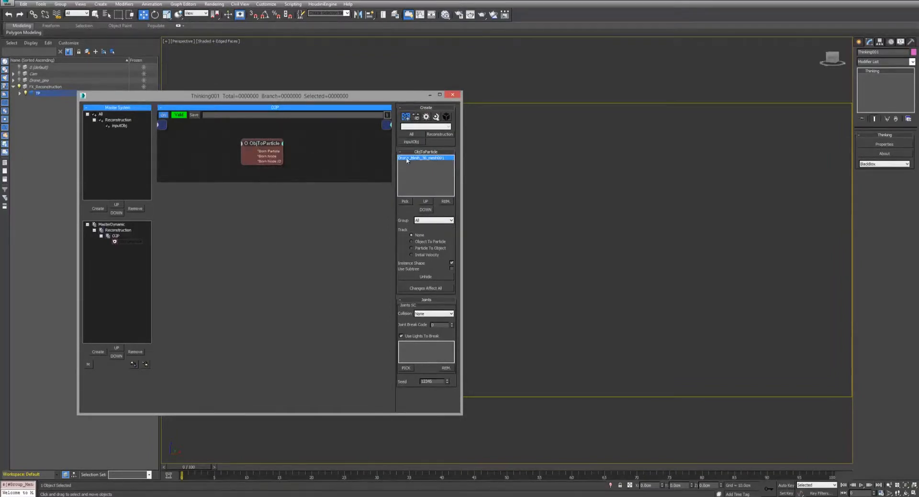
left_click(422, 220)
left_click(421, 235)
mouse_move(197, 470)
left_mouse_down()
mouse_move(463, 458)
mouse_move(191, 455)
left_mouse_up()
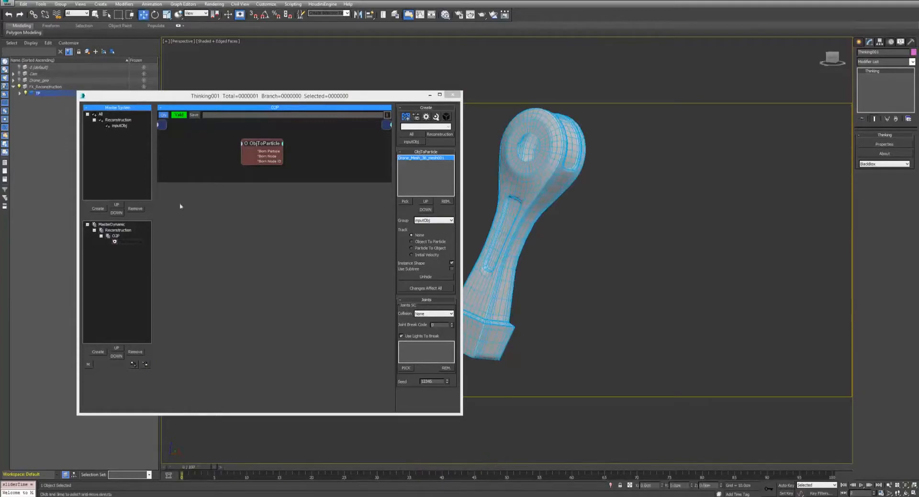
Step: Switch the viewport to the PhysCamera001 view, scrub forward through the animation, and rearrange the ObjToParticle node
left_click(181, 42)
mouse_move(192, 48)
left_click(151, 49)
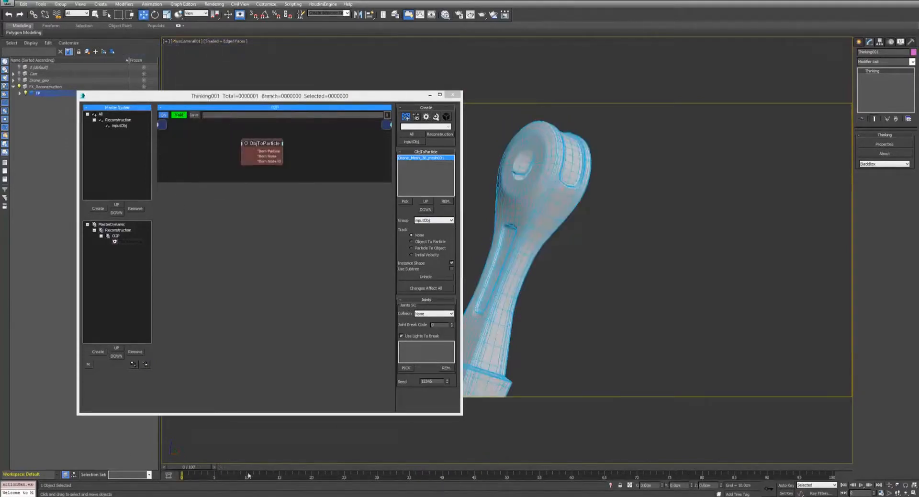
left_click_drag(192, 470, 308, 426)
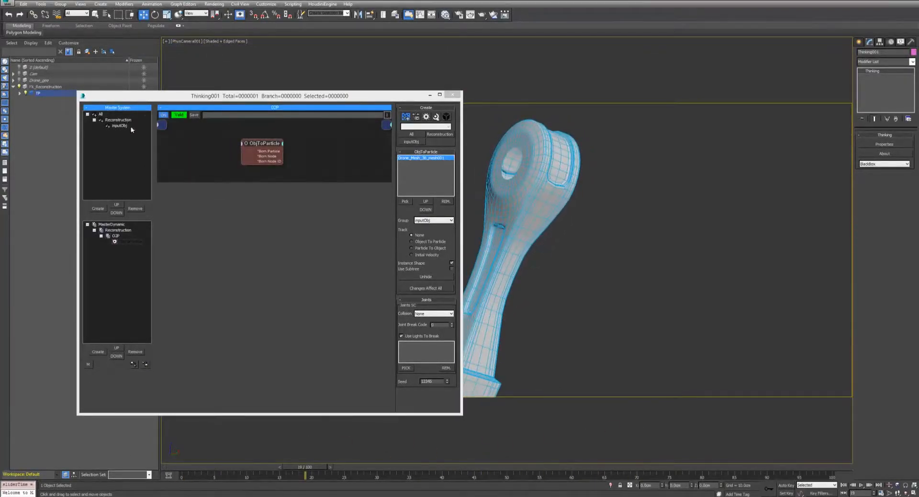
left_click_drag(214, 96, 206, 83)
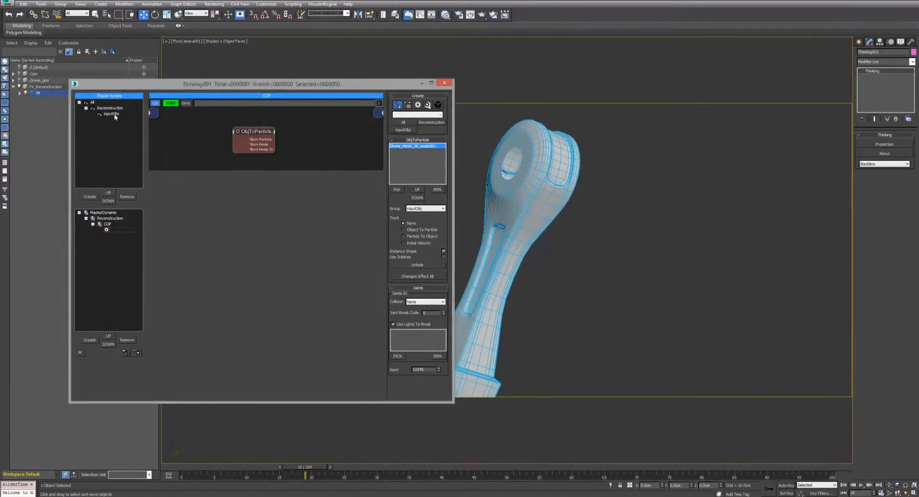
left_click_drag(267, 149, 227, 146)
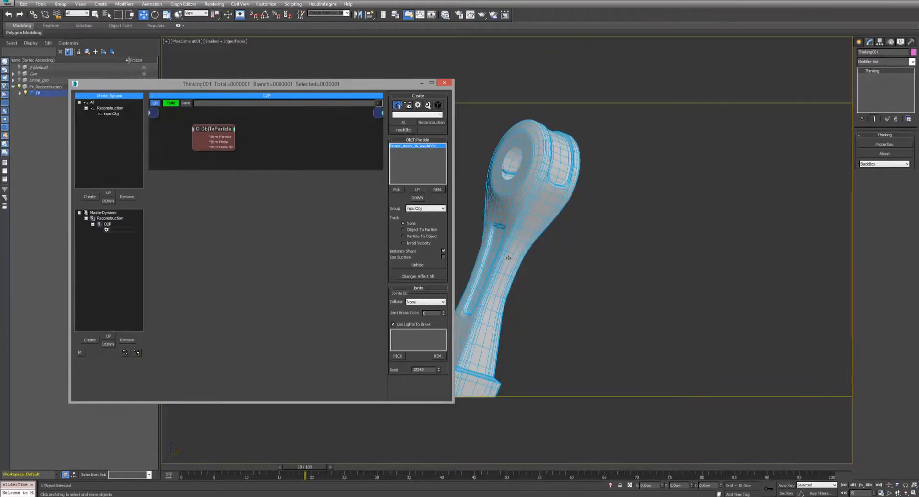
Step: Create a second sub dynamic set named Fragment under the Reconstruction dynamic set
left_click(107, 219)
left_click(87, 340)
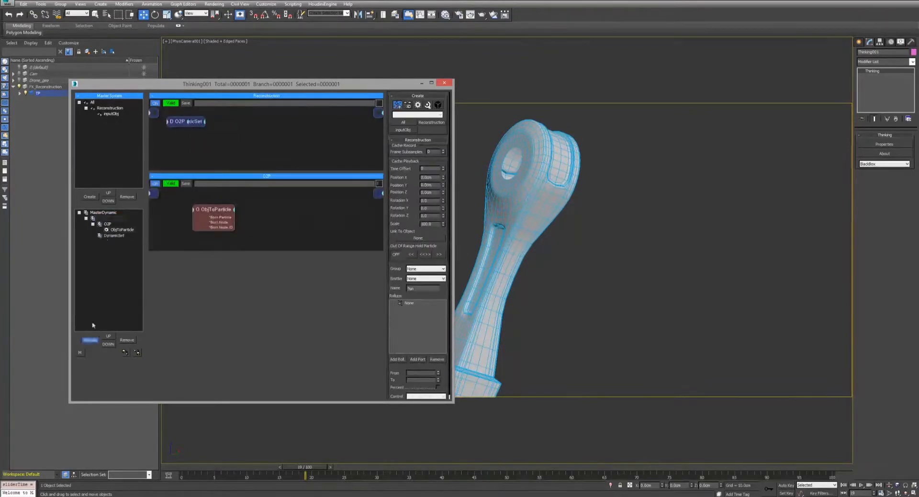
left_click(117, 237)
left_click(114, 235)
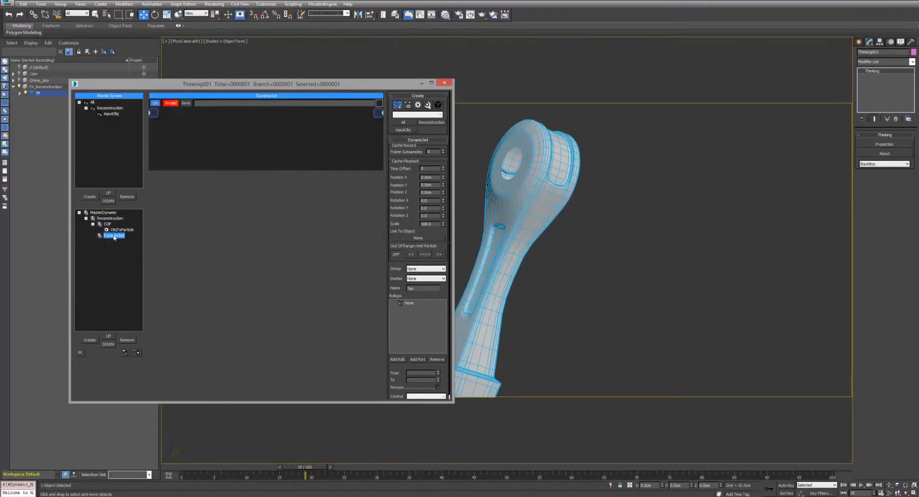
type("Fragment")
key("Return")
Step: Create a particle subgroup named Frags under the Reconstruction group
left_click(111, 108)
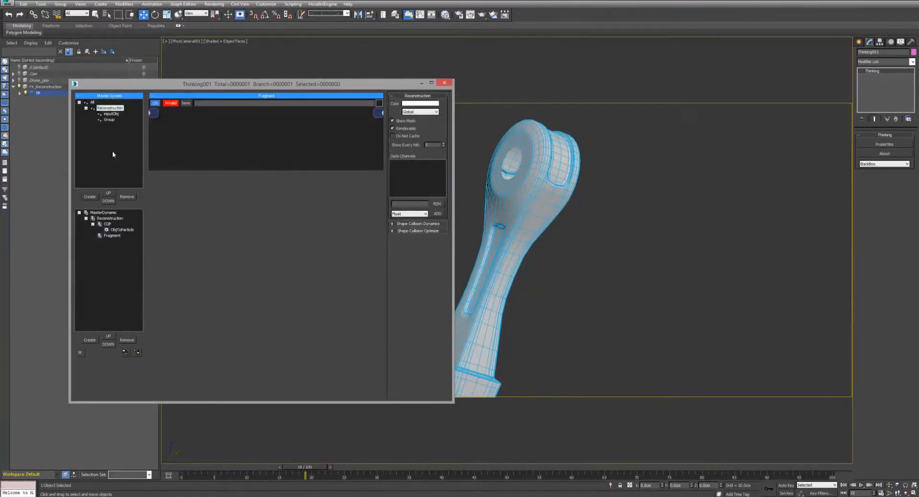
left_click(110, 120)
type("Frags")
key("Return")
Step: Set the Frags group's display color to orange
left_click(416, 104)
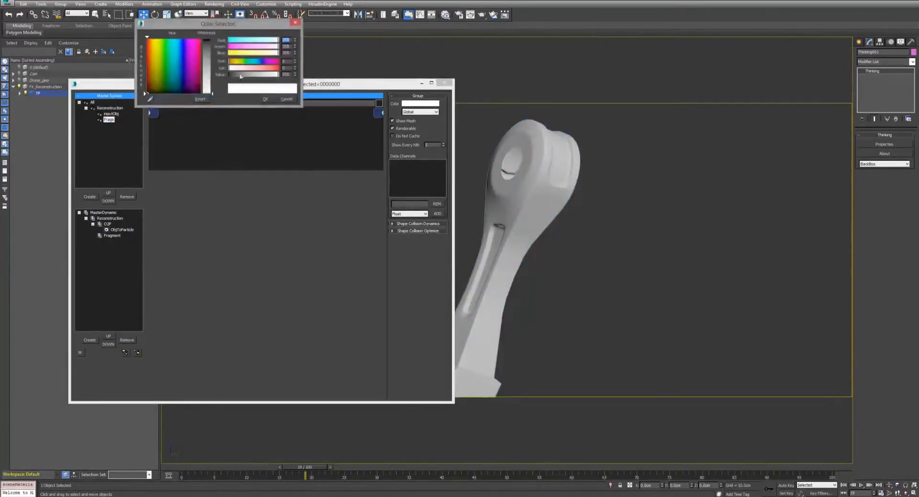
mouse_move(196, 50)
left_mouse_down()
mouse_move(148, 42)
mouse_move(189, 44)
left_mouse_up()
left_click(206, 44)
left_click(265, 99)
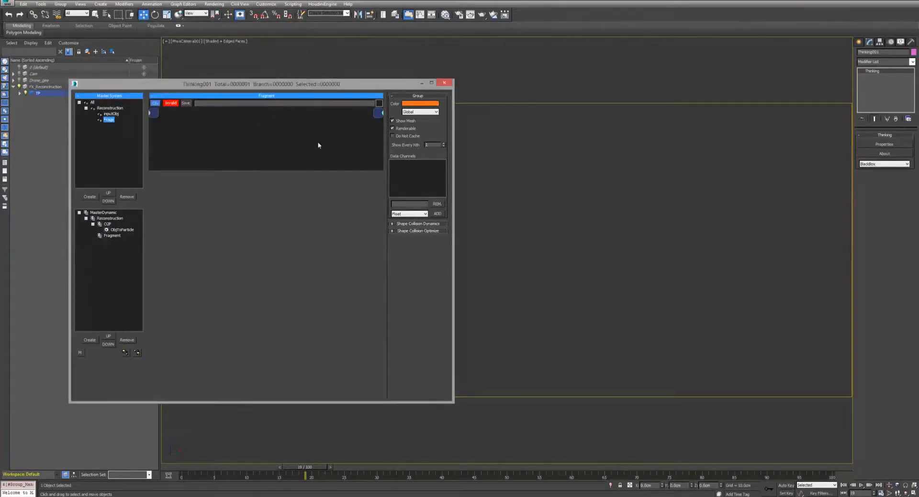
Step: Add the inputObj group as a node in the Fragment dynamic set
left_click(114, 234)
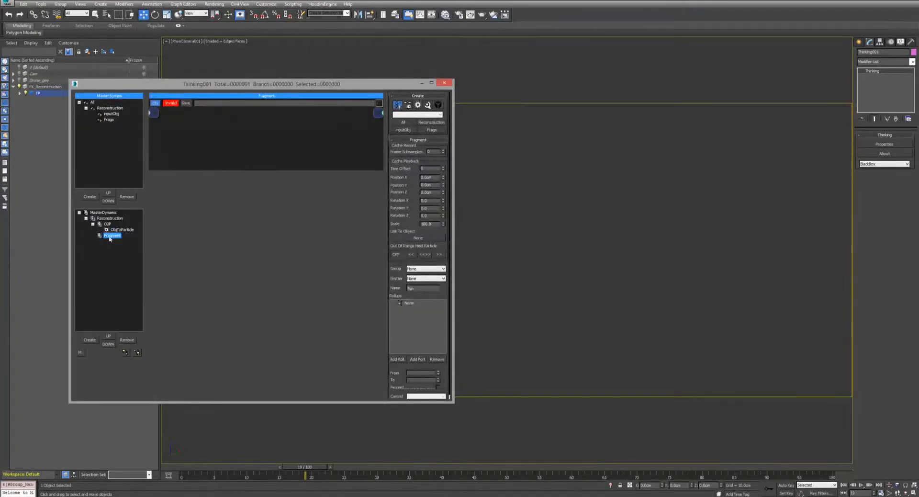
right_click(184, 131)
mouse_move(186, 136)
left_click(126, 150)
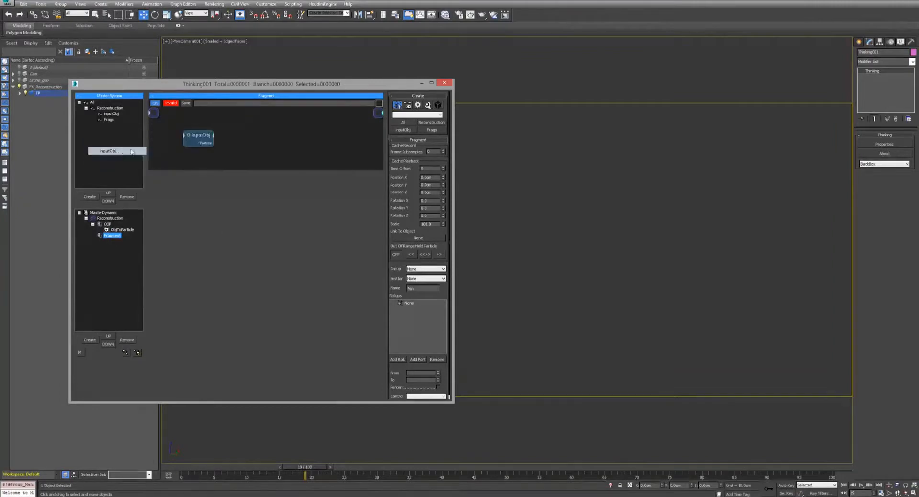
left_click_drag(195, 137, 174, 133)
Step: Add a Fragment operator beside the inputObj node in the Fragment dynamic set
double_click(289, 133)
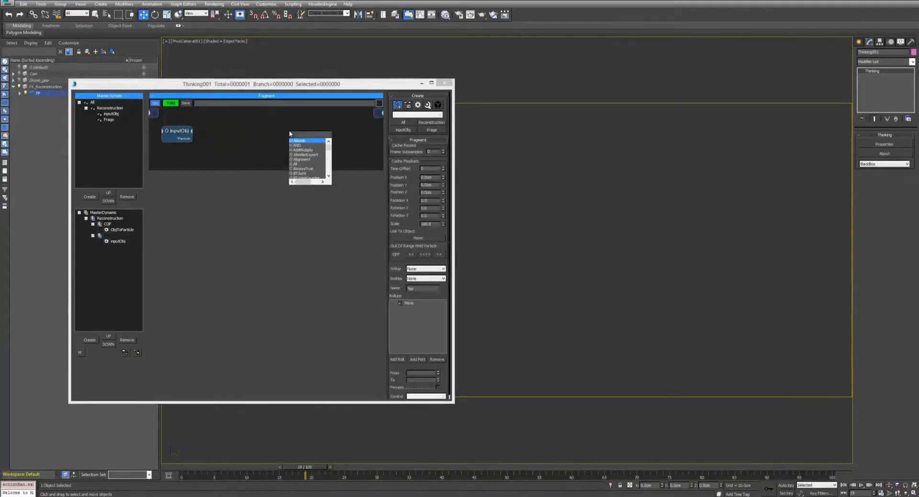
type("frag")
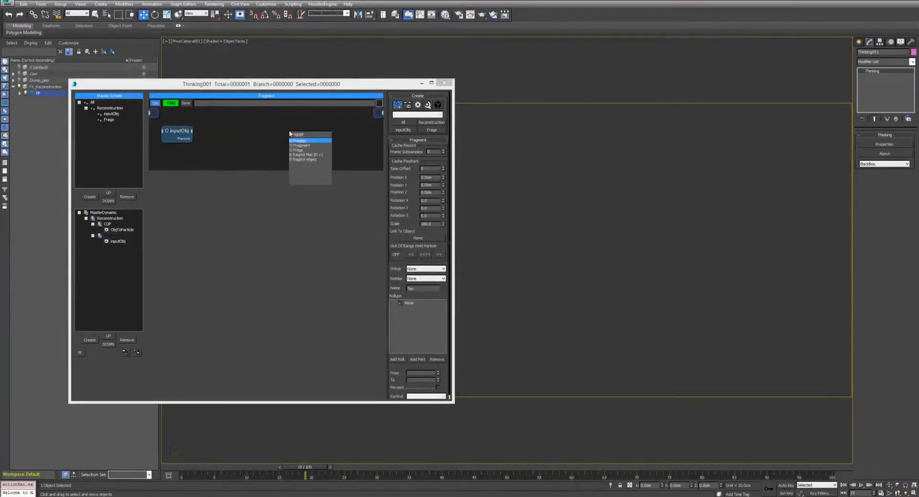
key("Down")
key("Return")
left_click(290, 135)
left_click_drag(290, 135, 246, 130)
Step: Connect the inputObj node's Particle output to the Fragment operator's Particle input and scrub the timeline to check
left_click_drag(181, 136, 185, 139)
left_click_drag(250, 132, 240, 136)
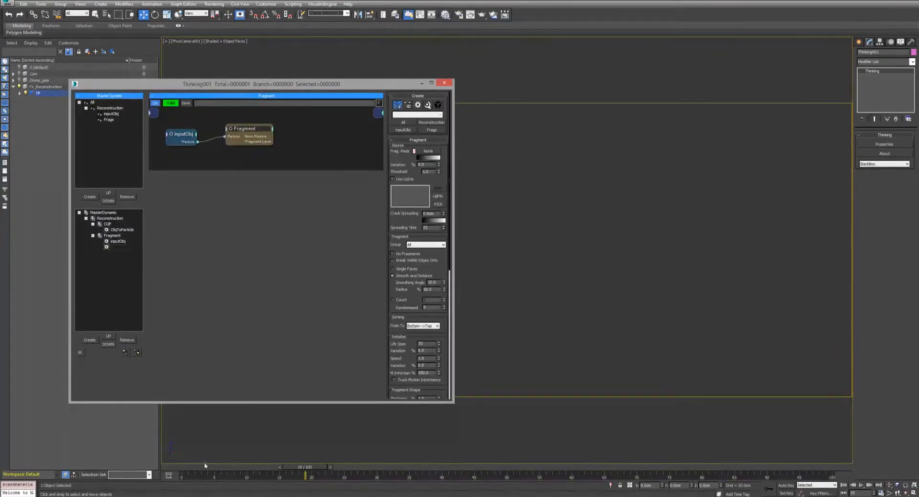
left_click_drag(204, 465, 253, 463)
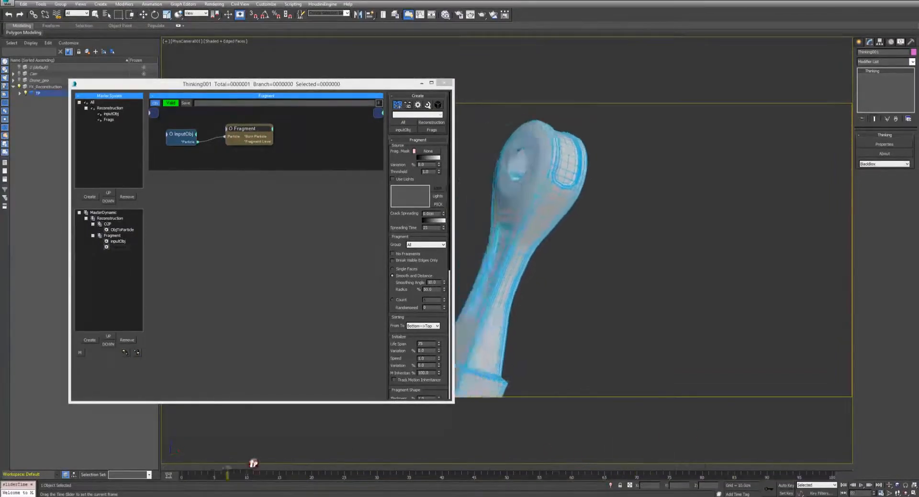
Step: Move the Thinking Particles window clear of the drone arm and return the timeline to frame 0
key("w")
left_click_drag(372, 85, 311, 77)
left_click_drag(193, 123, 208, 124)
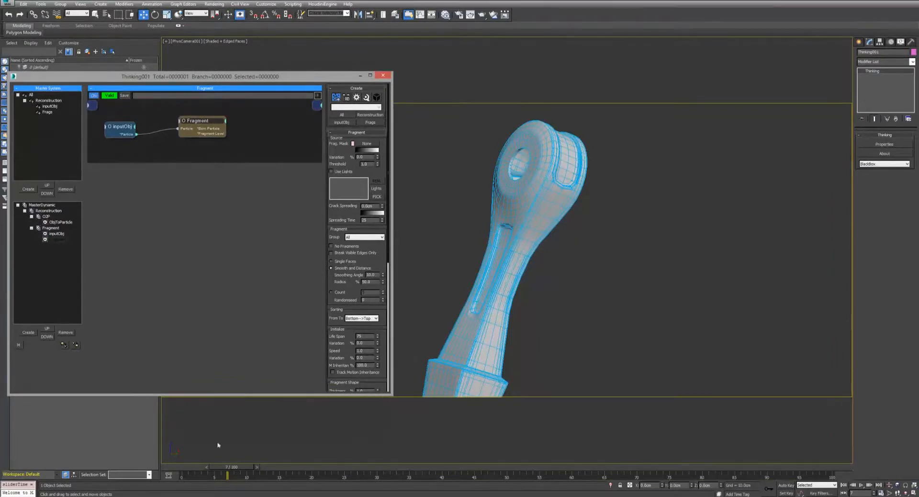
left_click_drag(227, 470, 181, 452)
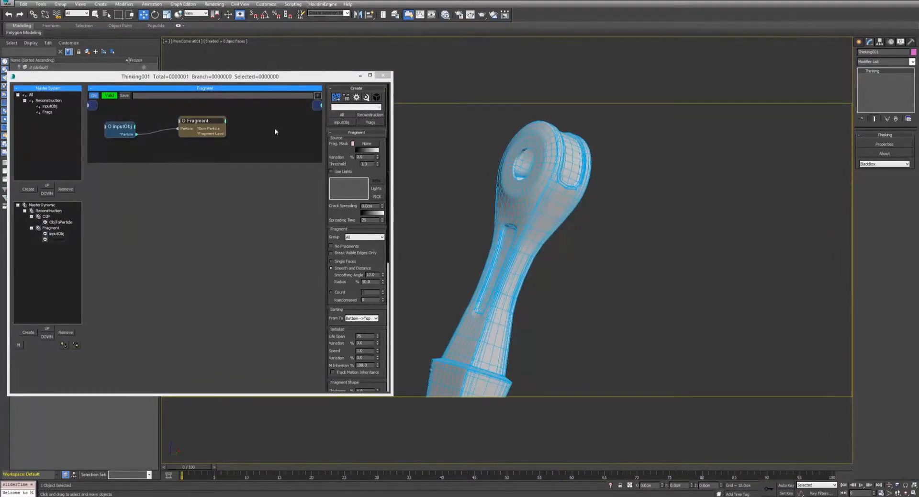
Step: Move the Fragment node slightly away from the inputObj node and set the Fragment operator's Threshold to 0.5
scroll(336, 143, "down", 3)
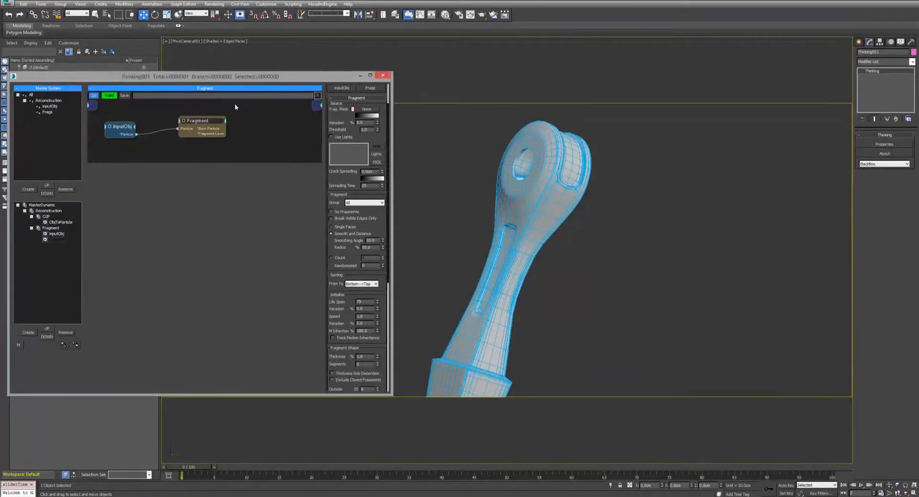
scroll(334, 108, "up", 2)
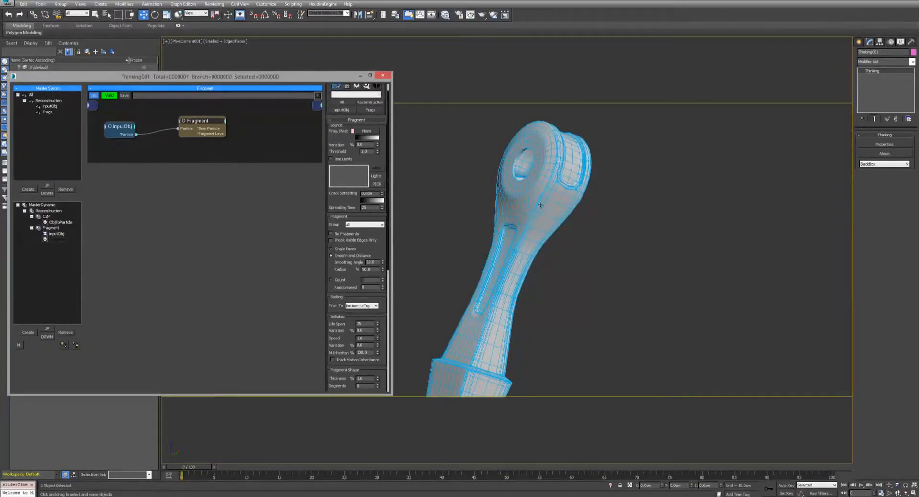
scroll(330, 209, "down", 8)
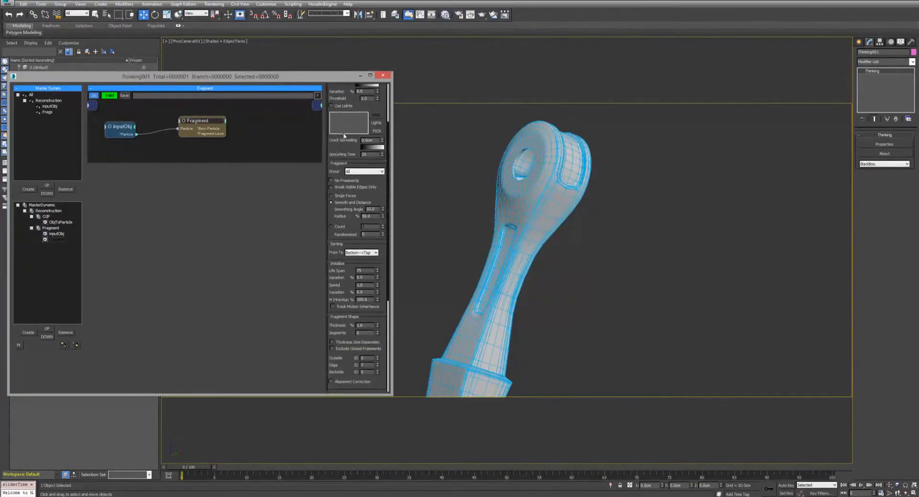
left_click_drag(335, 122, 337, 234)
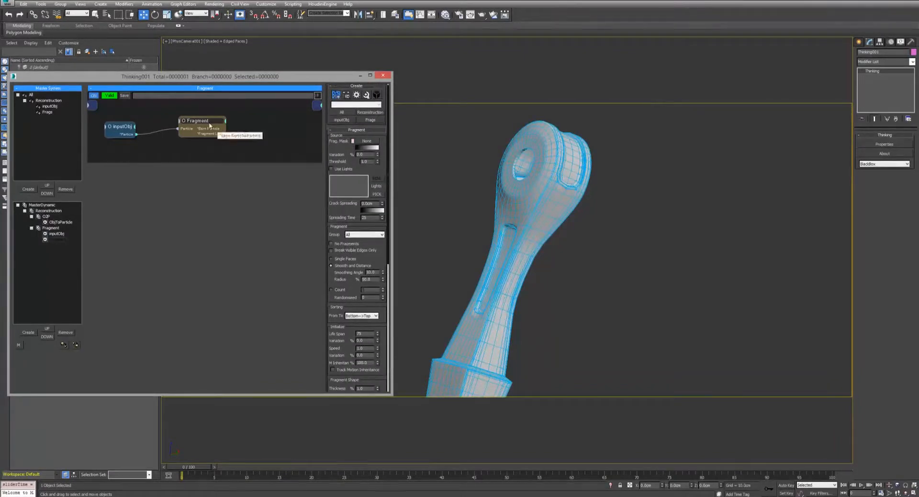
left_click_drag(212, 125, 218, 121)
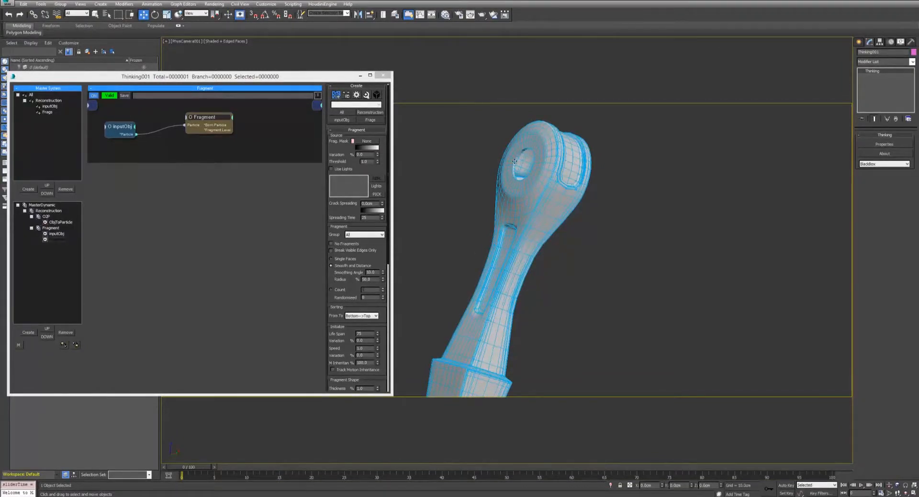
scroll(378, 155, "down", 2)
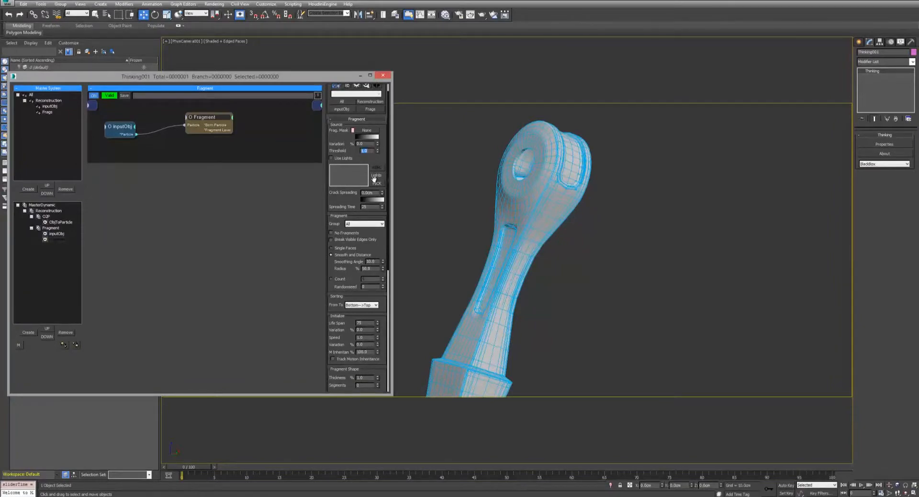
type("0.5")
key("Return")
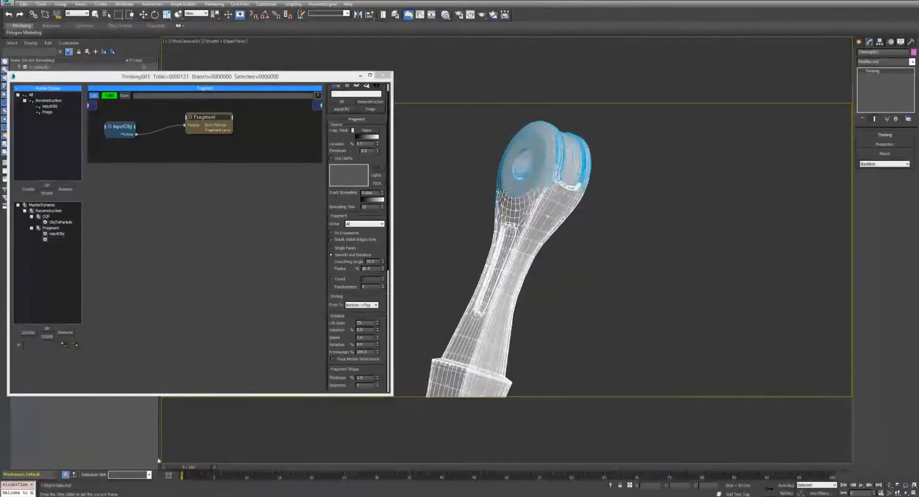
key("w")
Step: Assign the generated fragments to the Frags group and scrub the first frames to check
left_click(358, 224)
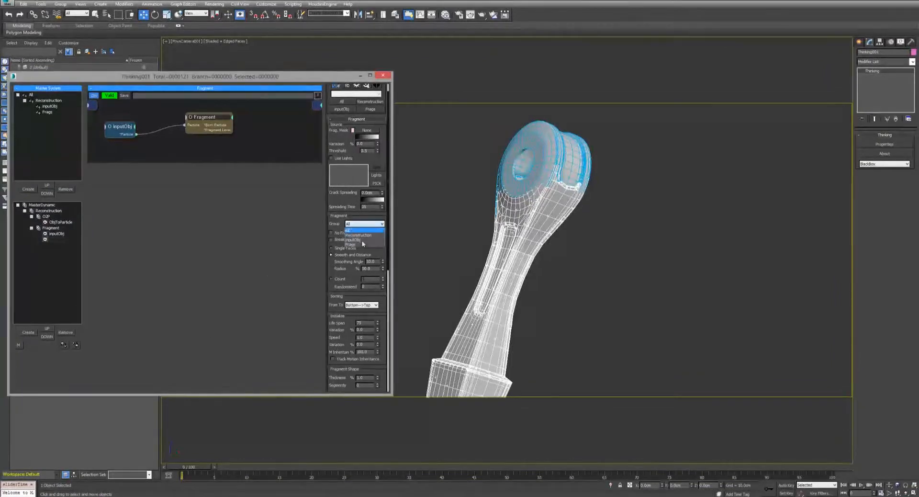
left_click(362, 246)
left_click_drag(204, 467, 224, 468)
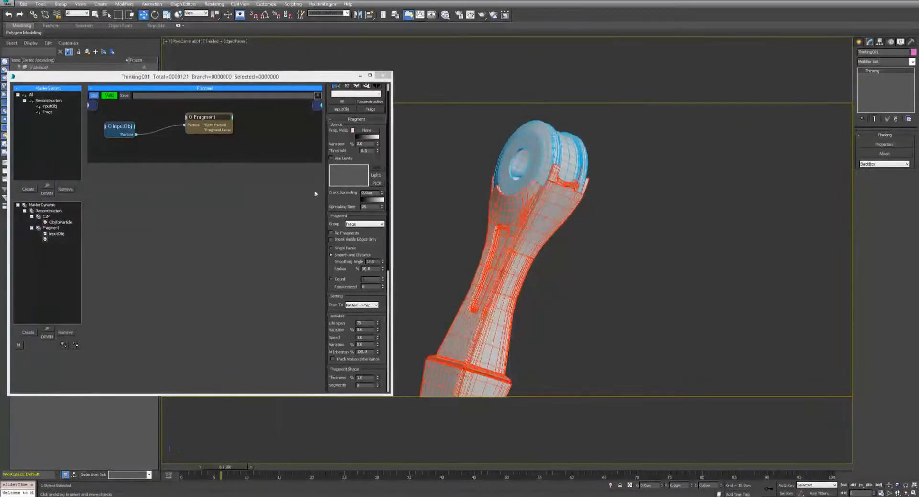
Step: Try a Fragment Threshold of 0, check it on the timeline, and restore the Threshold to 0.5
left_click_drag(373, 151, 342, 151)
type("0")
key("Return")
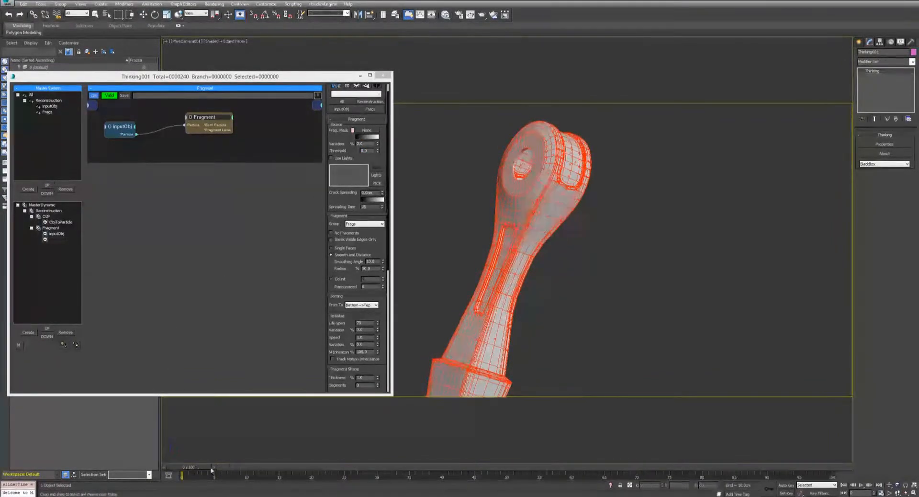
mouse_move(191, 467)
left_mouse_down()
mouse_move(409, 468)
mouse_move(207, 468)
mouse_move(372, 458)
mouse_move(203, 460)
left_mouse_up()
Step: Clear the selection, switch the viewport to Perspective, and inspect the fragmented lower part of the arm
left_click(596, 243)
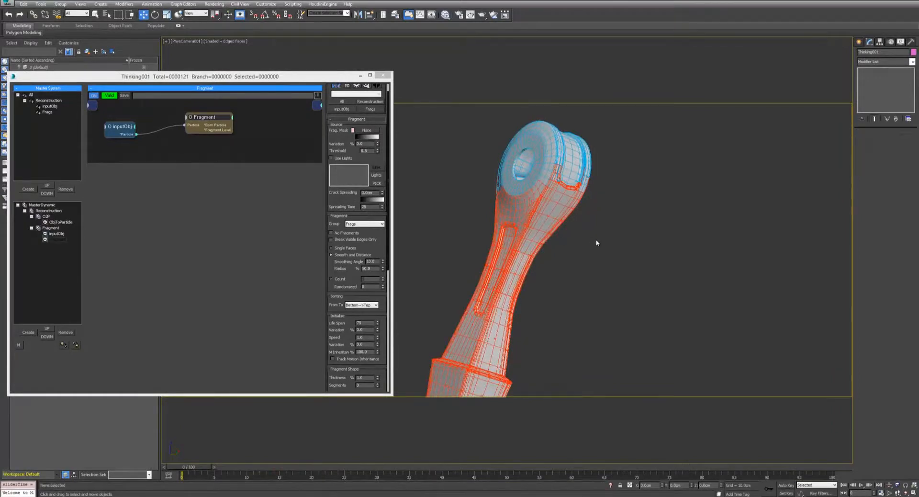
key("p")
scroll(543, 243, "down", 3)
middle_click_drag(541, 243, 527, 224, "alt")
scroll(526, 224, "up", 5)
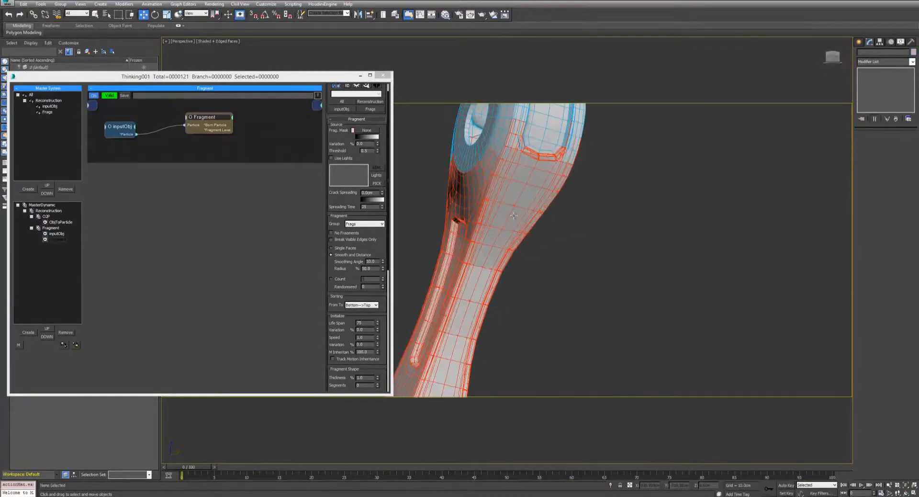
scroll(353, 217, "down", 2)
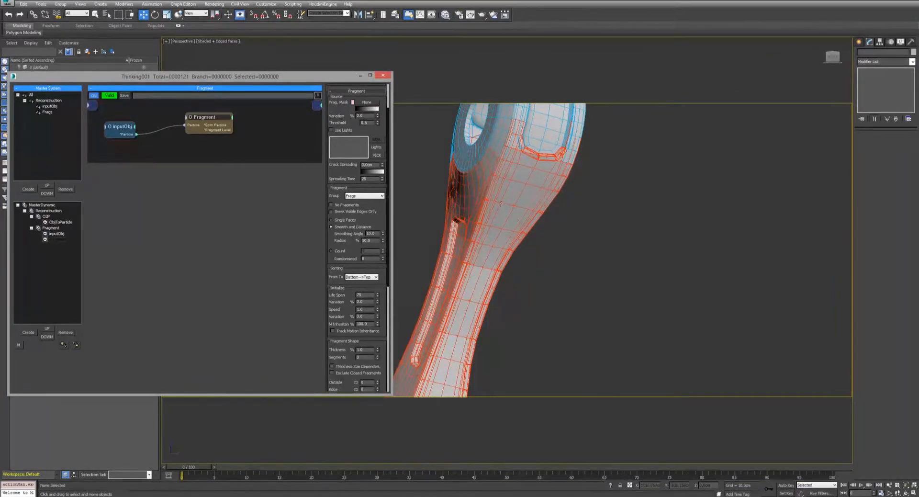
scroll(500, 204, "down", 5)
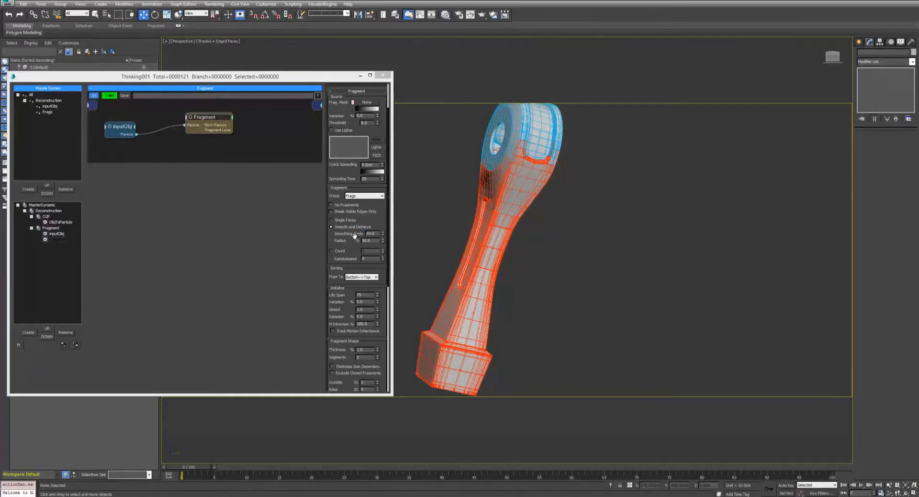
Step: Switch the fragmentation method to Count, scrub to frame 30, and inspect the separating pieces from several angles
left_click_drag(349, 228, 346, 216)
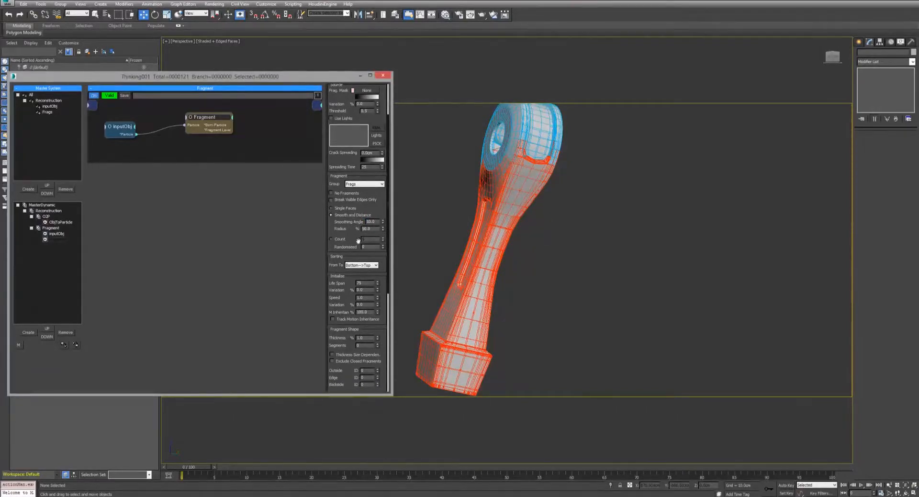
left_click(331, 238)
left_click_drag(203, 465, 390, 459)
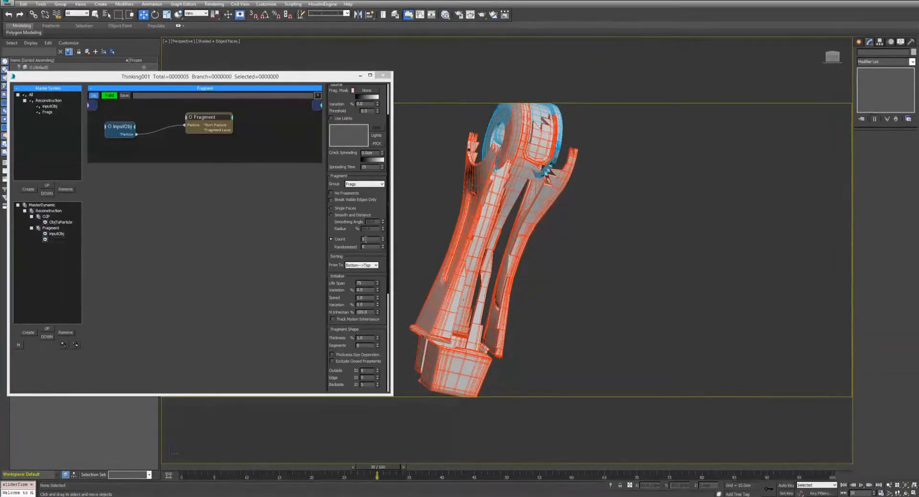
middle_click_drag(414, 248, 549, 258, "alt")
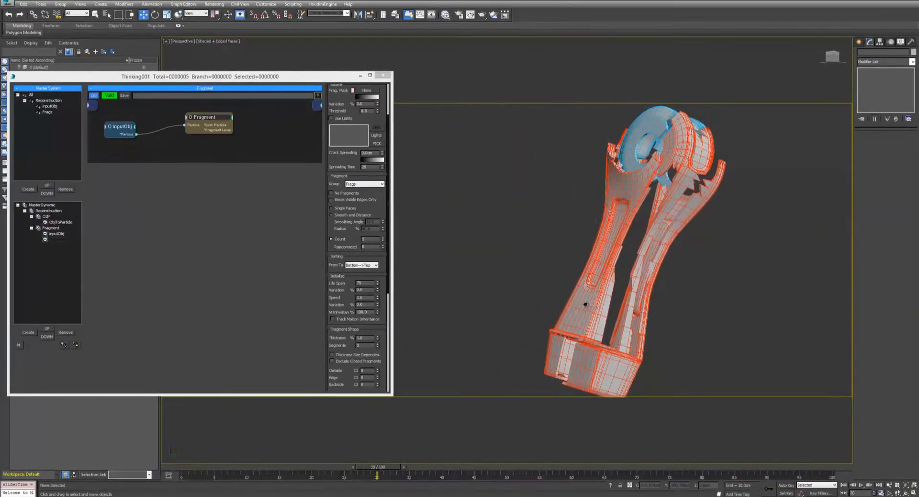
middle_click_drag(584, 304, 549, 297, "alt")
Step: Set the fragment Count to 500 and scrub the timeline to frame 57
double_click(366, 240)
type("500")
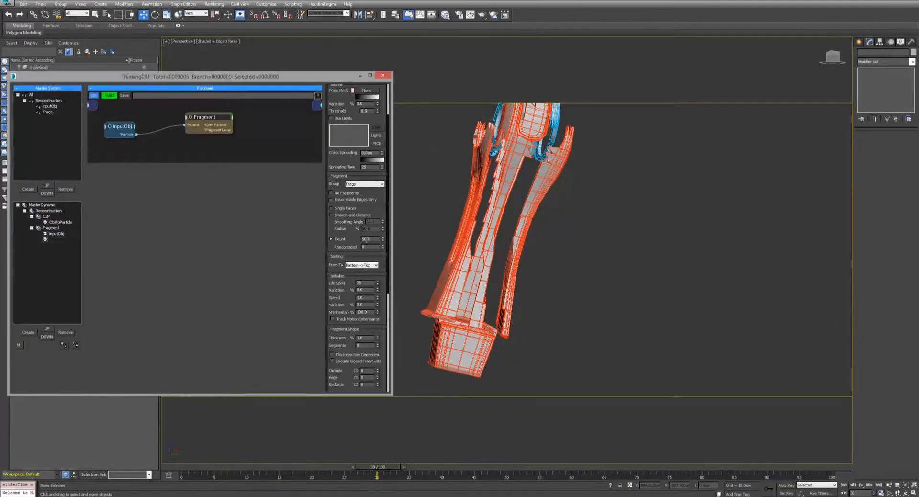
key("Return")
left_click_drag(378, 466, 556, 448)
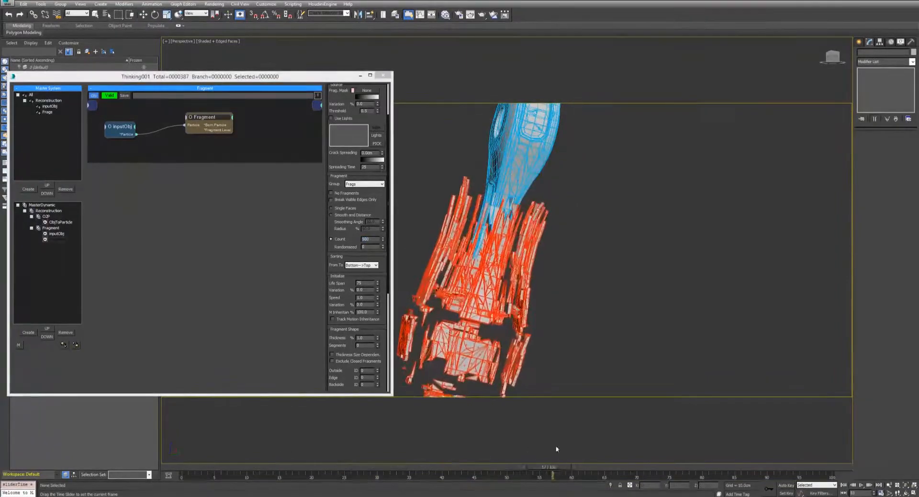
Step: Inspect the fragments near the arm's base and set their Life Span to 7500
middle_click_drag(488, 272, 390, 262)
scroll(505, 266, "up", 5)
scroll(505, 266, "down", 5)
scroll(505, 266, "down", 4)
scroll(534, 267, "up", 4)
scroll(523, 265, "up", 3)
middle_click_drag(533, 257, 604, 260)
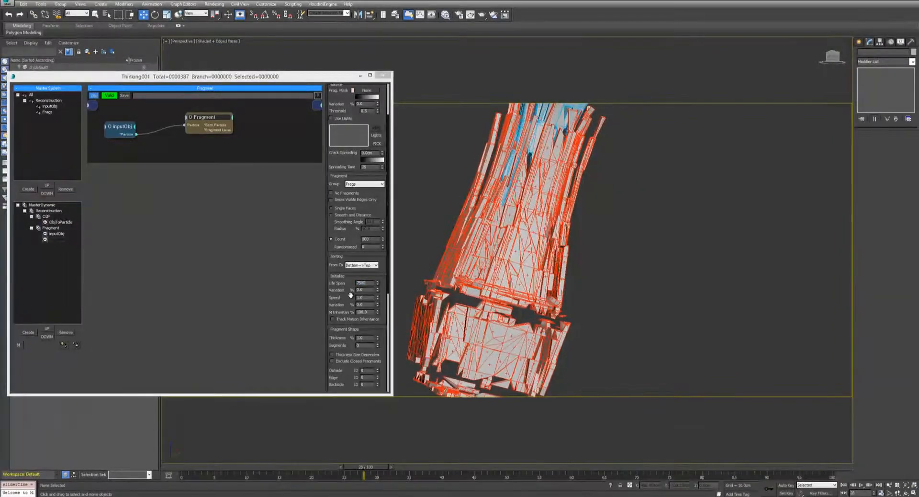
Step: Examine the Fragment Shape settings and the thickness of the individual pieces around the arm's base up close
left_click_drag(350, 293, 350, 226)
left_click_drag(347, 266, 349, 247)
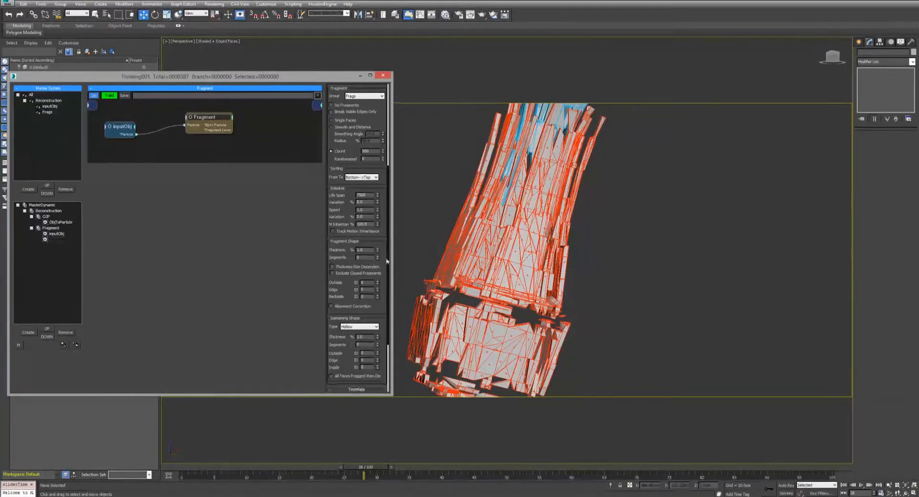
middle_click_drag(450, 287, 470, 281)
scroll(464, 282, "up", 5)
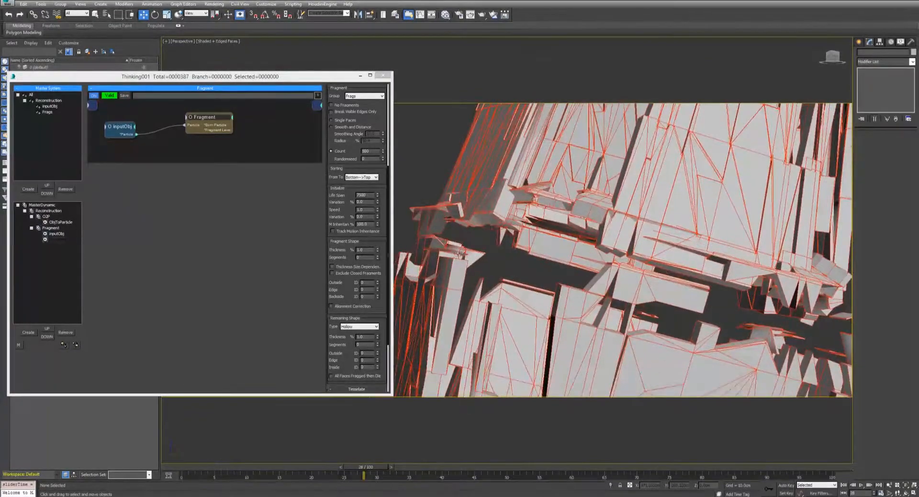
scroll(462, 266, "up", 1)
scroll(464, 267, "down", 1)
middle_click_drag(465, 267, 504, 270, "alt")
scroll(483, 277, "up", 4)
scroll(563, 217, "down", 6)
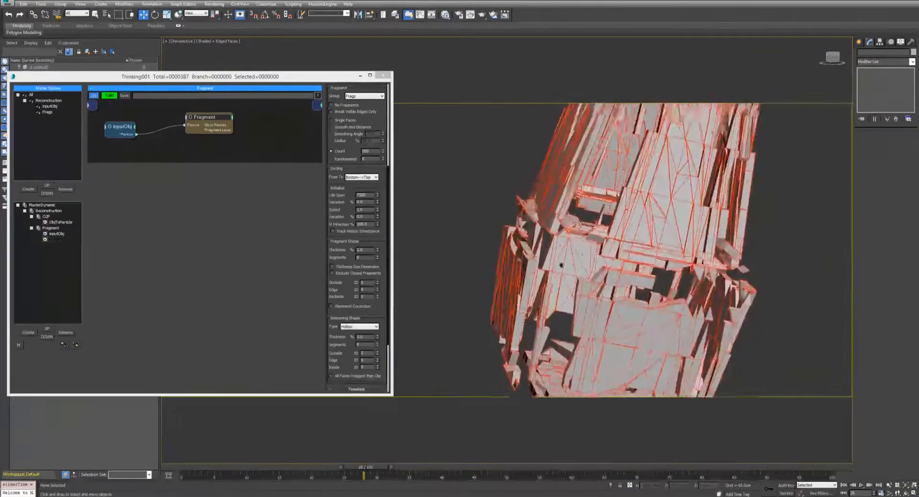
middle_click_drag(561, 265, 492, 220, "alt")
scroll(529, 290, "up", 5)
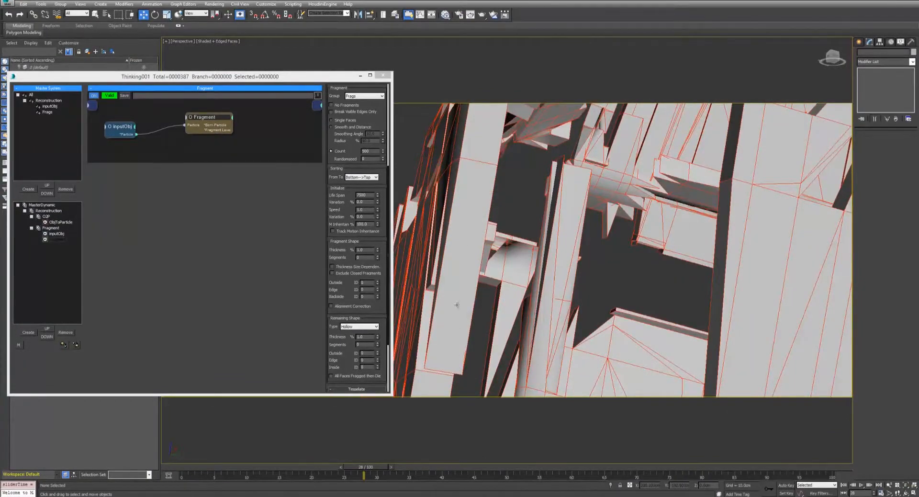
middle_click_drag(457, 294, 461, 278, "alt")
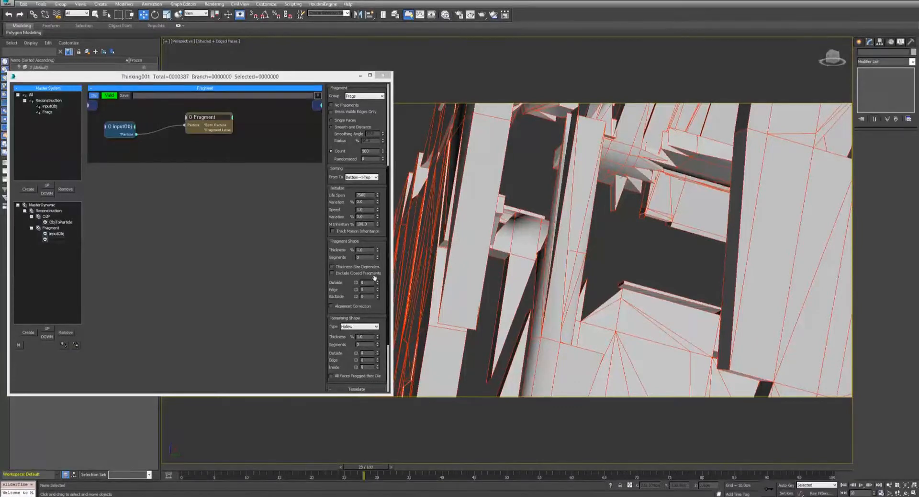
Step: Set the Thickness of both the Fragment Shape and the Remaining Shape to 0%
double_click(362, 249)
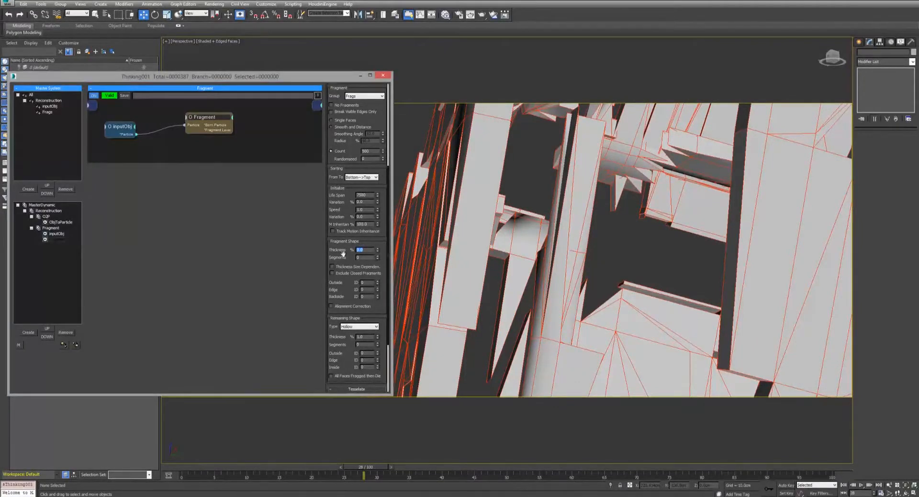
left_click_drag(350, 249, 375, 246)
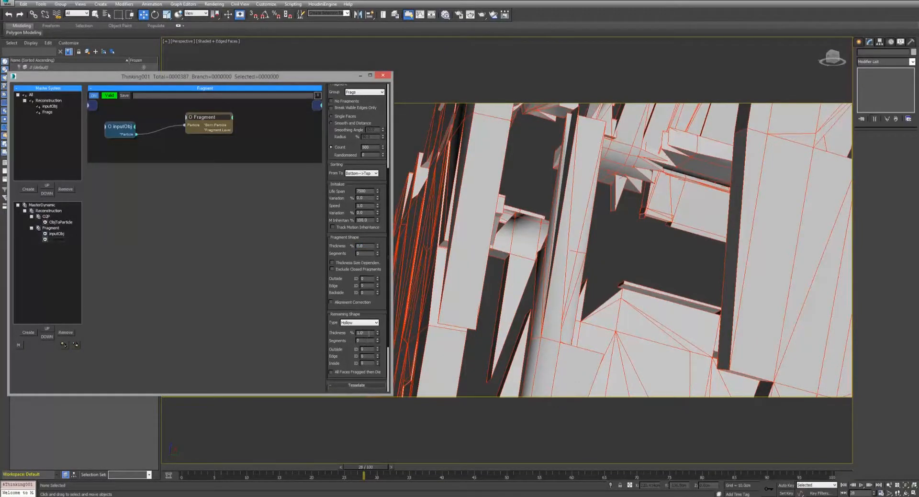
scroll(532, 282, "down", 12)
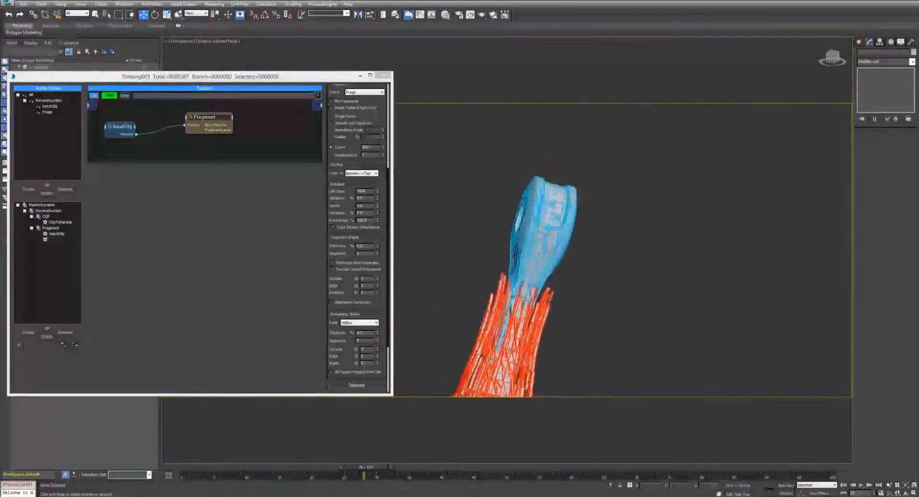
scroll(554, 192, "up", 5)
scroll(554, 192, "down", 5)
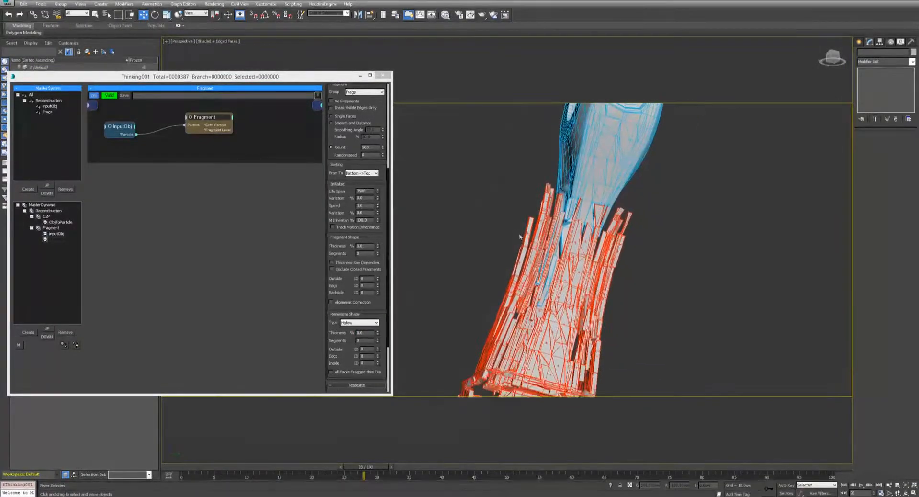
Step: Scrub to frame 44 and examine the zero-thickness fragments up close and from a distance
left_click_drag(363, 474, 468, 474)
scroll(476, 276, "up", 8)
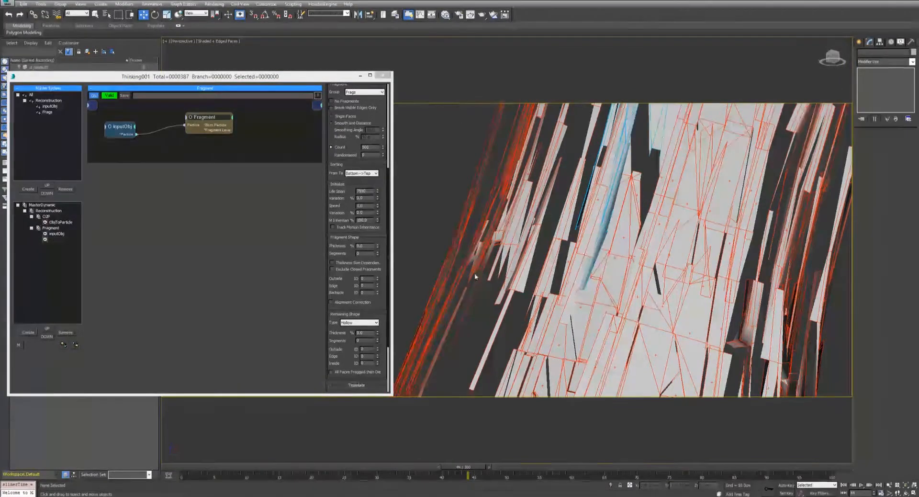
scroll(509, 295, "down", 4)
middle_click_drag(509, 296, 584, 249)
scroll(645, 246, "down", 4)
scroll(581, 275, "up", 3)
scroll(590, 268, "up", 3)
scroll(584, 278, "down", 3)
scroll(295, 402, "down", 2)
Step: Return the timeline to frame 0 and check the boundary between fragmented and intact mesh on the arm
left_click_drag(179, 471, 184, 450)
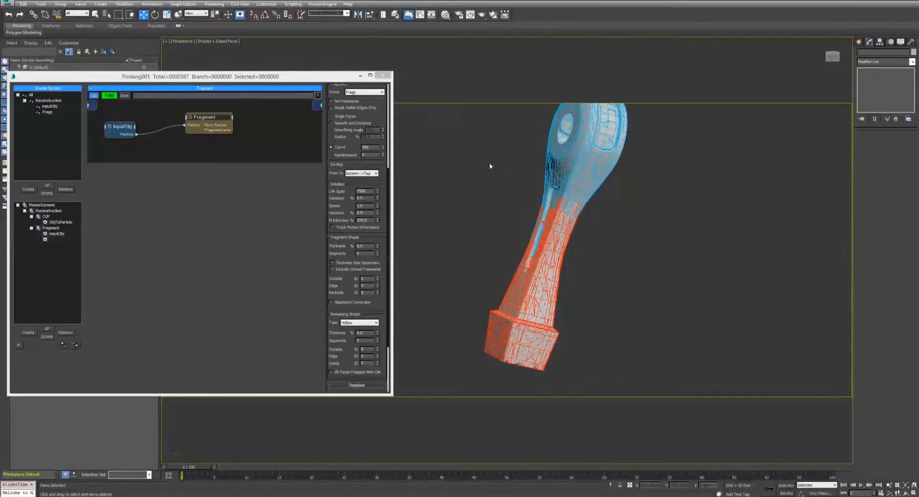
scroll(538, 157, "up", 5)
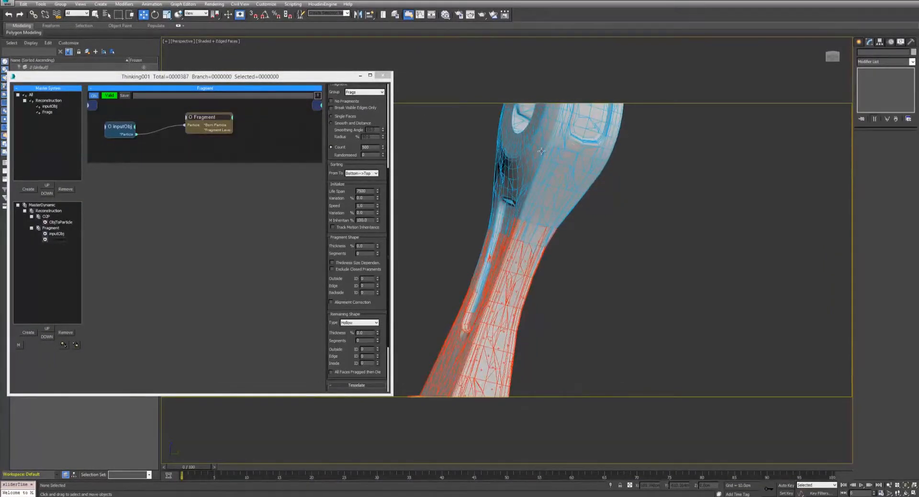
scroll(538, 165, "down", 4)
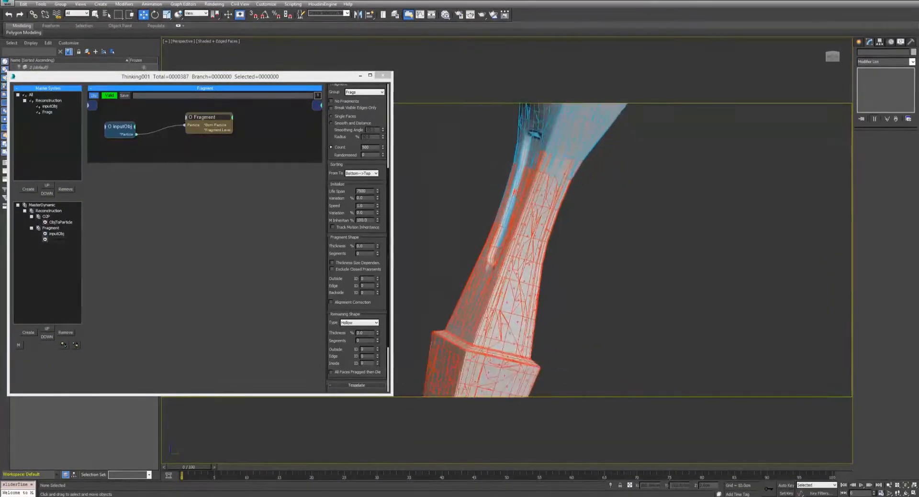
Step: Scrub to frame 48, examine the separated arm fragments up close, and return the timeline to frame 0
left_click_drag(207, 469, 510, 455)
scroll(515, 258, "up", 6)
scroll(471, 211, "up", 2)
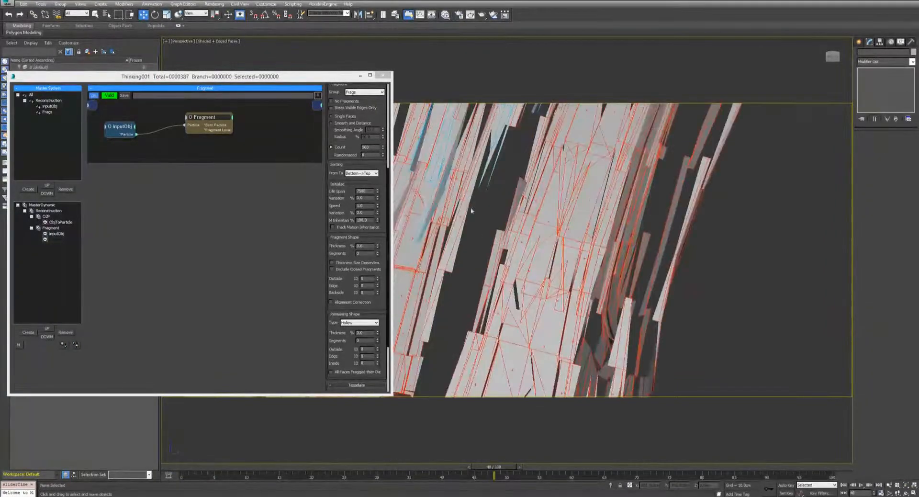
middle_click_drag(528, 229, 579, 205)
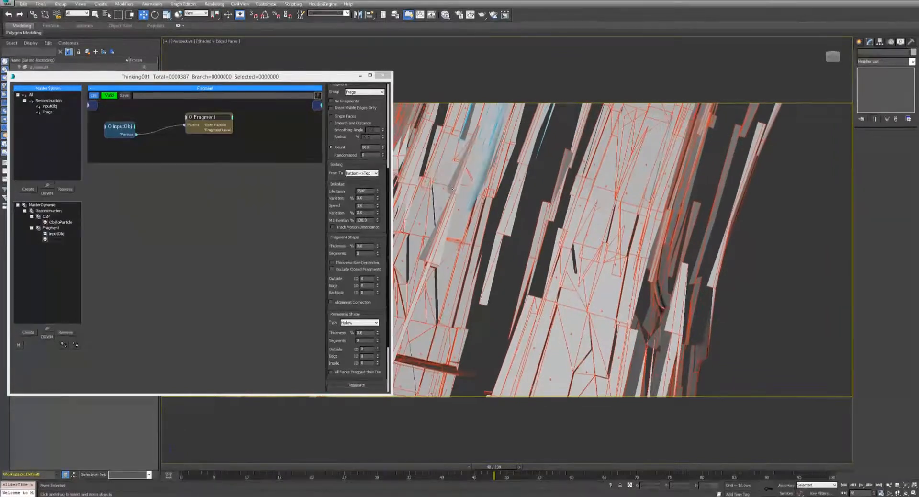
scroll(577, 206, "down", 5)
left_click_drag(192, 468, 148, 468)
Step: Minimize the Thinking Particles window, hide the TP object and show the Drone_geo layer
left_click(360, 76)
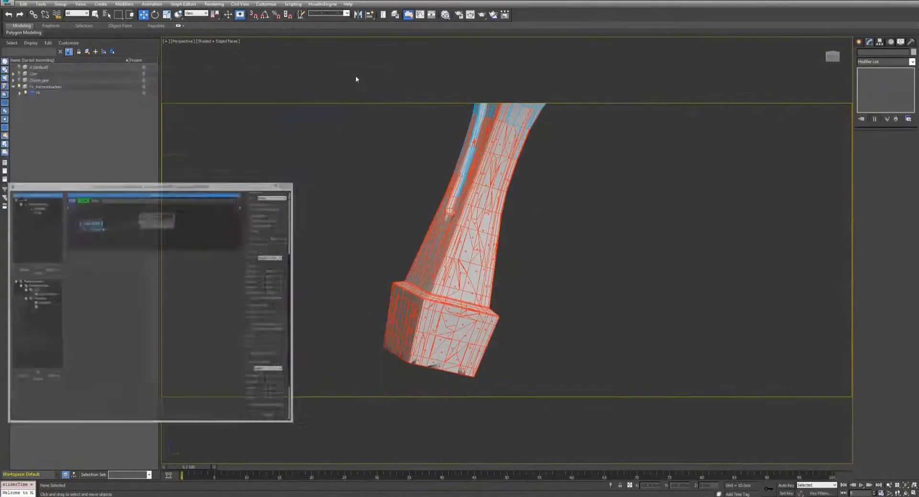
left_click(26, 94)
left_click(19, 80)
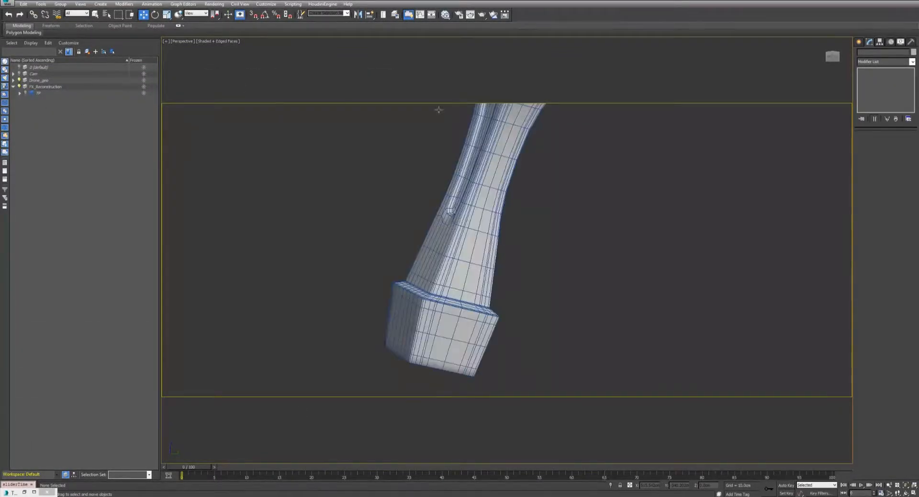
Step: Add a TurboSmooth modifier to the drone arm mesh
left_click(488, 144)
left_click(887, 62)
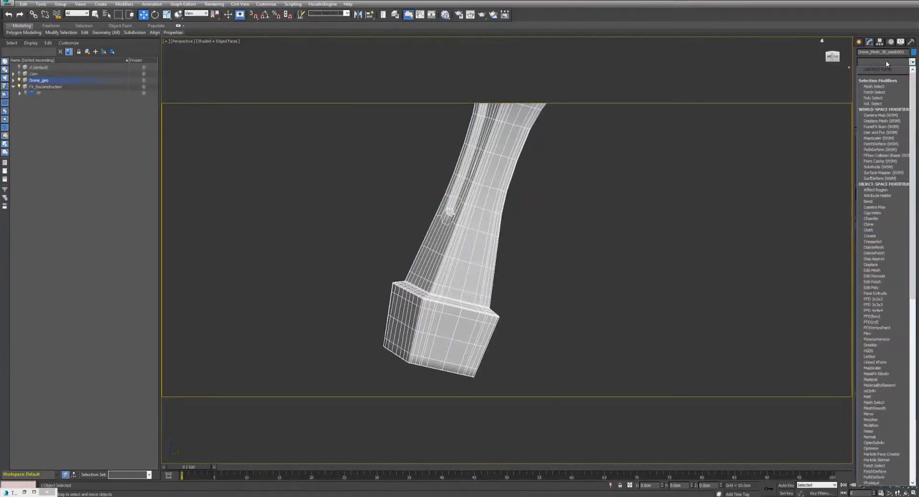
type("tu")
key("Return")
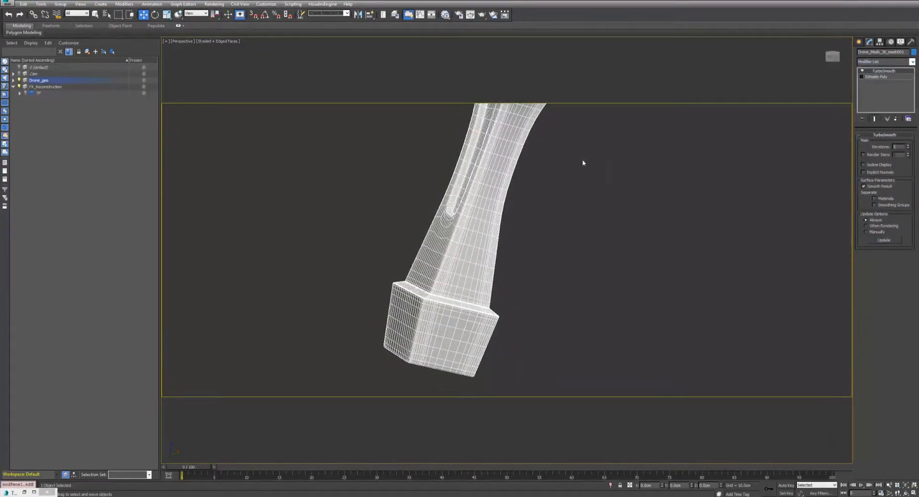
middle_click_drag(582, 161, 562, 232)
scroll(563, 232, "down", 5)
scroll(562, 234, "up", 6)
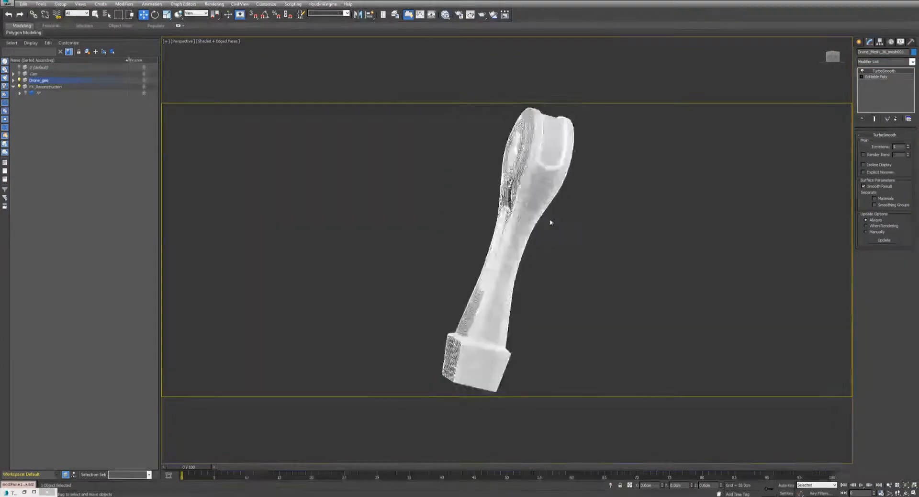
Step: Set the TurboSmooth iterations to 2 and inspect the density of the arm's mesh
left_click(907, 145)
scroll(522, 228, "down", 5)
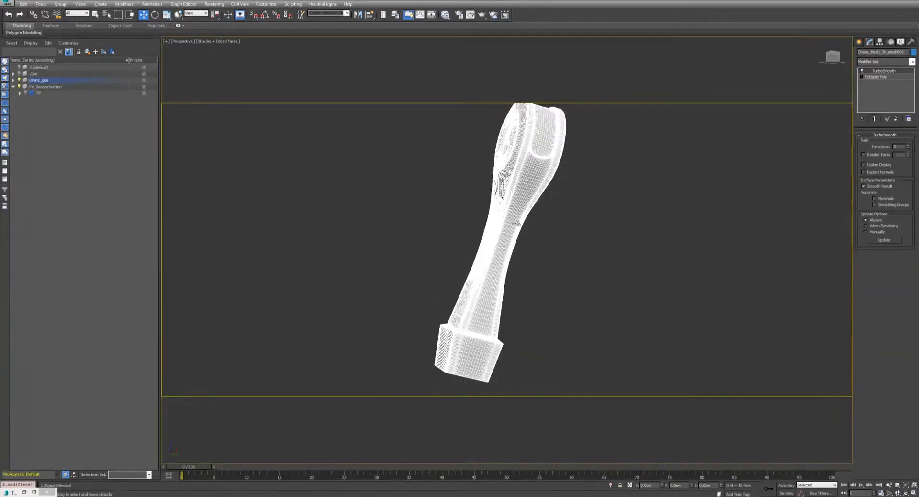
scroll(517, 223, "up", 5)
scroll(510, 232, "down", 5)
scroll(510, 233, "up", 6)
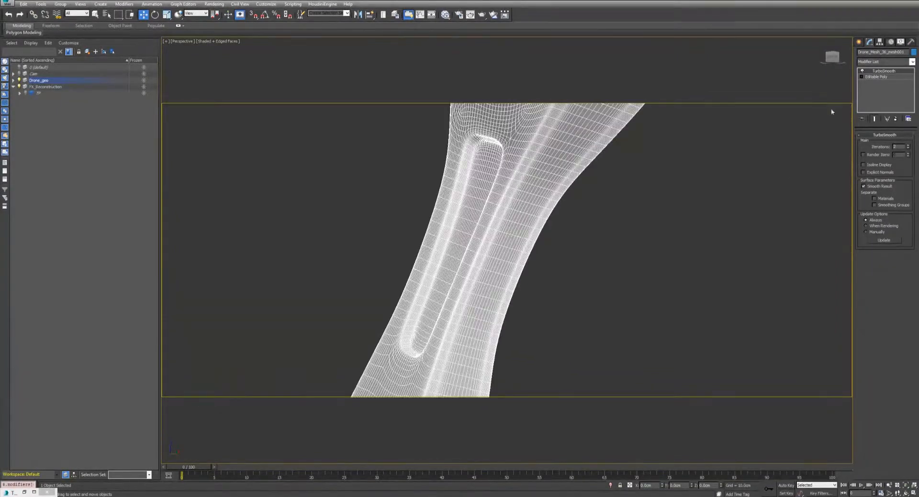
Step: Compare the arm's mesh at 0 and at 2 TurboSmooth iterations
right_click(908, 147)
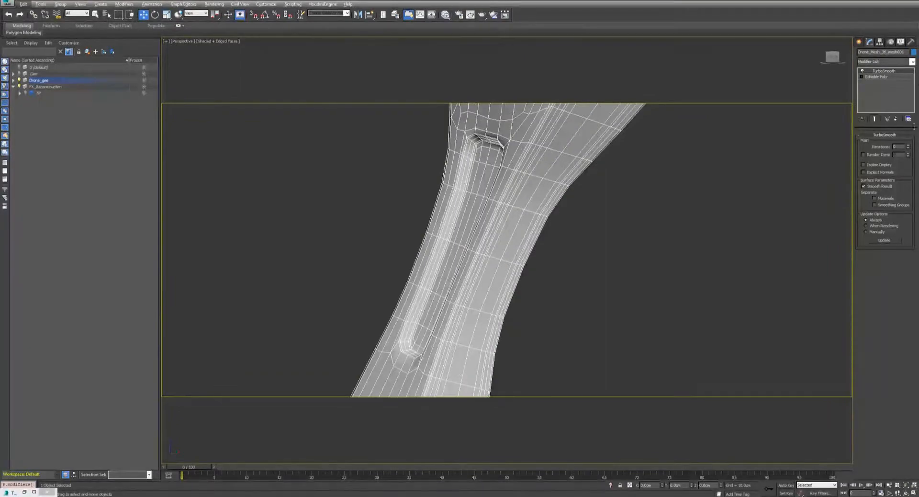
left_click(908, 145)
left_click(908, 145)
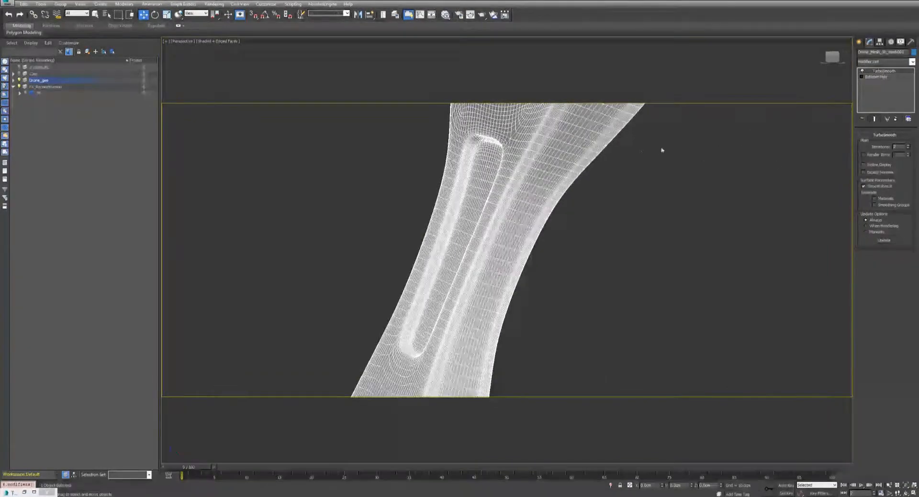
scroll(522, 181, "down", 3)
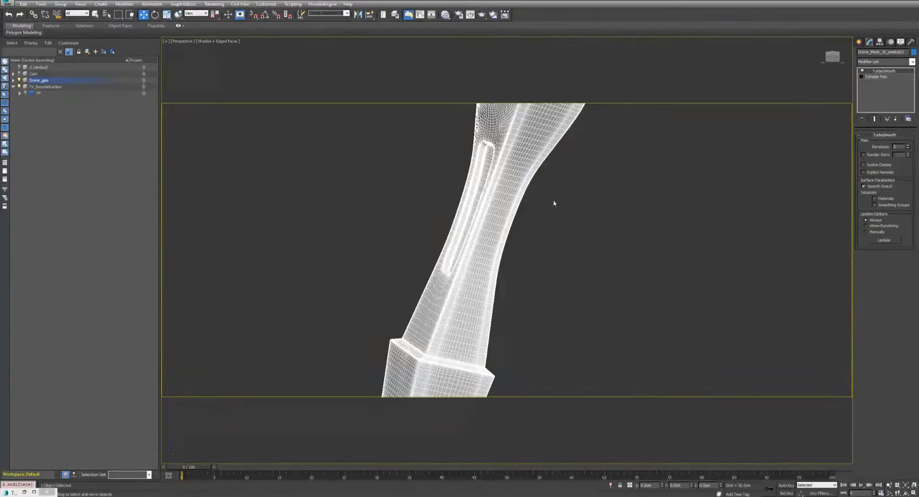
scroll(486, 196, "up", 4)
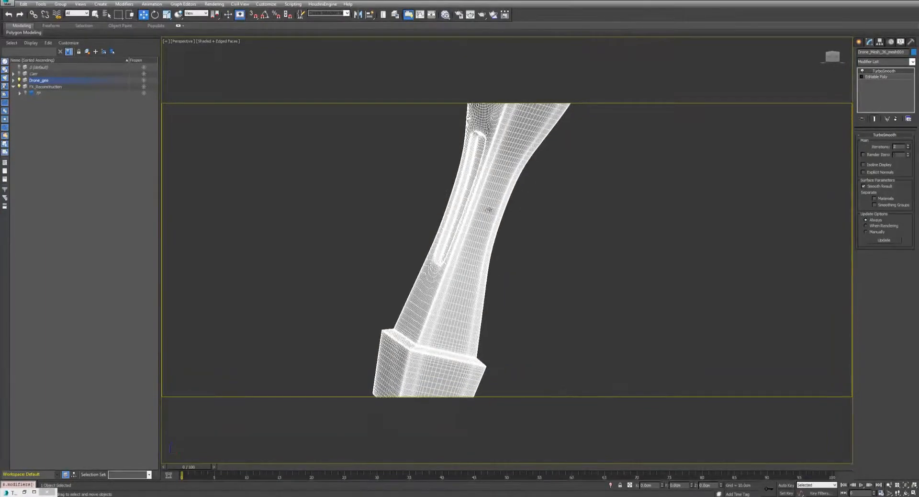
Step: Lower the TurboSmooth iterations to 1 and add an object-space Subdivide modifier above it
left_click(901, 62)
left_click(804, 147)
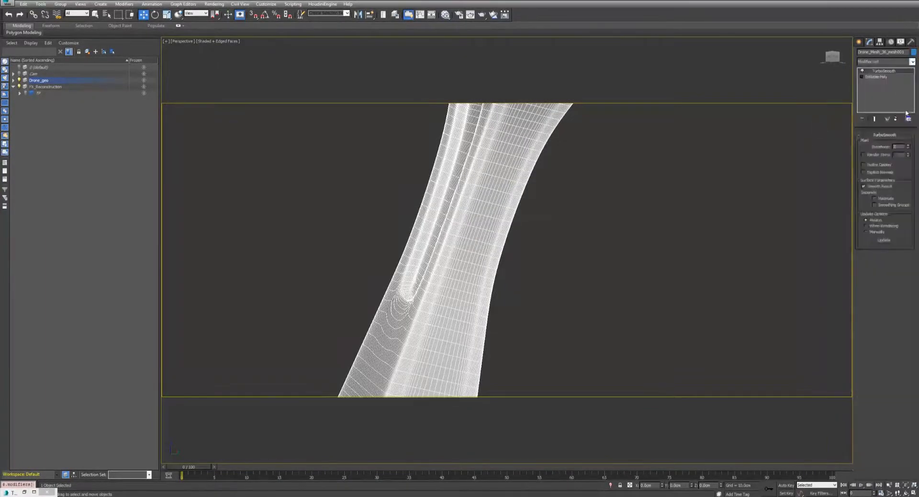
left_click(908, 149)
left_click(890, 61)
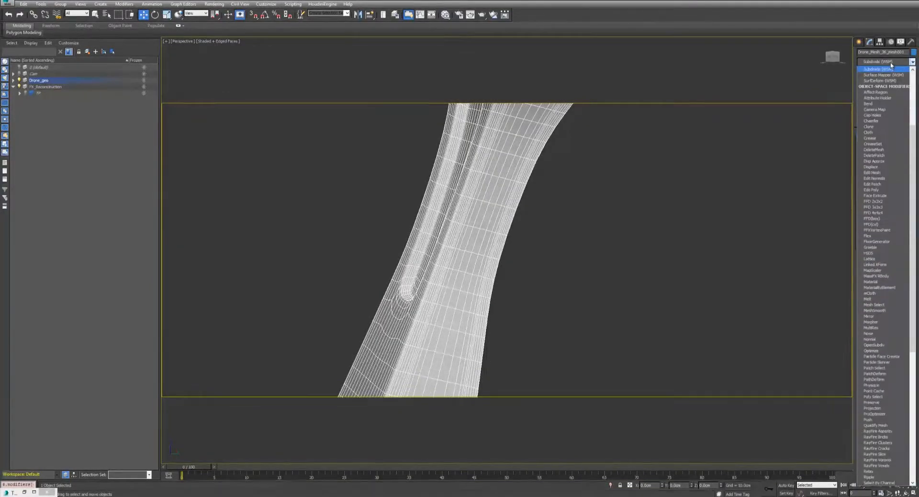
key("Down")
key("Down")
key("Down")
key("Down")
key("Down")
key("Down")
key("Down")
key("Down")
key("Down")
key("Down")
key("Down")
key("Down")
key("Down")
key("Down")
key("Down")
key("Down")
key("Down")
key("Down")
key("Down")
key("Down")
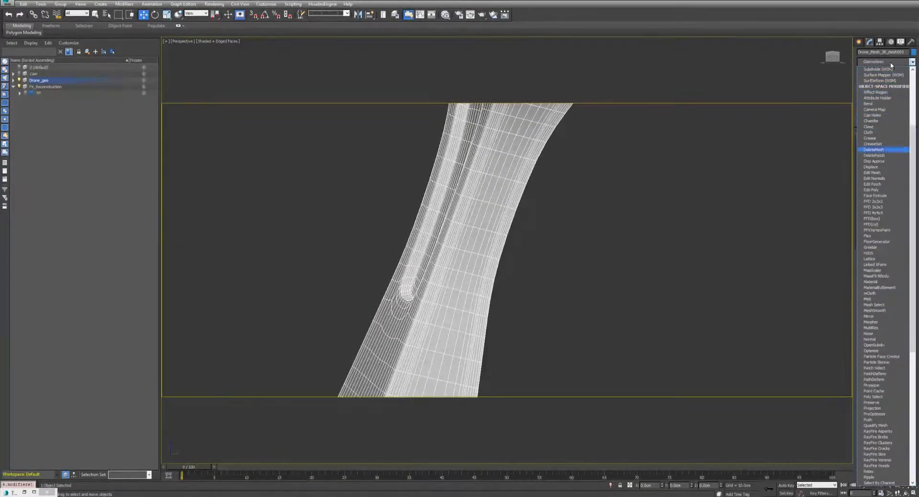
key("Down")
key("Down")
key("Down")
key("Down")
key("Down")
key("Down")
key("Down")
key("Down")
key("Down")
key("Down")
key("Down")
key("Down")
key("Down")
key("Down")
key("Down")
key("Down")
key("Down")
key("Down")
key("Down")
key("Down")
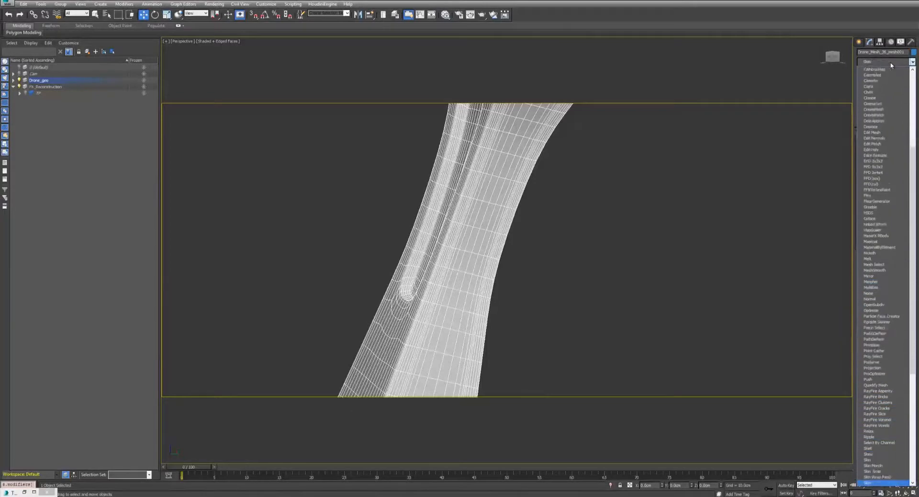
key("Down")
key("Down")
key("Down")
key("Down")
key("Down")
key("Down")
key("Down")
key("Down")
key("Down")
key("Down")
key("Down")
key("Down")
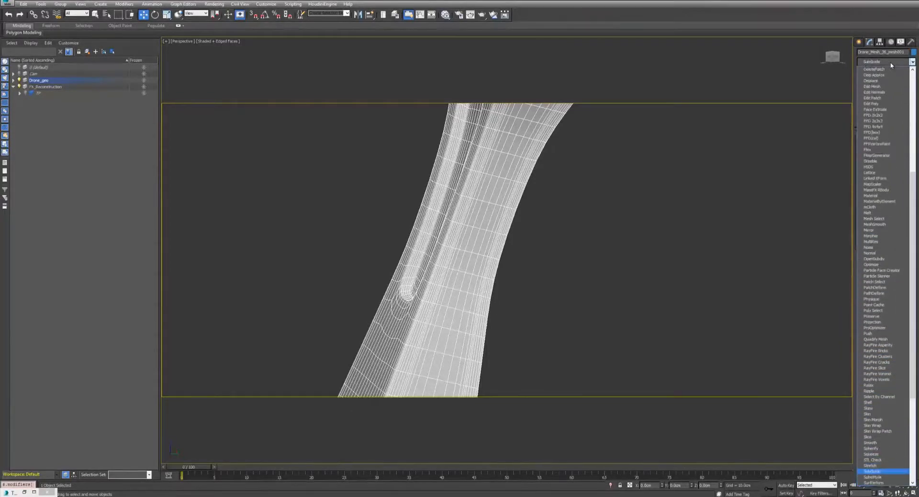
key("Return")
middle_click_drag(554, 180, 635, 142)
scroll(570, 211, "down", 4)
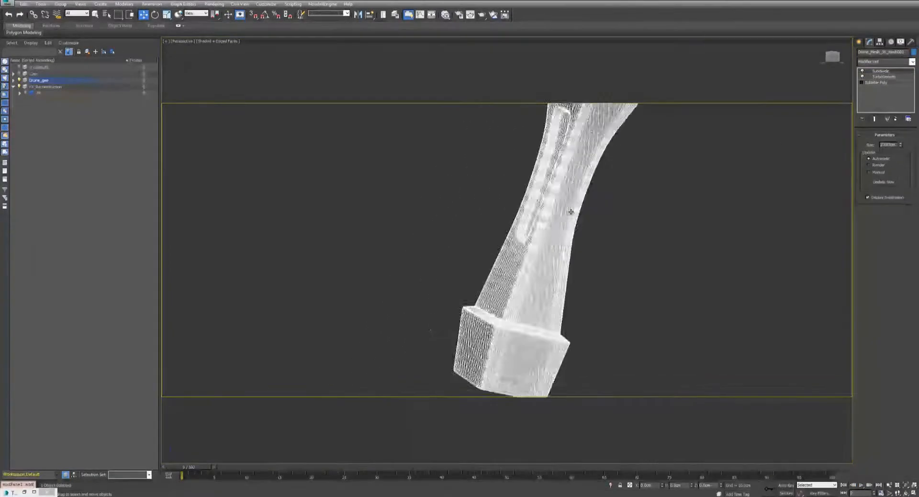
scroll(587, 198, "down", 4)
middle_click_drag(588, 199, 477, 297)
scroll(477, 298, "up", 3)
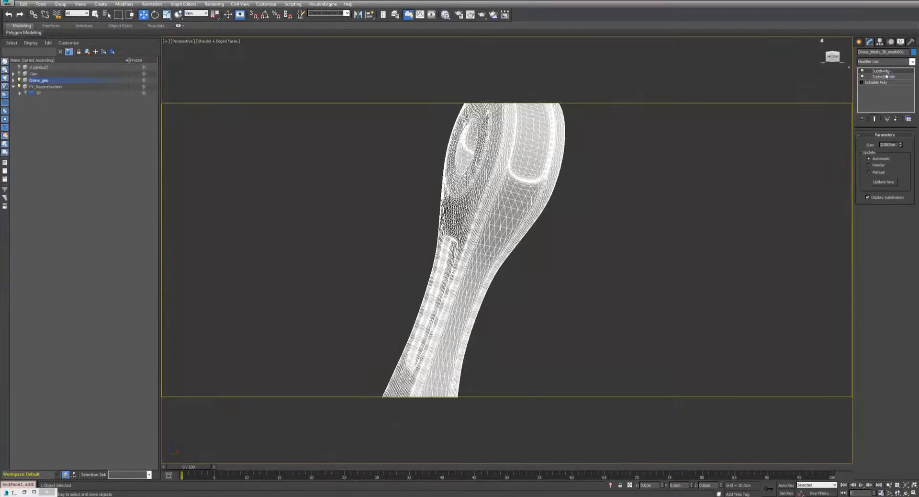
Step: Try a Subdivide size of 1 cm on the arm mesh
double_click(886, 144)
type("1")
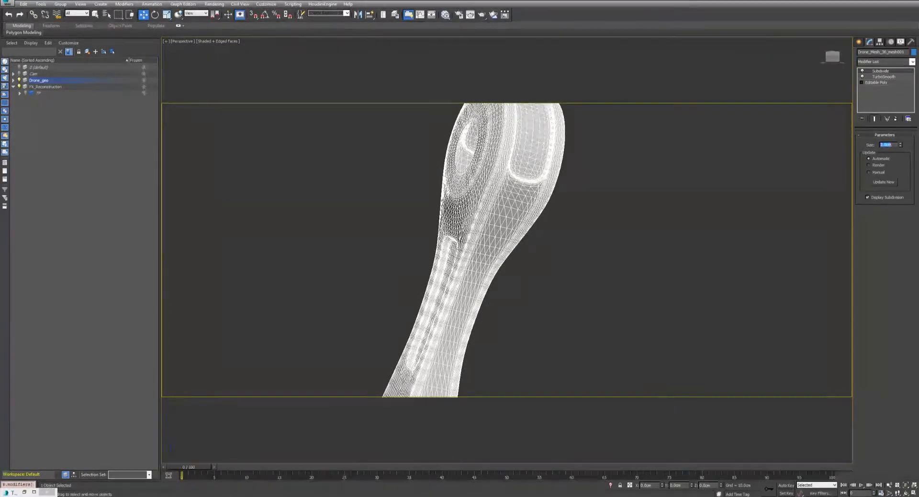
key("Return")
Step: Set the Subdivide size to 0.2 cm
double_click(885, 144)
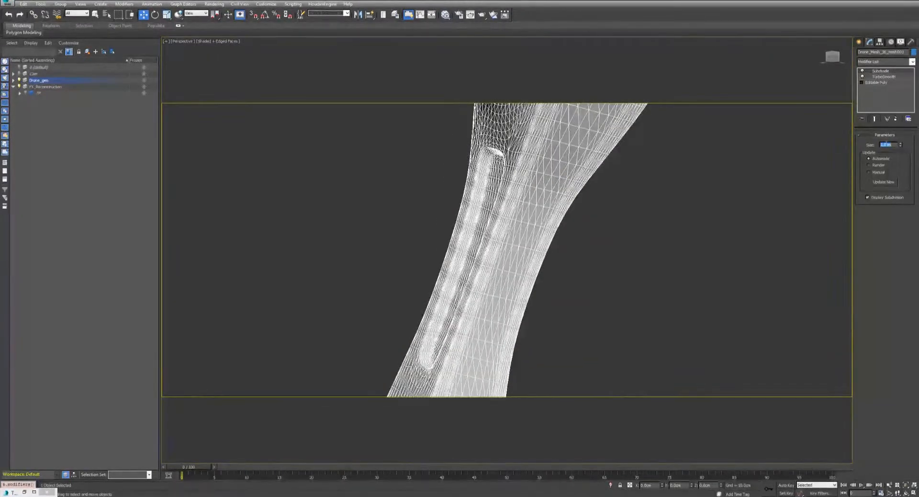
type("0.2")
key("Return")
middle_click_drag(553, 167, 534, 210)
scroll(534, 204, "down", 3)
scroll(534, 210, "up", 3)
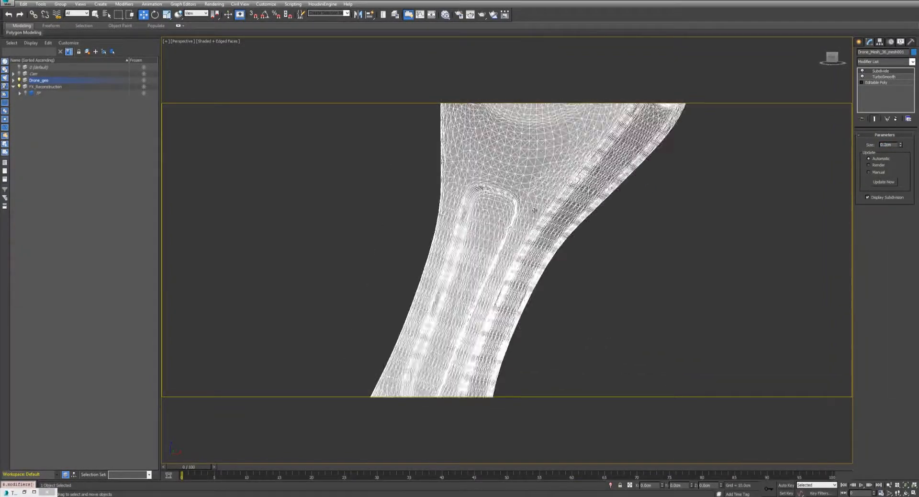
Step: Raise the iterations of the TurboSmooth beneath Subdivide to 2 and reselect the Subdivide modifier
left_click(883, 76)
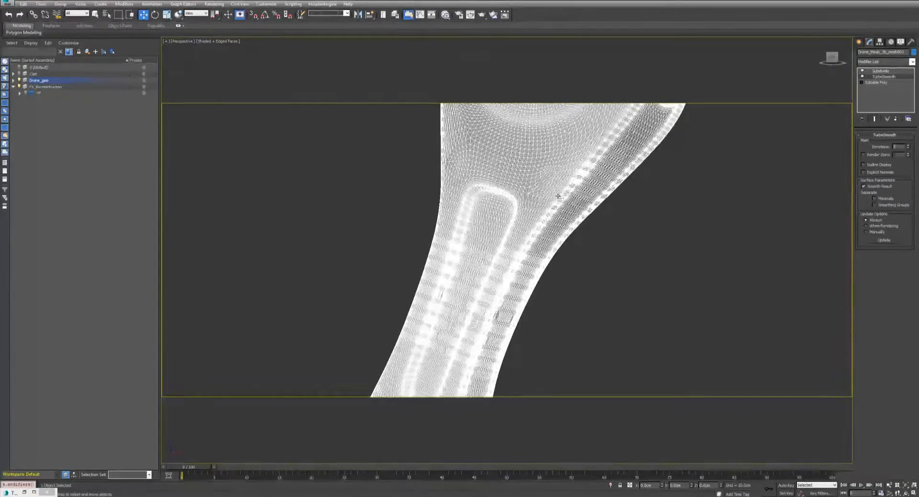
middle_click_drag(555, 194, 512, 196, "alt")
left_click(879, 71)
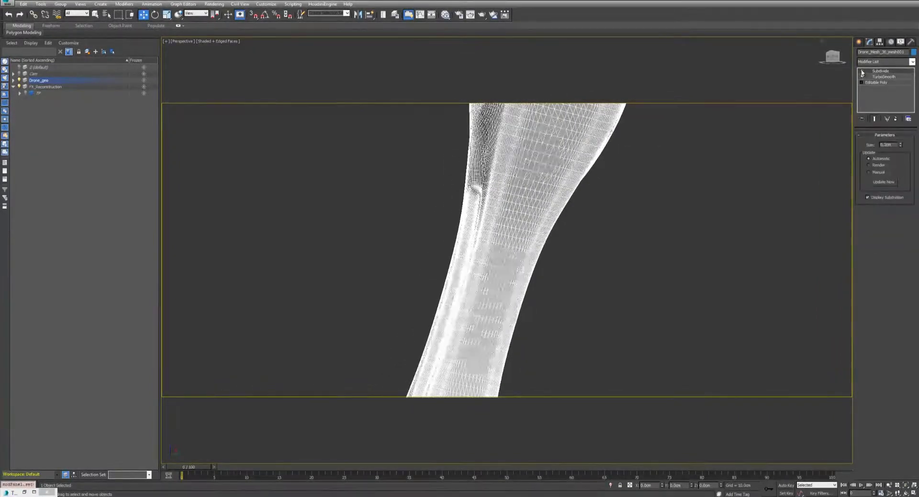
Step: Examine how evenly the subdivided triangles cover the arm's neck, slot and ring from several angles
scroll(503, 221, "up", 4)
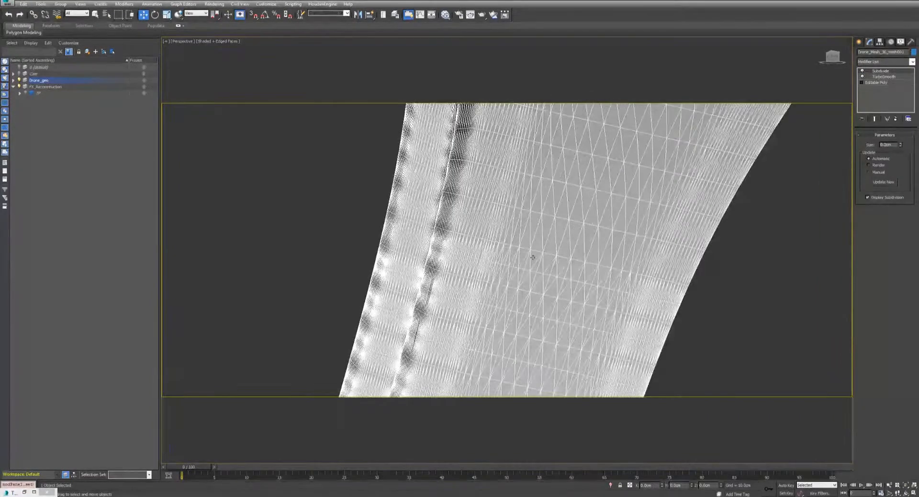
scroll(533, 257, "down", 3)
middle_click_drag(510, 251, 547, 235, "alt")
scroll(498, 199, "up", 5)
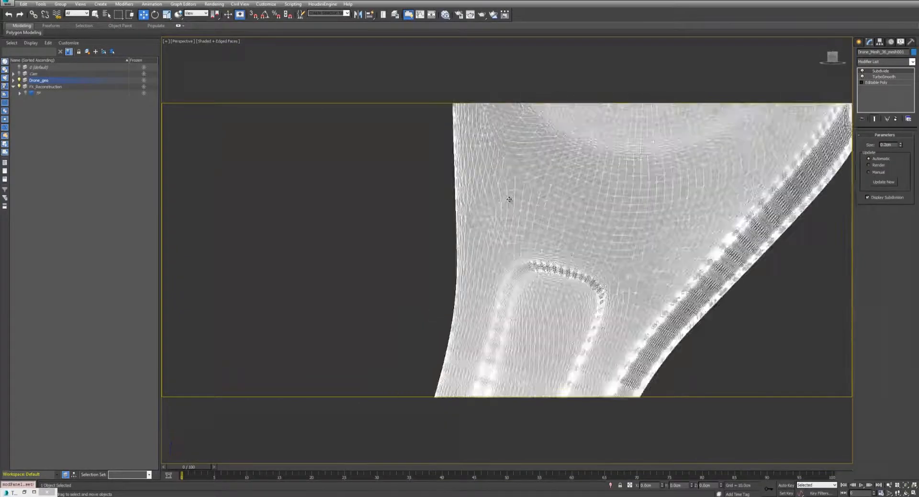
scroll(477, 203, "down", 5)
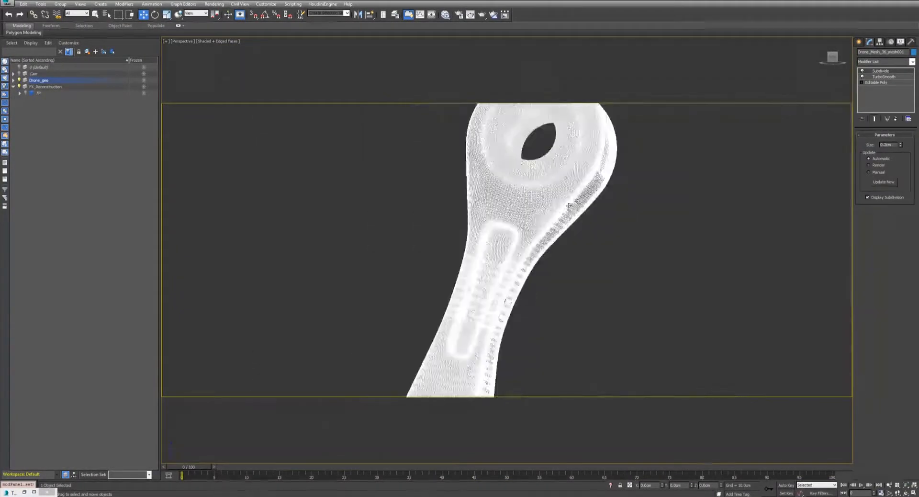
middle_click_drag(477, 203, 538, 194, "alt")
scroll(545, 180, "up", 3)
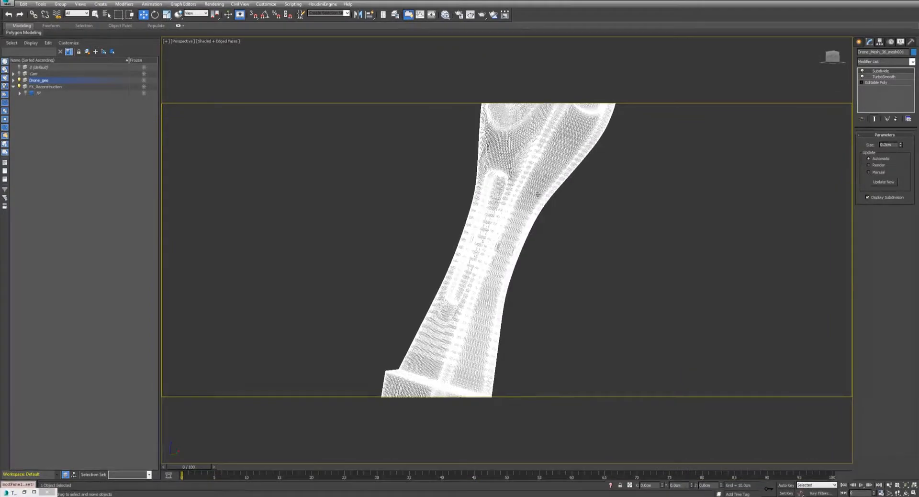
Step: Deselect the arm, hide the Drone_geo layer, show the TP object and refresh the simulation at frame 0
left_click(177, 177)
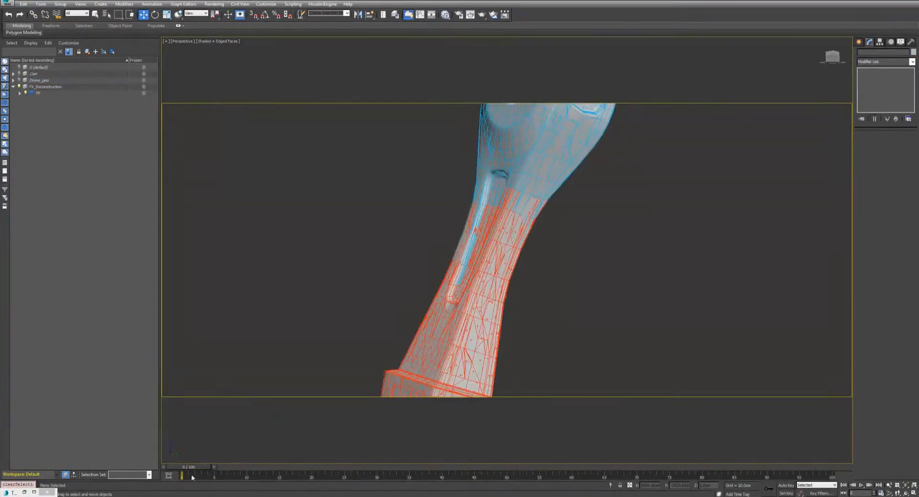
left_click_drag(187, 467, 151, 473)
middle_click_drag(548, 237, 542, 197, "alt")
scroll(544, 238, "down", 4)
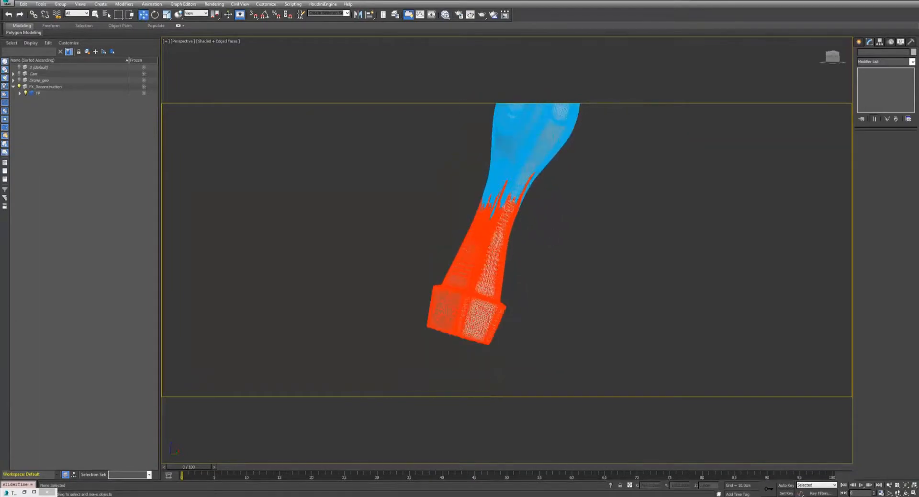
Step: Play the fragment simulation from frame 0 and stop it at about frame 45
left_click(860, 485)
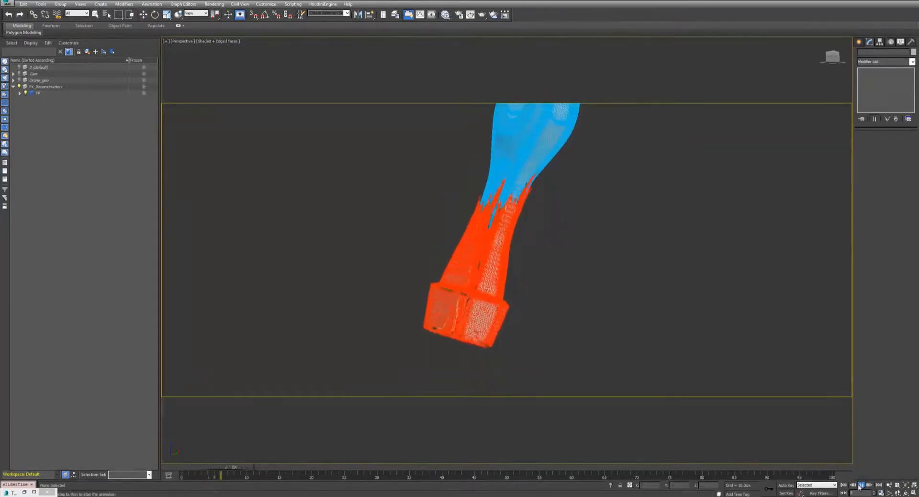
key("w")
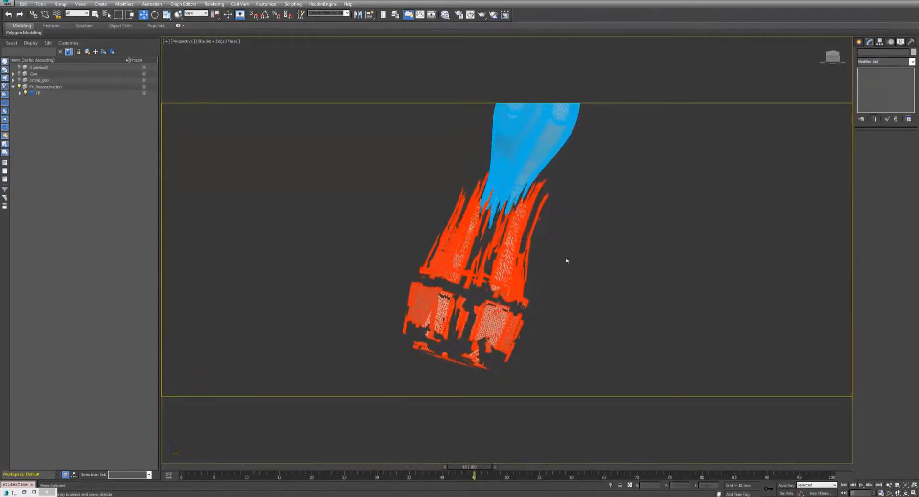
middle_click_drag(566, 261, 563, 261, "alt")
Step: Turn off the edged faces display and examine the borders of the fragments up close
key("F4")
scroll(507, 250, "up", 3)
scroll(479, 239, "up", 2)
scroll(478, 239, "down", 2)
scroll(386, 218, "up", 2)
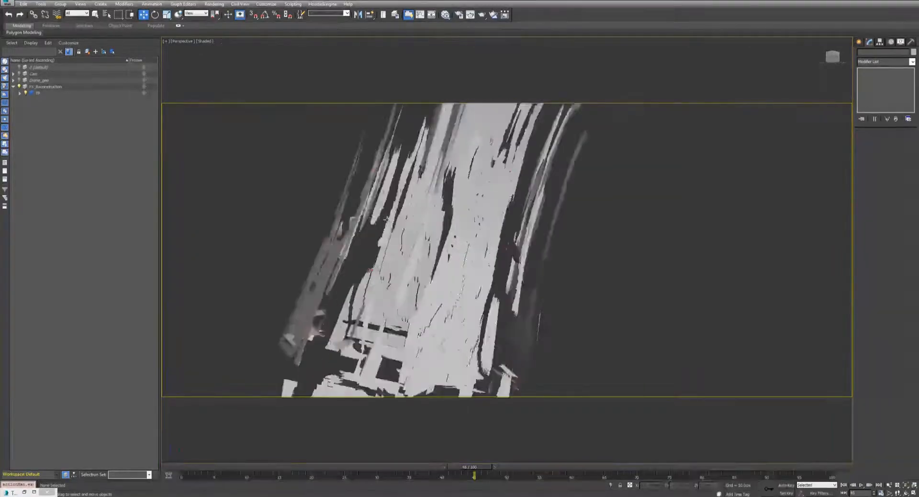
scroll(387, 219, "up", 4)
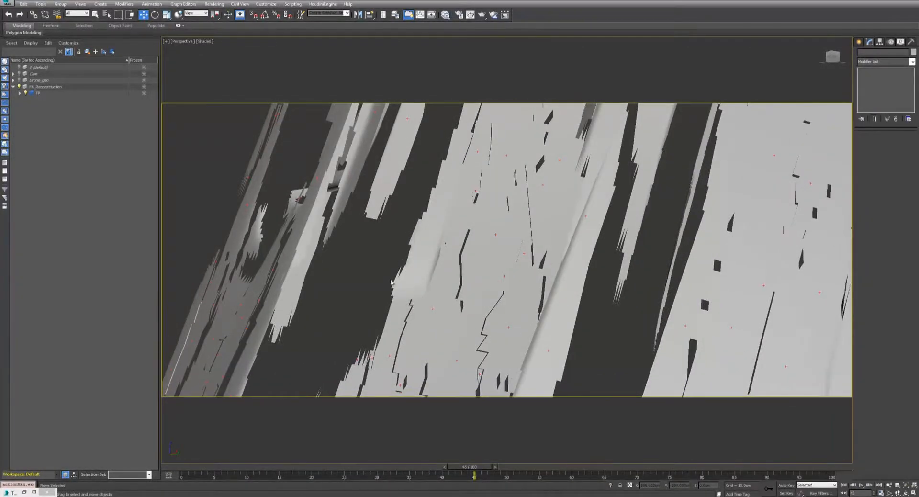
Step: Scrub to about frame 57 and examine the shape and size of the fragments across the broken arm
scroll(463, 238, "down", 5)
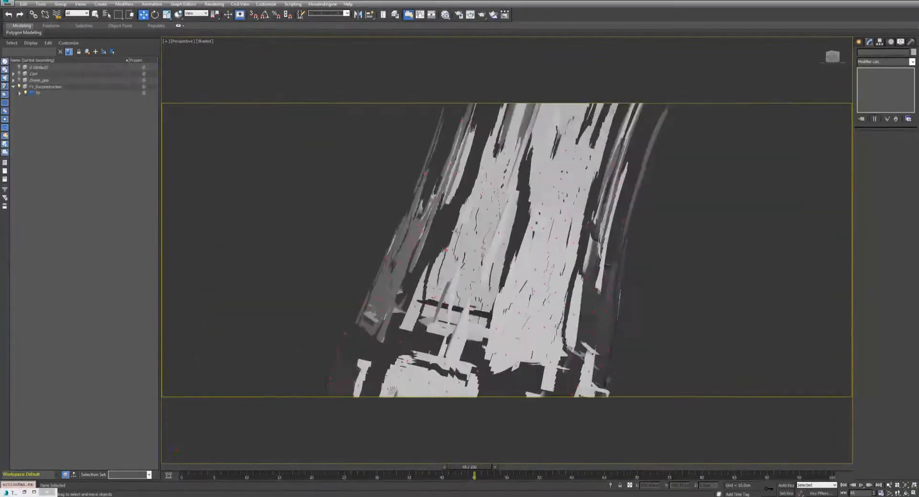
scroll(462, 237, "down", 5)
scroll(490, 243, "up", 2)
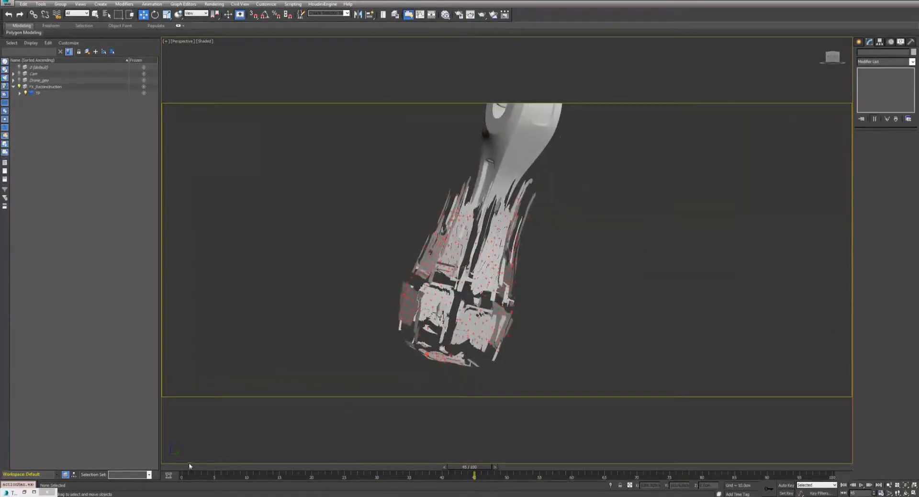
left_click_drag(189, 466, 549, 431)
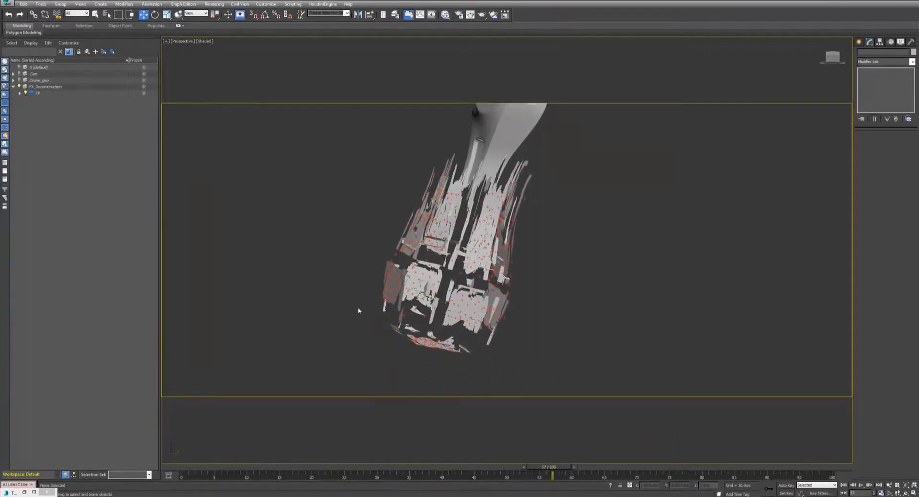
scroll(358, 311, "up", 3)
Step: Set the Fragment operator's count to 5000, rerun the simulation, return to frame 0 and close the Thinking Particles editor
left_click(24, 492)
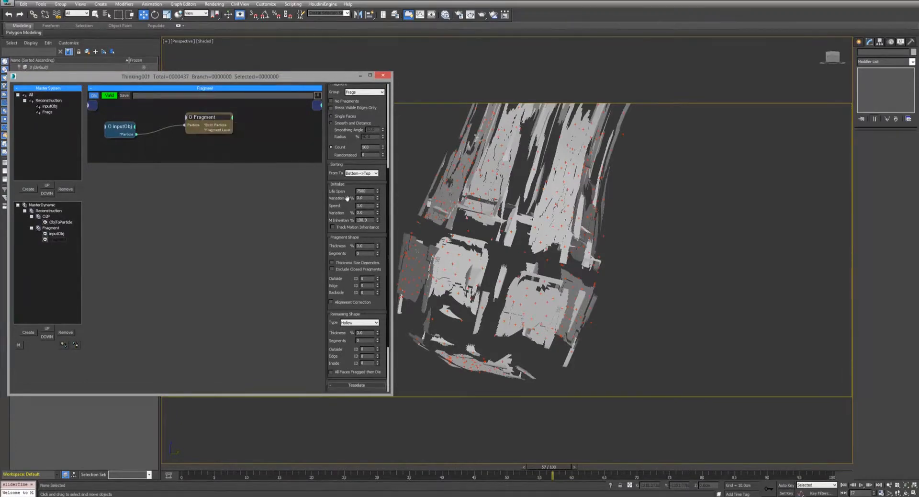
left_click_drag(347, 198, 346, 229)
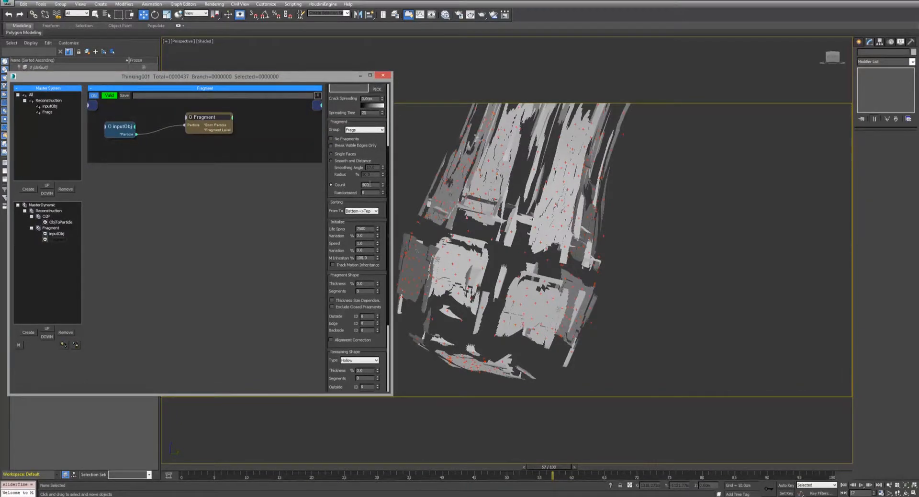
type("0")
key("Return")
left_click_drag(186, 468, 249, 455)
left_click(860, 484)
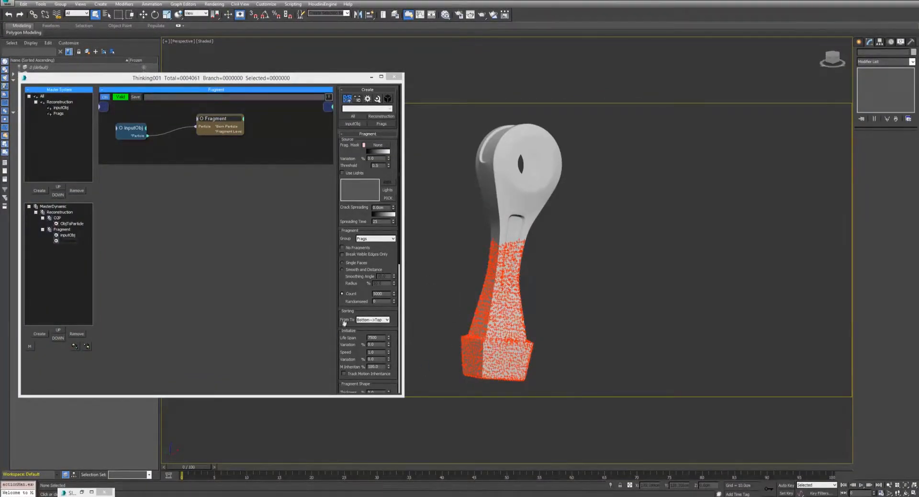
left_click_drag(187, 467, 113, 470)
left_click(393, 76)
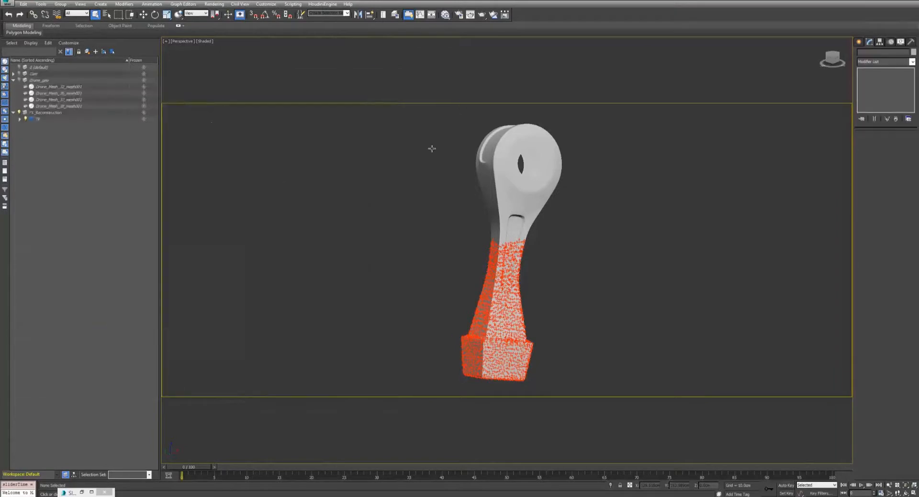
Step: Hide the TP object, show and select the arm mesh, and add a UVW Map modifier directly above its Editable Poly
left_click(24, 113)
left_click(64, 94)
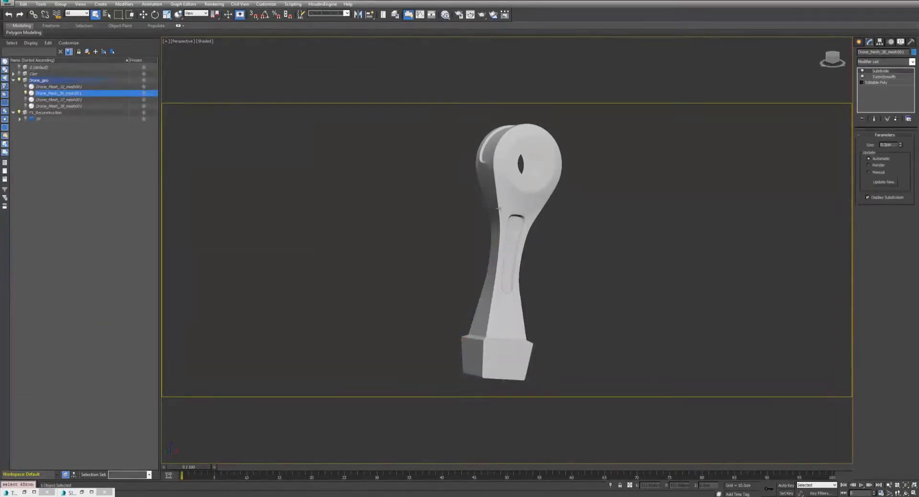
left_click(877, 83)
left_click(885, 64)
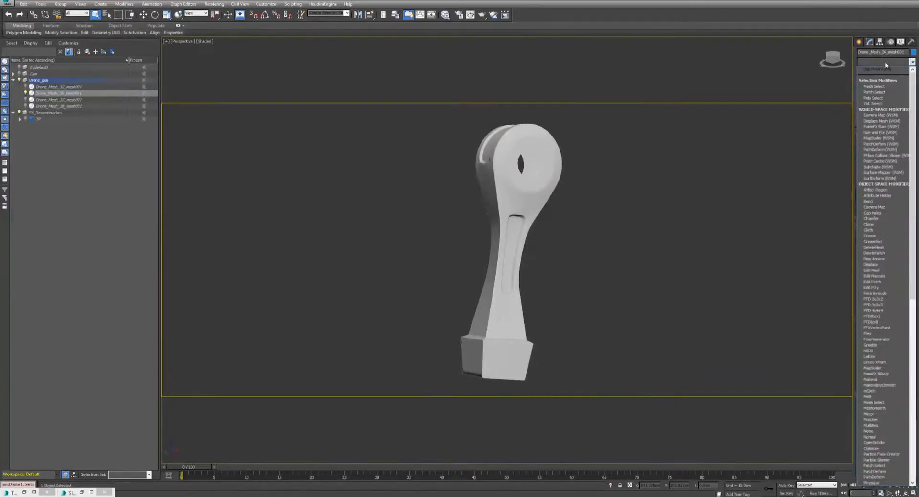
type("uvw")
key("Return")
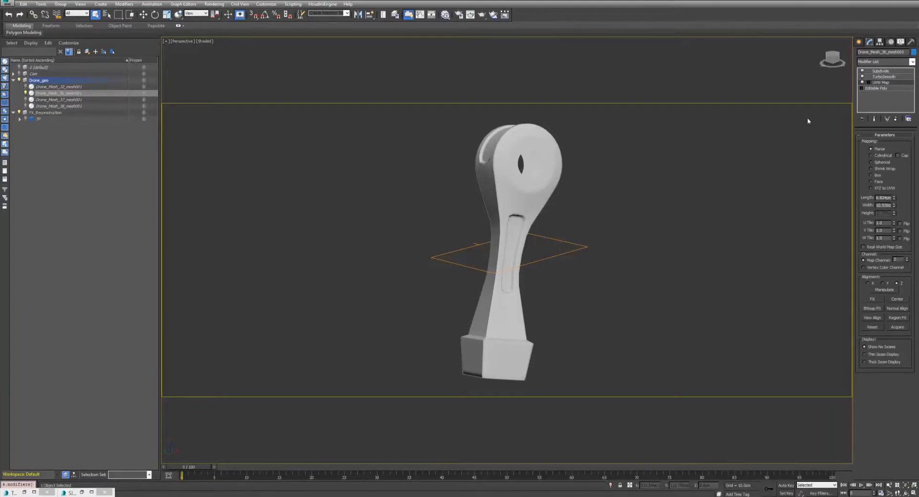
Step: Align the arm's planar mapping gizmo to the current view and set its length and width to 25 cm
mouse_move(607, 179)
middle_mouse_down("alt")
mouse_move(616, 180)
mouse_move(616, 193)
middle_mouse_up("alt")
mouse_move(616, 193)
middle_mouse_down()
mouse_move(624, 171)
mouse_move(617, 189)
middle_mouse_up()
left_click(872, 317)
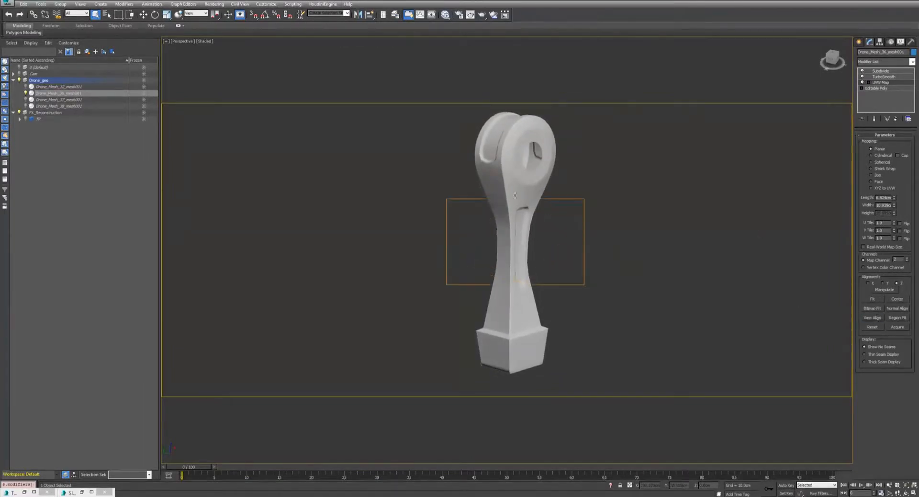
type("25")
key("Tab")
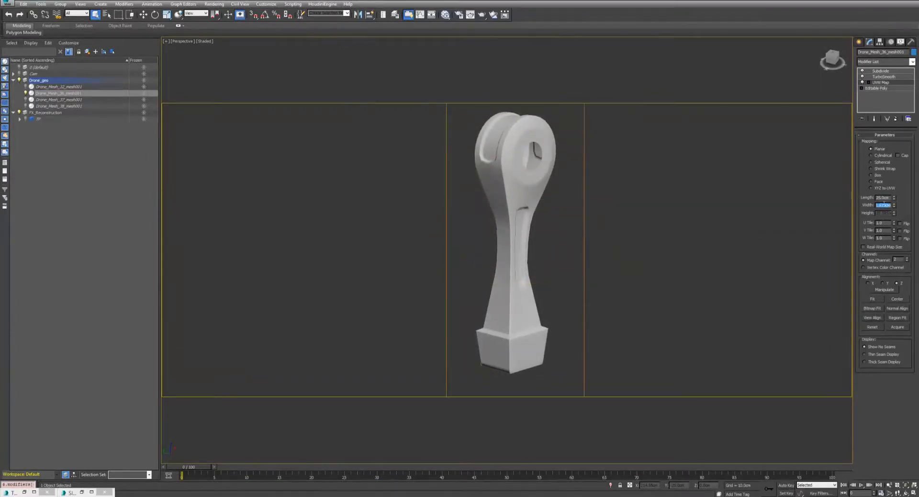
type("25")
key("Return")
Step: Add an Unwrap UVW modifier above the arm's UVW Map and set its map channel to 2
middle_click_drag(573, 164, 591, 193, "alt")
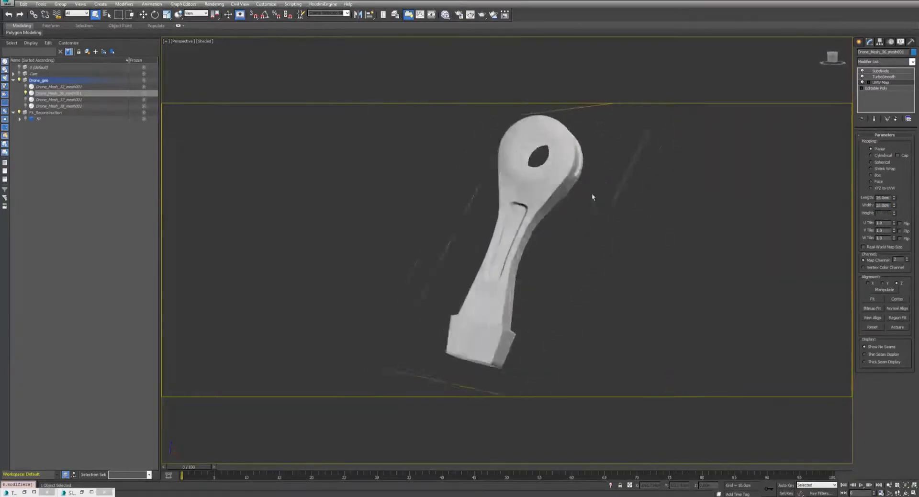
left_click(889, 59)
scroll(891, 62, "down", 5)
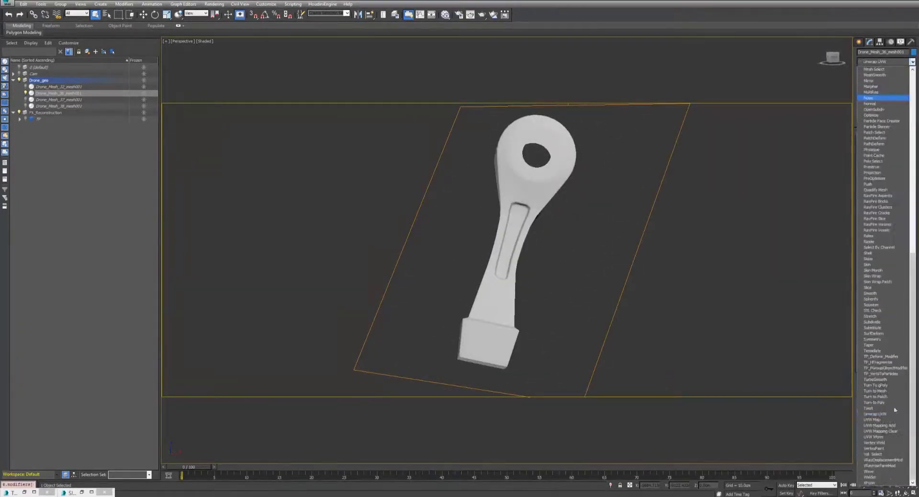
left_click(882, 414)
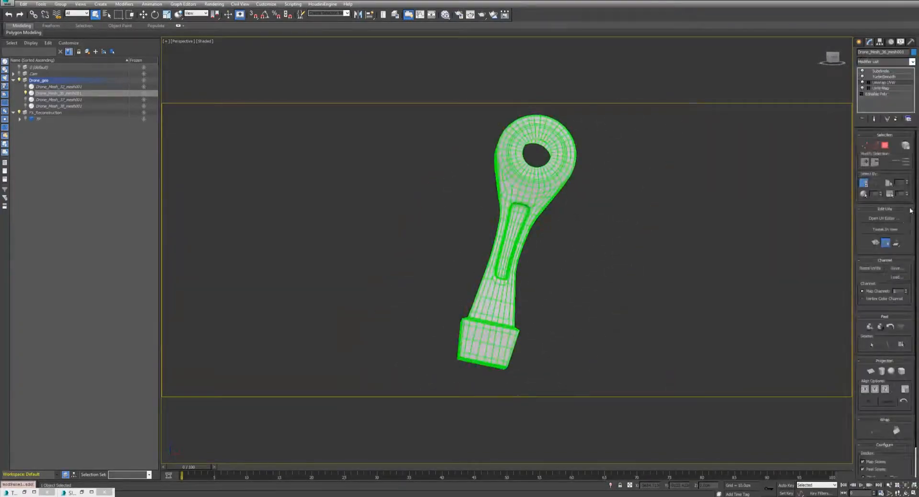
left_click(905, 290)
left_click(420, 270)
Step: Check the arm's UV layout in the UV editor, close the editor and deselect the arm
left_click(885, 218)
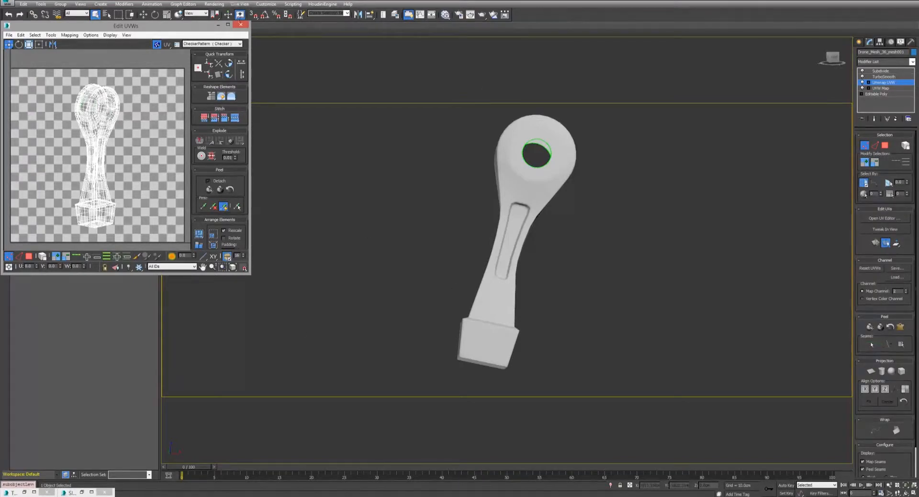
left_click(240, 24)
left_click(666, 207)
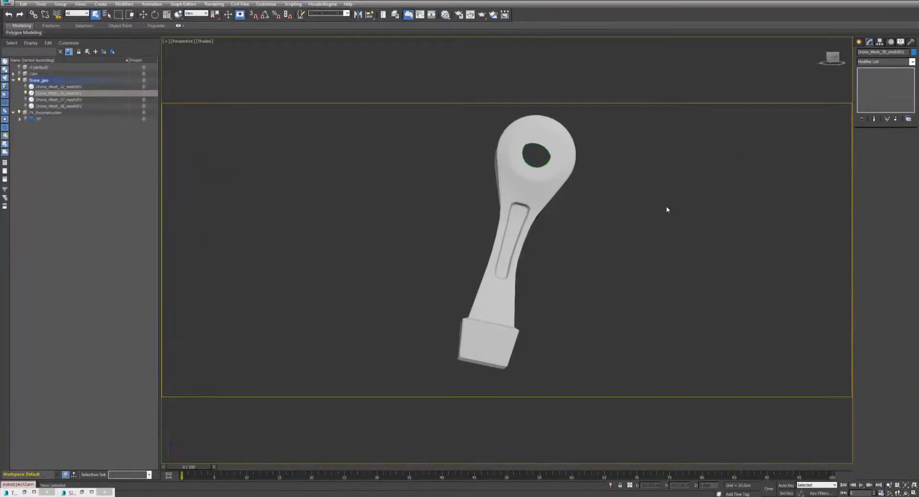
Step: In the Slate Material Editor, connect a Gradient Ramp map to the Diffuse Color of a Standard material
scroll(608, 205, "down", 3)
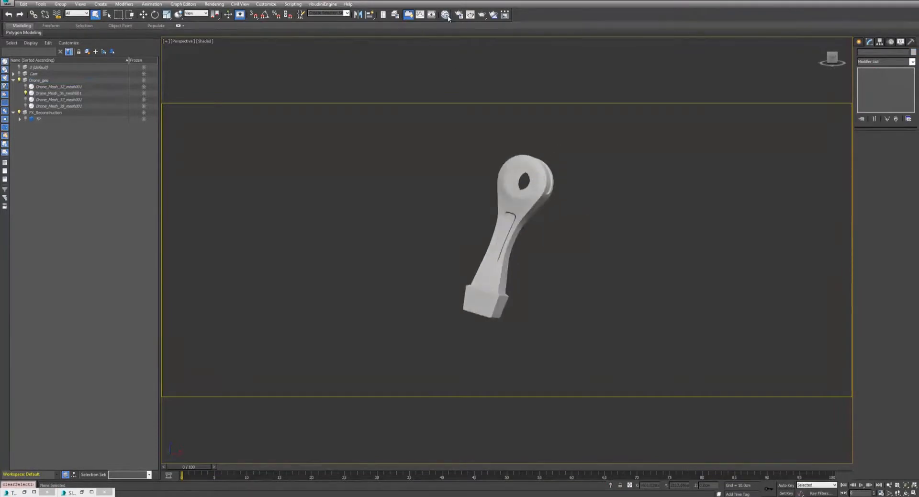
left_click(445, 14)
left_click_drag(248, 111, 281, 88)
mouse_move(210, 227)
left_mouse_down()
mouse_move(196, 270)
mouse_move(328, 137)
mouse_move(318, 149)
left_mouse_up()
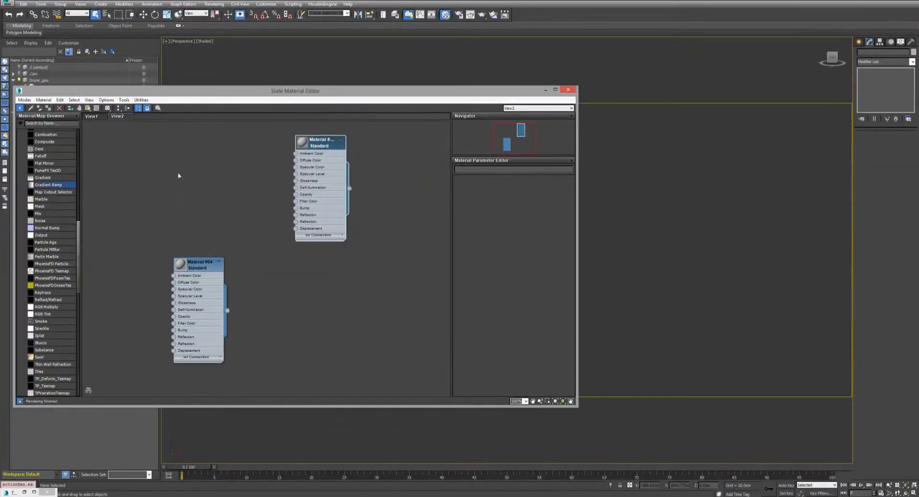
left_click_drag(178, 176, 295, 160)
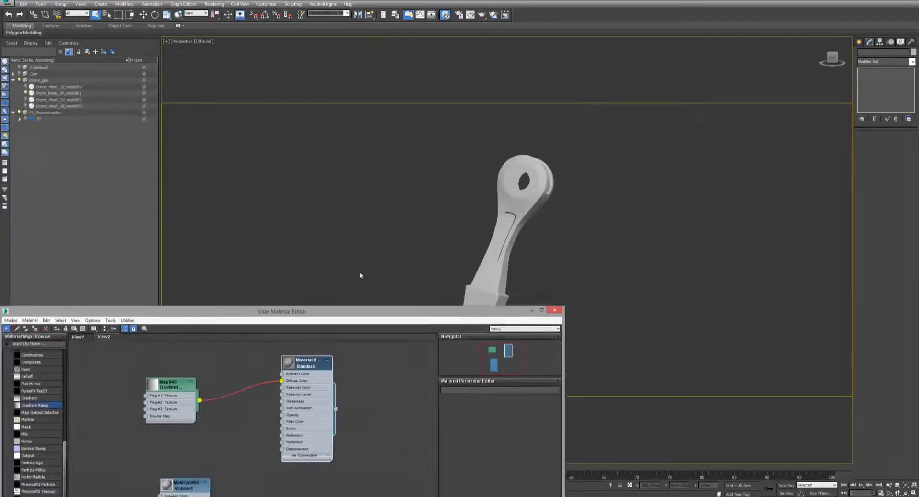
Step: Assign the gradient material to the selected arm and show it shaded in the viewport
left_click_drag(281, 316, 311, 240)
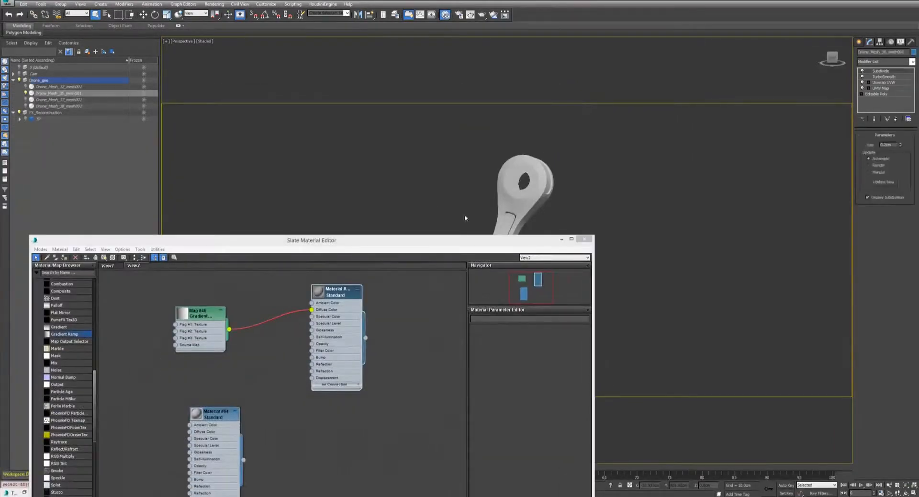
left_click(327, 296)
left_click(65, 257)
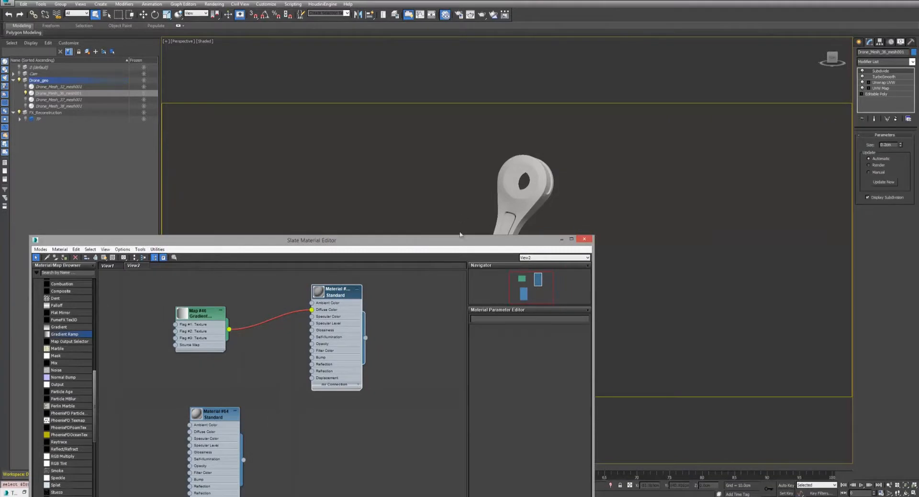
left_click(105, 258)
mouse_move(251, 239)
left_mouse_down()
mouse_move(123, 152)
mouse_move(123, 97)
left_mouse_up()
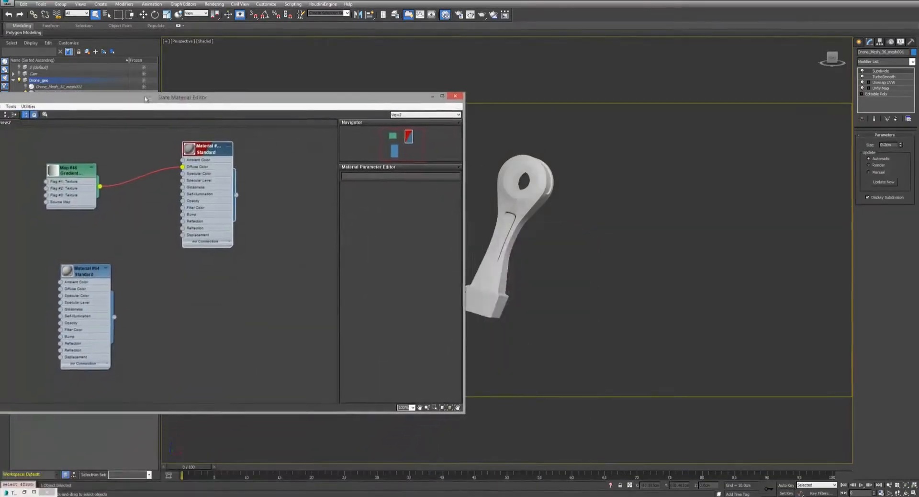
Step: Shift the Gradient Ramp's middle flag to about one third of the ramp and make it black
double_click(74, 167)
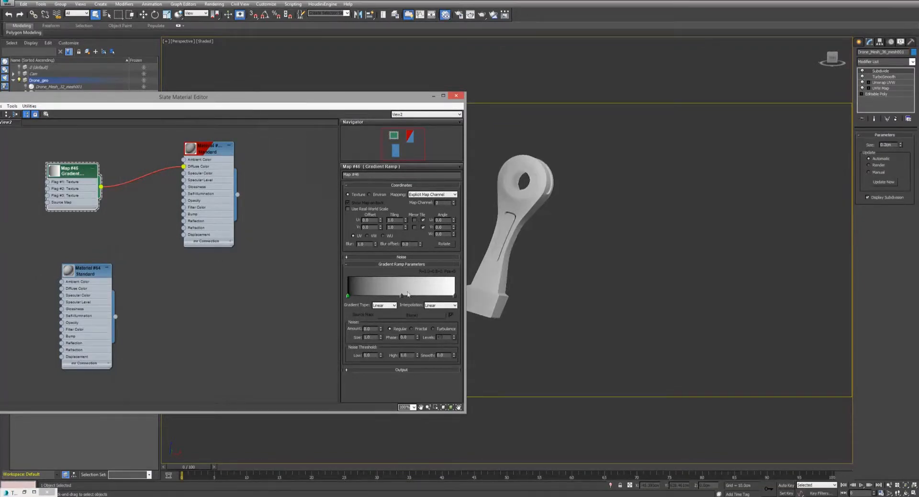
left_click_drag(401, 296, 383, 297)
double_click(384, 296)
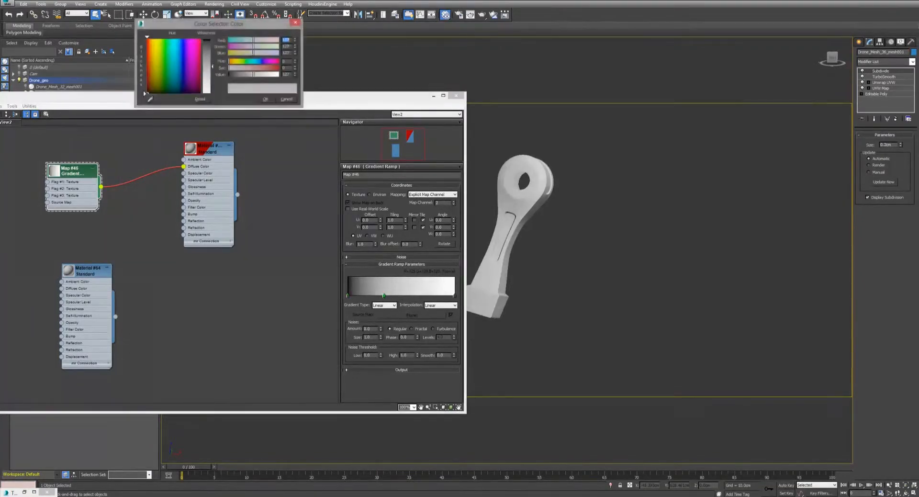
left_click_drag(265, 75, 229, 75)
left_click(264, 99)
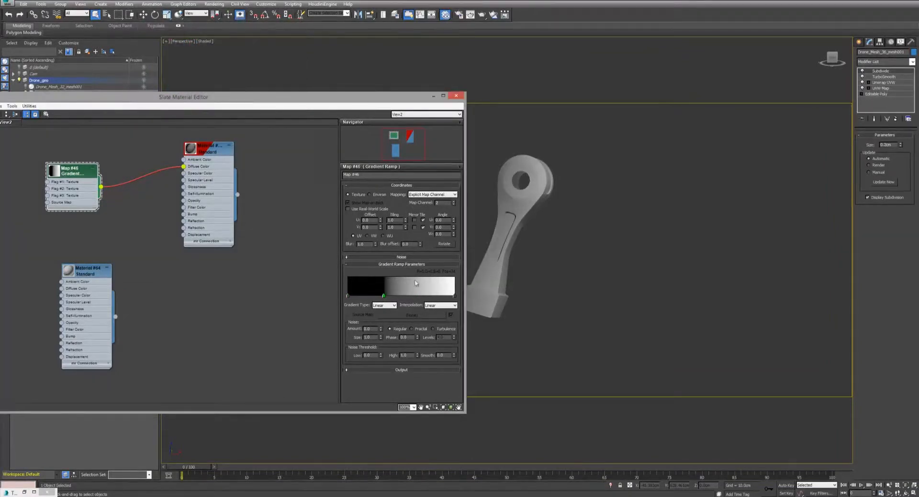
Step: Add a white flag to the ramp and narrow the black-to-white transition between about 49% and 63%
left_click(409, 295)
left_click_drag(253, 74, 279, 75)
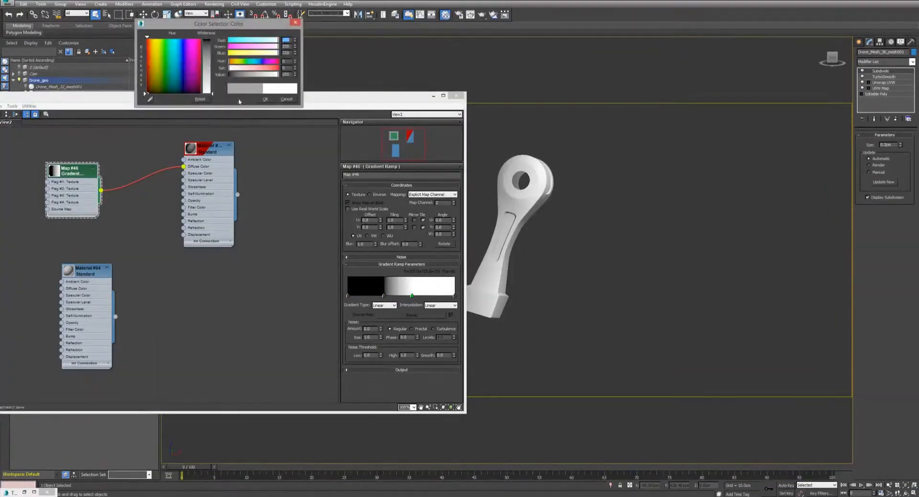
left_click(263, 99)
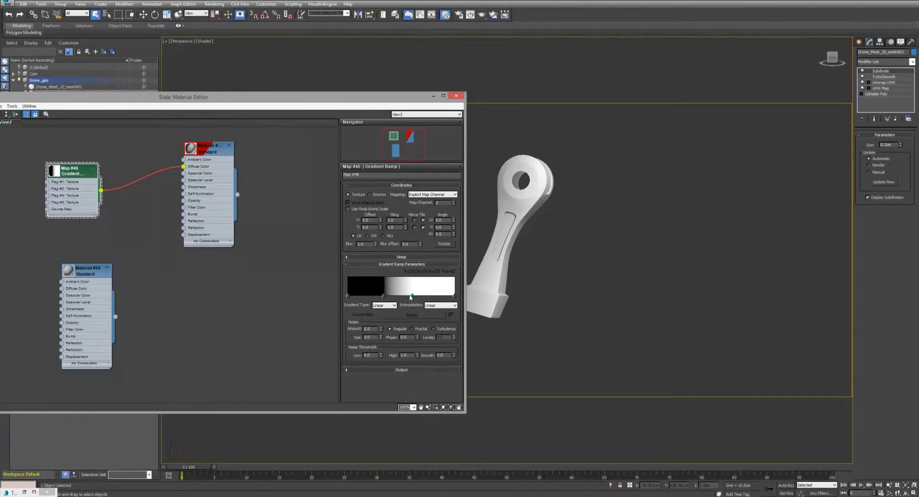
left_click_drag(410, 296, 402, 297)
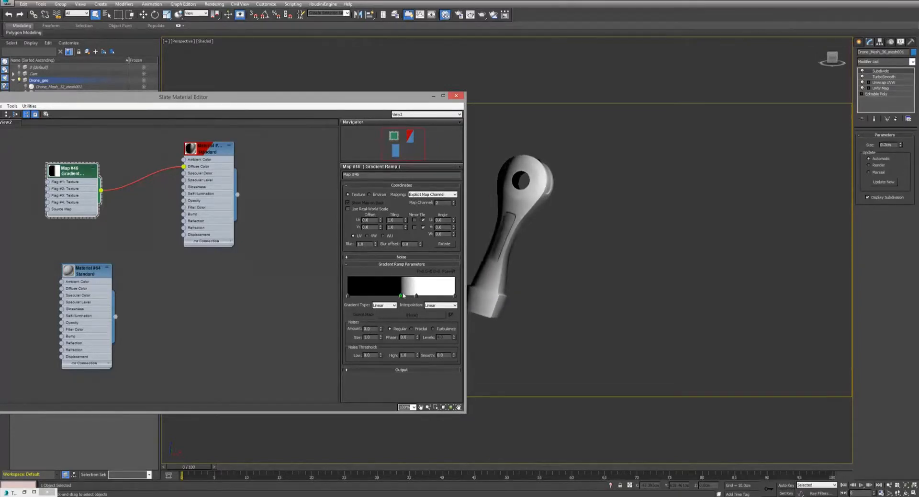
Step: Rotate the Gradient Ramp's W angle to 72 and inspect where the gradient crosses the arm's neck
left_click_drag(453, 235, 453, 207)
middle_click_drag(511, 224, 570, 218, "alt")
scroll(571, 217, "up", 5)
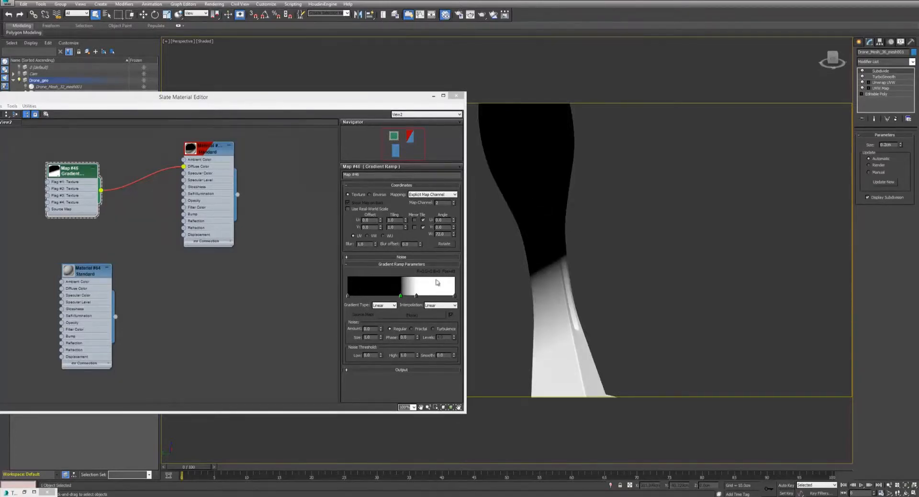
Step: Review the arm's UV layout in its Unwrap UVW editor against the gradient direction
left_click(885, 82)
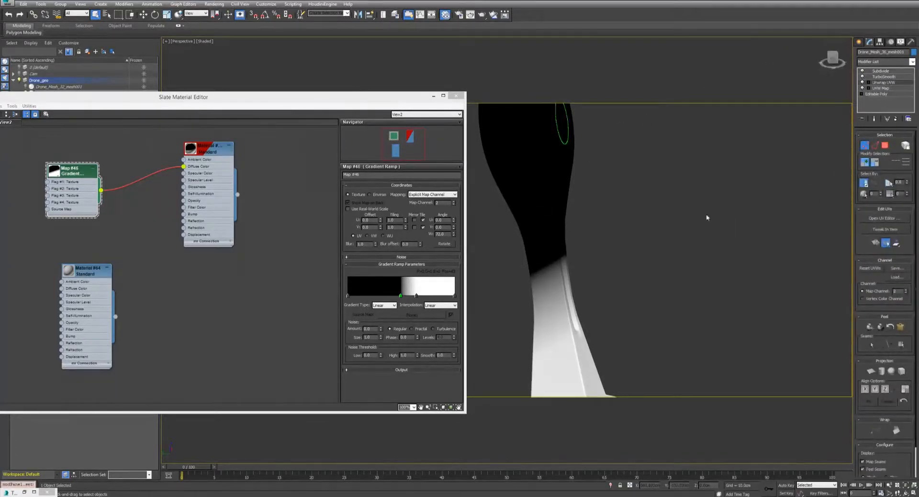
left_click(873, 218)
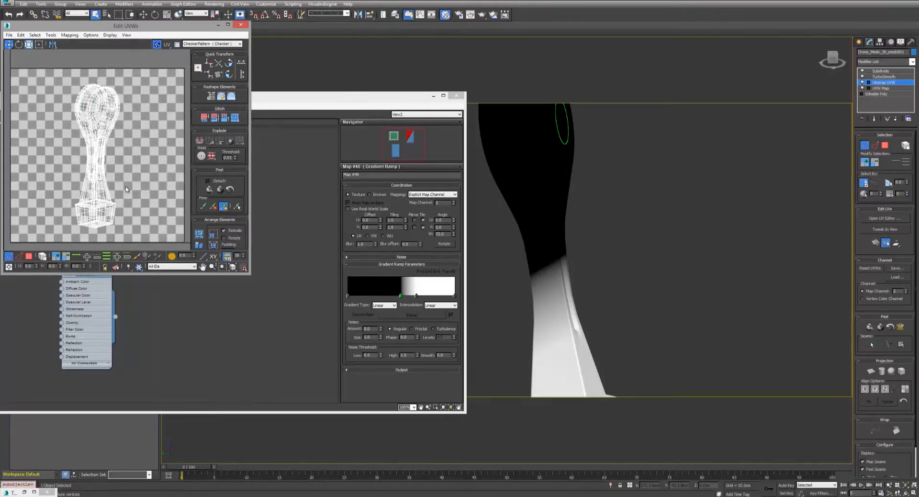
left_click(241, 25)
Step: Reposition the Gradient Ramp node beside the material and increase the ramp's W angle to about 88
left_click_drag(384, 96, 408, 89)
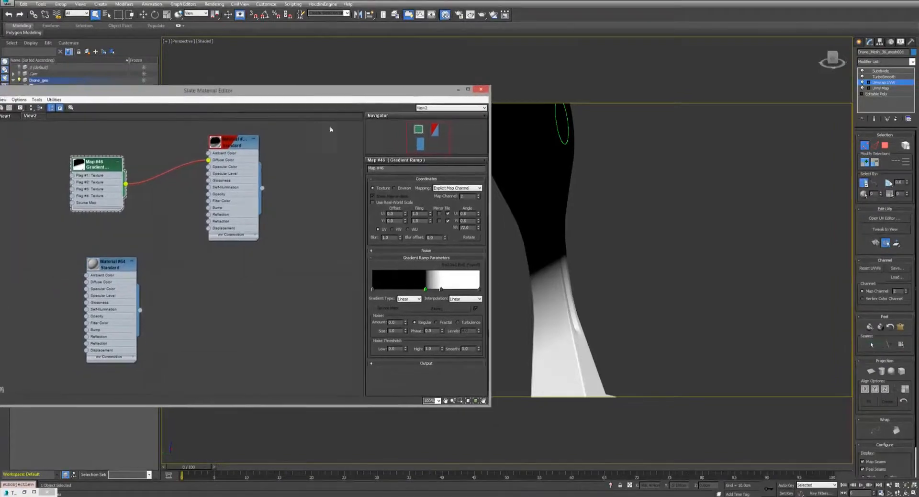
left_click_drag(107, 165, 113, 151)
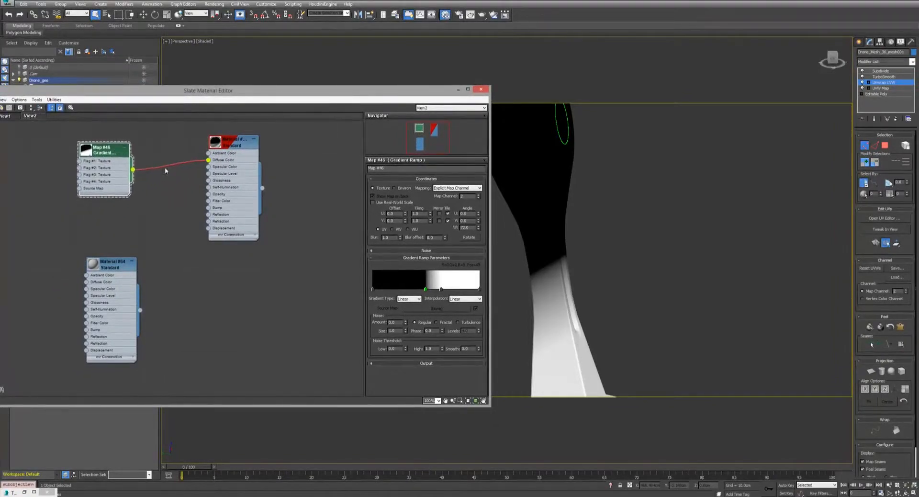
left_click_drag(479, 228, 478, 220)
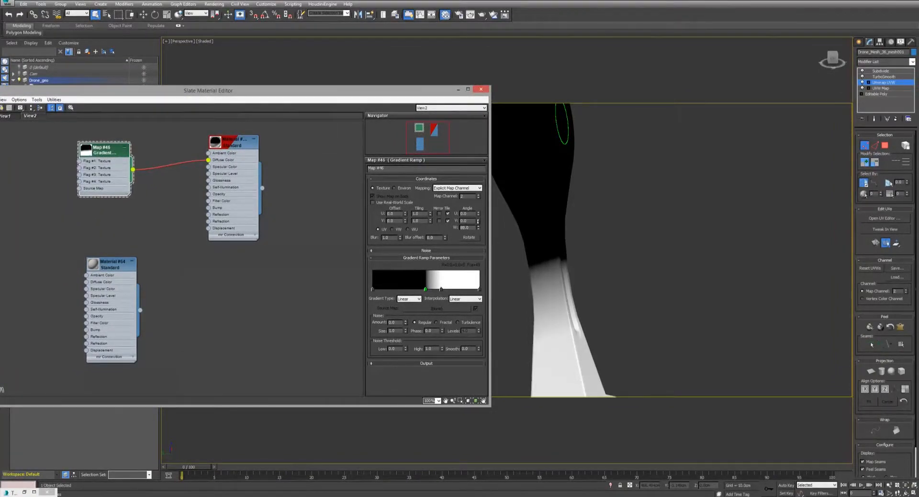
Step: Turn on automatic keyframing and shift the Gradient Ramp's black-to-white transition so black reaches about 82% at frame 0
scroll(594, 273, "down", 3)
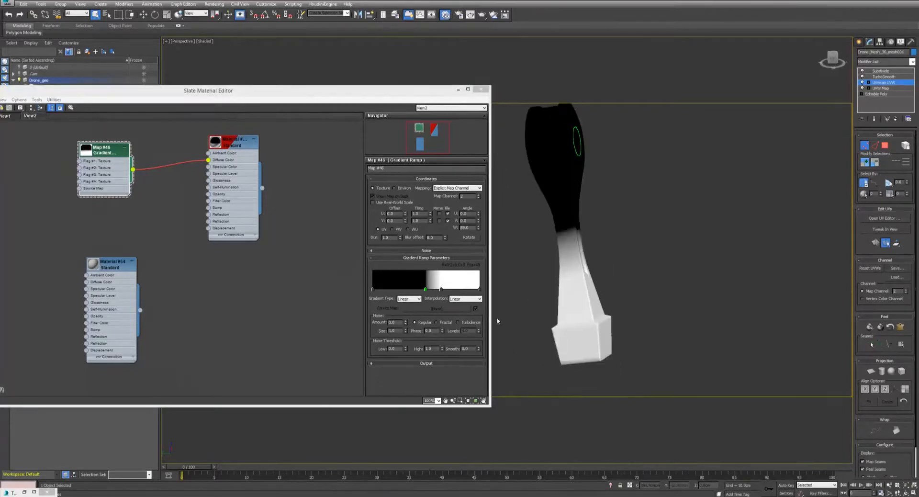
left_click(783, 485)
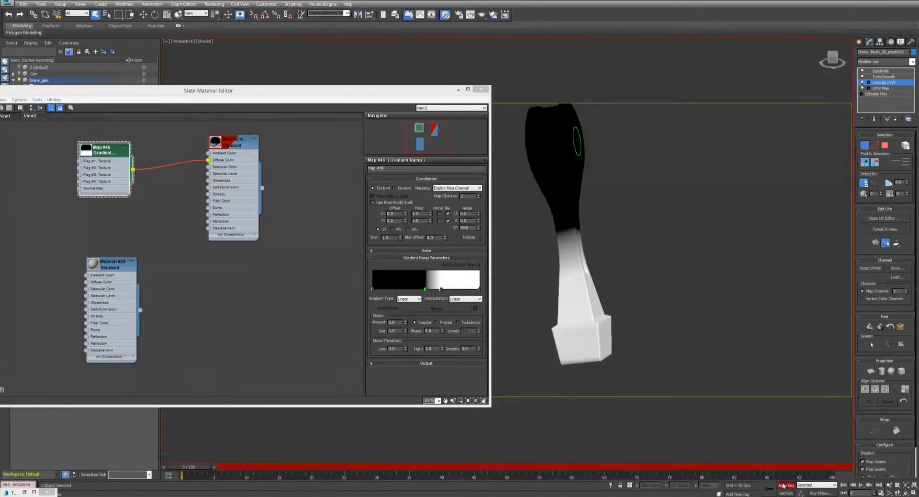
mouse_move(425, 290)
left_mouse_down()
mouse_move(390, 290)
mouse_move(469, 290)
mouse_move(460, 291)
left_mouse_up()
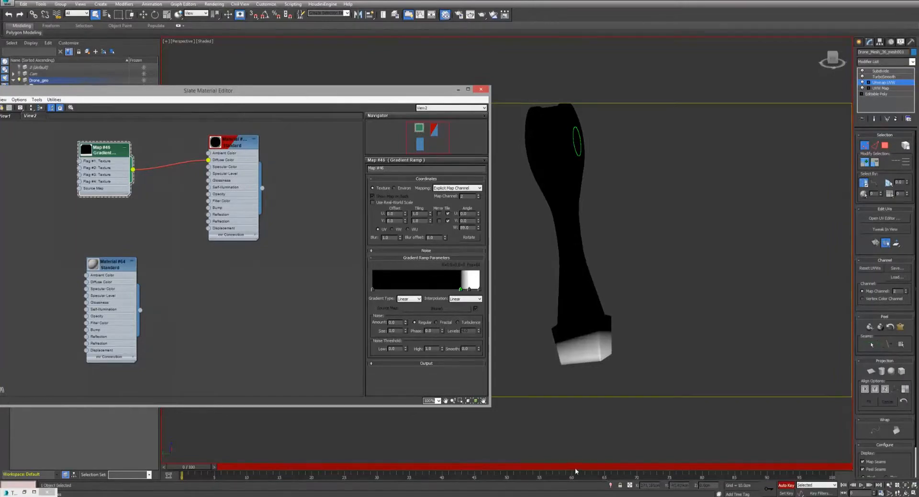
Step: At frame 60, key the ramp's black and white flags near its start, scrub the animated gradient, and end automatic keyframing
left_click(579, 468)
left_click_drag(581, 470, 573, 470)
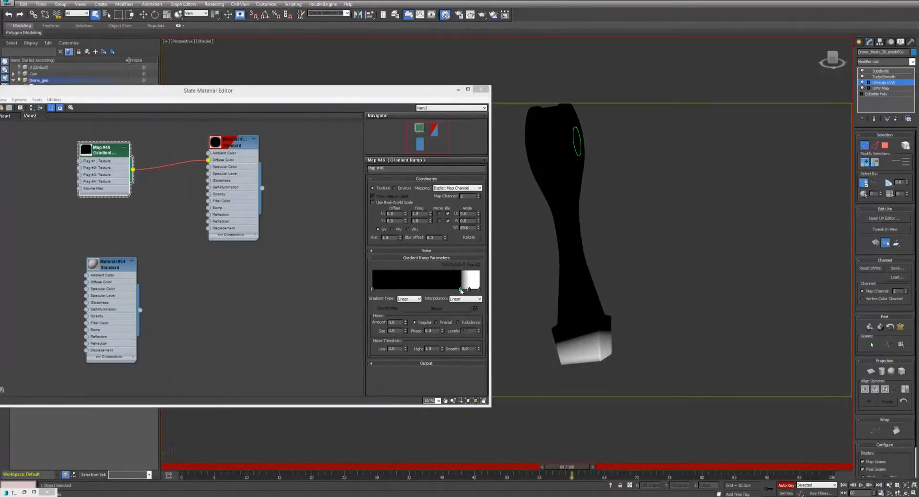
left_click_drag(460, 289, 378, 289)
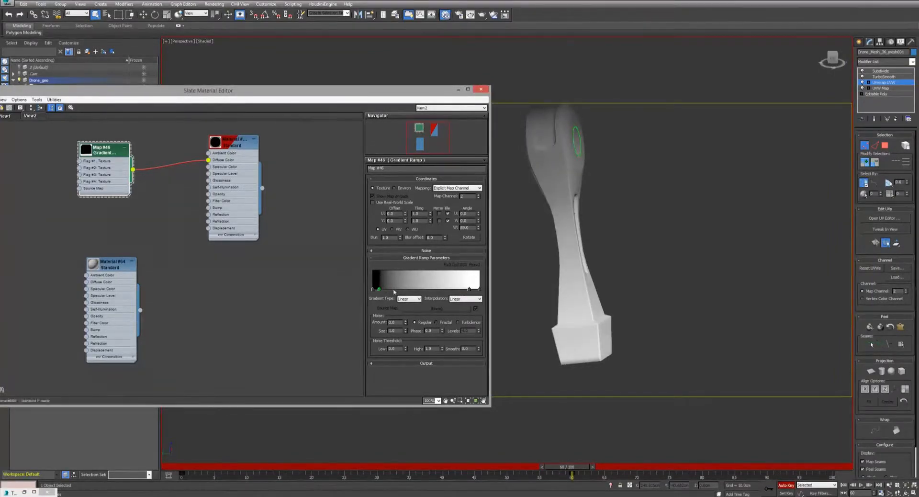
left_click_drag(471, 292, 387, 294)
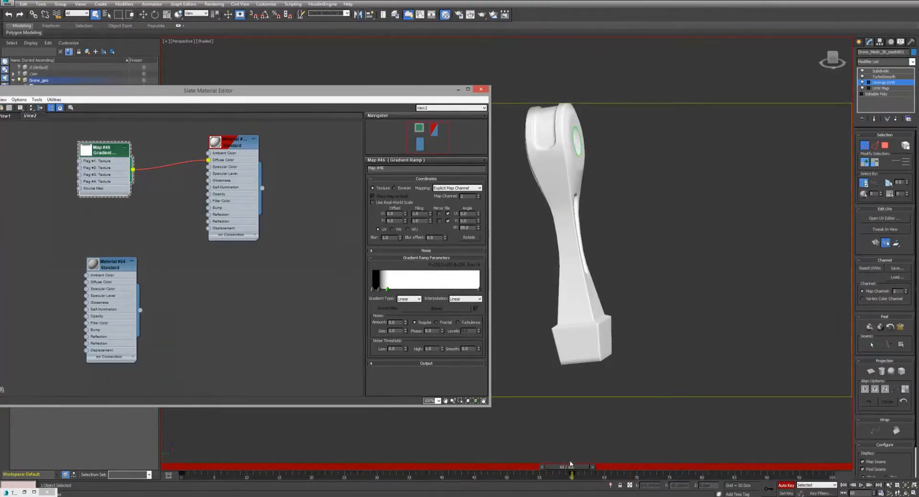
mouse_move(570, 464)
left_mouse_down()
mouse_move(263, 460)
mouse_move(386, 463)
left_mouse_up()
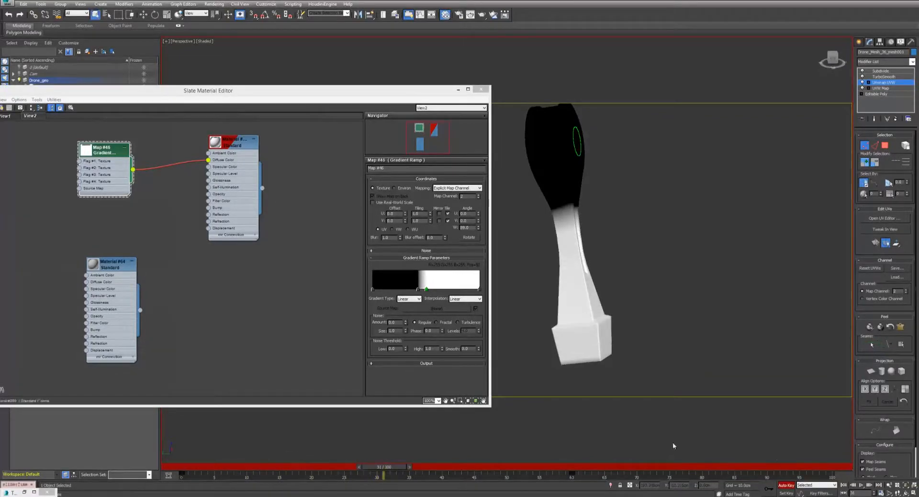
left_click(784, 485)
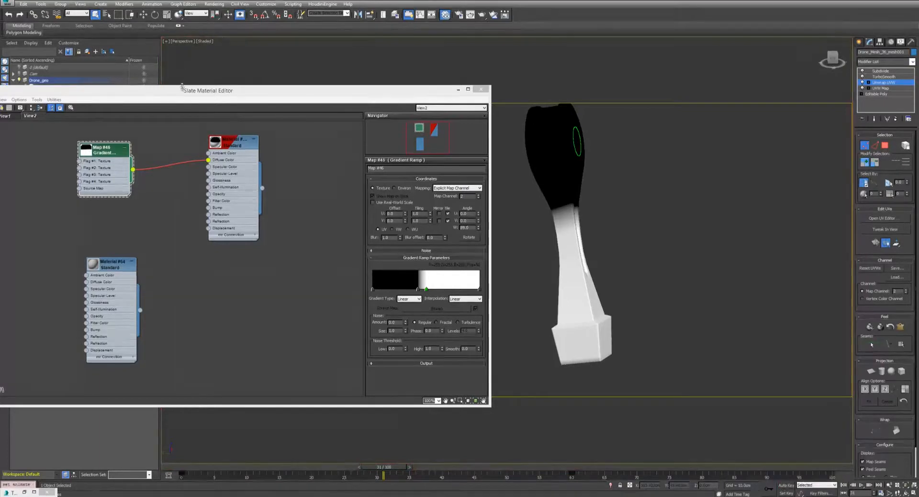
Step: Show the TP layer under FX_Reconstruction and hide the Drone_geo layer
left_click_drag(182, 86, 170, 139)
left_click(24, 119)
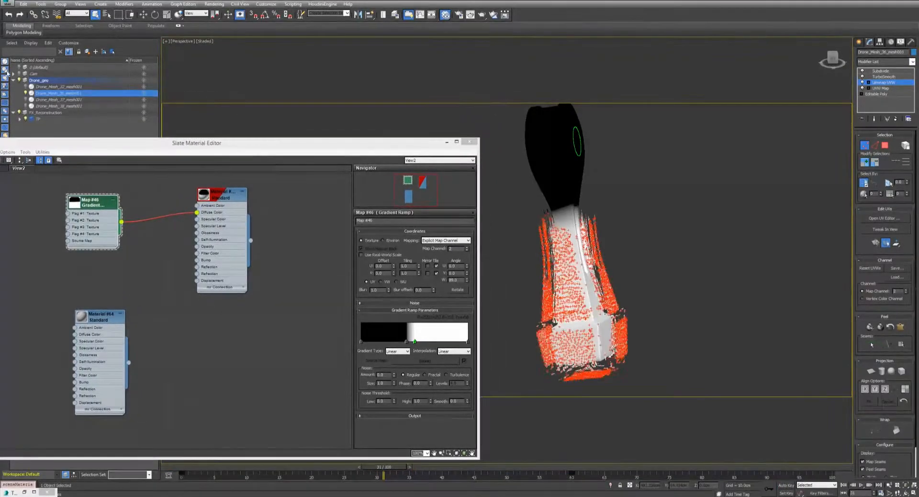
left_click(20, 80)
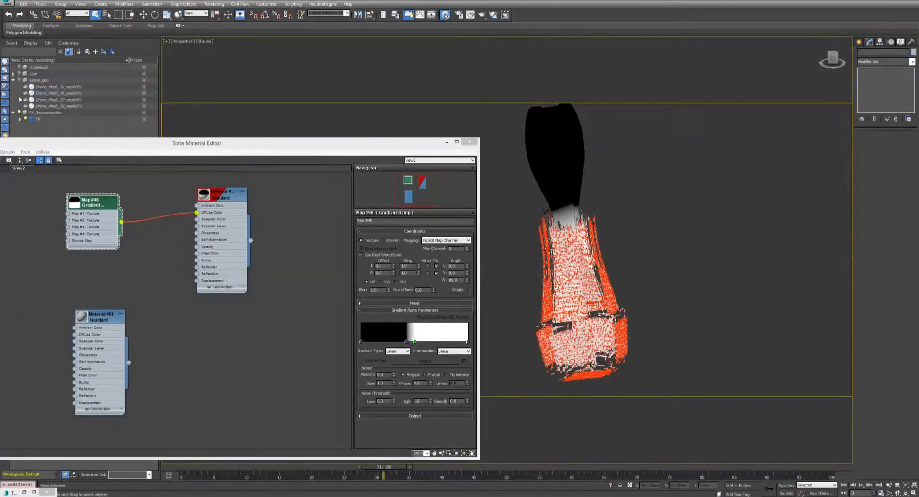
Step: Select the Thinking001 object, open its particle network at the Fragment operator, and return to frame 0
left_click(35, 119)
left_click(19, 119)
left_click(50, 125)
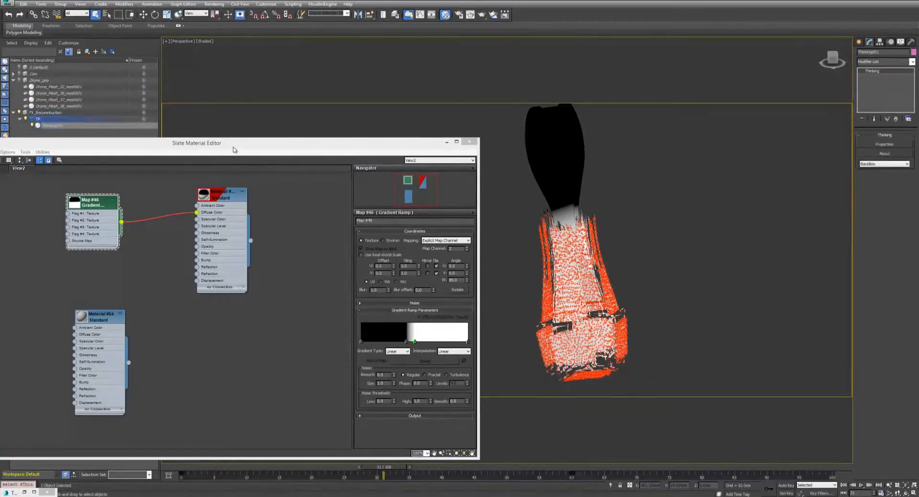
left_click_drag(234, 150, 197, 69)
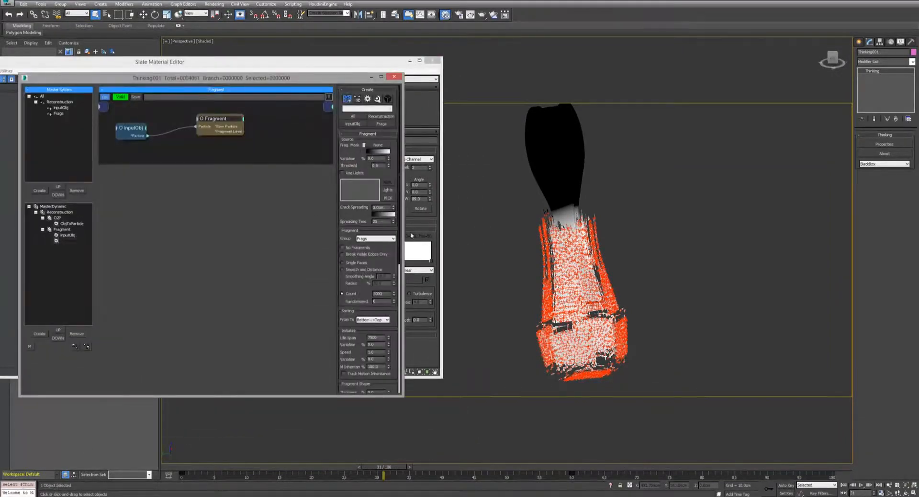
left_click(178, 467)
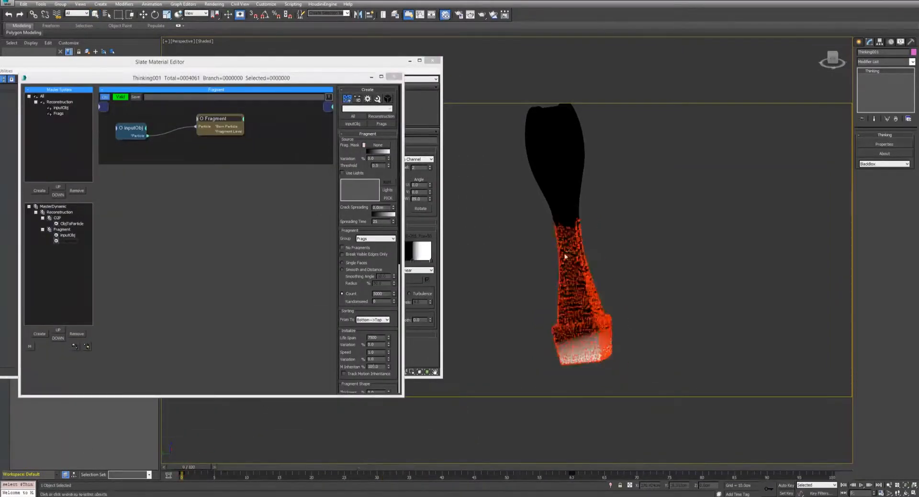
left_click_drag(358, 76, 395, 304)
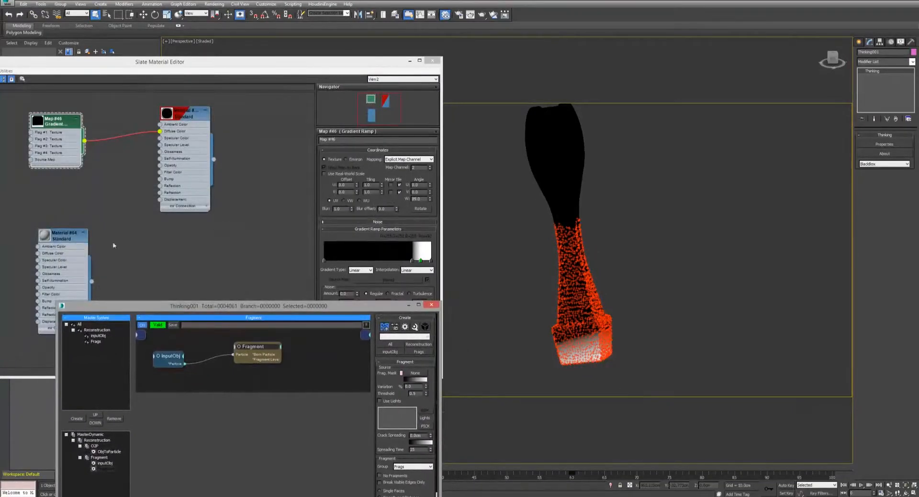
Step: Show the Drone_geo layer again and assign the plain grey Standard Material #64 to the arm mesh
left_click(102, 229)
left_click_drag(148, 63, 155, 205)
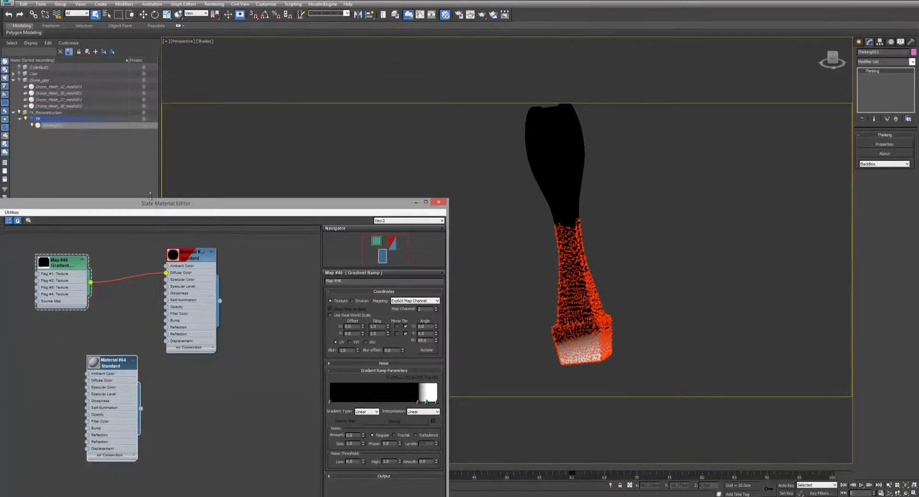
left_click(36, 92)
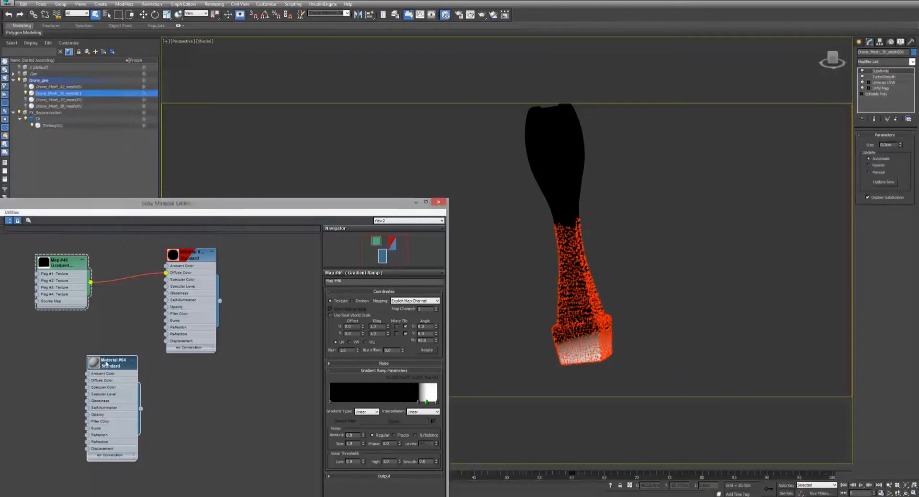
left_click_drag(121, 204, 274, 147)
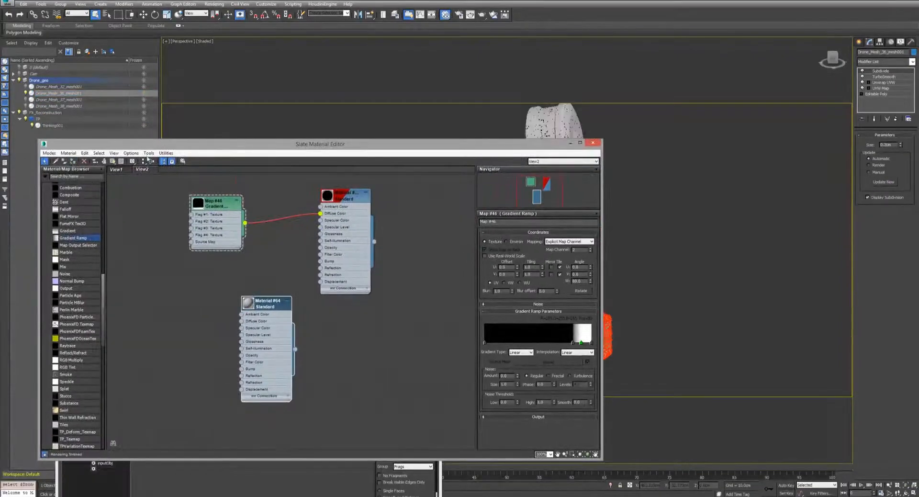
left_click(571, 143)
Step: Inspect the fragmented arm at frame 0 and line up the Fragment node with the InputObj node
left_click_drag(357, 310, 366, 98)
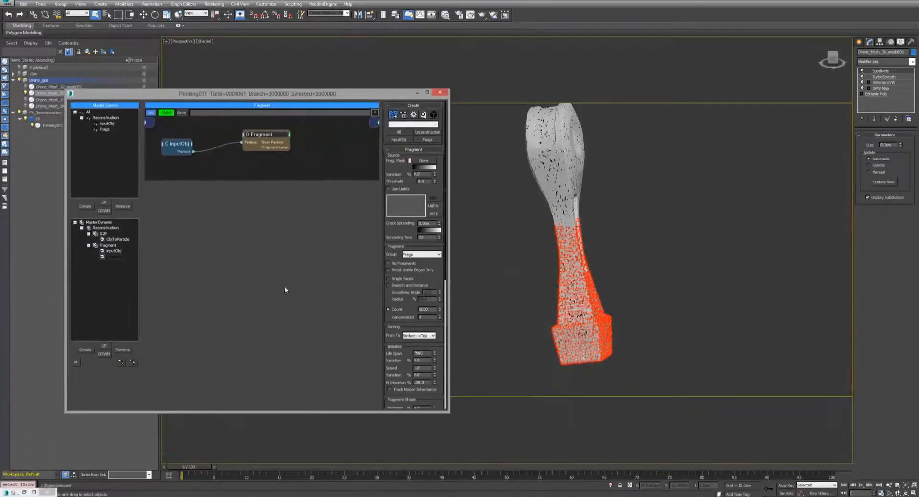
left_click(211, 468)
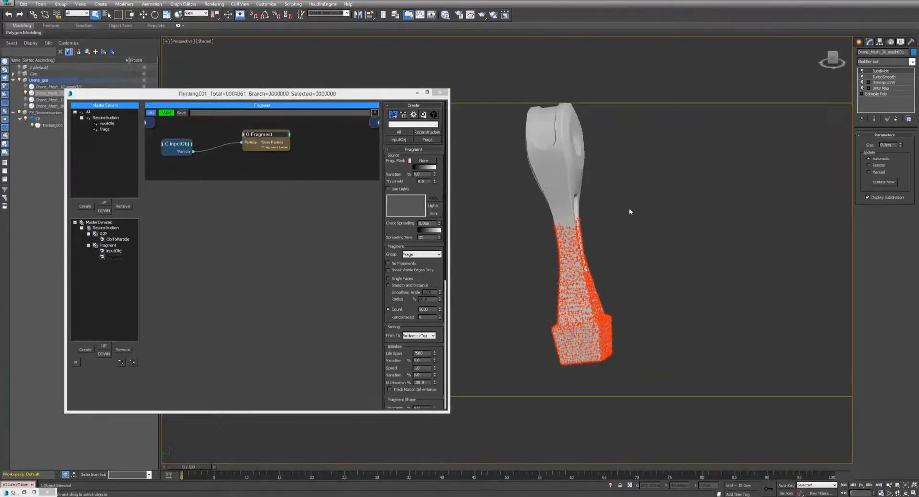
middle_click_drag(630, 227, 641, 242, "alt")
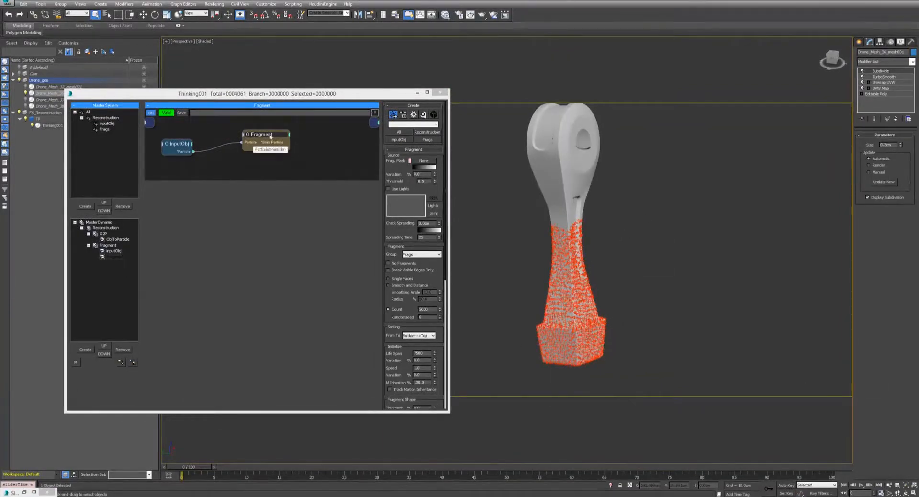
left_click_drag(261, 134, 261, 144)
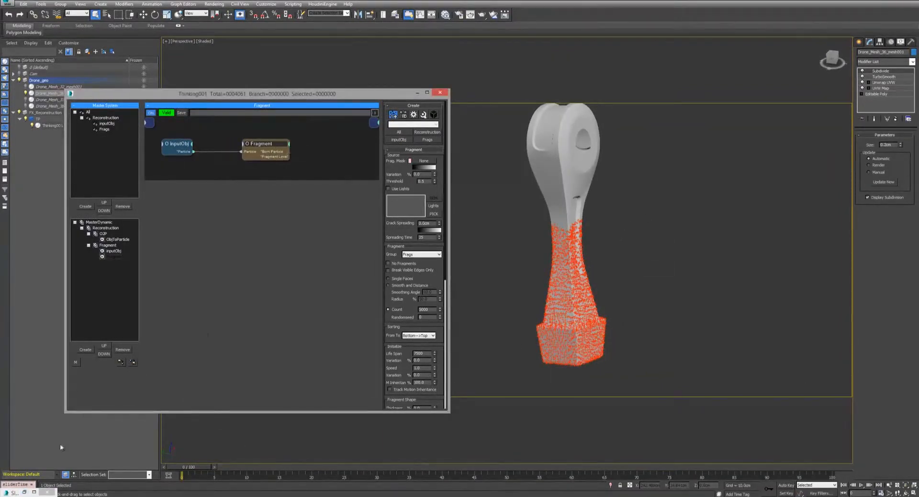
Step: Assign the Map #46 Gradient Ramp to the Fragment operator's Frag. Mask as an instance
key("m")
left_click_drag(295, 147, 229, 291)
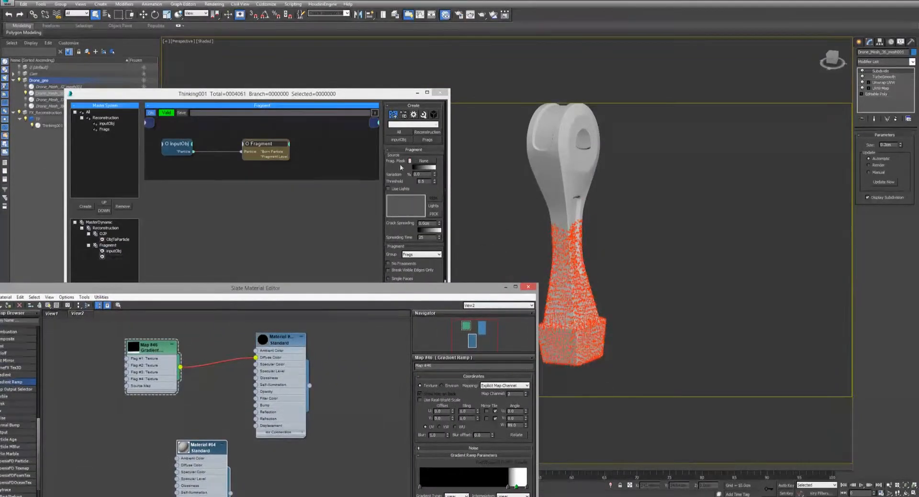
left_click(304, 279)
left_click_drag(48, 287, 545, 157)
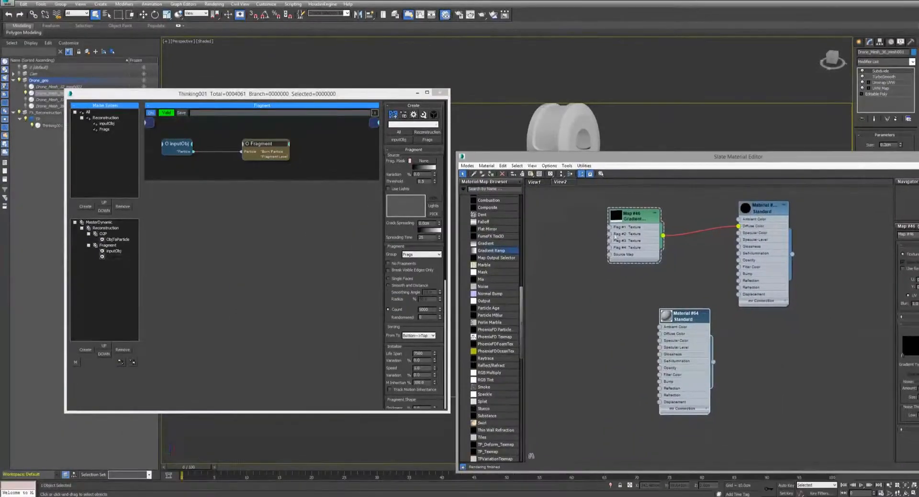
left_click_drag(652, 222, 423, 163)
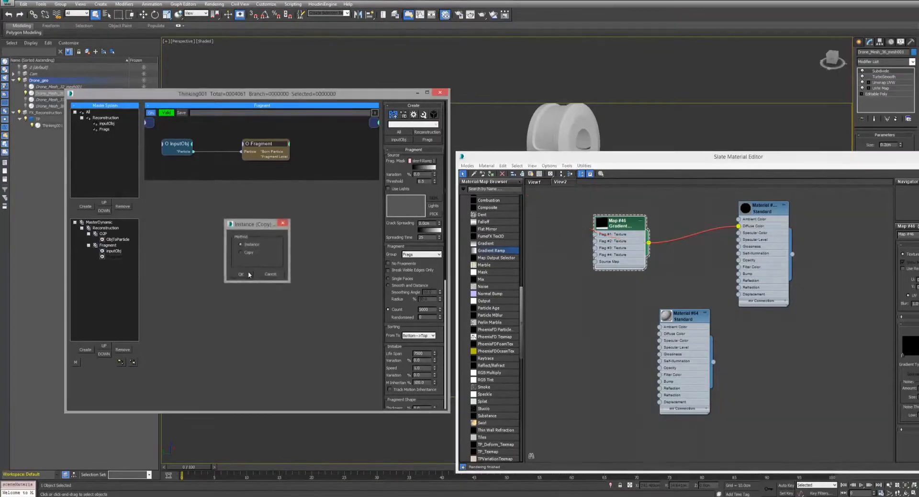
left_click(241, 274)
left_click_drag(712, 157, 386, 160)
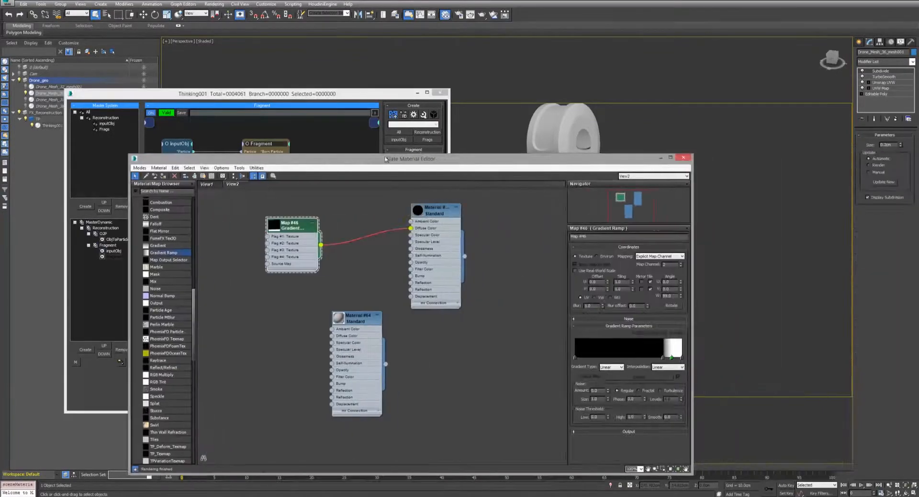
left_click(660, 157)
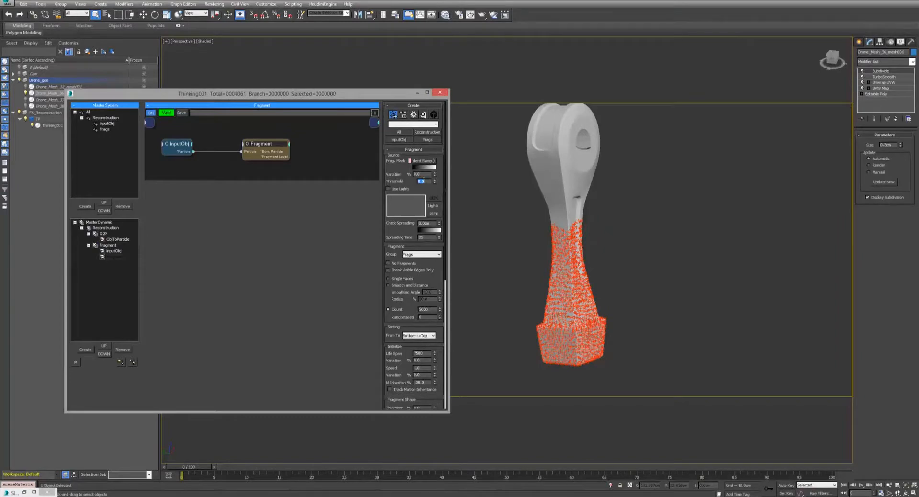
Step: Examine the fragments along the arm's neck and base against the Fragment operator's mask and Threshold setting
middle_click_drag(562, 240, 558, 218)
scroll(557, 214, "up", 5)
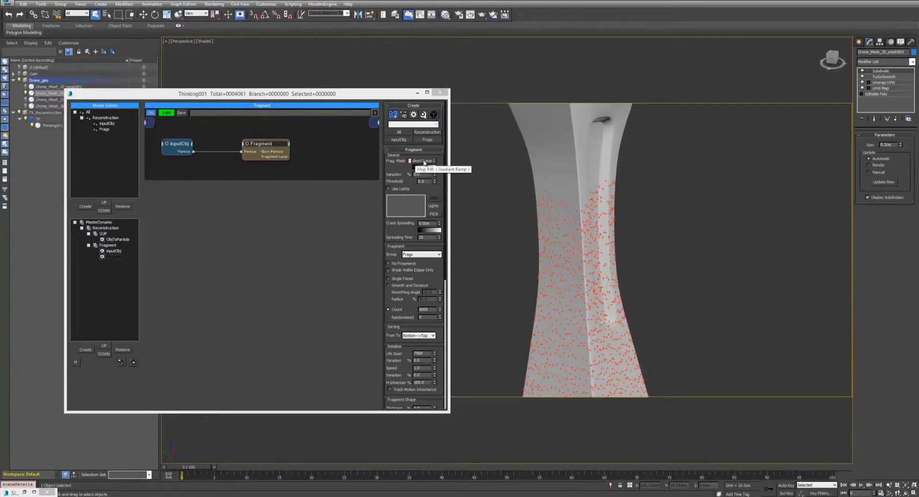
left_click_drag(426, 181, 410, 182)
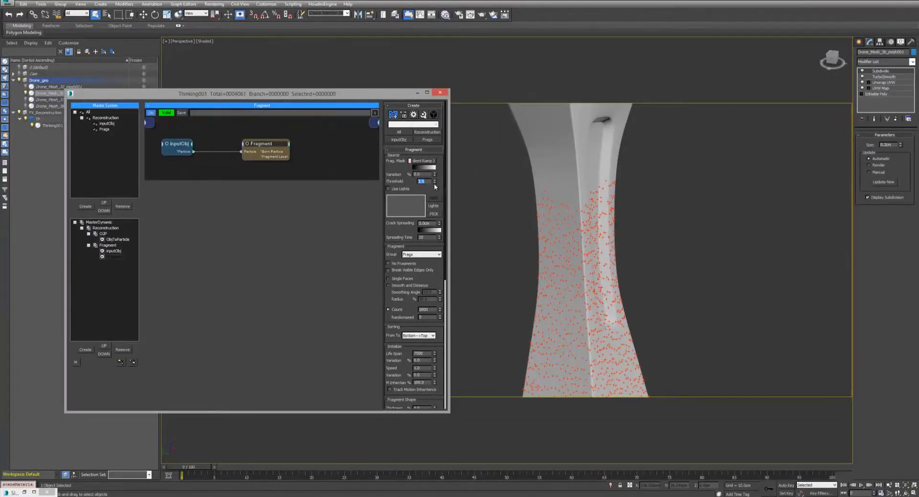
middle_click_drag(503, 189, 485, 145)
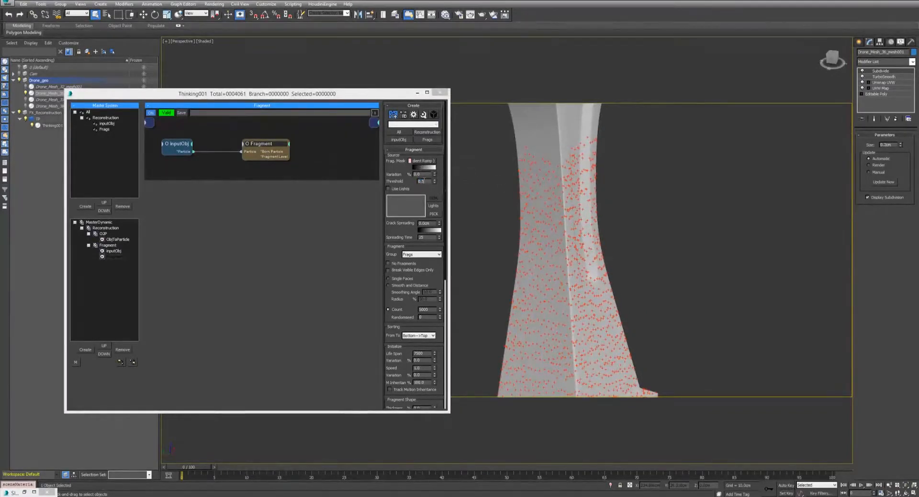
middle_click_drag(534, 216, 541, 224, "alt")
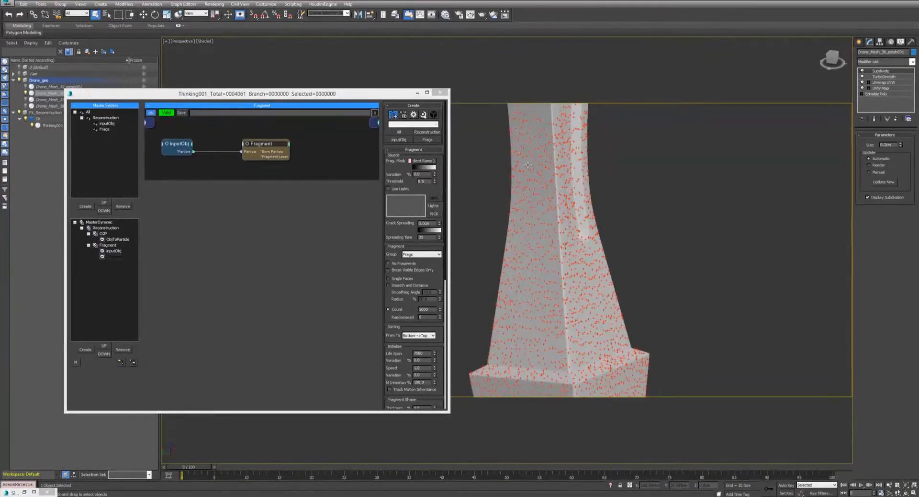
middle_click_drag(505, 170, 485, 155, "alt")
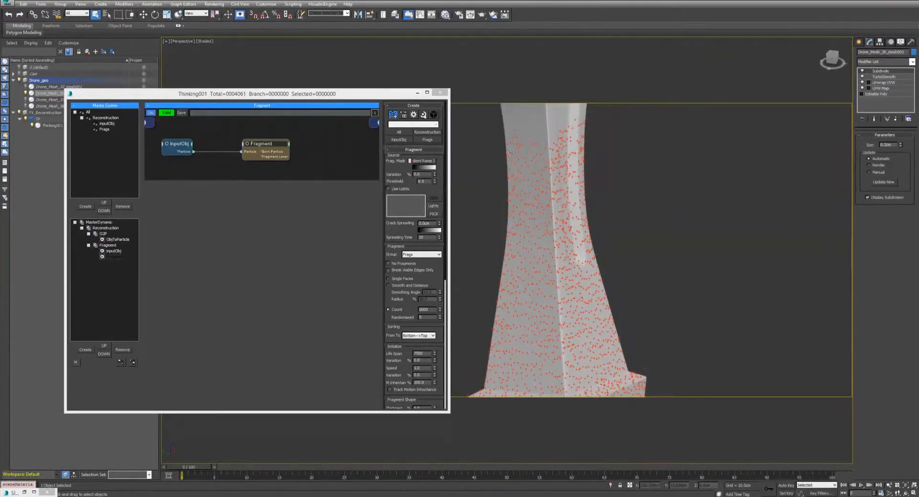
left_click_drag(421, 182, 406, 182)
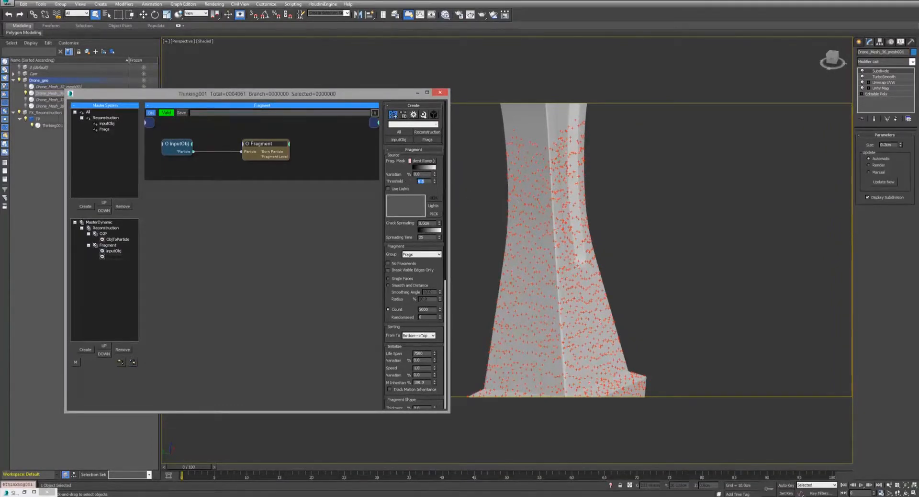
Step: Play the animation from the start to preview the masked fragmentation of the whole arm
scroll(547, 252, "down", 4)
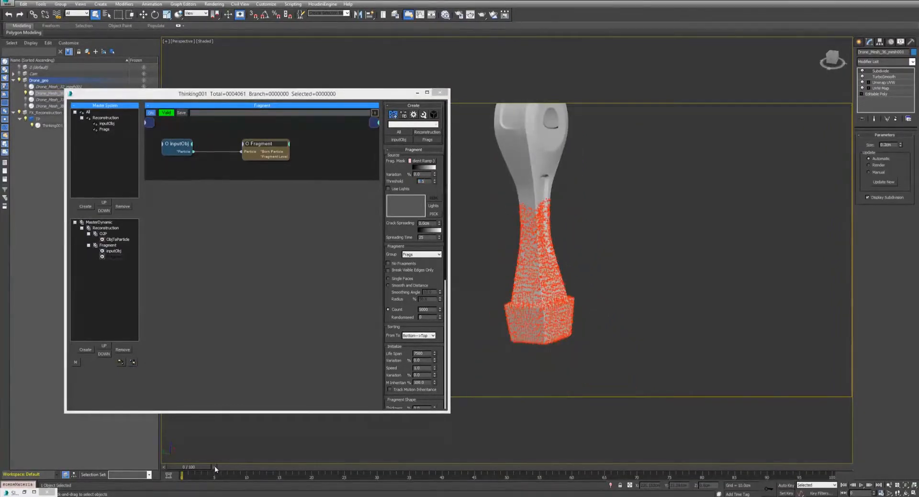
left_click_drag(194, 468, 184, 469)
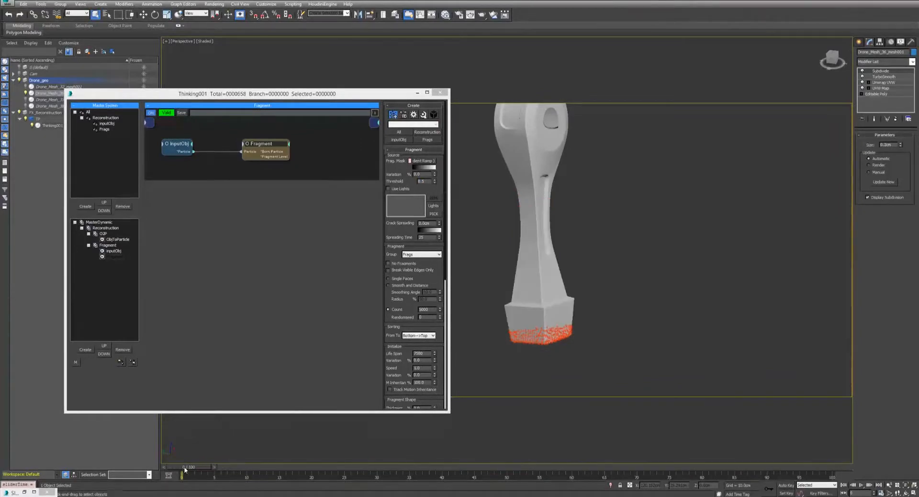
left_click(860, 486)
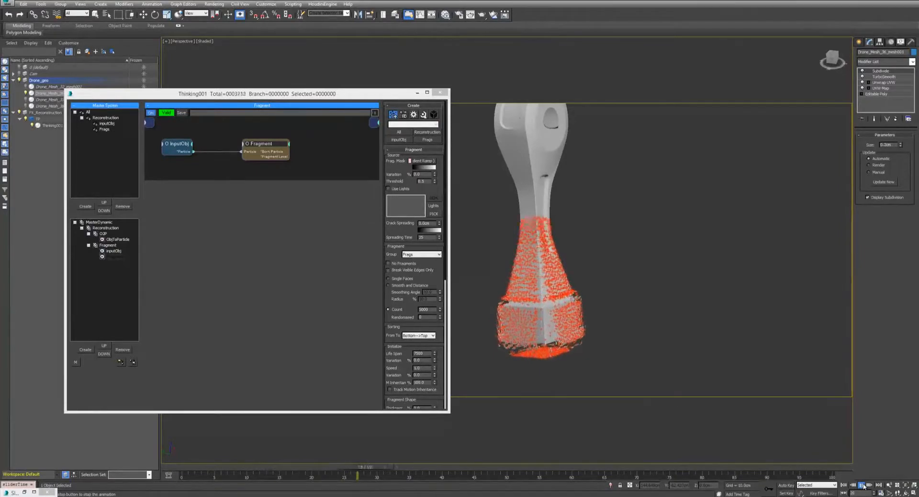
Step: Stop the playback and hide the Drone_geo layer so that only the particle fragments are displayed
left_click(863, 486)
middle_click_drag(613, 238, 620, 264)
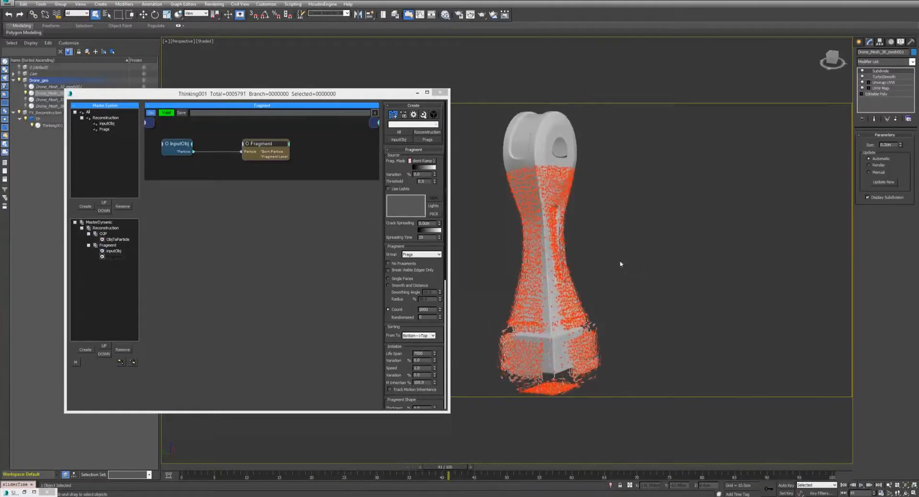
key("F4")
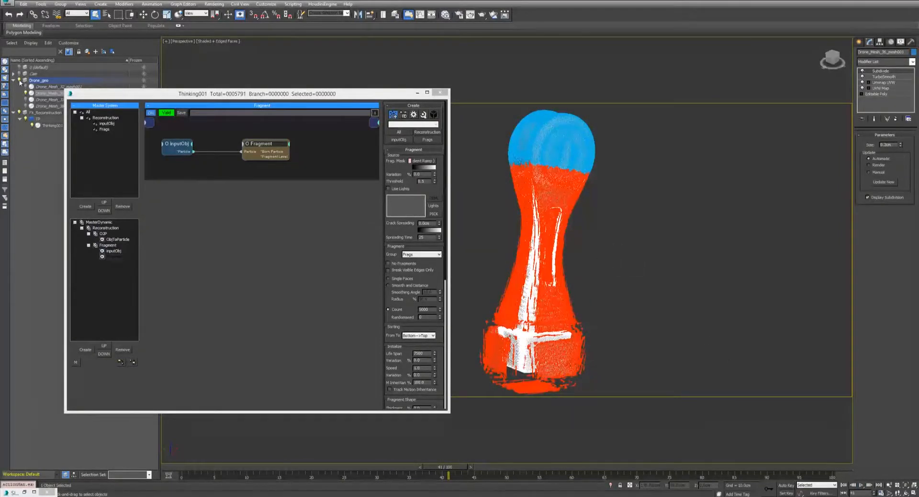
left_click(19, 80)
left_click(12, 80)
middle_click_drag(619, 246, 600, 241)
scroll(604, 224, "up", 2)
scroll(617, 213, "down", 2)
key("F4")
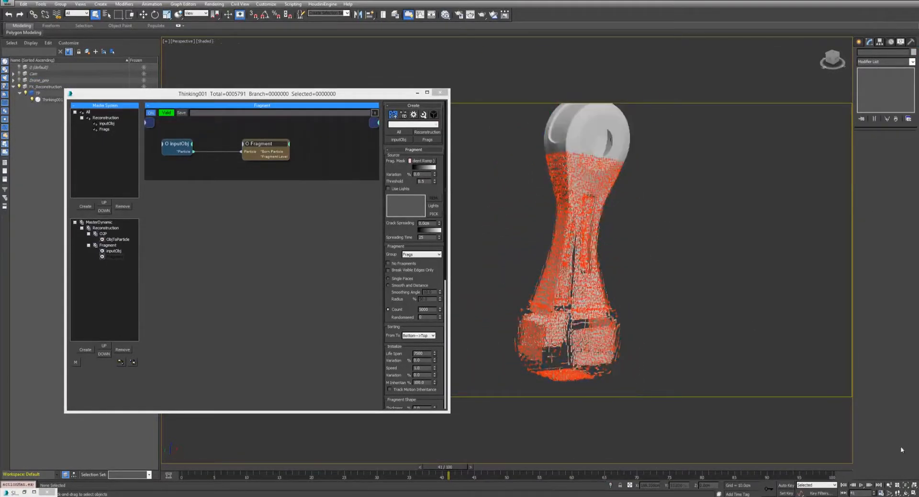
Step: Play the animation from the start and examine the fragments and the remaining arm shape up close
left_click(843, 484)
left_click(861, 484)
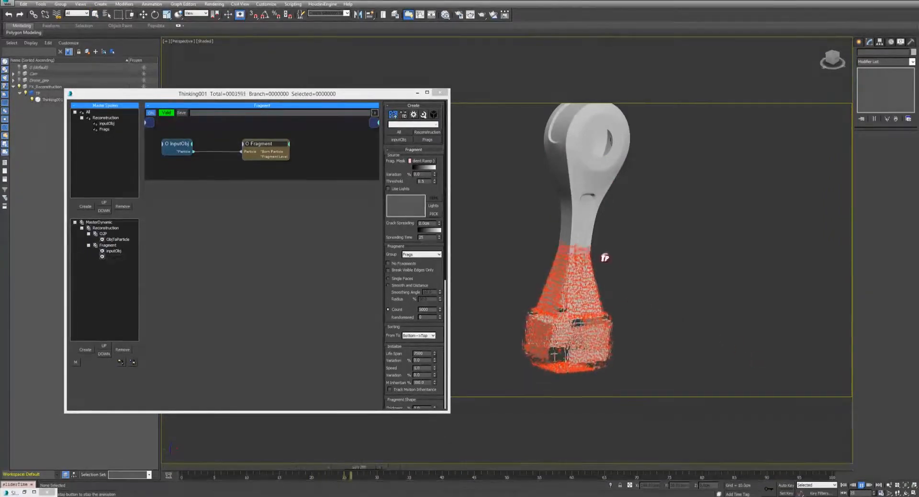
middle_click_drag(608, 263, 679, 314)
key("Escape")
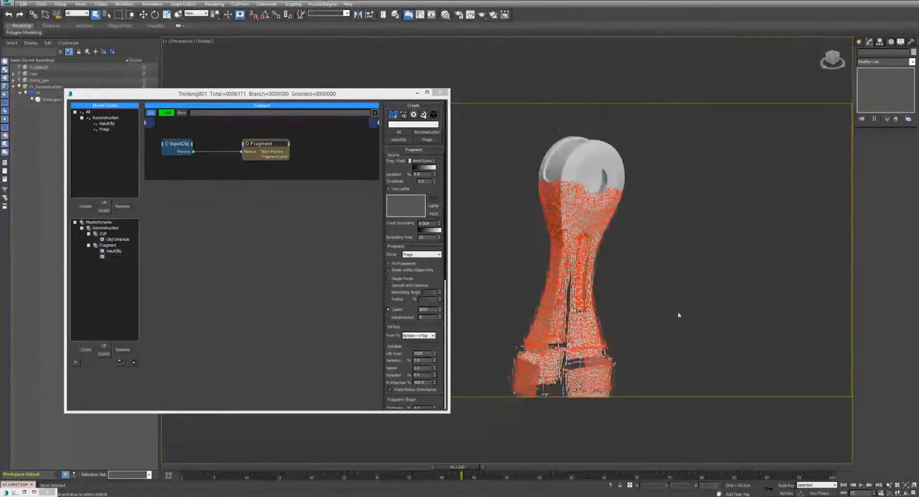
scroll(604, 204, "up", 5)
scroll(526, 203, "down", 8)
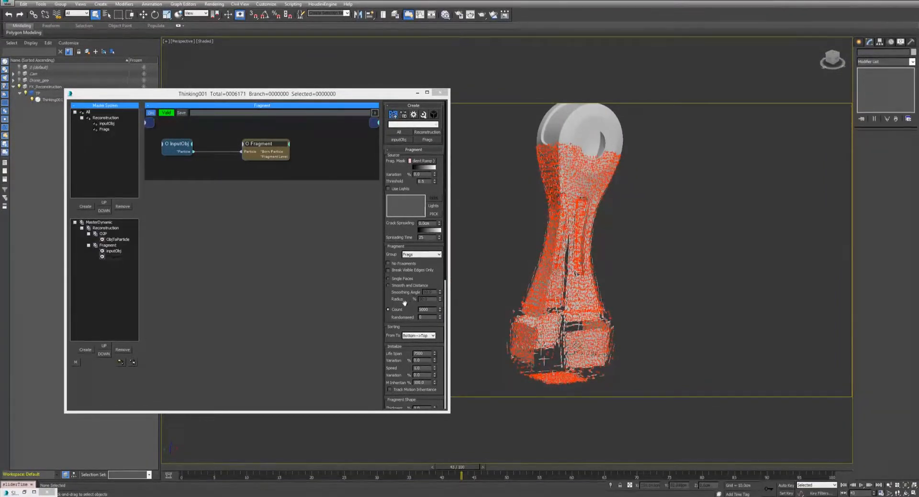
Step: Set the Fragment operator's Remaining Shape type to None
left_click_drag(404, 302, 408, 143)
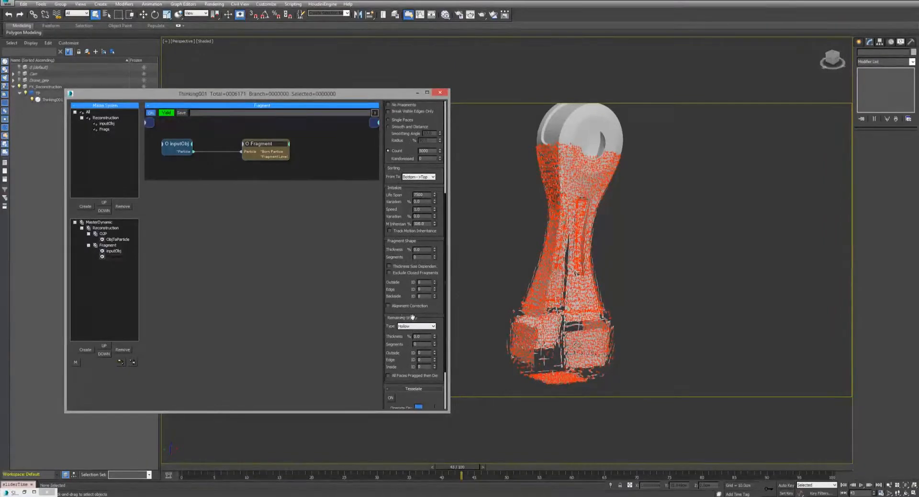
scroll(567, 138, "up", 8)
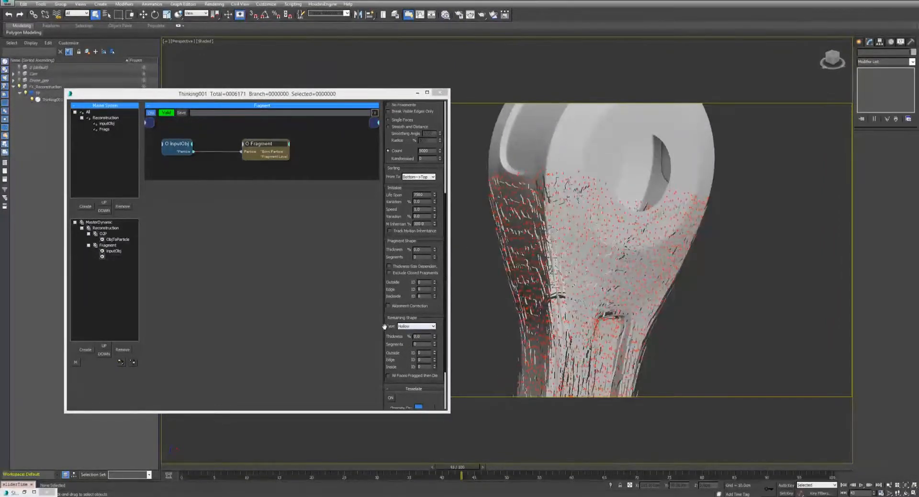
left_click(408, 329)
left_click(411, 335)
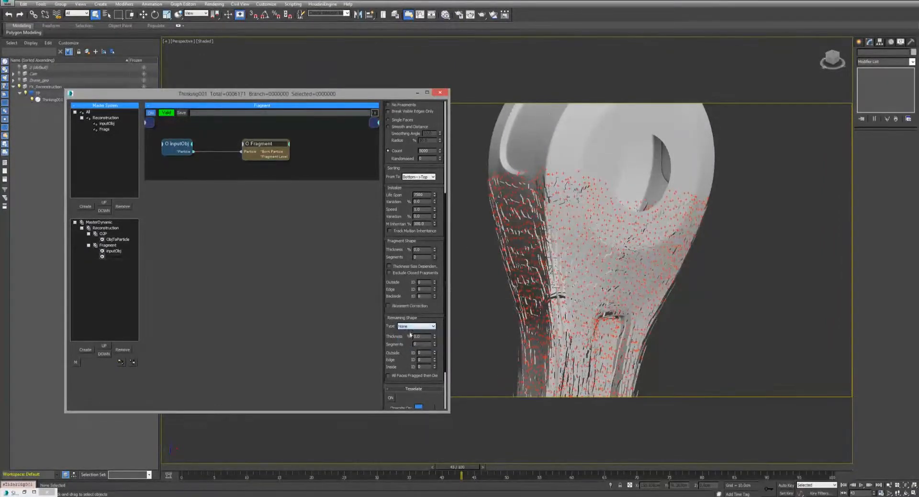
left_click(542, 249)
scroll(542, 249, "down", 5)
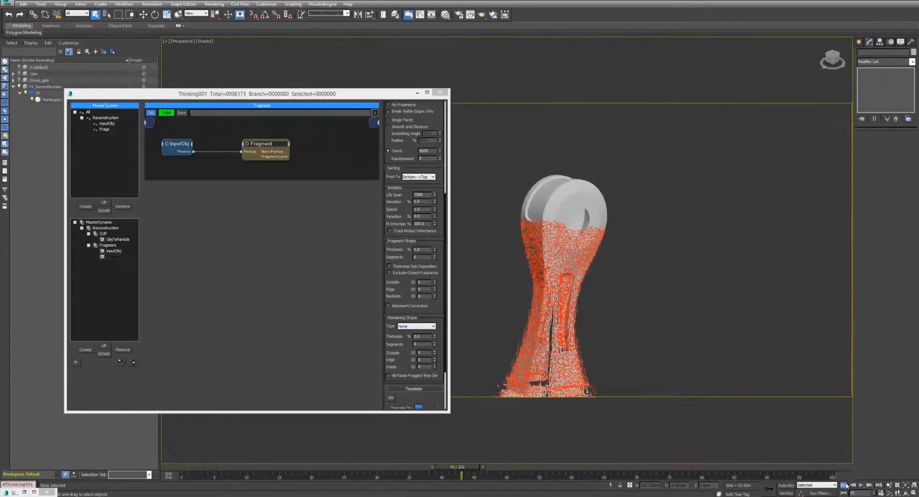
Step: Replay the animation from frame 0 and inspect how the fragments build up and drift along the arm
left_click(844, 484)
left_click(861, 485)
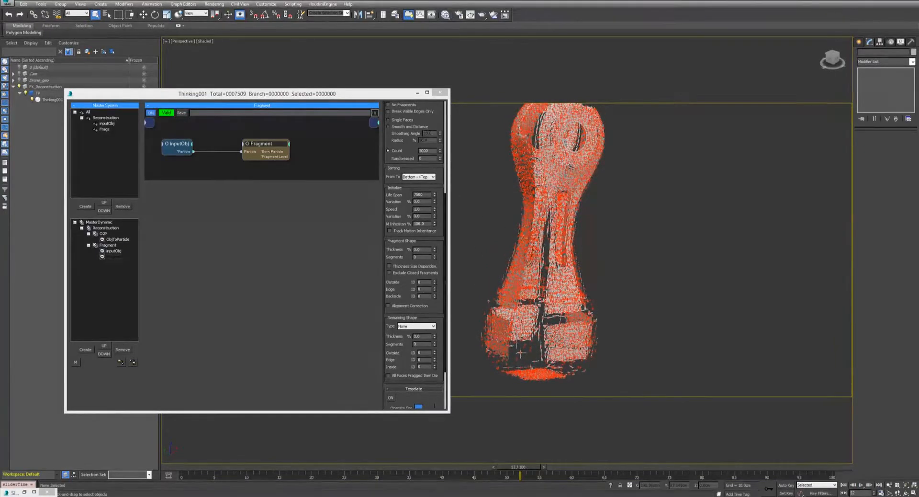
left_click(843, 484)
left_click(861, 485)
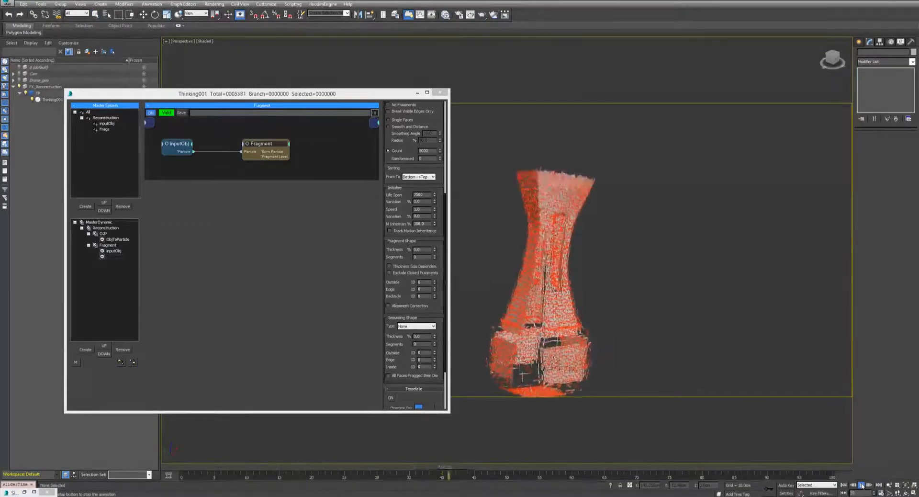
left_click(843, 485)
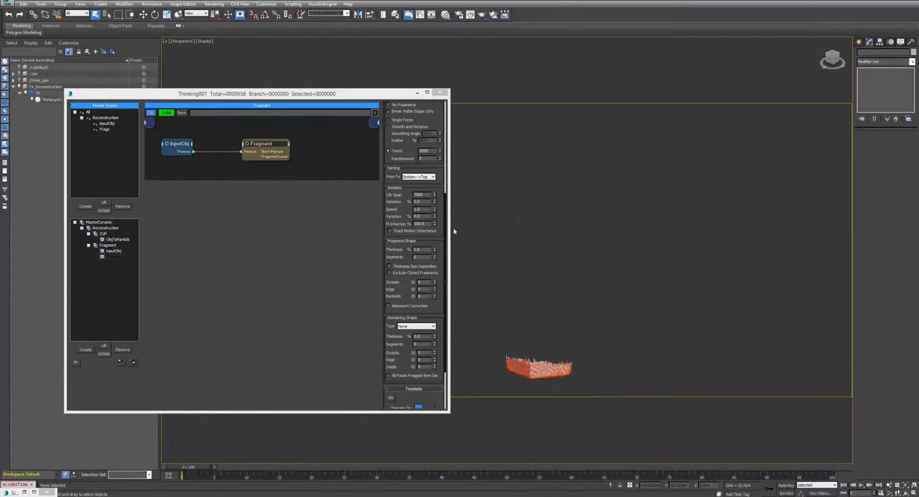
scroll(395, 252, "up", 3)
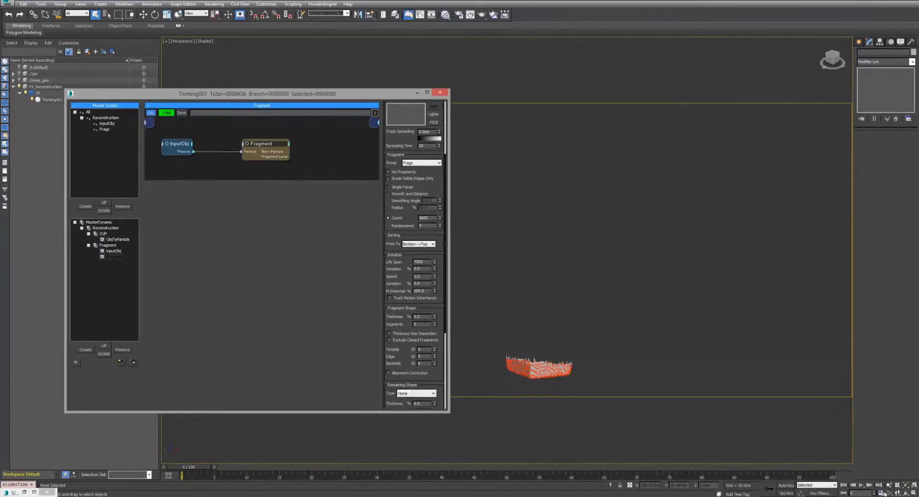
left_click(860, 485)
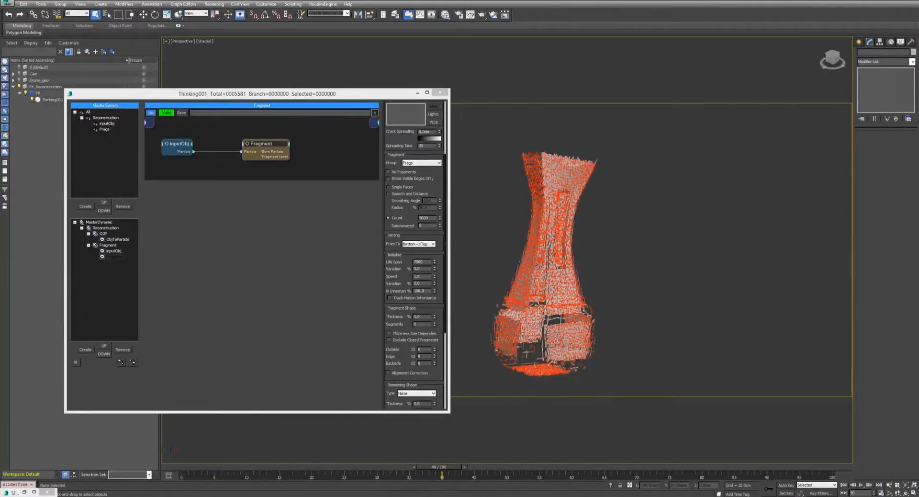
scroll(548, 234, "up", 5)
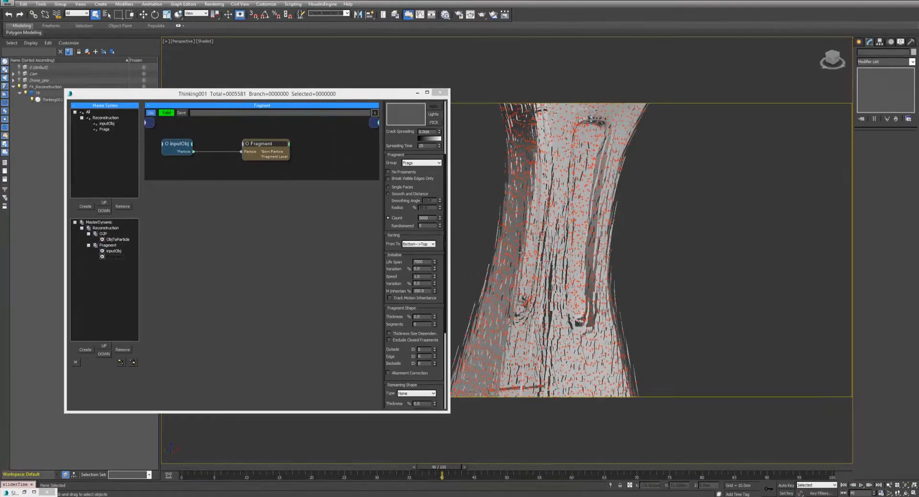
scroll(525, 241, "down", 5)
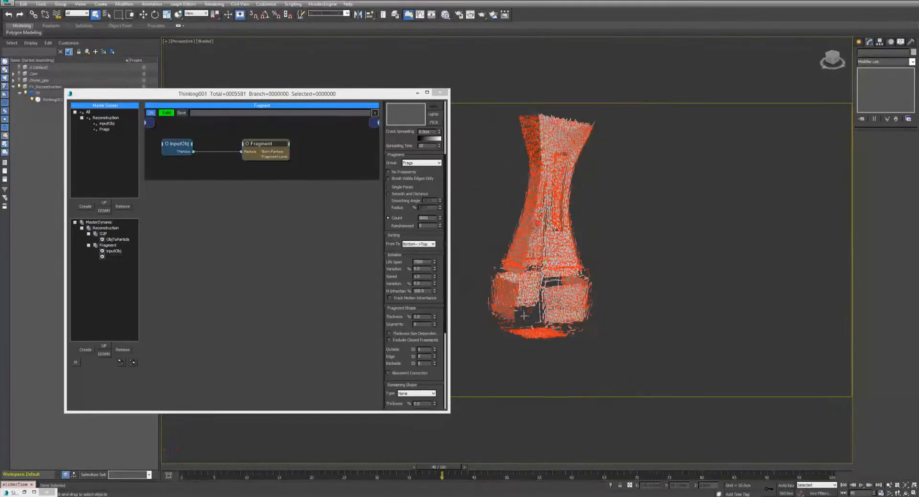
scroll(529, 218, "up", 3)
Step: Set the Fragment operator's initial Speed to 0.0 and replay the animation from the start
double_click(416, 276)
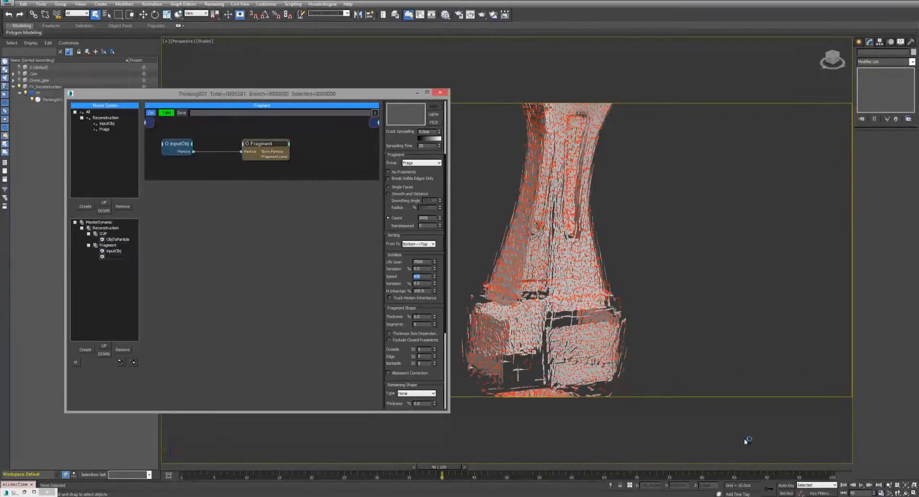
left_click(843, 484)
left_click(861, 485)
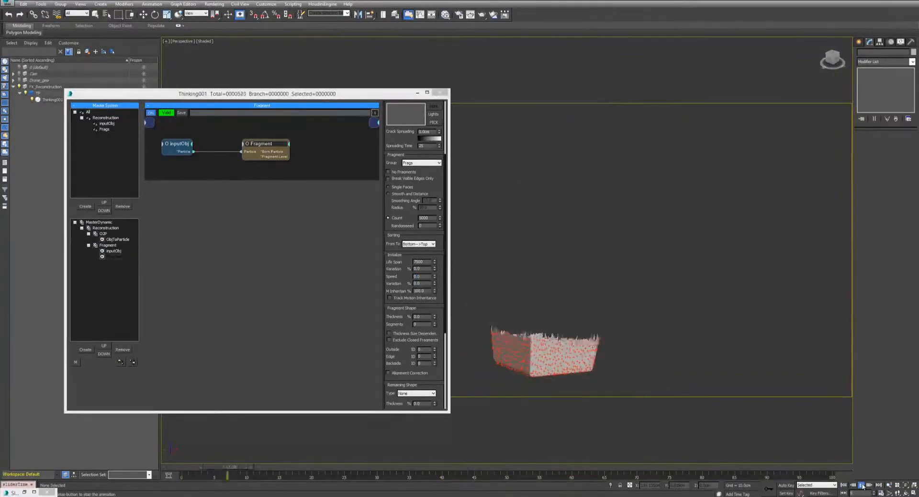
left_click(861, 484)
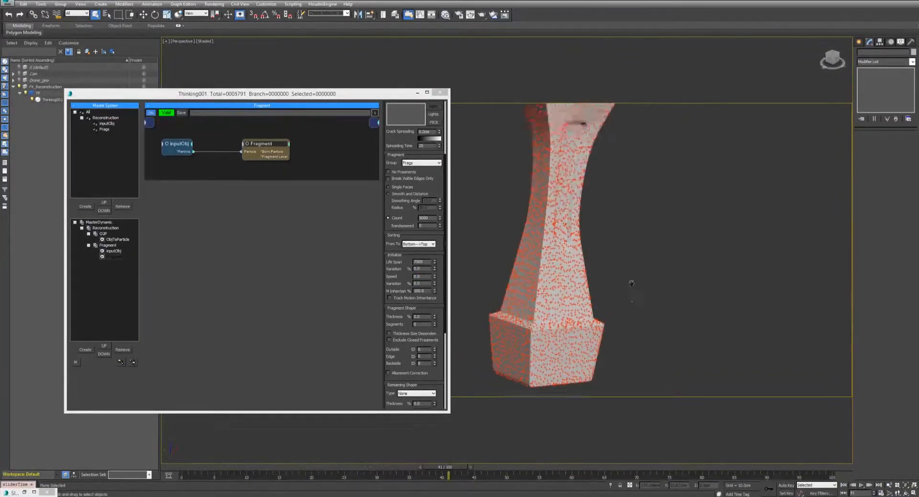
left_click(843, 484)
left_click(861, 484)
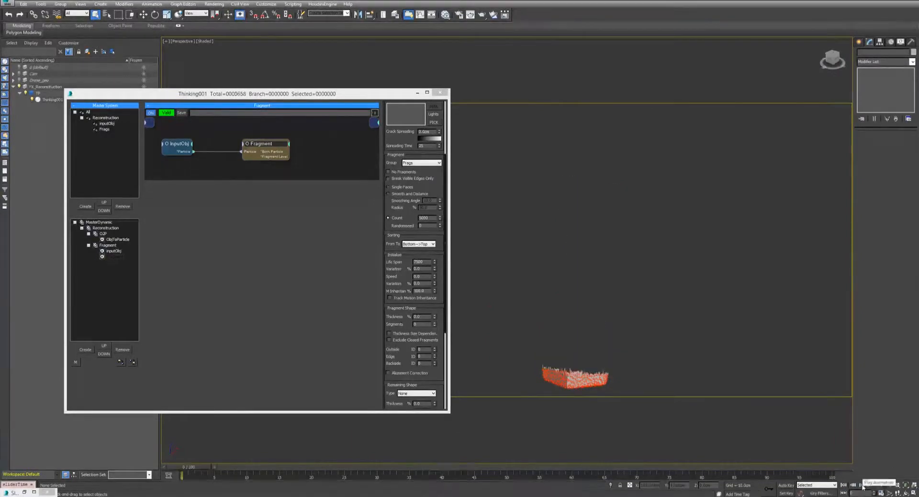
left_click(861, 484)
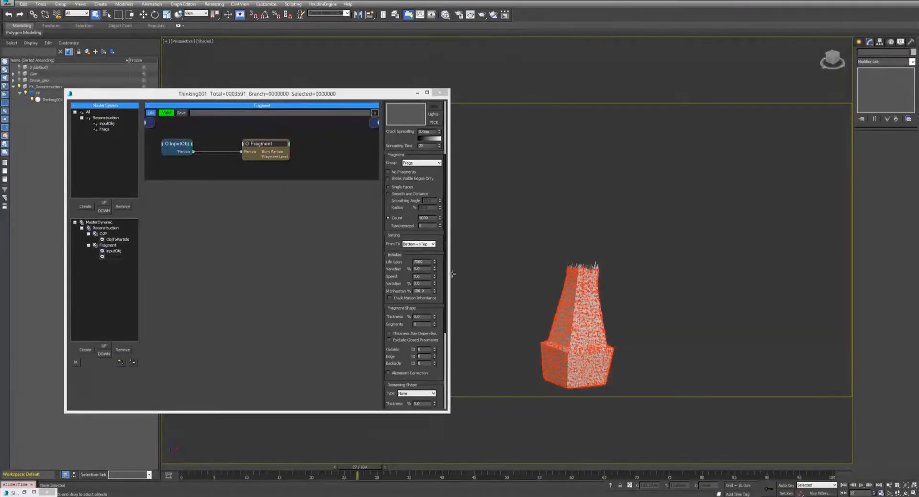
Step: Turn off Force this Setting for MasterDynamic and set the Frags group's viewport display type to None
left_click(100, 222)
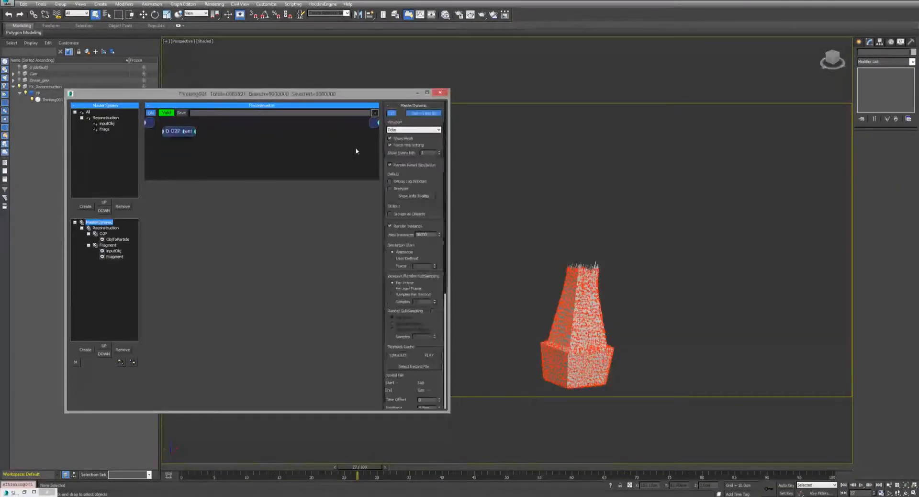
left_click(398, 146)
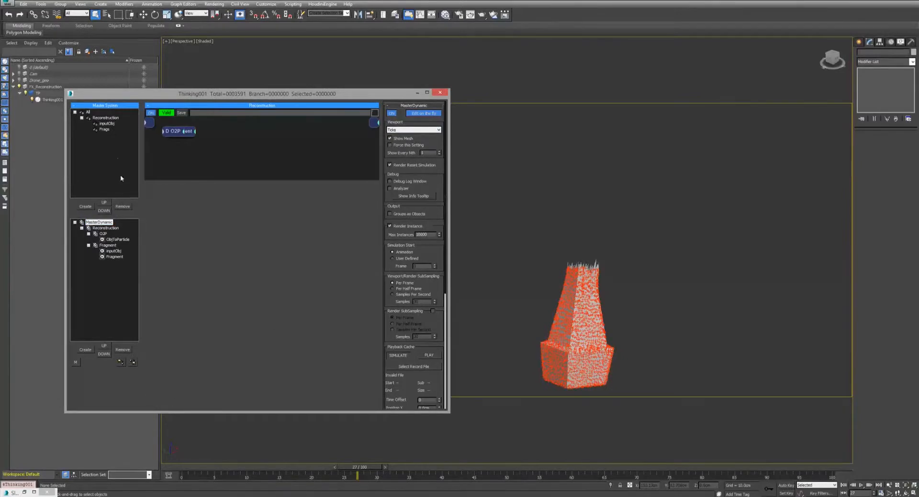
left_click(104, 129)
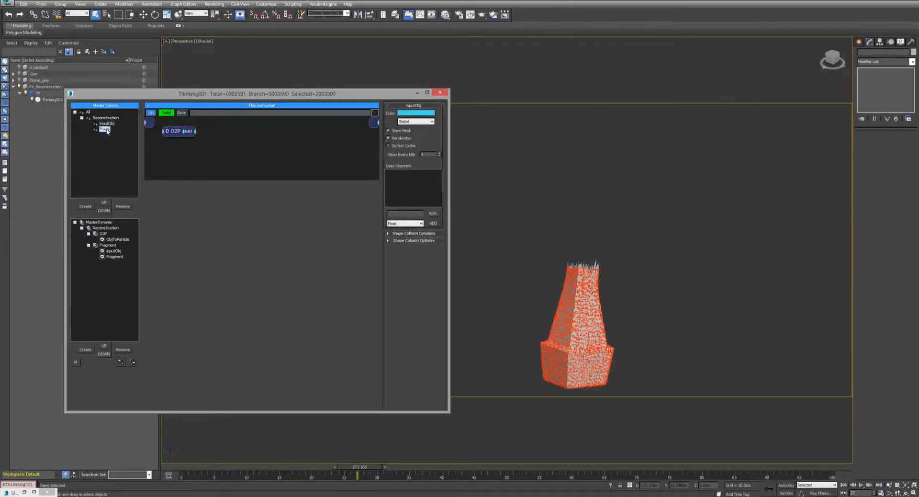
left_click(415, 121)
left_click(414, 128)
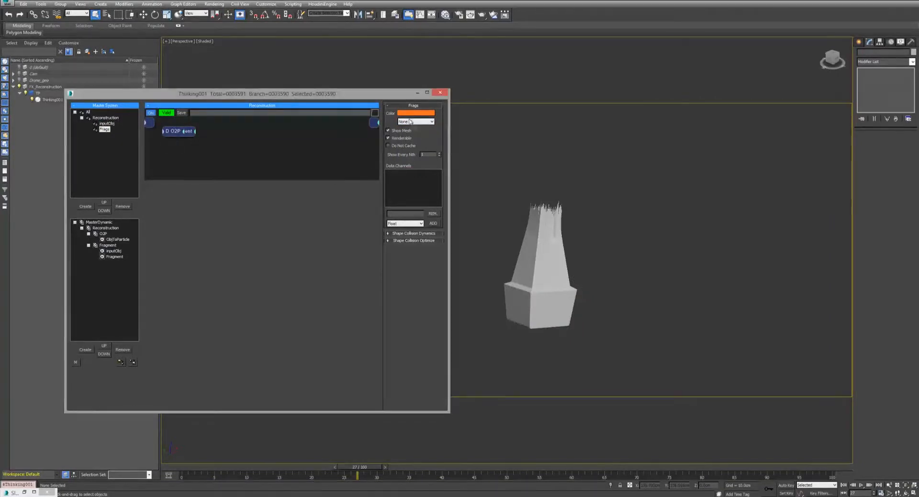
left_click(416, 121)
left_click(403, 138)
left_click(416, 121)
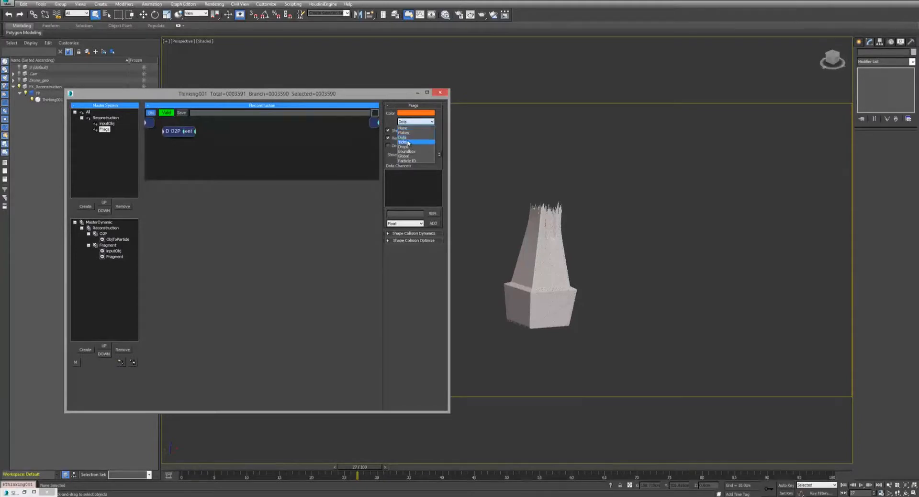
left_click(404, 128)
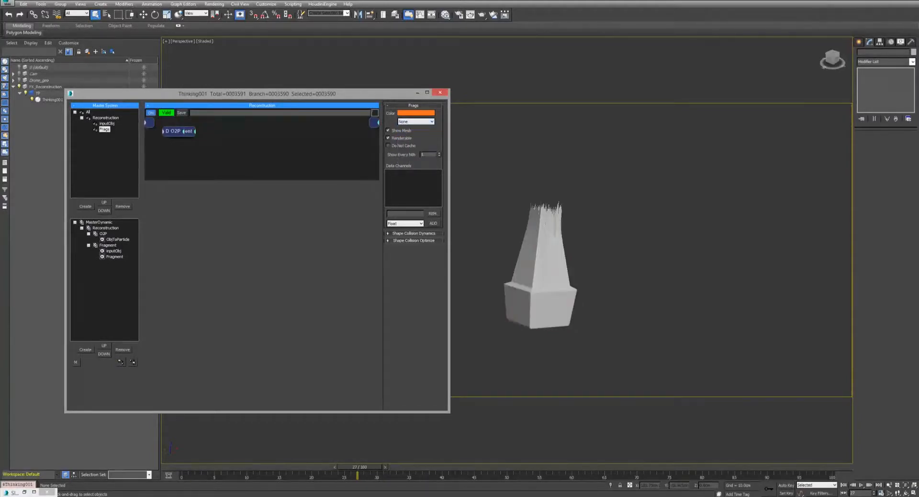
Step: Play the animation and examine the partly built arm's jagged edge without particle markers
left_click(861, 485)
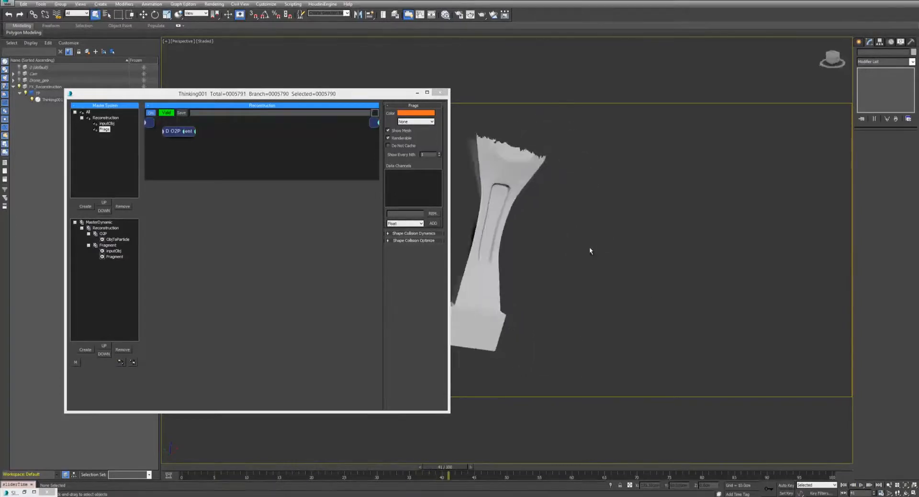
middle_click_drag(491, 192, 555, 192)
scroll(552, 236, "up", 3)
scroll(578, 223, "down", 6)
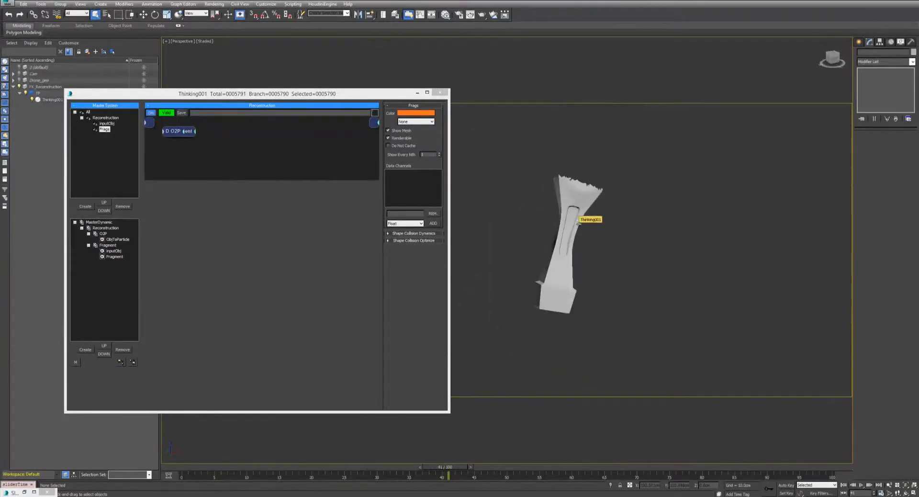
scroll(578, 222, "up", 3)
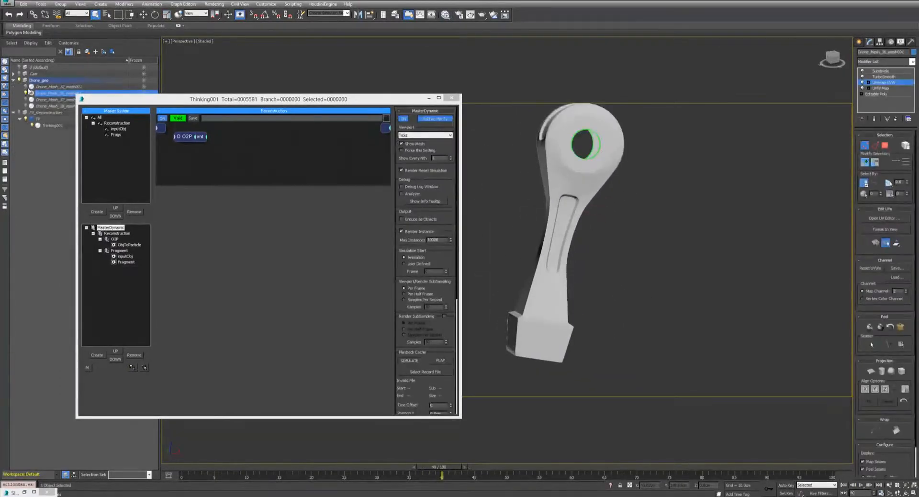
Step: Hide the original drone arm mesh and play the reconstruction animation
left_click(26, 93)
left_click(861, 484)
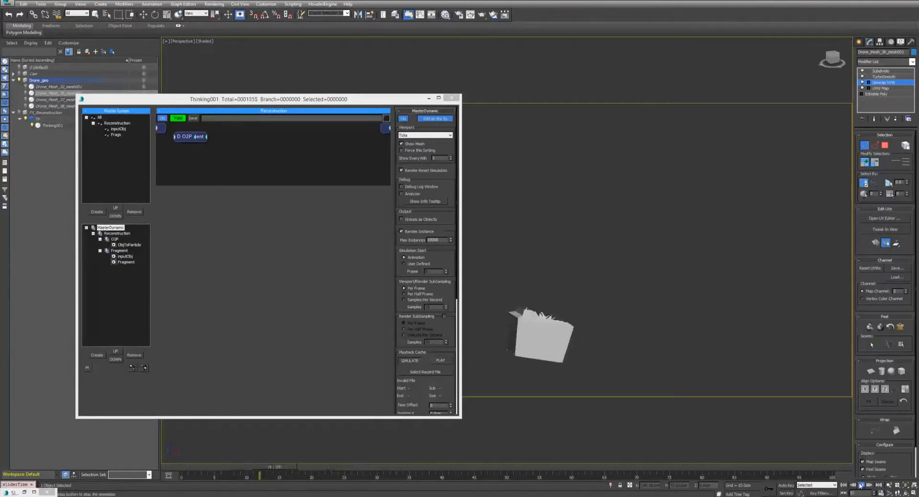
Step: Review the Map #46 Gradient Ramp's settings in the Slate Material Editor, then minimize the editor
left_click(25, 492)
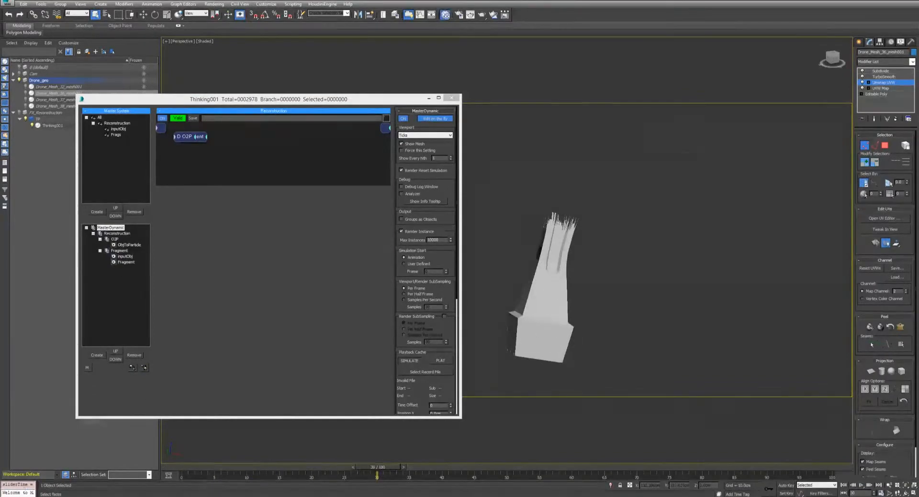
left_click_drag(257, 271, 250, 271)
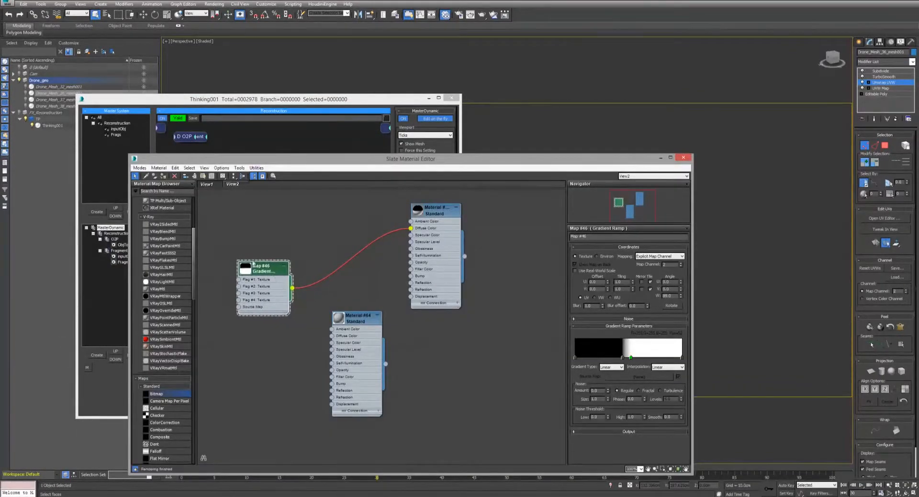
left_click(660, 158)
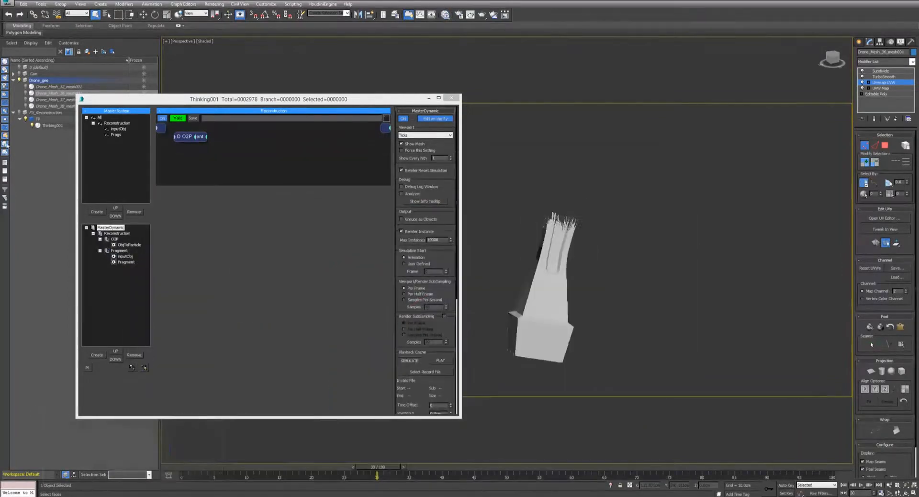
Step: Unhide the original drone arm mesh, render its UVW template from the Unwrap UVW modifier, and close the UV editor
left_click(32, 94)
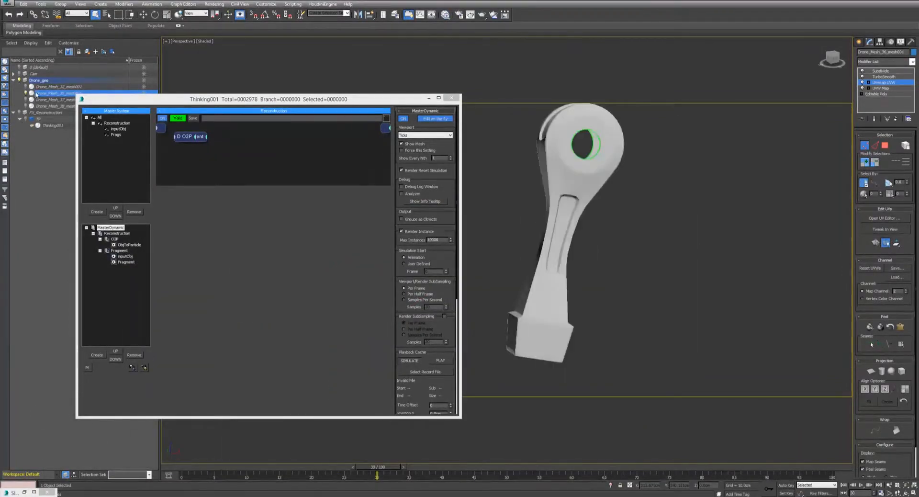
left_click(884, 218)
left_click(212, 75)
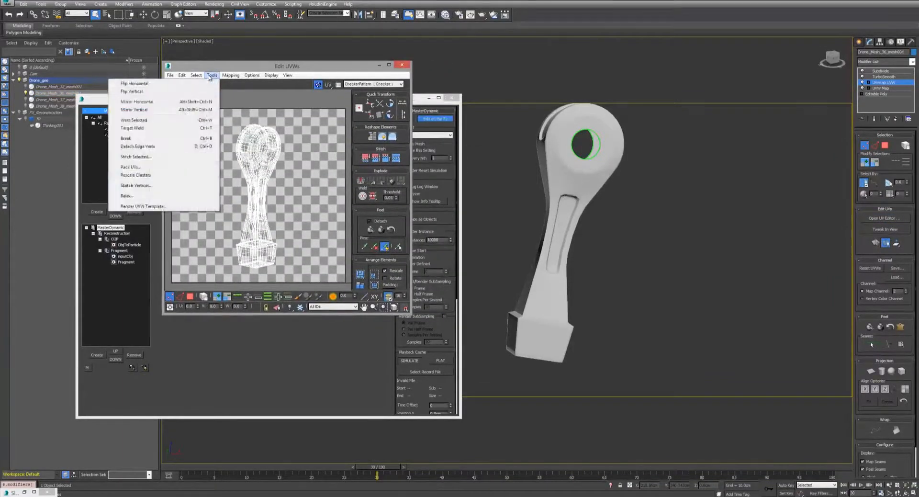
left_click(166, 207)
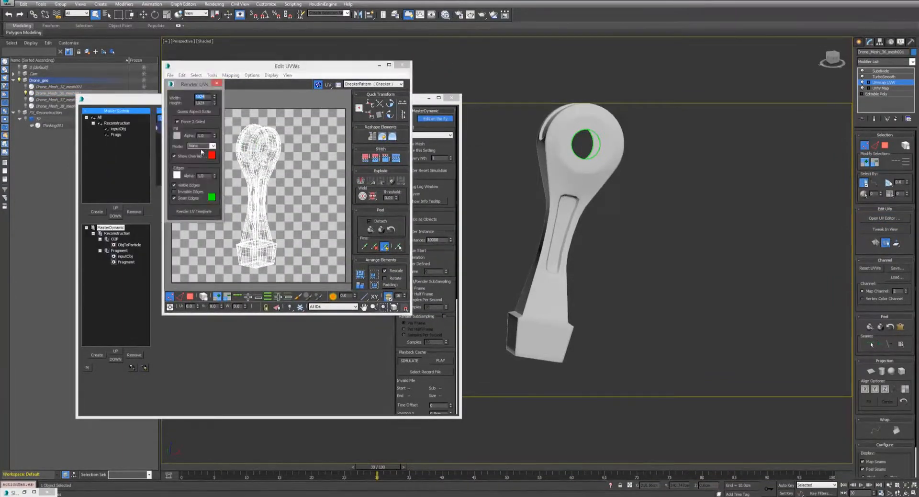
left_click(194, 211)
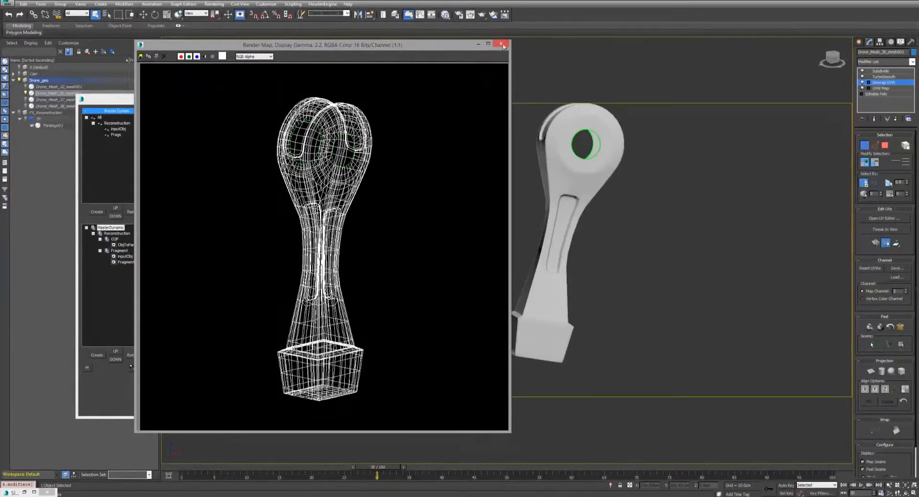
left_click(501, 44)
left_click(204, 81)
left_click(397, 71)
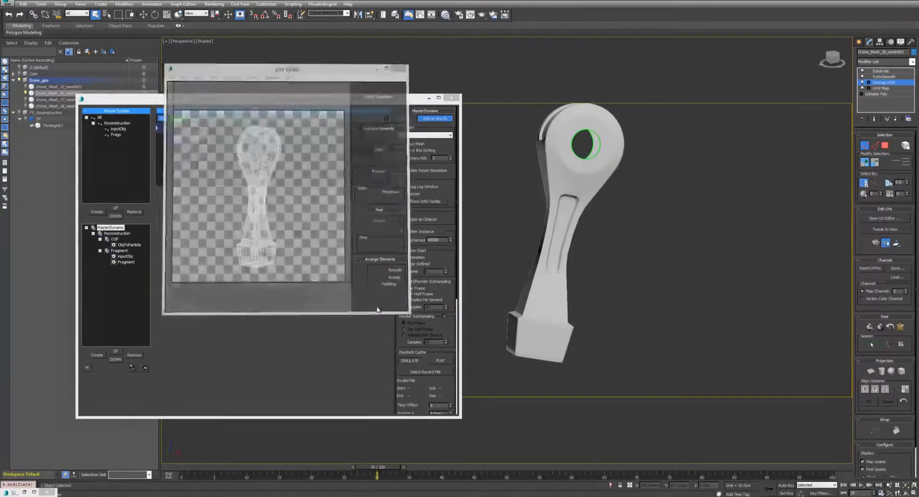
Step: Switch to Nuke, view the PIECE_01.png UV template from Read1, and scrub the RotoPaint1 mask animation
mouse_move(204, 496)
left_click(230, 474)
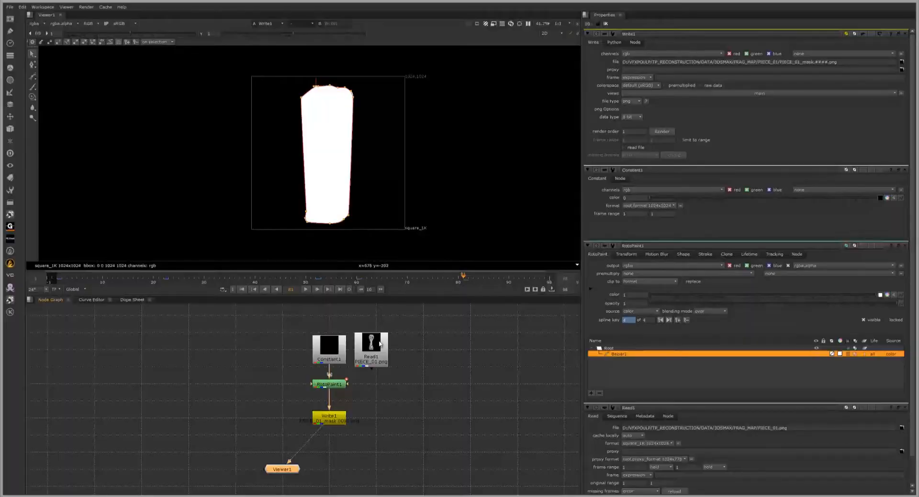
mouse_move(380, 343)
left_mouse_down()
mouse_move(410, 348)
mouse_move(392, 342)
left_mouse_up()
left_click(334, 355)
left_click(401, 349)
key("1")
left_click_drag(335, 367, 330, 343)
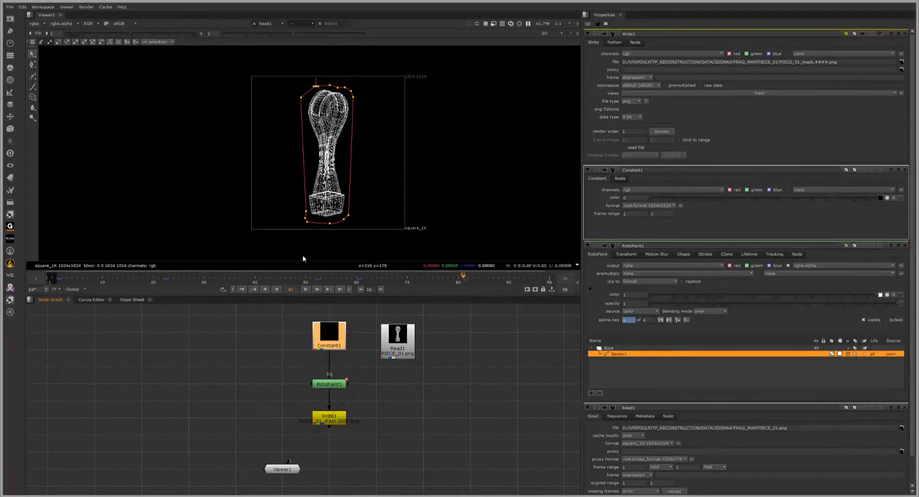
left_click_drag(77, 277, 240, 270)
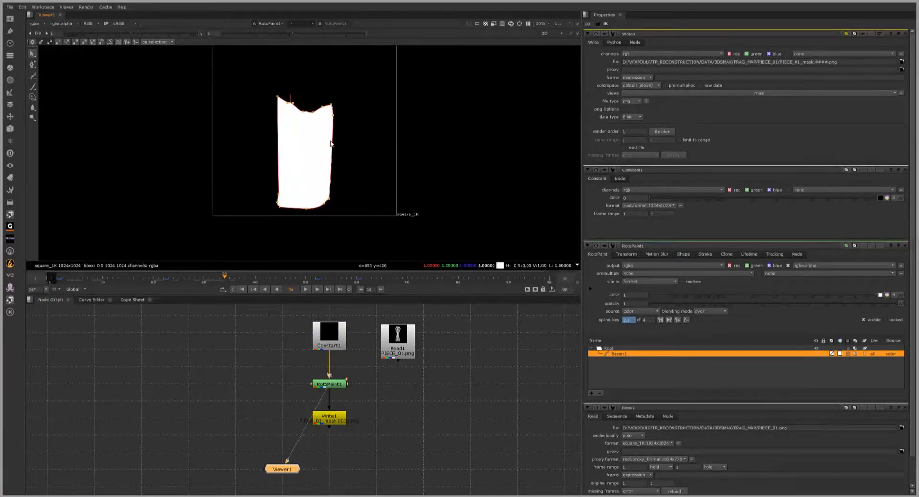
Step: Select the Write1 node for the PIECE_01 mask sequence and open its render settings
left_click(335, 419)
left_click(360, 425)
left_click(335, 418)
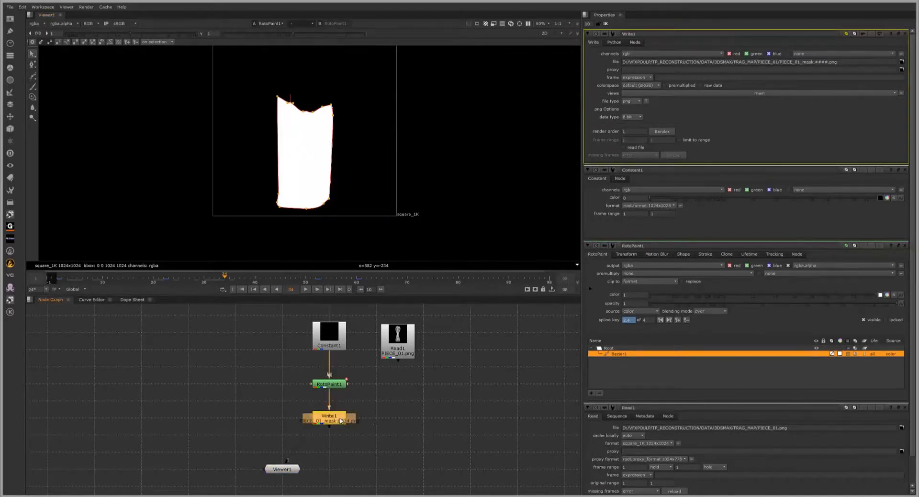
key("F7")
type("00")
left_click(458, 259)
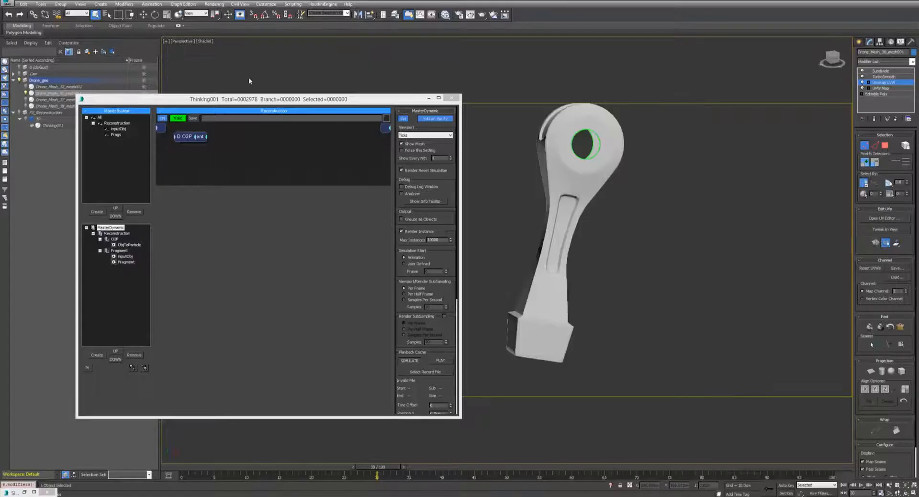
Step: Switch to 3ds Max and add a Bitmap map in the Slate Material Editor, loading PIECE_01_mask.0001.png as a sequence covering frames 0 to 99
left_click(428, 98)
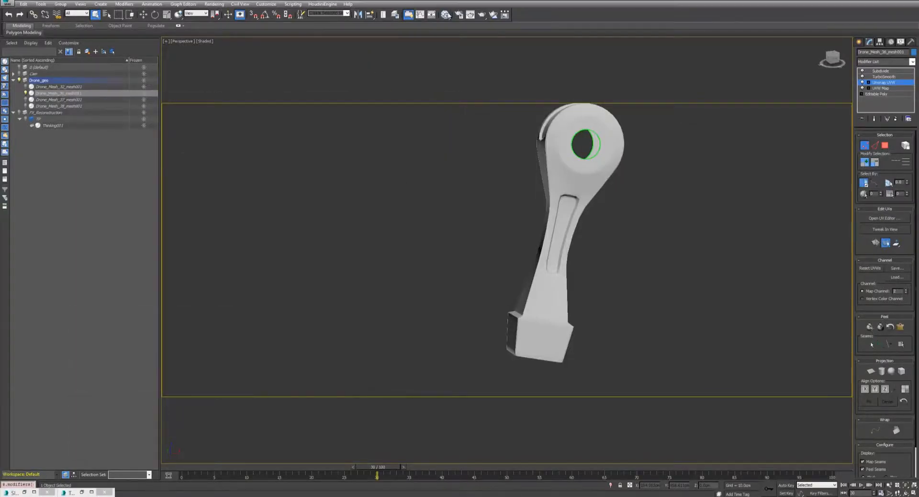
left_click(445, 15)
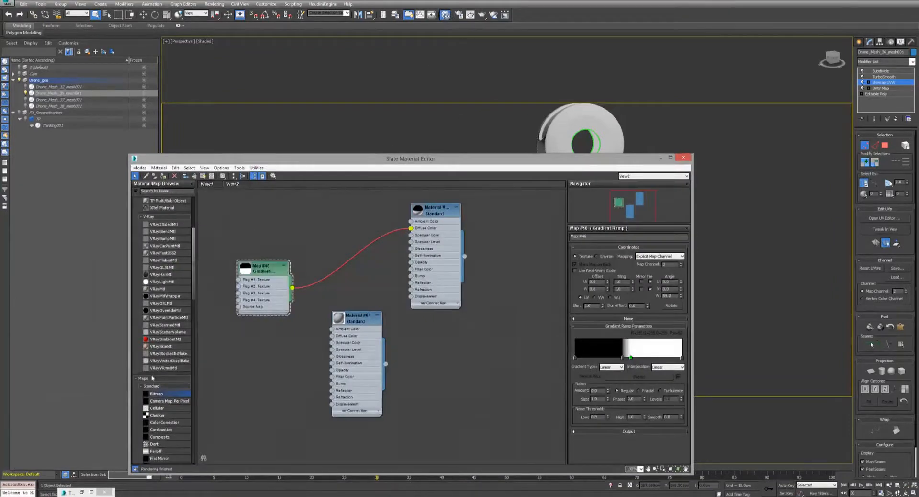
left_click_drag(154, 394, 268, 223)
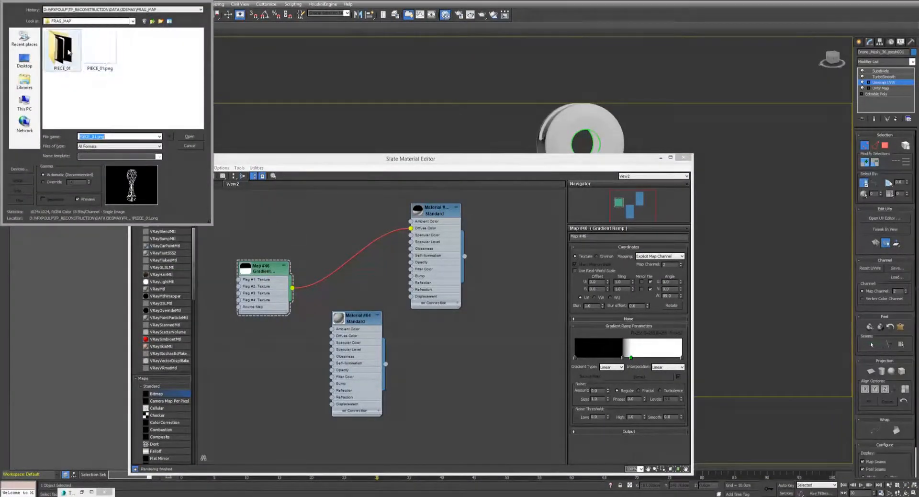
double_click(69, 52)
left_click(67, 52)
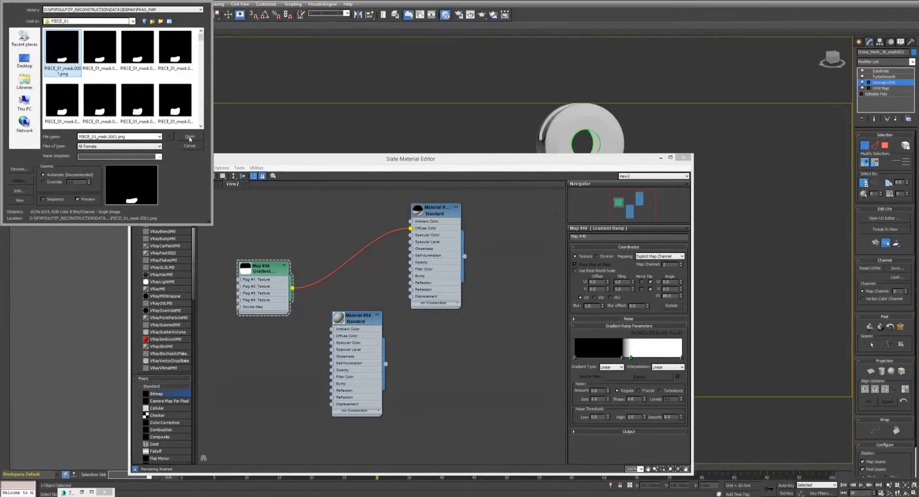
left_click(48, 200)
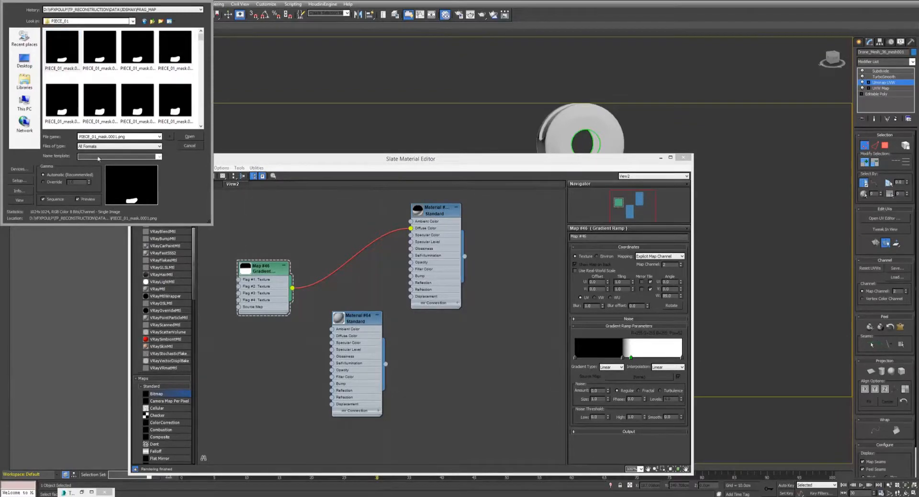
left_click(190, 137)
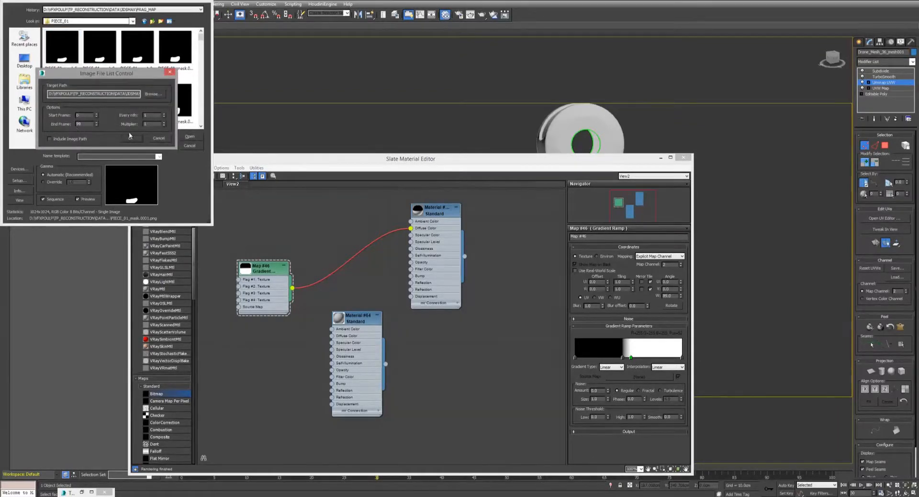
left_click(130, 139)
Step: Connect the mask Bitmap to the upper Standard material's Diffuse Color in place of the Gradient Ramp
left_click_drag(309, 154, 157, 96)
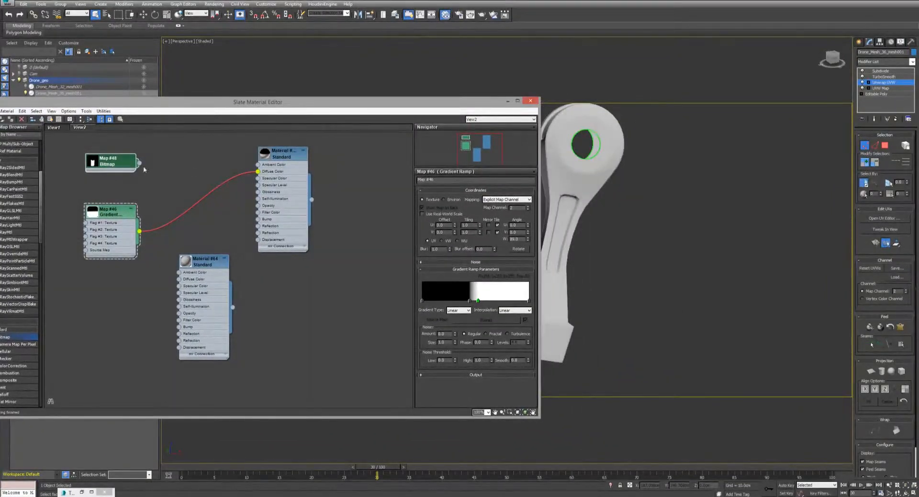
left_click_drag(126, 165, 140, 166)
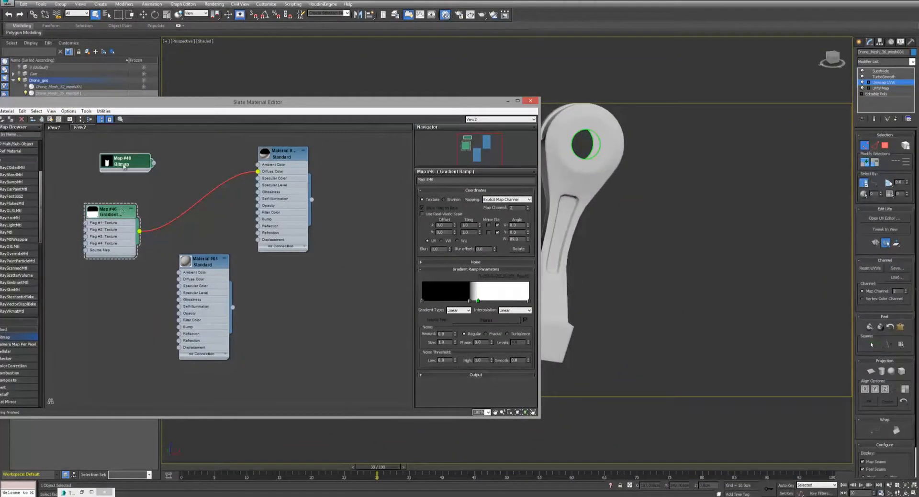
double_click(123, 165)
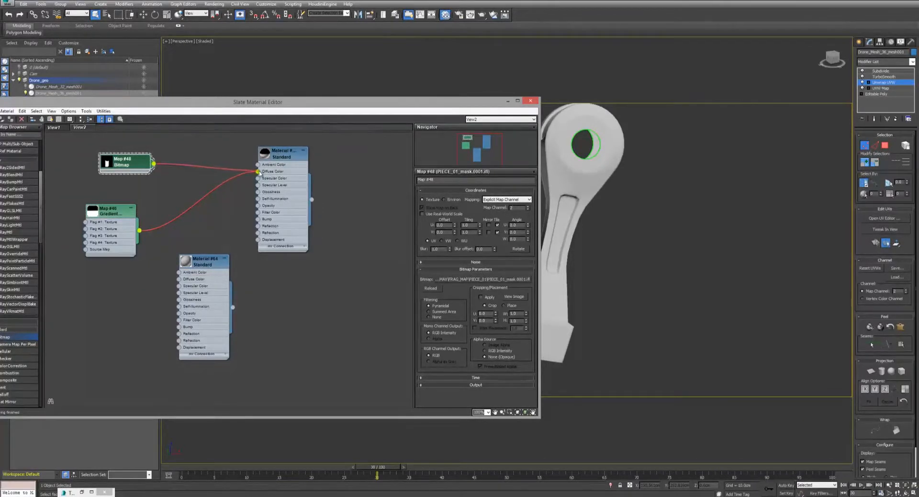
left_click_drag(259, 172, 258, 172)
Step: Enable shaded viewport display for the mask material and assign it to the drone arm mesh
left_click(50, 119)
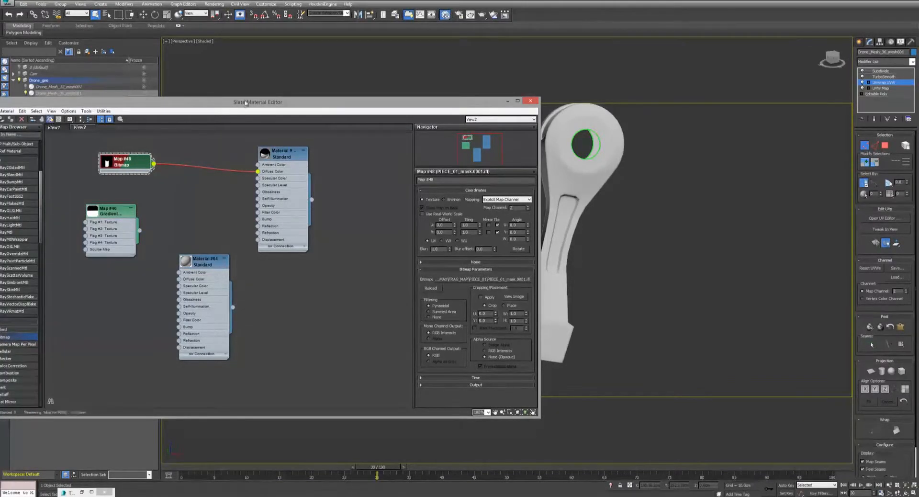
mouse_move(261, 102)
left_mouse_down()
mouse_move(147, 68)
mouse_move(243, 69)
left_mouse_up()
left_click(159, 127)
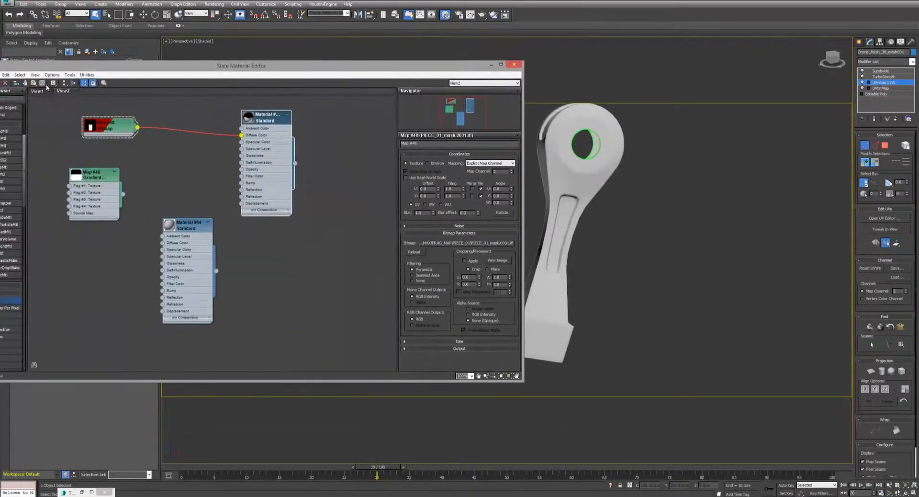
left_click_drag(181, 465, 326, 412)
left_click_drag(295, 163, 579, 182)
Step: Scrub through the animation and examine the edge of the painted mask as it moves along the drone arm
left_click_drag(182, 467, 408, 445)
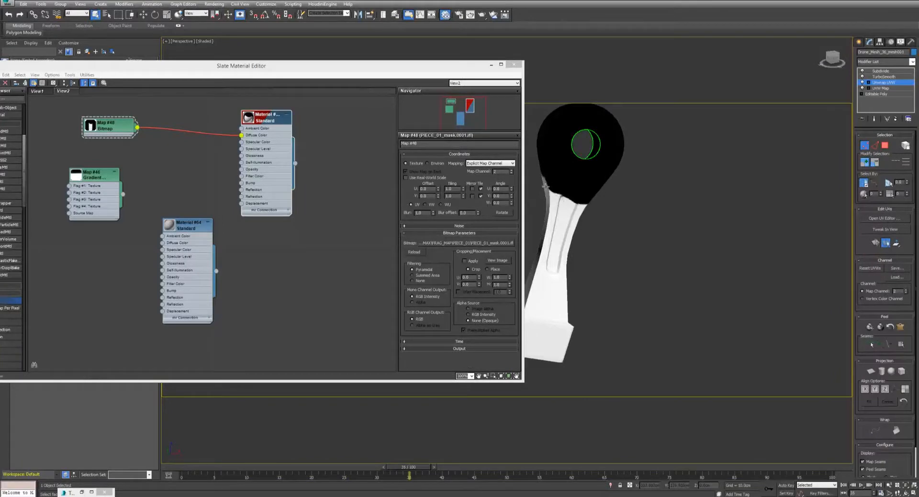
left_click_drag(197, 469, 384, 454)
scroll(573, 205, "up", 5)
scroll(575, 205, "down", 2)
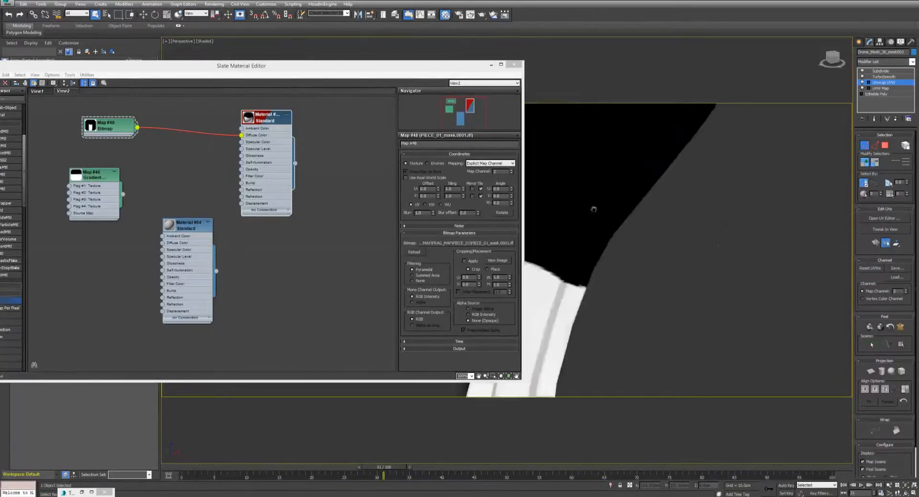
middle_click_drag(593, 206, 630, 193)
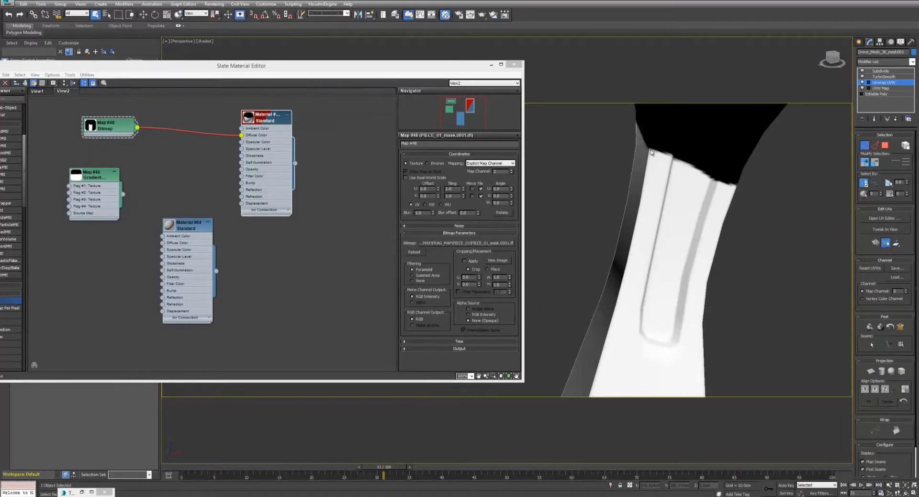
scroll(716, 182, "down", 6)
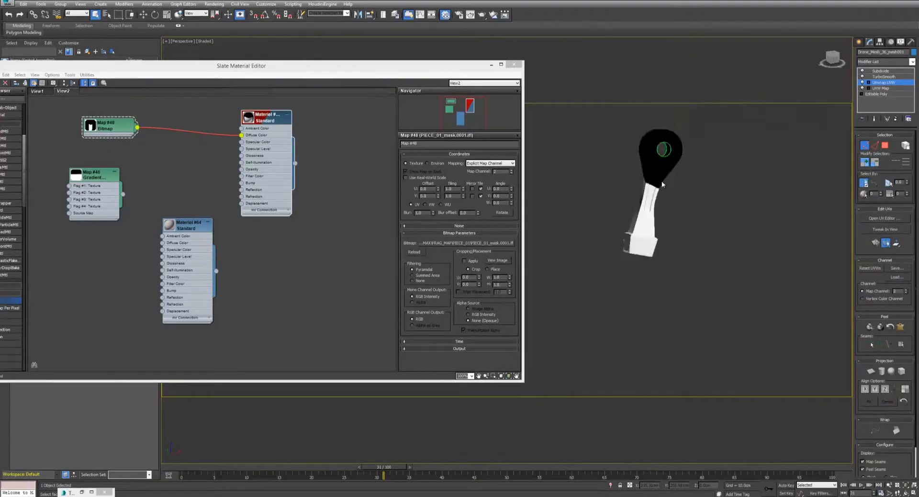
scroll(647, 199, "up", 2)
middle_click_drag(647, 198, 646, 199)
left_click_drag(176, 466, 354, 405)
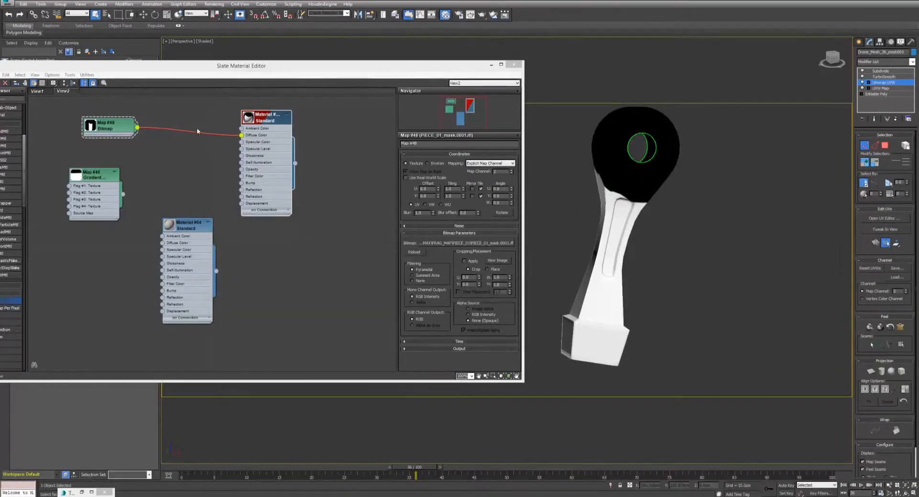
left_click_drag(200, 467, 401, 448)
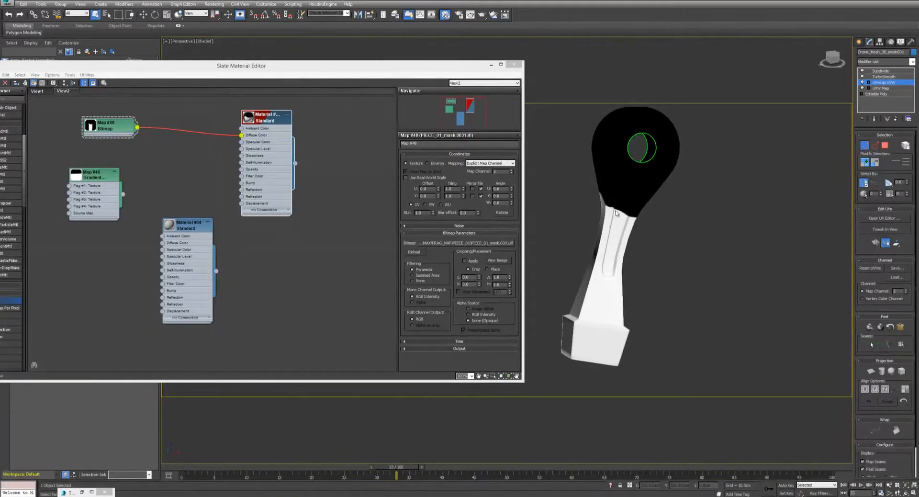
left_click_drag(187, 469, 412, 448)
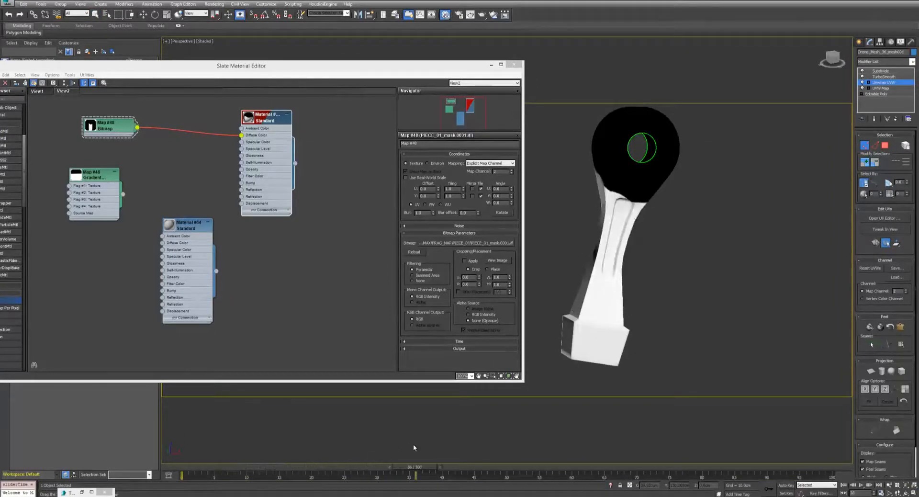
Step: Assign the mask Bitmap as an instance to the Fragment operator's Frag. Mask in Thinking001, then minimize the Slate Material Editor
left_click(82, 492)
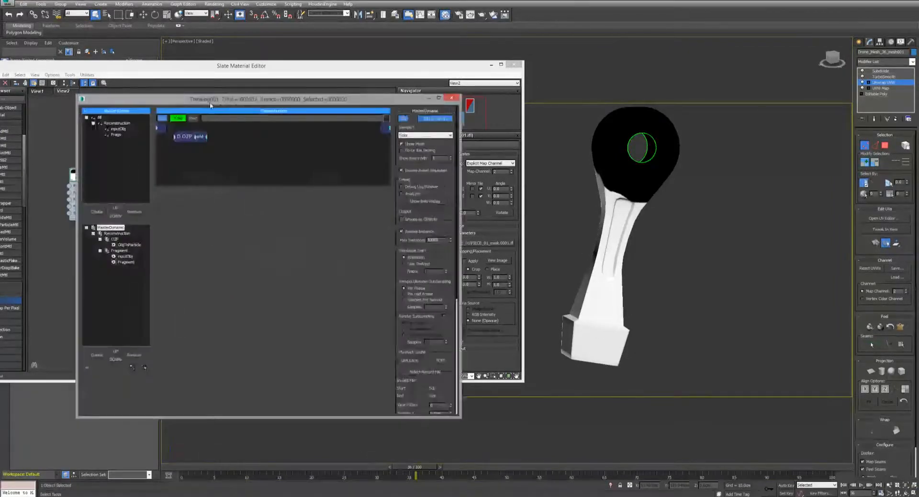
left_click_drag(210, 98, 370, 96)
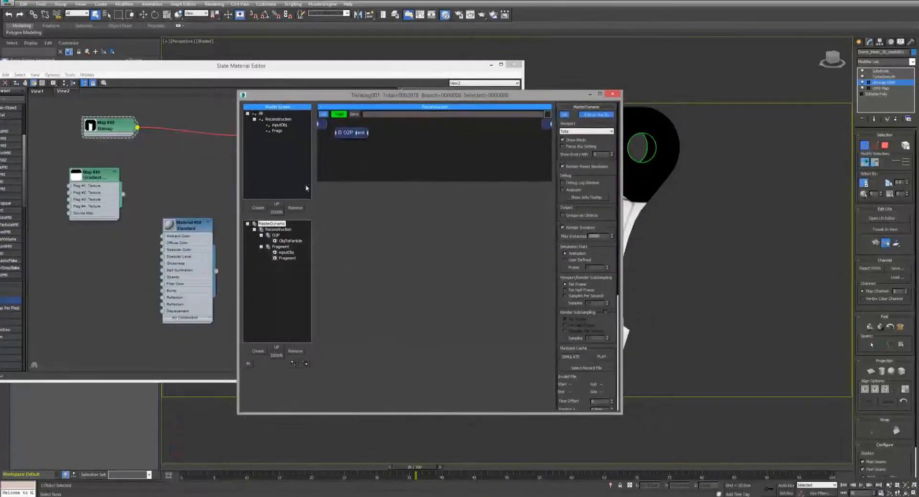
left_click(286, 258)
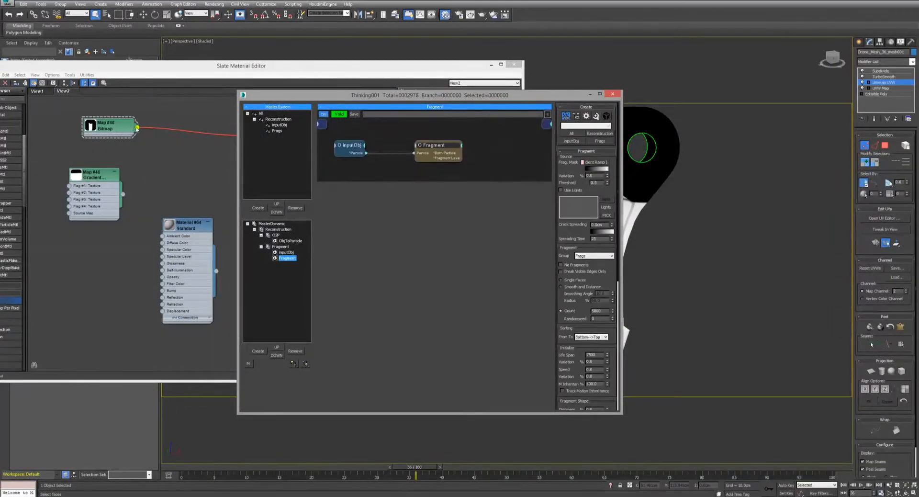
left_click_drag(137, 128, 595, 163)
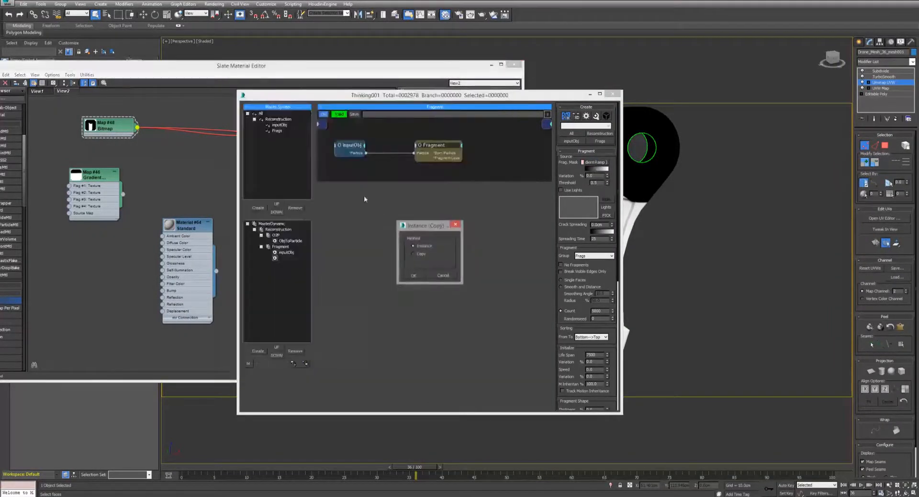
left_click(414, 276)
left_click(490, 66)
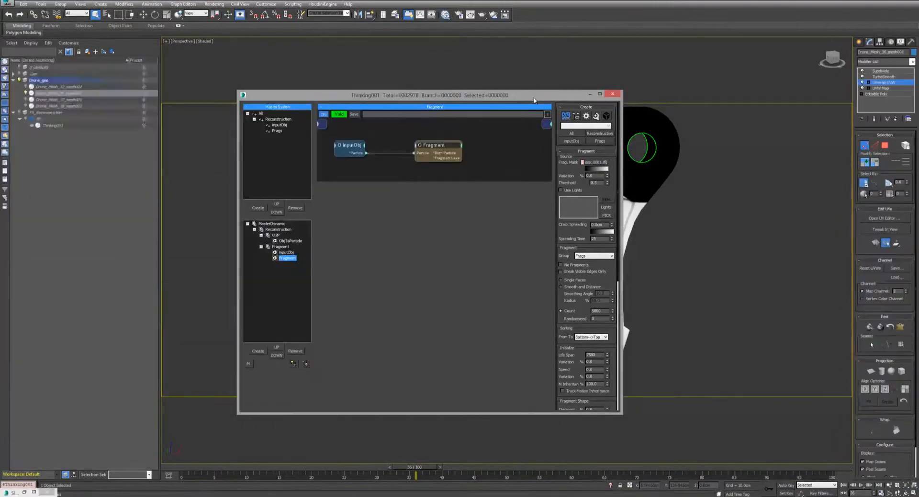
Step: Move the Thinking001 window aside, hide the Drone_geo layer, and return the animation to frame 0
left_click_drag(479, 96, 358, 66)
left_click(20, 92)
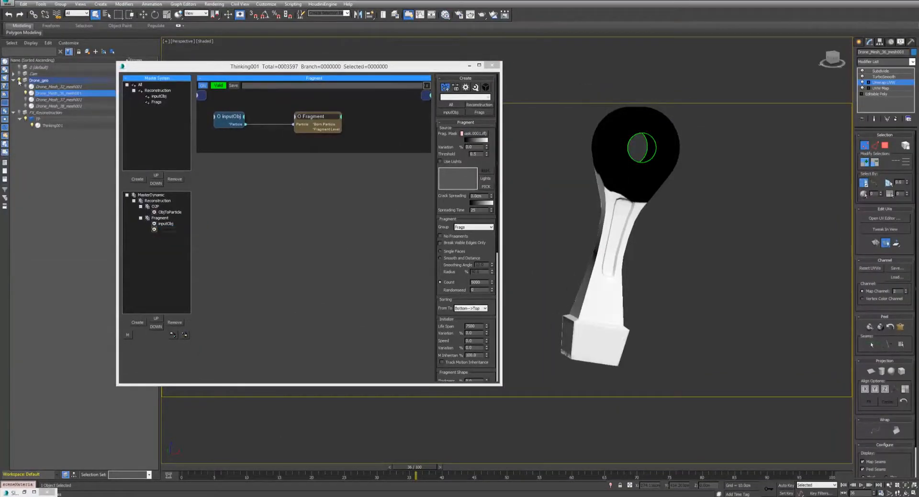
left_click(19, 81)
left_click(180, 469)
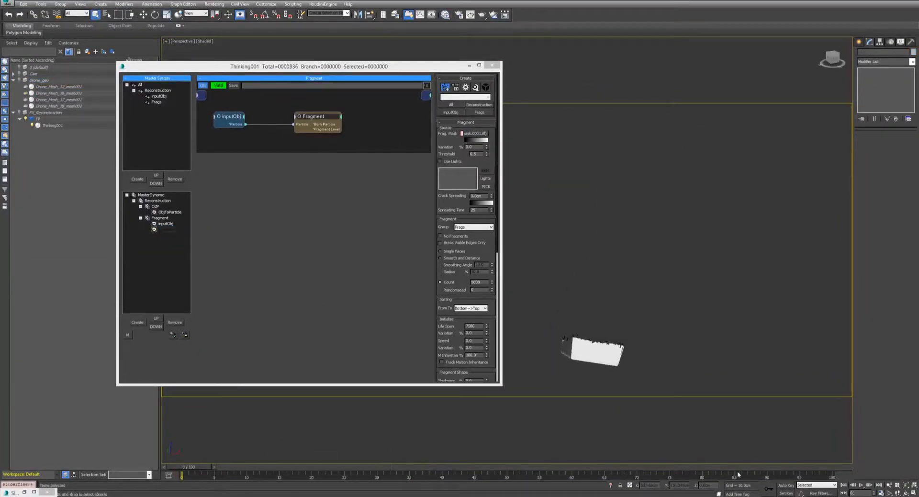
Step: Play the fragment simulation from the start and stop it at frame 40
left_click(861, 485)
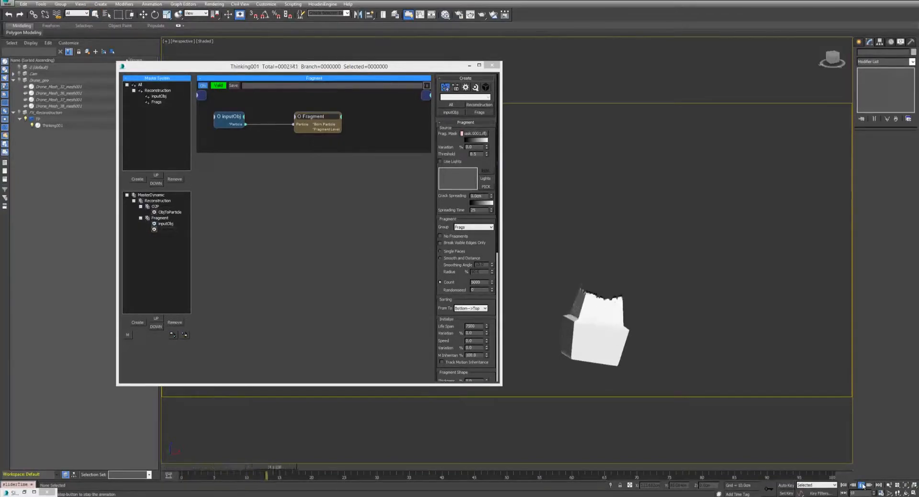
left_click(861, 485)
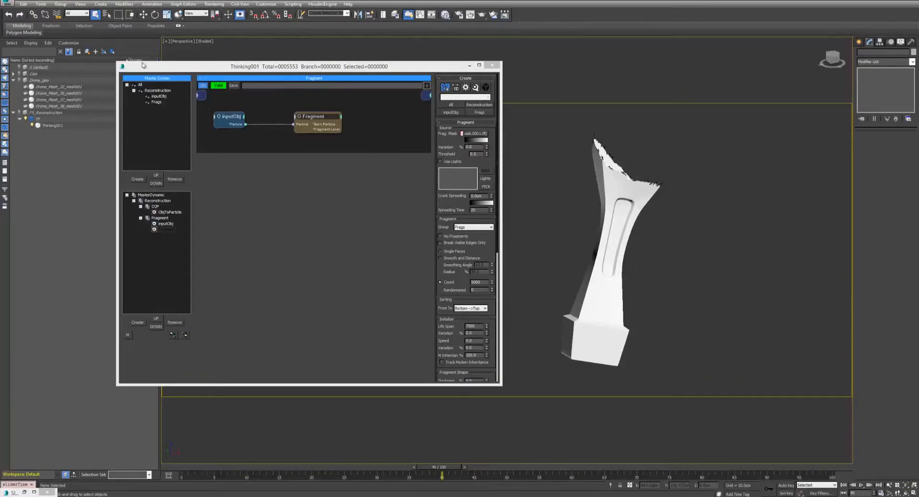
Step: Show the Drone_geo layer, assign the plain Standard material without a mask map to the drone arm mesh, and put away the Slate Material Editor
left_click(19, 80)
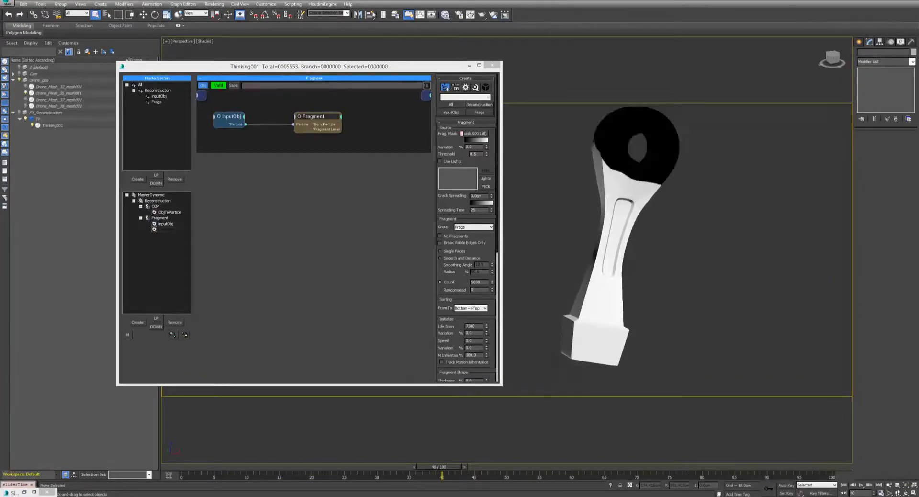
key("m")
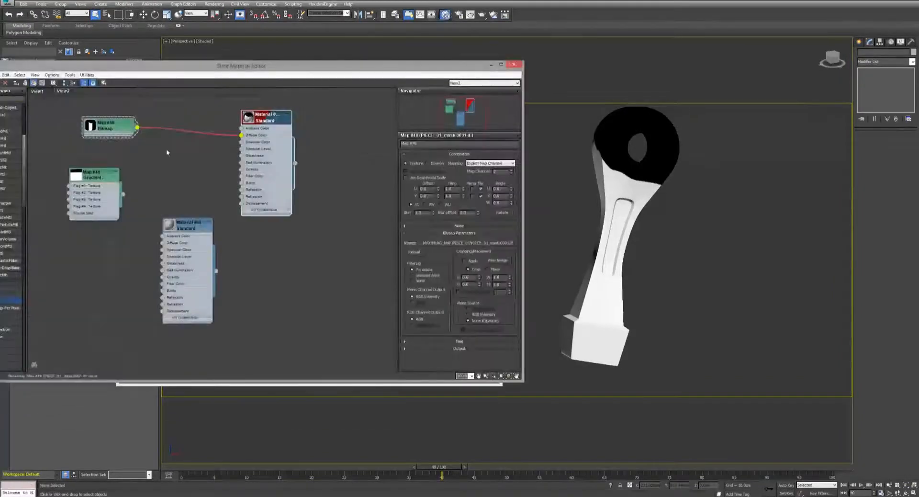
left_click_drag(215, 272, 630, 224)
left_click(492, 65)
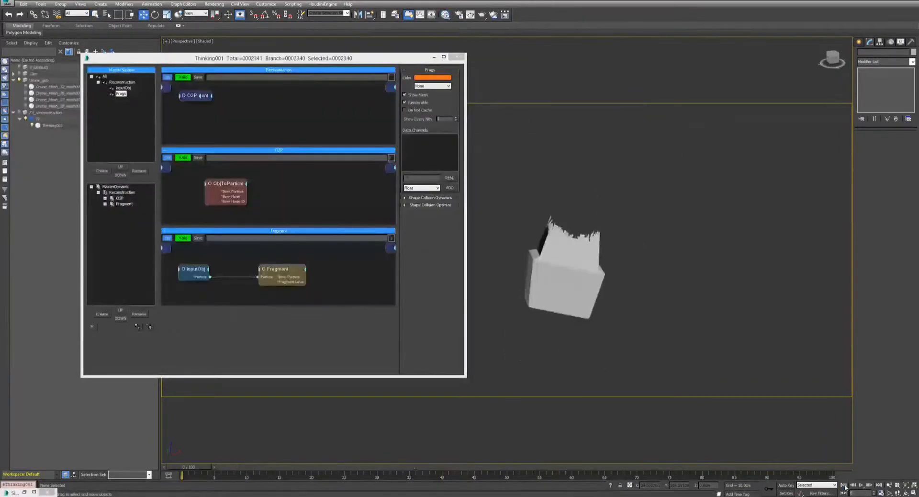
Step: Replay the simulation from frame 0, stop it partway, and examine the jagged growing edge of the fragments up close
left_click(861, 485)
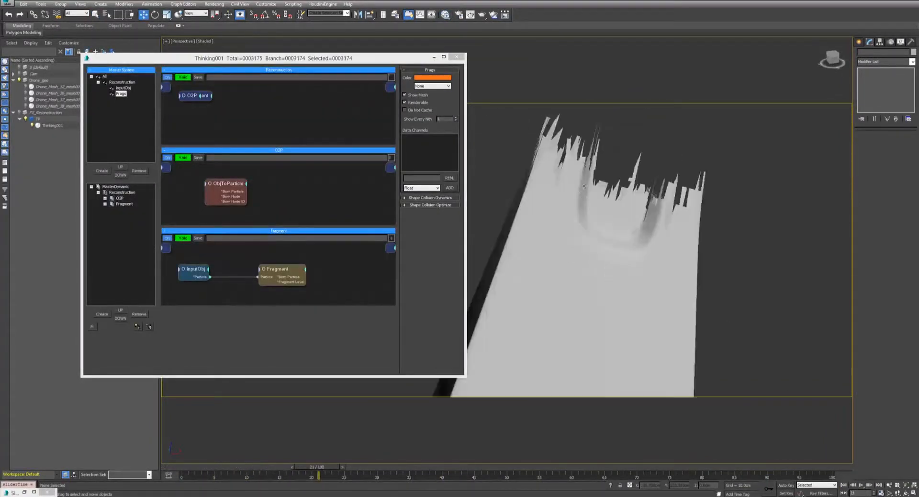
middle_click_drag(604, 179, 596, 194)
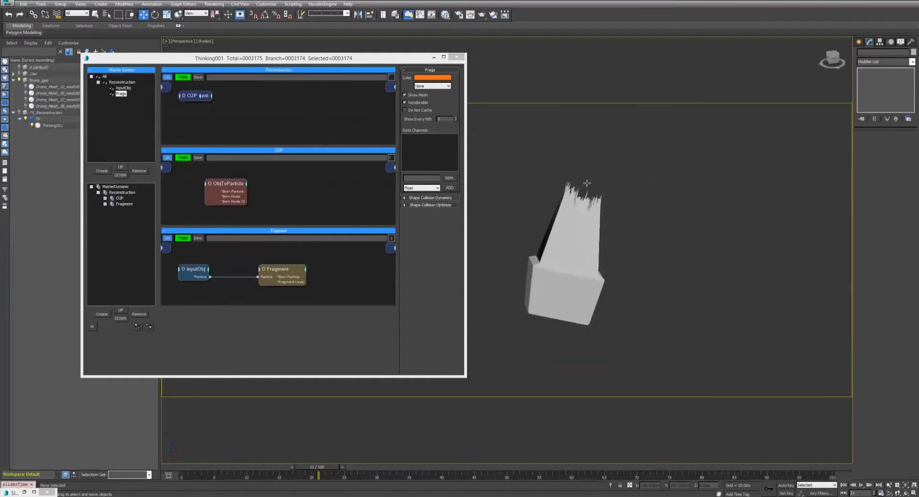
left_click(844, 485)
left_click(861, 485)
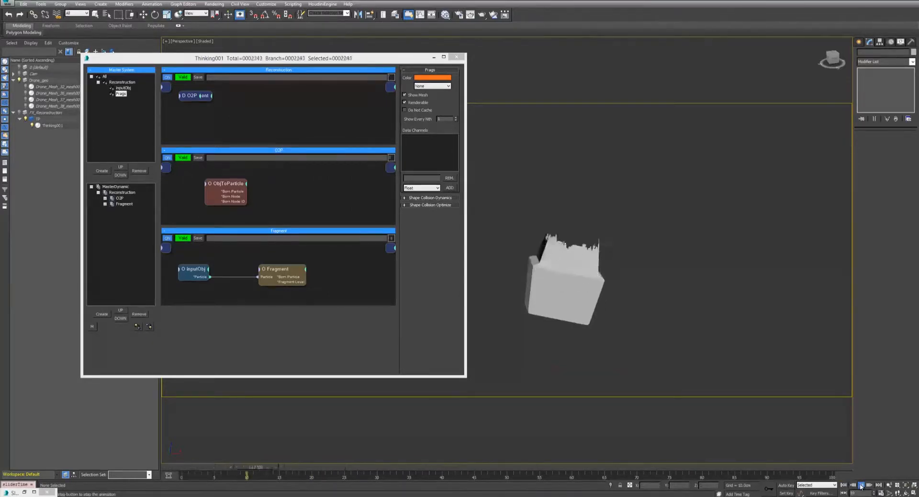
left_click(860, 486)
scroll(569, 167, "up", 5)
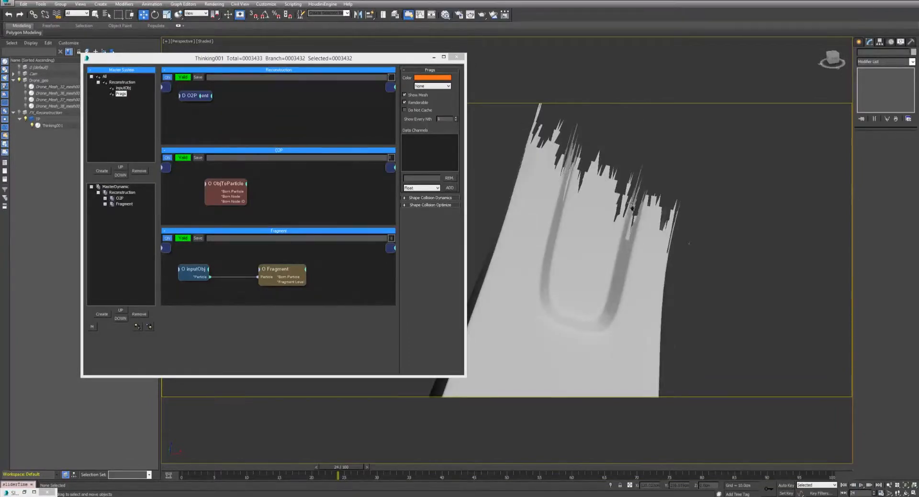
scroll(632, 206, "down", 5)
scroll(607, 192, "up", 6)
scroll(607, 192, "down", 2)
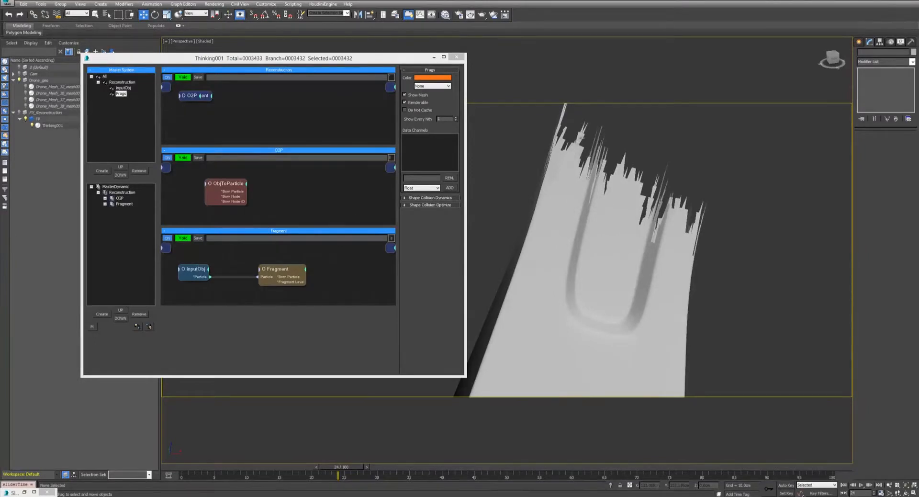
Step: Watch the RECONSTRUCTION_CLAY reference video full screen in the media player, then close it
left_click(222, 496)
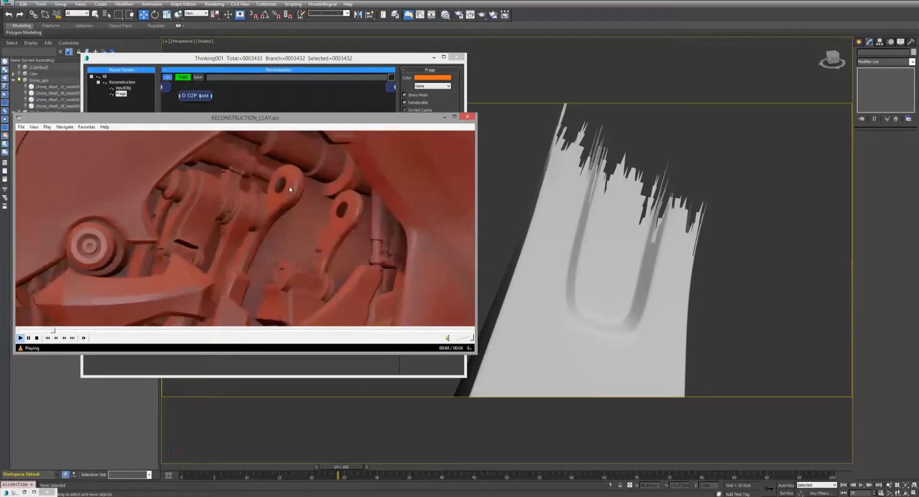
double_click(295, 234)
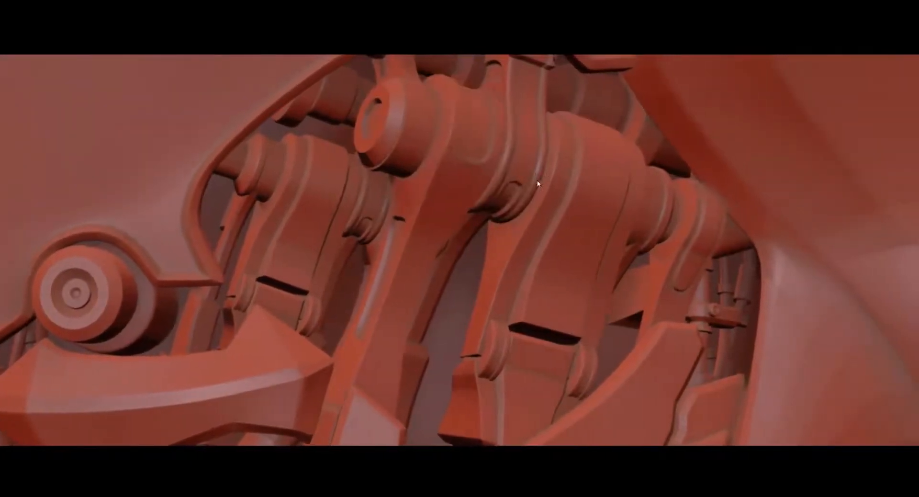
double_click(535, 177)
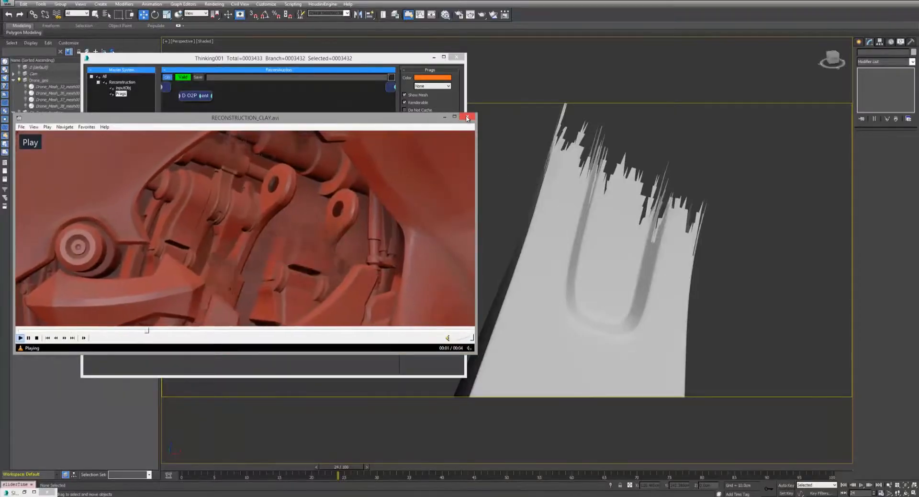
left_click(467, 117)
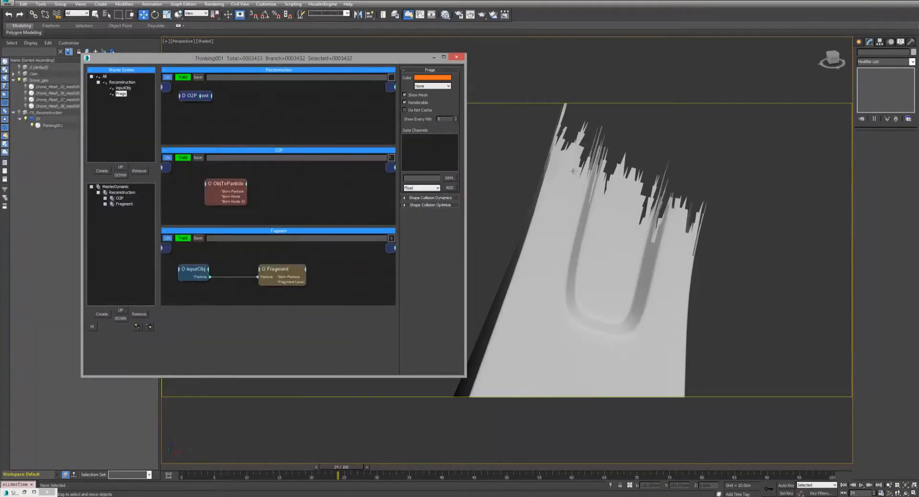
middle_click_drag(629, 188, 608, 183)
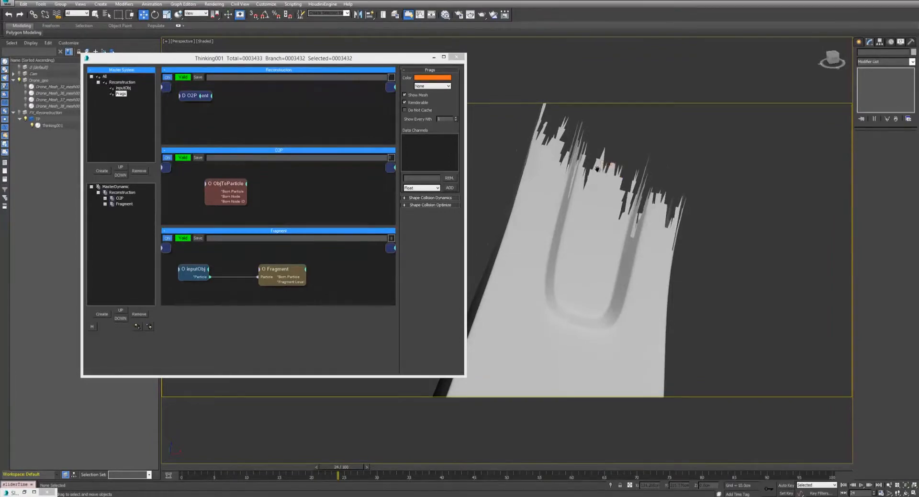
scroll(597, 179, "down", 5)
scroll(597, 179, "up", 5)
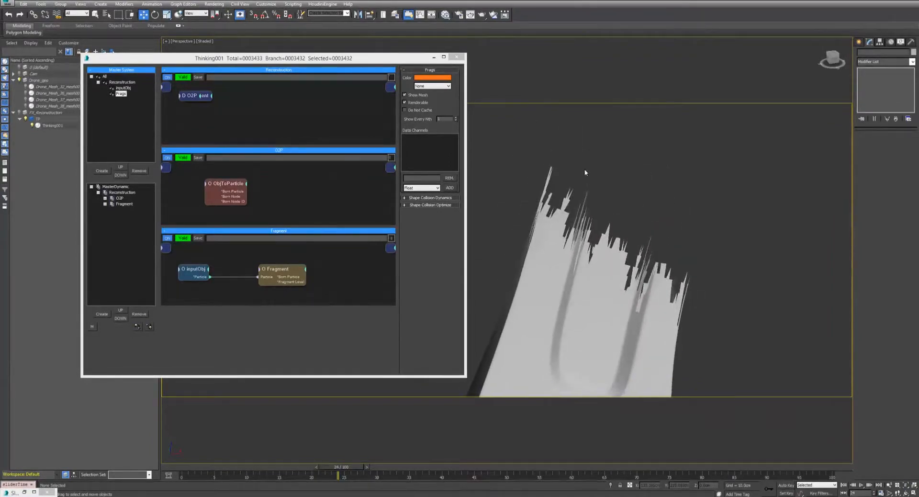
Step: Add a Memory operator to the Reconstruction dynamic set in Thinking001
left_click(128, 194)
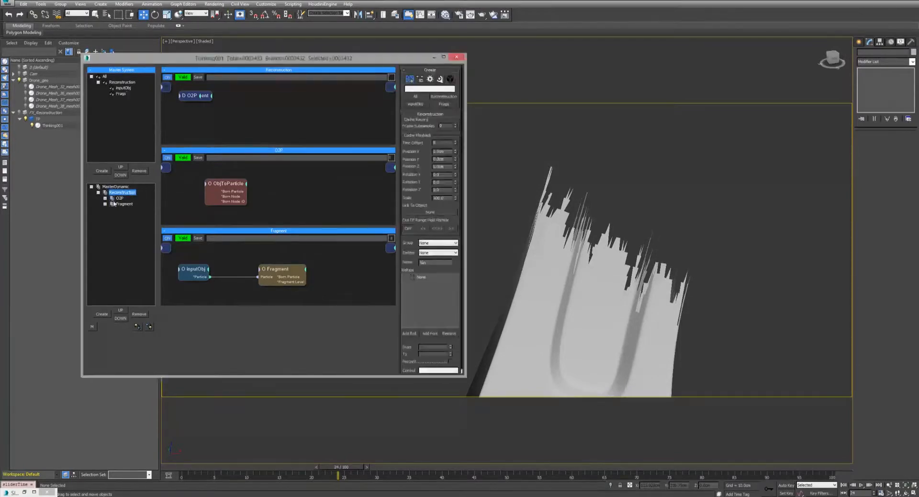
right_click(262, 121)
type("mem")
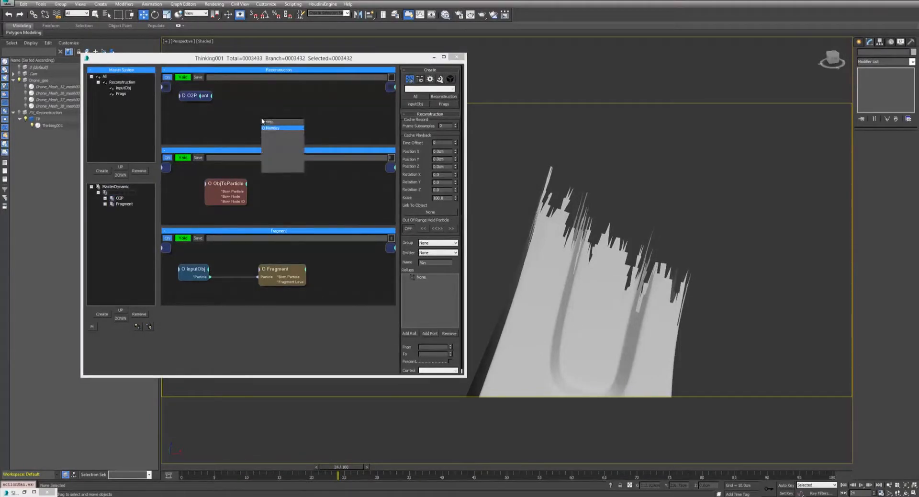
key("Return")
left_click(271, 125)
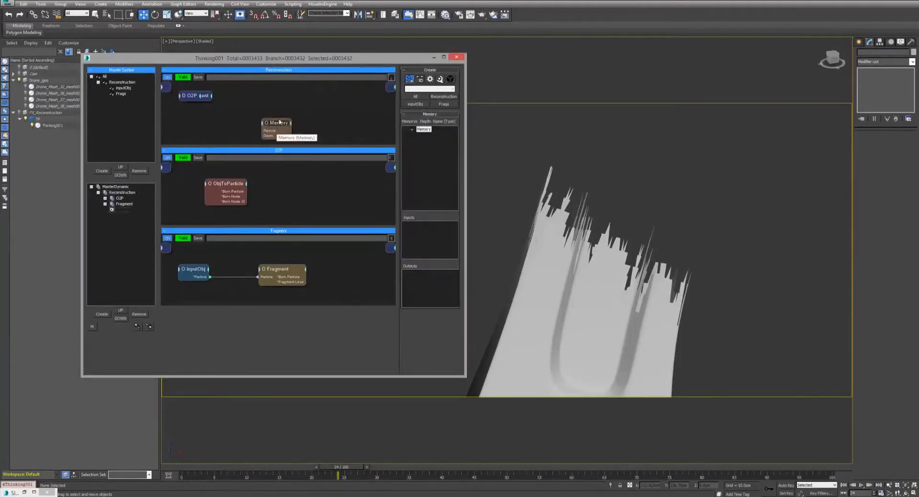
Step: Move the Memory operator above the O2P and Fragment sets in the Reconstruction hierarchy and rename it MemoryMasterRec
left_click(120, 309)
left_click(120, 309)
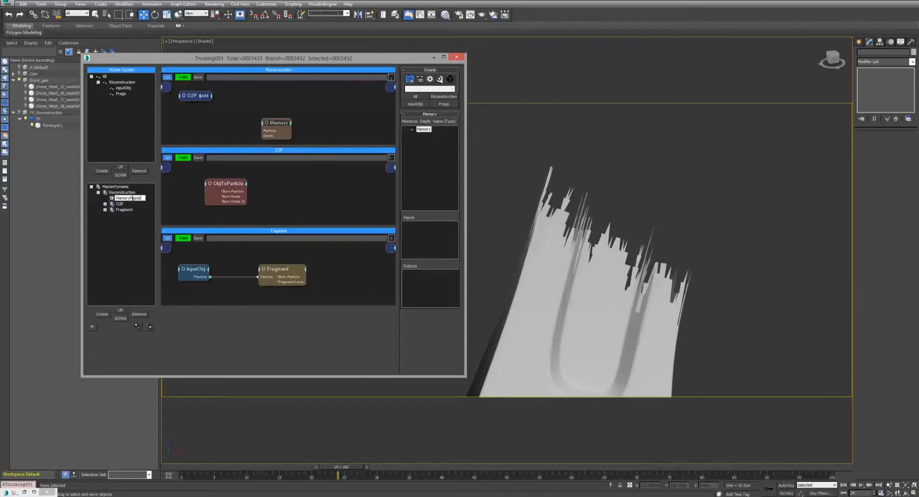
key("Return")
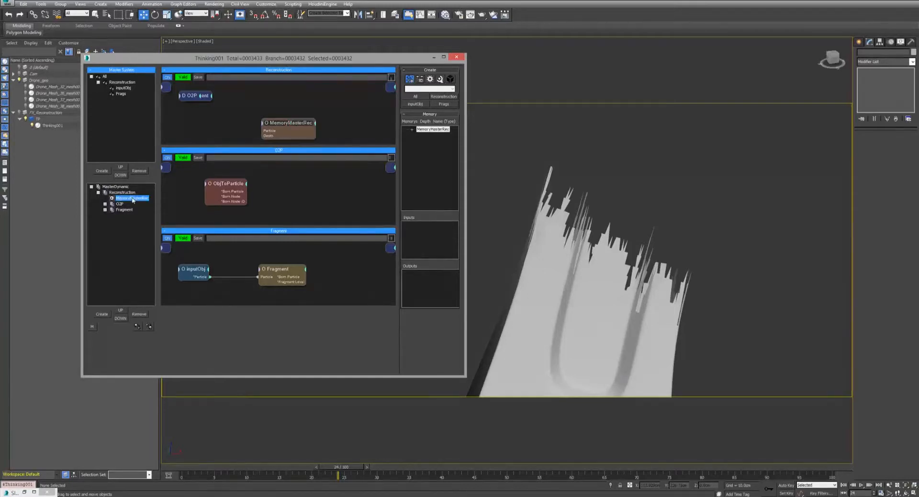
mouse_move(279, 119)
left_mouse_down()
mouse_move(267, 108)
mouse_move(275, 111)
left_mouse_up()
left_click(423, 130)
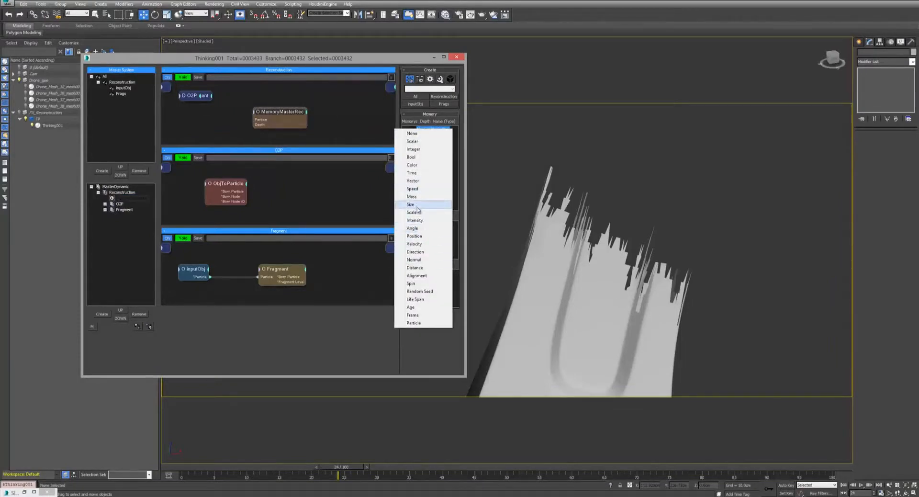
left_click(332, 98)
left_click_drag(284, 112, 287, 109)
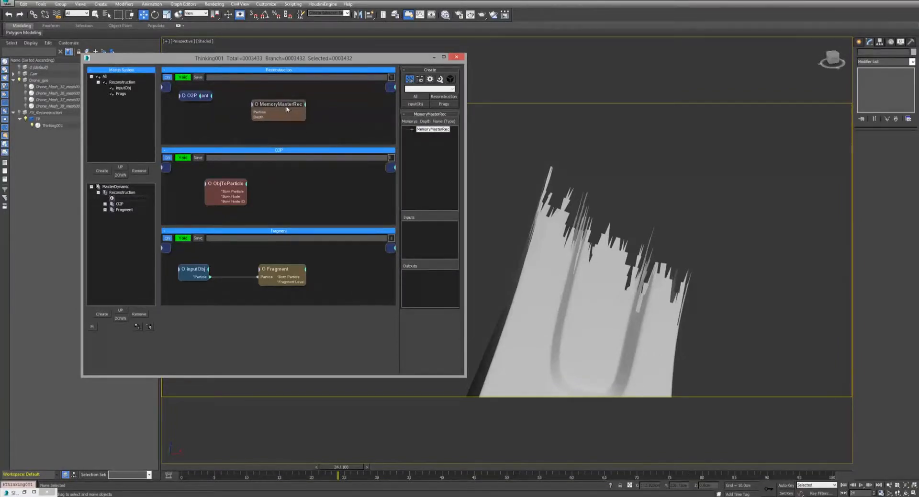
left_click(433, 129)
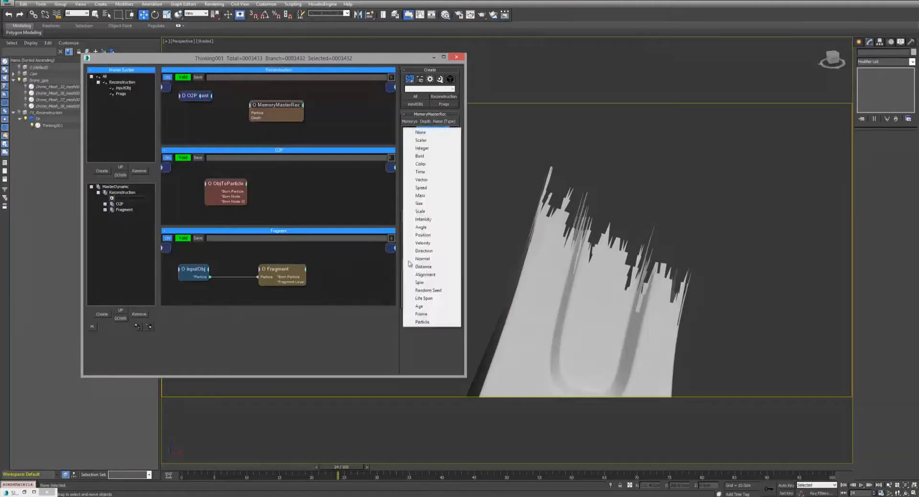
left_click(337, 108)
left_click_drag(268, 106, 270, 104)
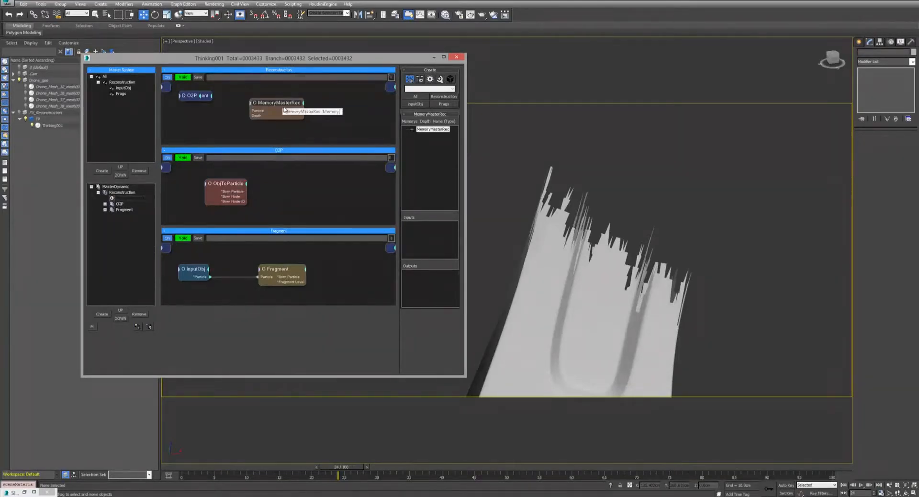
mouse_move(280, 103)
left_mouse_down()
mouse_move(266, 108)
mouse_move(279, 107)
left_mouse_up()
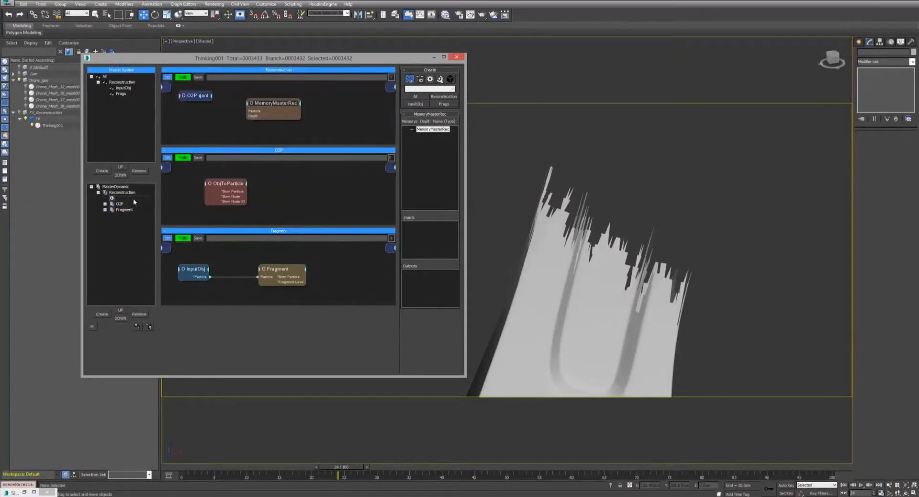
right_click(428, 132)
right_click(349, 58)
Step: Shift the Thinking001 window aside and add two Size memories named restSize and modSize to MemoryMasterRec
left_click_drag(328, 58, 304, 53)
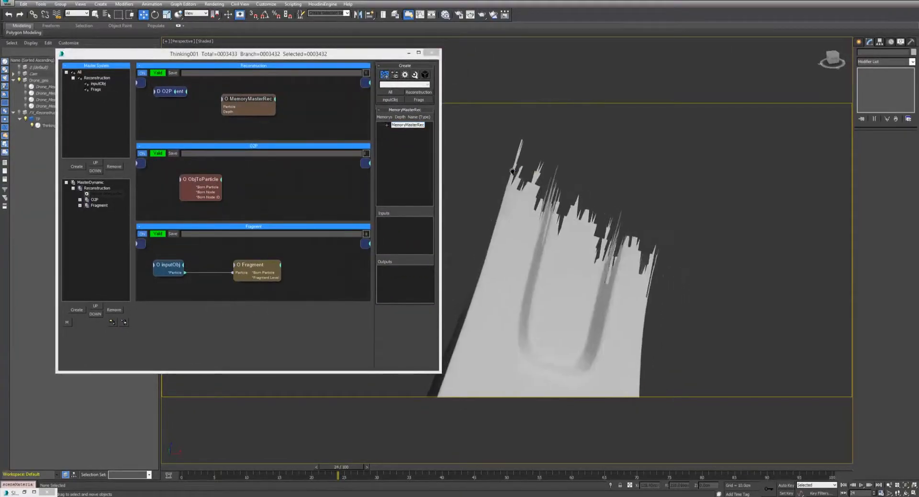
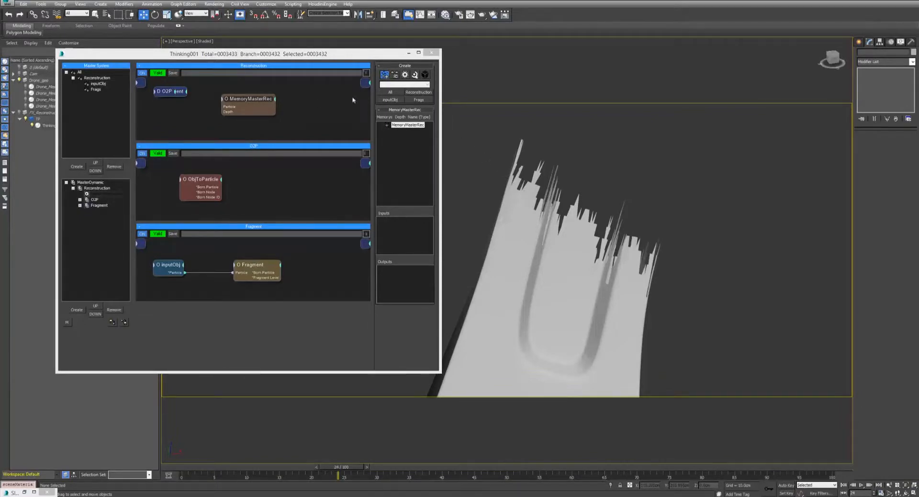
right_click(398, 126)
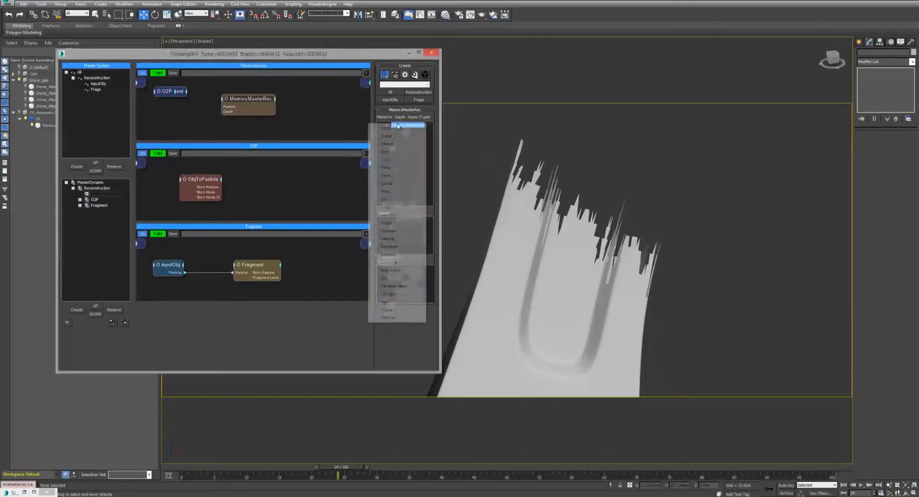
left_click(400, 191)
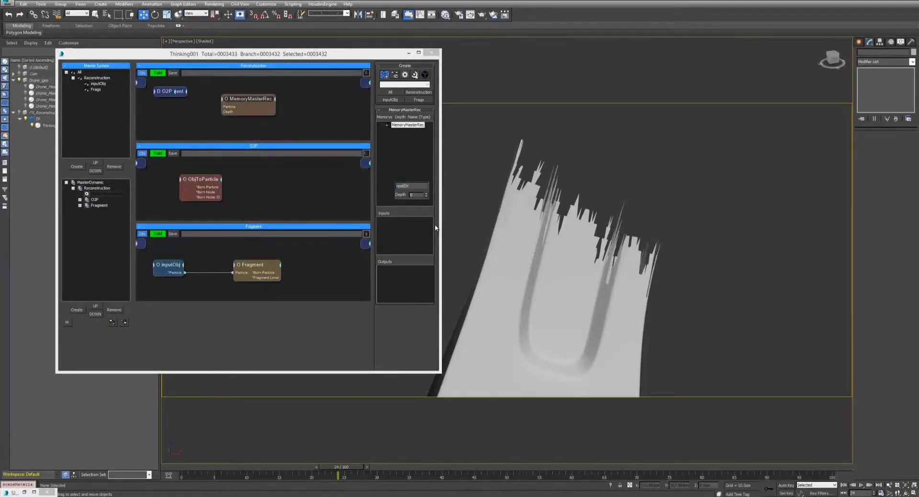
key("Return")
right_click(416, 123)
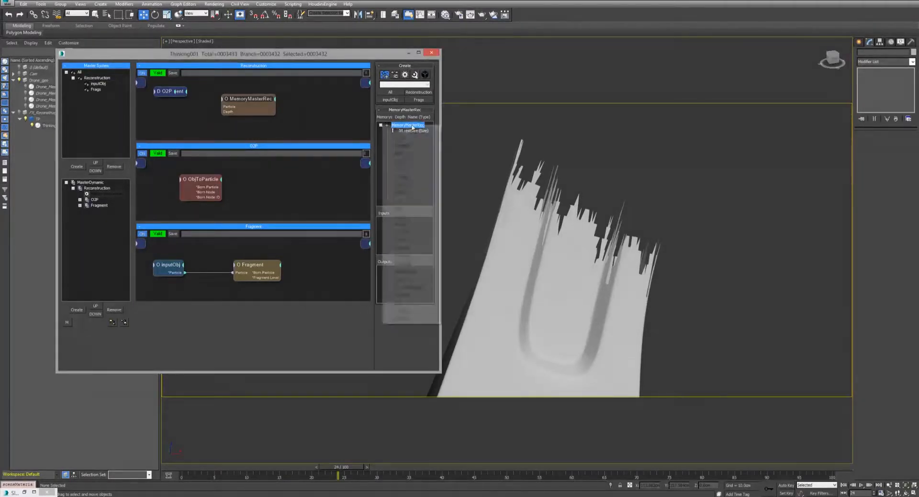
left_click(417, 206)
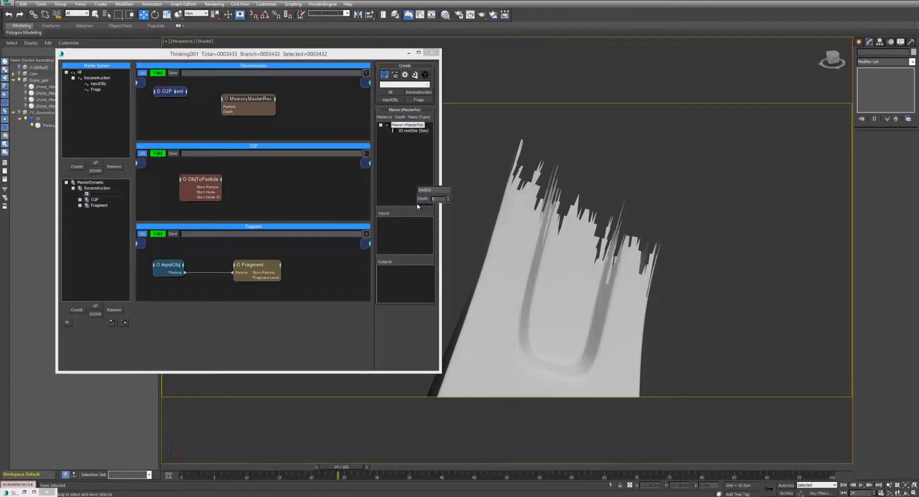
type("modSize")
key("Return")
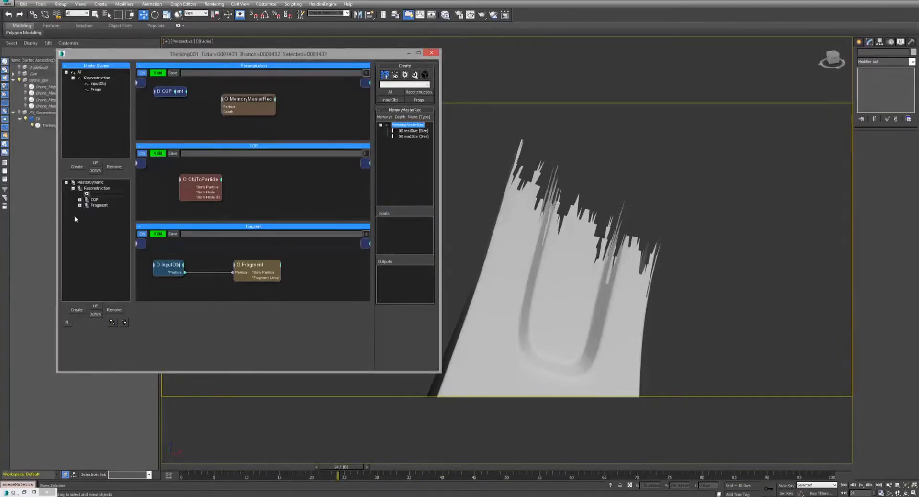
Step: Open the Fragment dynamic set, reposition its Fragment operator, and enlarge the node area to make room for more operators
left_click(98, 205)
mouse_move(260, 139)
left_mouse_down()
mouse_move(261, 193)
mouse_move(246, 140)
left_mouse_up()
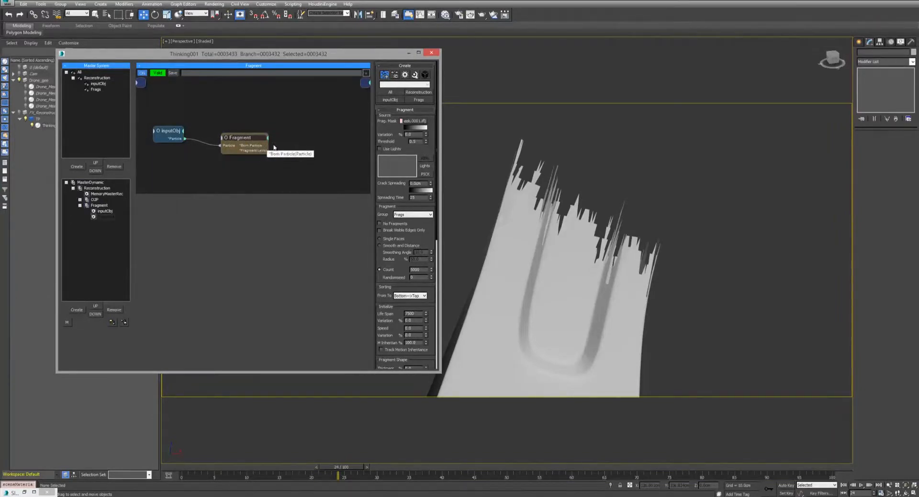
left_click_drag(307, 191, 306, 198)
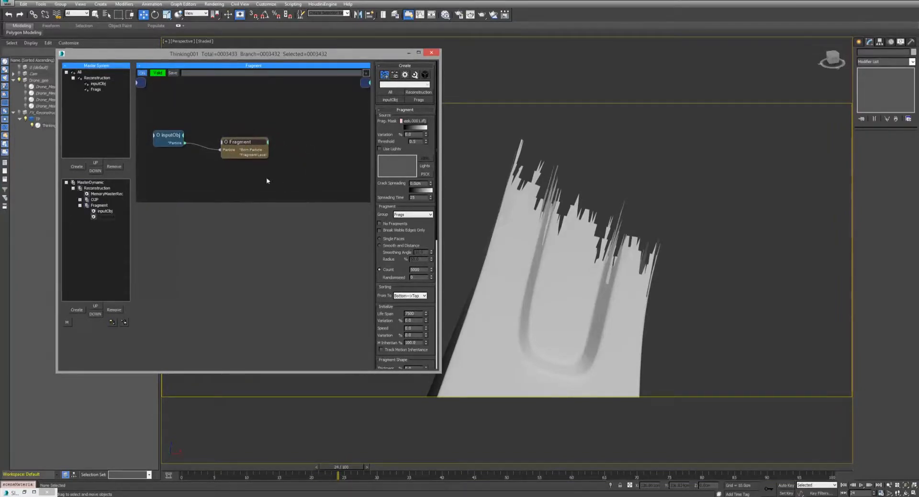
Step: Create a dynamic set named SetRest under Reconstruction, below Fragment, and enlarge its node area
left_click(80, 206)
left_click(93, 183)
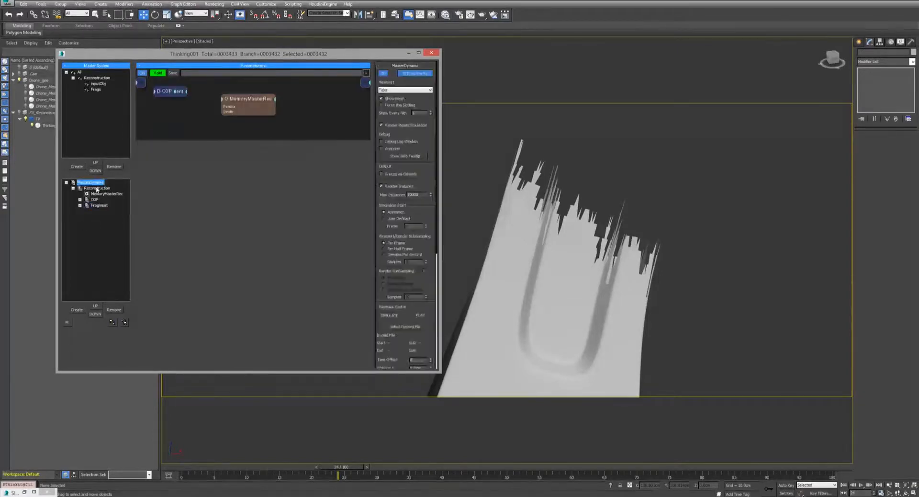
left_click(103, 212)
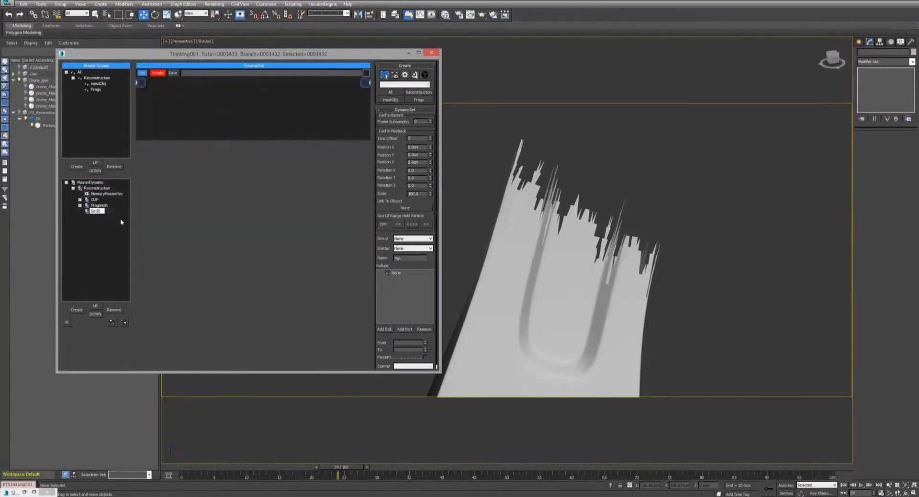
left_click_drag(236, 139, 235, 193)
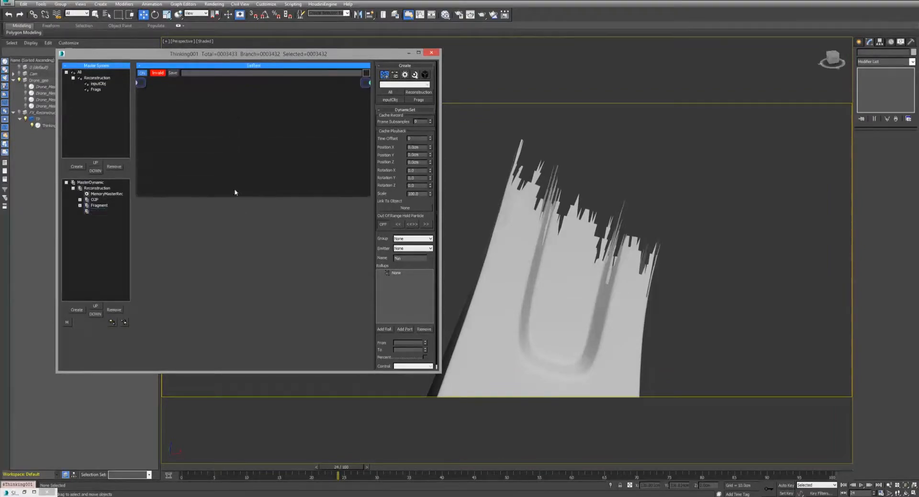
Step: Add the Frags group as a node in the SetRest dynamic set and position it
right_click(189, 107)
mouse_move(193, 111)
left_click(130, 136)
left_click_drag(203, 115, 180, 135)
Step: Add a ParticleAge condition to SetRest and connect the Frags Particle output to its Particle input
double_click(233, 111)
type("par")
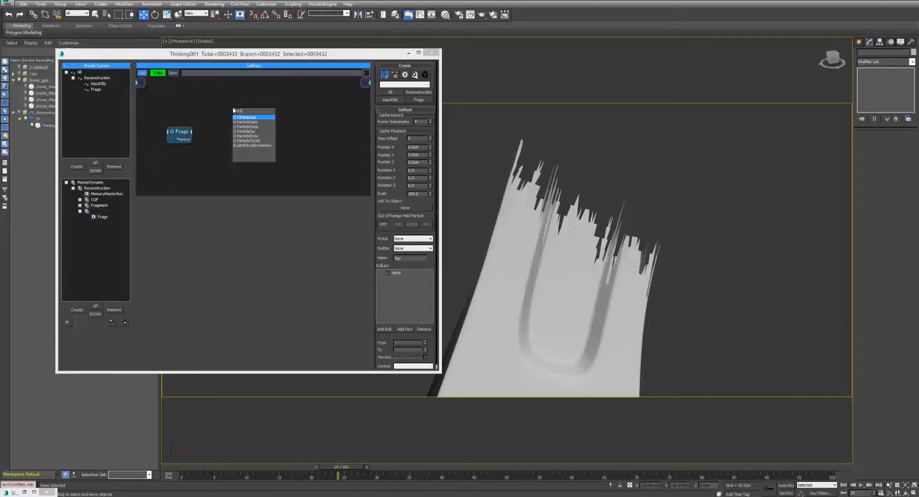
key("Return")
left_click_drag(240, 113, 222, 114)
left_click_drag(192, 138, 234, 116)
left_click(245, 105)
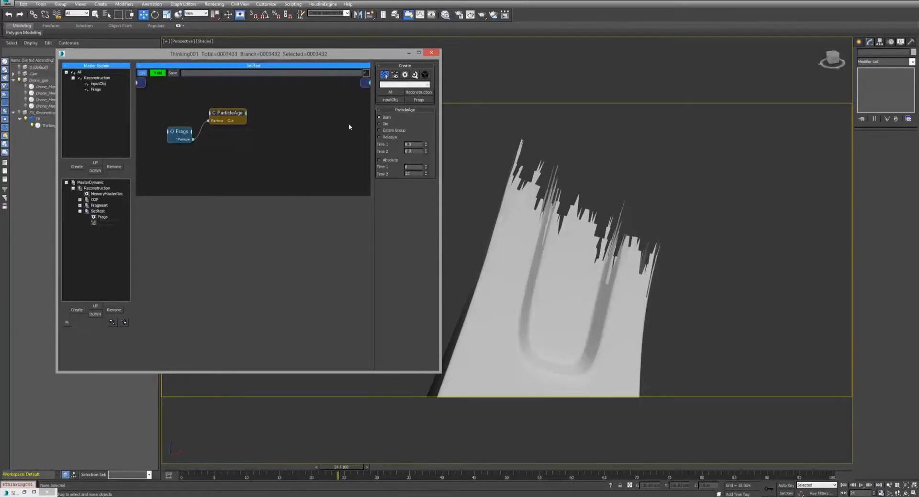
Step: Add a Memory operator to SetRest, drive its ON input from the ParticleAge output, and place it beside that condition
double_click(282, 138)
type("mem")
key("Return")
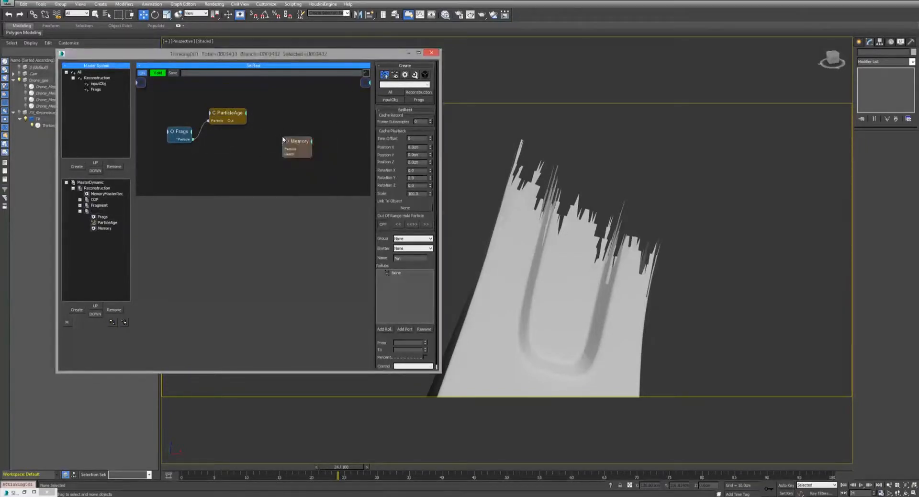
left_click(283, 142)
left_click(283, 145)
mouse_move(297, 143)
left_mouse_down()
mouse_move(292, 131)
mouse_move(278, 135)
mouse_move(292, 130)
left_mouse_up()
Step: Expose the Size output on the Frags group node
left_click(188, 132)
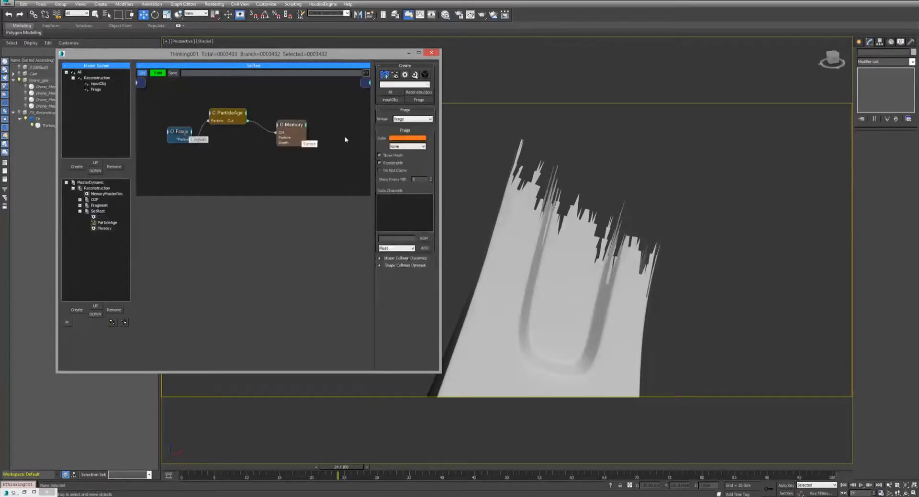
right_click(188, 133)
left_click(189, 182)
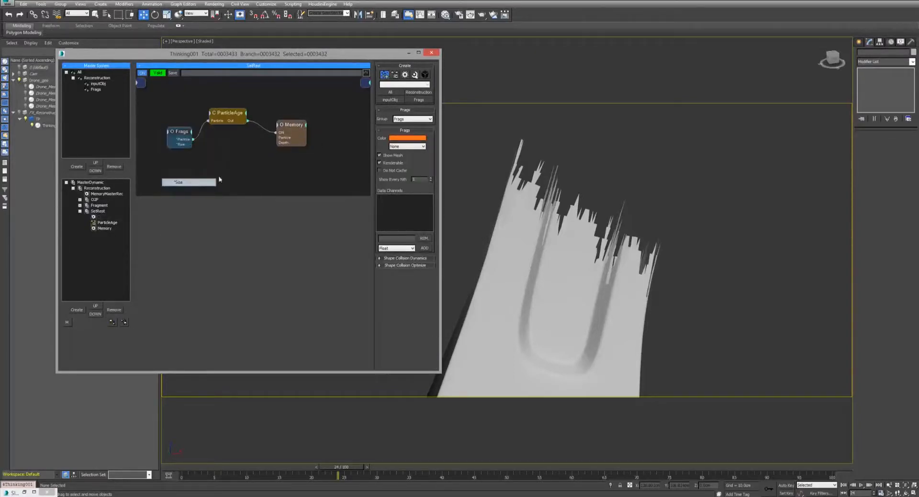
Step: Add restSize from MemoryMasterRec as an input of the Memory operator and connect the Frags Size output to it
left_click(300, 130)
left_click_drag(403, 137, 396, 223)
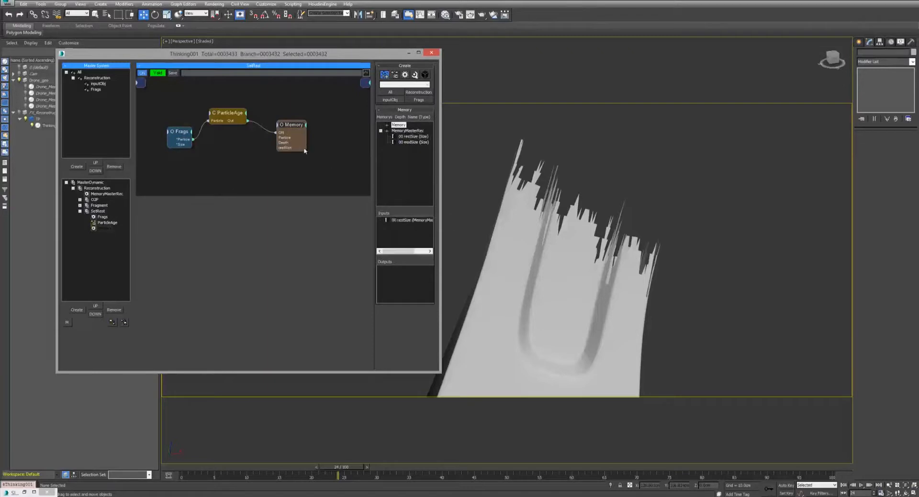
left_click_drag(276, 148, 179, 135)
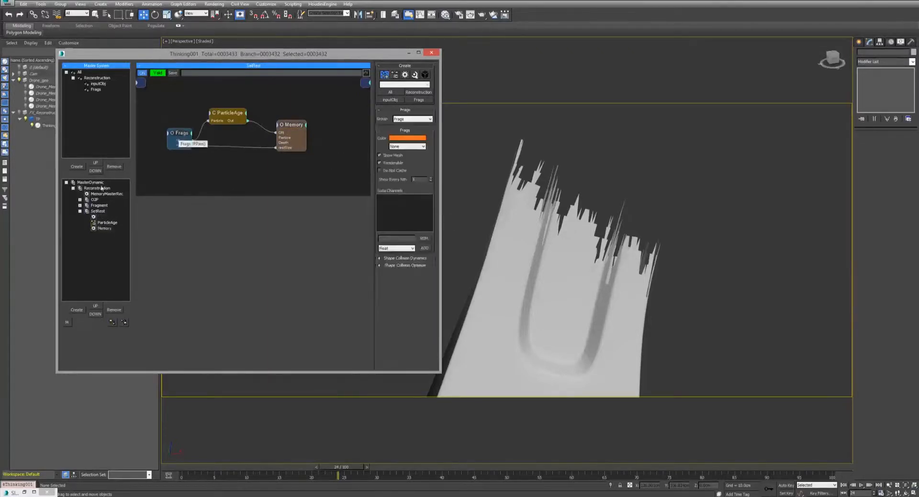
Step: Create a new dynamic set under Reconstruction and name it ModPData
left_click(80, 211)
left_click(91, 189)
left_click(76, 309)
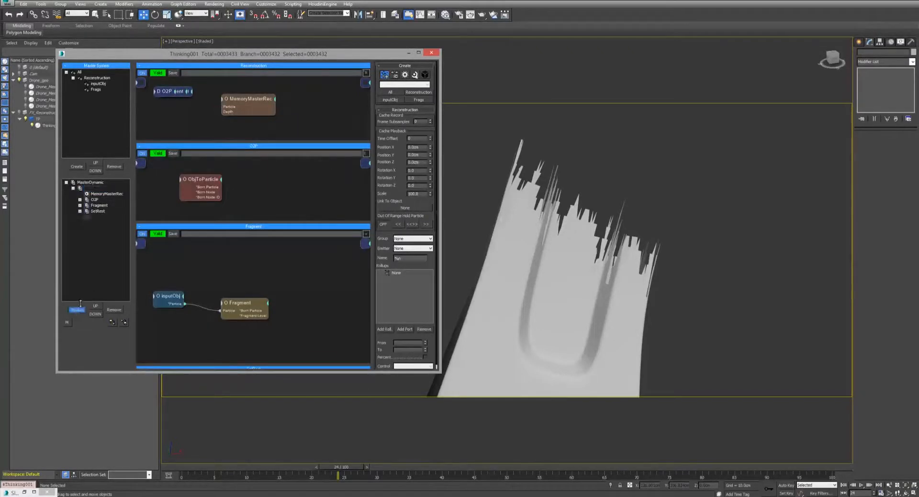
left_click(101, 217)
left_click(101, 216)
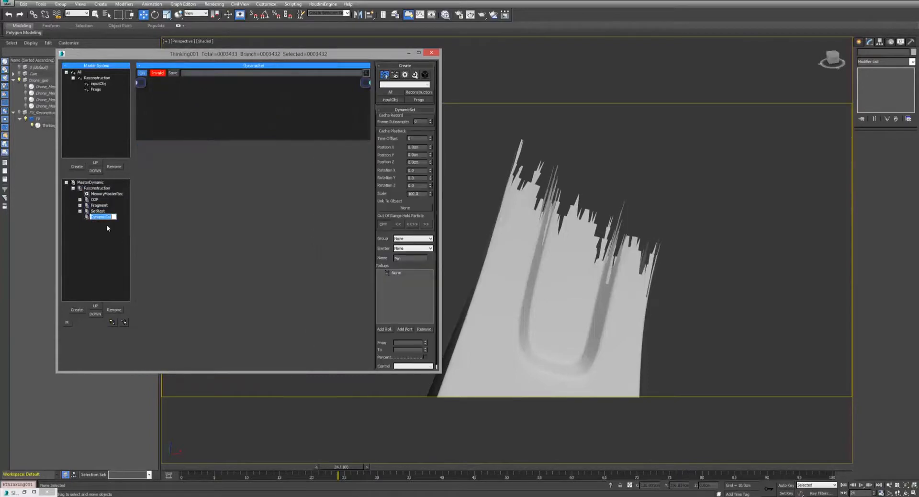
type("ModPData")
key("Return")
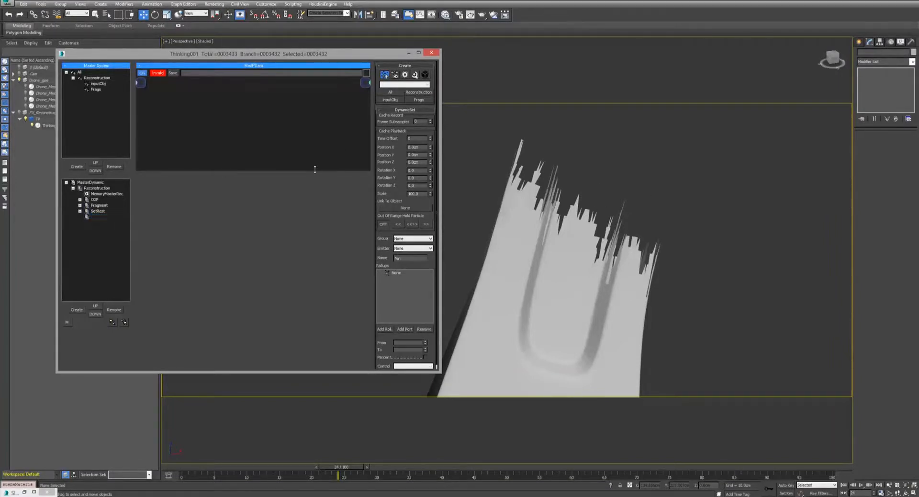
Step: Enlarge the ModPData node area and add the Frags group node to it
left_click_drag(314, 169, 314, 198)
right_click(169, 91)
left_click(243, 117)
key("Tab")
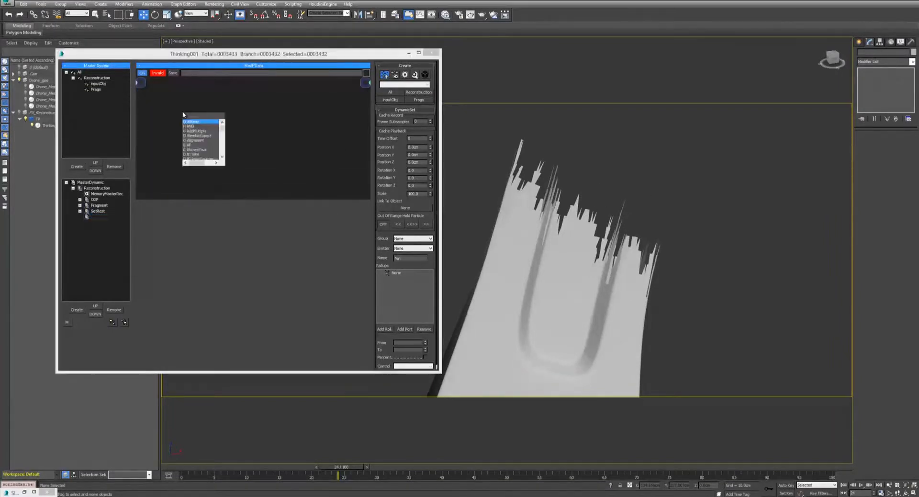
type("fra")
left_click(192, 131)
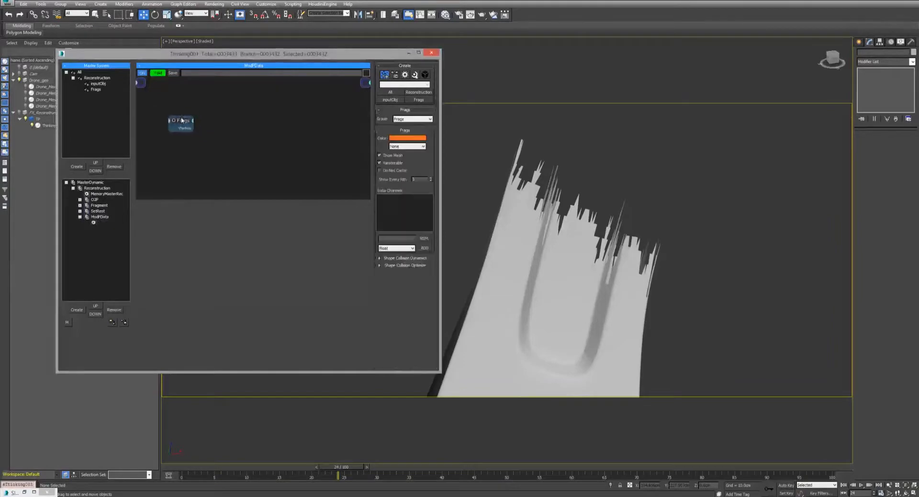
Step: Add a ParticleAge condition to ModPData and feed it the Frags particle output
left_click(228, 109)
key("Tab")
type("part")
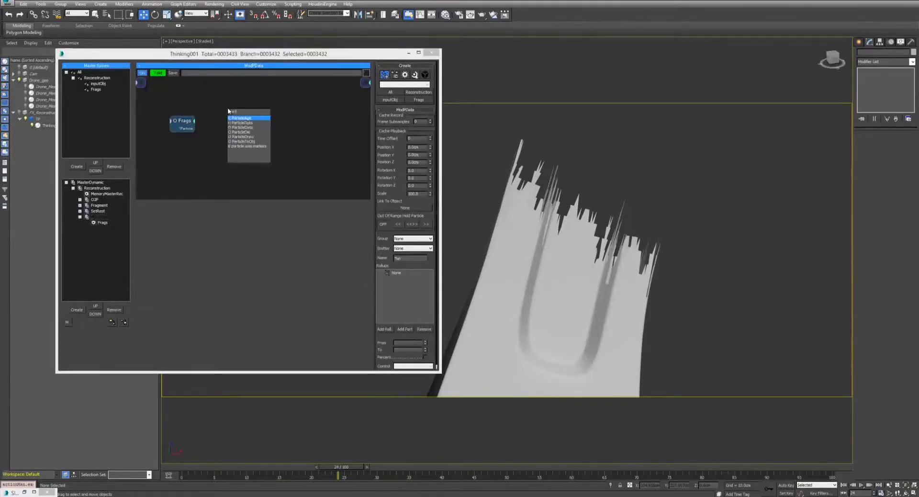
key("Return")
left_click_drag(195, 128, 233, 106)
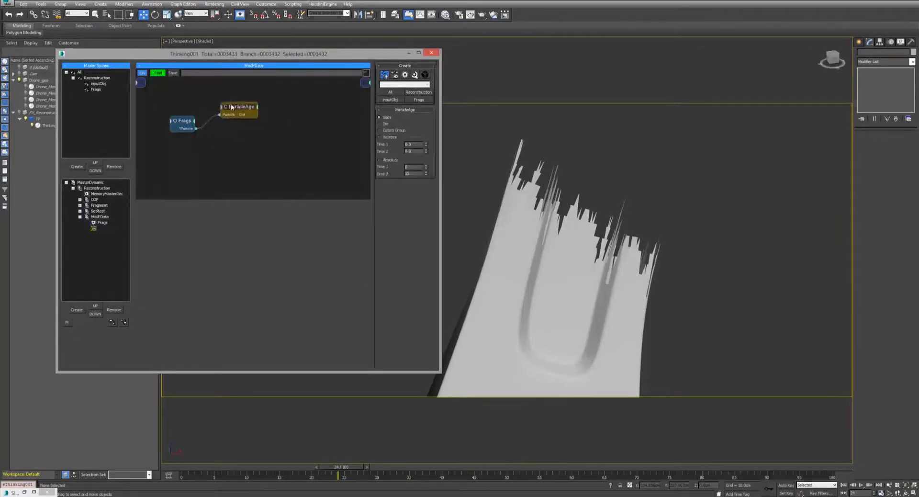
Step: Add a Size operator, wire the Frags particles into it, and connect the ParticleAge output to its ON input
double_click(277, 138)
type("si")
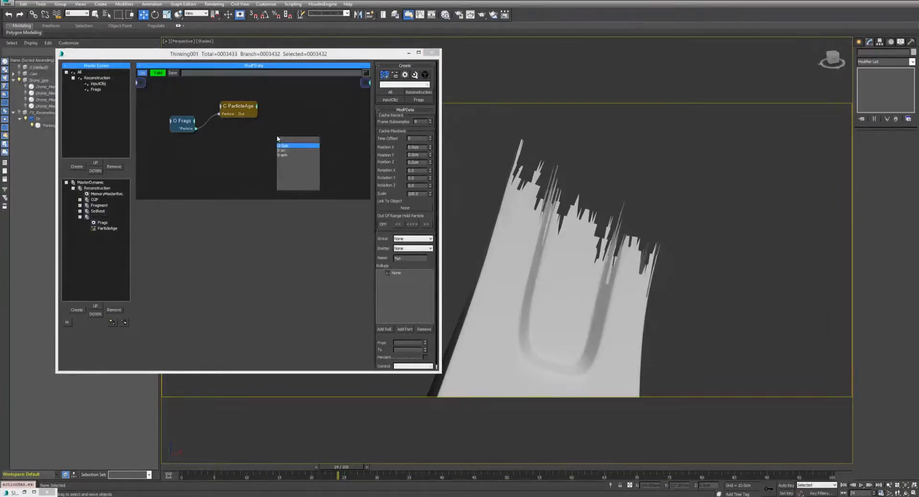
key("BackSpace")
type("size")
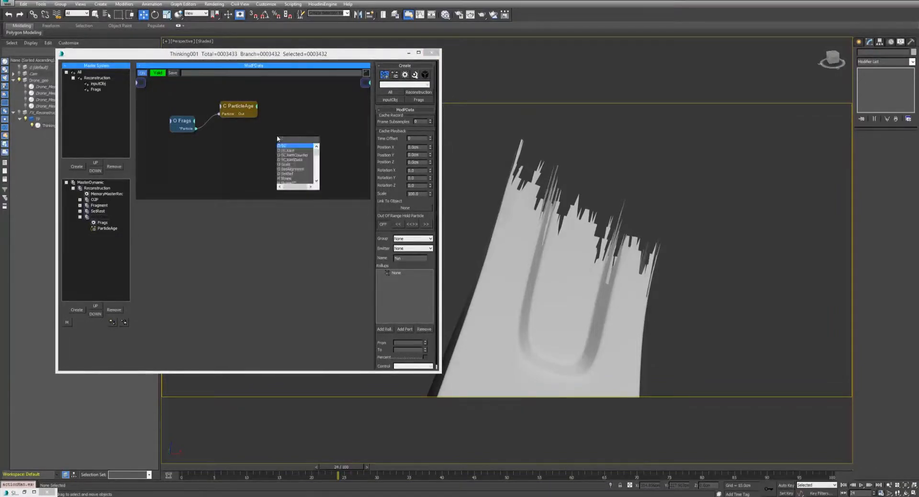
key("Return")
left_click_drag(287, 142, 196, 128)
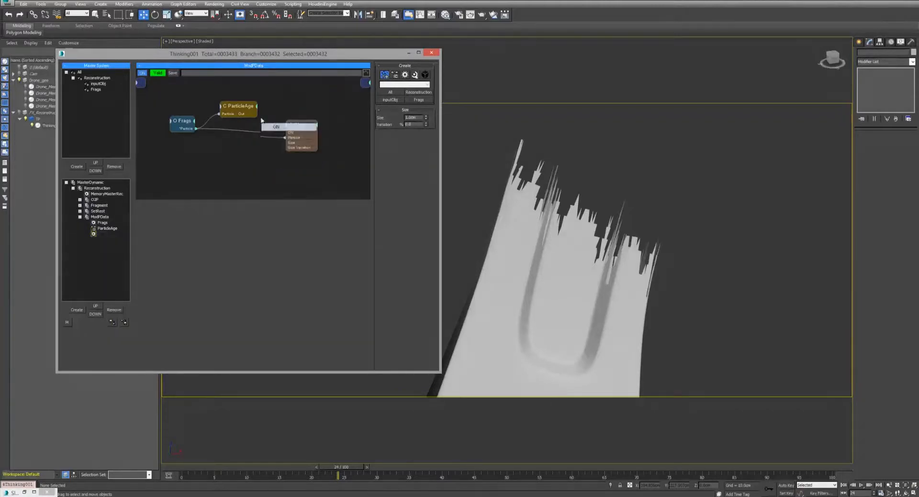
left_click_drag(257, 113, 289, 132)
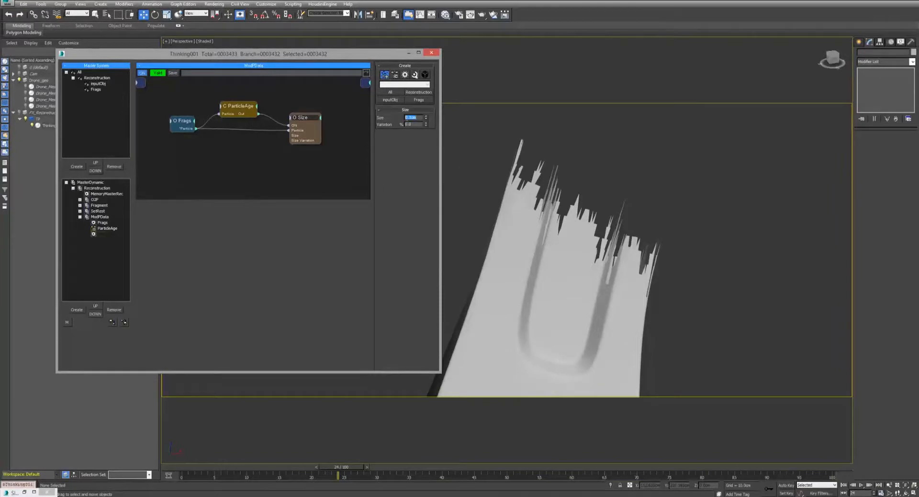
Step: Frame the whole object and play the simulation from the first frame to check how the Size operator affects the fragments
middle_click_drag(655, 445, 676, 358)
scroll(677, 359, "down", 6)
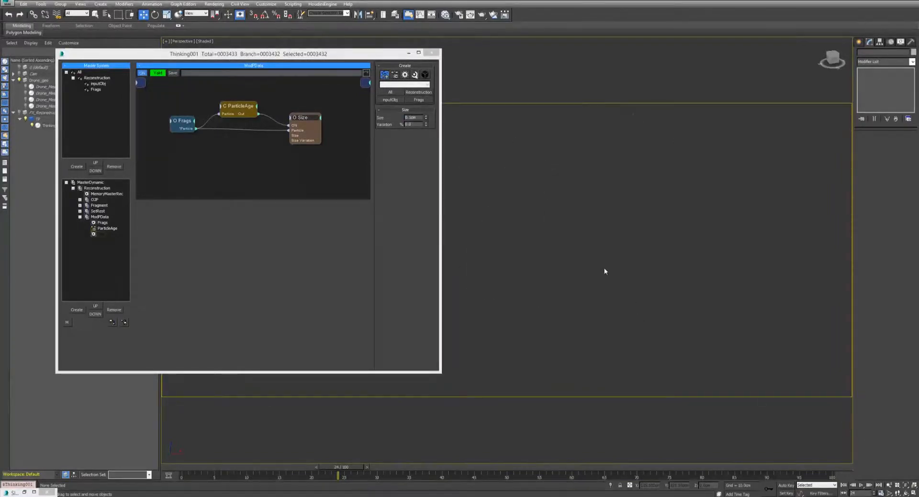
key("z")
middle_click_drag(625, 271, 655, 287, "alt")
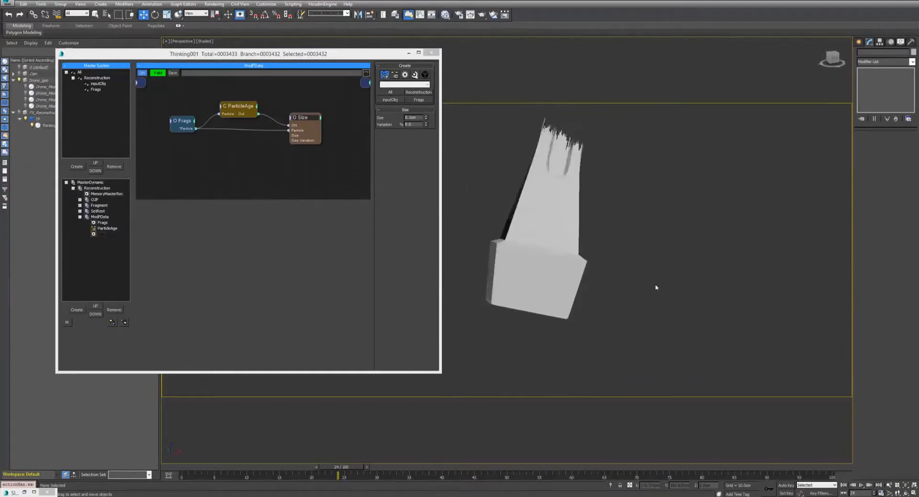
left_click(844, 484)
left_click(860, 485)
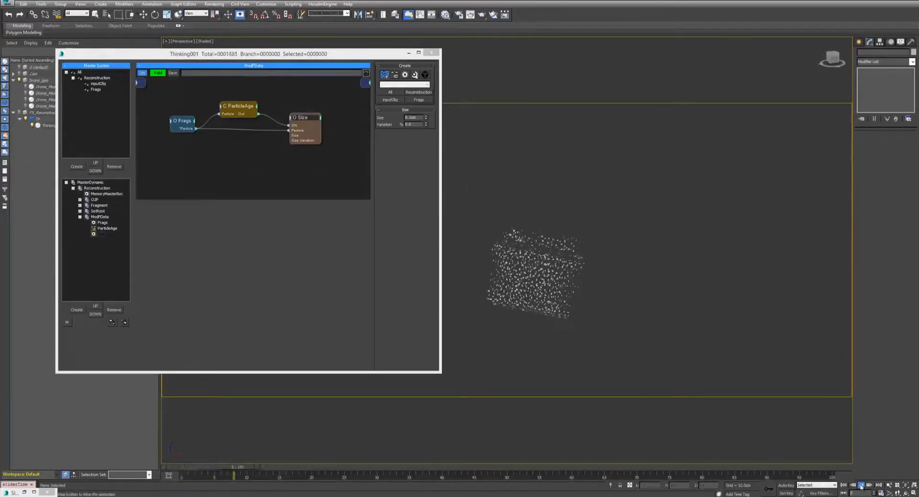
left_click(861, 484)
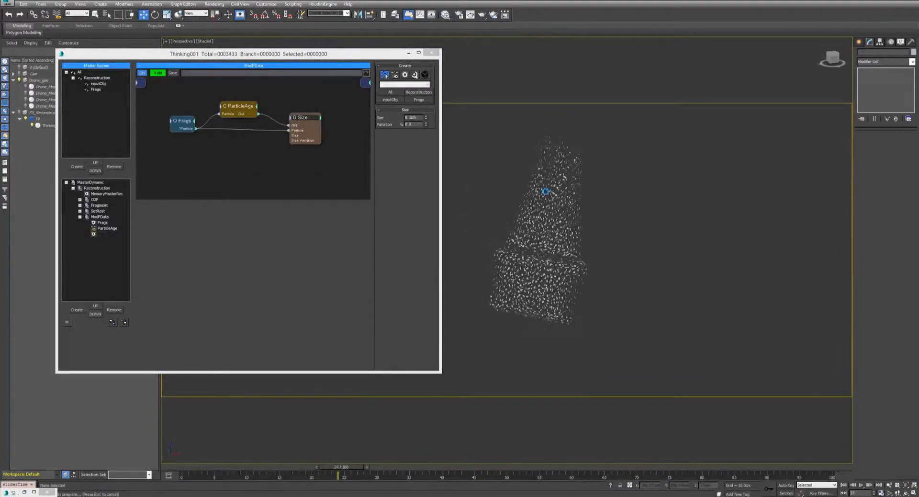
scroll(547, 192, "up", 3)
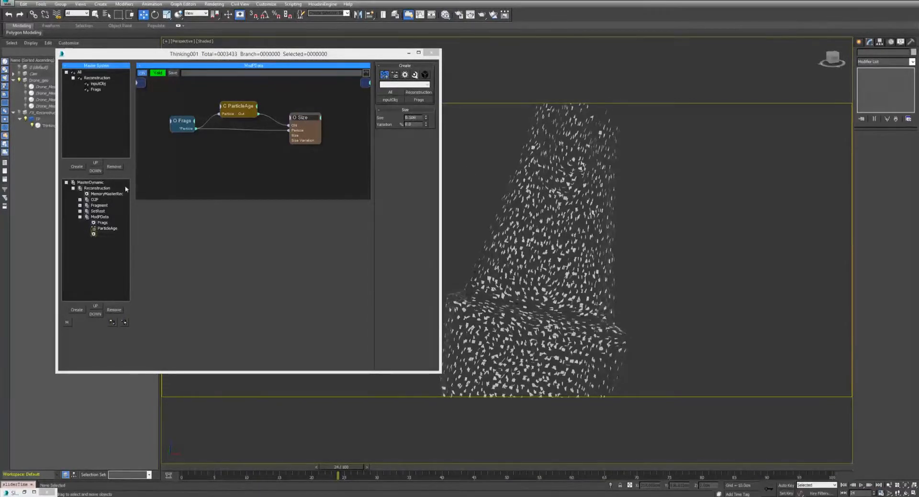
Step: In SetRest, connect the Frags particle output to the Particle input of the Memory node
left_click(99, 211)
left_click(288, 135)
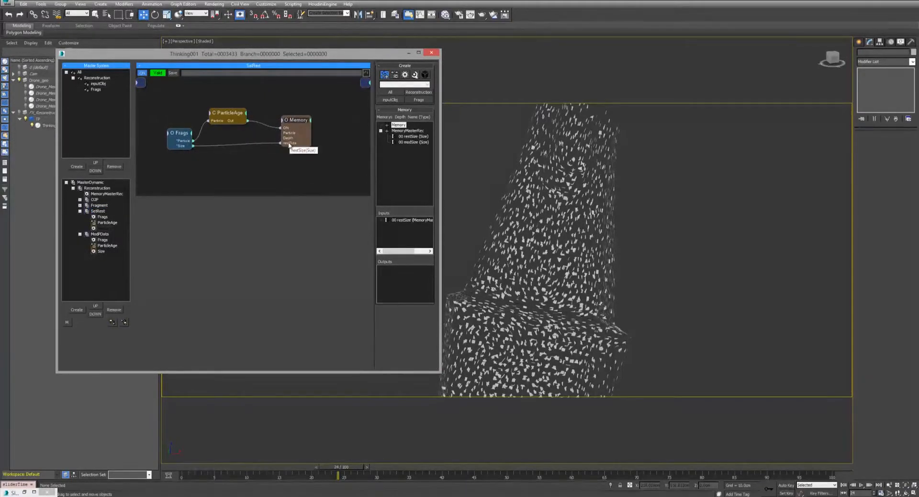
left_click_drag(283, 133, 184, 145)
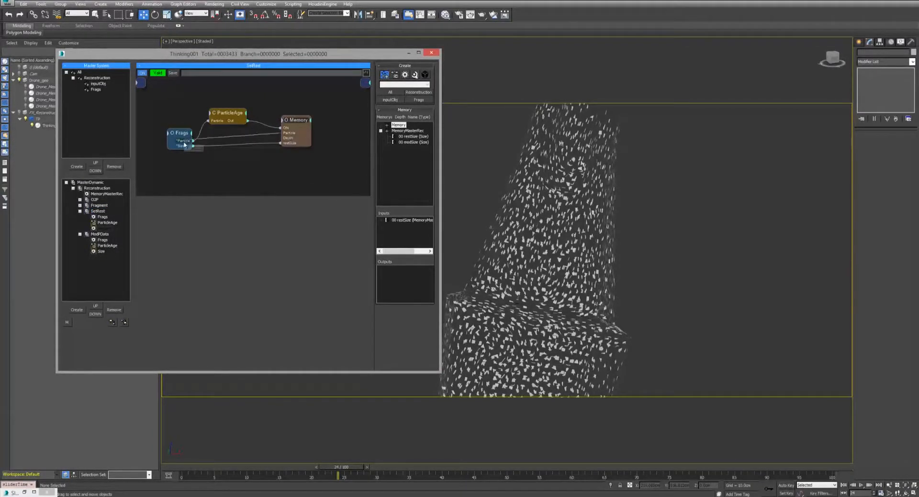
left_click_drag(293, 118, 294, 122)
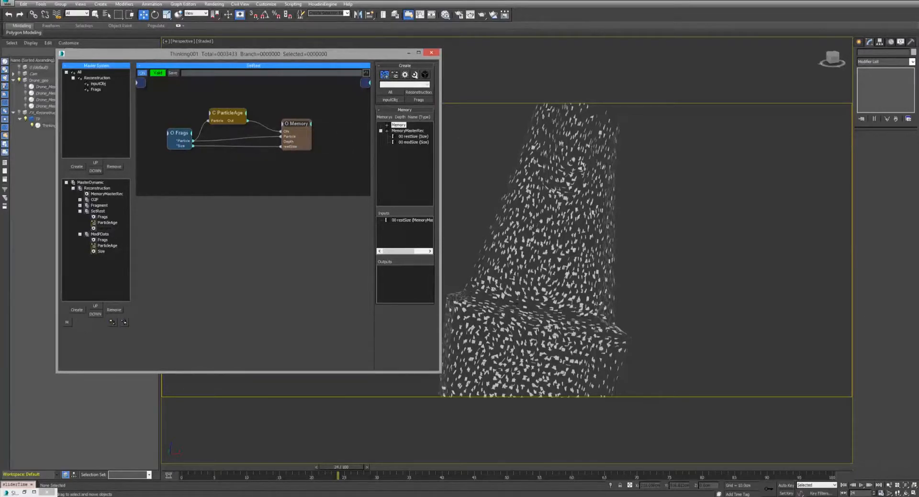
Step: Replay the simulation with the SetRest Memory connected and nudge the Memory and Frags nodes slightly apart
left_click(860, 485)
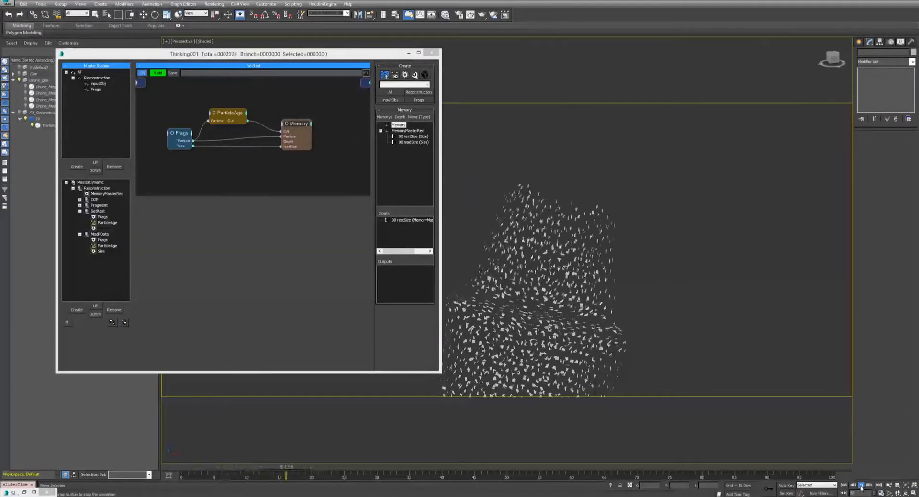
left_click(861, 485)
key("w")
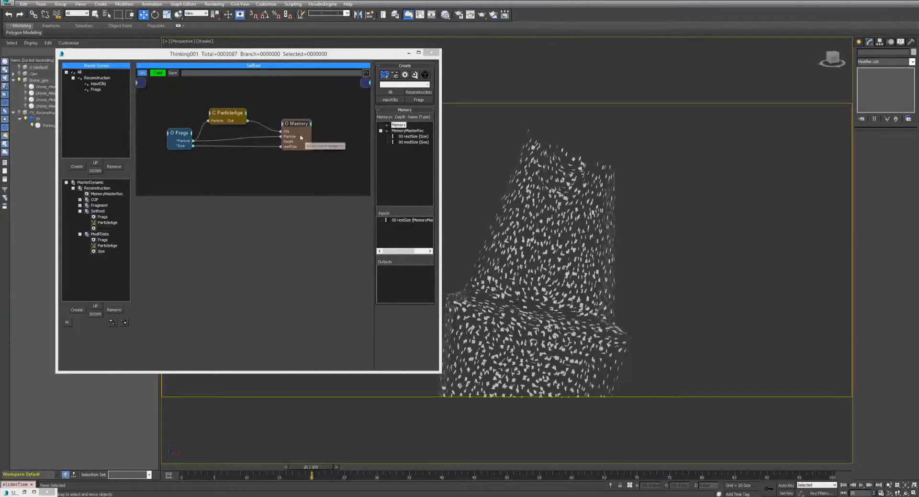
left_click_drag(297, 131, 297, 133)
left_click_drag(182, 144, 180, 148)
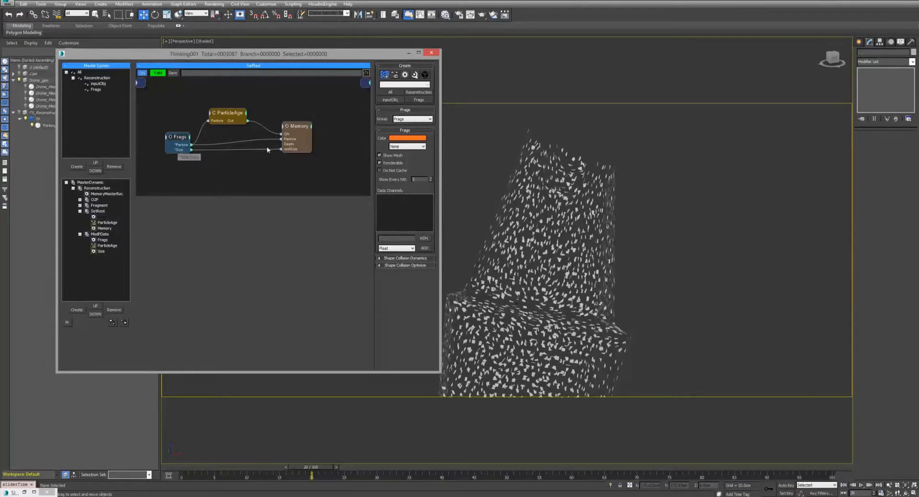
Step: Return to the ModPData set, collapse the expanded sets, and examine the resized fragments up close
left_click(99, 234)
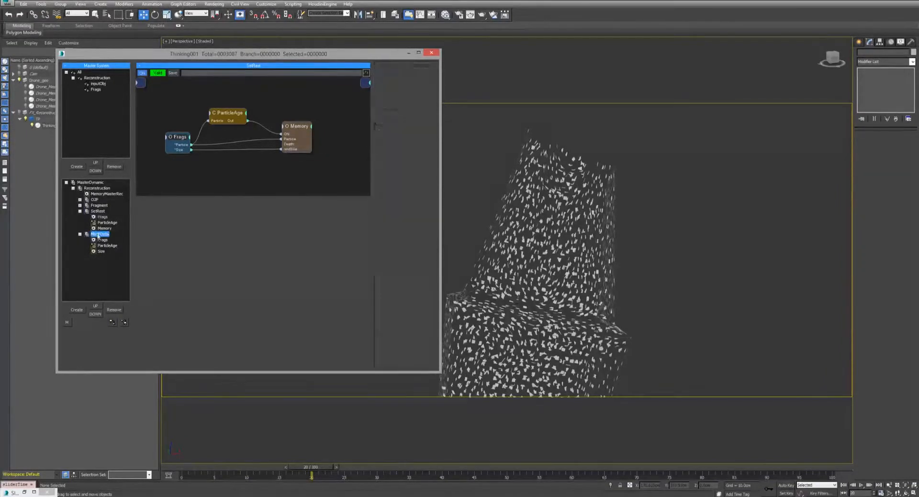
left_click(80, 211)
left_click(80, 217)
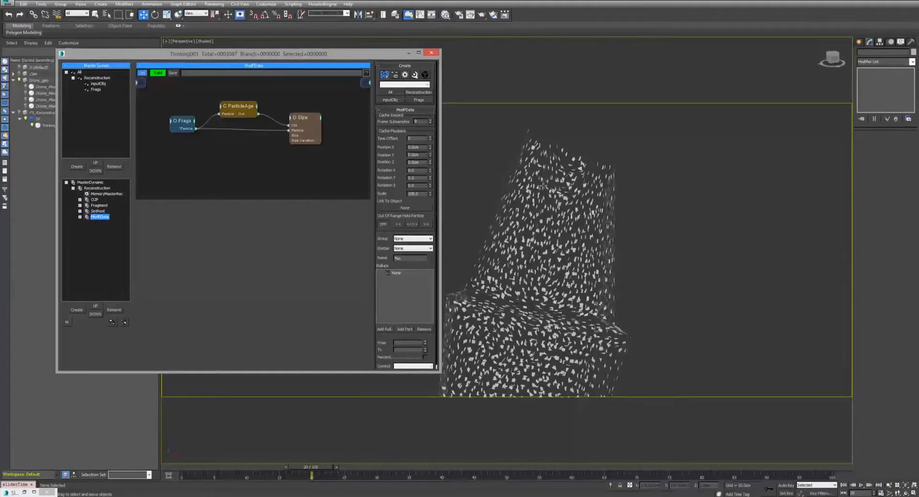
middle_click(545, 187)
scroll(545, 188, "up", 5)
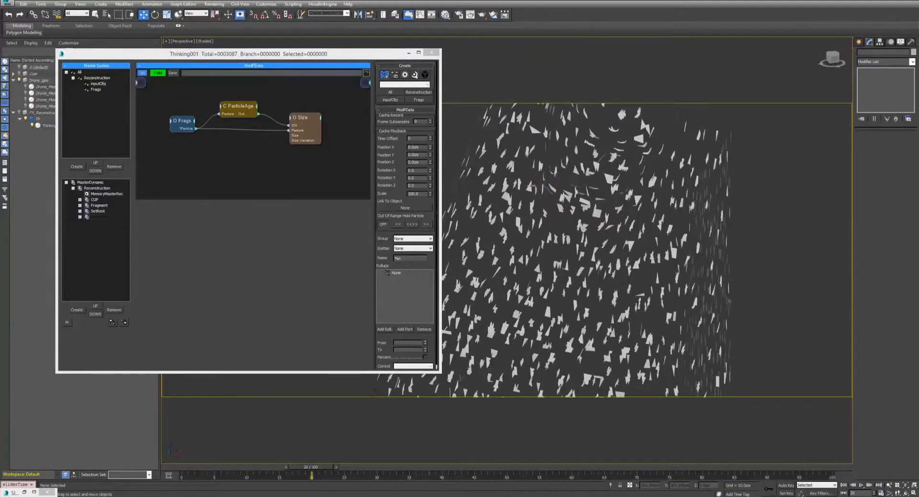
scroll(532, 188, "down", 6)
scroll(541, 199, "up", 2)
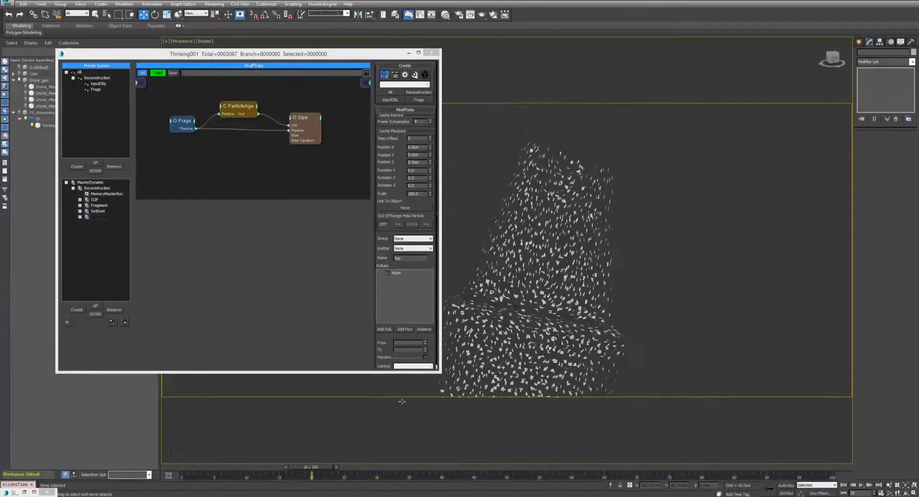
Step: Create another dynamic set under Reconstruction and name it setMod
left_click(96, 187)
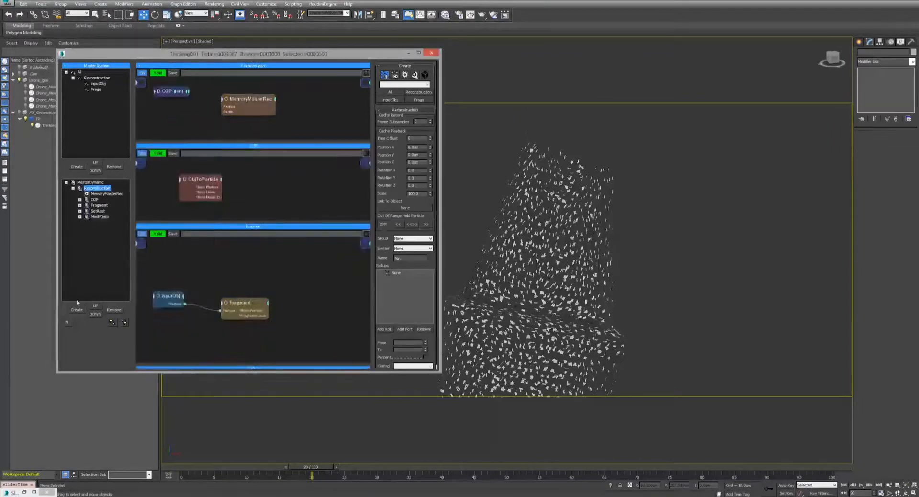
left_click(96, 223)
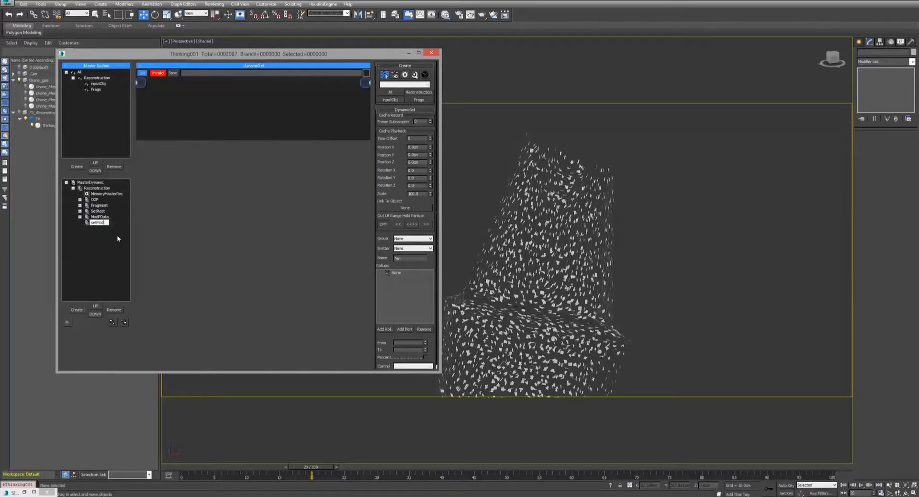
key("Return")
Step: Copy the Frags, ParticleAge and Memory nodes from SetRest into setMod, and enlarge its node area to fit them
left_click(98, 211)
left_click_drag(152, 98, 335, 167)
right_click(314, 98)
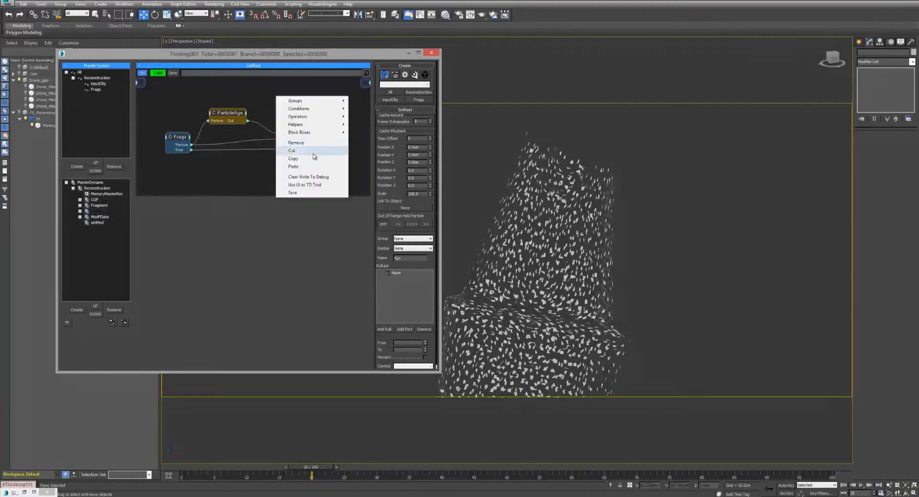
left_click(314, 158)
left_click(98, 222)
right_click(172, 102)
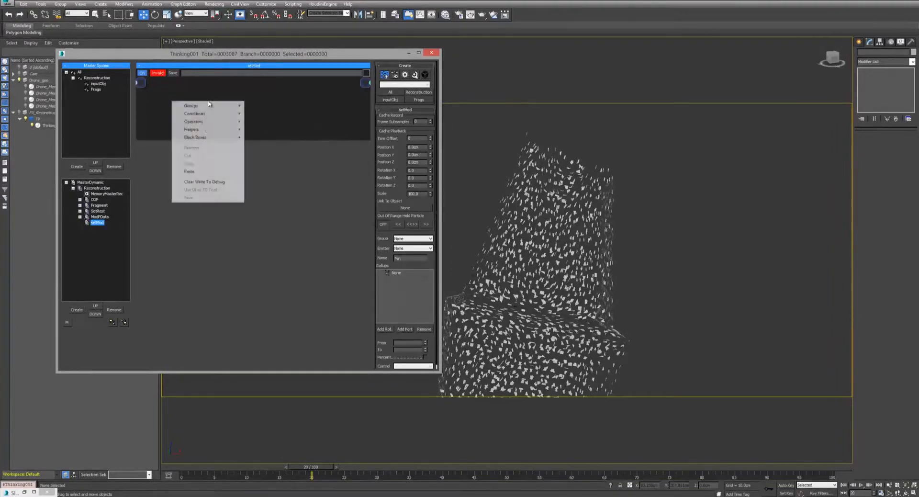
left_click(189, 171)
left_click_drag(273, 139, 273, 159)
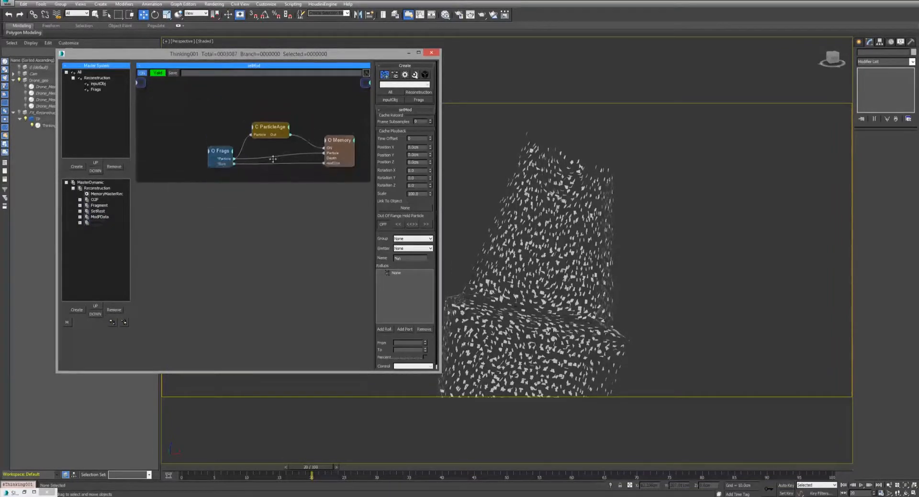
middle_click_drag(272, 159, 235, 138)
Step: In setMod's Memory node, replace the restSize input with modSize and connect the Frags size output to it
left_click(301, 121)
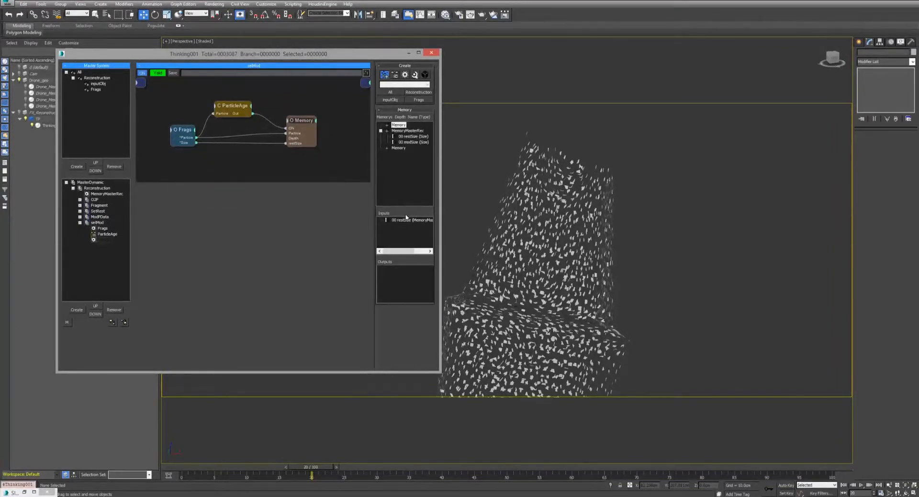
right_click(406, 220)
left_click(407, 224)
left_click_drag(415, 143, 406, 222)
left_click_drag(185, 142, 296, 122)
Step: Replay the simulation to check the fragments with the modSize memory recorded
left_click(855, 484)
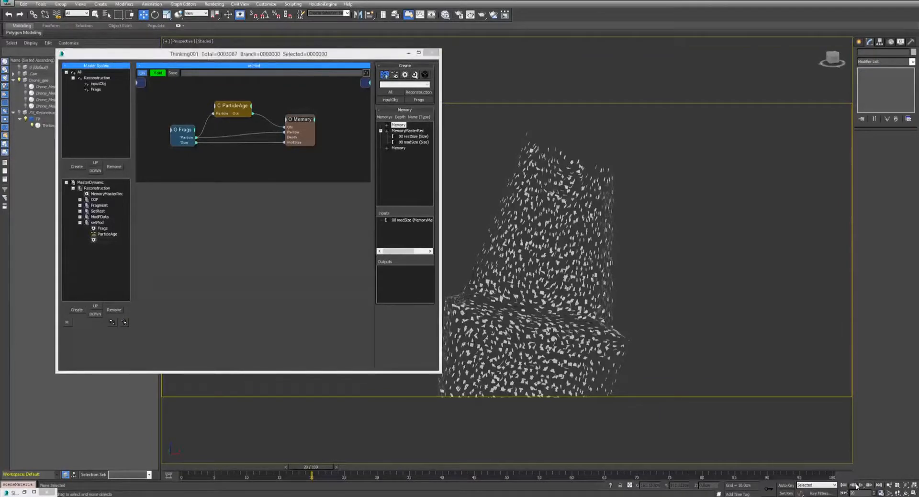
left_click(860, 484)
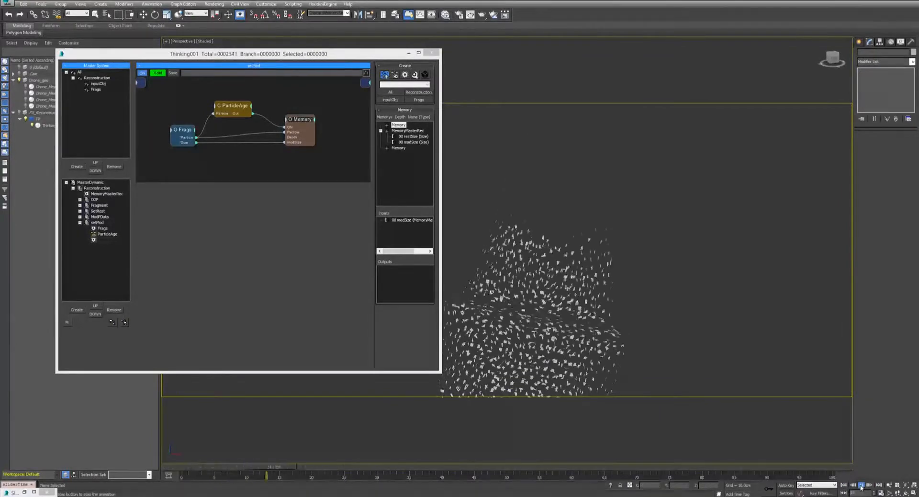
key("w")
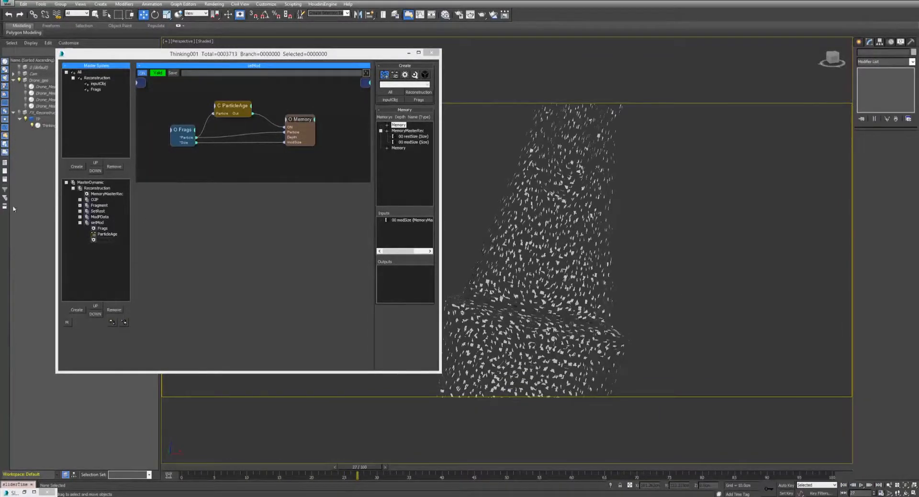
Step: Review the rest-size node setup in SetRest and move its ParticleAge node slightly higher
left_click(97, 210)
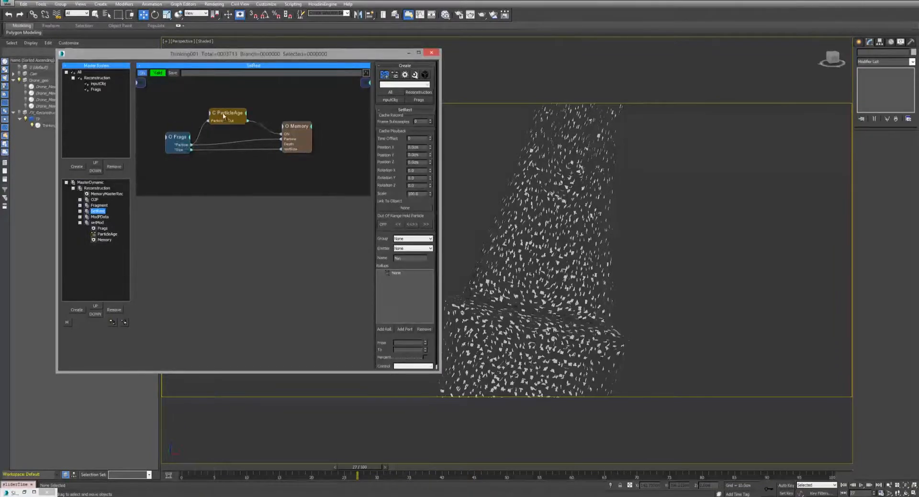
left_click_drag(223, 115, 222, 107)
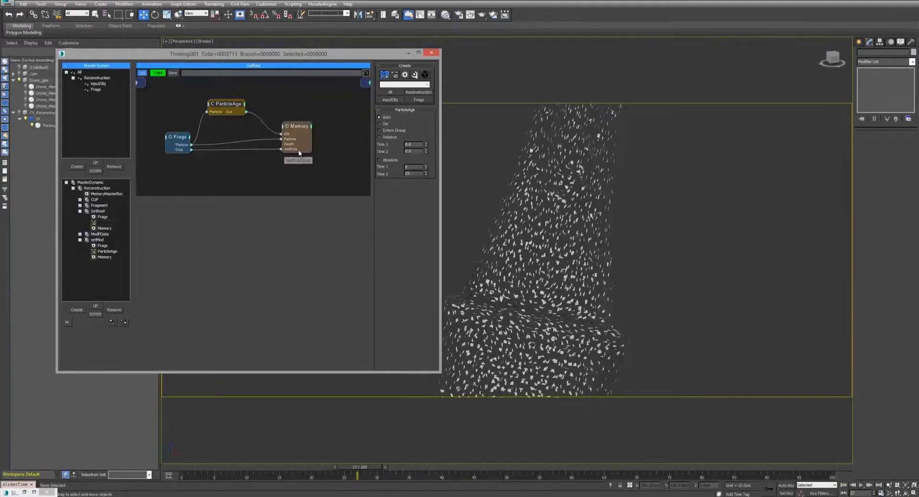
Step: Reduce the fragment size in ModPData's Size node to nearly zero and replay the simulation to check it
left_click(99, 234)
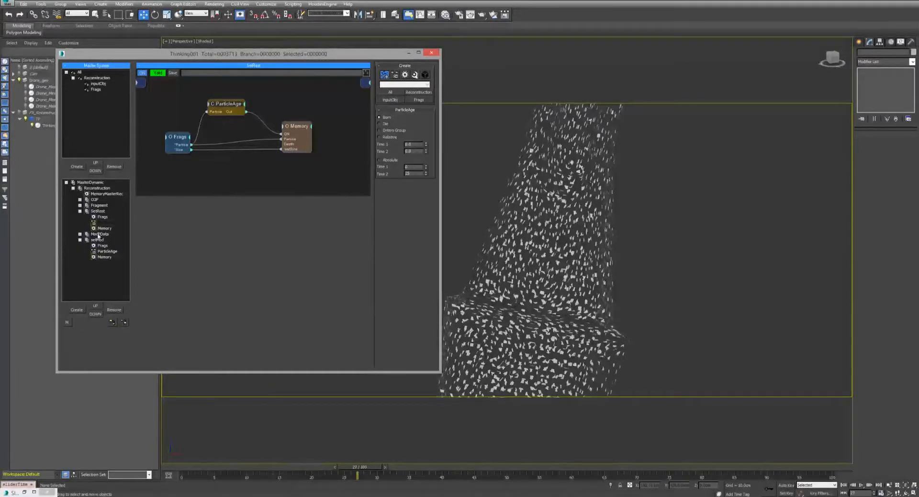
left_click(306, 120)
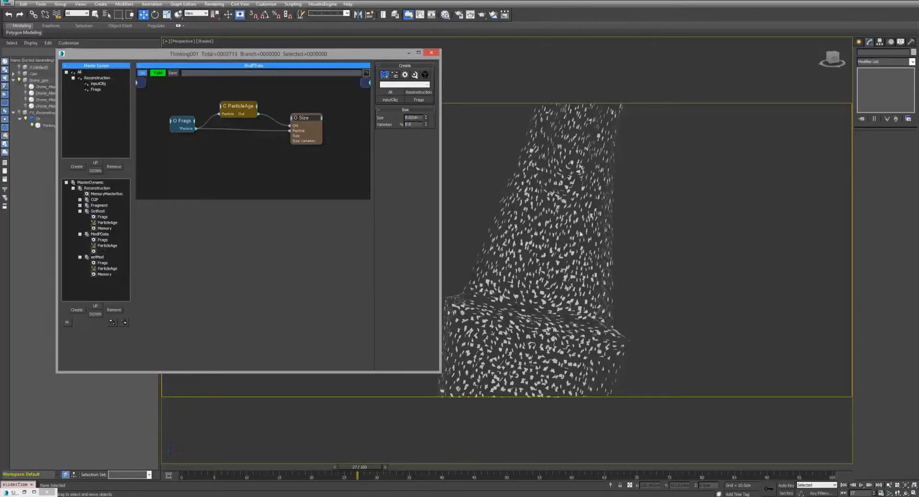
left_click(843, 485)
left_click(860, 485)
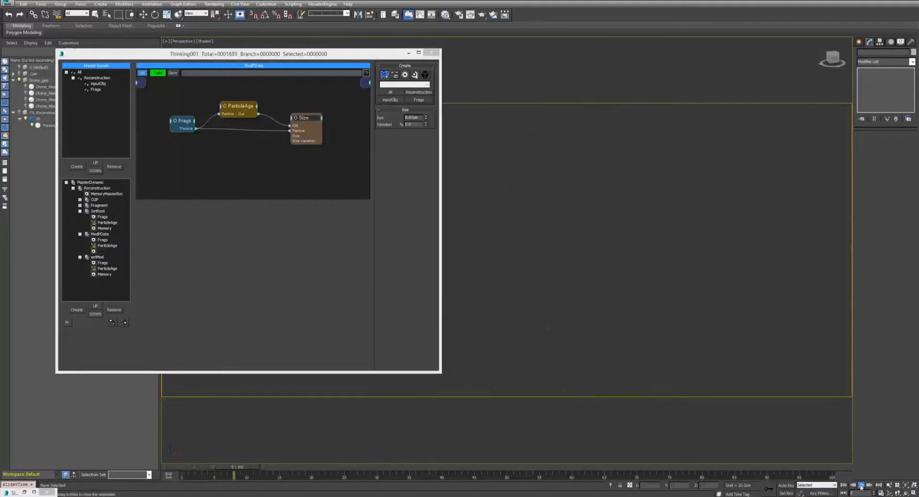
key("w")
double_click(414, 117)
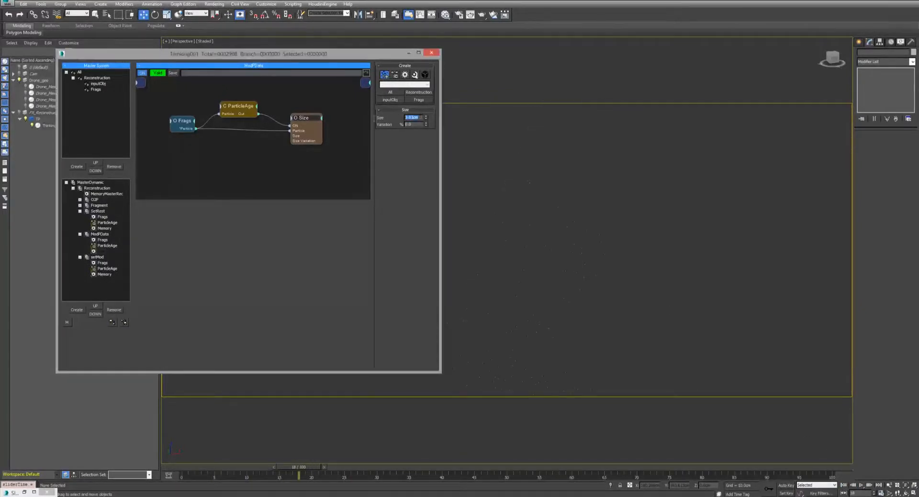
left_click(843, 485)
left_click(860, 485)
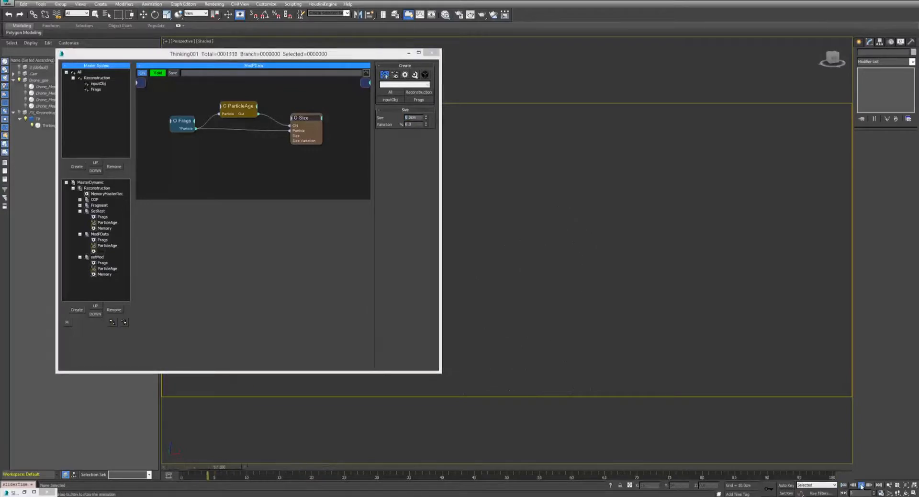
key("w")
Step: Display the Frags group's particles as Ticks and replay the simulation
left_click(93, 89)
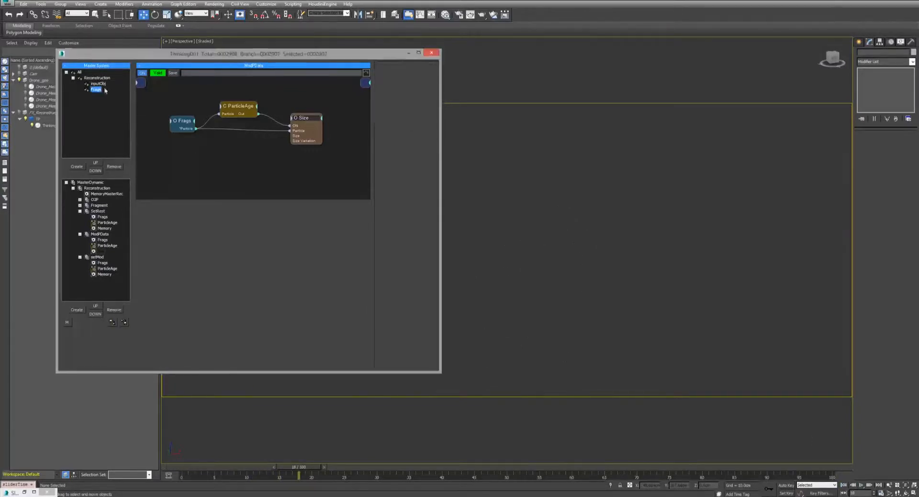
left_click(844, 485)
left_click(860, 485)
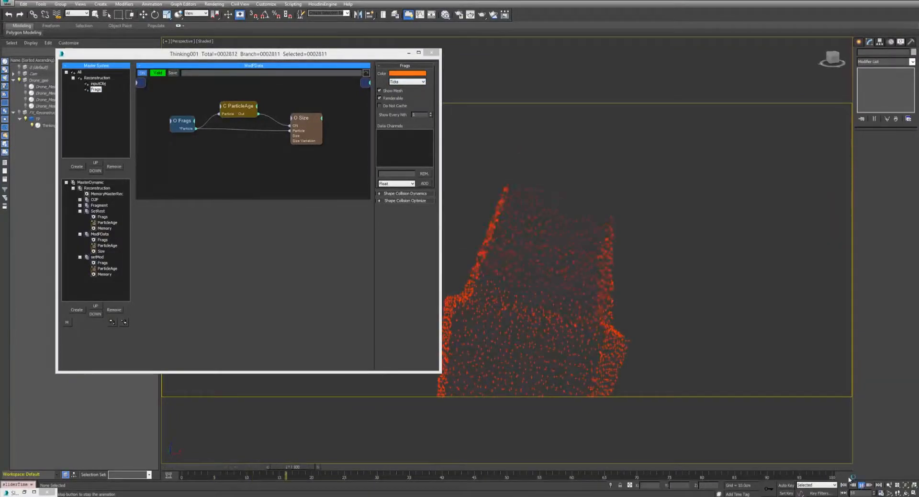
left_click(860, 485)
Step: Examine the SetRest, ModPData and setMod node setups, including the Size node and setMod's Memory node
left_click(97, 210)
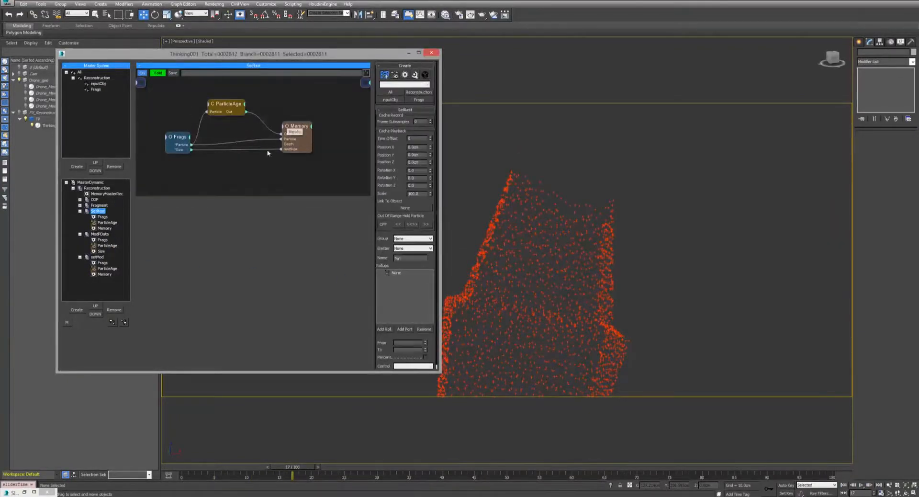
left_click(98, 234)
left_click(306, 113)
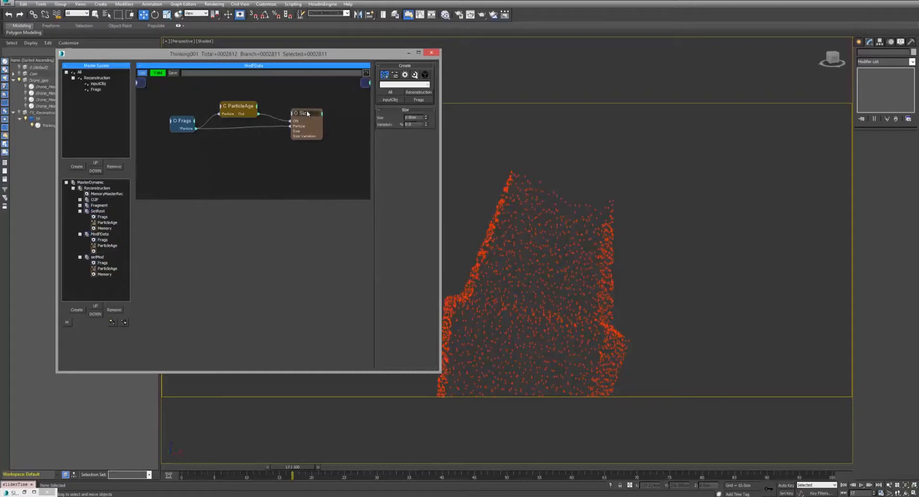
left_click(98, 259)
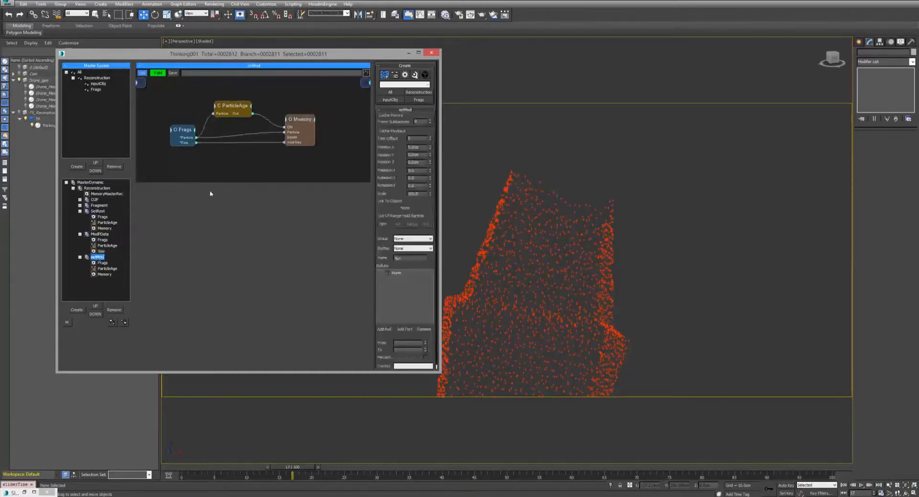
left_click(300, 120)
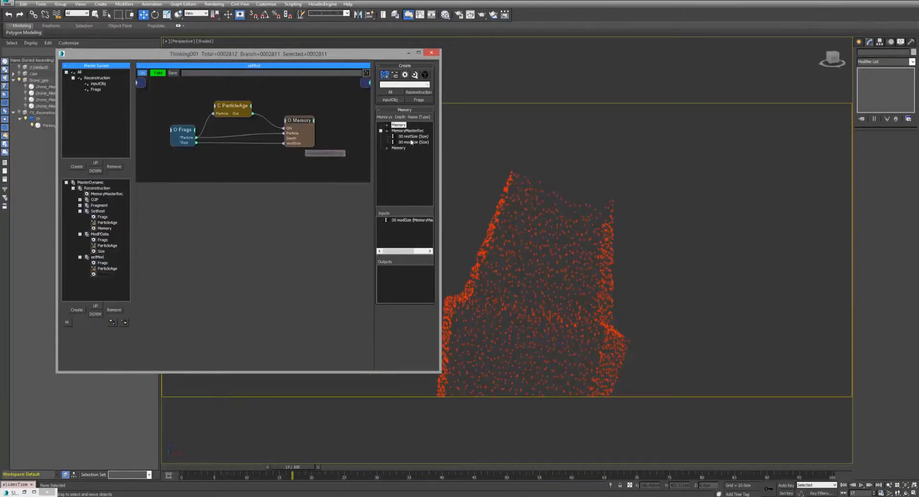
Step: Collapse the existing dynamic sets, create another one under Reconstruction, and enlarge its node area and the editor window
left_click(80, 256)
left_click(80, 234)
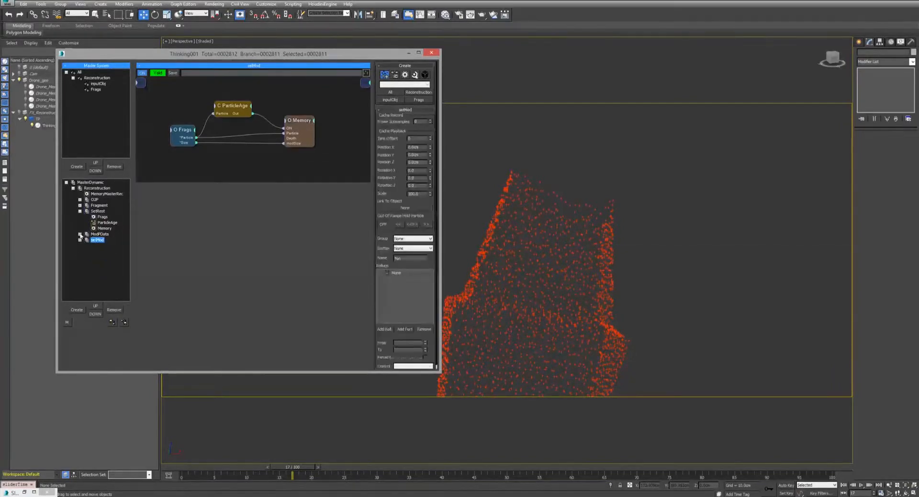
left_click(80, 211)
left_click(95, 188)
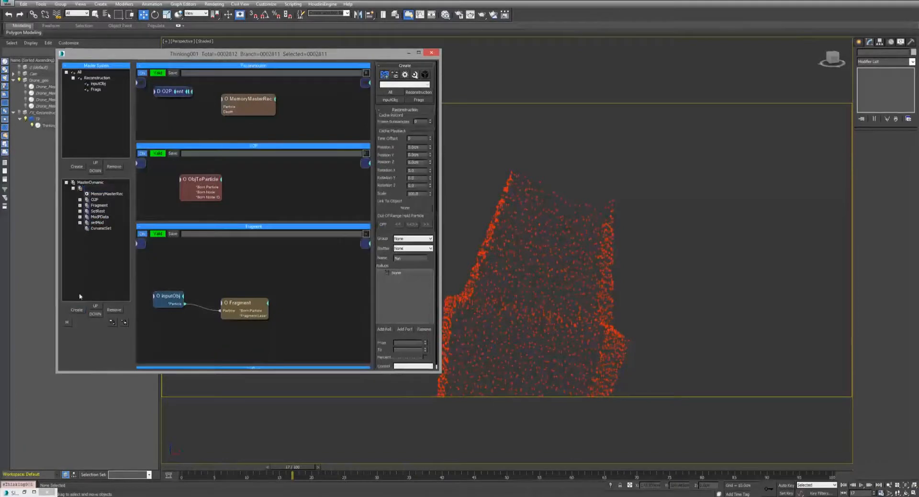
left_click(99, 228)
left_click_drag(261, 141, 249, 255)
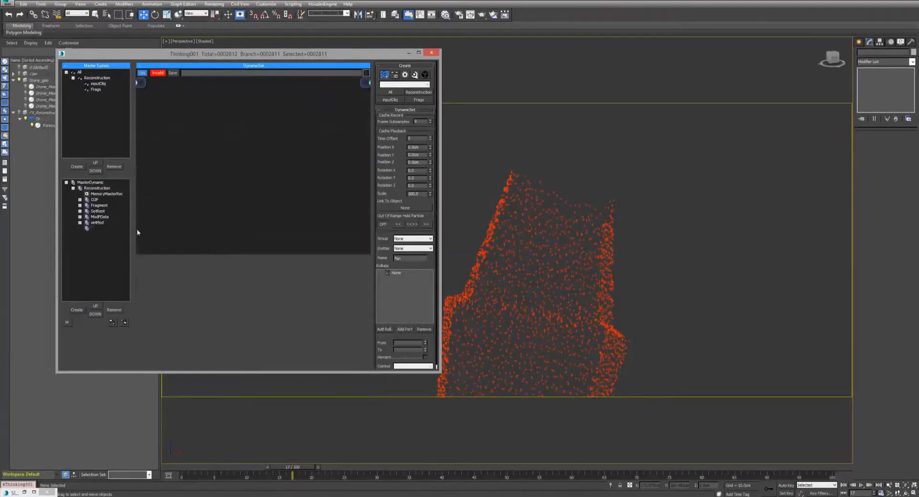
left_click_drag(443, 150, 455, 152)
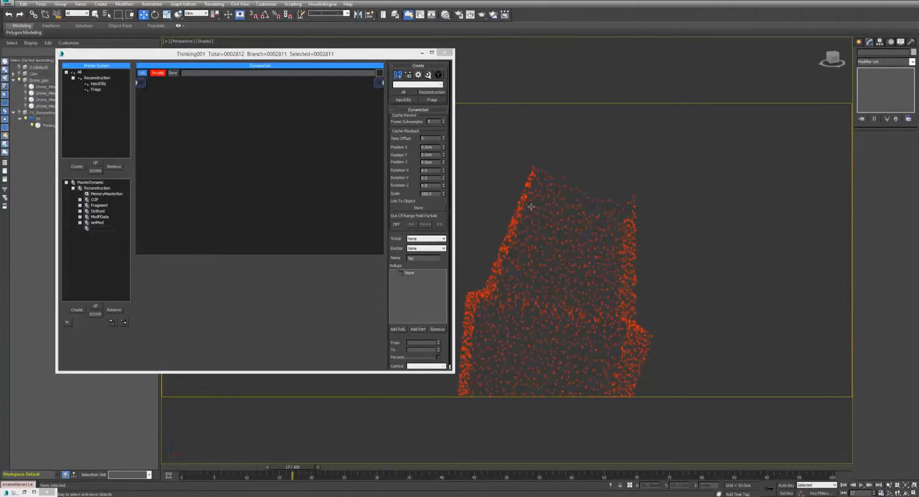
Step: Play the RECONSTRUCTION_CLAY.avi reference video, pause it and minimize the player
left_click(216, 495)
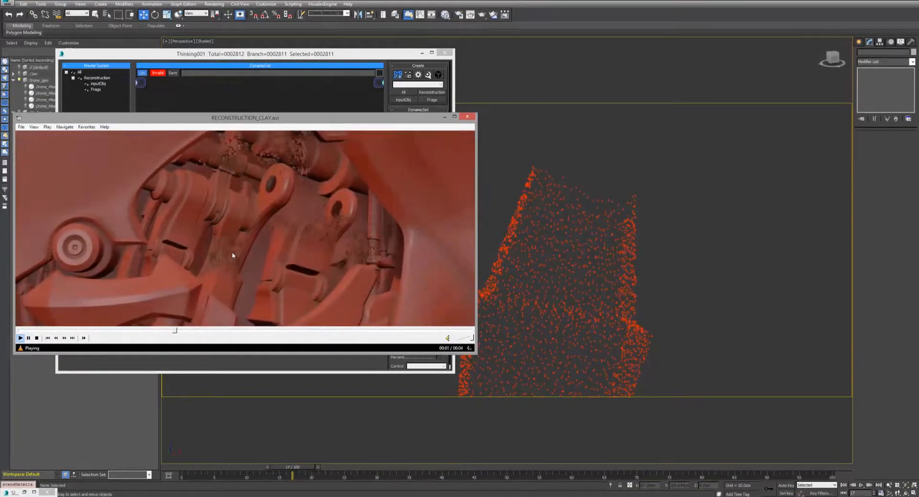
left_click(373, 156)
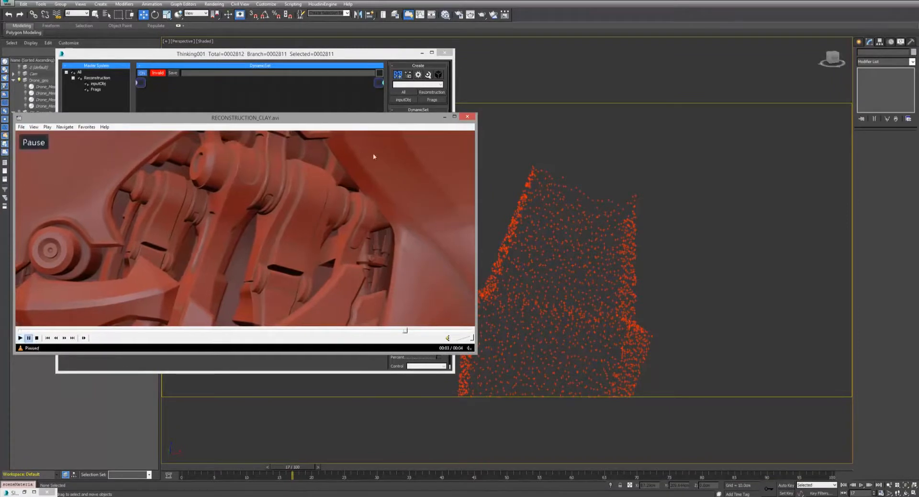
left_click(442, 117)
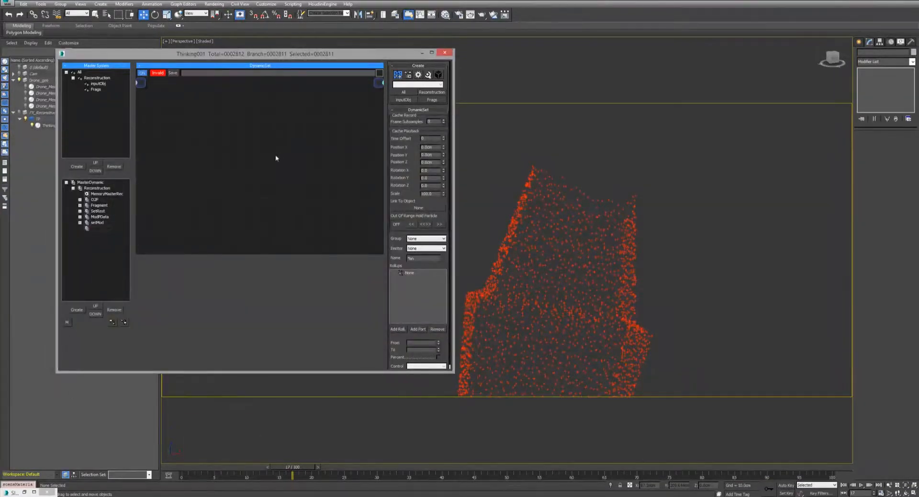
Step: Add a Frags group node to the new dynamic set and place it lower in the node area
right_click(116, 106)
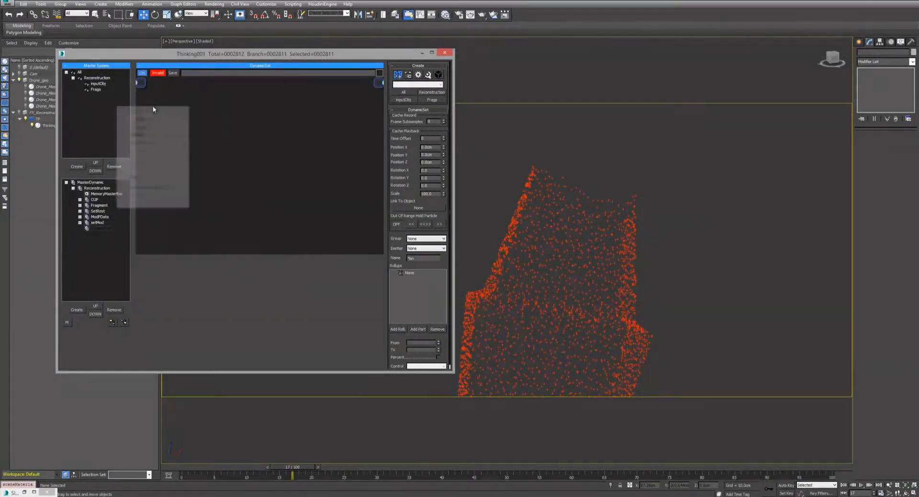
mouse_move(144, 108)
left_click(110, 134)
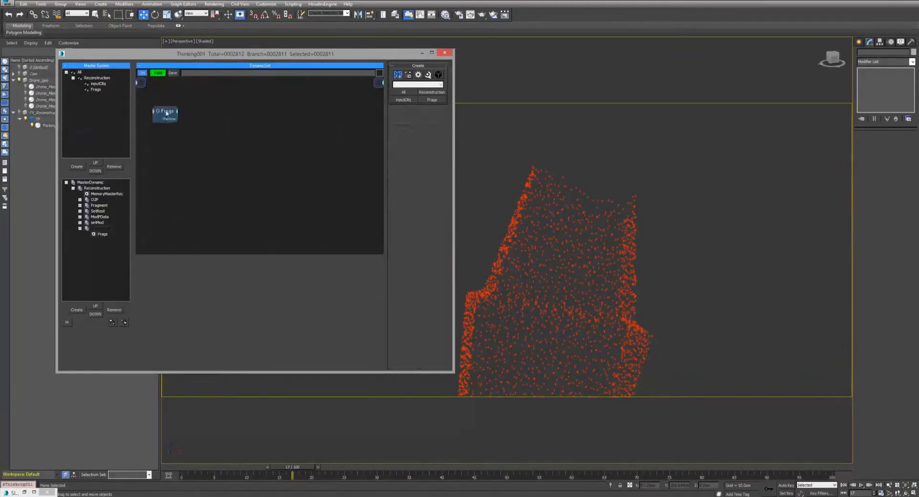
left_click_drag(165, 112, 168, 148)
Step: Add an EggTimer node beside Frags and connect the Frags particle output to its Particle input
right_click(231, 142)
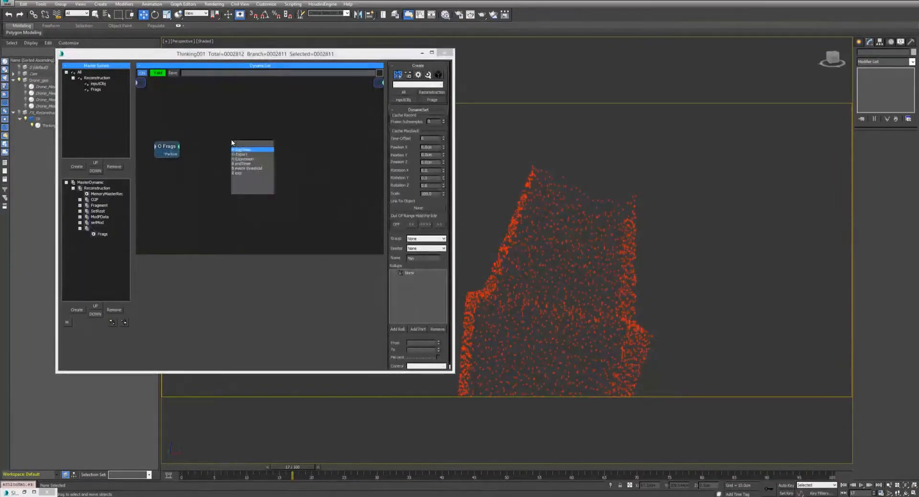
left_click(242, 150)
mouse_move(257, 139)
left_mouse_down()
mouse_move(223, 139)
mouse_move(242, 139)
left_mouse_up()
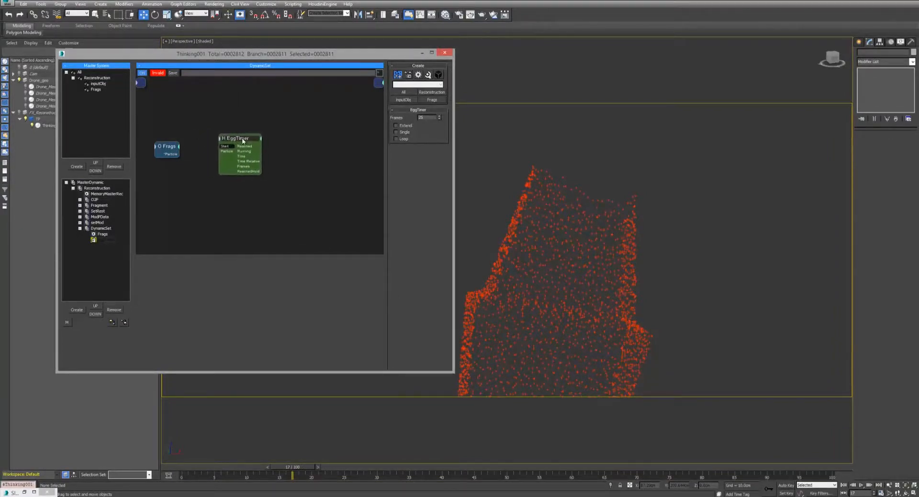
left_click(220, 139)
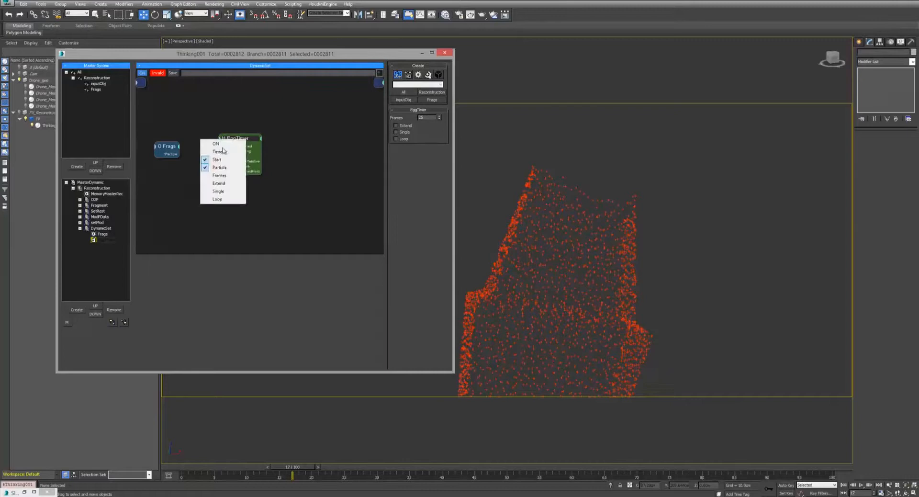
left_click(432, 117)
mouse_move(234, 138)
left_mouse_down()
mouse_move(233, 147)
mouse_move(231, 138)
left_mouse_up()
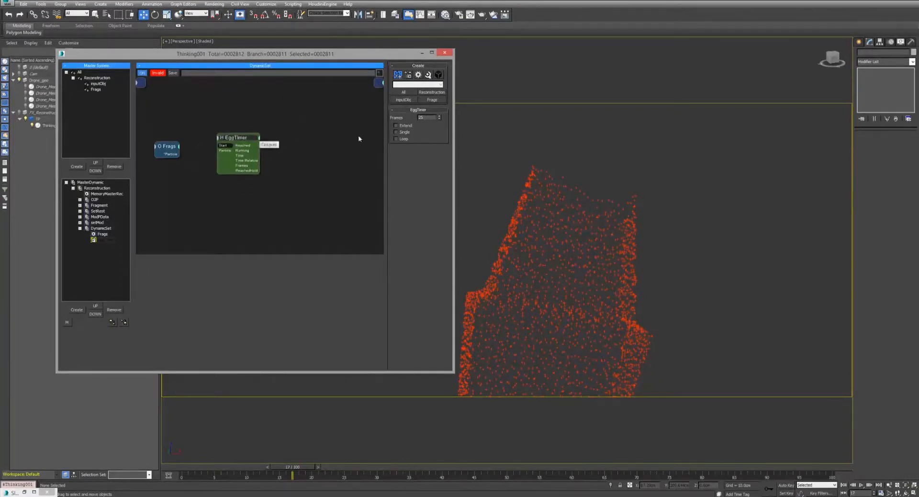
left_click_drag(178, 146, 236, 136)
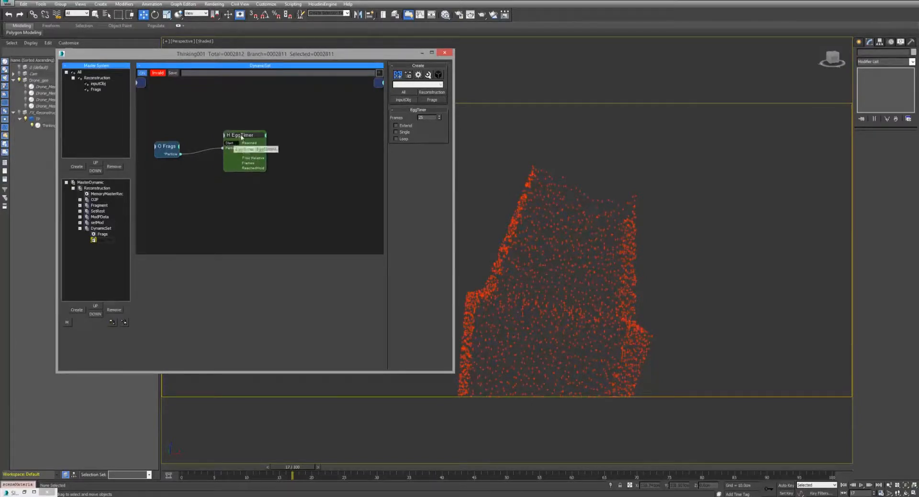
Step: Add a ParticleAge node, feed it the Frags particle output, and connect its Out to the EggTimer's Start input
left_click_drag(235, 143, 238, 148)
right_click(201, 124)
type("parti")
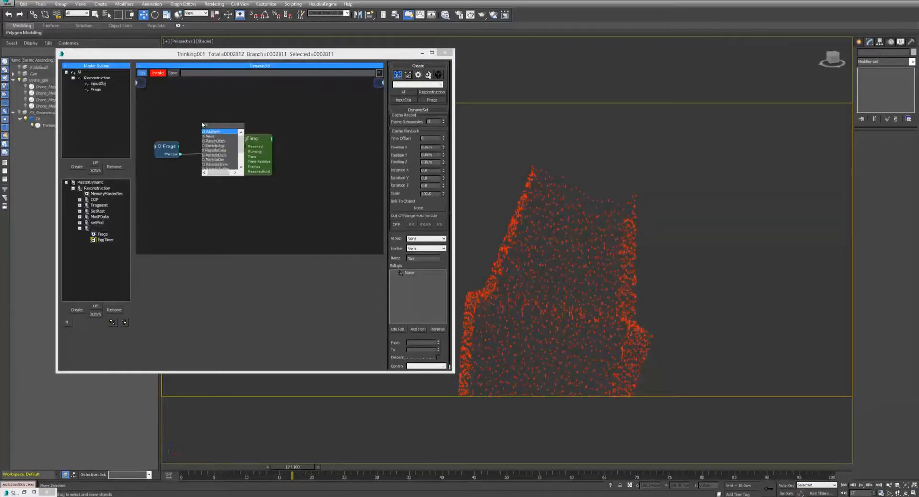
key("Return")
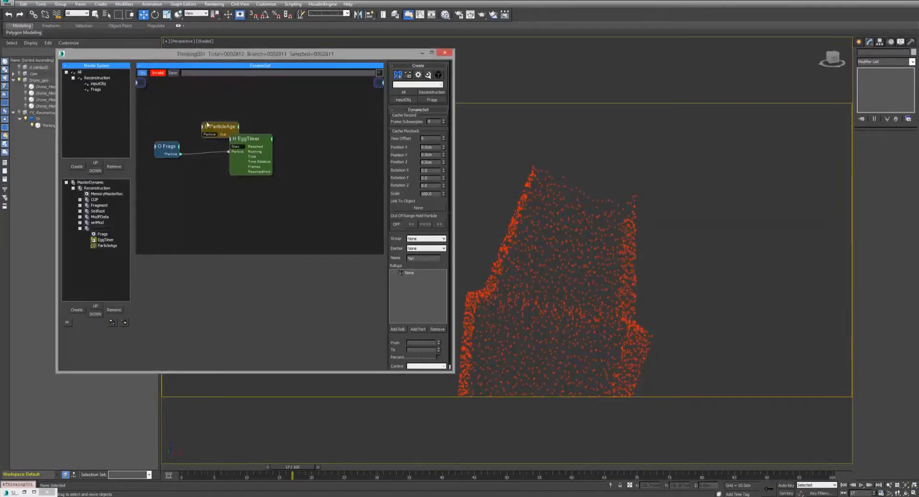
left_click_drag(208, 125, 181, 101)
left_click_drag(171, 146, 231, 146)
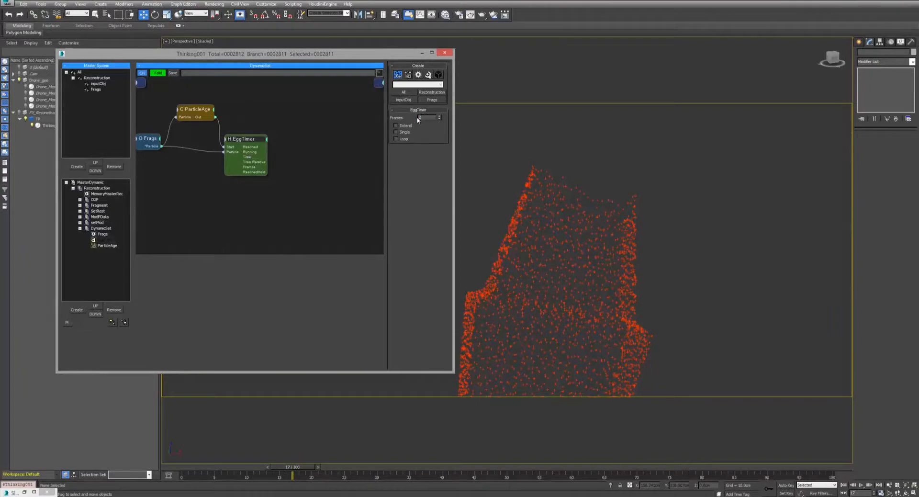
Step: Adjust the EggTimer's frame count and reposition its node with free space beside the Time Relative output
left_click_drag(259, 143, 266, 136)
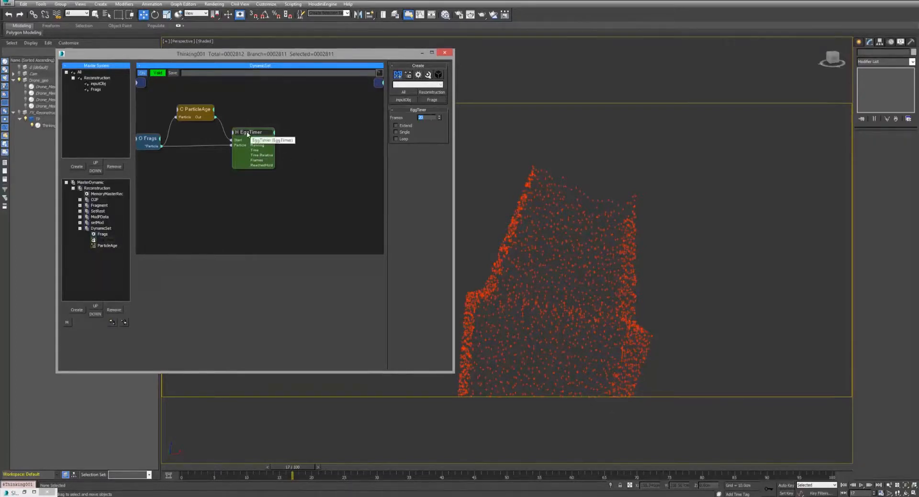
left_click_drag(252, 132, 249, 128)
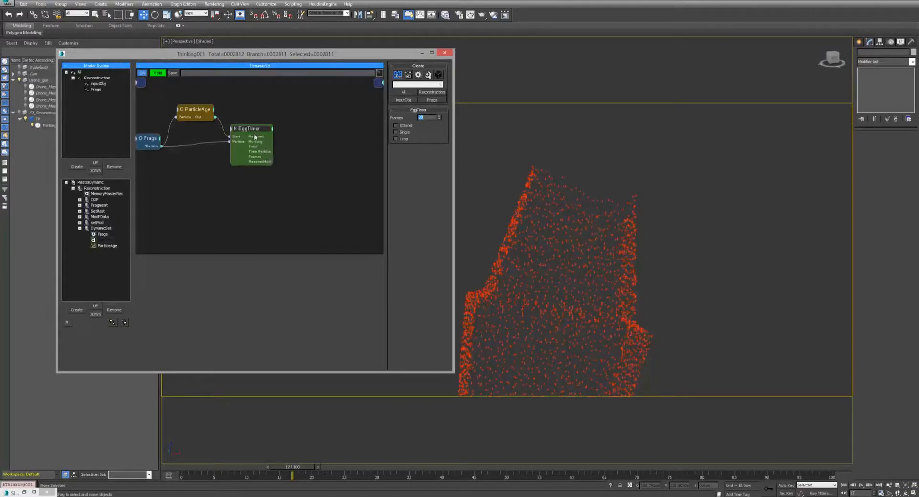
left_click_drag(253, 129, 254, 136)
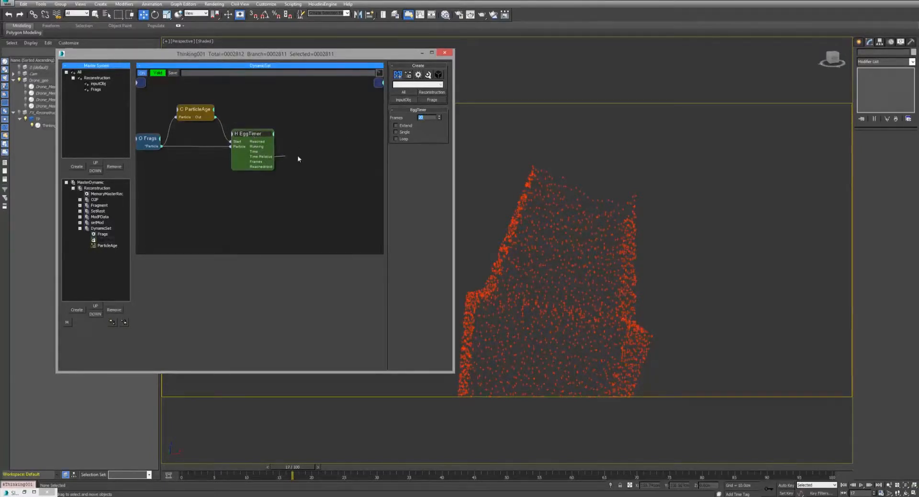
left_click_drag(296, 156, 261, 150)
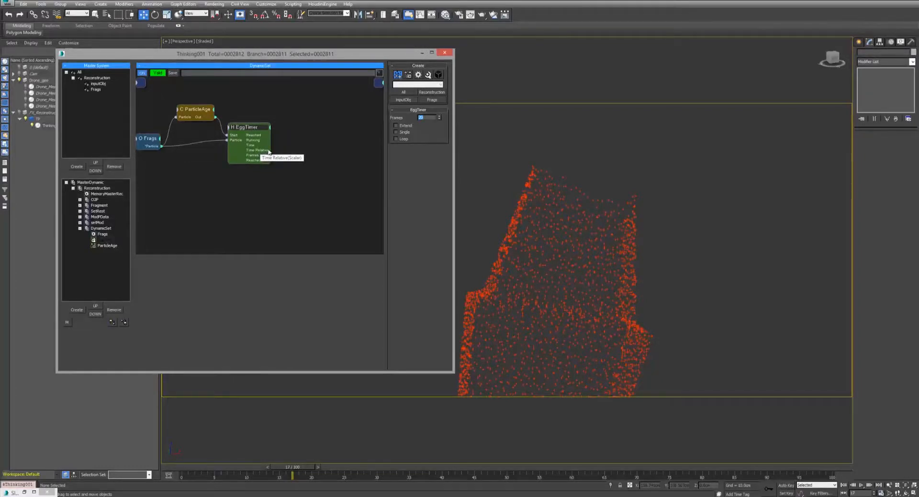
middle_click_drag(286, 150, 301, 145)
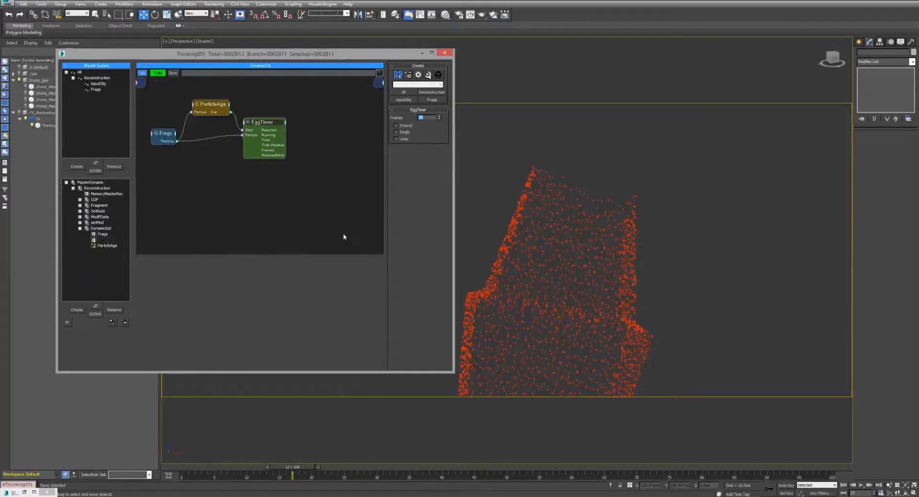
Step: Add a Memory node below the EggTimer and connect the Frags particle output to its Particle input
right_click(221, 183)
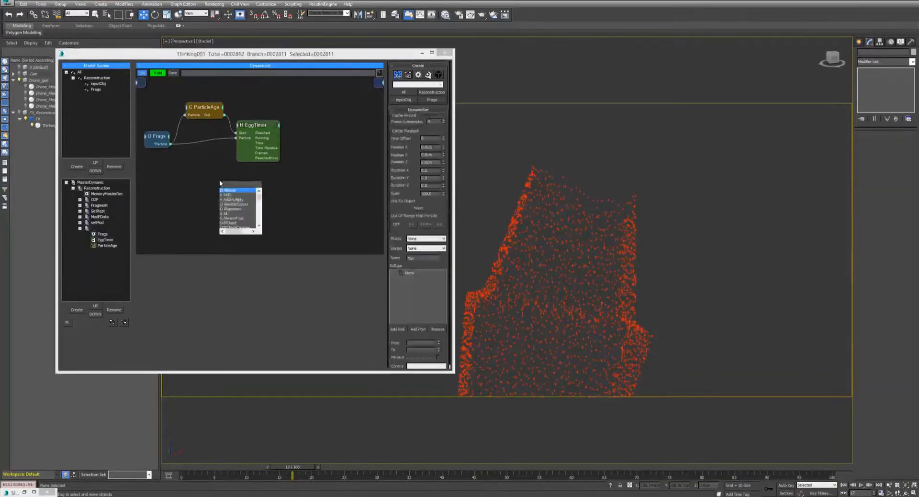
type("mem")
key("Return")
left_click(222, 185)
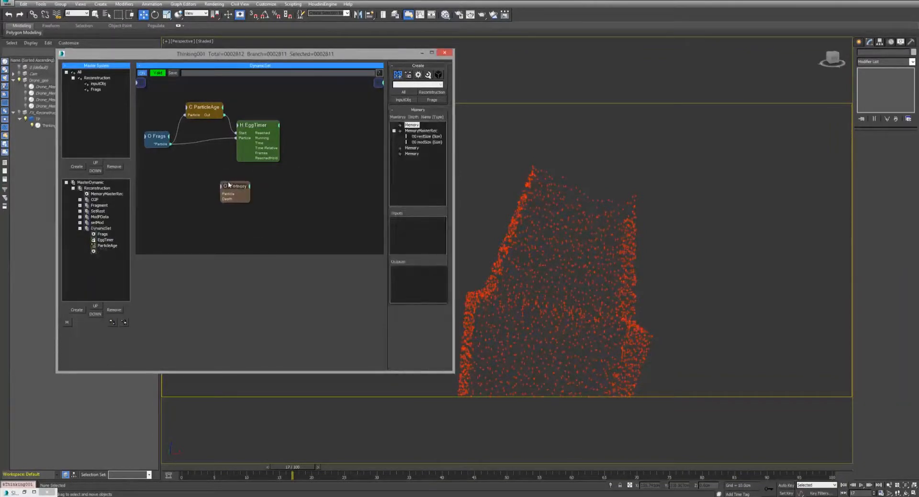
left_click_drag(171, 143, 226, 195)
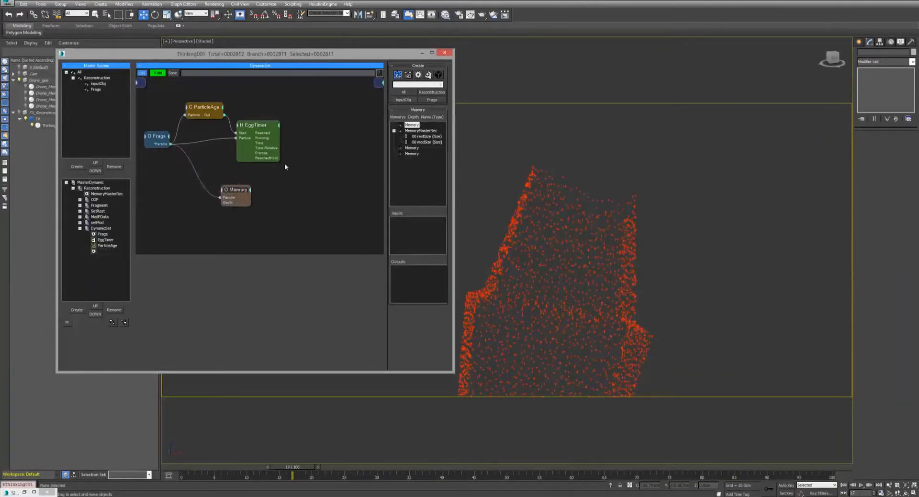
Step: Expose restSize and modSize from MemoryMasterRec as outputs of the new Memory node
left_click_drag(426, 136, 414, 266)
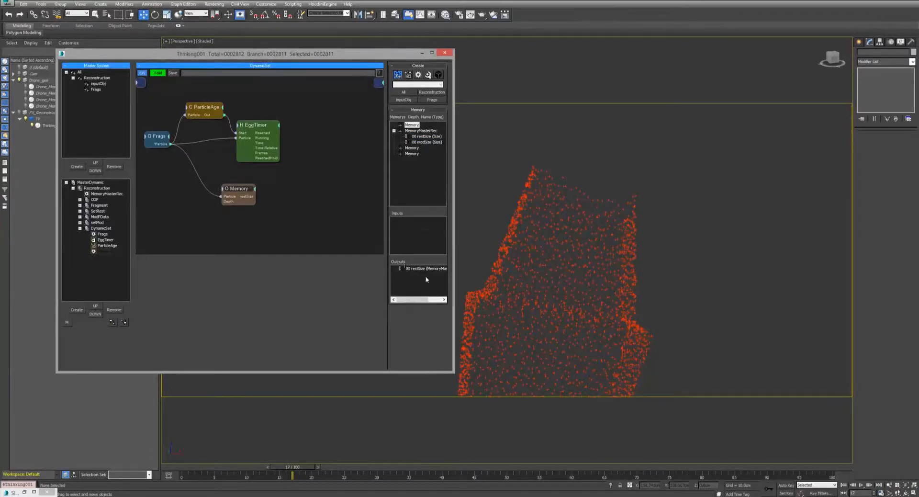
left_click_drag(428, 142, 415, 274)
middle_click_drag(292, 186, 254, 194)
left_click_drag(200, 199, 251, 187)
Step: Add a ParticleData operator node and connect the Frags particle output to its Particle input
middle_click_drag(335, 164, 312, 158)
double_click(333, 152)
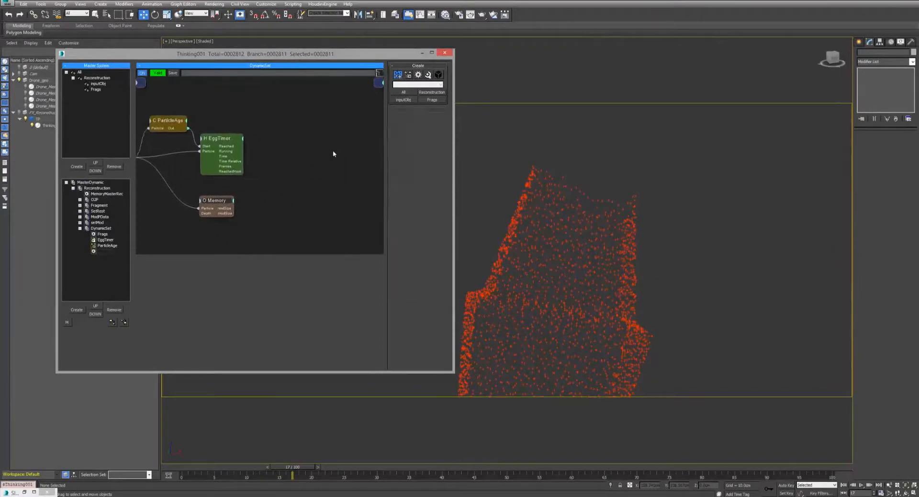
type("part")
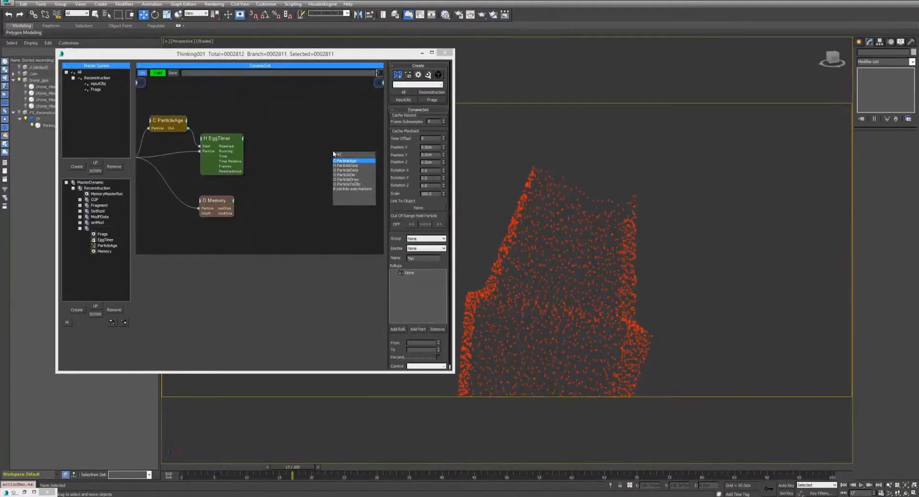
key("Down")
key("Down")
key("Return")
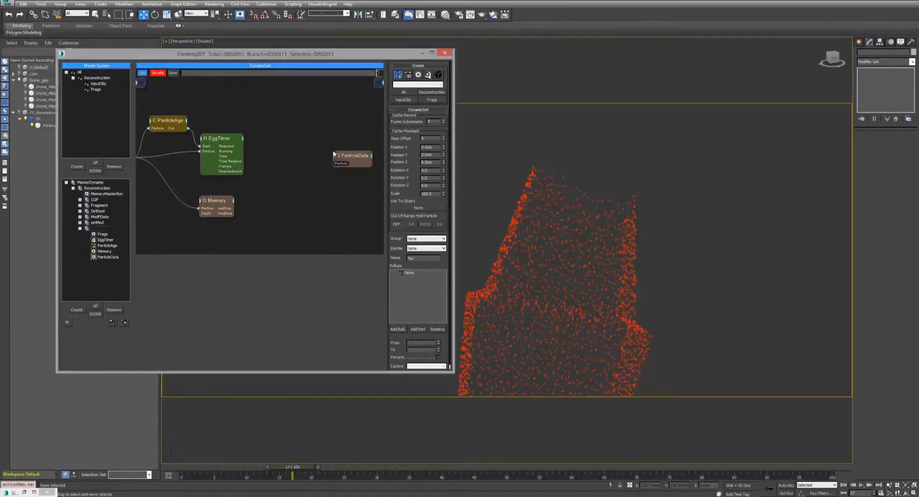
middle_click_drag(334, 143, 351, 139)
left_click_drag(379, 148, 162, 142)
Step: Move the ParticleData node well away from the EggTimer and Memory nodes and enable its Size input
middle_click_drag(238, 175, 183, 171)
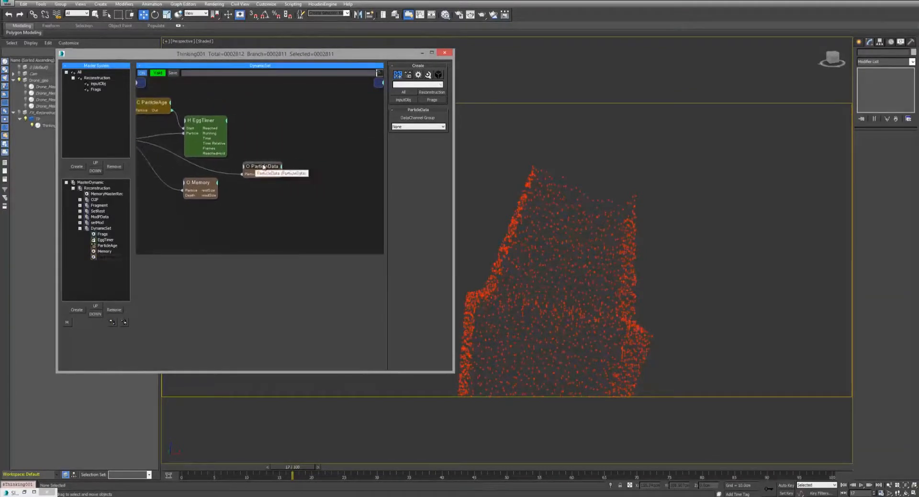
left_click_drag(262, 167, 352, 170)
left_click(331, 161)
left_click(323, 220)
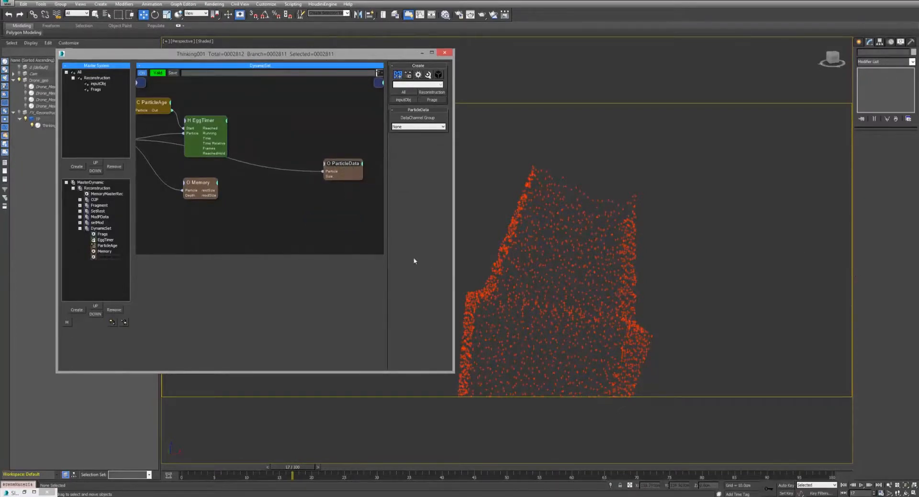
Step: Connect Memory's restSize output to ParticleData's Size input and play the animation to test it
left_click_drag(215, 192, 323, 176)
left_click(843, 484)
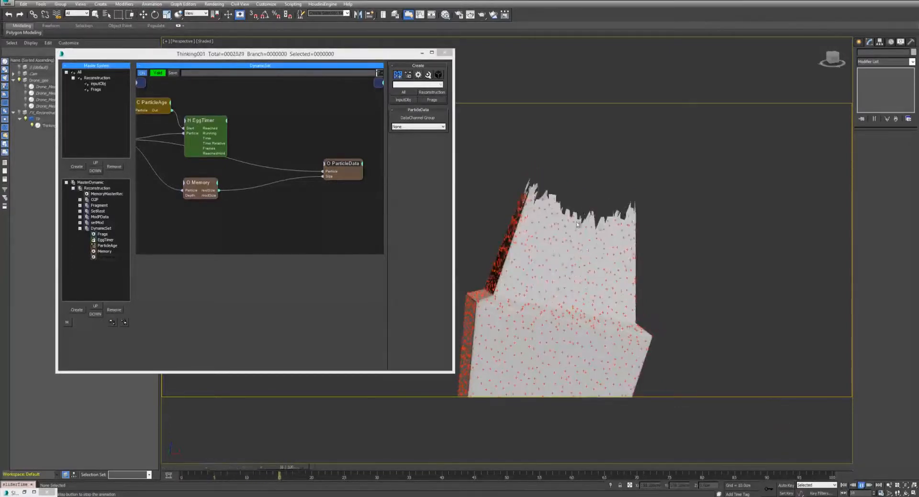
left_click(860, 486)
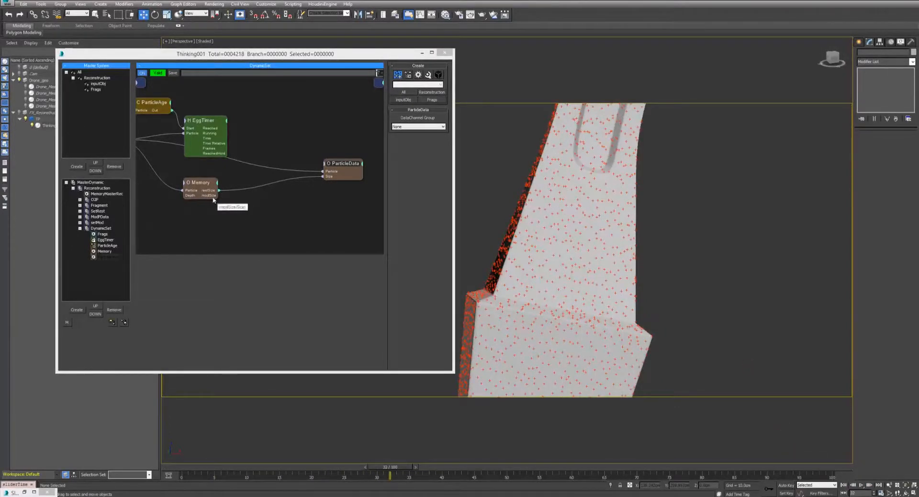
Step: Feed ParticleData's Size input from Memory's modSize output instead and replay the animation from the start
left_click_drag(328, 179, 218, 195)
left_click(843, 485)
left_click(861, 484)
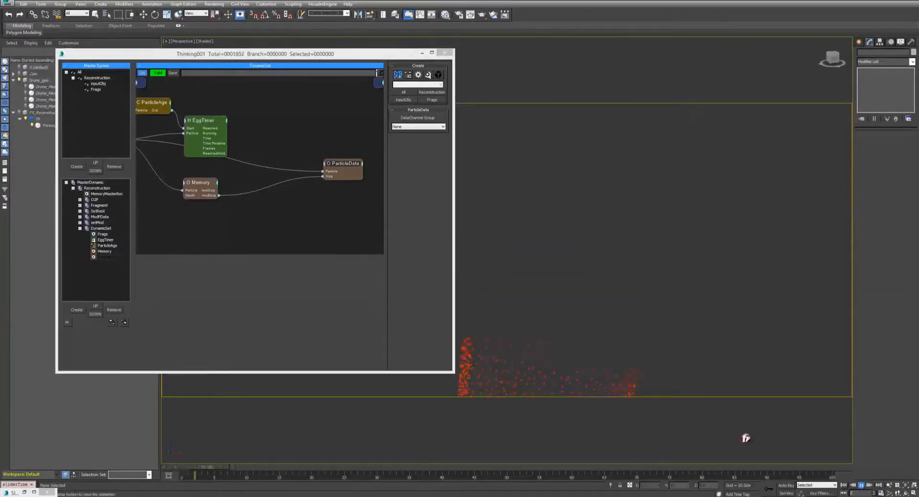
left_click(862, 484)
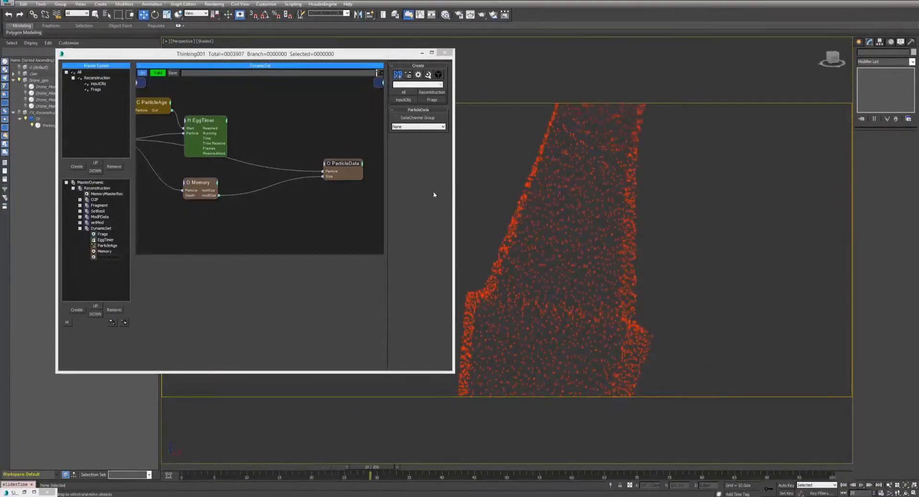
Step: Spread the Memory and ParticleData nodes apart and add an Expression helper node between them
middle_click_drag(307, 136, 285, 138)
left_click_drag(195, 185, 191, 198)
left_click_drag(325, 164, 342, 152)
middle_click_drag(246, 168, 276, 170)
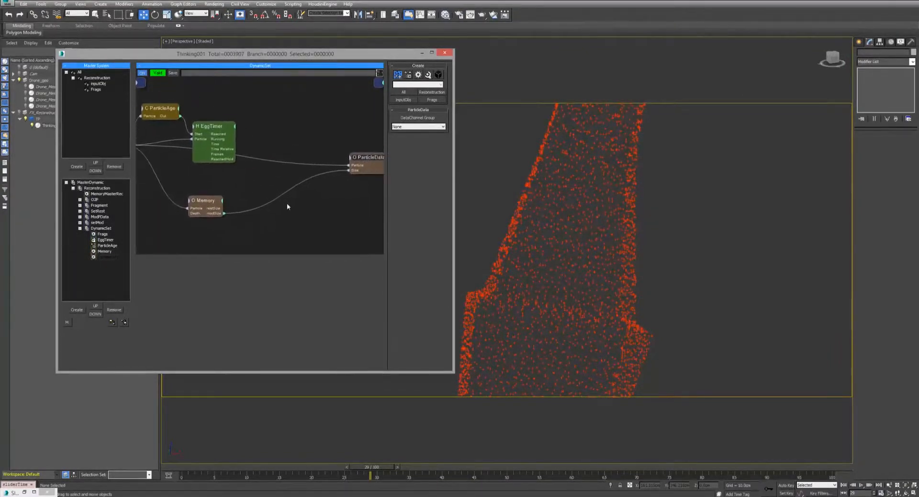
right_click(287, 205)
left_click(300, 218)
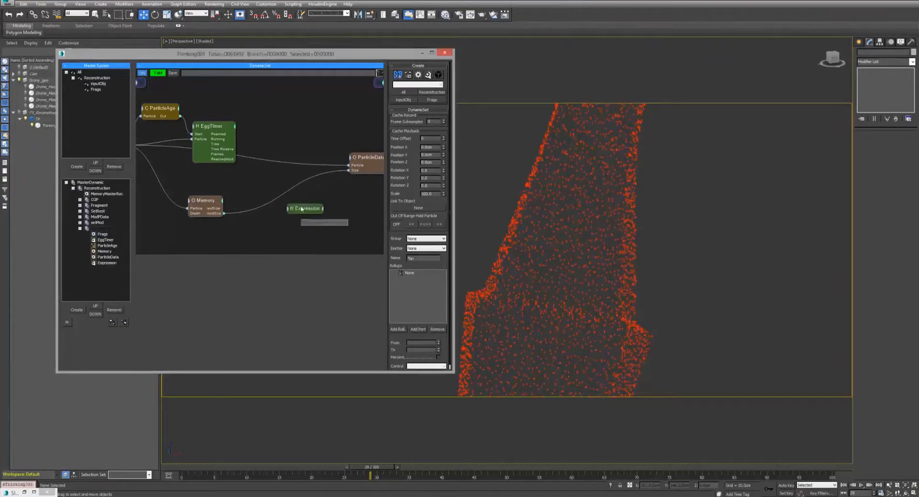
left_click_drag(302, 209, 297, 207)
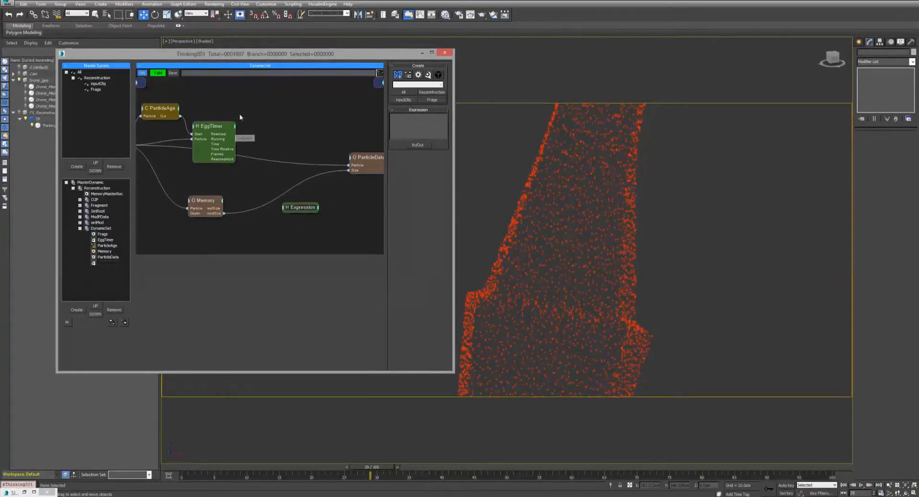
Step: Nudge the EggTimer slightly toward ParticleAge and shift the Expression node slightly away from Memory
middle_click_drag(240, 117, 280, 114)
left_click(274, 117)
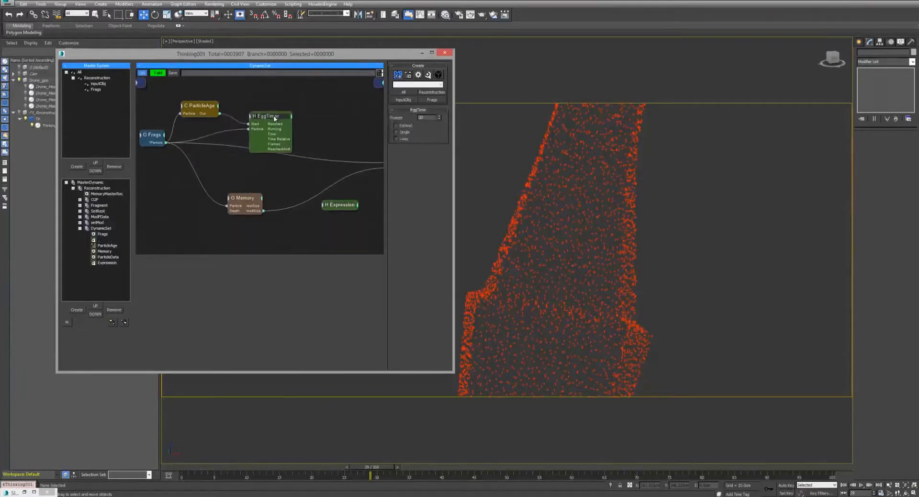
left_click_drag(267, 118, 265, 118)
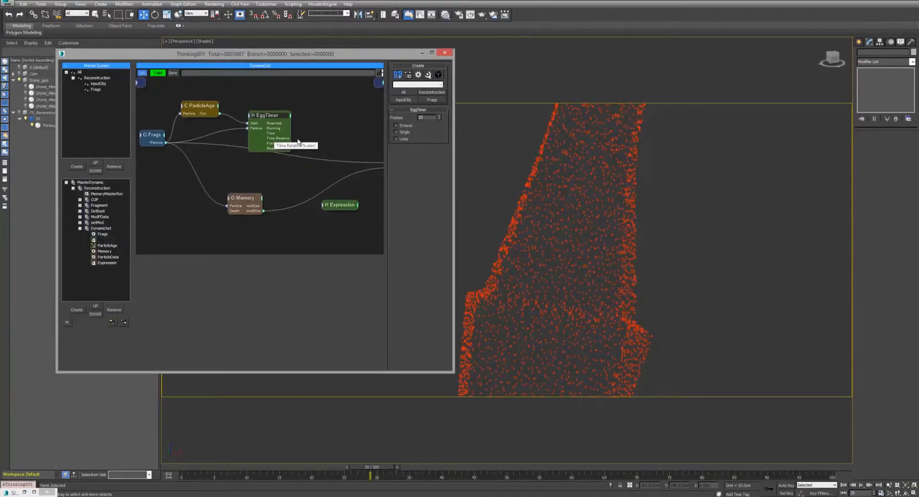
left_click_drag(277, 133, 275, 132)
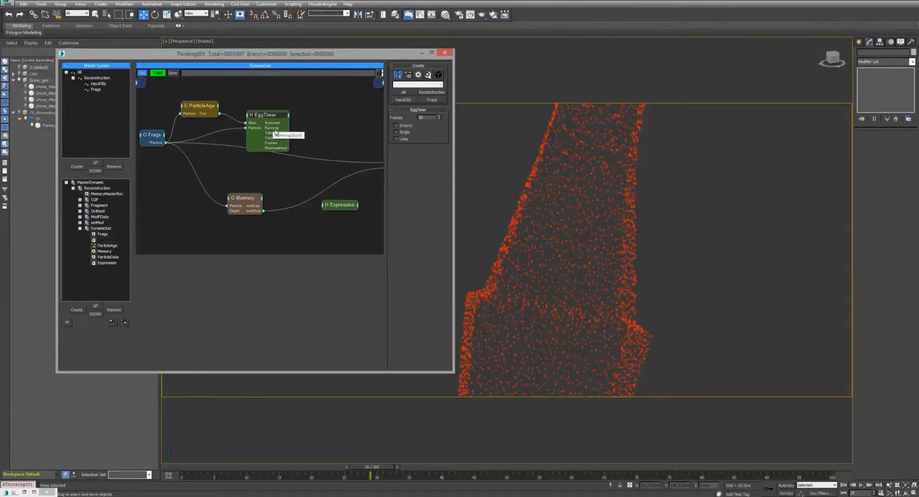
left_click(336, 203)
middle_click_drag(277, 183, 235, 179)
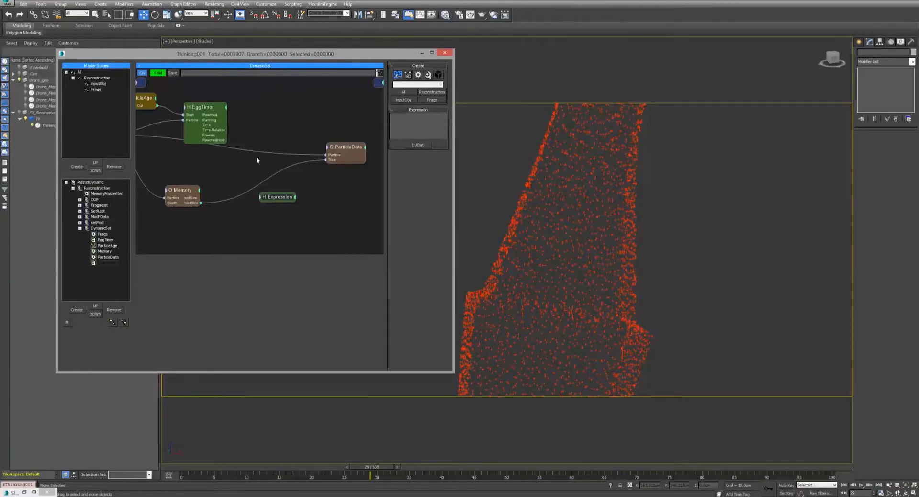
left_click_drag(278, 195, 282, 191)
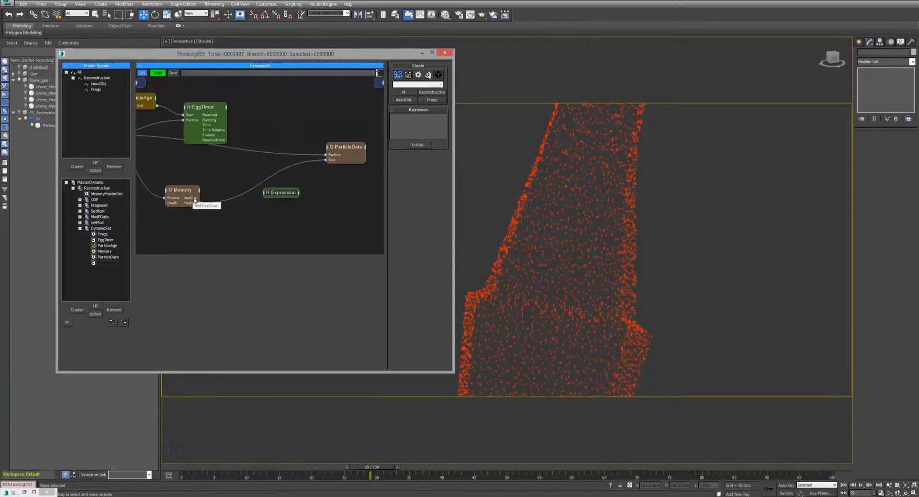
Step: Add two scalar inputs named s1 and s2 to the Expression node
left_click(419, 146)
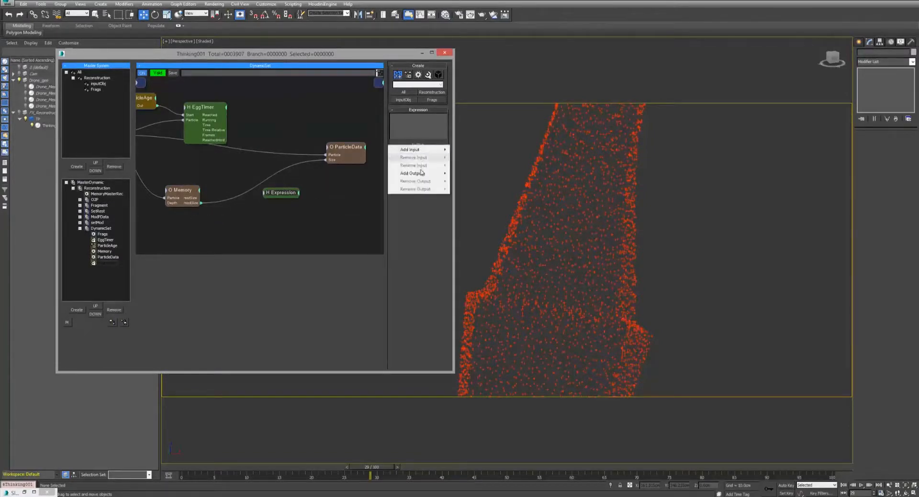
mouse_move(412, 149)
left_click(375, 149)
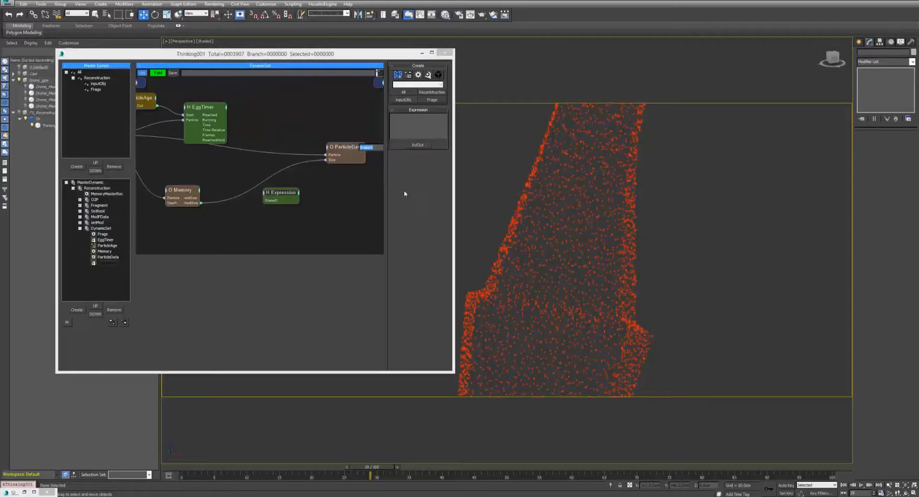
key("Return")
left_click(414, 149)
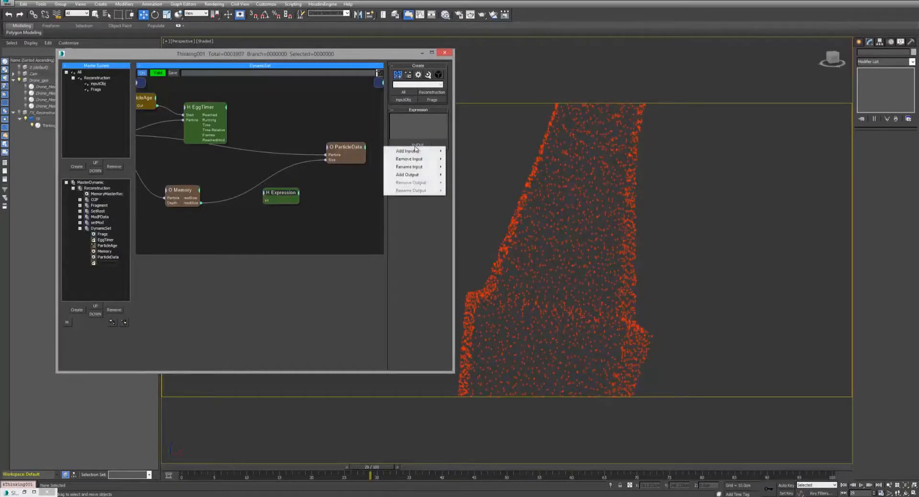
mouse_move(414, 150)
left_click(368, 149)
type("x2")
key("Return")
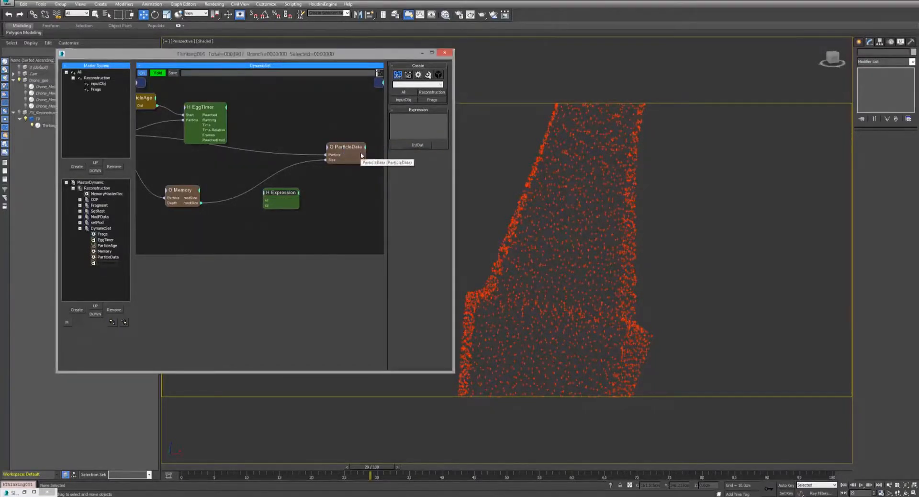
Step: Add a scalar output named s3 to the Expression node
left_click(417, 144)
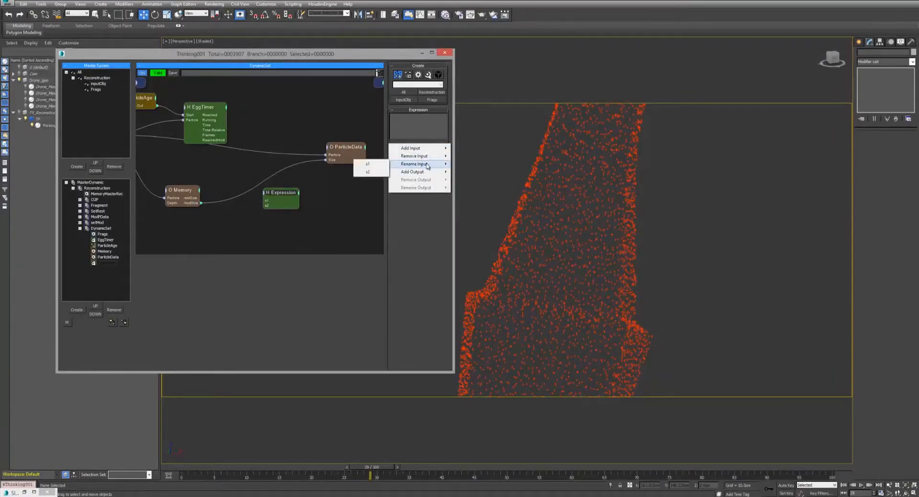
mouse_move(424, 171)
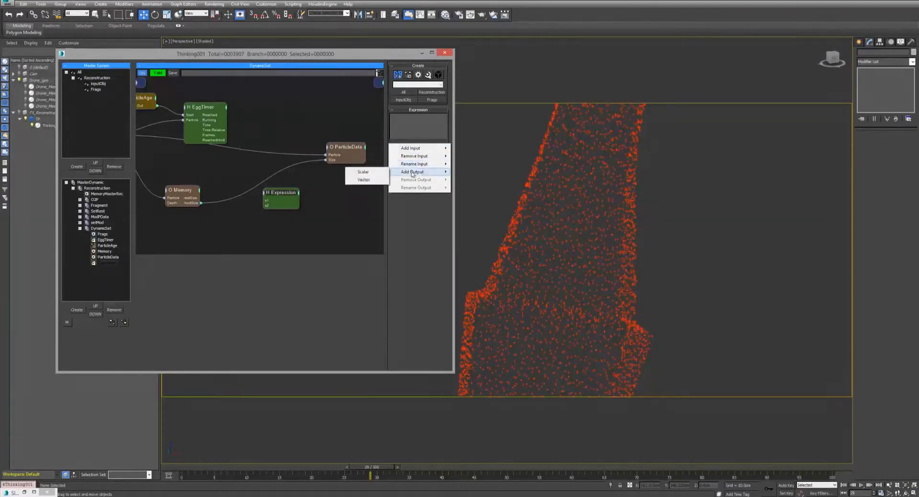
left_click(367, 172)
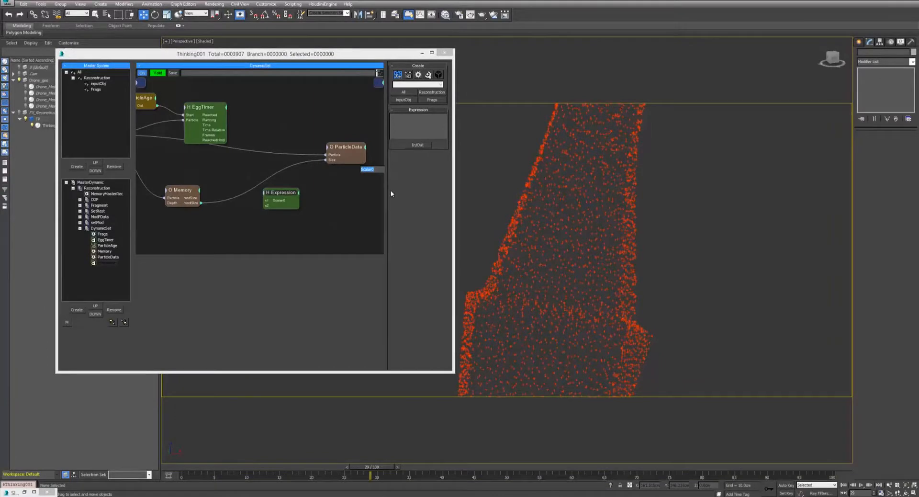
type("s3")
key("Return")
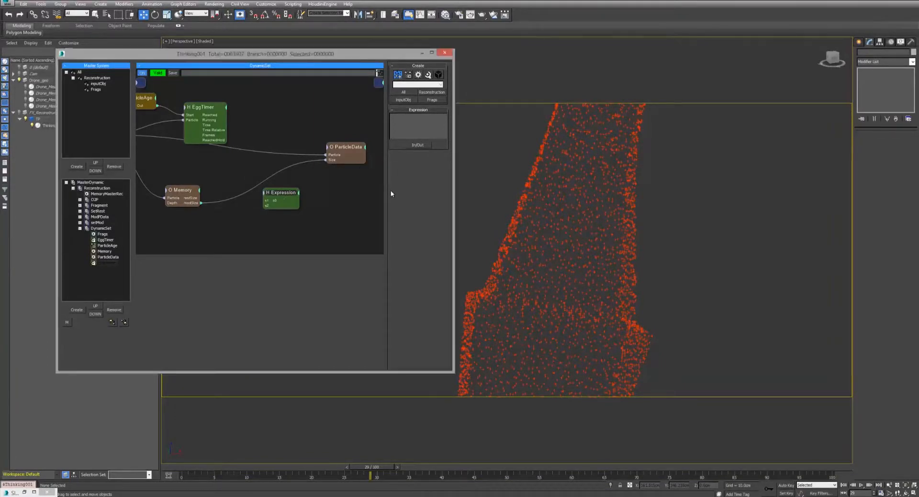
Step: Connect Memory's restSize and modSize outputs to the Expression's s1 and s2 inputs, and disconnect modSize from ParticleData's Size
left_click_drag(284, 194, 294, 193)
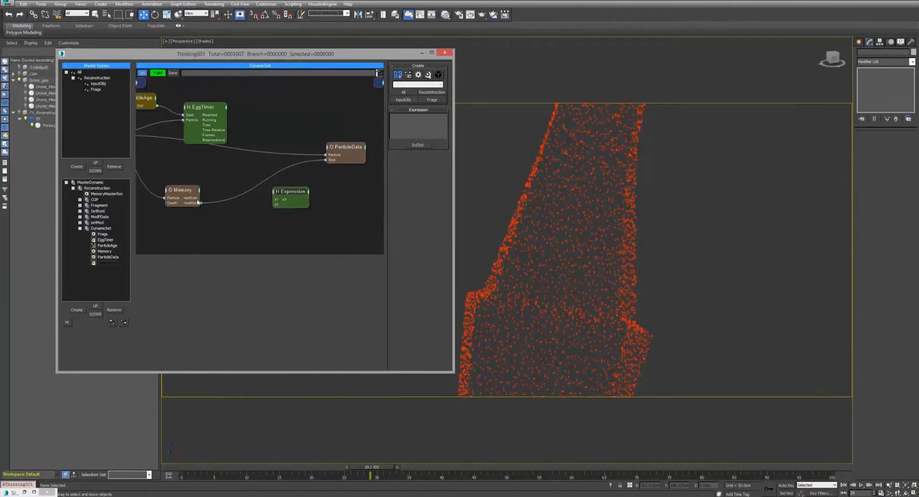
left_click_drag(200, 203, 285, 203)
left_click_drag(201, 203, 291, 196)
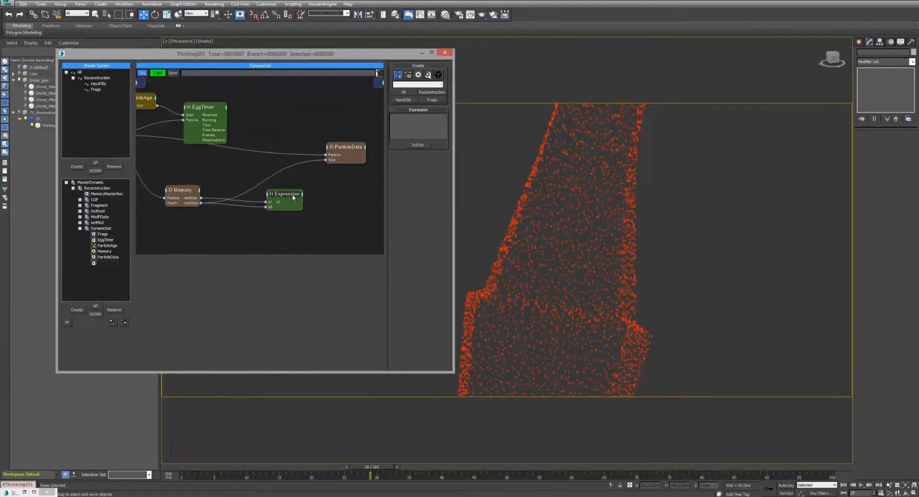
left_click_drag(328, 160, 281, 187)
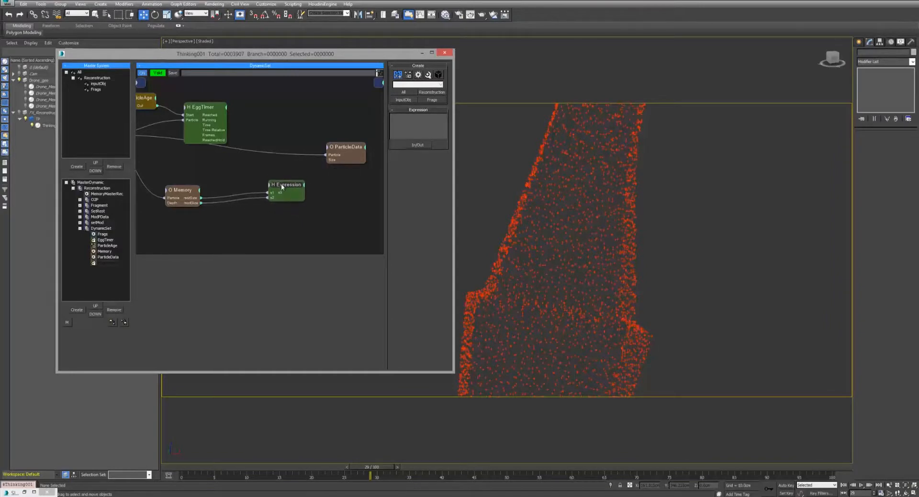
Step: Add a third scalar input to the Expression node and feed it the EggTimer's Time Relative output
left_click(416, 145)
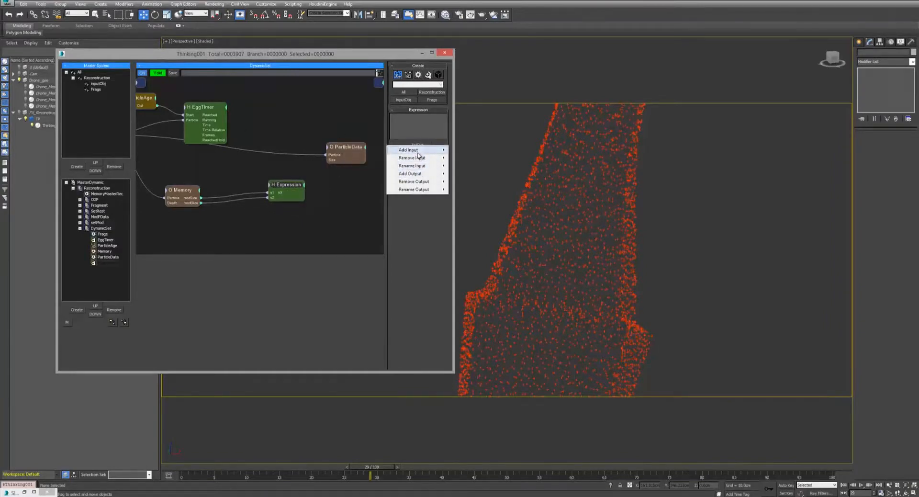
left_click(364, 153)
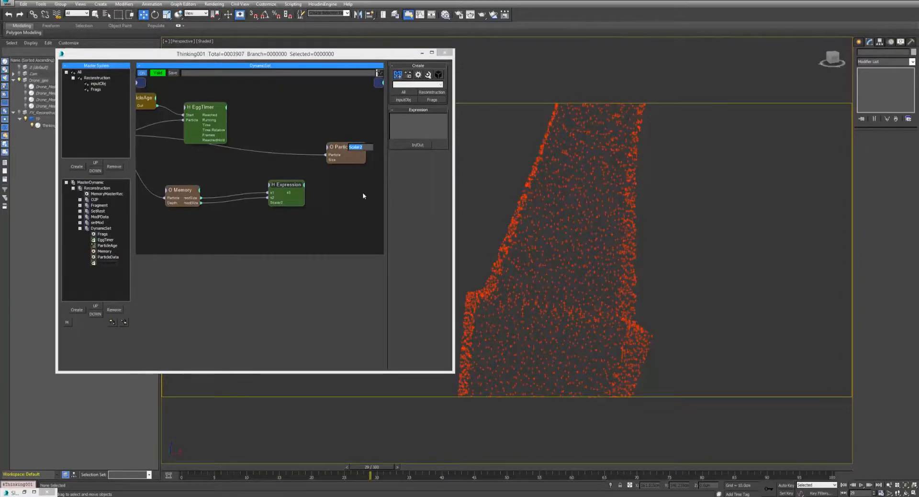
type("Size")
key("Return")
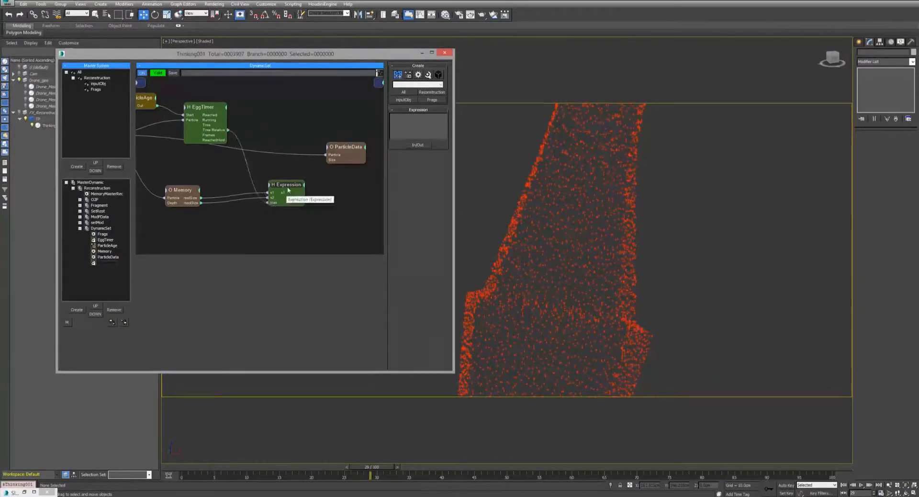
Step: Rename the Expression node to Interpolate Exp and reposition it alongside the Memory node
left_click_drag(291, 199, 281, 201)
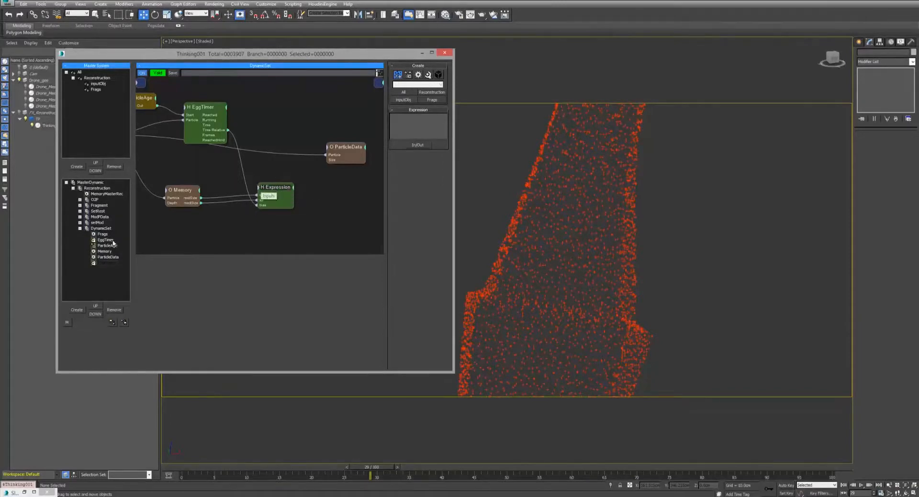
left_click(106, 263)
key("Return")
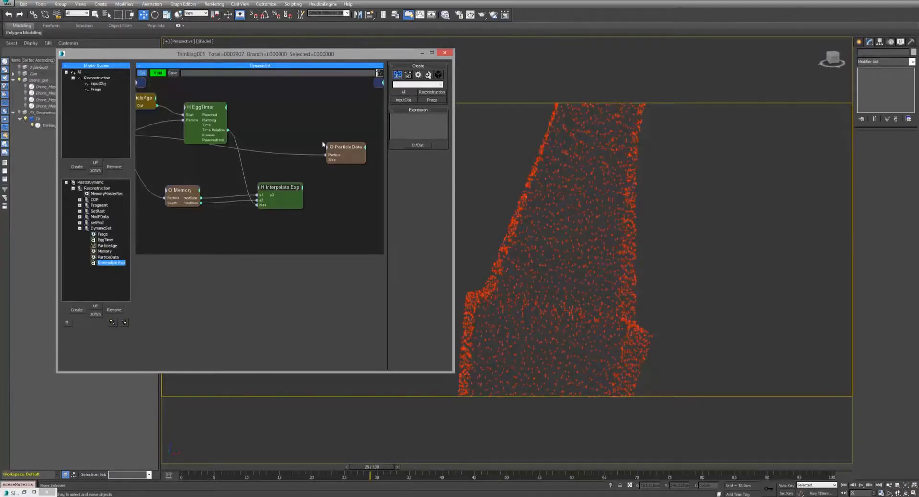
left_click(288, 188)
left_click_drag(283, 190, 275, 194)
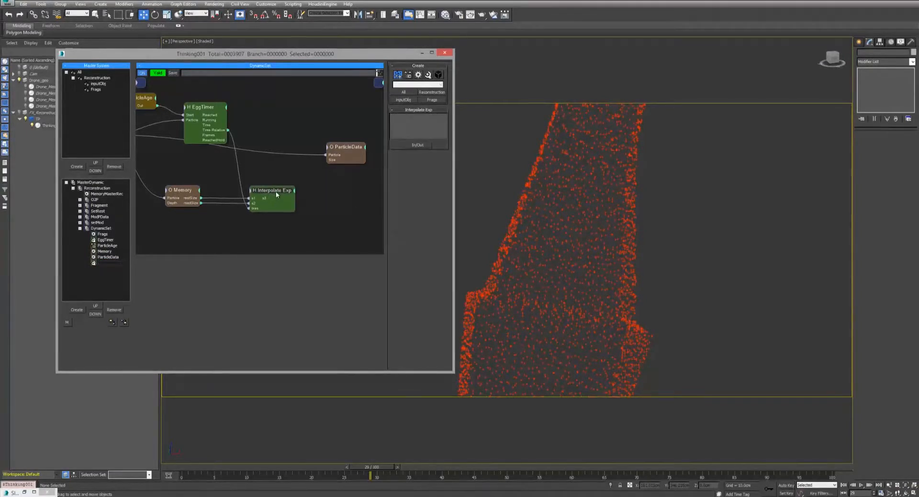
left_click(194, 196)
left_click_drag(193, 197, 193, 201)
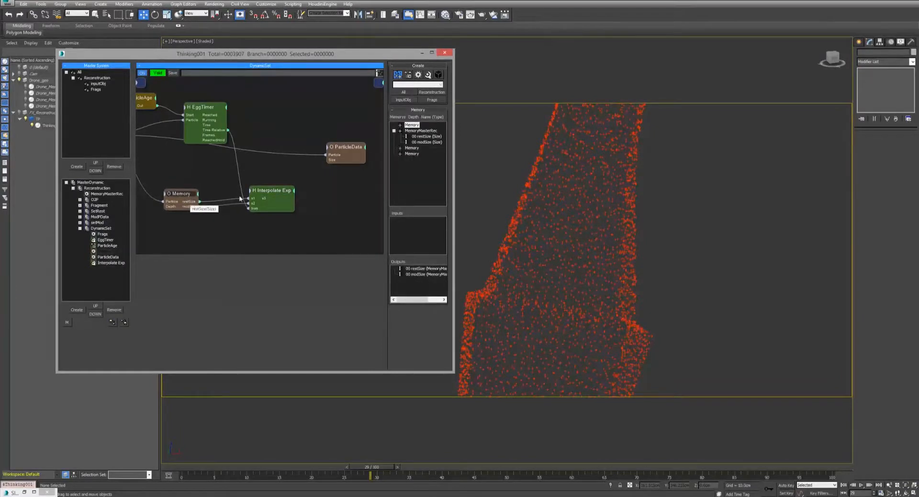
Step: Set the Interpolate Exp formula to (s1*bias)+(s2*(1-bias)) and connect its s3 output to ParticleData's Size
left_click(278, 190)
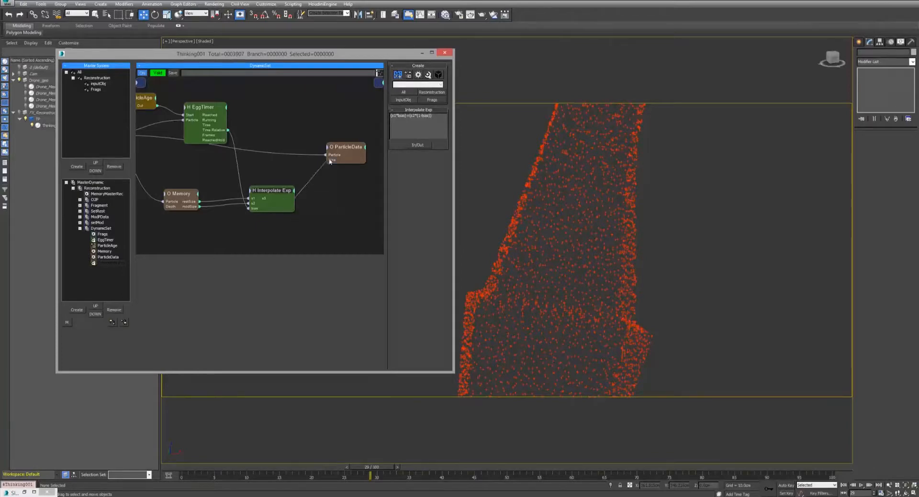
left_click_drag(330, 161, 330, 161)
left_click_drag(191, 468, 337, 471)
middle_click_drag(571, 216, 583, 183)
middle_click_drag(268, 134, 328, 152)
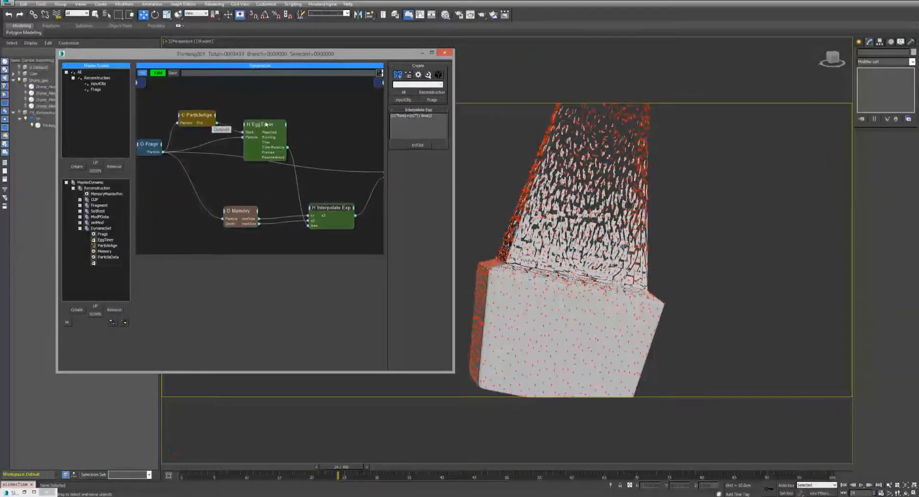
Step: Set the Frags group's particle display type from Ticks to None so only the fragment meshes are drawn
left_click(263, 138)
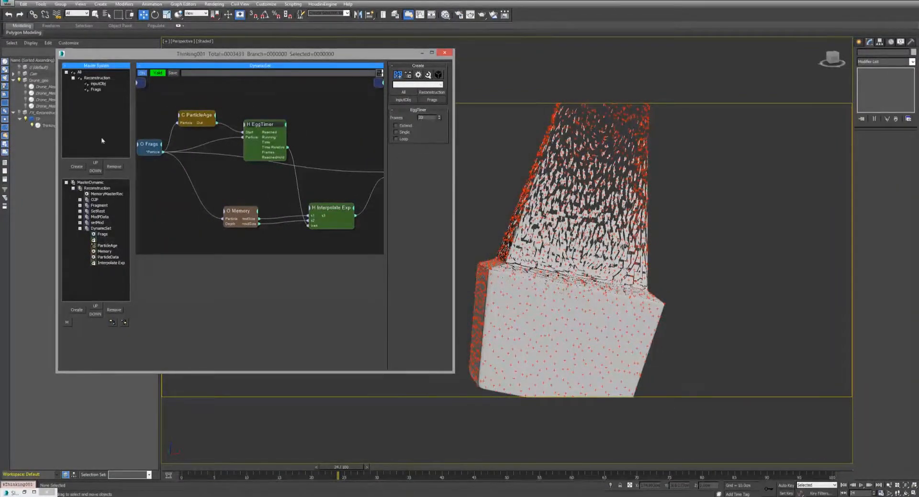
left_click(95, 89)
left_click(406, 83)
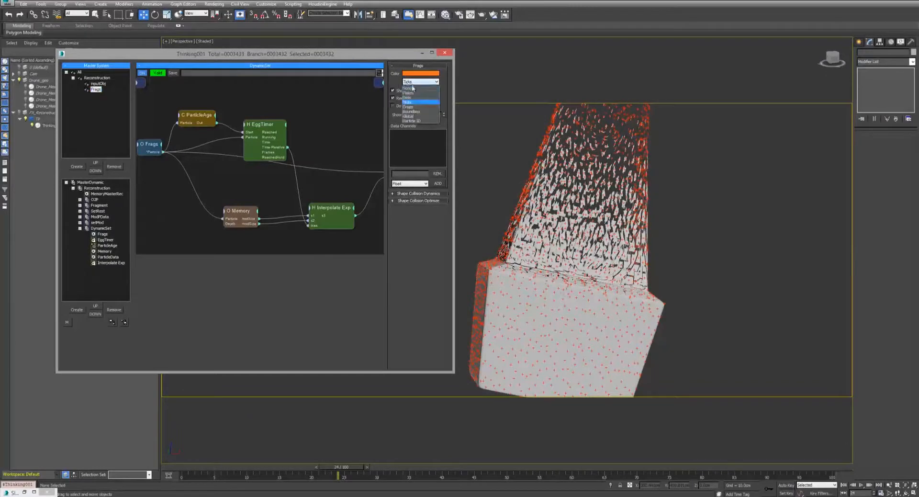
left_click(408, 88)
scroll(550, 194, "down", 5)
scroll(553, 194, "up", 2)
middle_click_drag(553, 193, 547, 266)
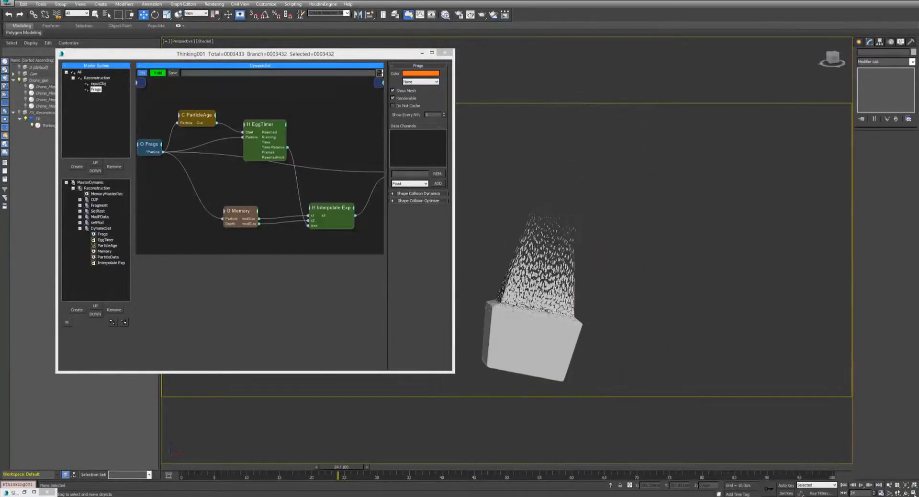
Step: Play the simulation from the first frame to check how the fragments change size
left_click(844, 485)
left_click(861, 485)
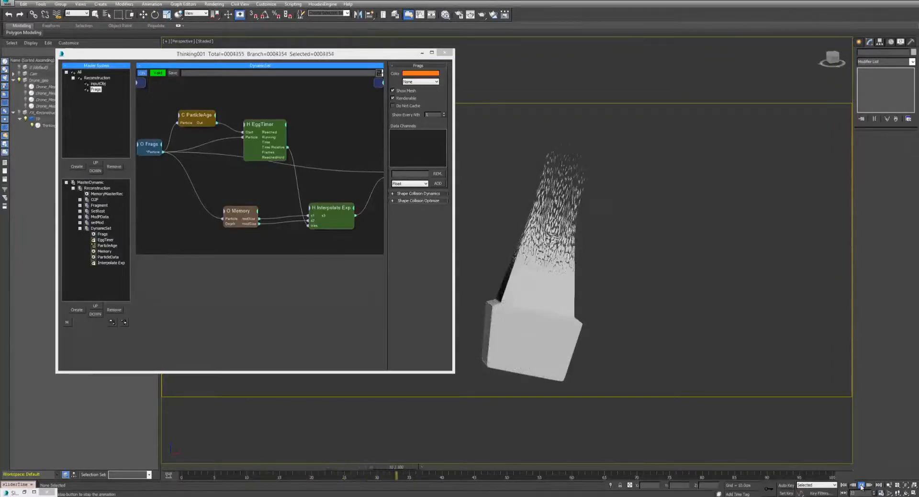
left_click(861, 485)
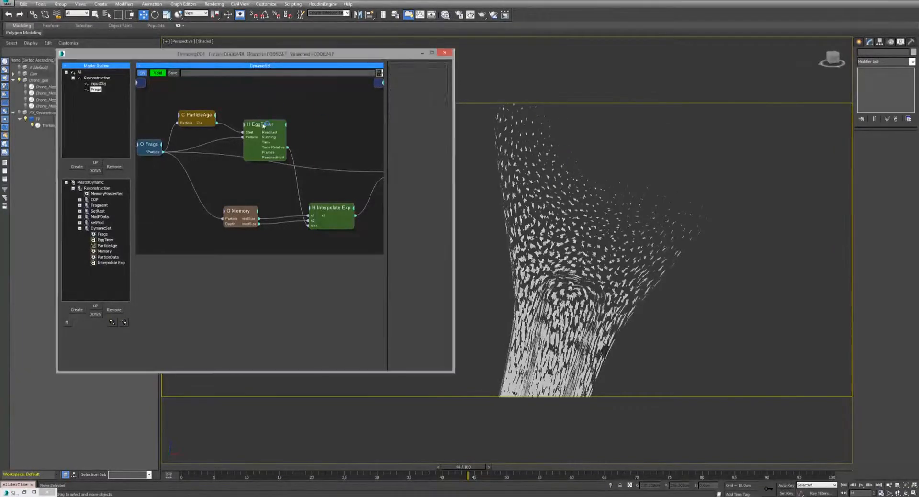
Step: Shorten the EggTimer's Frames duration and replay the simulation from the start
left_click_drag(275, 124, 290, 117)
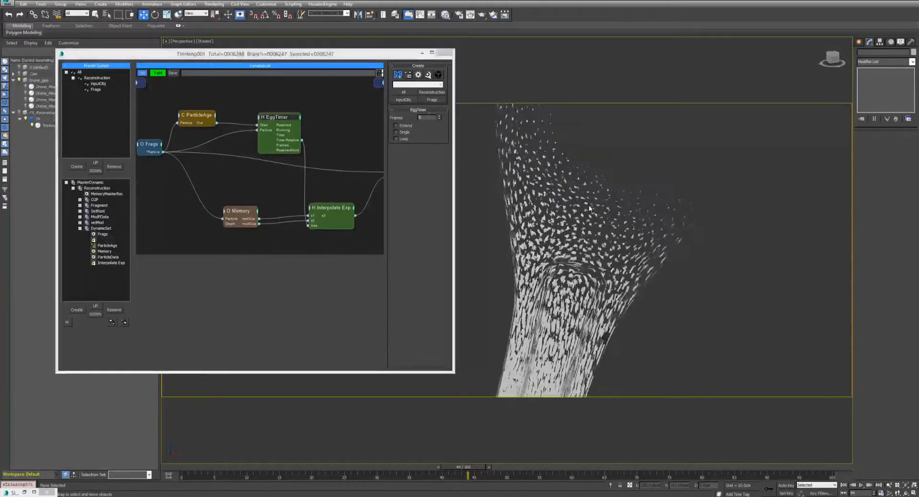
left_click(843, 485)
left_click(860, 485)
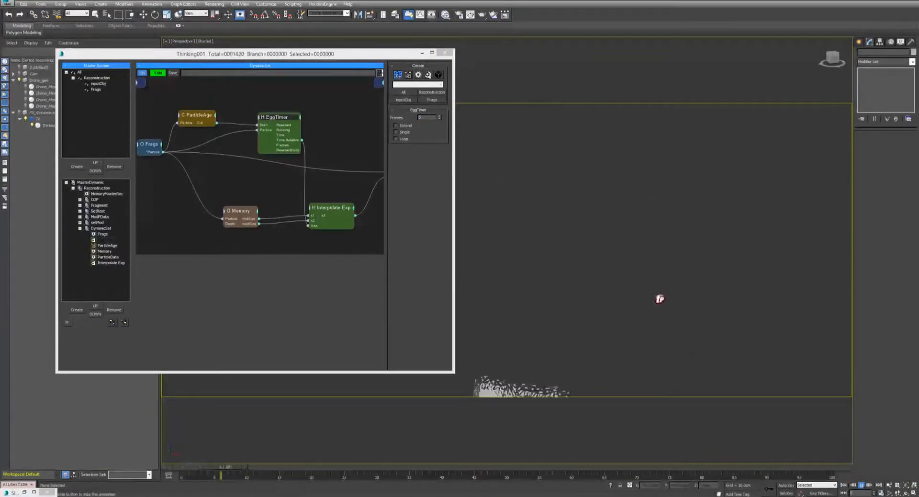
left_click(861, 484)
Step: Fine-tune the EggTimer's Frames value and replay the reconstruction from the first frame
left_click(431, 119)
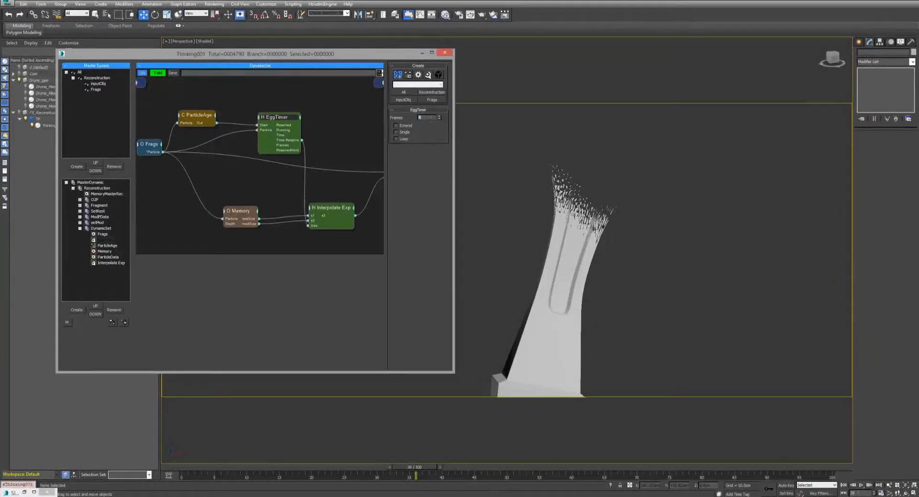
left_click(843, 484)
left_click(861, 485)
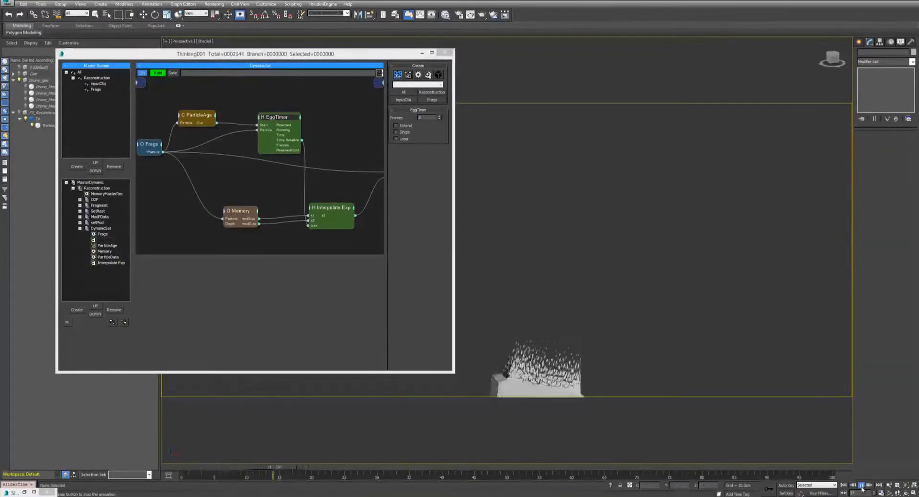
left_click(862, 488)
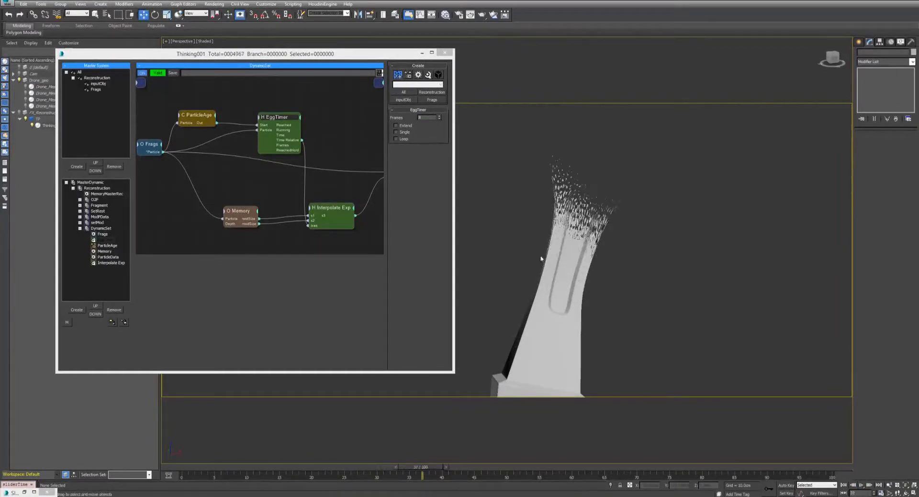
Step: Move ParticleData and Interpolate Exp away from EggTimer to make room in the DynamicSet graph
middle_click_drag(310, 136, 225, 144)
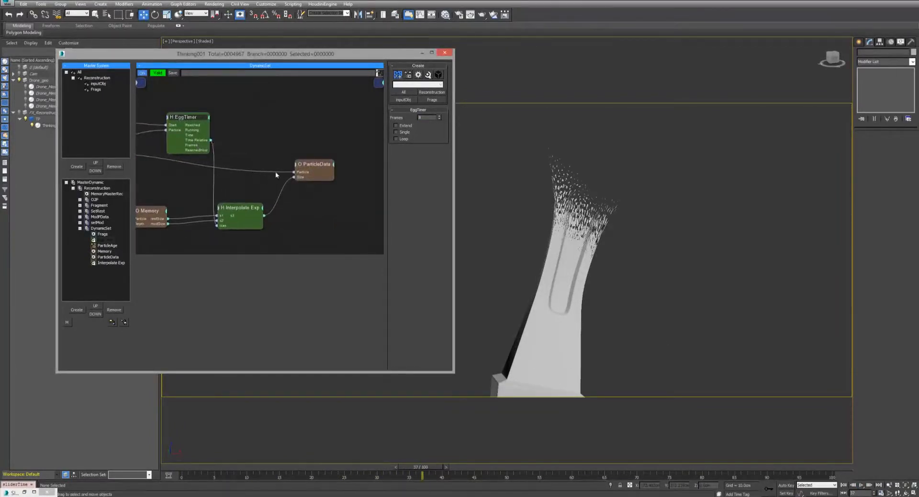
left_click_drag(312, 165, 335, 159)
left_click_drag(239, 207, 280, 204)
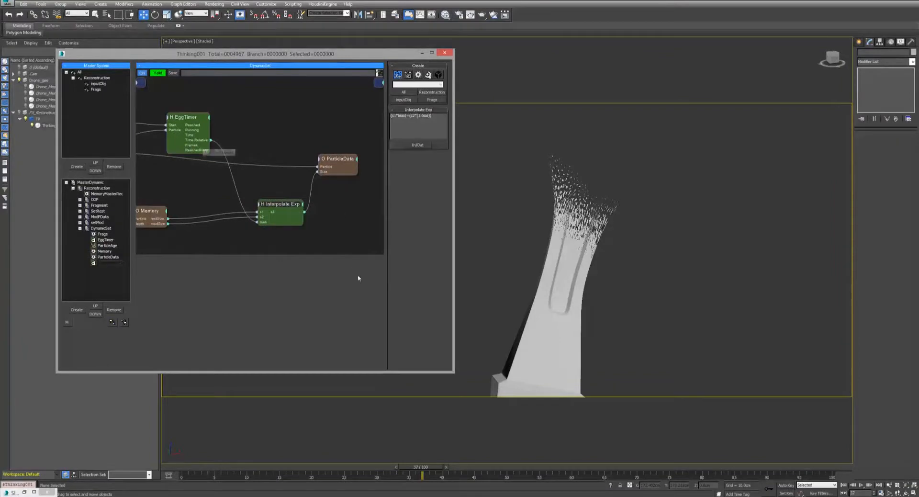
middle_click_drag(565, 174, 572, 187)
scroll(572, 187, "up", 5)
scroll(629, 125, "down", 3)
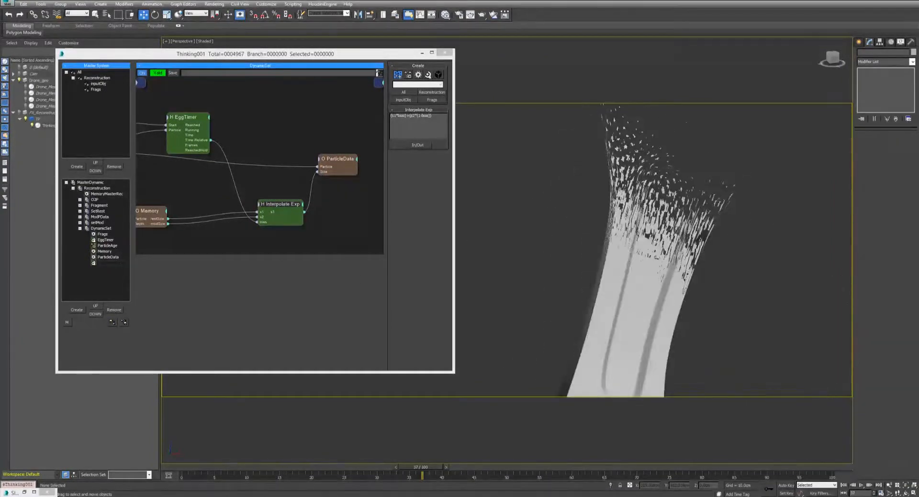
Step: Add a ValueToValue helper node between EggTimer and ParticleData in the DynamicSet graph
middle_click_drag(272, 119, 258, 140)
left_click(254, 135)
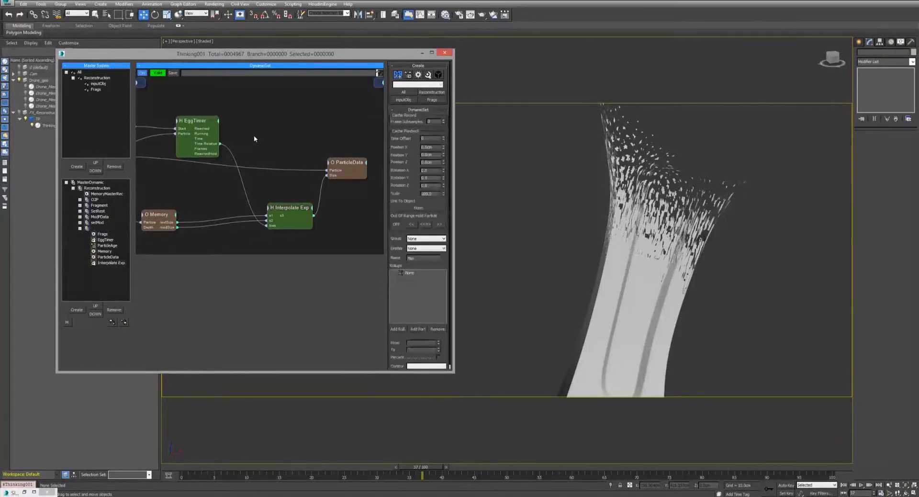
type("value")
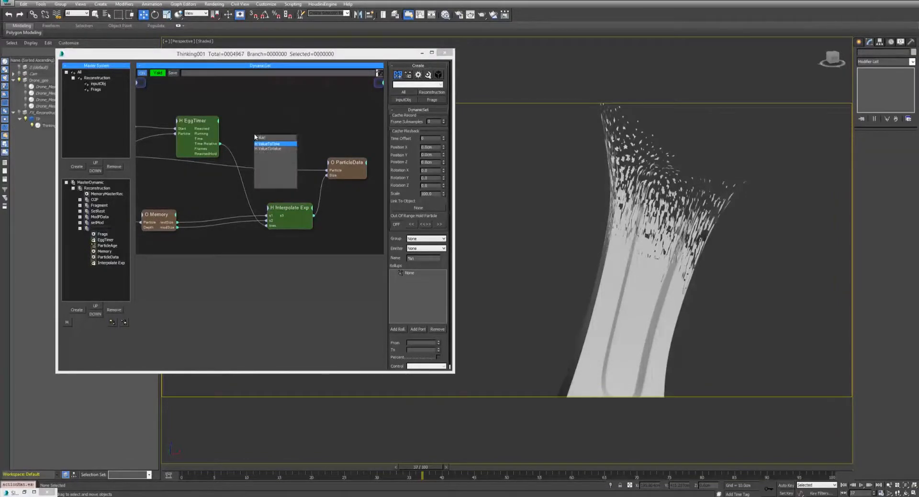
key("Down")
key("Return")
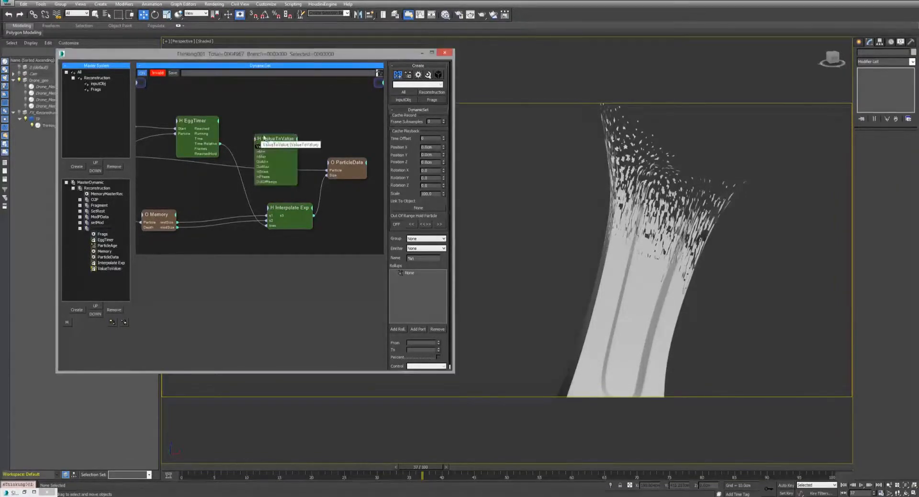
mouse_move(265, 135)
left_mouse_down()
mouse_move(267, 111)
mouse_move(263, 128)
left_mouse_up()
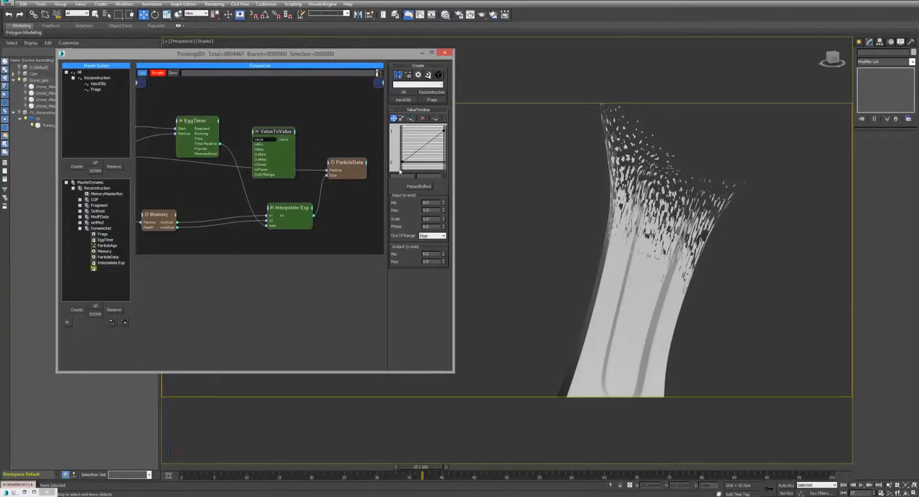
Step: Route EggTimer's Time Relative through ValueToValue into Interpolate Exp's bias input, and replay the simulation
left_click_drag(268, 136, 211, 147)
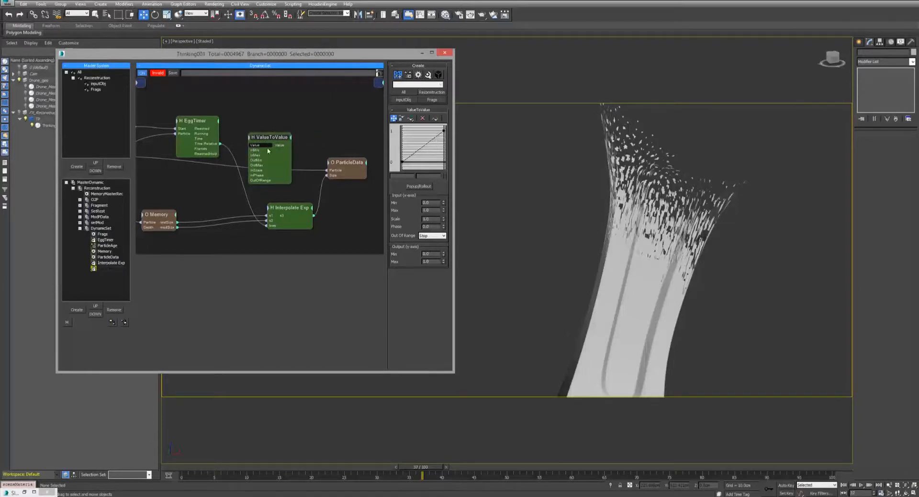
left_click_drag(249, 145, 220, 144)
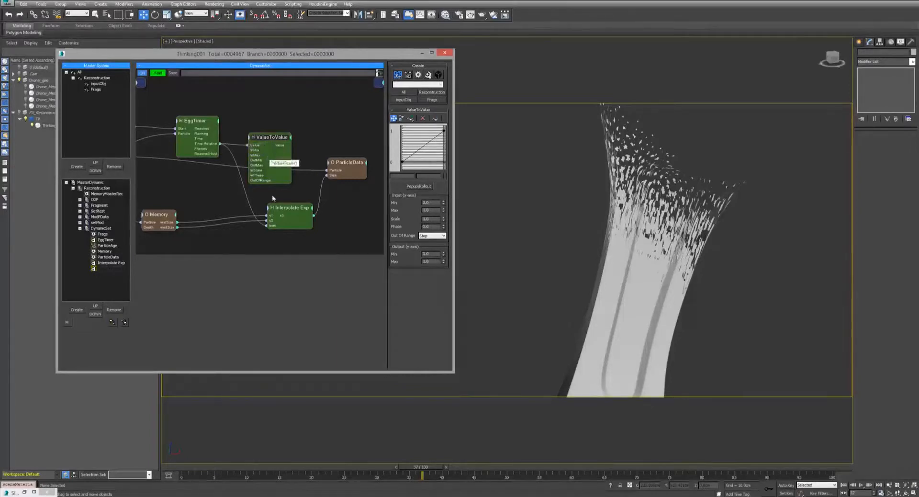
left_click(270, 225)
left_click_drag(286, 146, 272, 224)
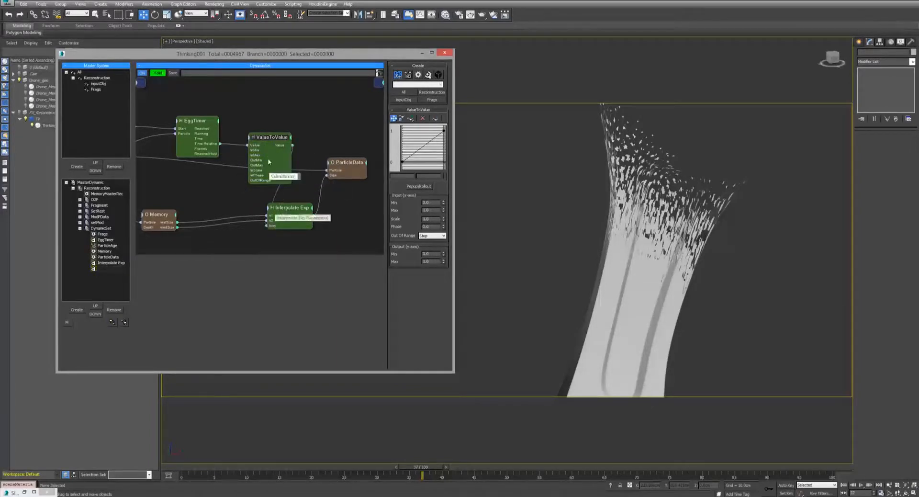
left_click_drag(268, 162, 251, 164)
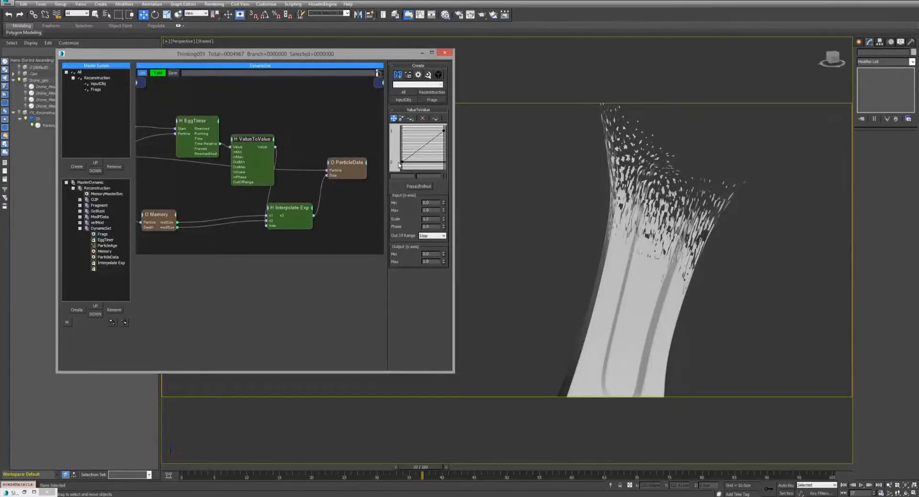
left_click(860, 485)
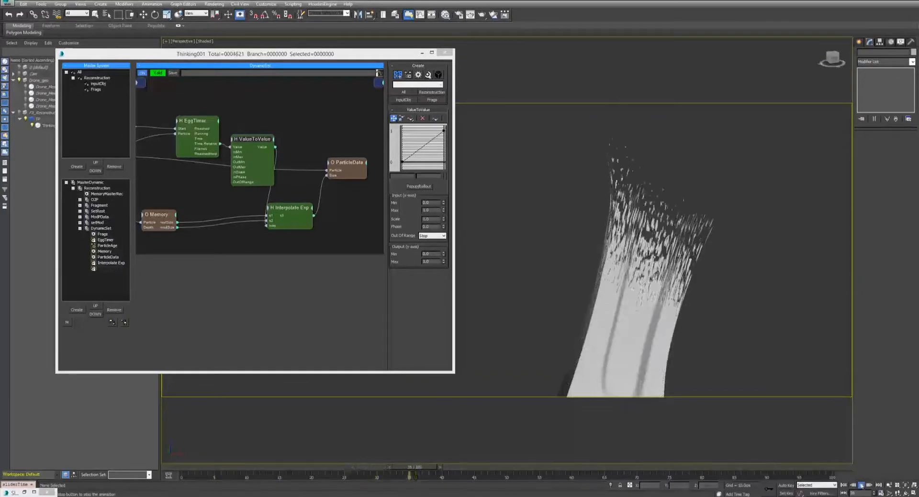
left_click(861, 485)
Step: Insert two points on the ValueToValue curve and make the second one Bezier-Smooth
left_click(411, 119)
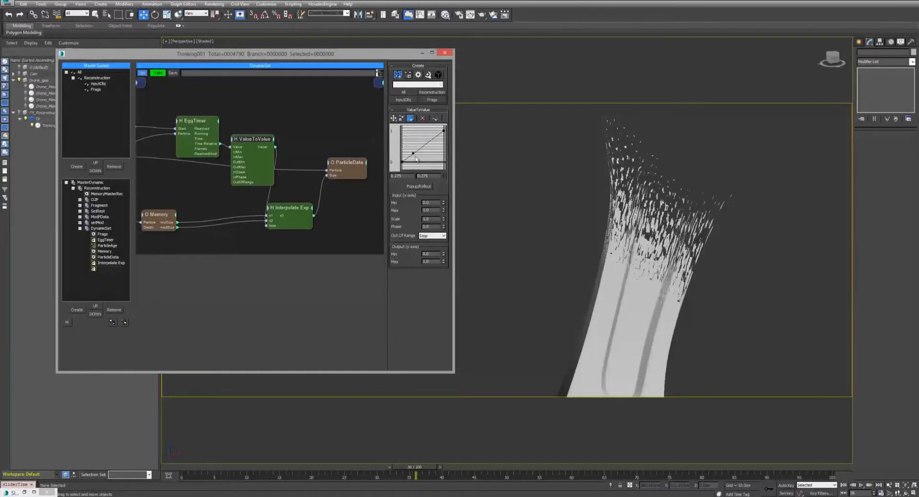
left_click(393, 119)
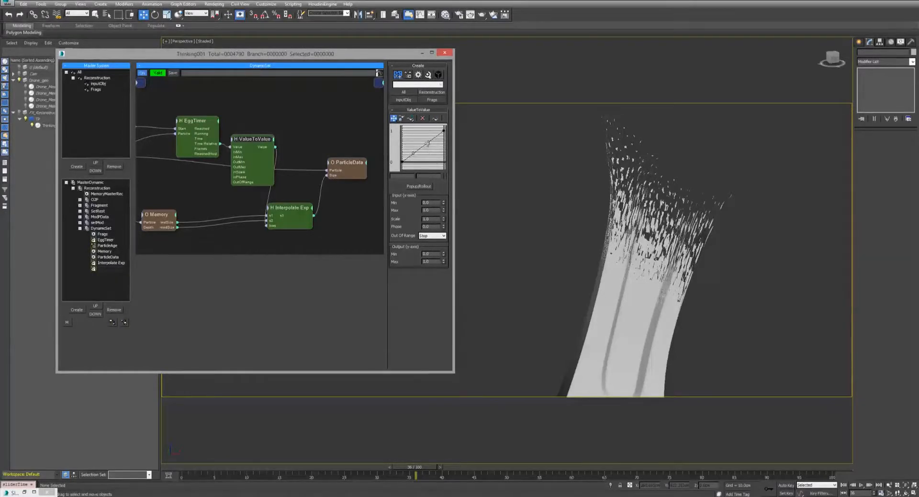
right_click(428, 143)
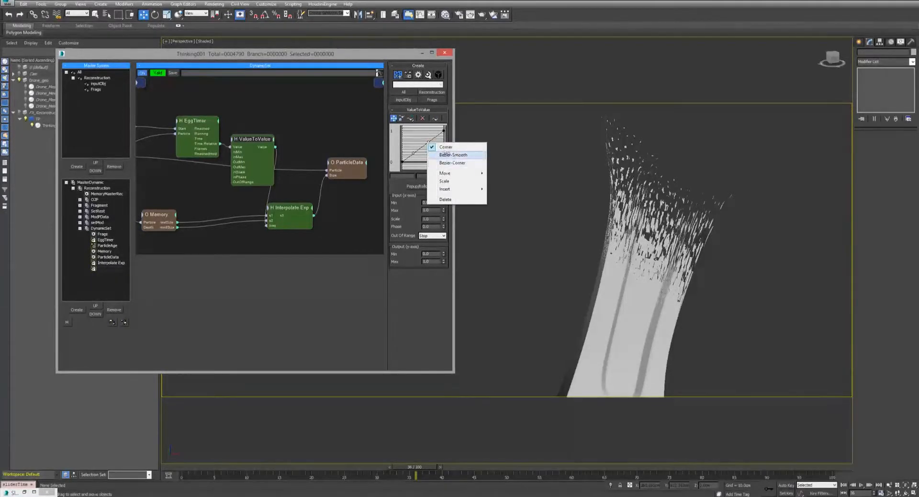
left_click(445, 155)
Step: In an enlarged pop-up curve editor, shape an S-curve by lowering the first inner point and raising the second to about 0.71, 0.92
left_click(419, 185)
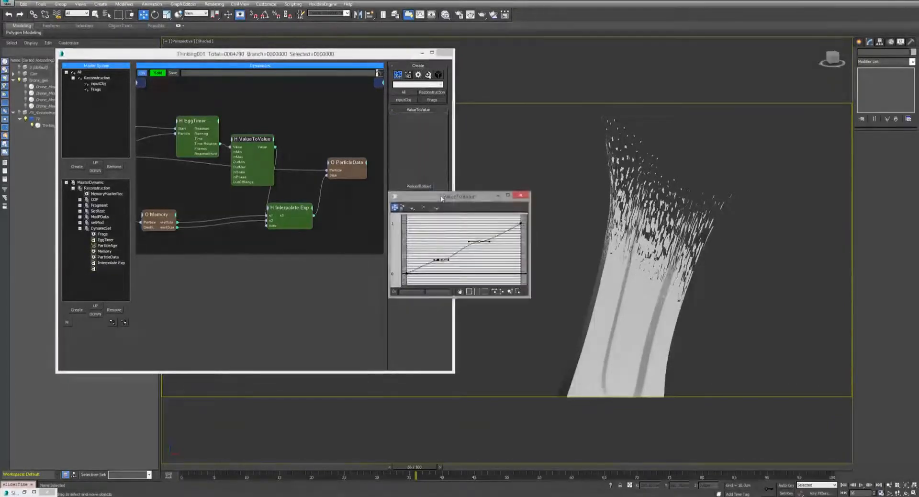
left_click_drag(392, 223, 449, 278)
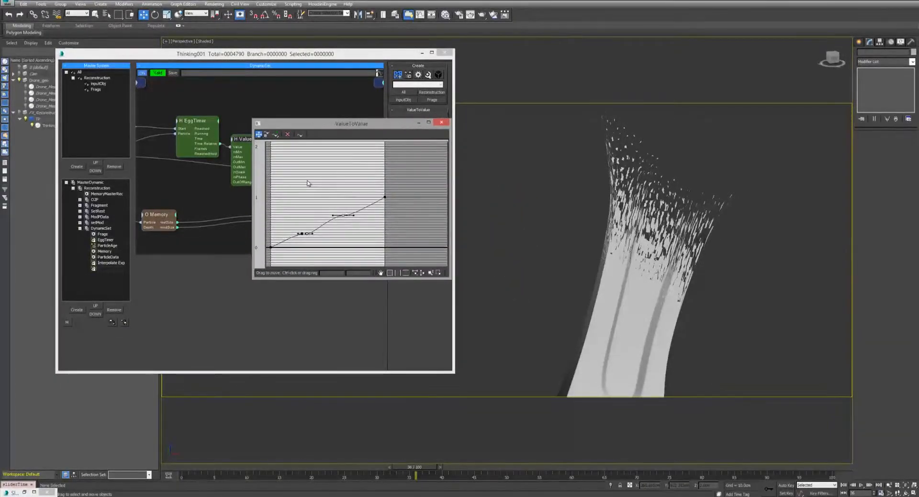
left_click(305, 235)
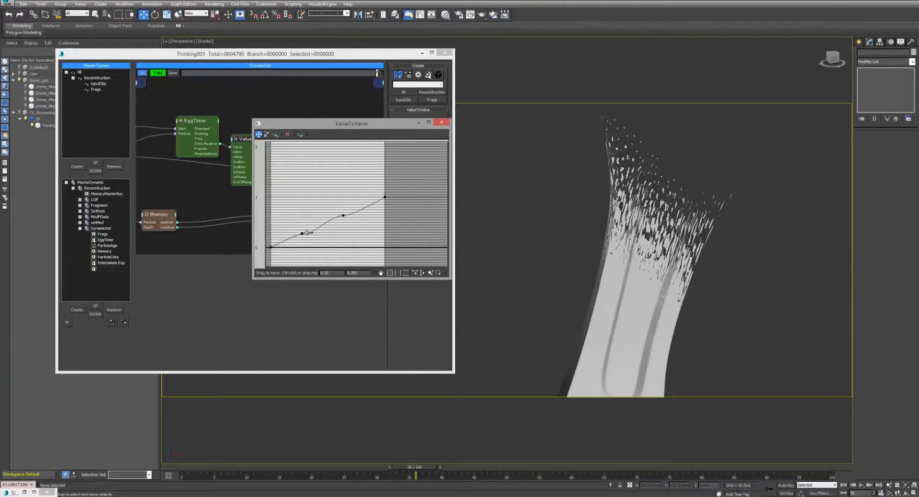
left_click_drag(303, 233, 352, 200)
right_click(298, 235)
left_click(319, 292)
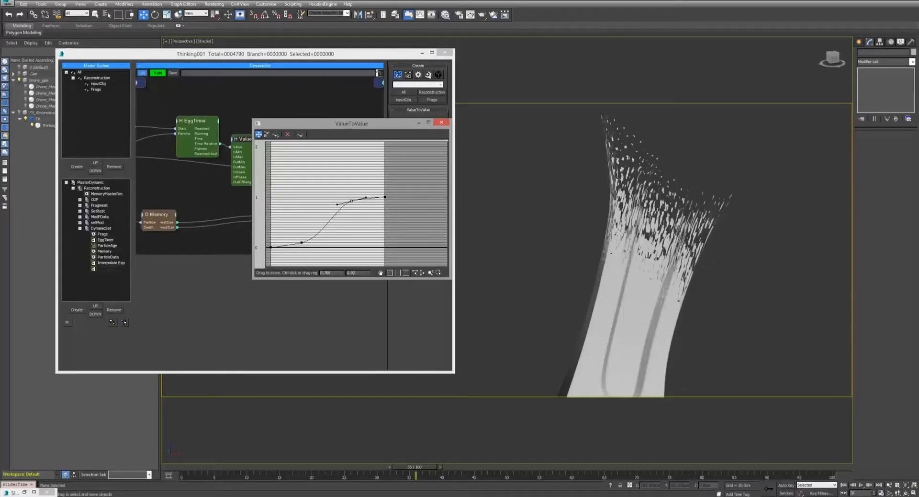
Step: Replay the simulation from the start and examine the reconstructing fragments up close
left_click(843, 485)
left_click(861, 484)
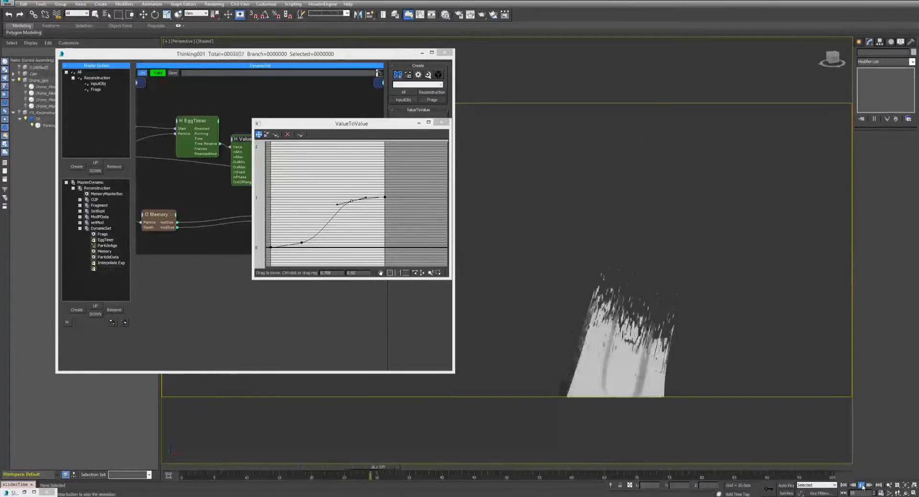
key("w")
middle_click_drag(740, 308, 811, 366, "alt")
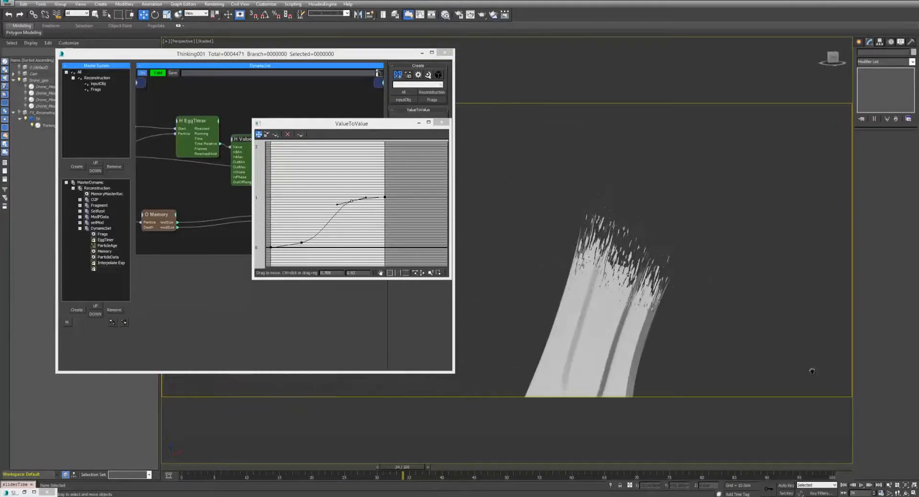
scroll(634, 247, "up", 5)
Step: Try an ease-out shape on the ValueToValue curve by raising its first inner point, and replay the simulation to check it
left_click_drag(391, 122, 286, 194)
mouse_move(245, 274)
left_mouse_down()
mouse_move(244, 281)
mouse_move(259, 274)
left_mouse_up()
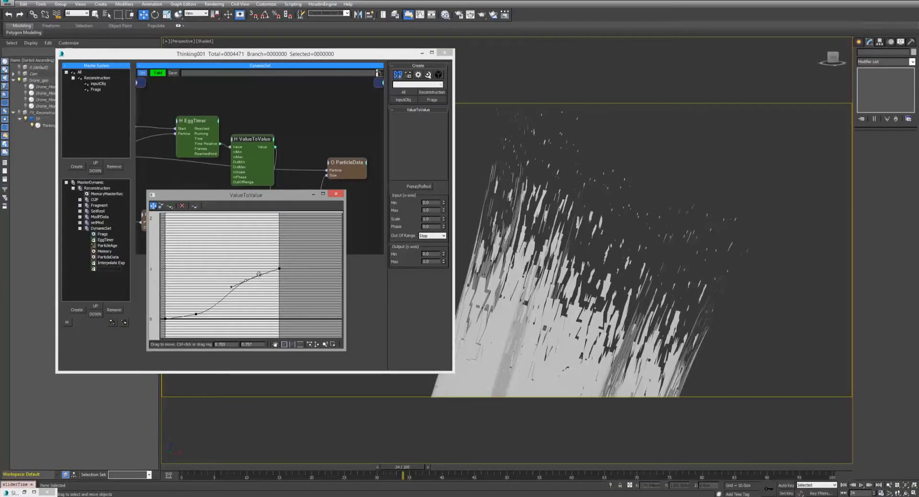
left_click(192, 316)
left_click_drag(197, 313, 264, 274)
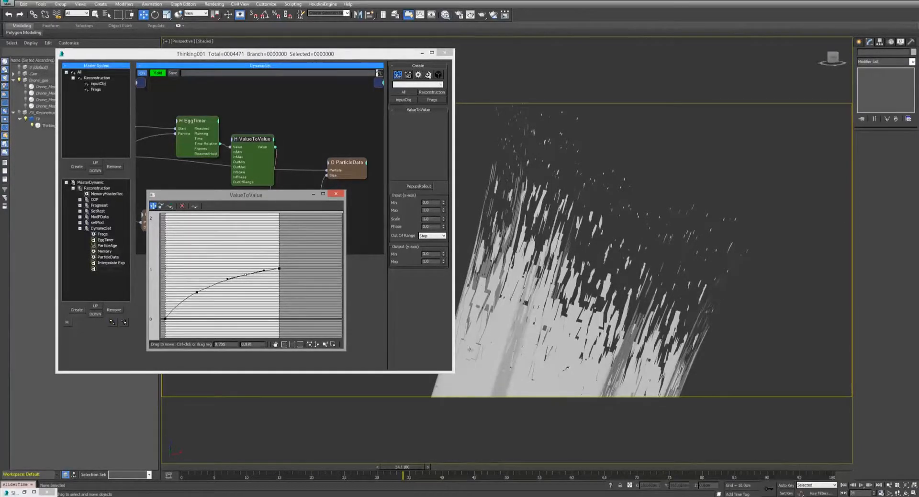
left_click(843, 485)
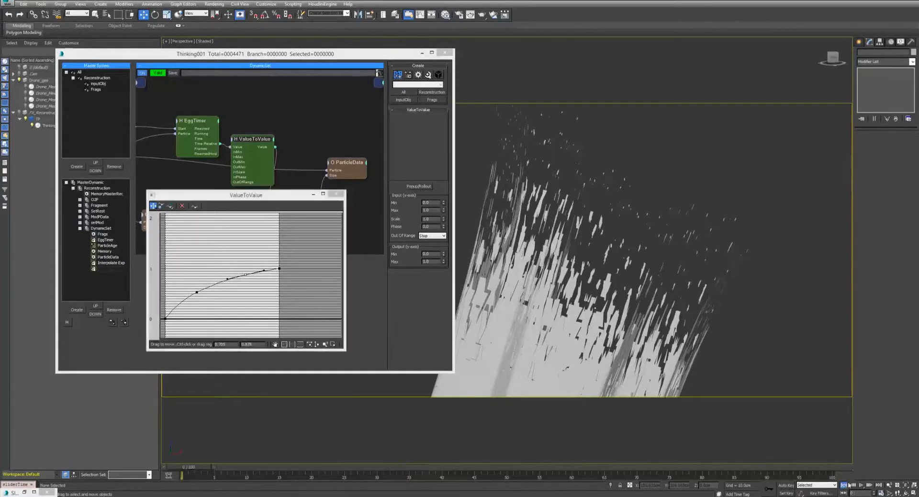
left_click(860, 485)
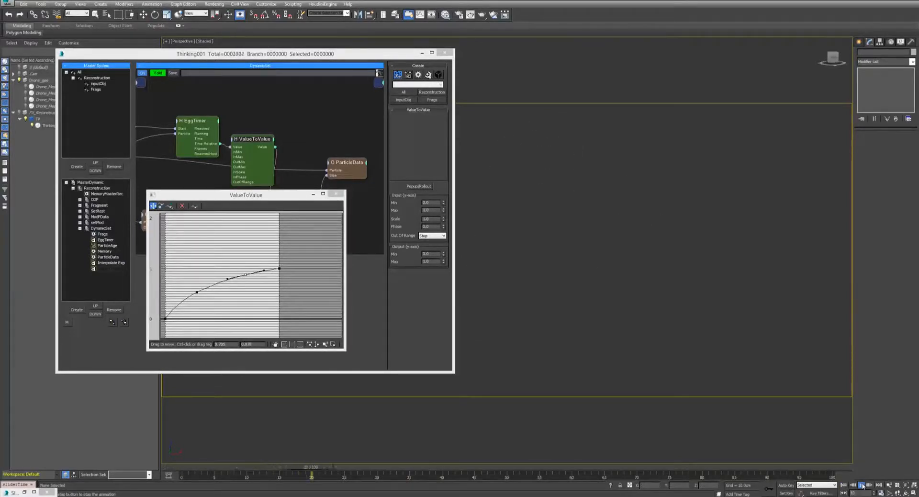
left_click(862, 485)
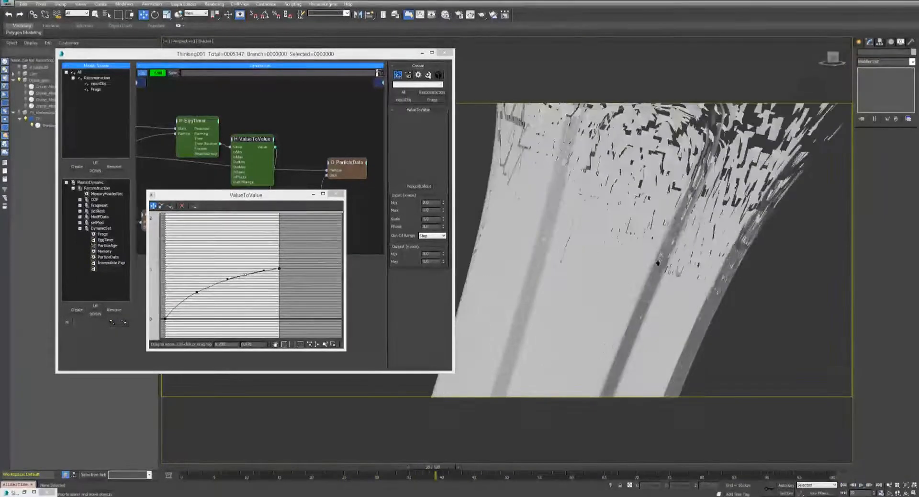
scroll(658, 262, "down", 4)
scroll(658, 262, "up", 1)
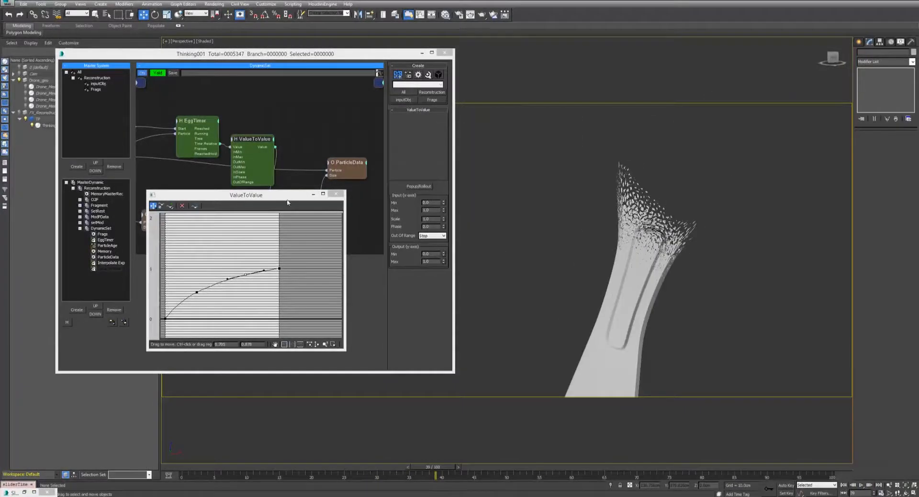
Step: Delete the curve's first inner point, pull the remaining one down to about 0.51, 0.37 for an ease-in, and close the pop-up curve editor
right_click(196, 293)
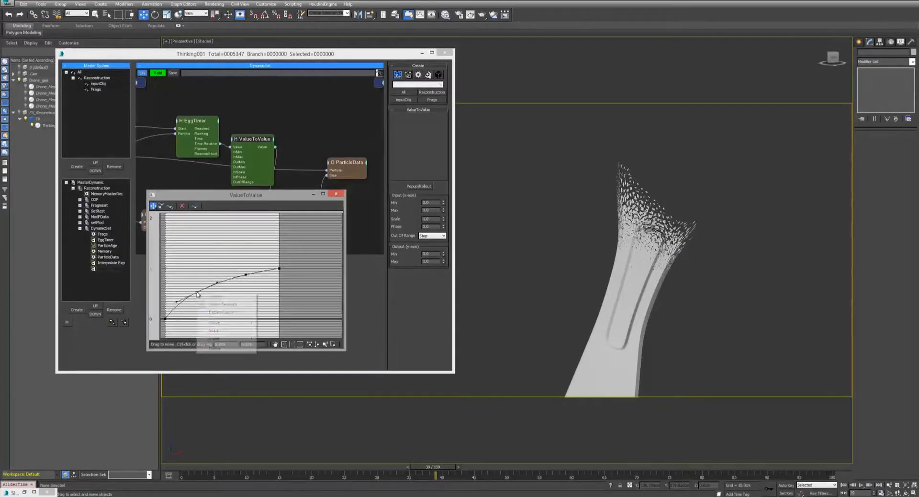
left_click(220, 348)
left_click_drag(245, 274, 223, 300)
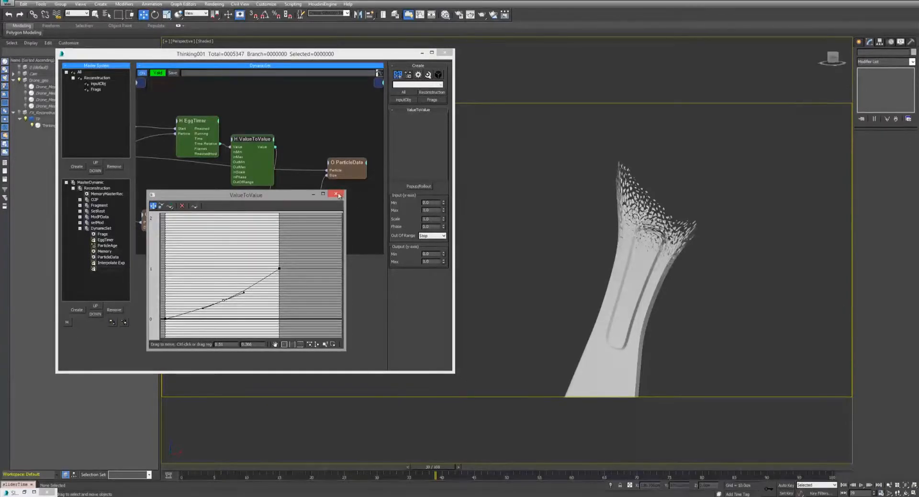
left_click(337, 194)
Step: Replay the simulation with the ease-in curve and inspect how the fragments scale along the reconstructing edge
left_click(843, 485)
left_click(862, 485)
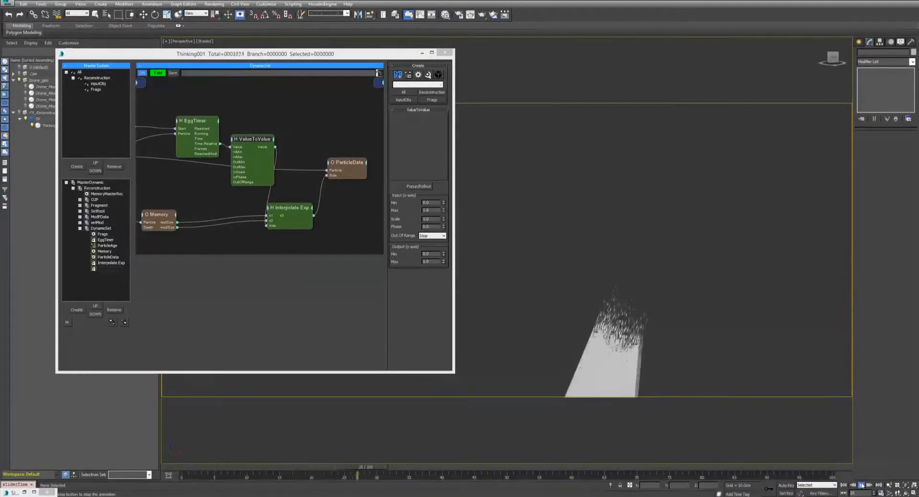
left_click(863, 485)
middle_click_drag(617, 234, 612, 249)
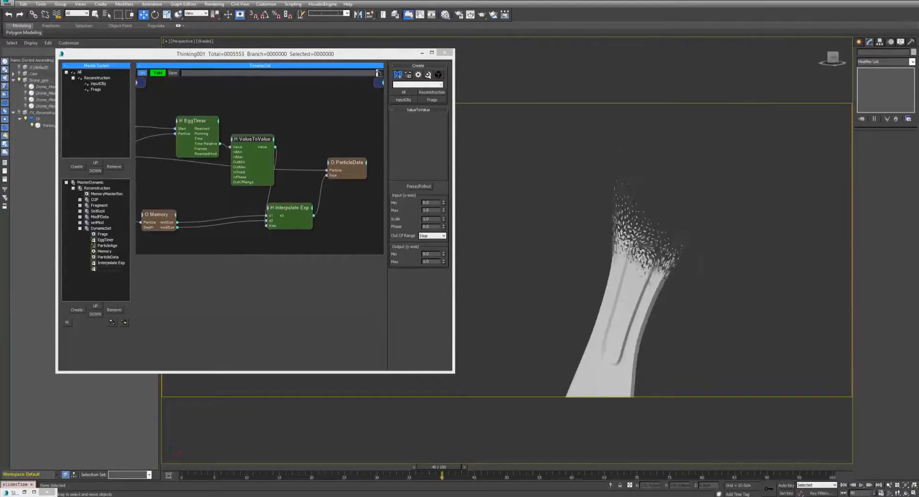
scroll(612, 250, "up", 2)
middle_click_drag(539, 248, 632, 230)
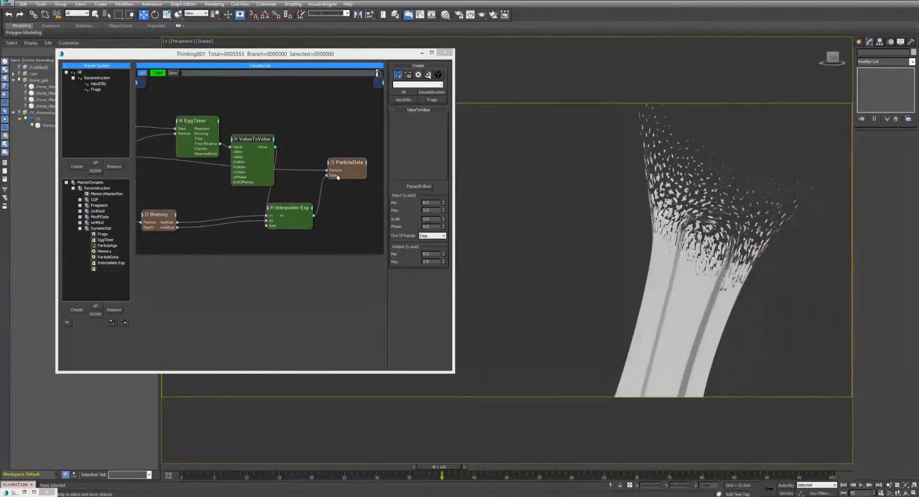
Step: Expose the Frames input on the EggTimer node in the DynamicSet graph
middle_click_drag(215, 178, 315, 186)
left_click(303, 130)
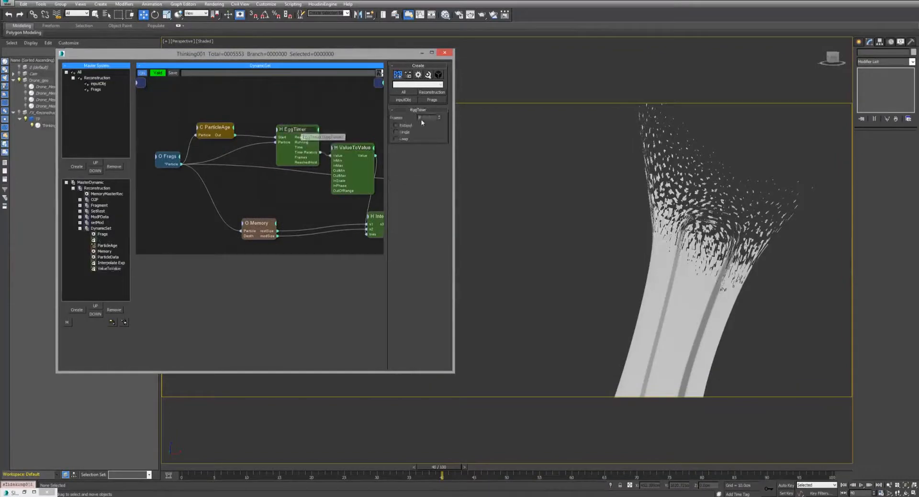
left_click_drag(301, 134, 302, 129)
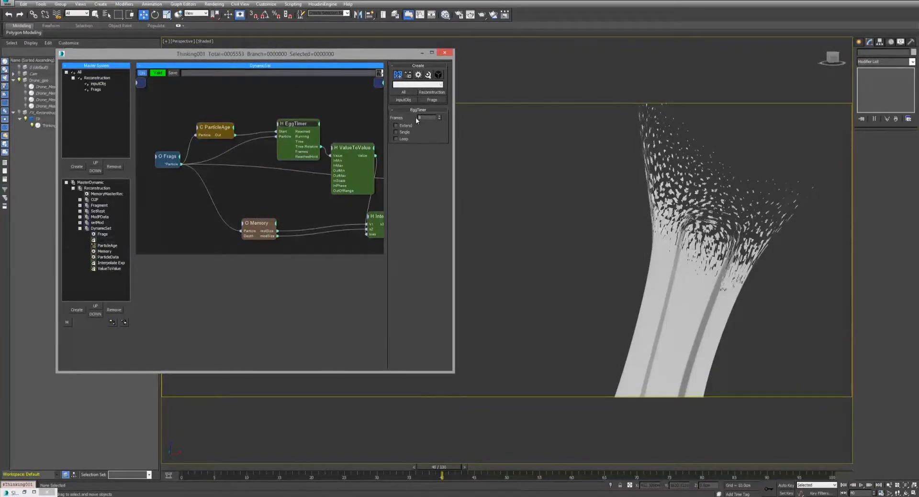
right_click(282, 125)
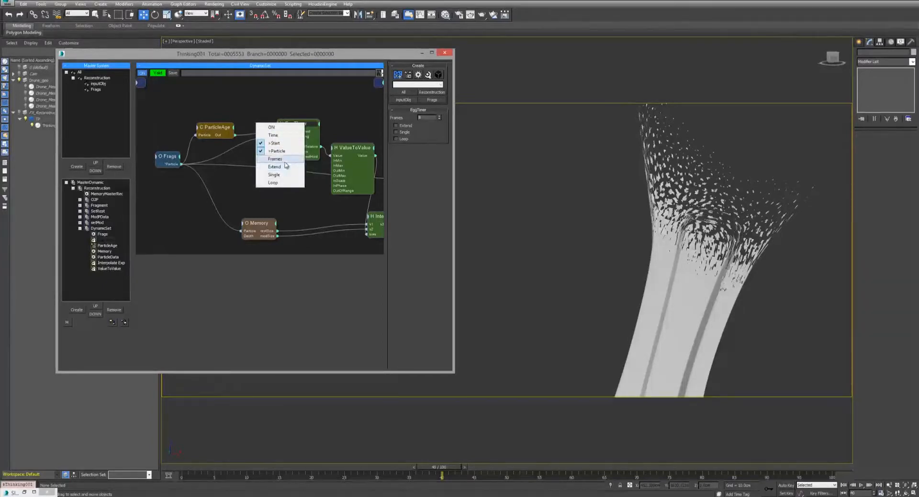
left_click(285, 162)
Step: Add a Random helper node and feed the Frags particle output into its Particle input
right_click(254, 177)
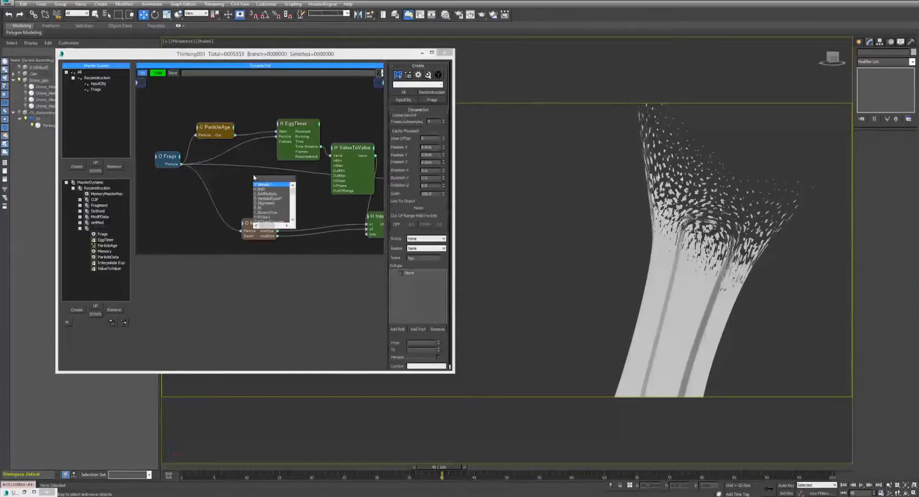
type("ran")
key("Return")
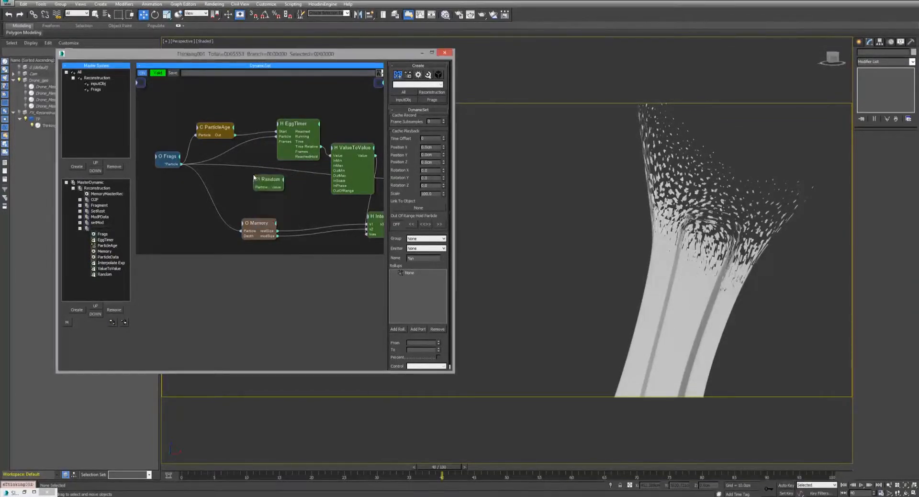
left_click_drag(181, 164, 242, 181)
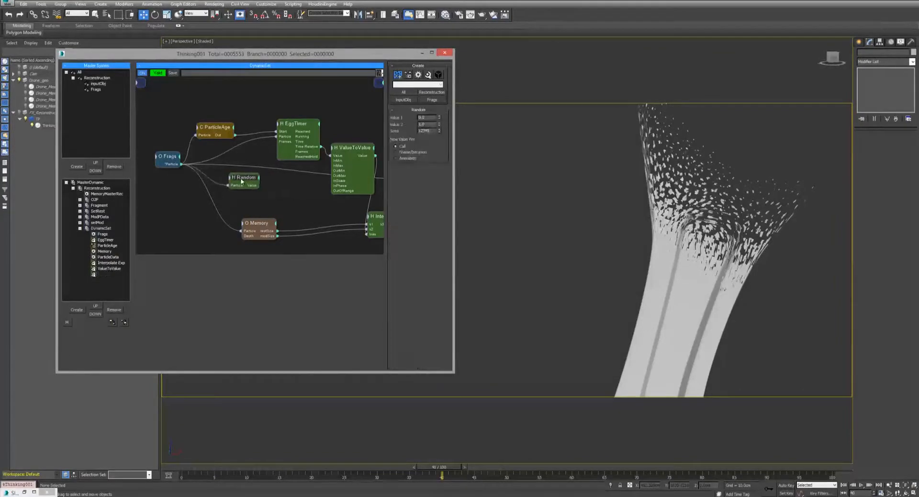
Step: Set Random to a new value per Animation between 7 and 10, and wire its Value output into EggTimer's Frames input
left_click(396, 158)
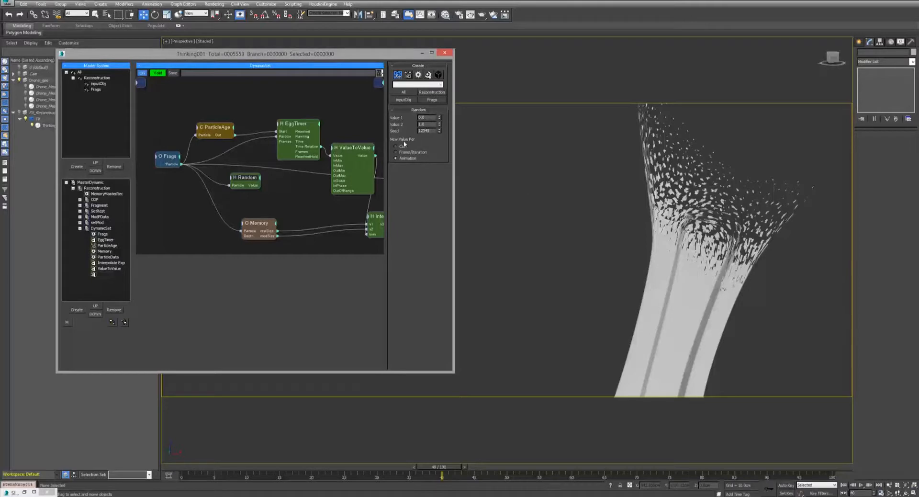
left_click(430, 123)
type("10")
key("Return")
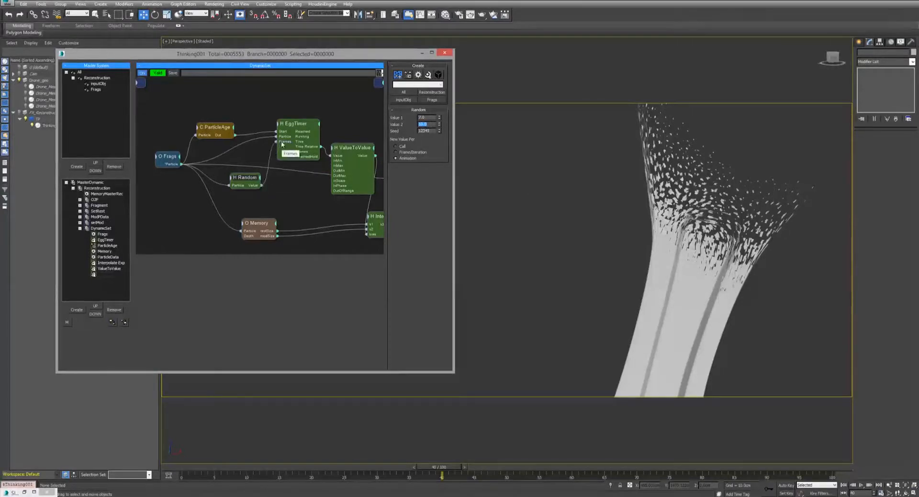
left_click_drag(238, 186, 232, 174)
left_click(296, 124)
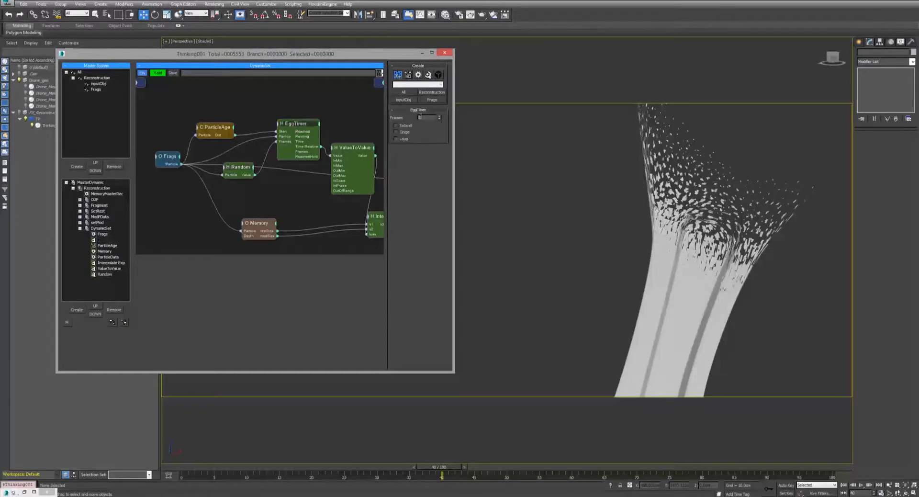
left_click_drag(238, 167, 236, 168)
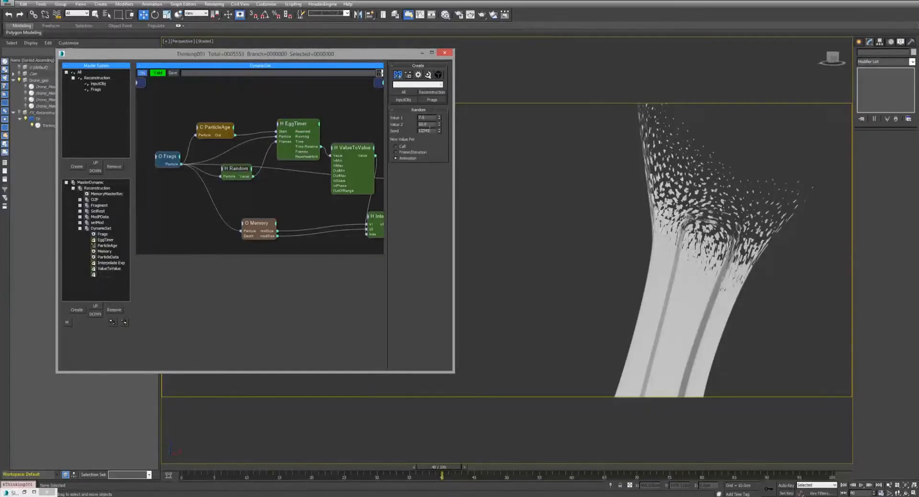
Step: Replay the simulation to check the fragments with the randomized timer duration
left_click(843, 485)
left_click(861, 484)
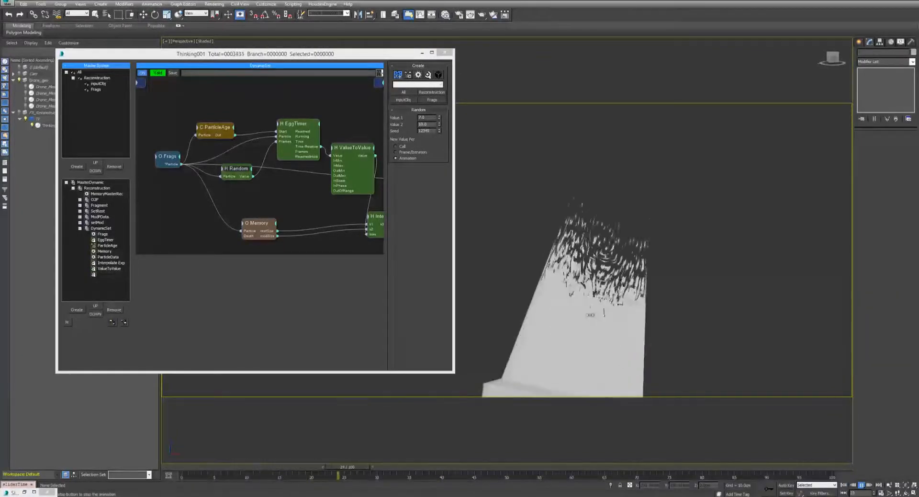
middle_click_drag(630, 177, 613, 291)
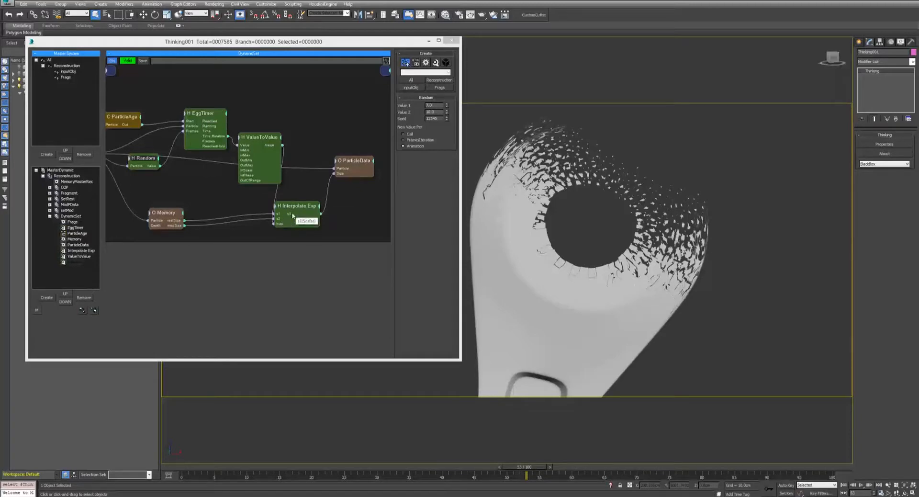
Step: Tidy the DynamicSet graph by collapsing EggTimer and ValueToValue to their connected ports and repositioning the nodes
left_click_drag(291, 205, 296, 205)
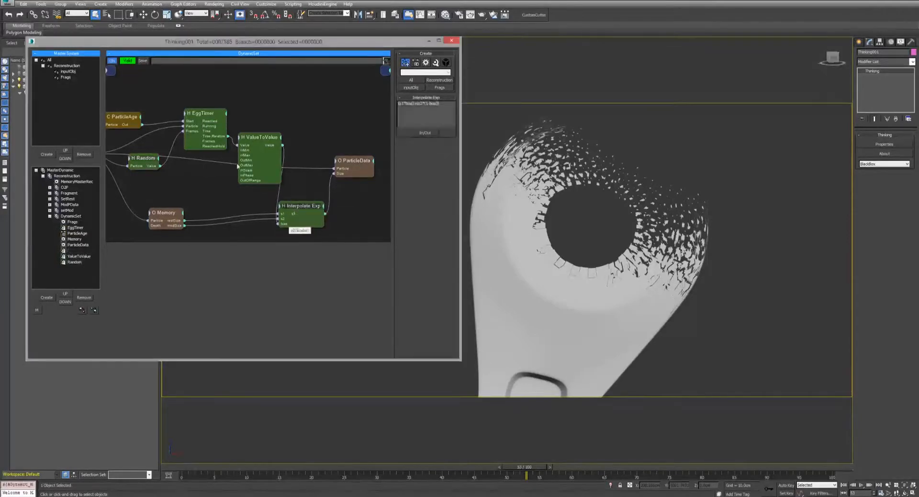
double_click(203, 115)
double_click(203, 115)
double_click(253, 140)
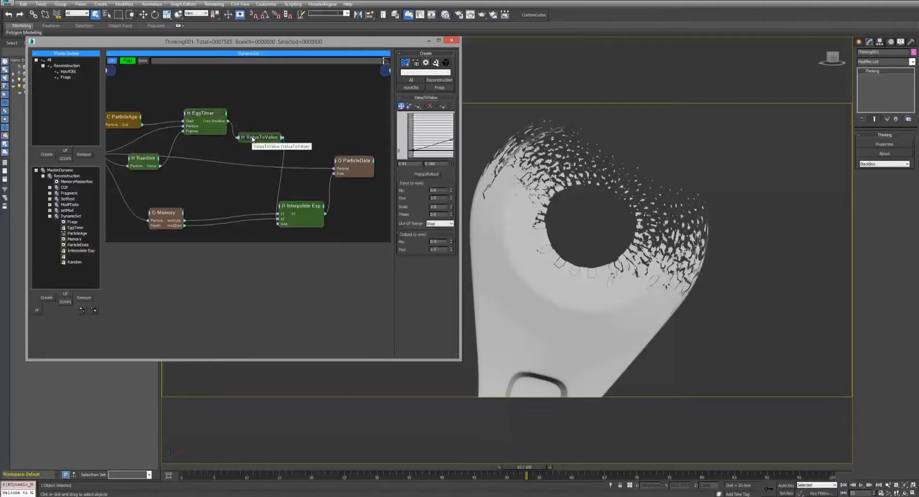
double_click(252, 139)
left_click_drag(253, 138, 257, 120)
middle_click_drag(296, 154, 286, 138)
left_click_drag(349, 143, 359, 138)
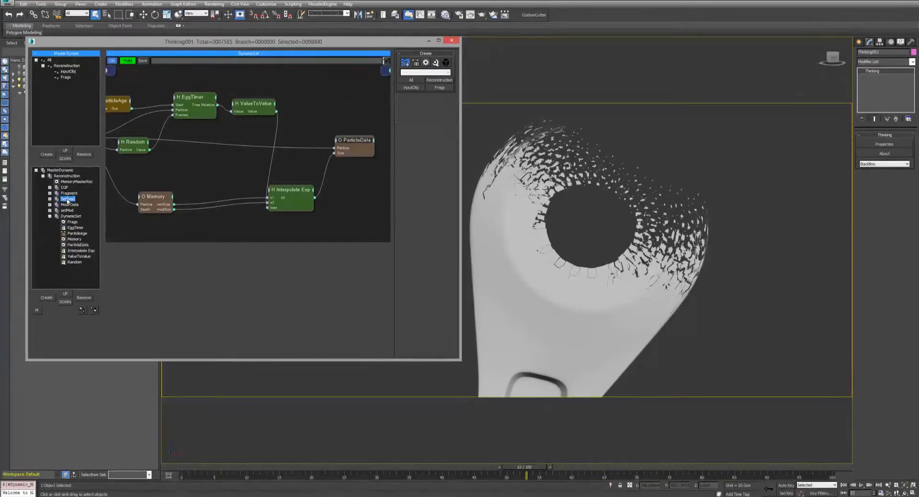
Step: Add an Alignment memory entry named restAlign to the MemoryMasterRec node
left_click(68, 198)
left_click(69, 181)
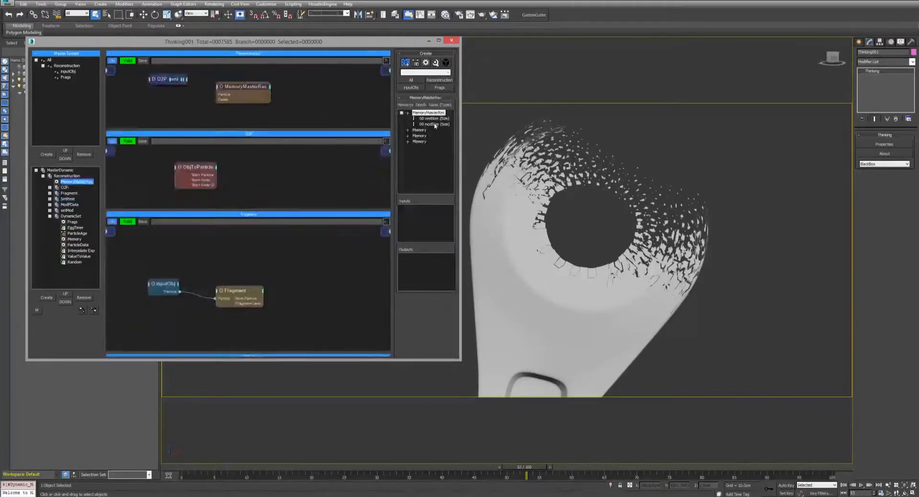
right_click(424, 115)
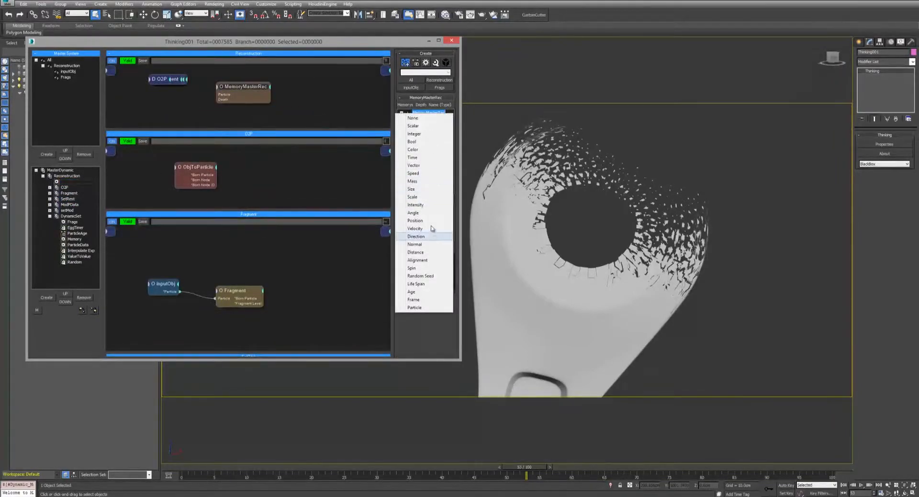
left_click(417, 260)
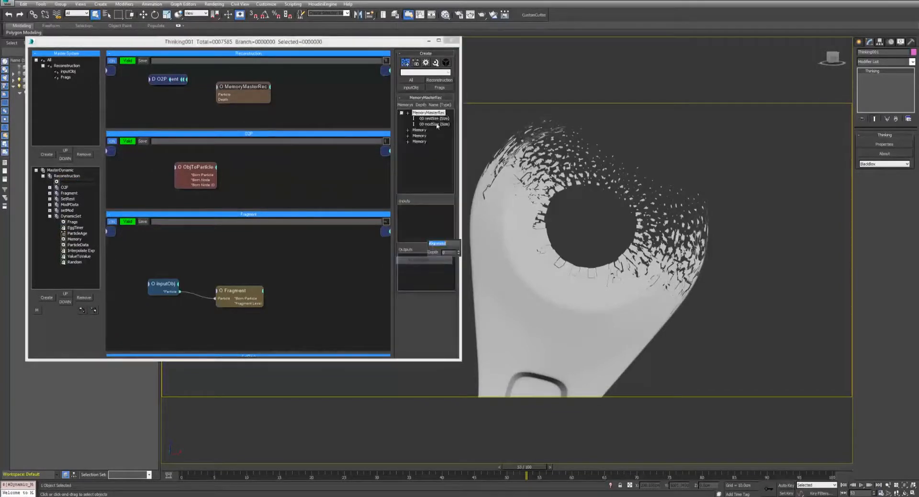
type("restAlig")
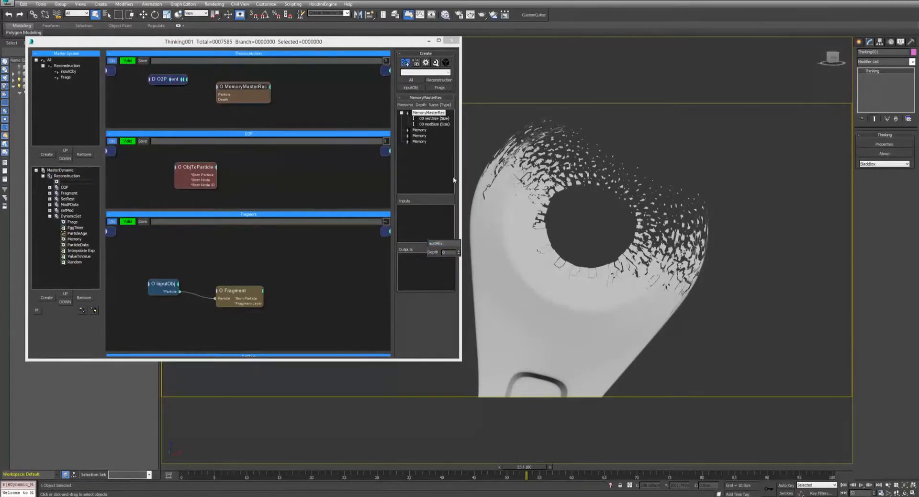
type("n")
key("Return")
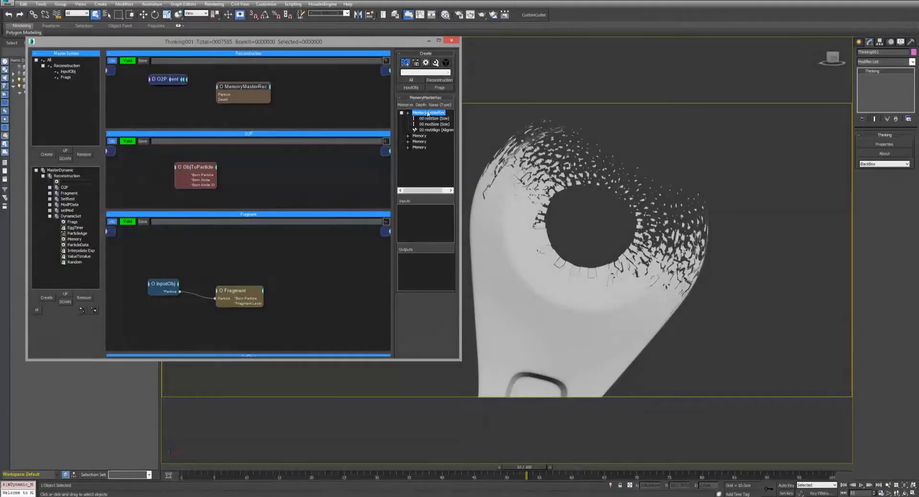
Step: Add a second Alignment memory entry named modAlign to MemoryMasterRec
right_click(427, 114)
left_click(428, 251)
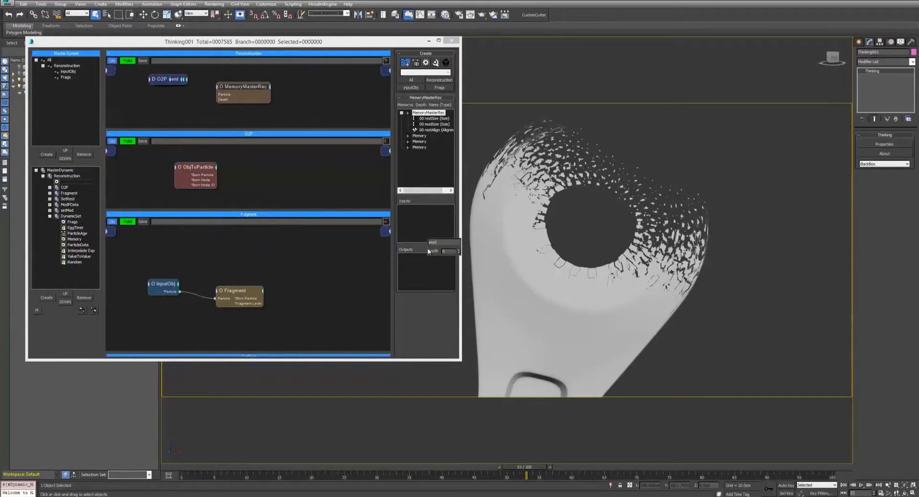
key("Return")
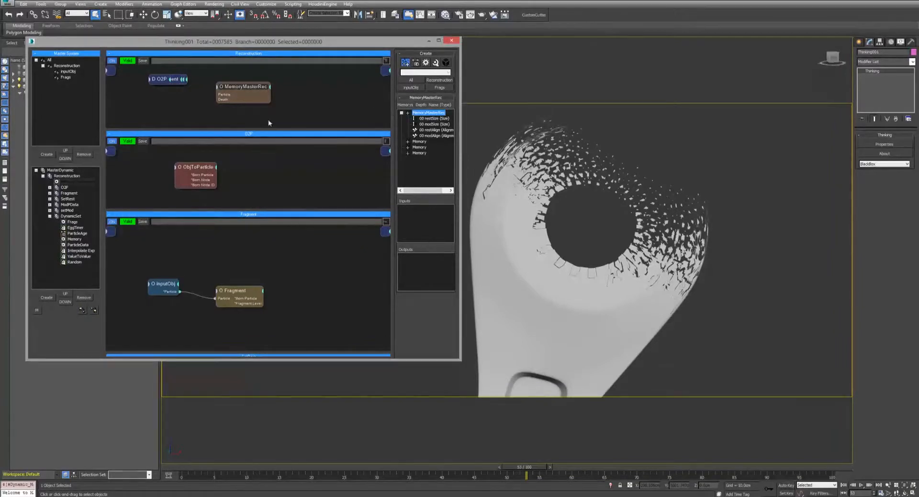
Step: In the SetRest dynamic set, add the restAlign entry as an input of the Memory node
left_click(68, 193)
left_click(71, 198)
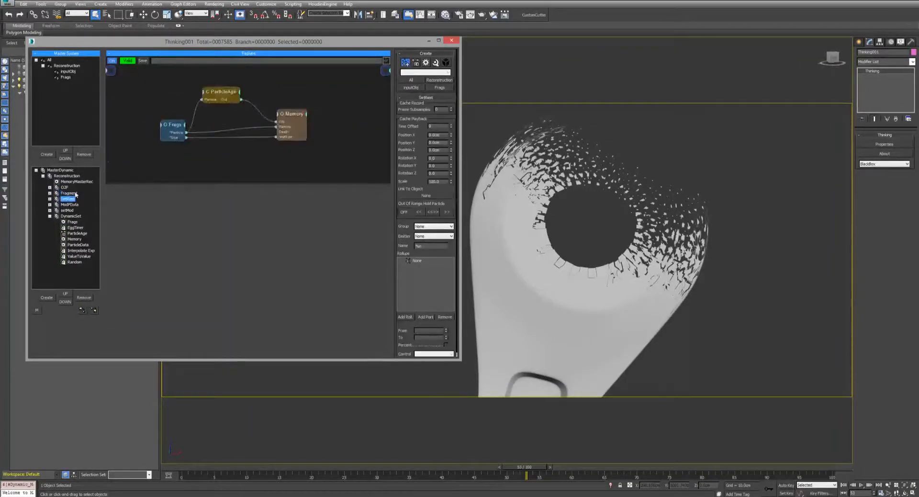
left_click(293, 120)
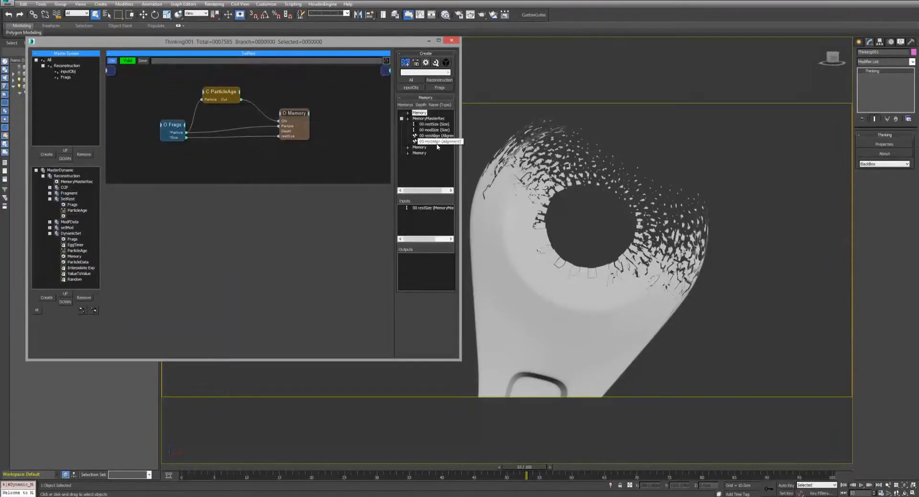
left_click_drag(436, 143, 429, 223)
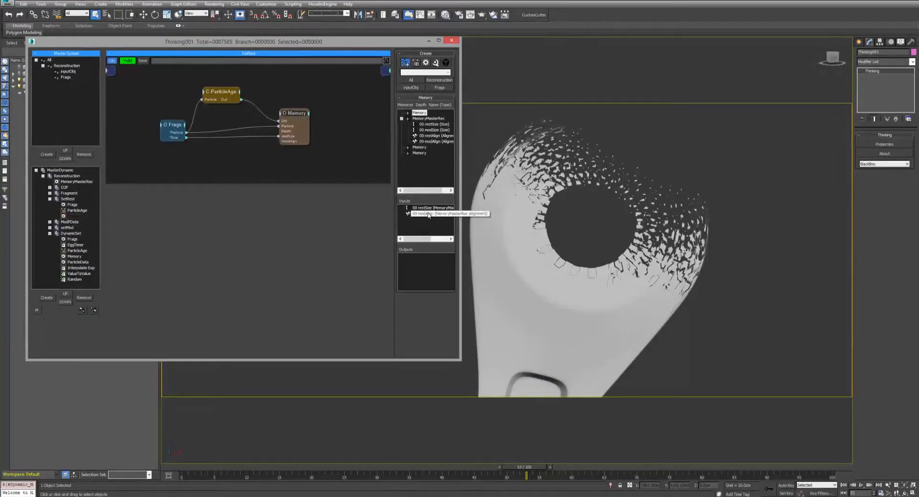
right_click(429, 214)
left_click(423, 217)
left_click_drag(433, 135, 427, 225)
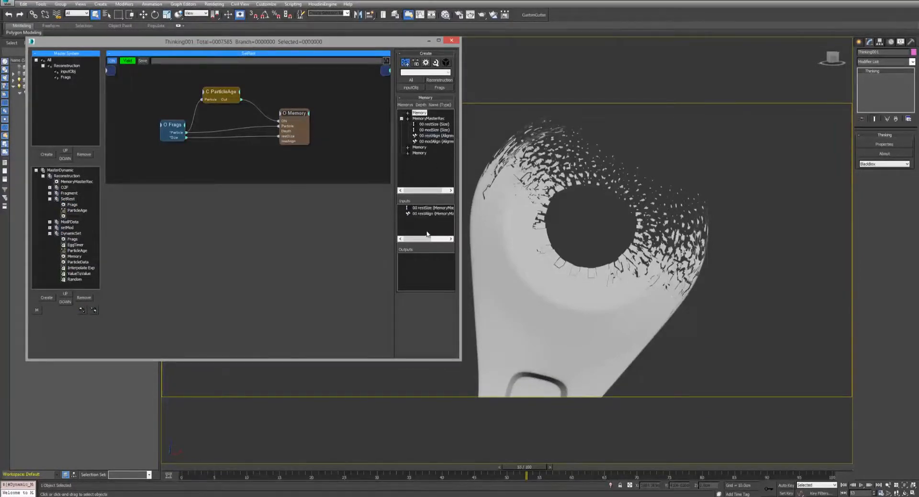
Step: Expose the Alignment output on the SetRest Frags node and connect it to the Memory node's restAlign input
right_click(181, 127)
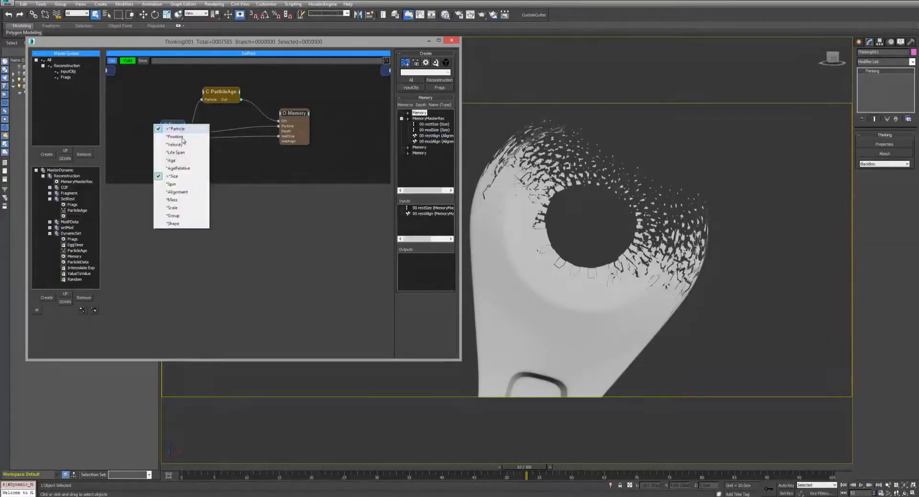
left_click(177, 192)
left_click_drag(189, 143, 292, 110)
Step: In ModPData, make room in the graph, add an Alignment operator in Random mode and connect the Frags Particle output to it
left_click(69, 221)
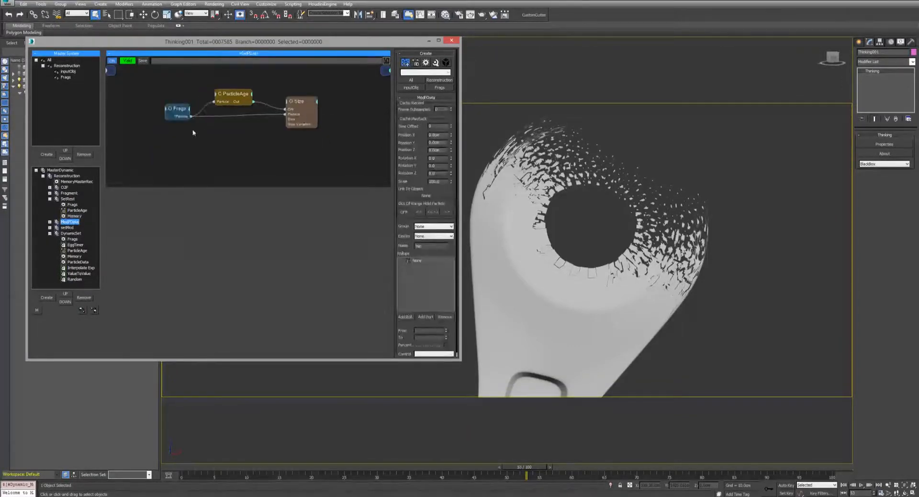
left_click_drag(180, 114, 168, 133)
left_click_drag(316, 101, 319, 95)
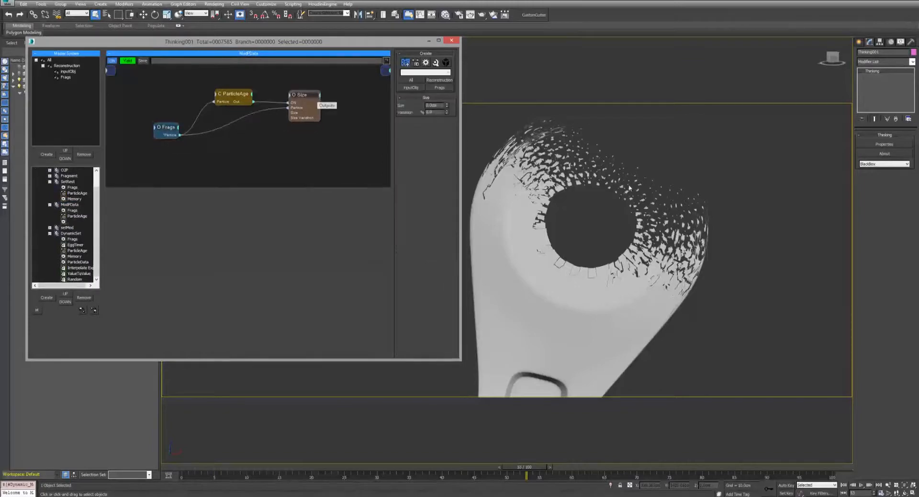
right_click(323, 157)
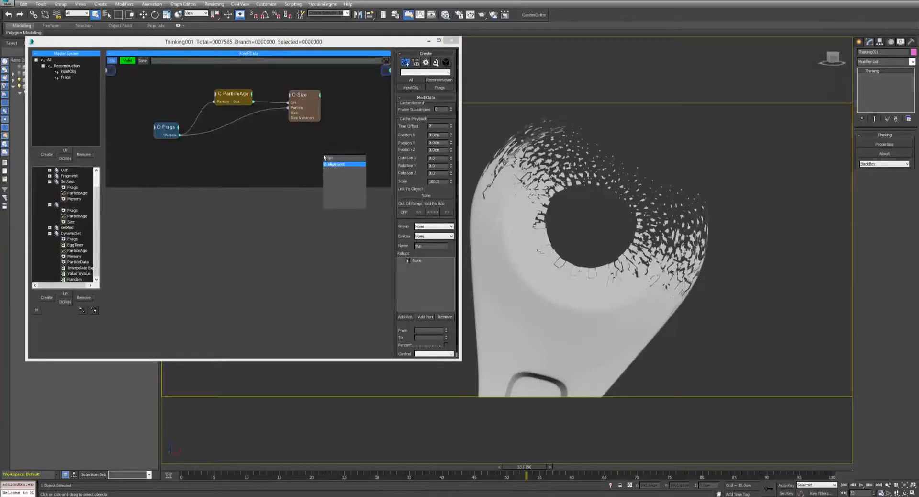
key("Return")
left_click_drag(344, 166, 304, 145)
left_click_drag(180, 134, 299, 142)
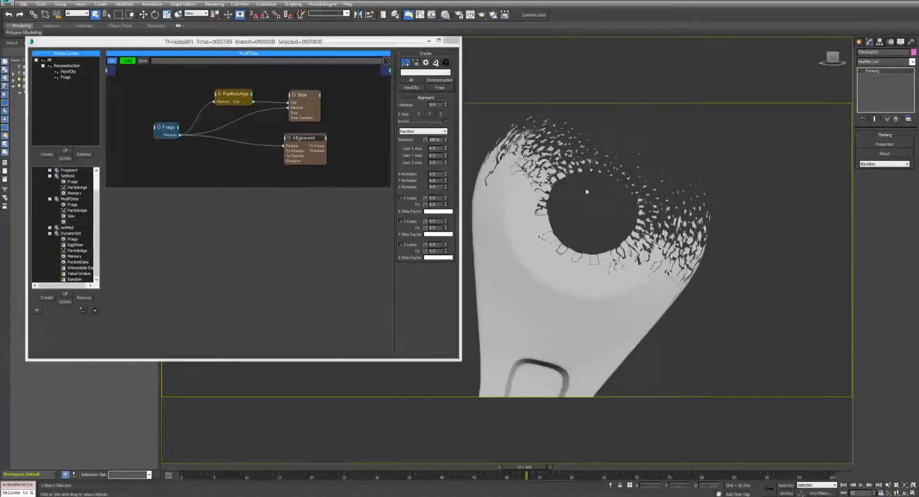
Step: Play the simulation from the first frame to check the randomly aligned fragments
scroll(589, 191, "down", 3)
left_click(843, 484)
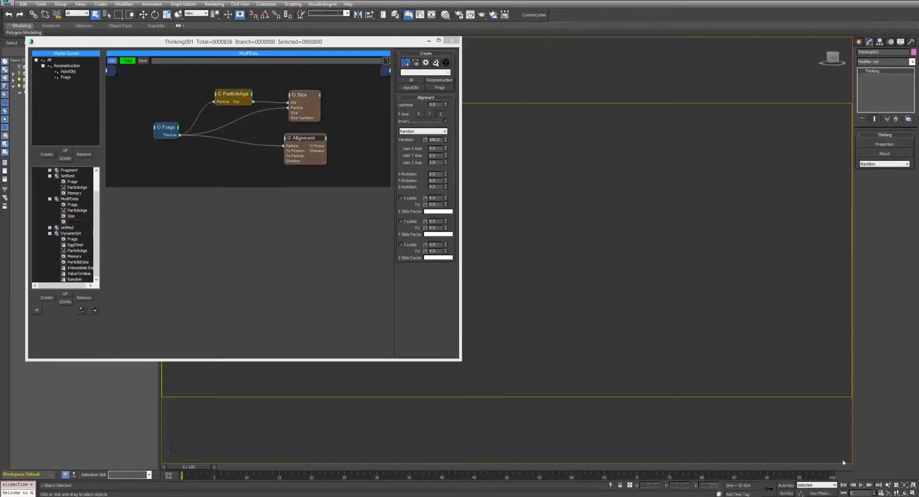
left_click(861, 484)
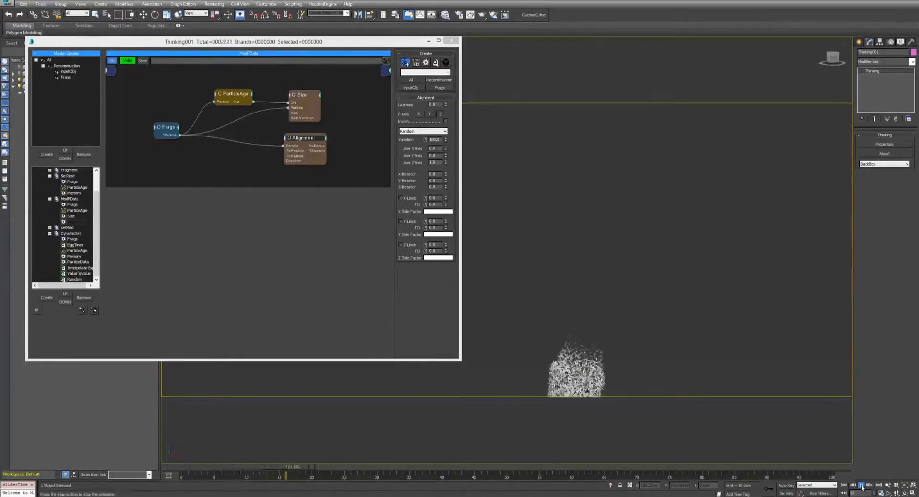
left_click(861, 485)
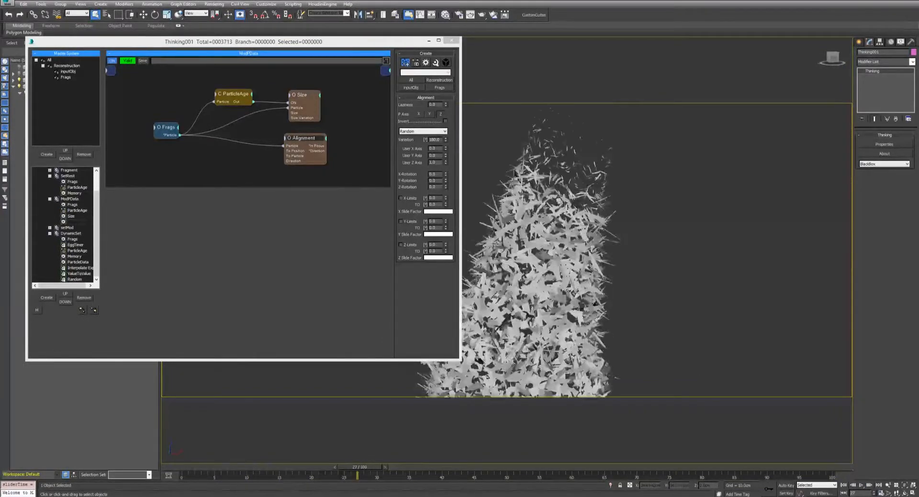
Step: In setMod, store the Frags Alignment output in the Memory node's modAlign input and replay the simulation
left_click(72, 227)
left_click_drag(179, 118, 168, 120)
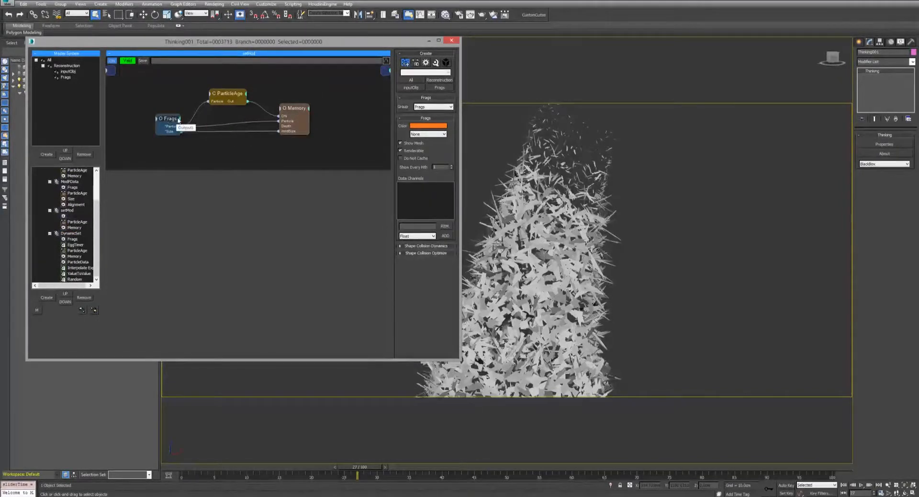
left_click(178, 120)
left_click(175, 177)
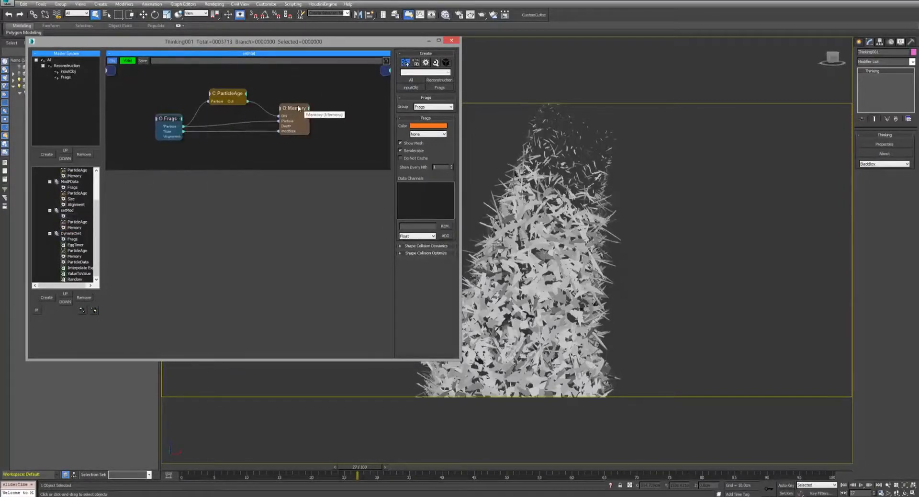
left_click(299, 108)
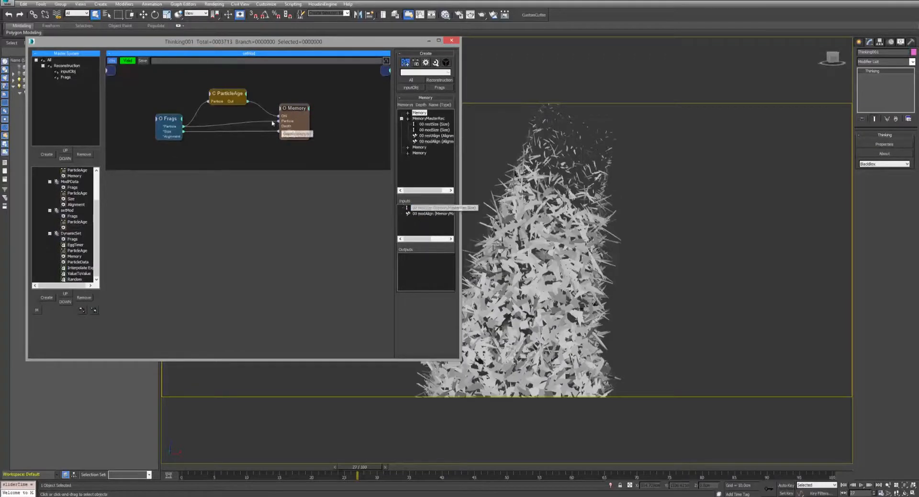
left_click_drag(272, 123, 287, 140)
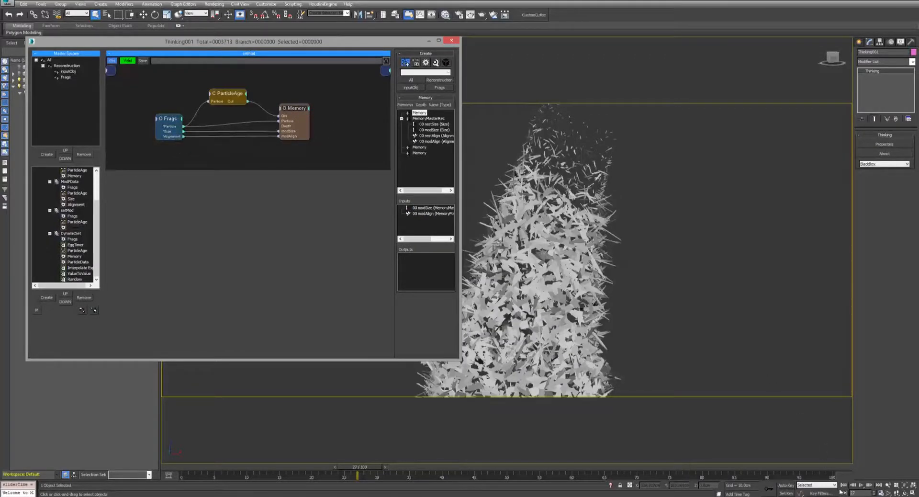
left_click(861, 485)
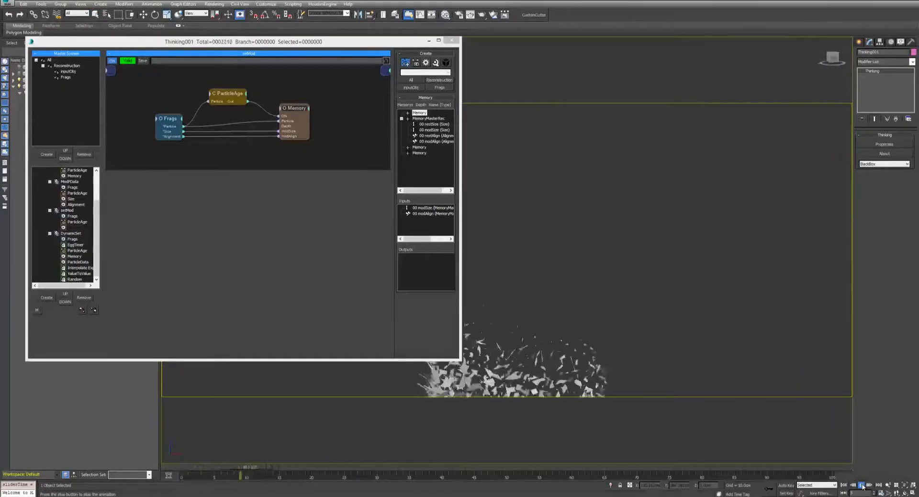
left_click(862, 485)
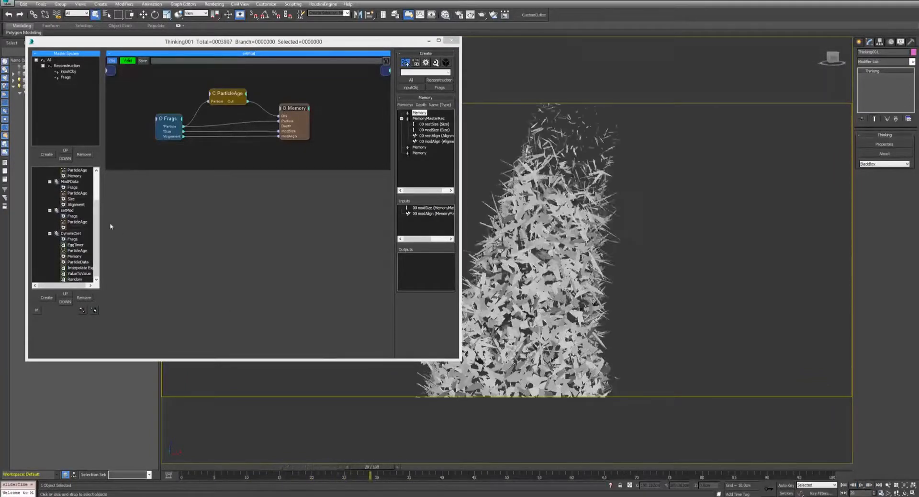
Step: In DynamicSet, duplicate the ValueToValue node and feed the copy from the EggTimer's relative time
left_click_drag(97, 212, 98, 238)
left_click(79, 234)
middle_click_drag(254, 135, 321, 86)
middle_click_drag(298, 115, 249, 142)
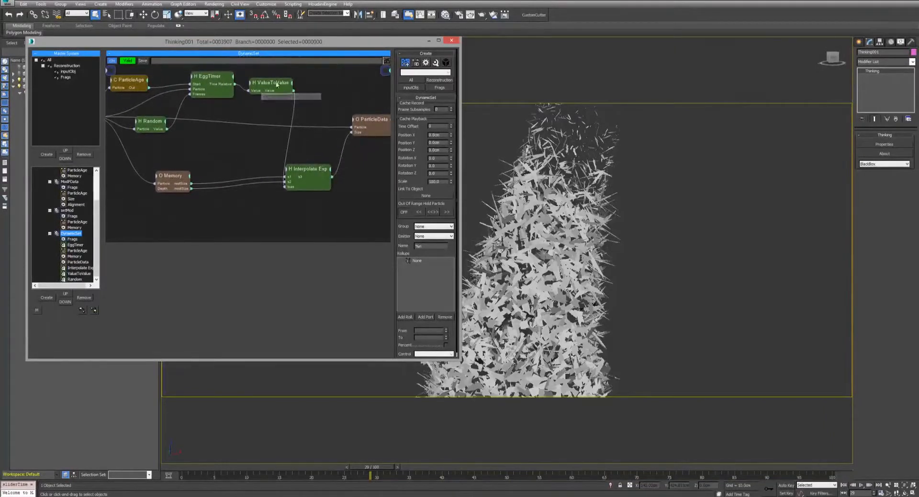
left_click_drag(276, 86, 247, 150)
left_click_drag(258, 144, 260, 148)
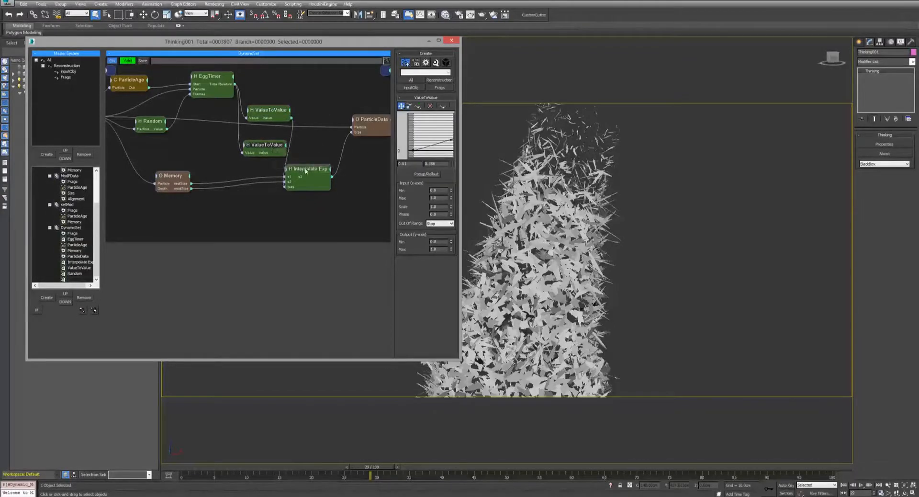
Step: Duplicate the Interpolate Exp node and place the copy below the original
left_click_drag(303, 168, 318, 158)
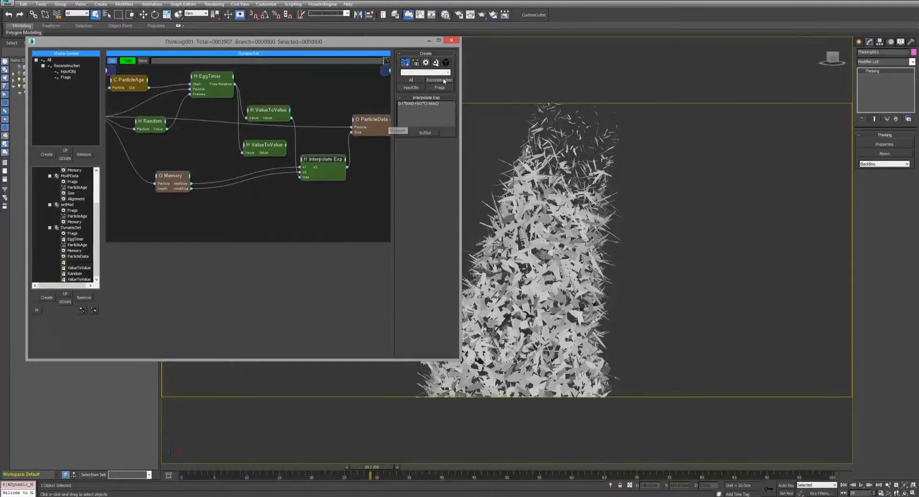
left_click_drag(324, 169, 316, 199)
left_click(314, 204)
left_click(315, 165)
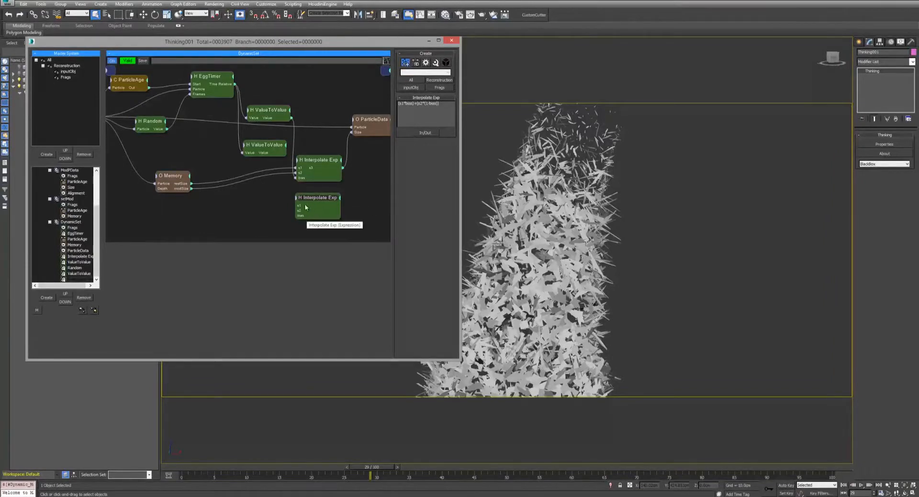
Step: Remove the scalar inputs s1 and s2 from the copied Interpolate Exp node
left_click(425, 132)
mouse_move(426, 151)
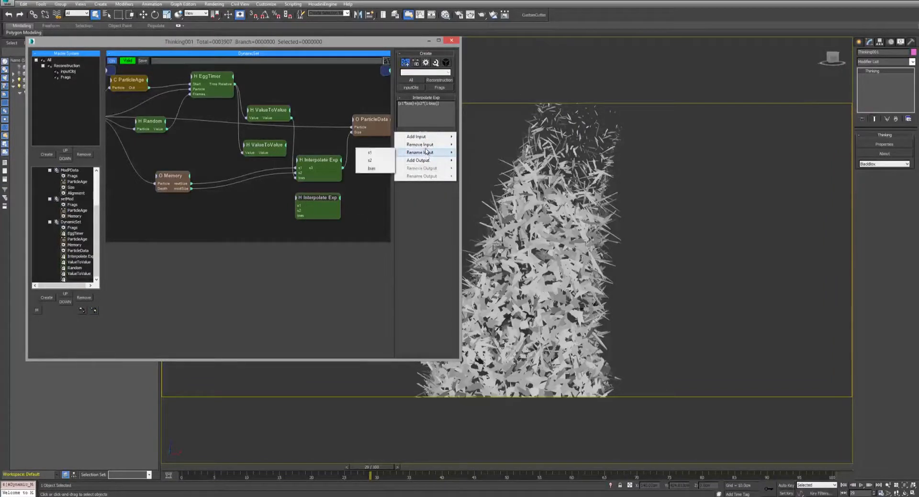
left_click(371, 144)
left_click(410, 133)
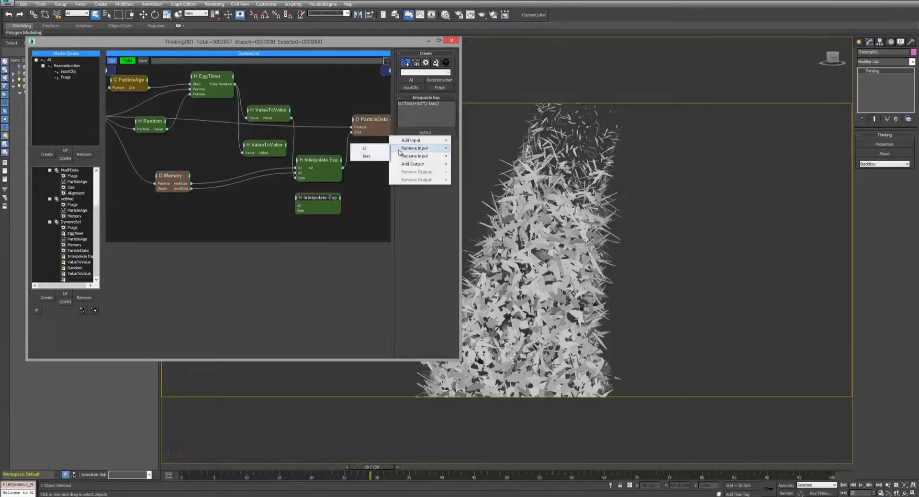
left_click(364, 149)
Step: Add two vector inputs named v1 and v2 to the copied Interpolate Exp node
left_click(424, 133)
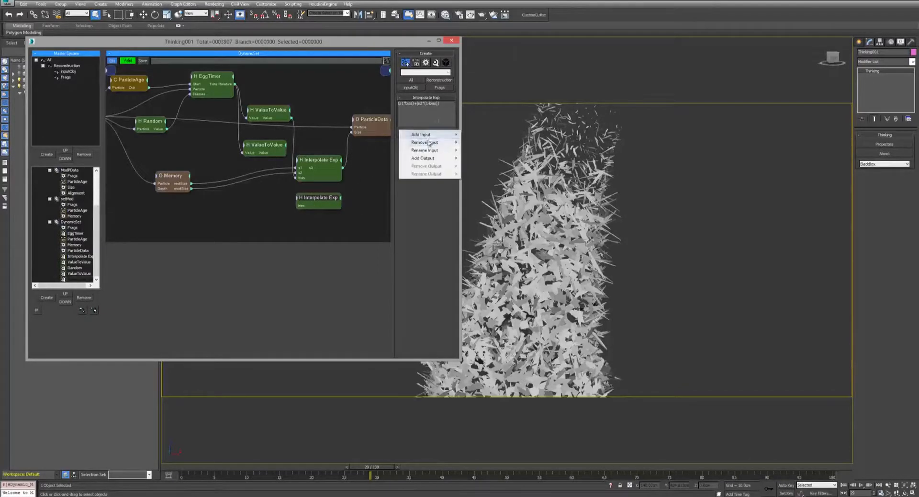
mouse_move(421, 134)
left_click(376, 139)
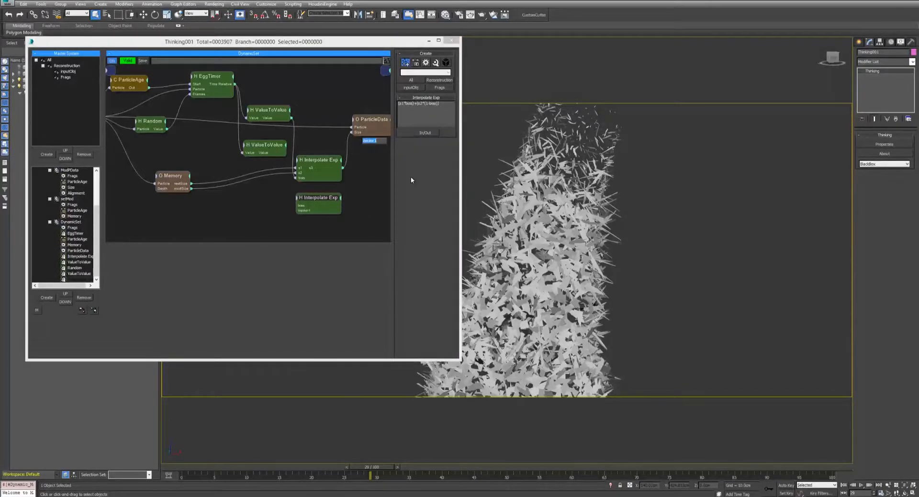
type("v1")
key("Return")
left_click(424, 132)
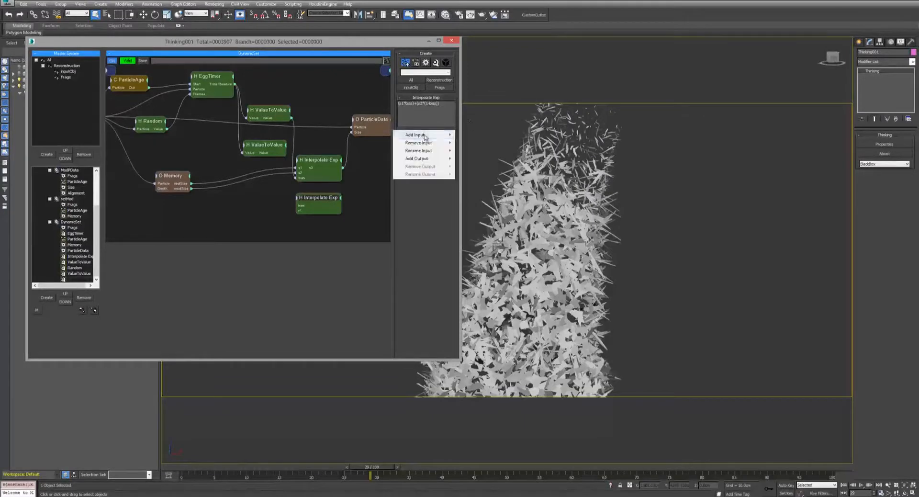
mouse_move(421, 135)
left_click(385, 142)
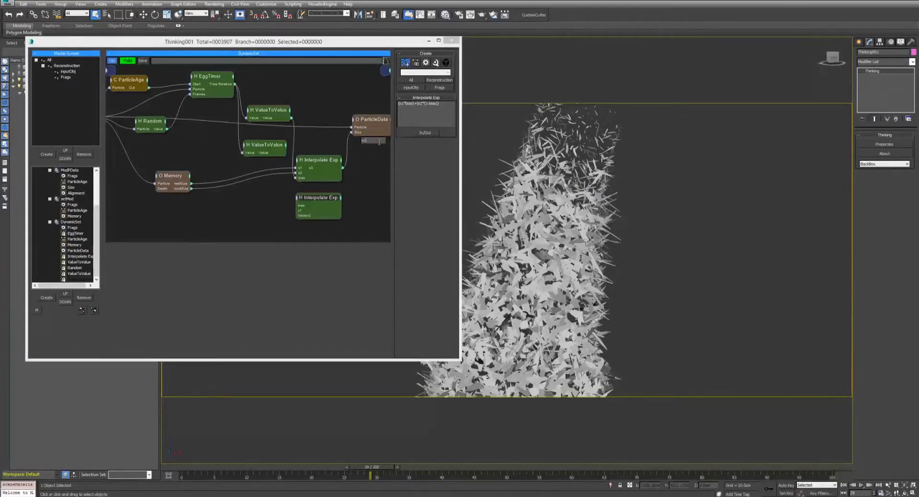
type("v2")
key("Return")
Step: Add a vector output named v3 to the copied Interpolate Exp node
left_click(424, 132)
mouse_move(424, 160)
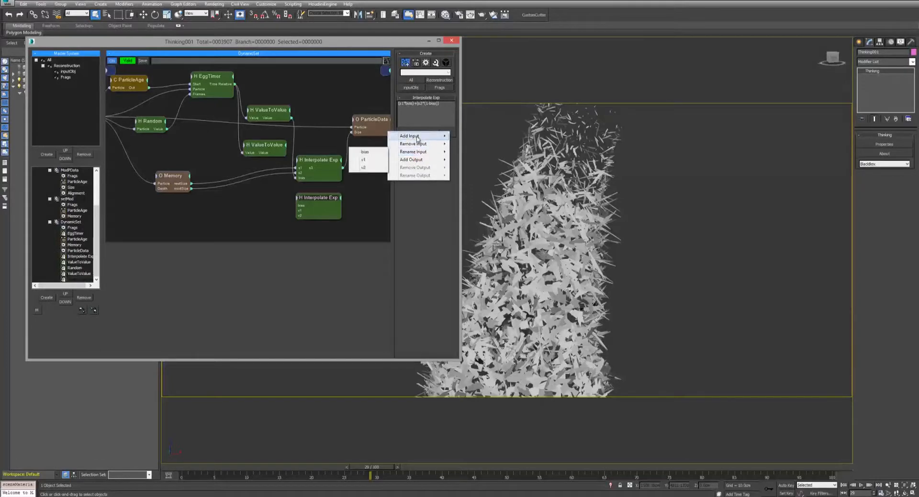
left_click(370, 168)
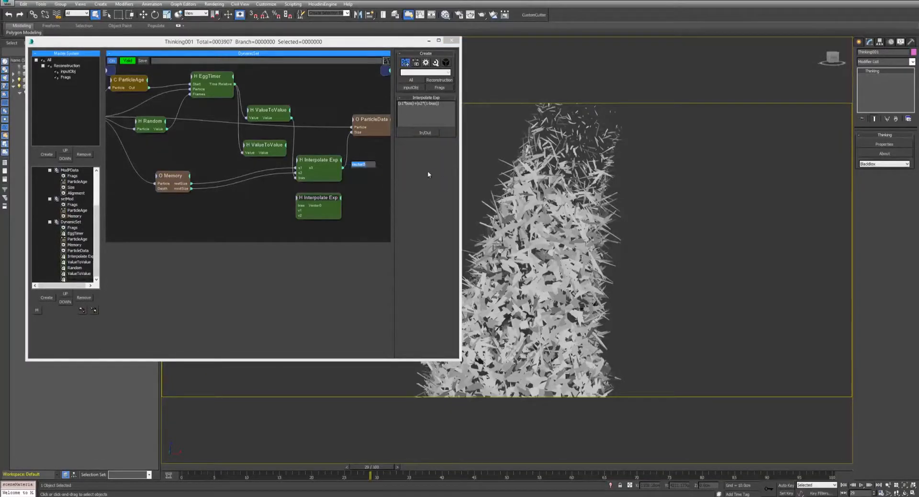
key("Return")
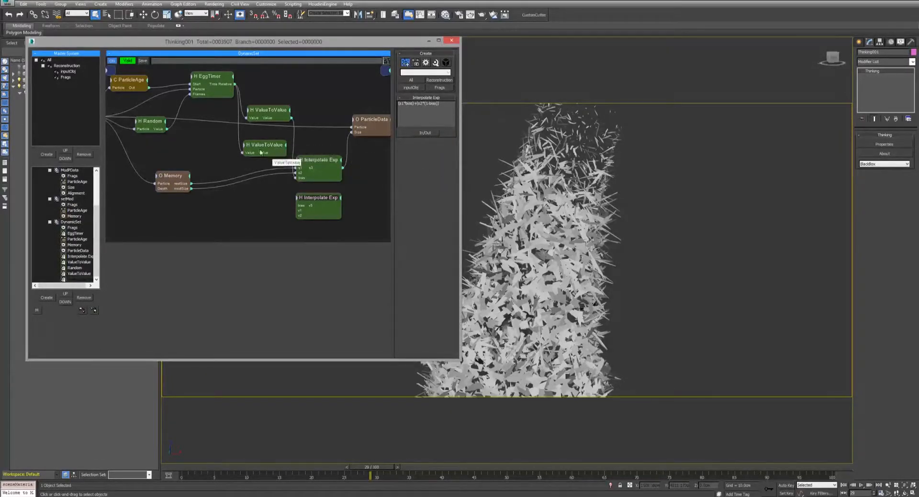
Step: Connect the second ValueToValue to the copied expression's bias, and Memory's new restAlign and modAlign outputs to v1 and v2
left_click_drag(261, 145, 257, 143)
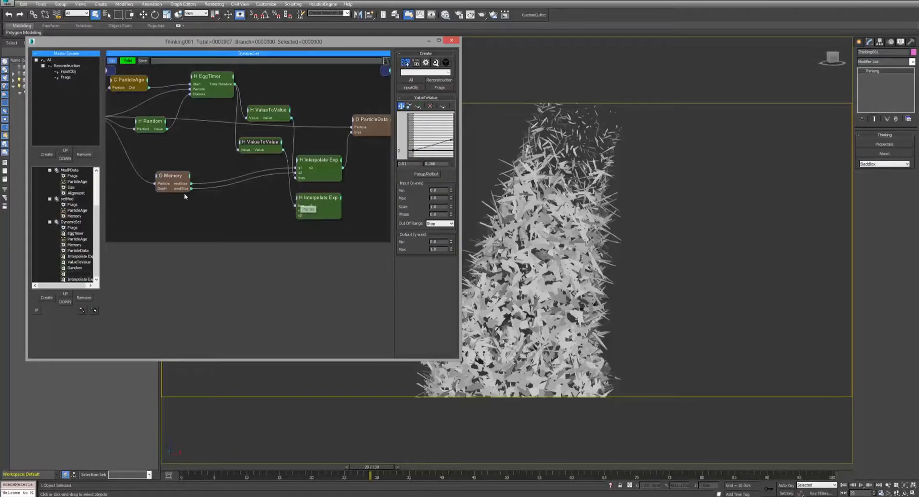
left_click(177, 176)
left_click_drag(441, 136, 427, 277)
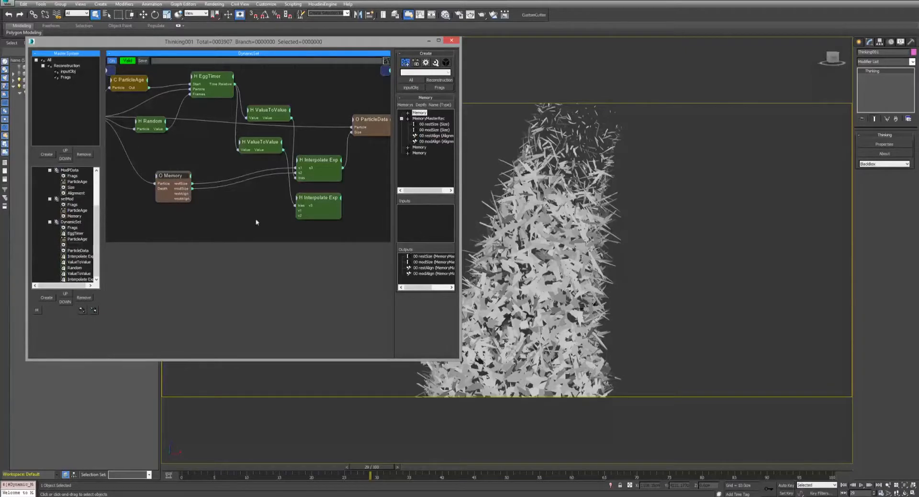
left_click_drag(299, 213, 299, 218)
left_click_drag(175, 201, 296, 215)
Step: Change the copied Interpolate Exp formula to (v1*bias)+(v2*(1-bias))
left_click(309, 205)
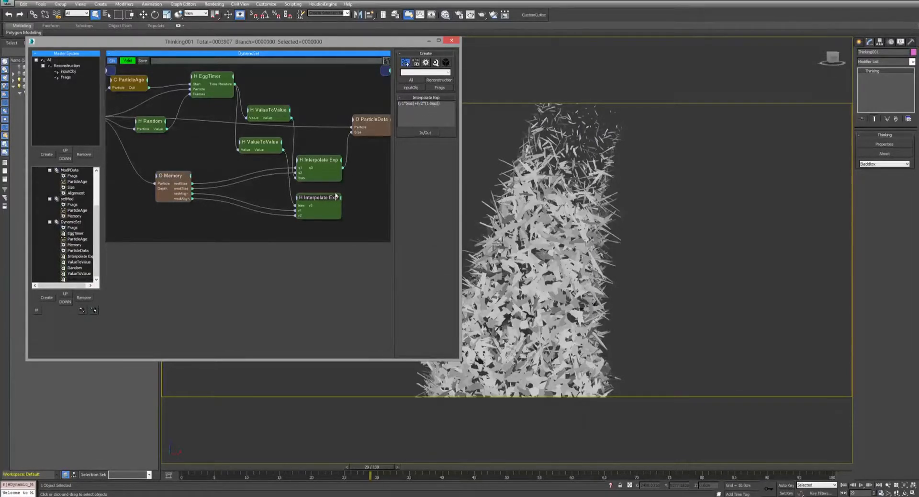
mouse_move(336, 196)
left_mouse_down()
mouse_move(325, 198)
mouse_move(333, 193)
left_mouse_up()
middle_click_drag(369, 180, 352, 182)
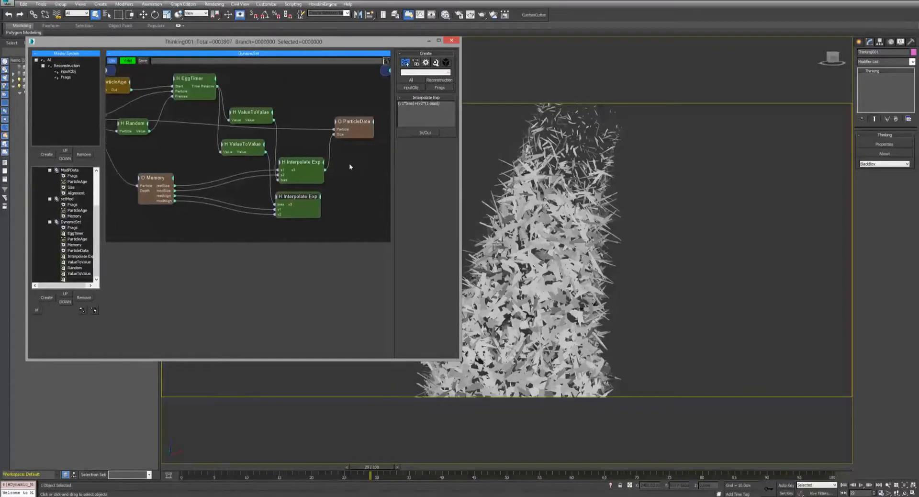
Step: Try to drive a new Alignment input on ParticleData from the copied Interpolate Exp's v3 output
left_click_drag(365, 132, 371, 128)
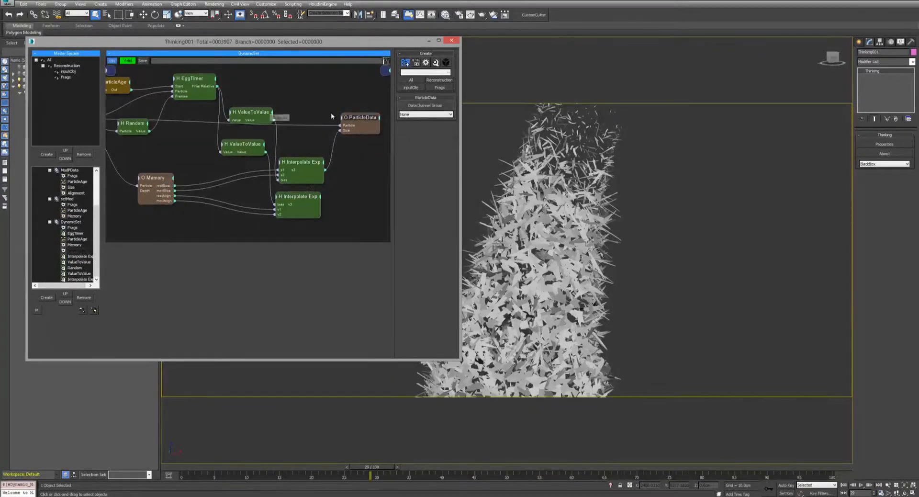
right_click(347, 118)
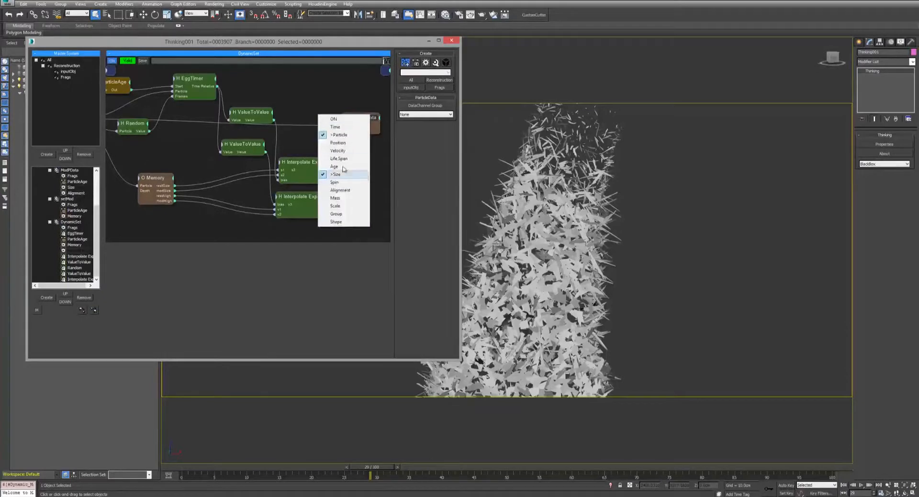
left_click(344, 190)
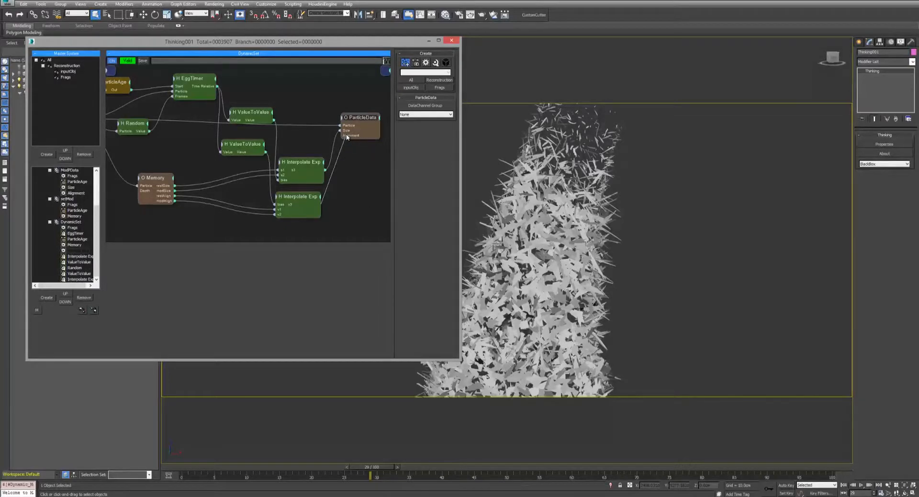
left_click_drag(346, 134, 346, 136)
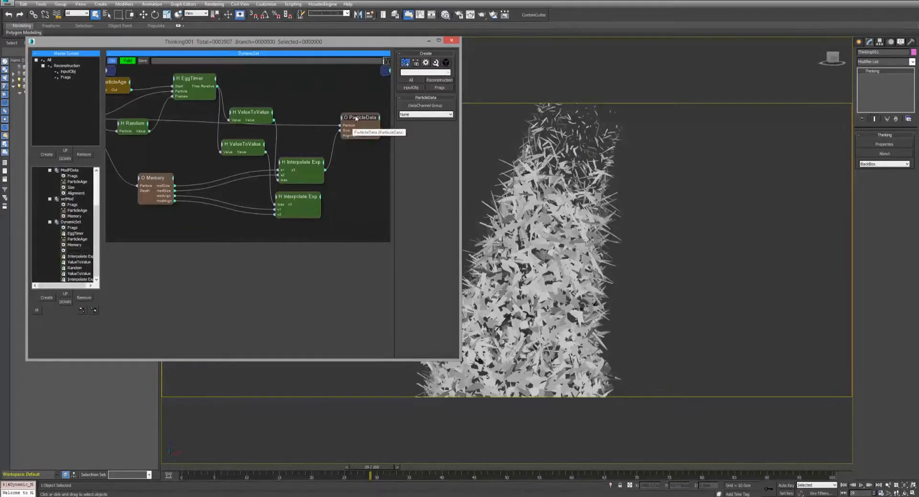
double_click(354, 118)
double_click(354, 118)
Step: Add an Alignment operator to DynamicSet and connect the particle output of Frags to it
mouse_move(282, 145)
middle_mouse_down()
mouse_move(326, 135)
mouse_move(292, 134)
middle_mouse_up()
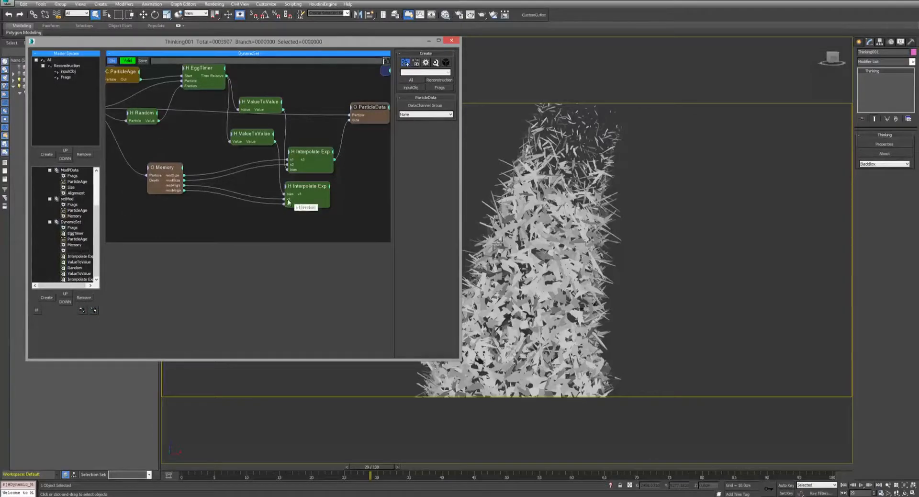
middle_click_drag(246, 178, 307, 192)
double_click(258, 158)
type("ali")
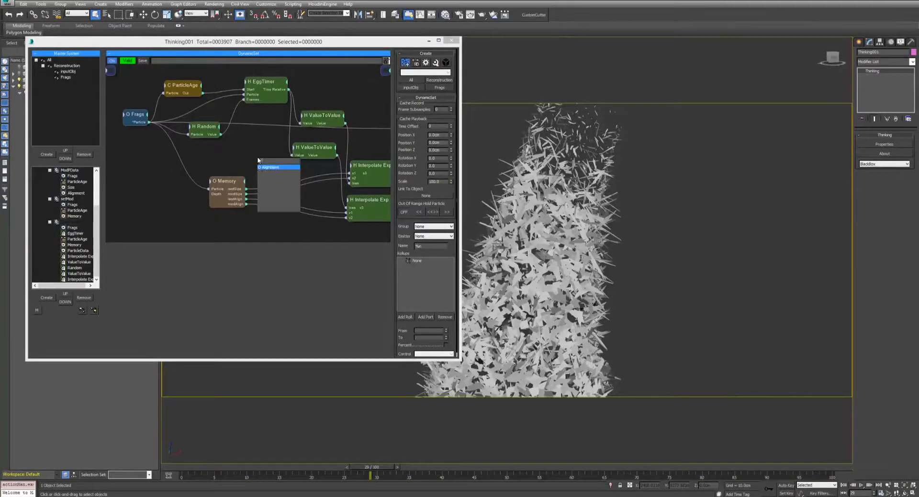
key("Return")
left_click_drag(144, 123, 268, 171)
Step: Place Alignment below ParticleData, connect the copied expression's v3 to its Direction input, and set its mode to User Defined
middle_click_drag(276, 164, 199, 147)
left_click_drag(199, 146, 347, 160)
middle_click_drag(332, 168, 295, 181)
left_click_drag(322, 151, 324, 147)
left_click(415, 131)
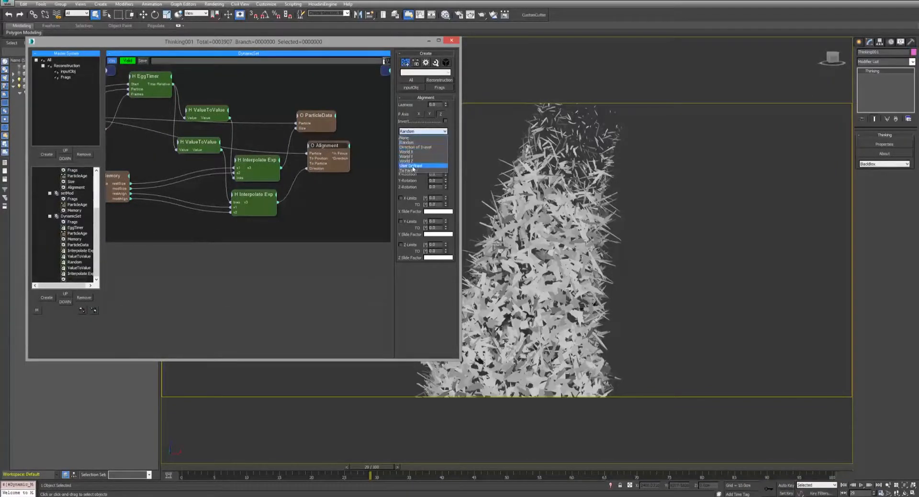
left_click(413, 169)
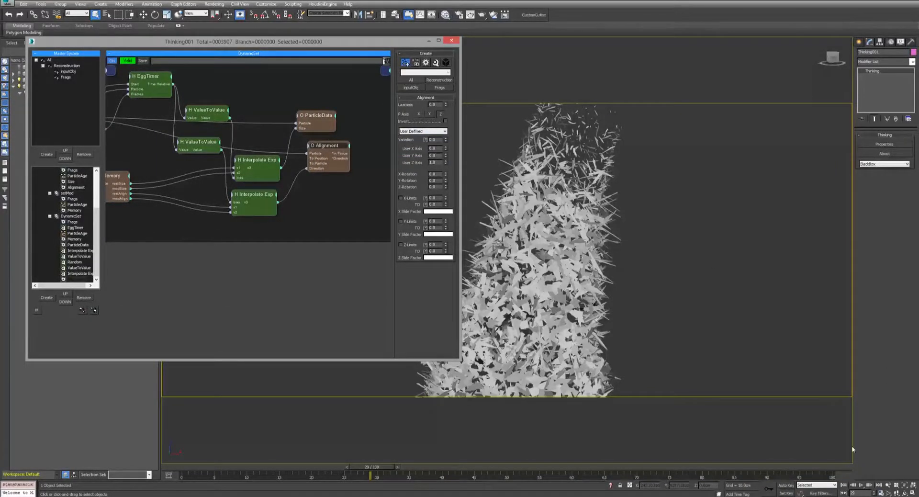
Step: Play the simulation from the first frame to examine the fragments' blended alignment
left_click(843, 484)
left_click(861, 485)
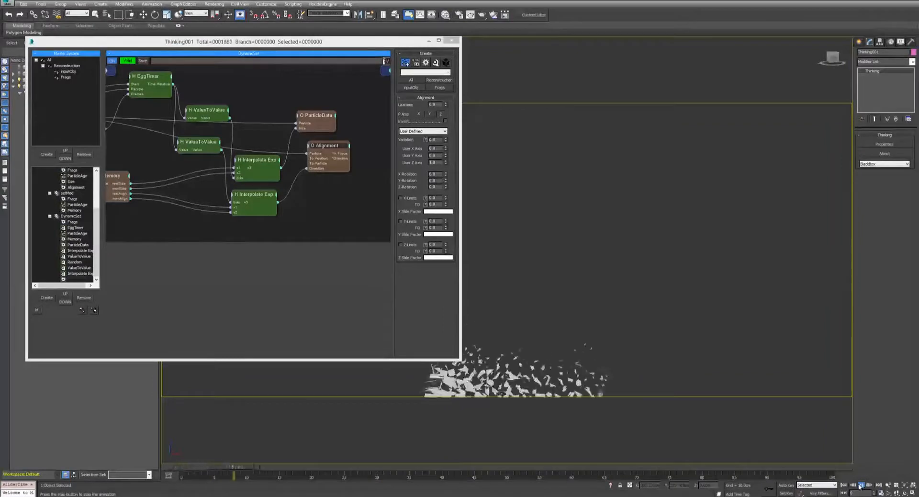
left_click(861, 485)
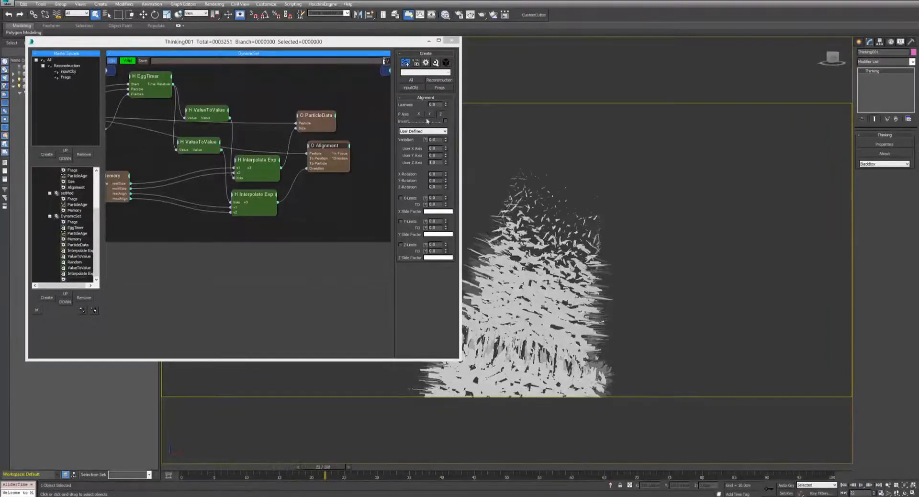
Step: Set the Alignment operator's axis to X and play the simulation on to inspect the forming fragments up close
left_click(419, 114)
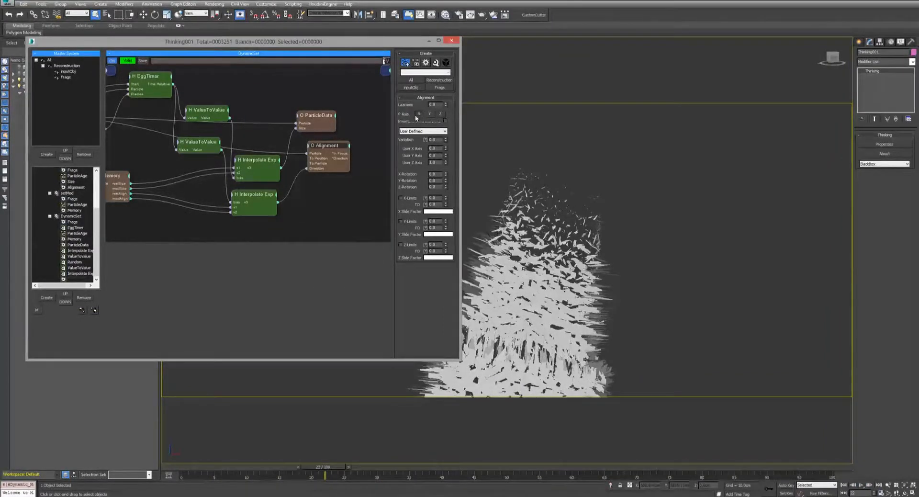
left_click(861, 484)
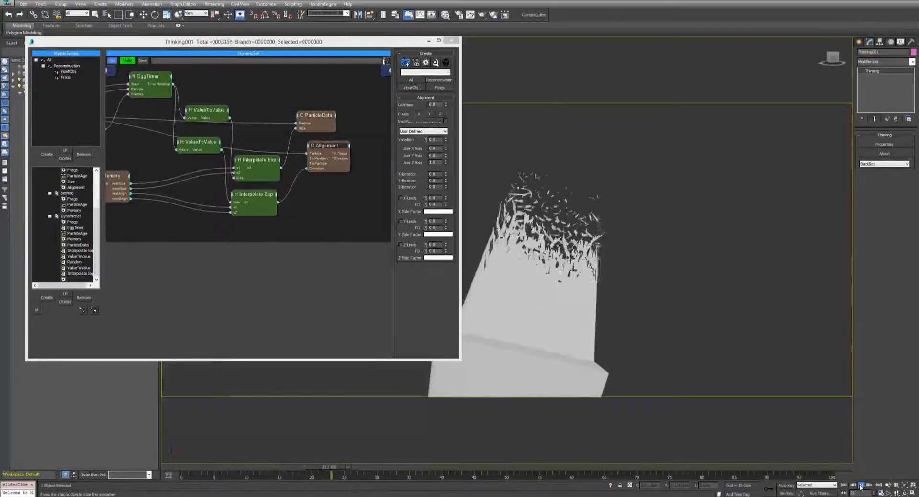
middle_click_drag(556, 189, 579, 188)
scroll(579, 189, "up", 5)
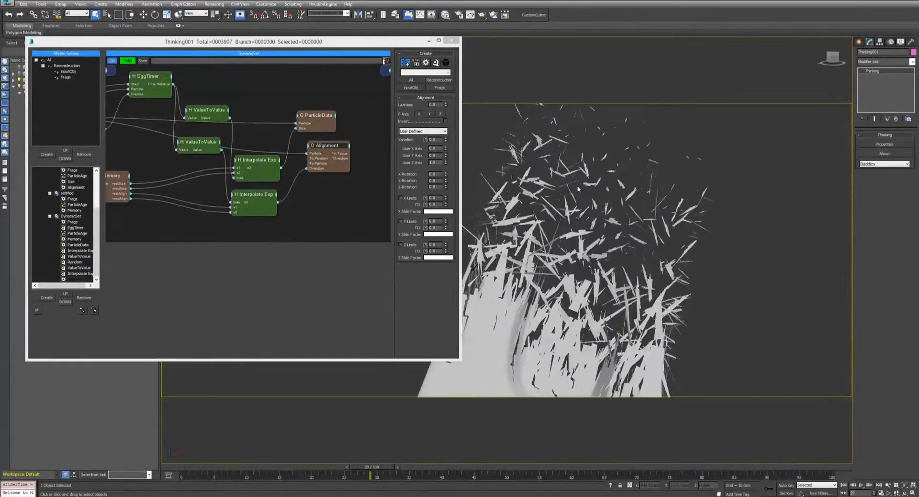
Step: Raise the middle point of the second ValueToValue curve to about 0.66 so the curve bows upward
left_click(199, 142)
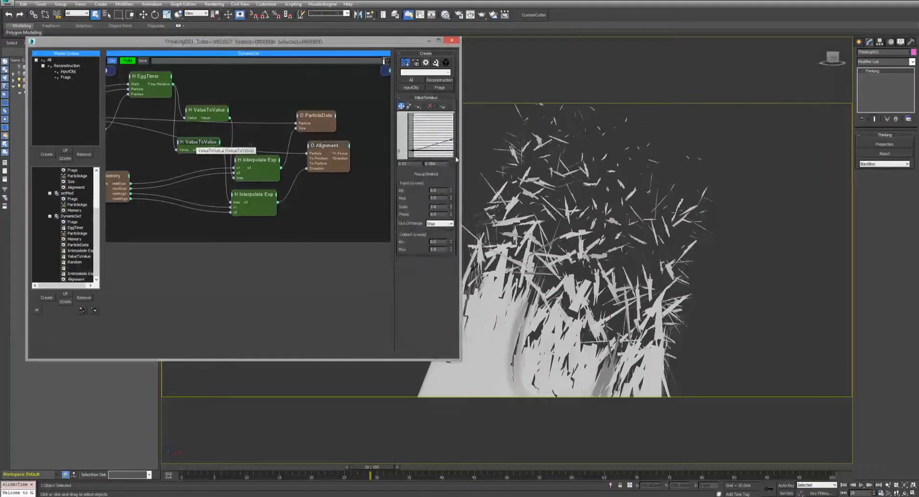
left_click(426, 175)
left_click_drag(459, 197, 288, 146)
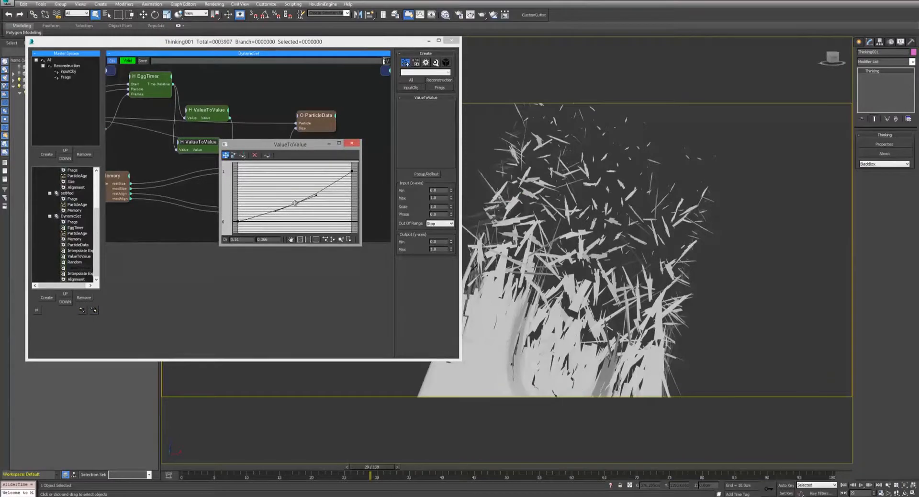
left_click_drag(295, 202, 290, 192)
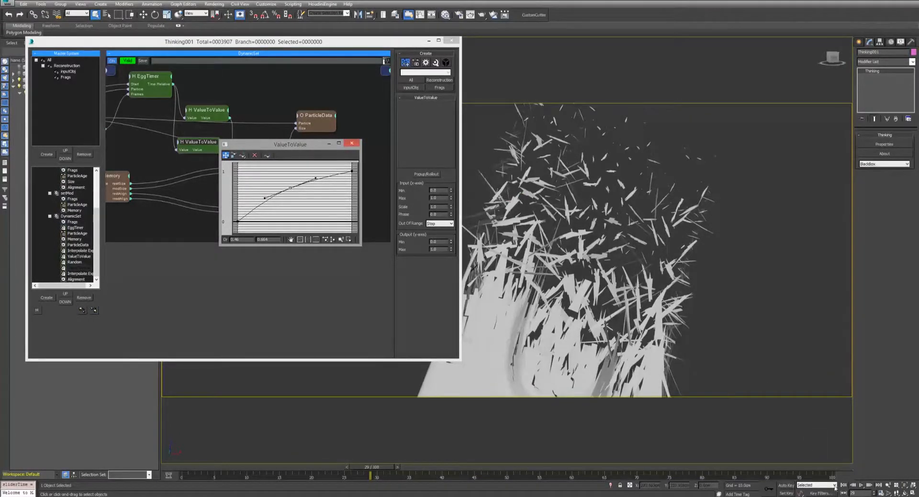
left_click(352, 143)
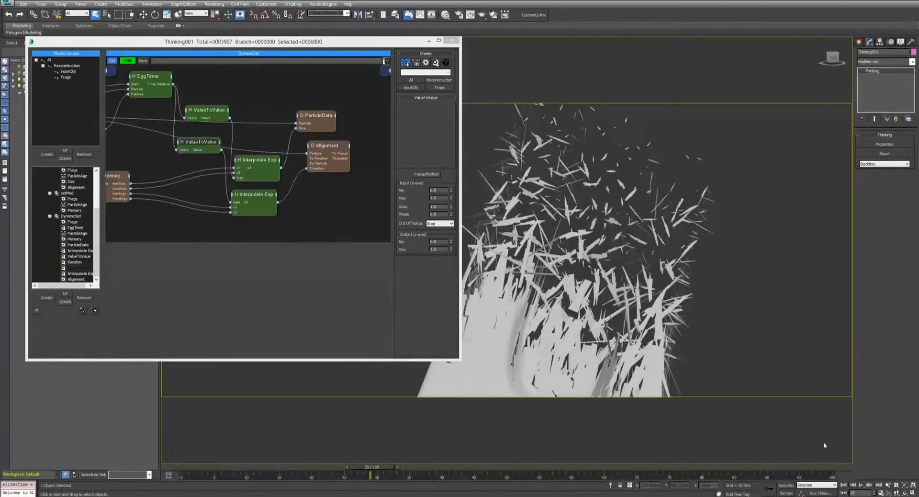
Step: Replay the simulation from the first frame and examine how the fragments rotate into place with the reshaped curve
left_click(843, 485)
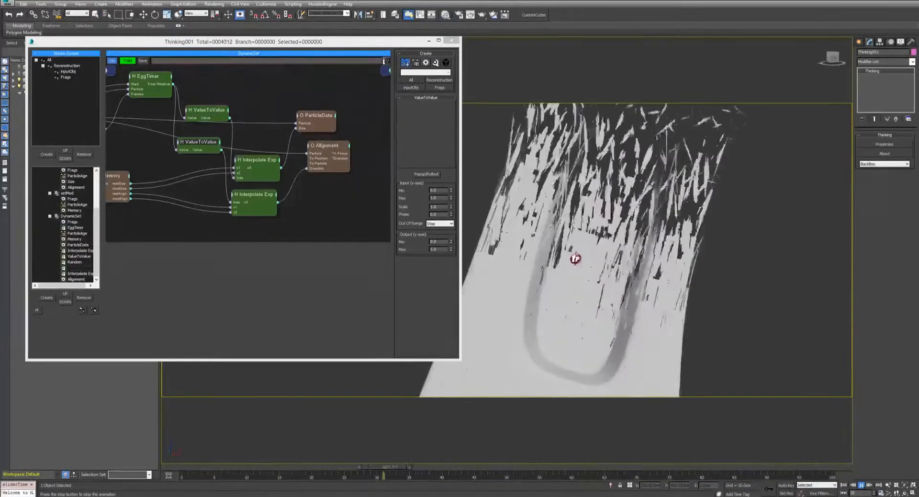
left_click(860, 485)
scroll(664, 285, "down", 5)
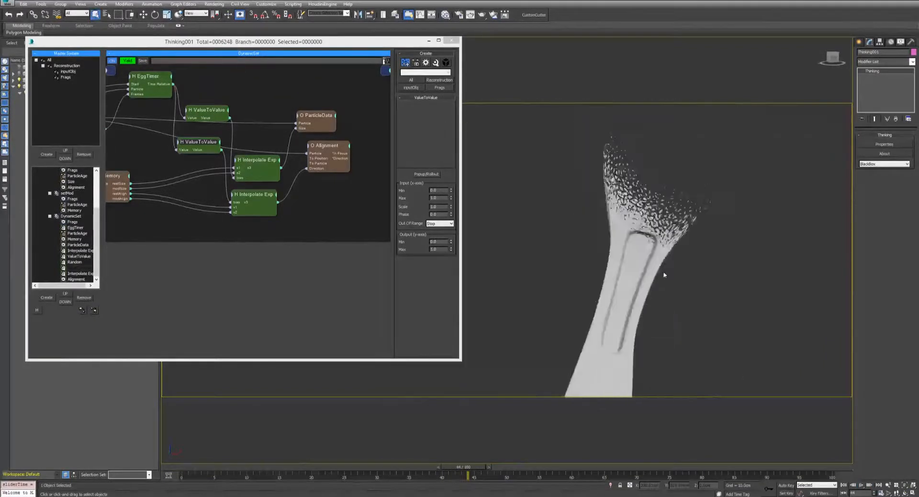
scroll(664, 274, "up", 4)
left_click(842, 485)
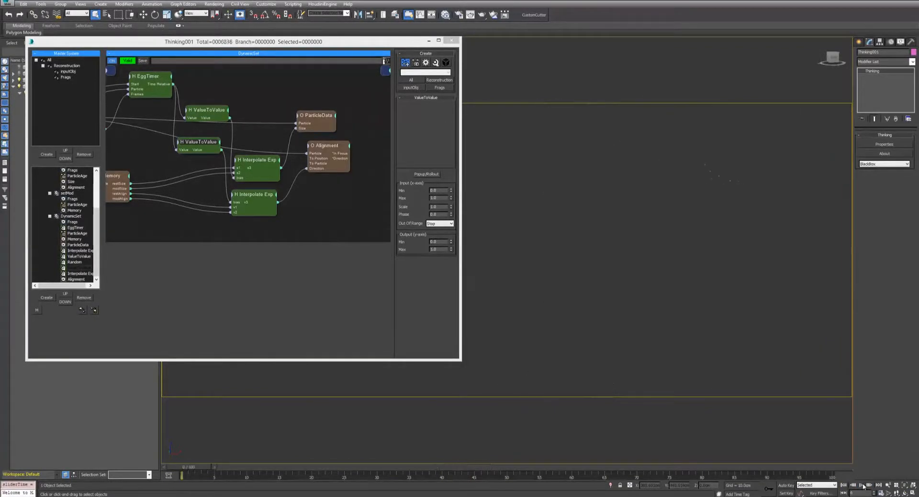
left_click(861, 485)
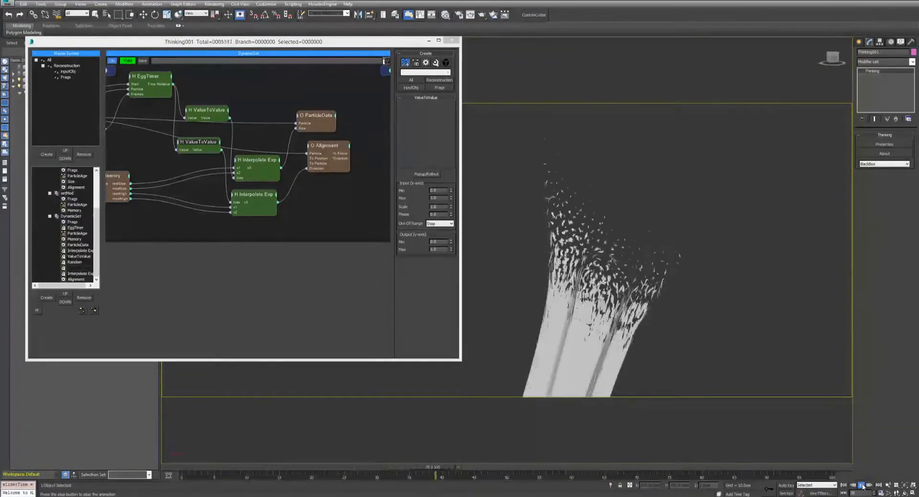
left_click(861, 485)
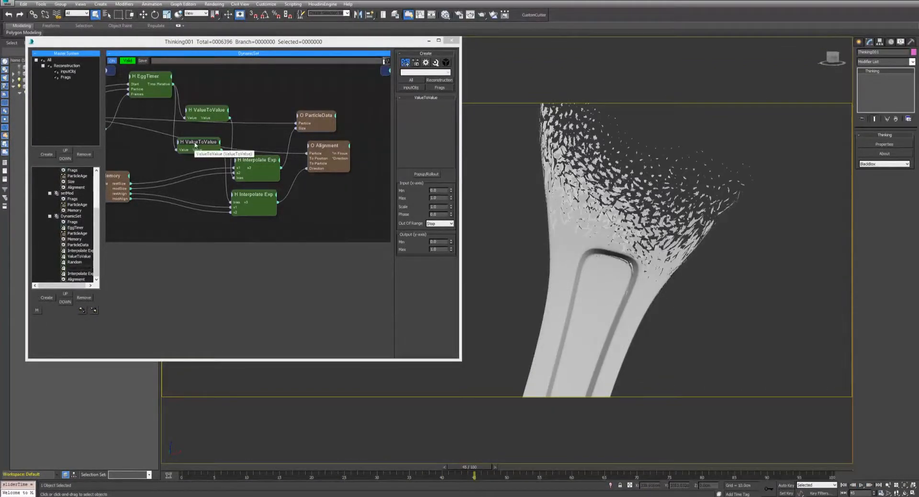
Step: Lower the middle point of the second ValueToValue curve so it bows downward, and replay the simulation
left_click(436, 173)
left_click(434, 174)
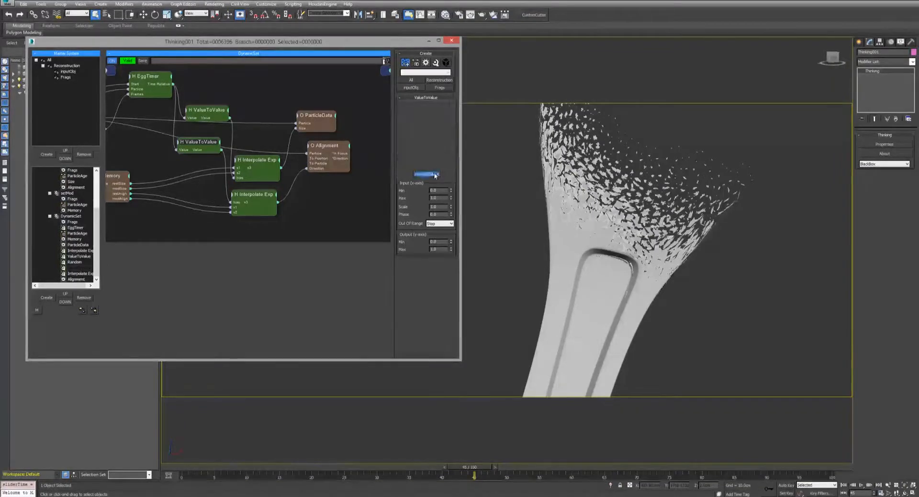
left_click_drag(458, 239, 473, 257)
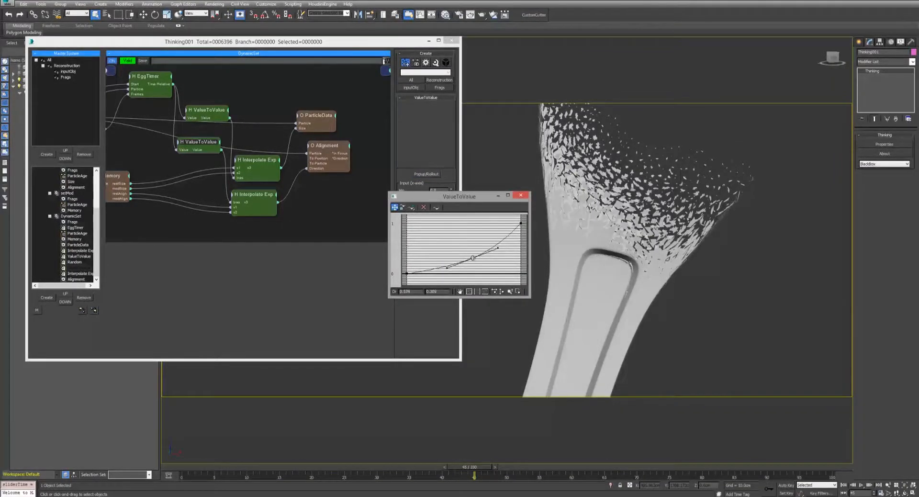
left_click(520, 195)
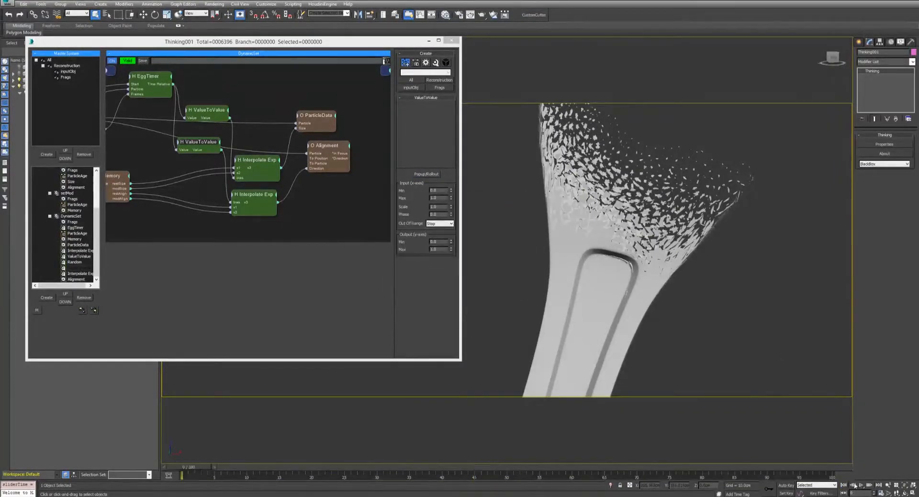
left_click(861, 485)
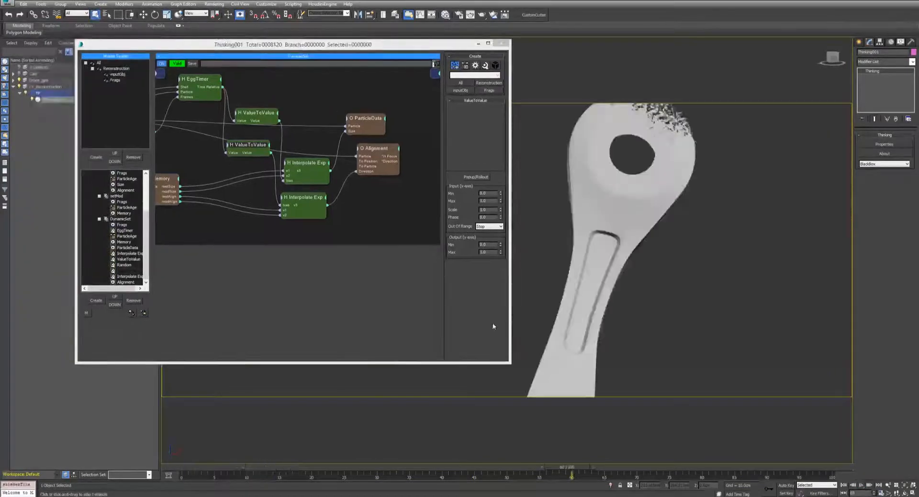
Step: Add a Position entry named restPos to the MemoryMasterRec node
left_click_drag(146, 242, 147, 203)
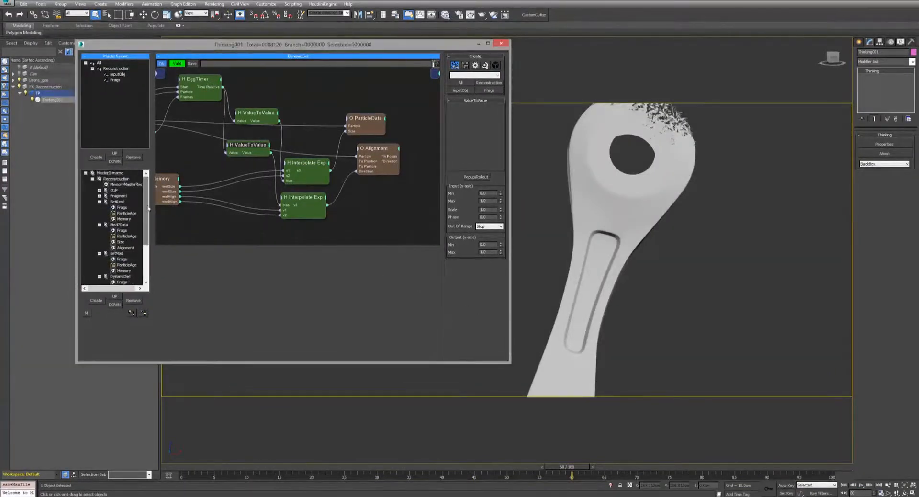
left_click(121, 184)
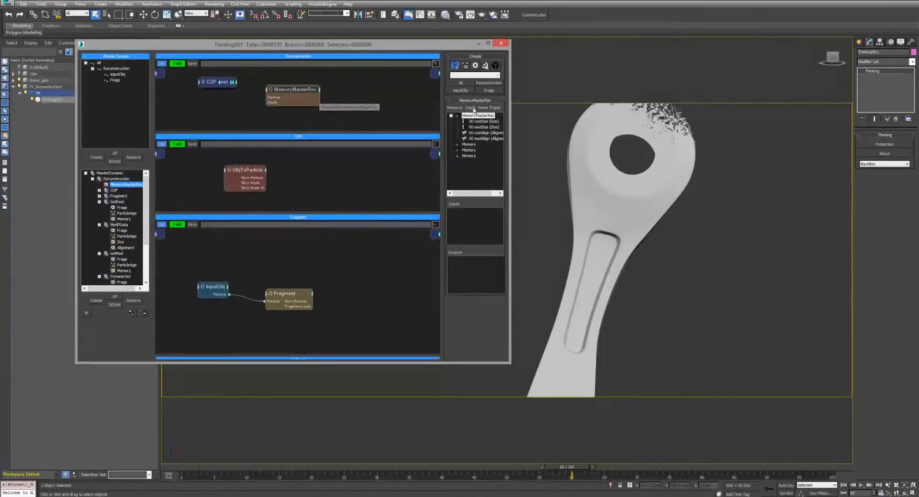
left_click(475, 115)
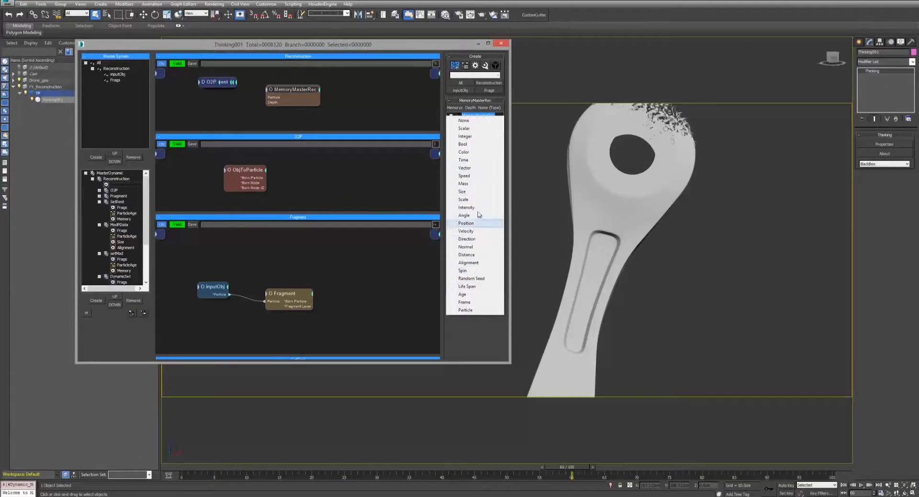
left_click(473, 224)
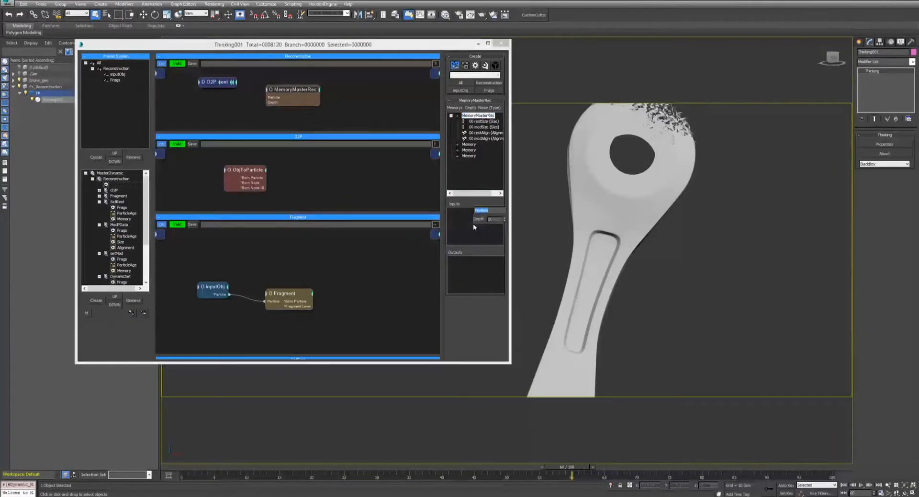
type("restPos")
key("Return")
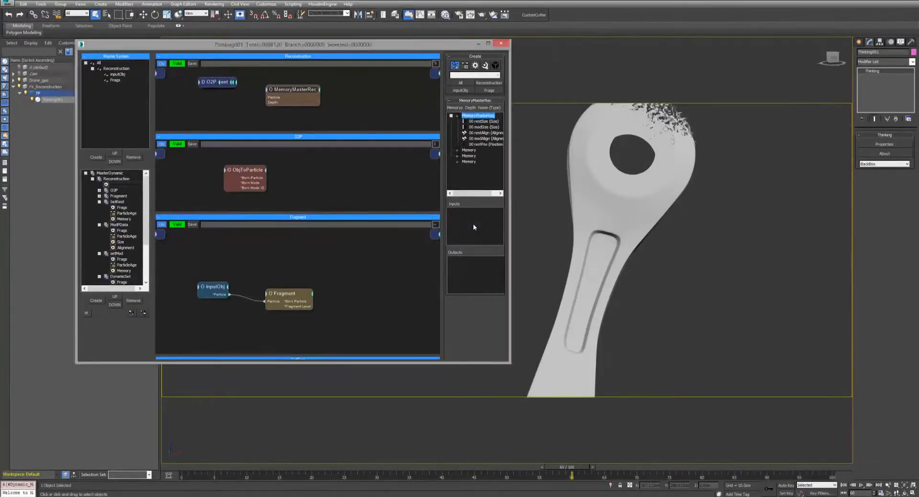
Step: Add a second Position entry named modPos to MemoryMasterRec
left_click(475, 116)
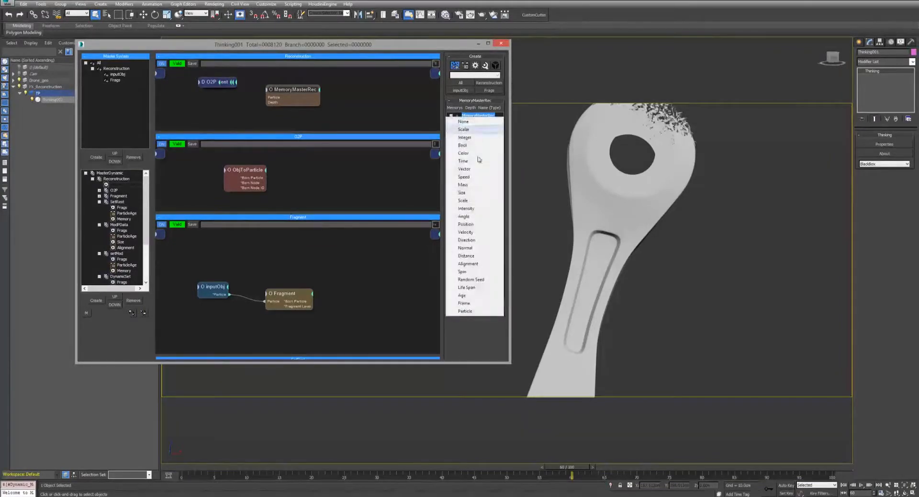
left_click(471, 227)
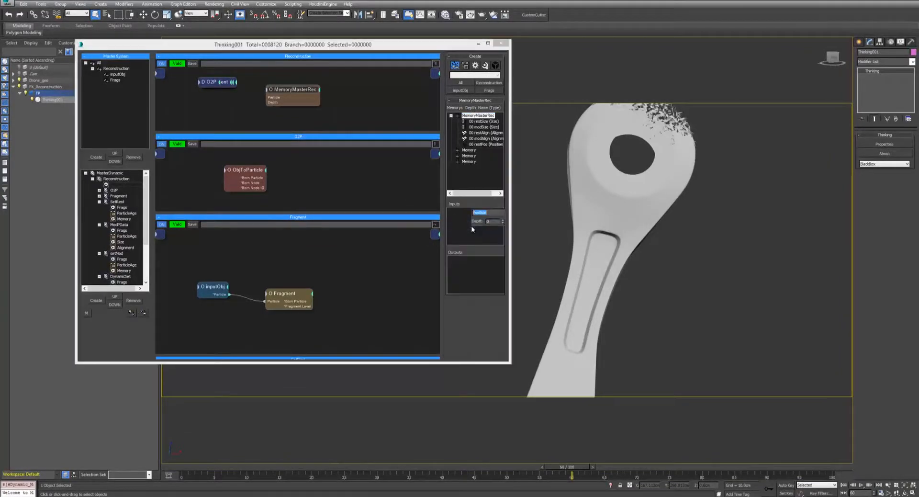
type("modPos")
key("Return")
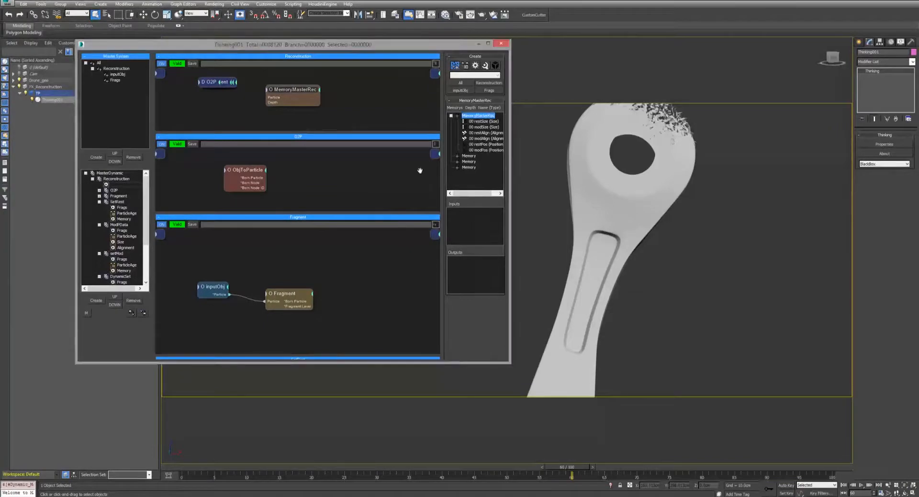
Step: In the SetRest dynamic set, connect the Frags node's Position output to a restPos input on the Memory node
left_click(118, 203)
left_click(347, 113)
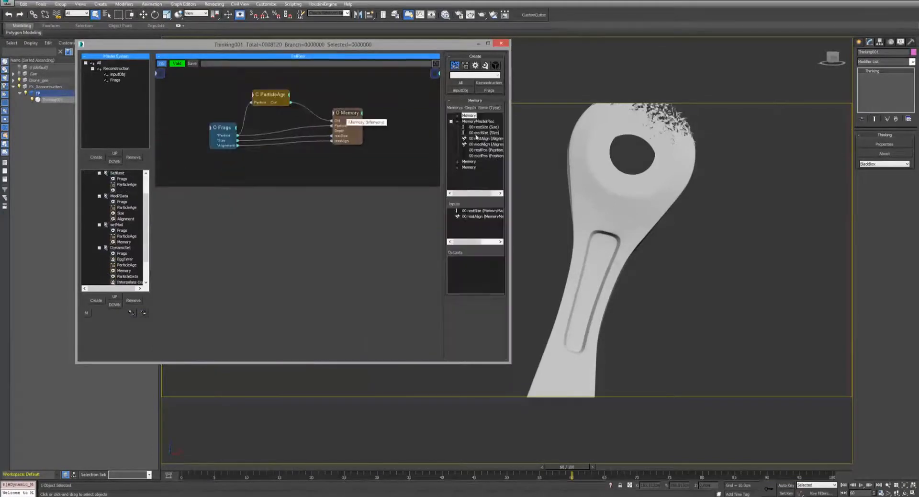
left_click(235, 128)
left_click(231, 137)
left_click_drag(237, 141, 343, 146)
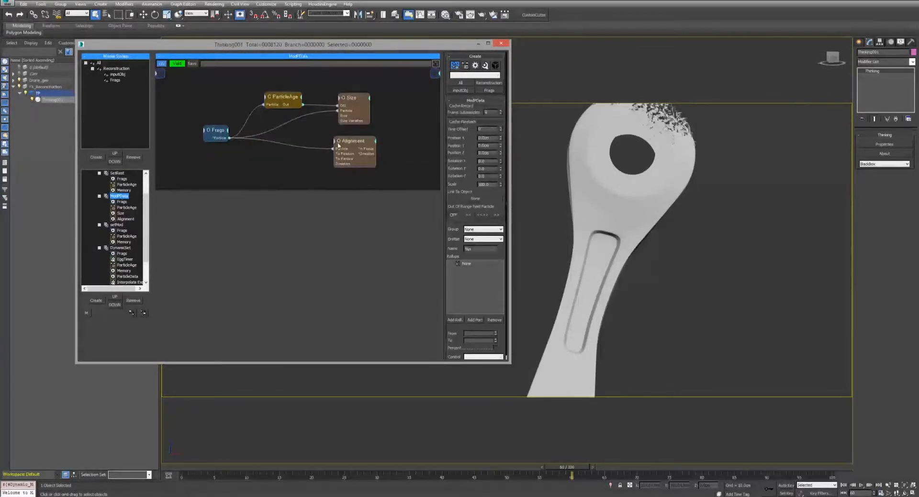
Step: Add a ParticleData node to the ModPData dynamic set
left_click(338, 145)
middle_click_drag(390, 150, 355, 134)
right_click(371, 136)
type("partic")
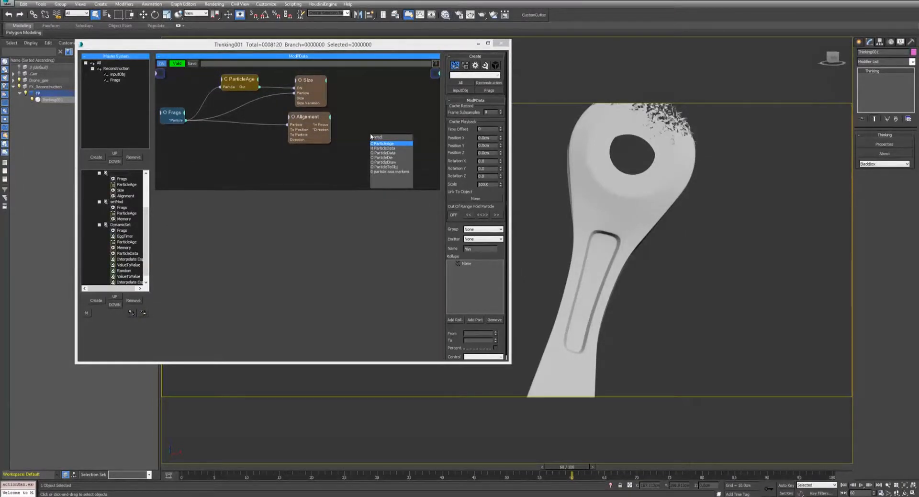
key("Down")
key("Down")
key("Return")
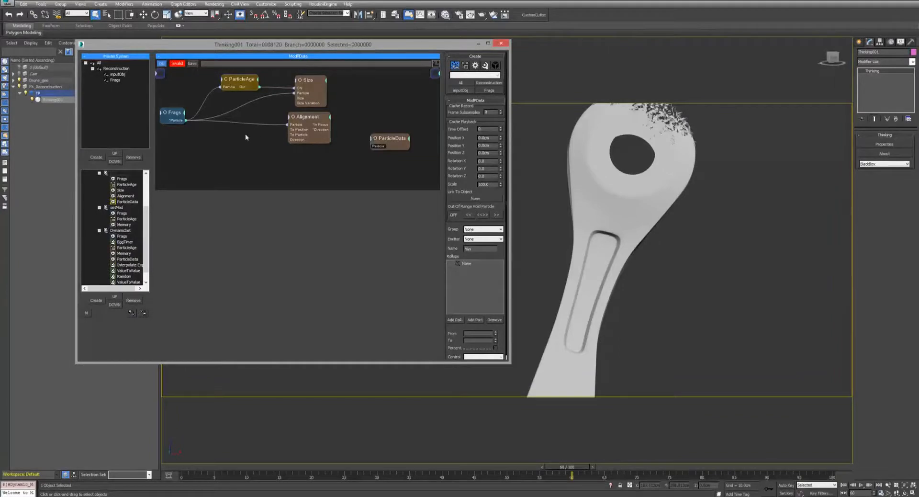
Step: Spread out the Size, Alignment and ParticleData nodes in ModPData, placing ParticleData below Alignment
mouse_move(390, 141)
left_mouse_down()
mouse_move(379, 140)
mouse_move(378, 151)
left_mouse_up()
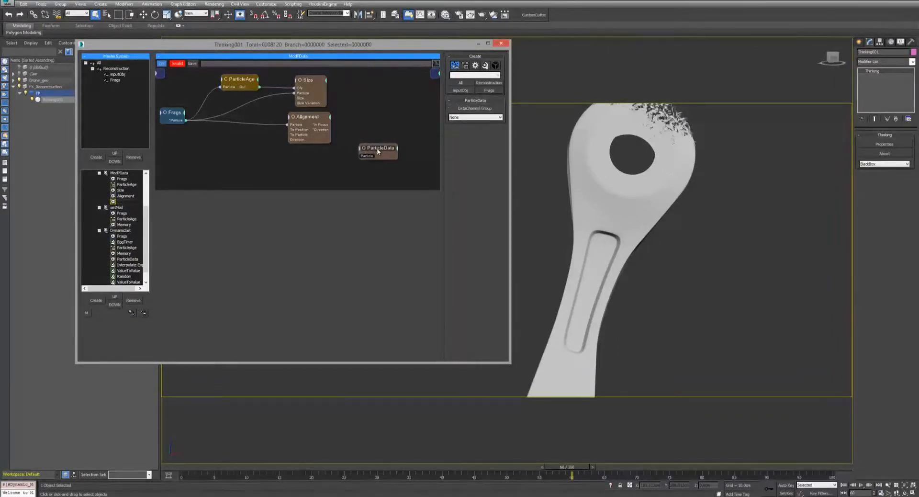
middle_click_drag(338, 137, 351, 156)
left_click_drag(319, 99, 324, 76)
left_click_drag(325, 137, 372, 131)
left_click_drag(329, 75, 352, 80)
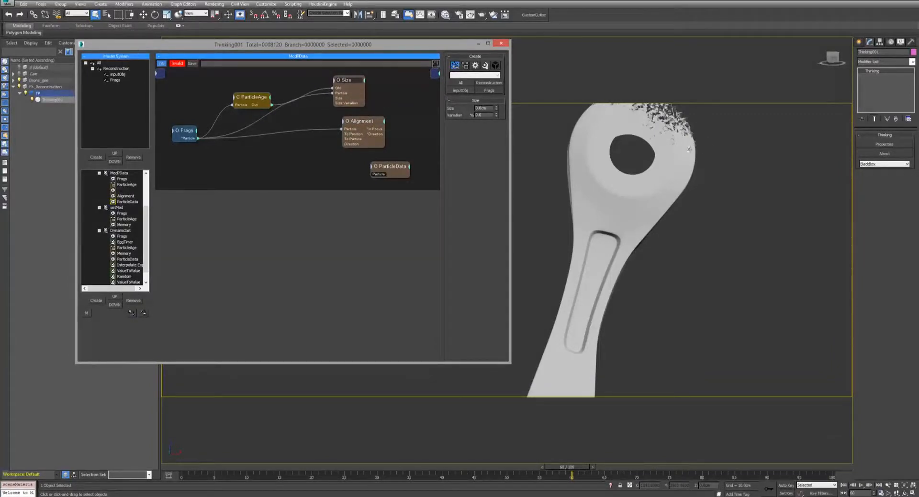
left_click_drag(386, 169, 378, 165)
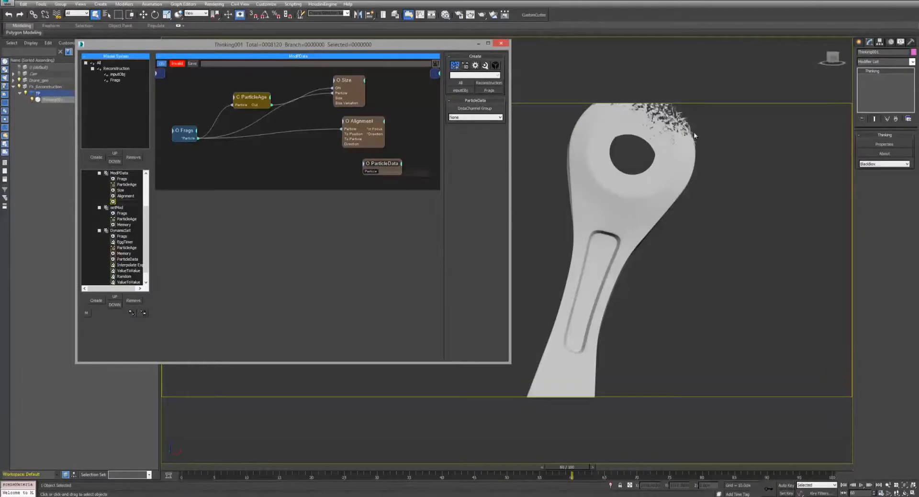
left_click_drag(386, 164, 366, 156)
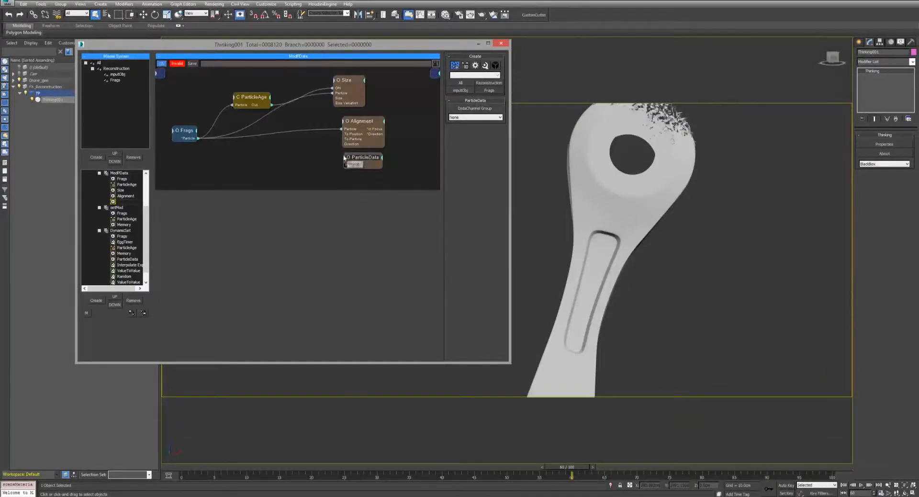
middle_click_drag(324, 155, 300, 148)
left_click_drag(336, 151, 345, 152)
middle_click_drag(309, 147, 351, 145)
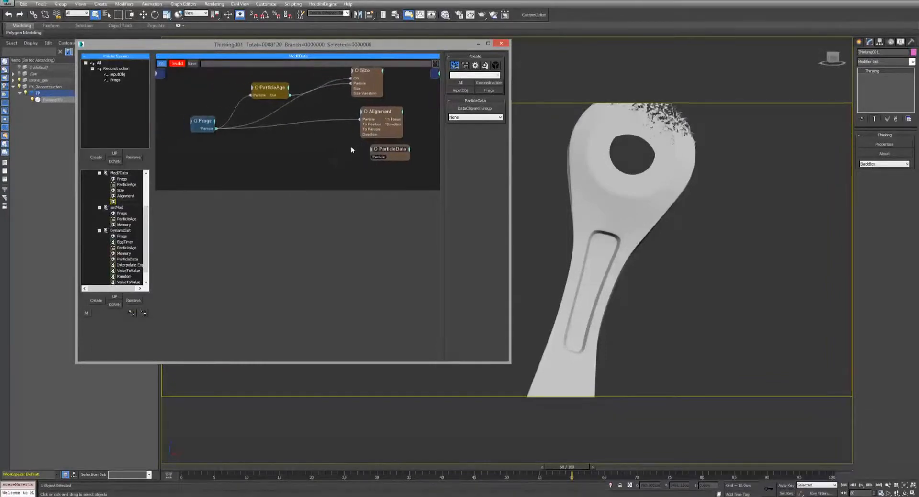
left_click_drag(380, 113, 388, 108)
left_click_drag(386, 148, 379, 149)
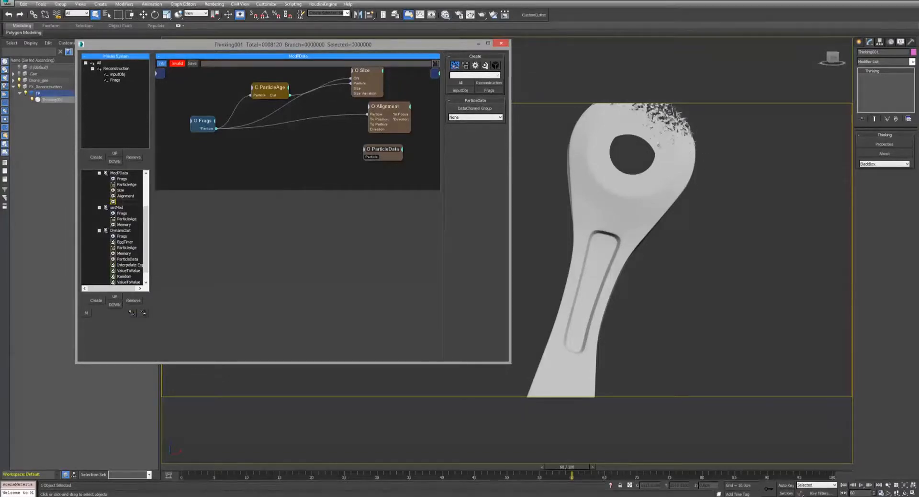
mouse_move(235, 144)
middle_mouse_down()
mouse_move(250, 140)
mouse_move(243, 147)
middle_mouse_up()
Step: Hide the unused ports of the Alignment and Size nodes in ModPData and reposition Size and ParticleAge
left_click_drag(146, 213, 147, 189)
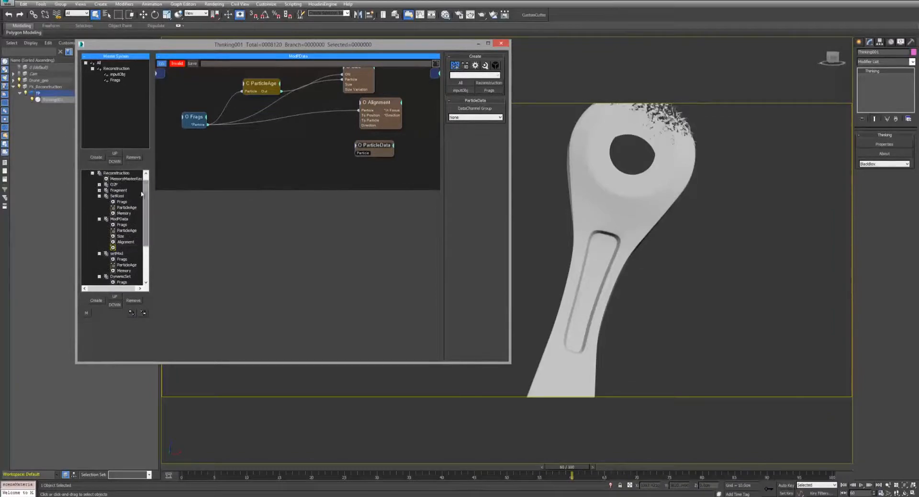
left_click(119, 219)
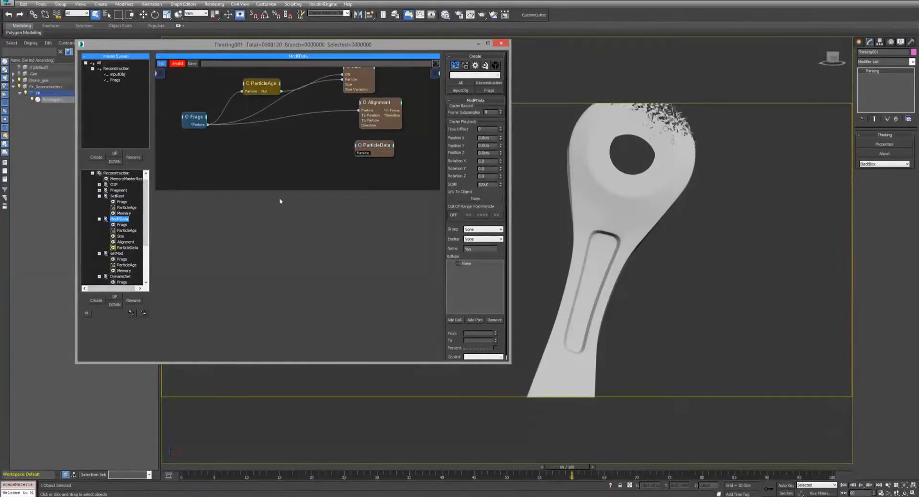
left_click(380, 102)
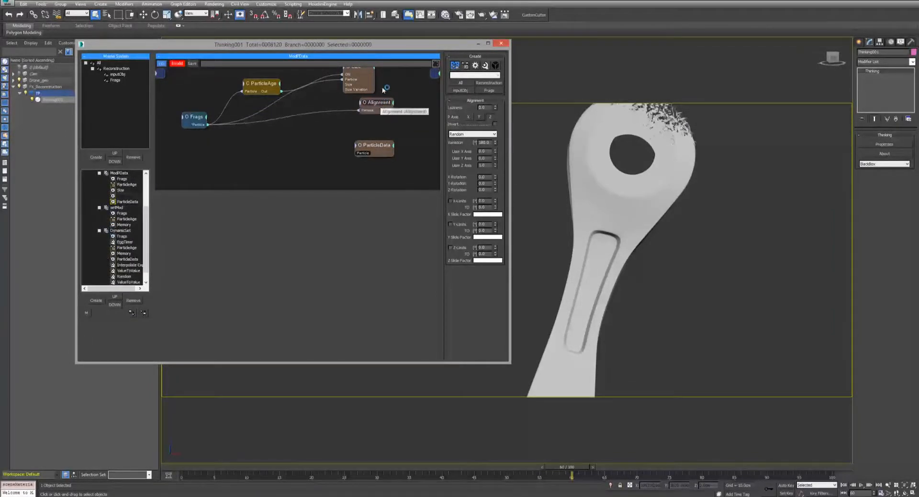
middle_click_drag(383, 90, 387, 123)
left_click_drag(367, 100, 396, 95)
double_click(375, 92)
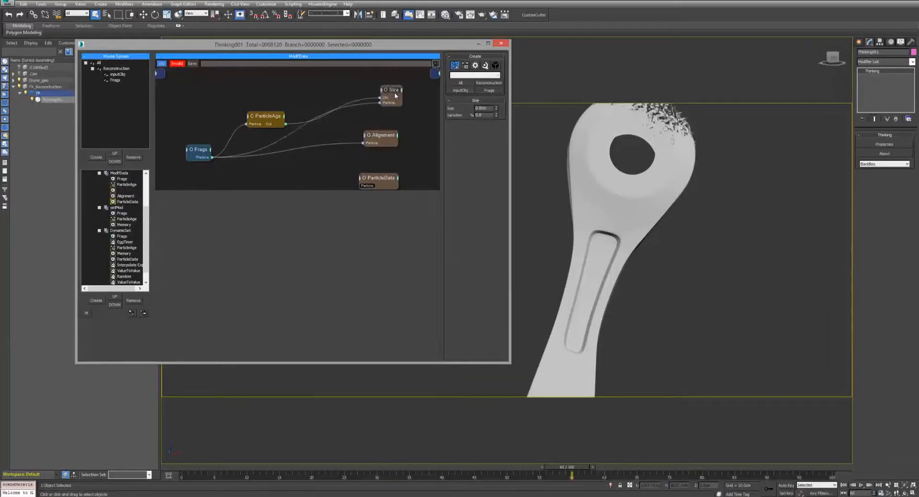
left_click(267, 116)
Step: Create a new dynamic set inside ModPData and name it 3DNoise
left_click(116, 207)
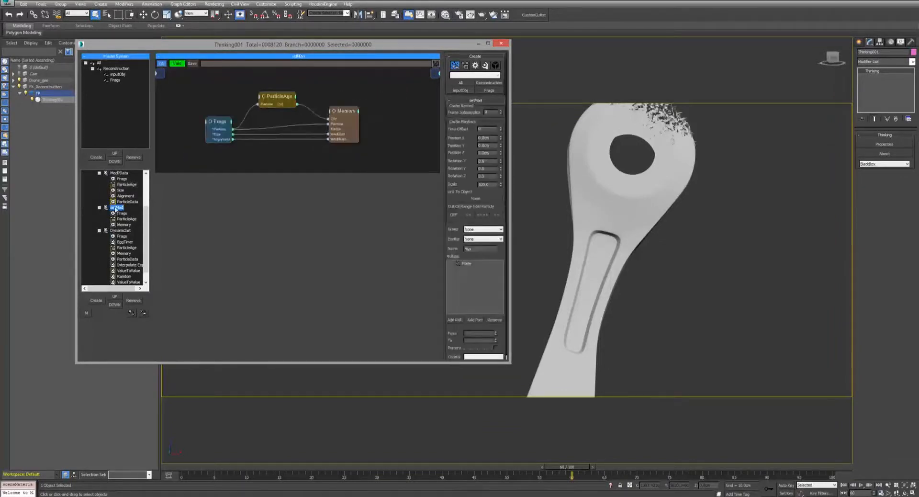
scroll(121, 227, "up", 1)
left_click(119, 191)
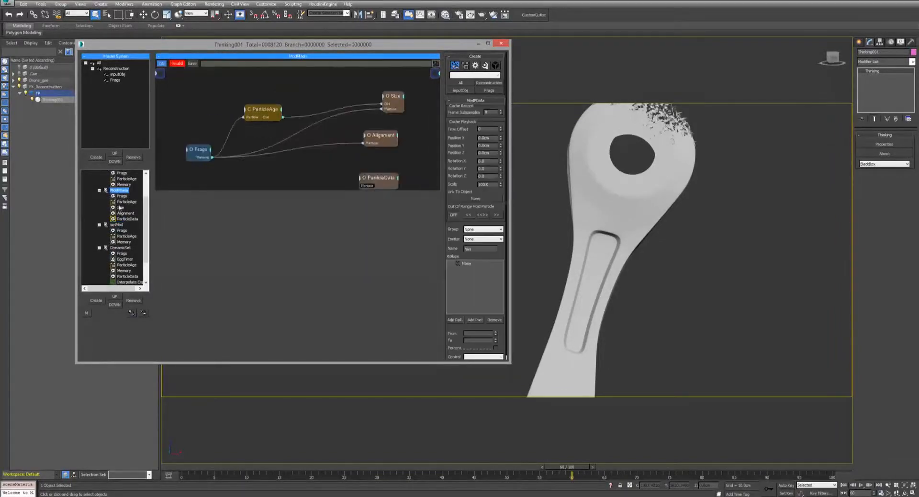
left_click(95, 301)
scroll(133, 216, "down", 1)
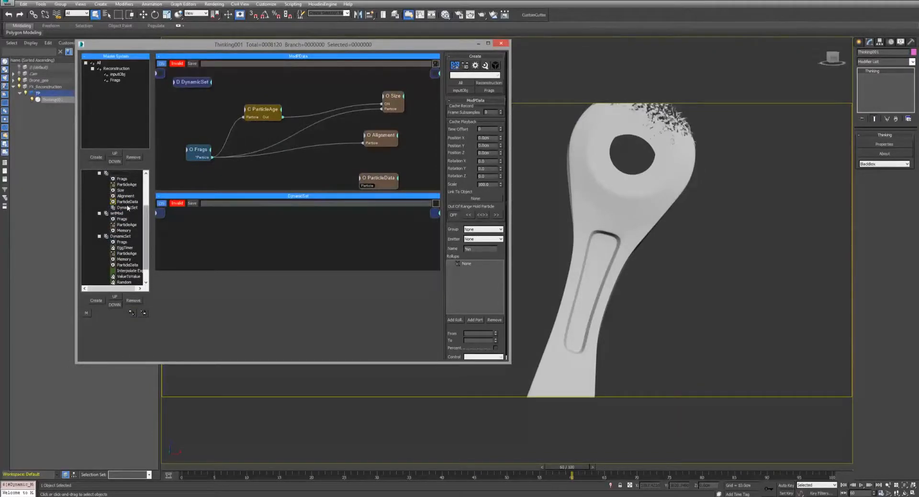
left_click(129, 207)
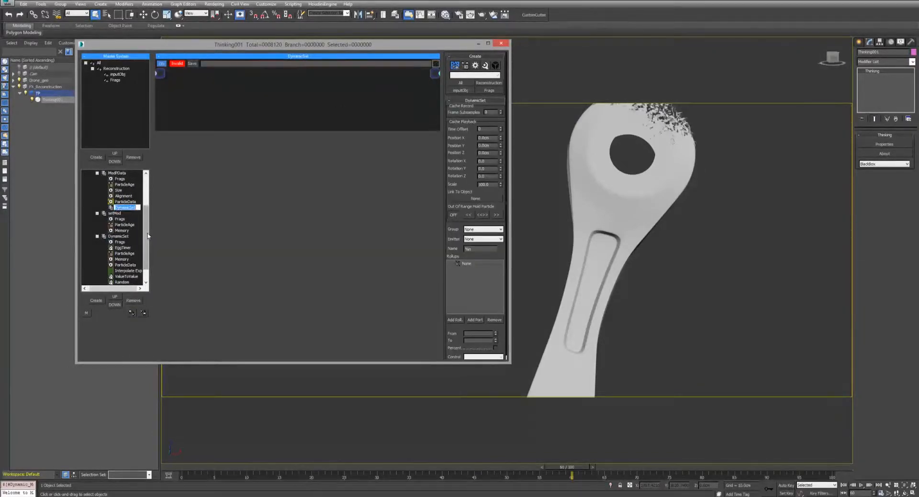
type("3DNoise")
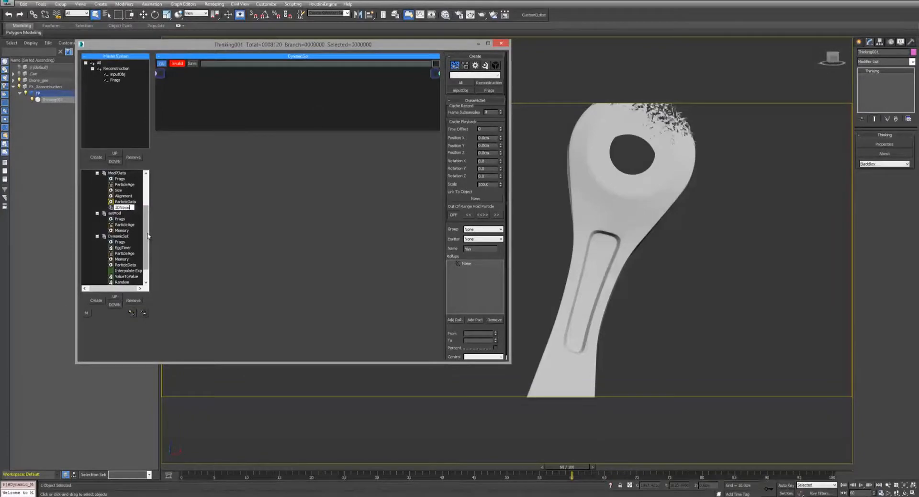
key("Return")
Step: Enlarge the 3DNoise work area and place the 3DNoise node between Frags and ParticleData in ModPData
scroll(126, 185, "up", 2)
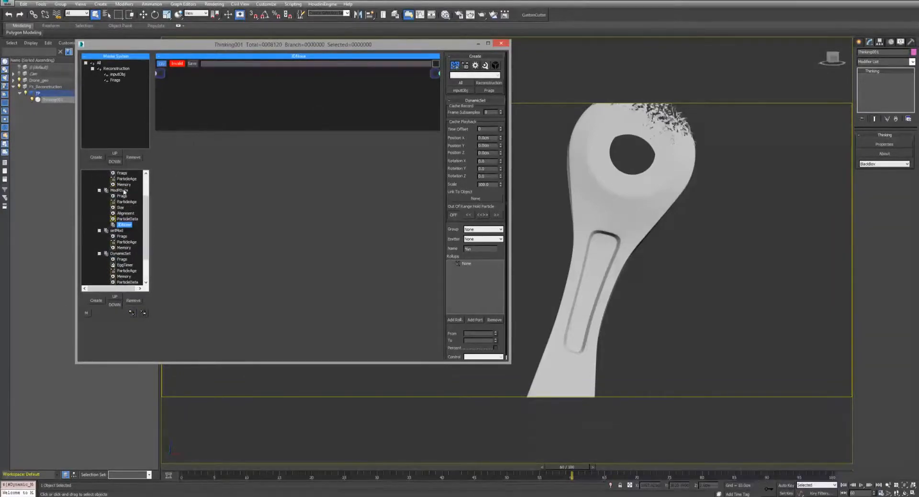
left_click(124, 191)
left_click_drag(224, 270, 228, 319)
left_click_drag(188, 82, 256, 168)
middle_click_drag(293, 162, 273, 148)
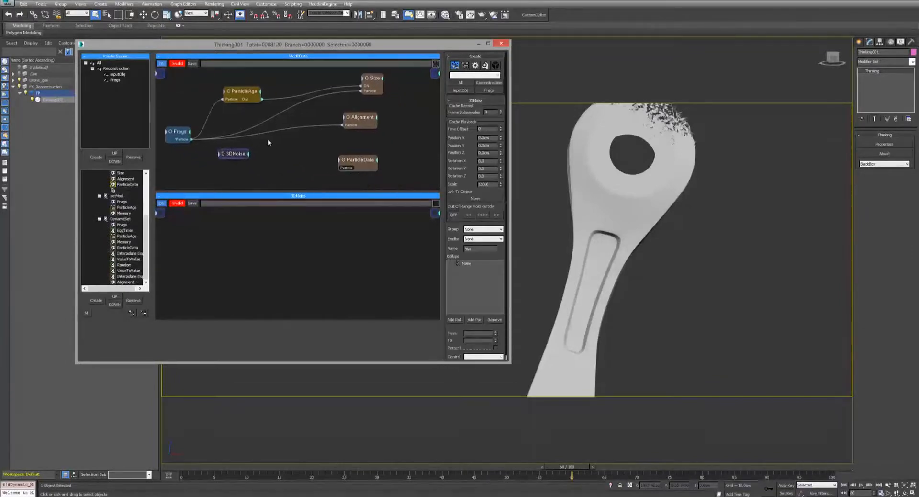
Step: Open the Slate Material Editor, make room in View2 and add three Noise maps
left_click(445, 14)
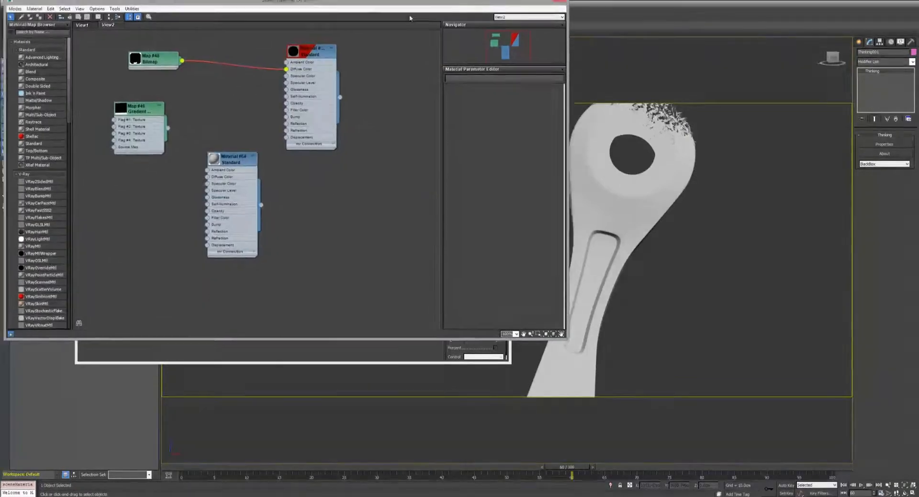
left_click_drag(379, 3, 693, 45)
left_click_drag(527, 199, 598, 198)
left_click_drag(450, 153, 474, 127)
double_click(475, 124)
left_click(499, 122)
scroll(381, 201, "down", 10)
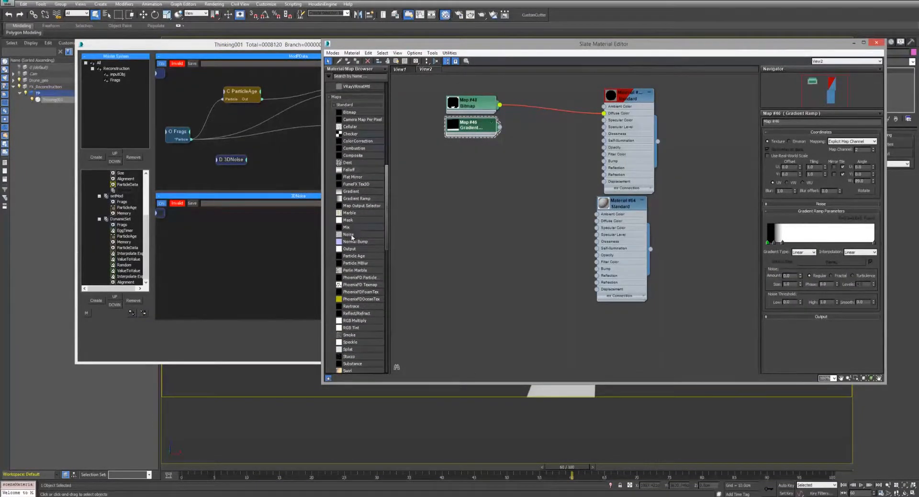
mouse_move(351, 235)
left_mouse_down()
mouse_move(456, 186)
mouse_move(457, 261)
left_mouse_up()
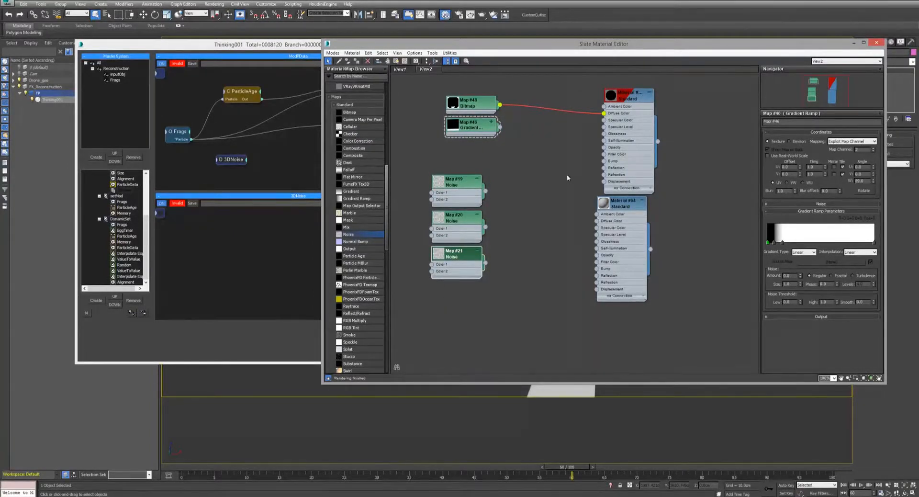
Step: Add a TexmapColor node to the 3DNoise dynamic set in thinkingParticles
left_click(259, 211)
double_click(231, 223)
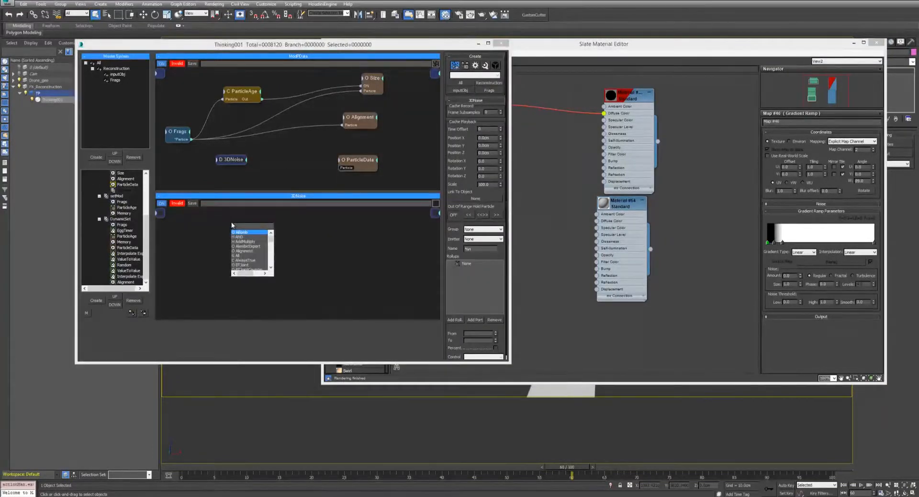
type("te")
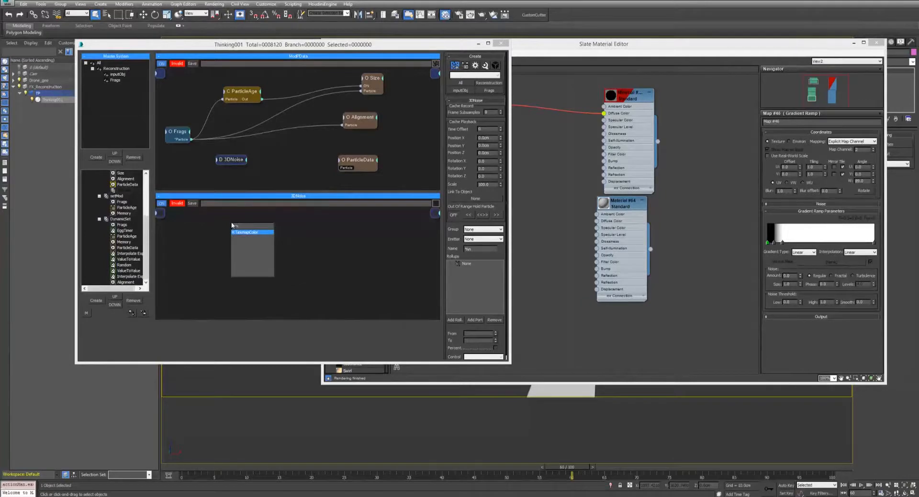
key("Return")
left_click_drag(245, 229, 238, 234)
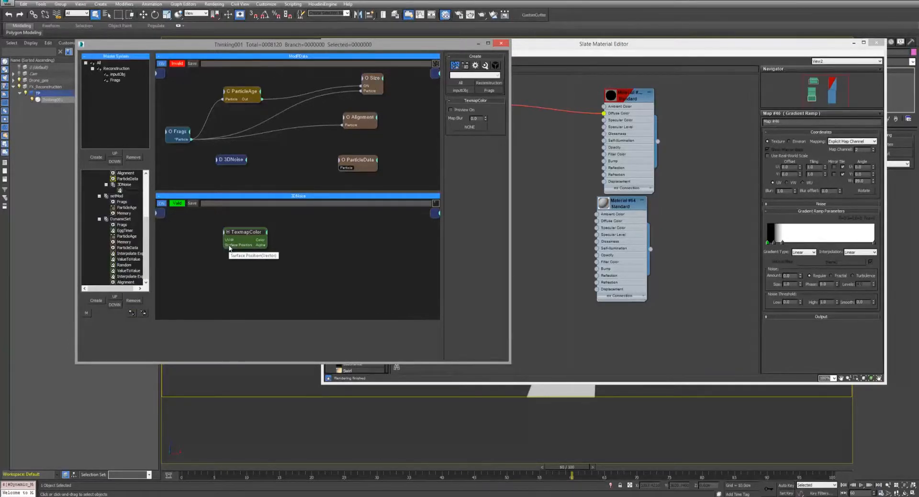
Step: Try Explicit Map Channel as the coordinate source of the Map #19 Noise map and return it to Object XYZ
left_click(565, 222)
left_click(460, 185)
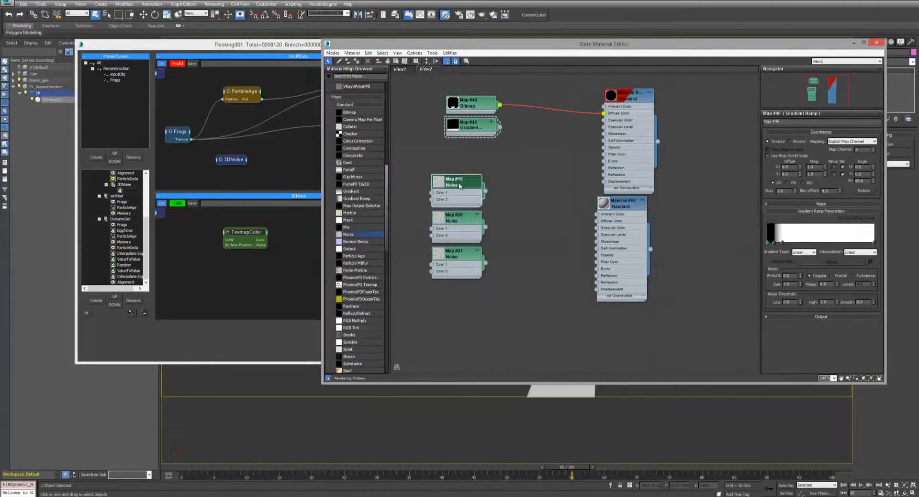
double_click(458, 183)
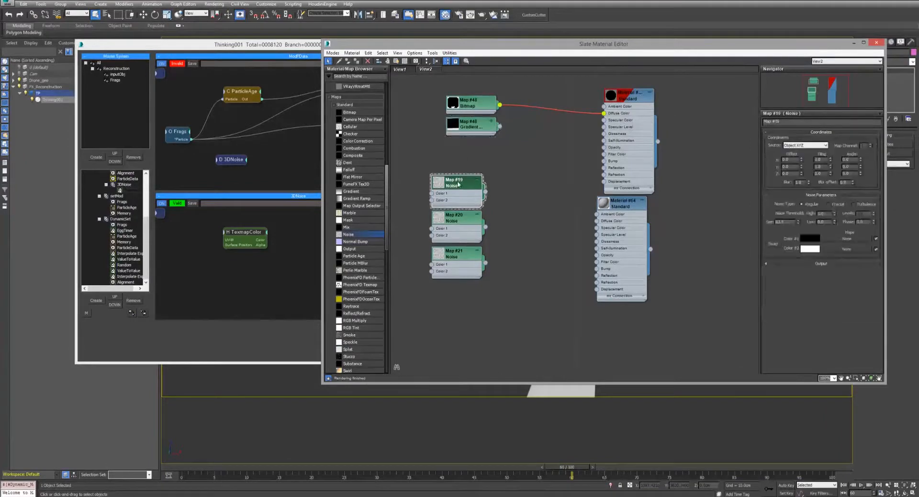
left_click(804, 145)
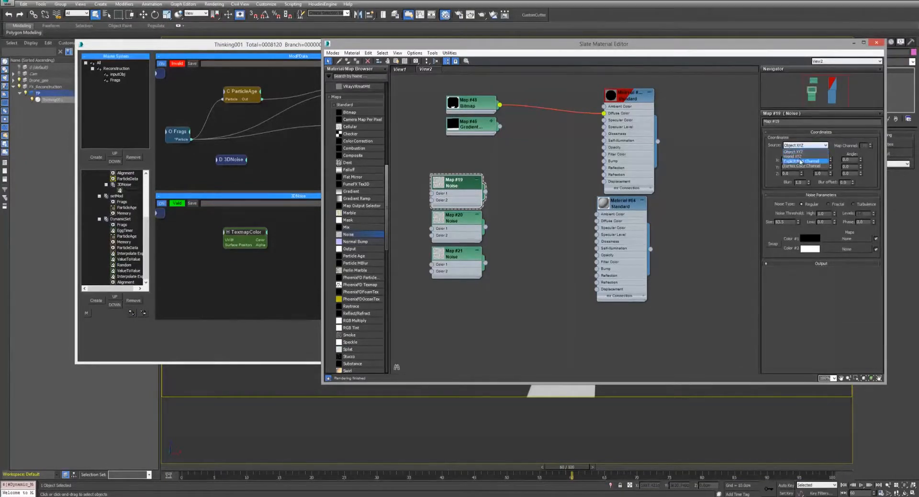
left_click(798, 162)
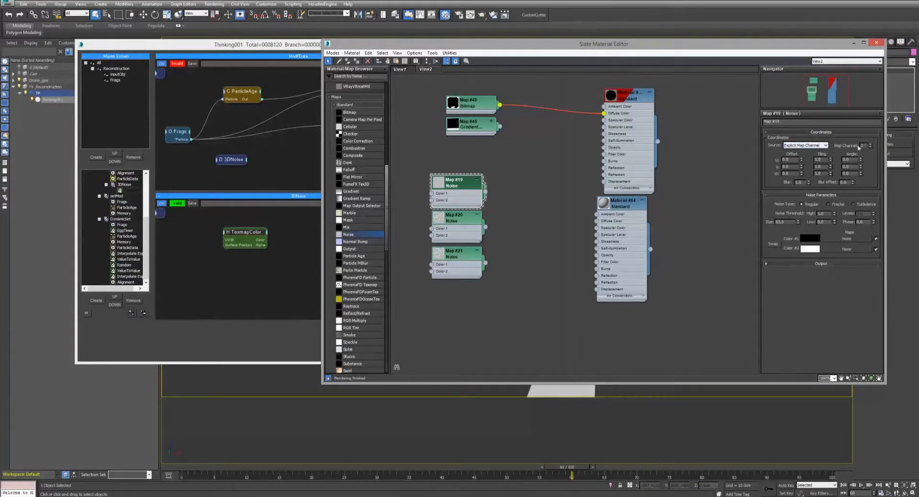
left_click(814, 145)
left_click(809, 153)
Step: Move the material editor clear of the node view and check the coordinate settings of the other two Noise maps
left_click_drag(739, 43, 681, 232)
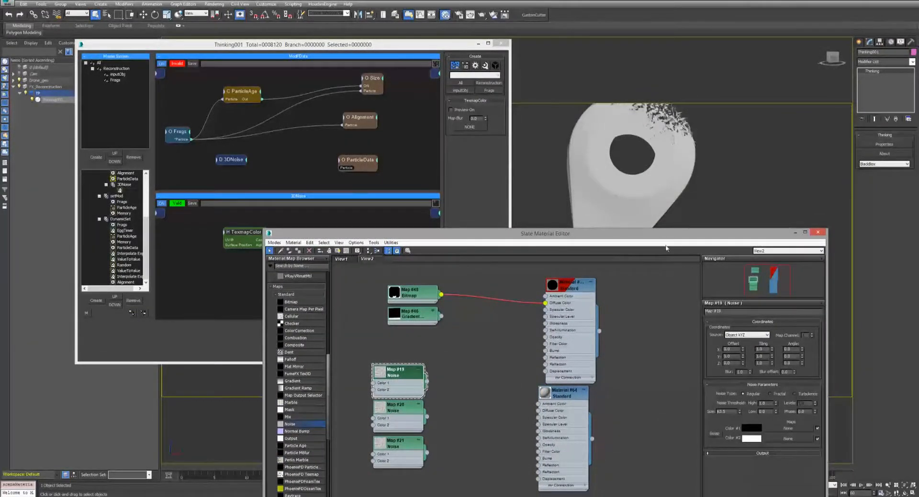
left_click_drag(665, 234, 762, 99)
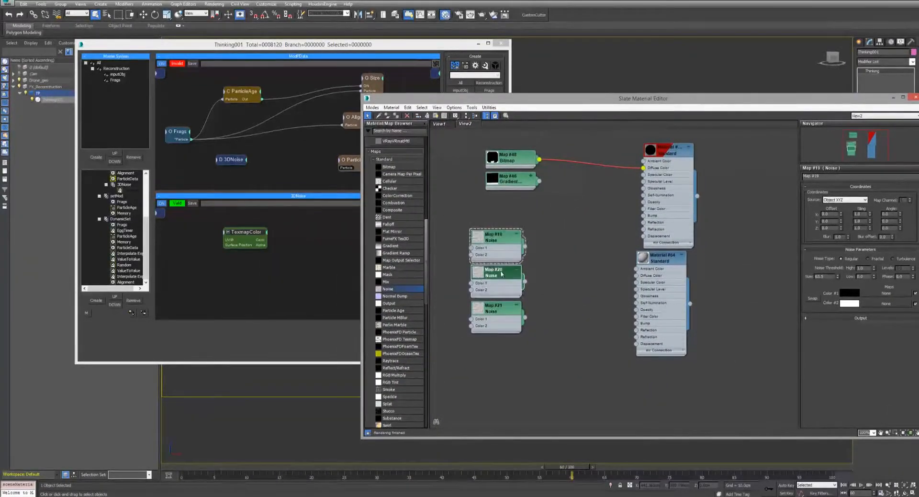
left_click(501, 273)
left_click(493, 308)
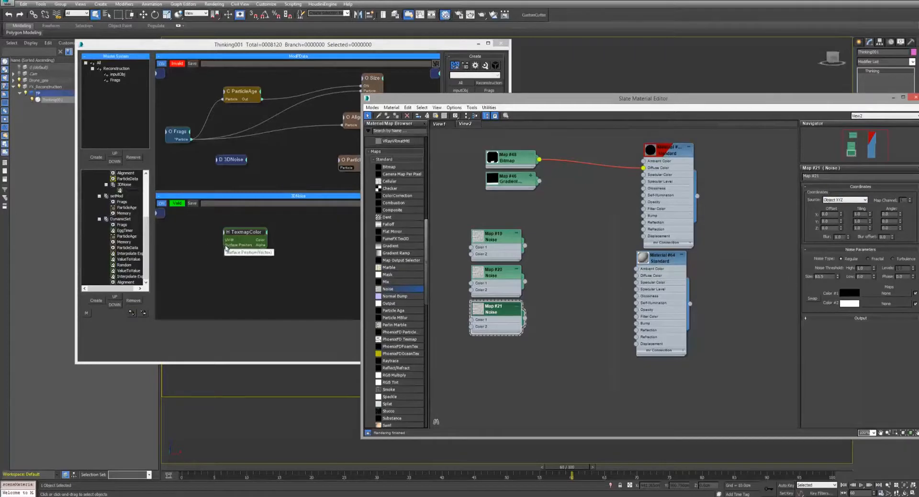
Step: Expose the TexmapColor node's Surface Position as an input of the 3DNoise dynamic set
left_click_drag(231, 248, 158, 214)
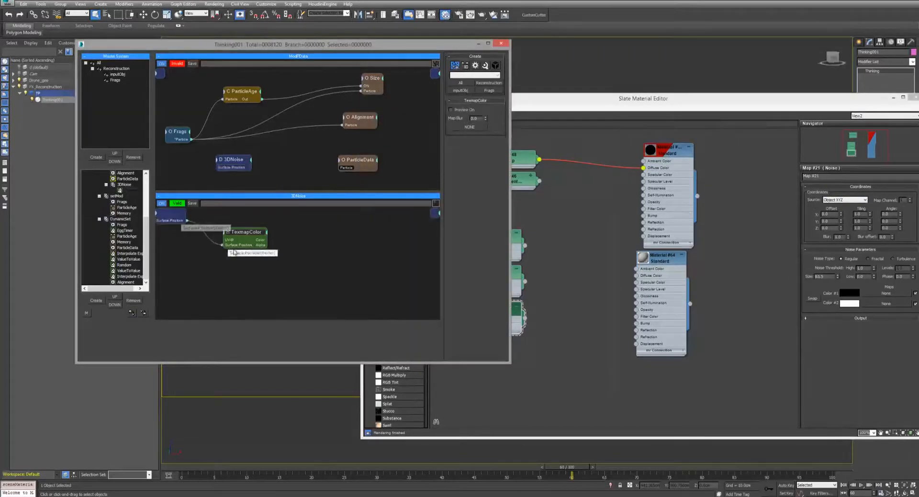
Step: Expose the Frags node's Position output and wire it to the Surface Position input of the 3DNoise dynamic set
left_click_drag(232, 159, 240, 160)
left_click(190, 131)
left_click(185, 139)
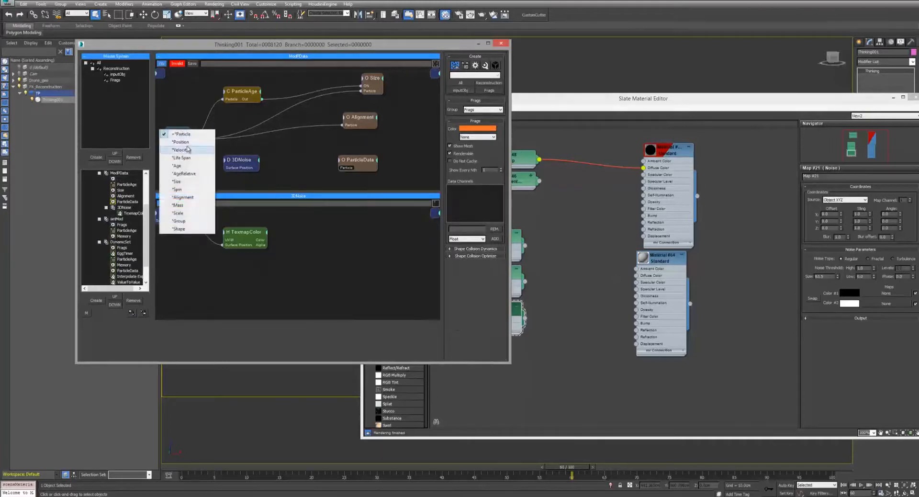
left_click(187, 146)
left_click_drag(191, 144, 223, 161)
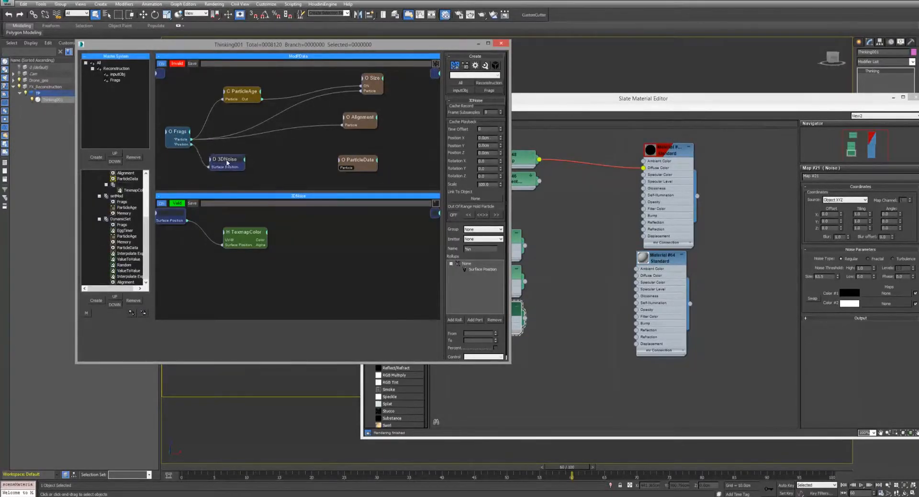
Step: Assign the Map #19 Noise map to the TexmapColor node as an instance and enable its preview
left_click_drag(236, 231, 246, 243)
left_click(574, 248)
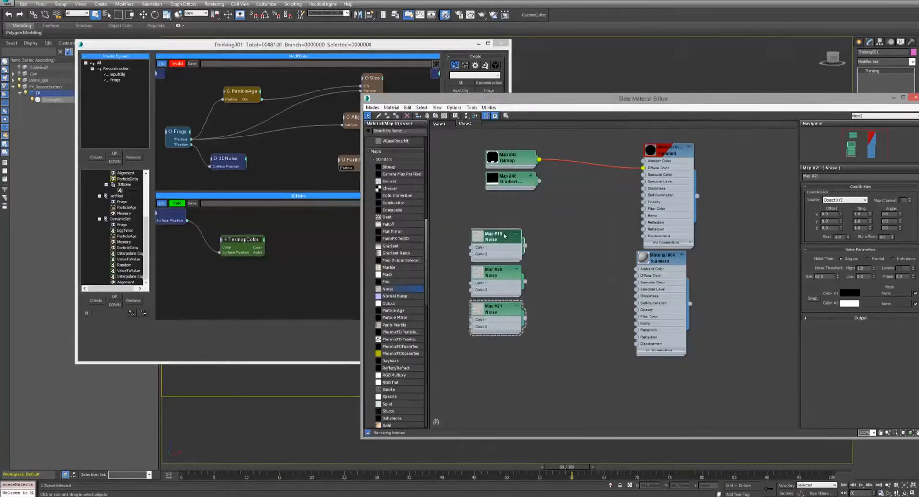
left_click(234, 245)
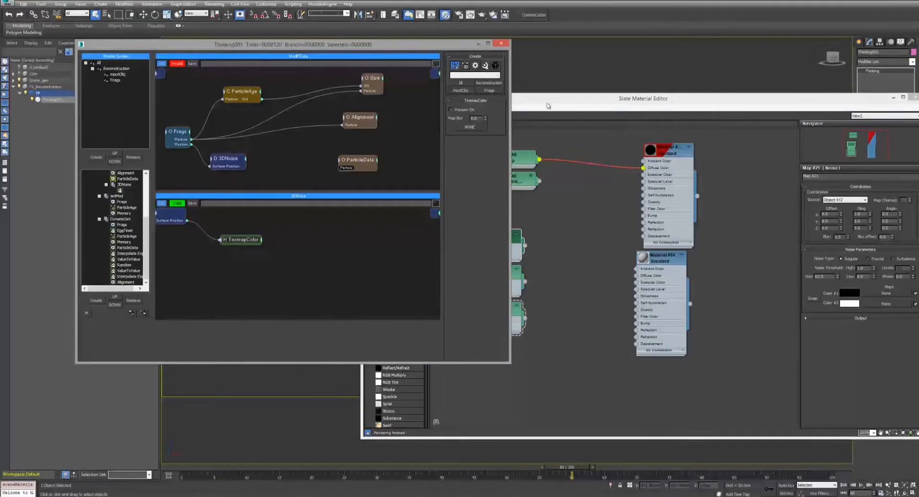
left_click_drag(574, 98, 503, 189)
left_click_drag(451, 211, 473, 207)
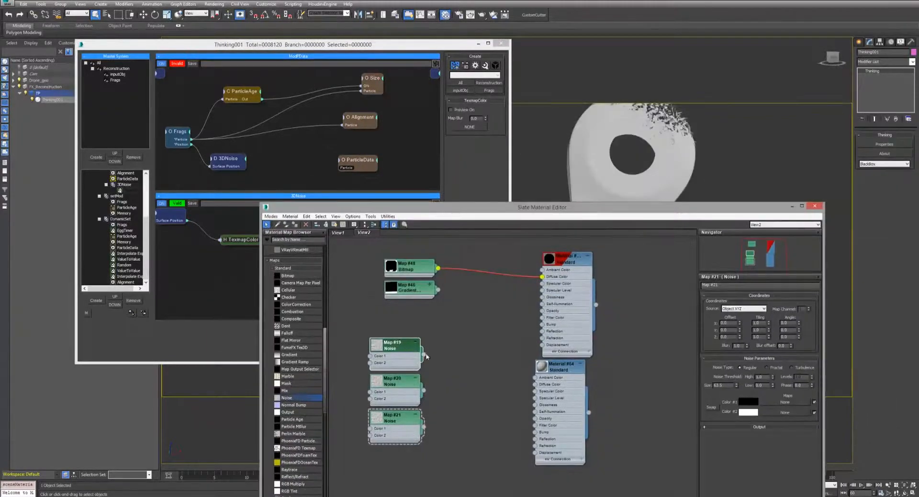
left_click_drag(458, 244, 469, 126)
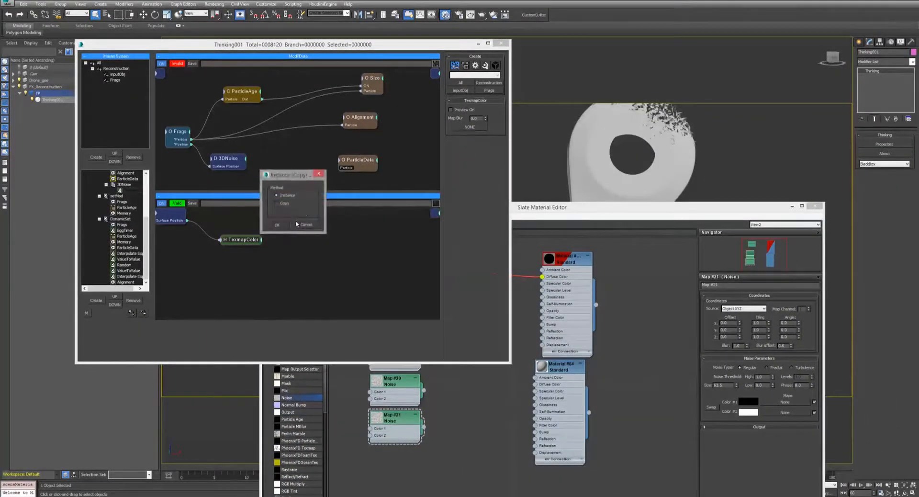
key("Return")
left_click(467, 110)
Step: Give the Map #20 and Map #21 Noise maps their own differing X, Y and Z coordinate offsets, keeping the TexmapColor node in view
left_click(475, 391)
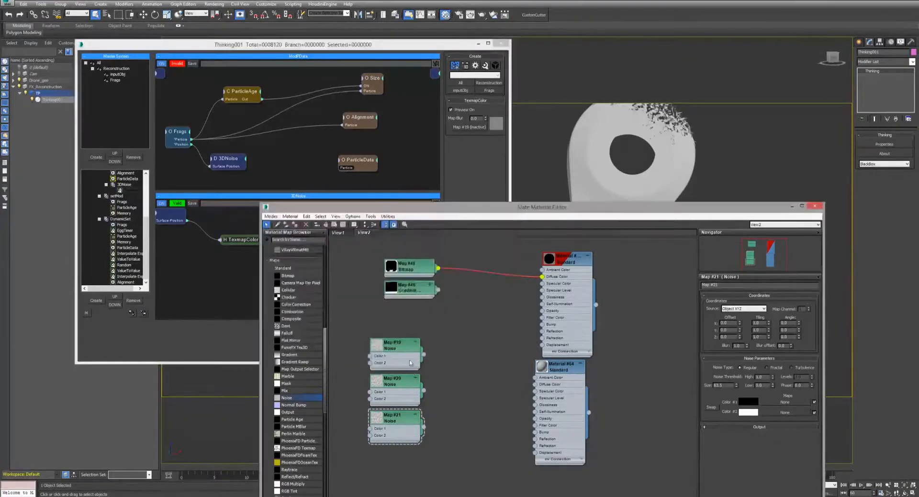
left_click(398, 385)
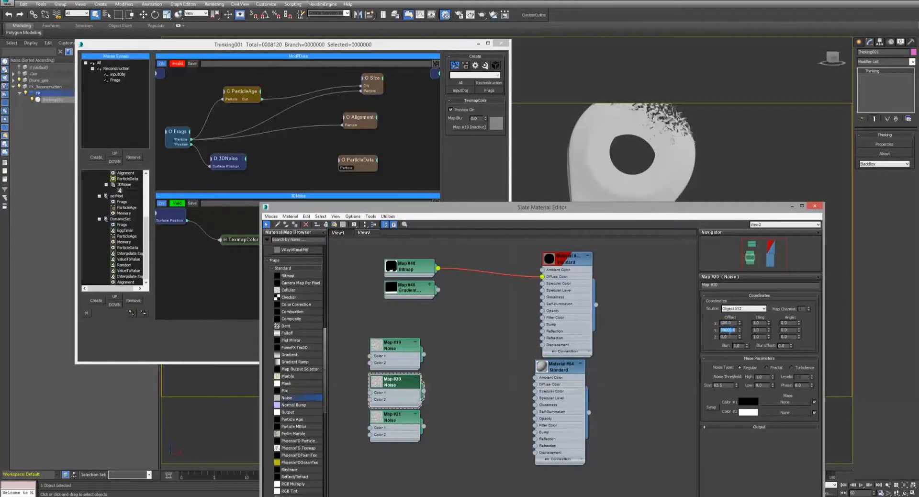
left_click(393, 419)
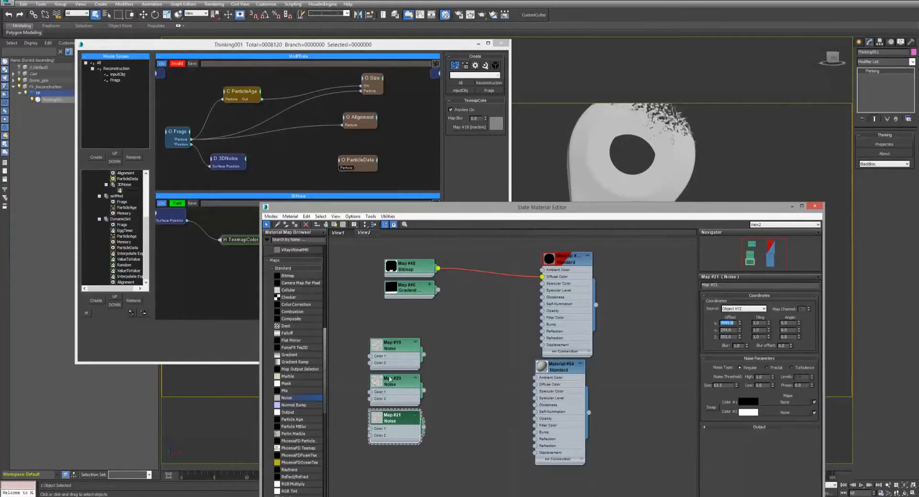
left_click_drag(333, 209, 393, 207)
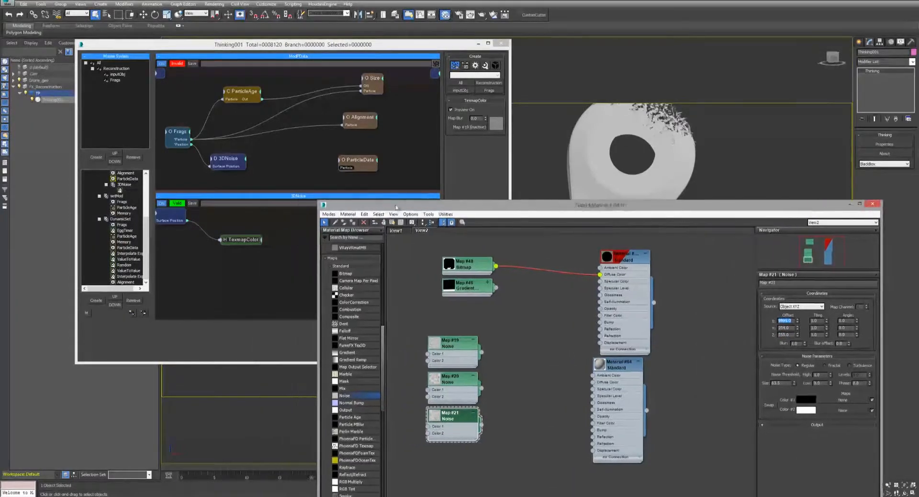
Step: Duplicate the TexmapColor node twice in the 3DNoise network and connect the Surface Position input to both copies
left_click_drag(244, 245, 240, 225)
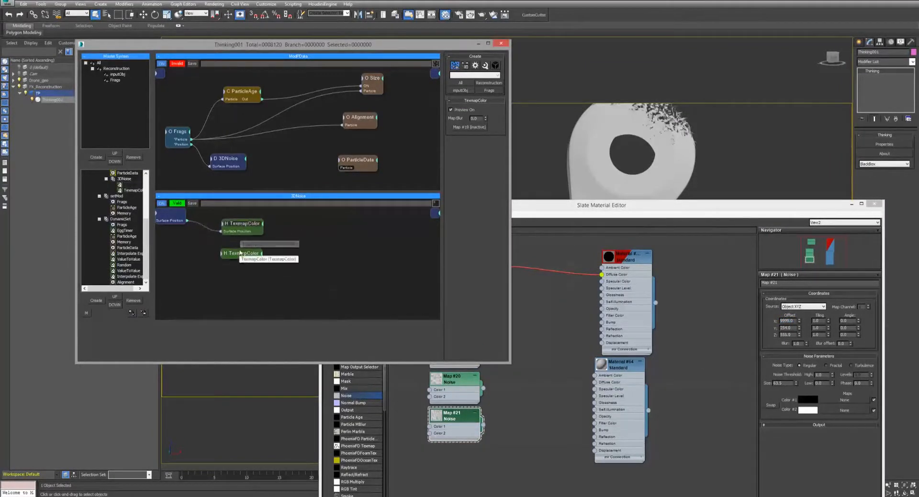
key("Delete")
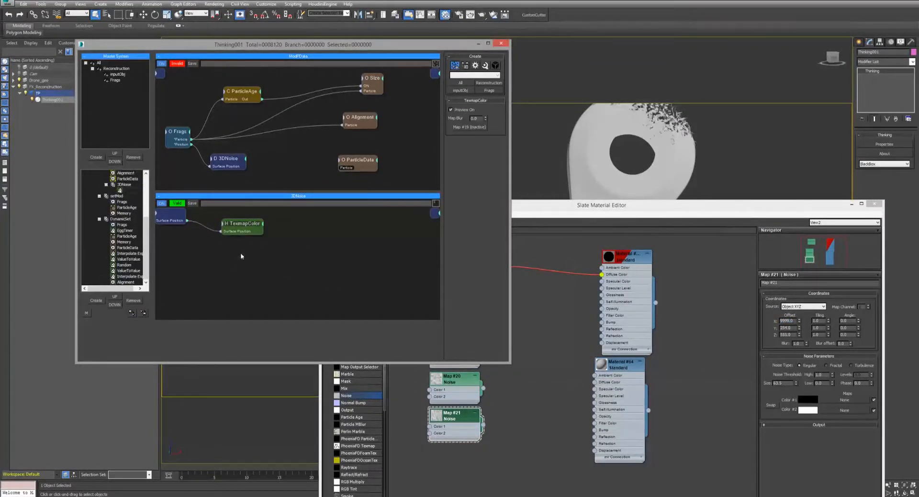
left_click_drag(246, 226, 248, 252, "shift")
left_click_drag(186, 220, 236, 276)
left_click_drag(187, 220, 222, 275)
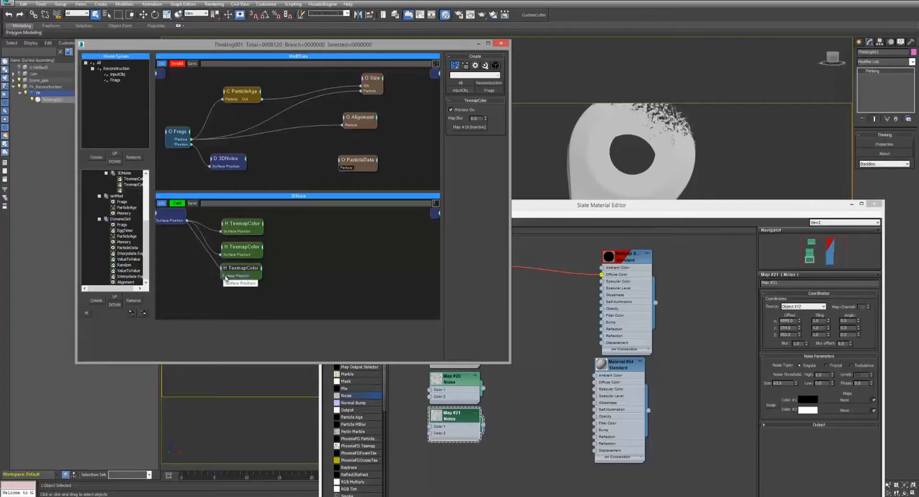
Step: Assign the Map #20 Noise from the Slate Material Editor to the second TexmapColor as an instance
left_click(545, 320)
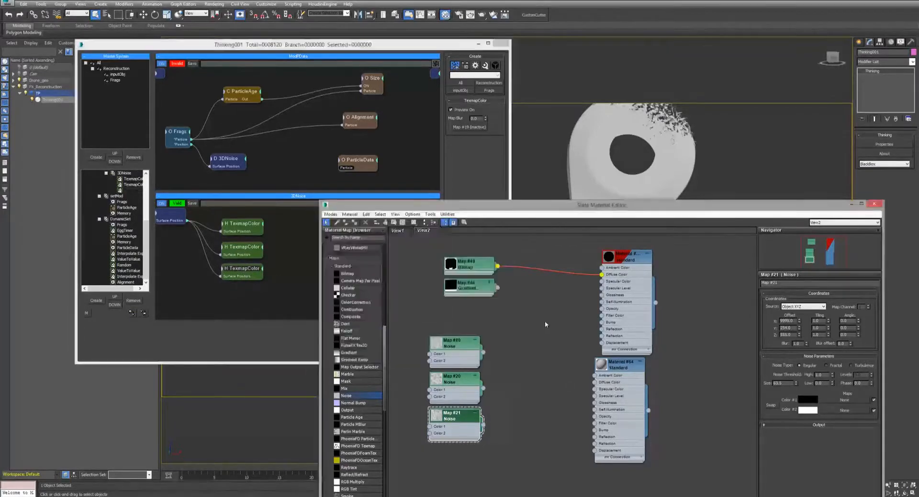
left_click(456, 342)
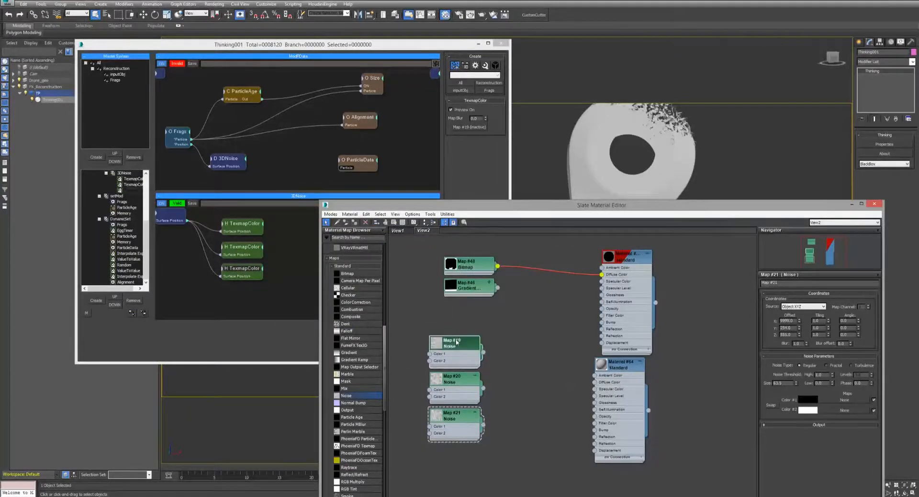
left_click(247, 247)
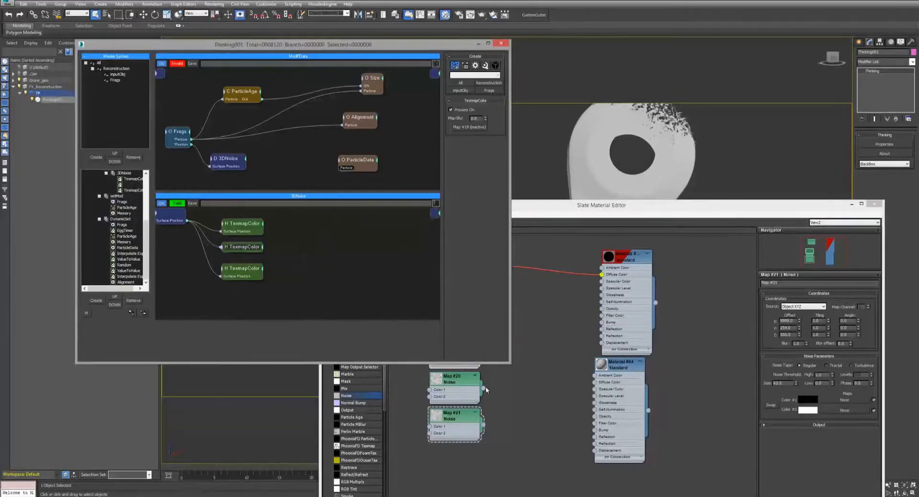
left_click_drag(483, 388, 483, 128)
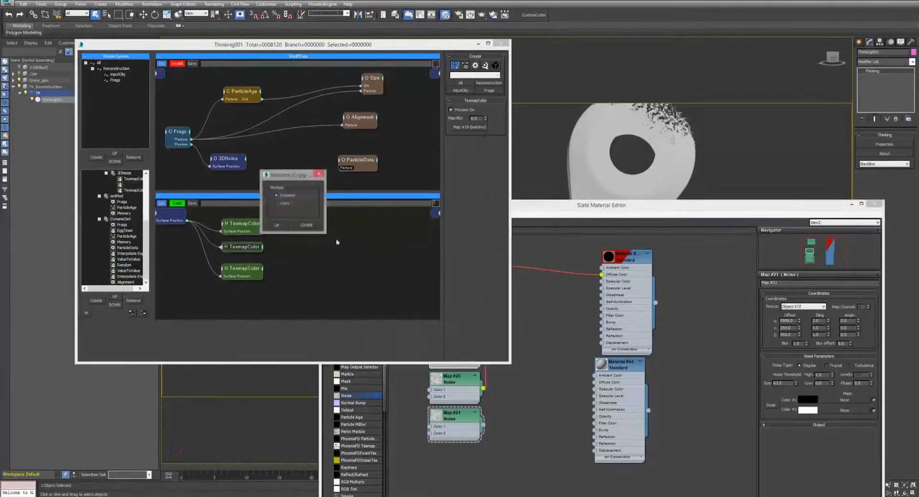
left_click(277, 224)
Step: Assign the Map #21 Noise to the third TexmapColor as an instance and minimize the Slate Material Editor
left_click(242, 268)
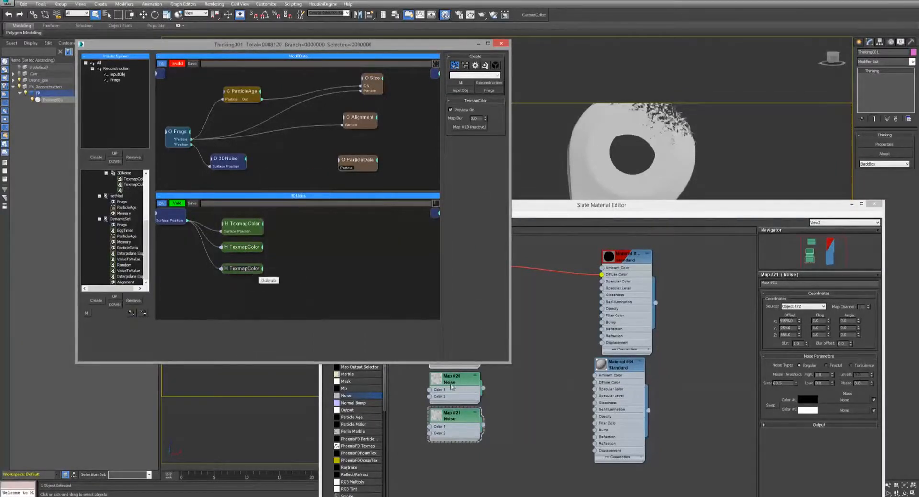
double_click(249, 272)
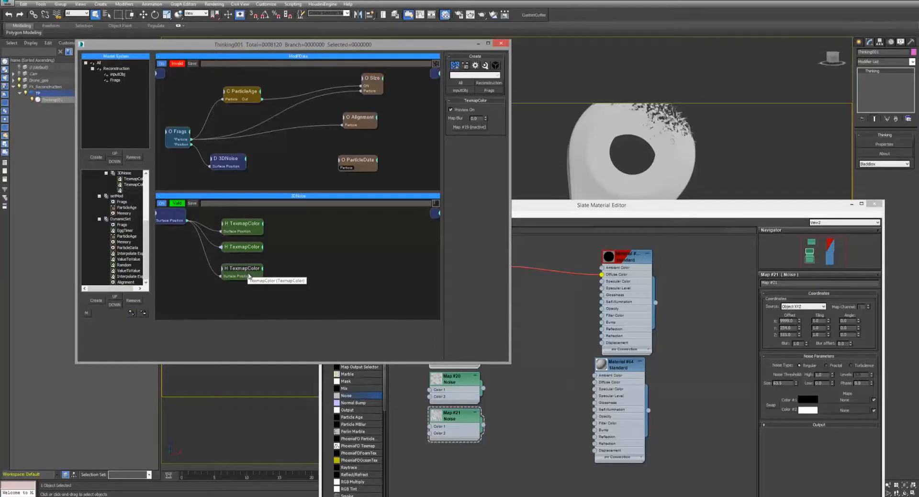
left_click(470, 424)
left_click_drag(484, 423, 478, 128)
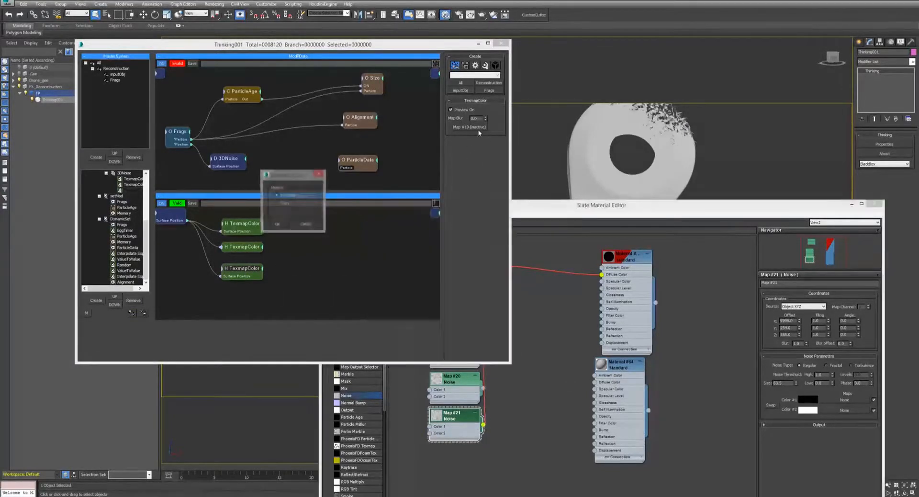
left_click(275, 225)
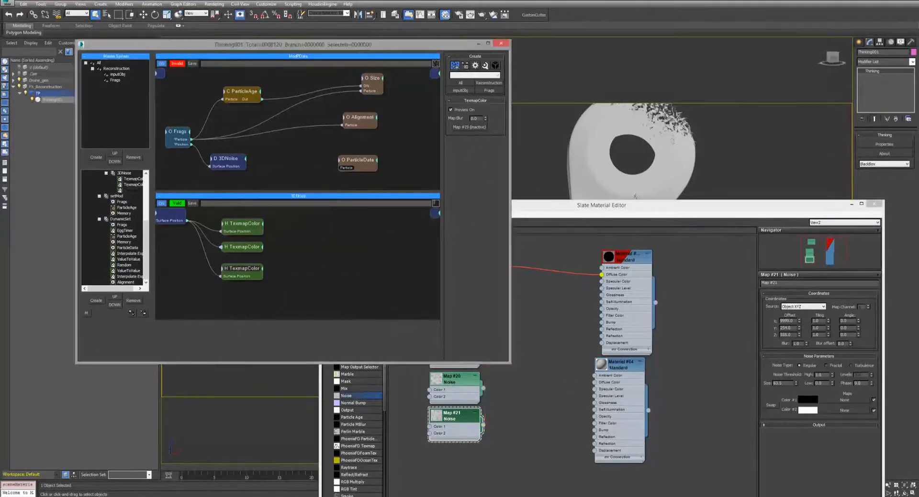
left_click(853, 205)
Step: Add a Color output to each of the three TexmapColor nodes in the 3DNoise network
left_click(240, 248)
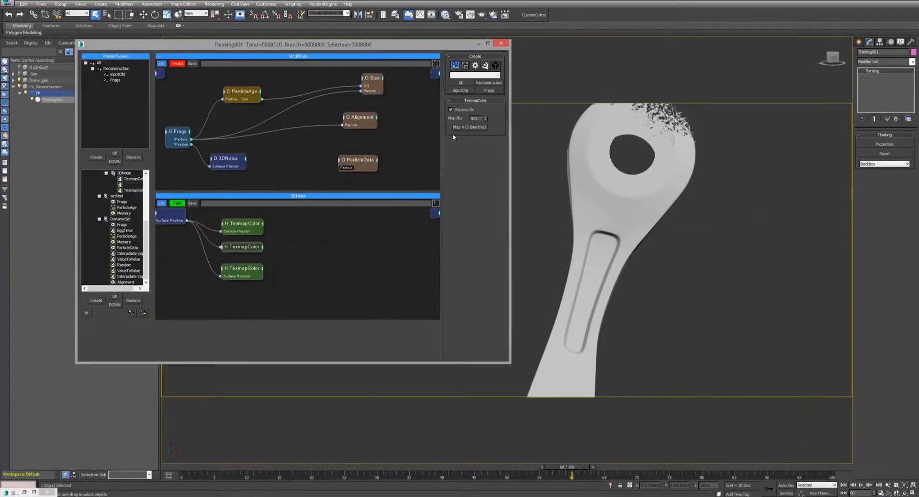
left_click(248, 223)
left_click(263, 224)
left_click(260, 227)
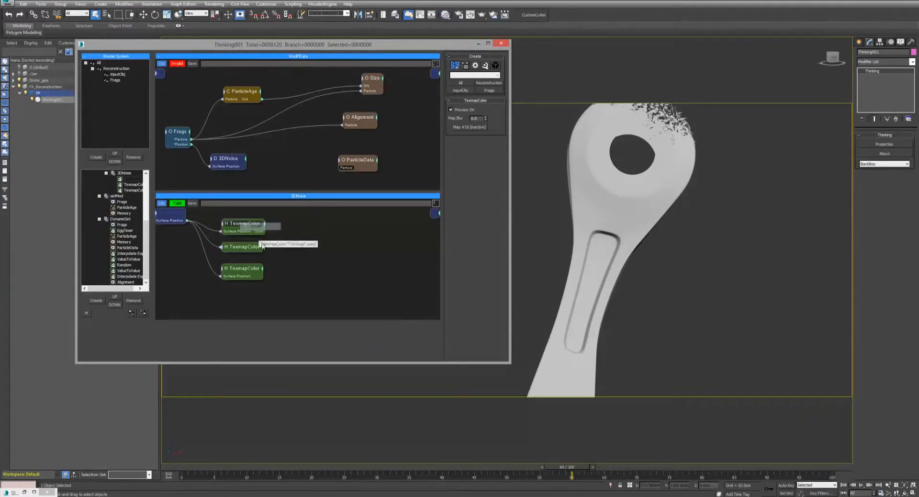
left_click(262, 246)
left_click(261, 250)
left_click(260, 269)
left_click(262, 268)
left_click(261, 271)
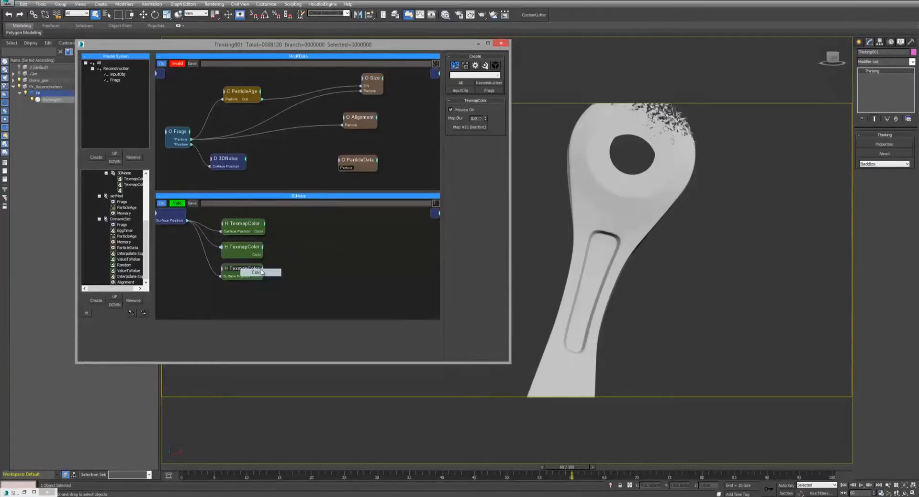
left_click_drag(249, 268, 247, 269)
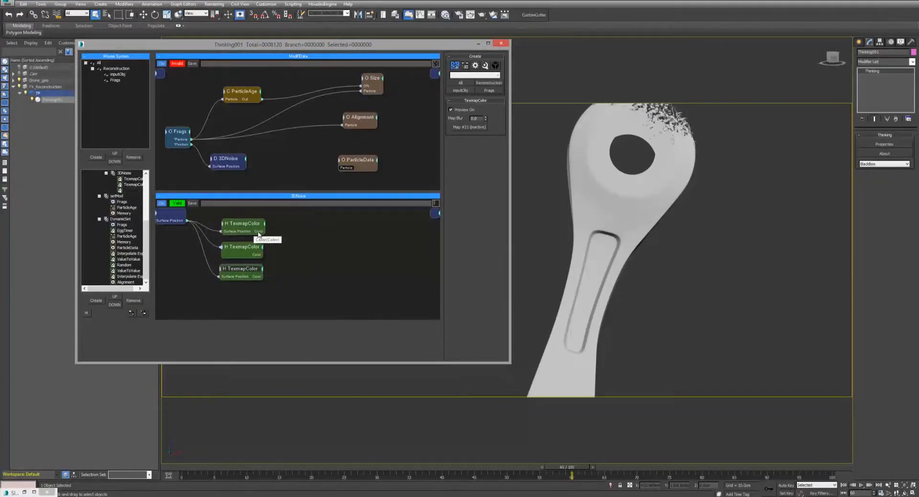
Step: Add a Color helper node to the 3DNoise network and connect the first TexmapColor's Color output to it
left_click(275, 231)
key("Tab")
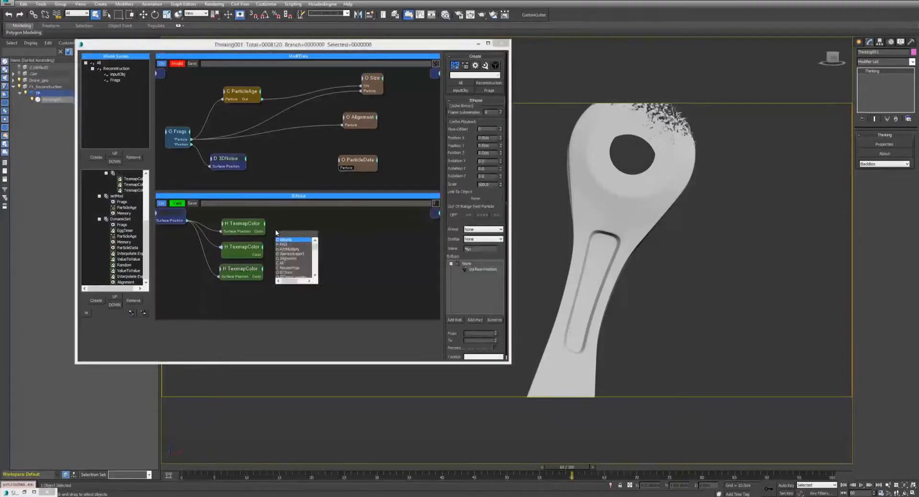
type("col")
key("Down")
key("Return")
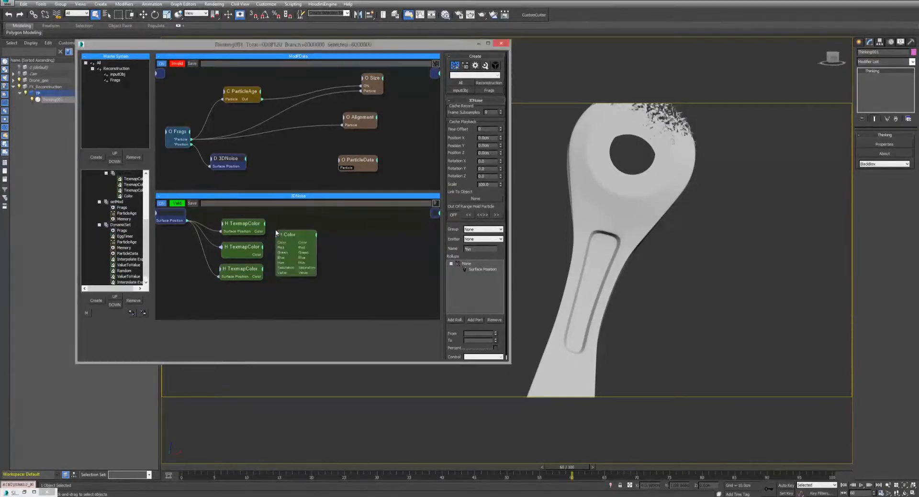
left_click_drag(285, 234, 291, 227)
left_click_drag(289, 237, 289, 236)
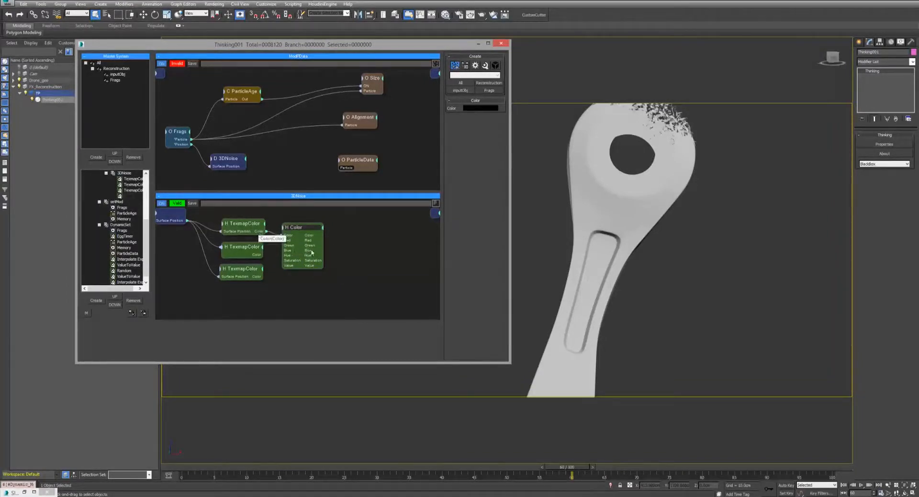
Step: Reduce the Color node to its Color input and Value output, and duplicate it for the other two TexmapColor nodes
double_click(291, 227)
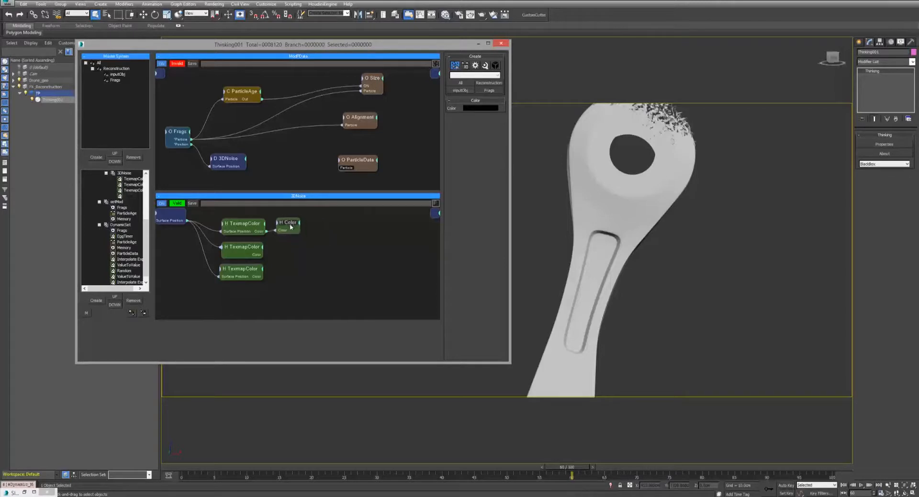
right_click(290, 227)
left_click(287, 273)
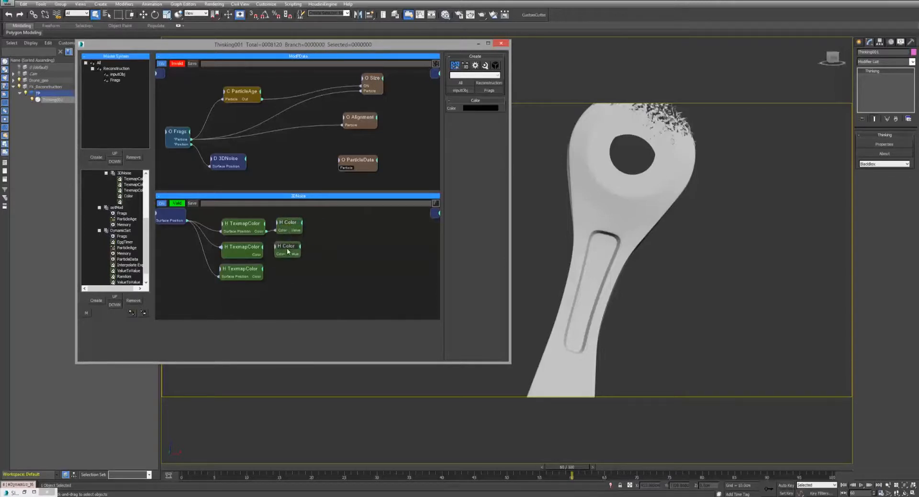
mouse_move(288, 247)
left_mouse_down("shift")
mouse_move(287, 271)
mouse_move(290, 223)
mouse_move(287, 268)
left_mouse_up("shift")
Step: Add a Point3 node and feed its X, Y and Z values from the three Color nodes' Value outputs
double_click(363, 245)
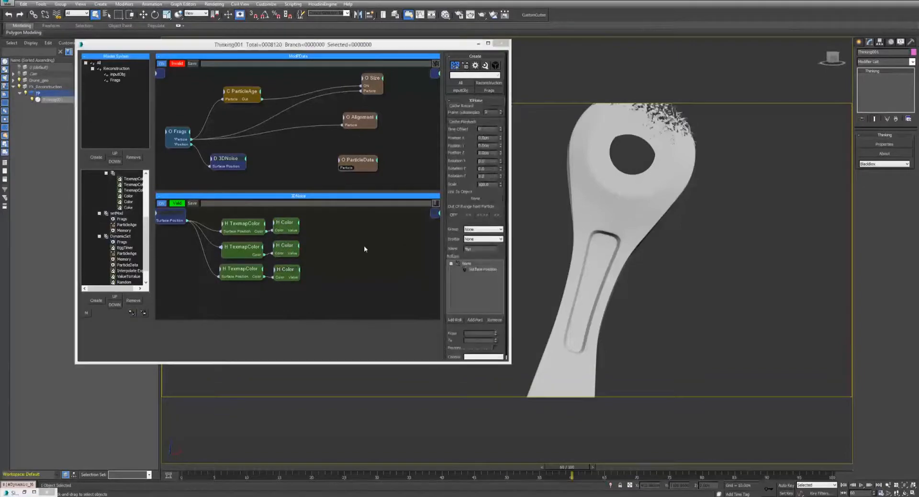
type("poi")
key("Return")
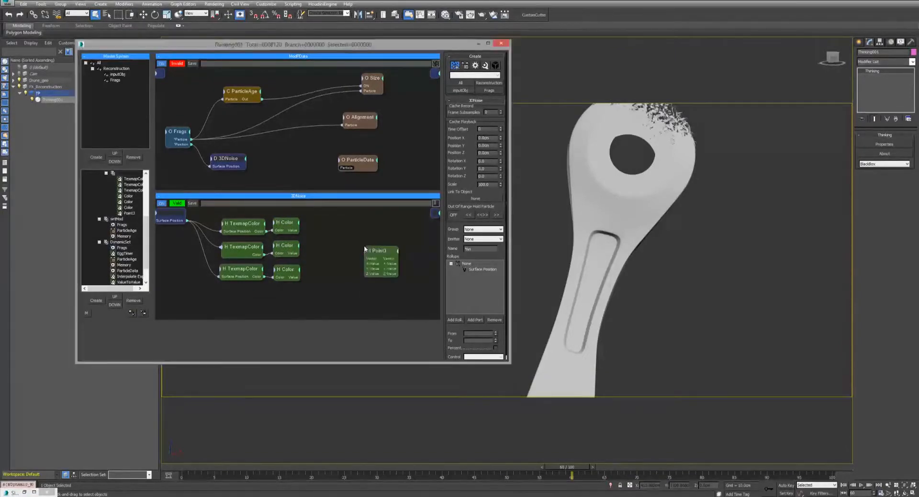
left_click(365, 248)
left_click_drag(378, 250, 337, 241)
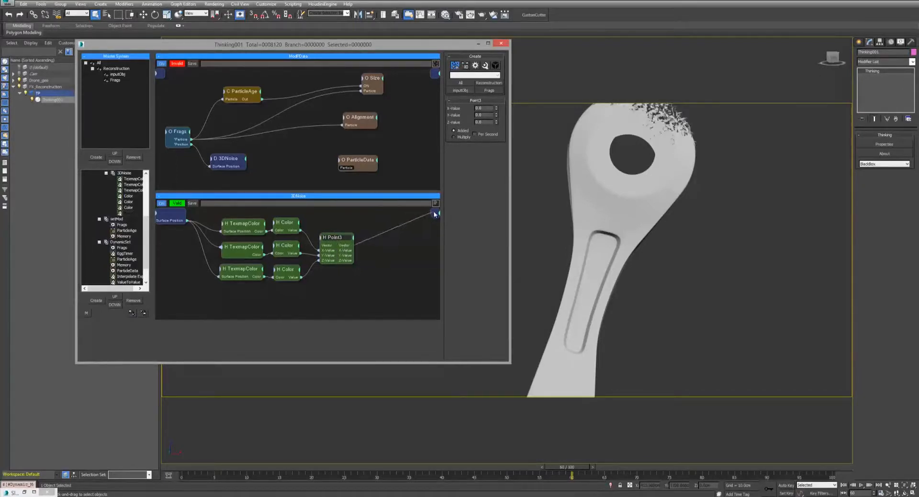
Step: Connect the Point3 Vector to the 3DNoise network's output and reposition the 3DNoise node in ModPData
left_click_drag(435, 214, 434, 215)
left_click_drag(232, 163, 249, 166)
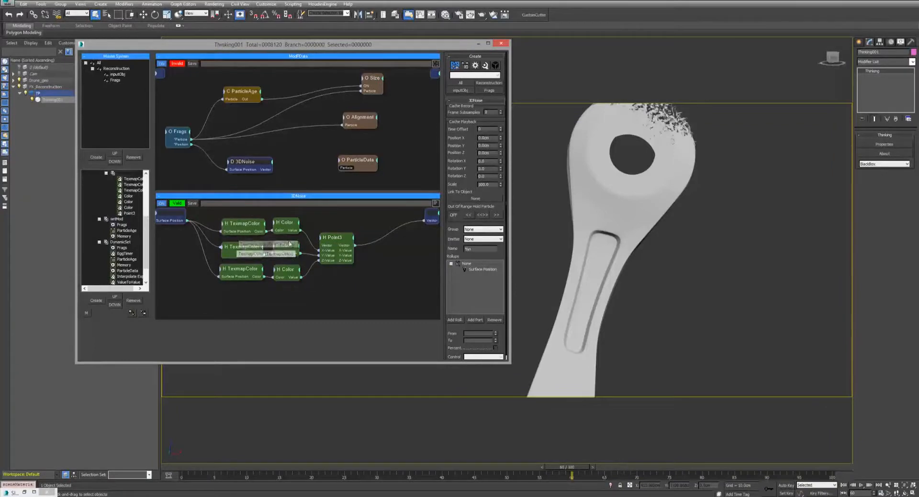
middle_click_drag(330, 217, 349, 220)
Step: Place the ParticleData operator below Alignment, connect the Frags Particle output to it and expose its Position input
left_click_drag(361, 160, 188, 95)
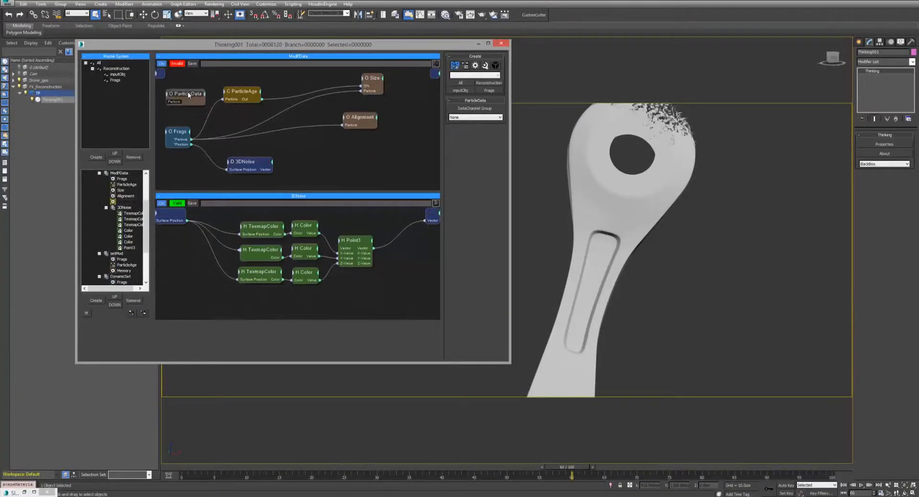
right_click(316, 153)
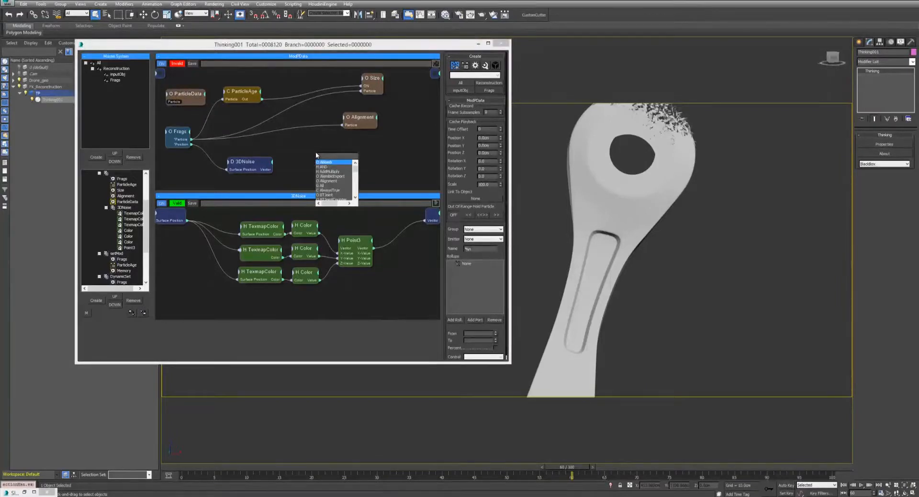
left_click_drag(180, 96, 360, 144)
left_click_drag(184, 144, 346, 147)
left_click(344, 171)
Step: Add a Math helper node to ModPData beside the 3DNoise node
right_click(311, 163)
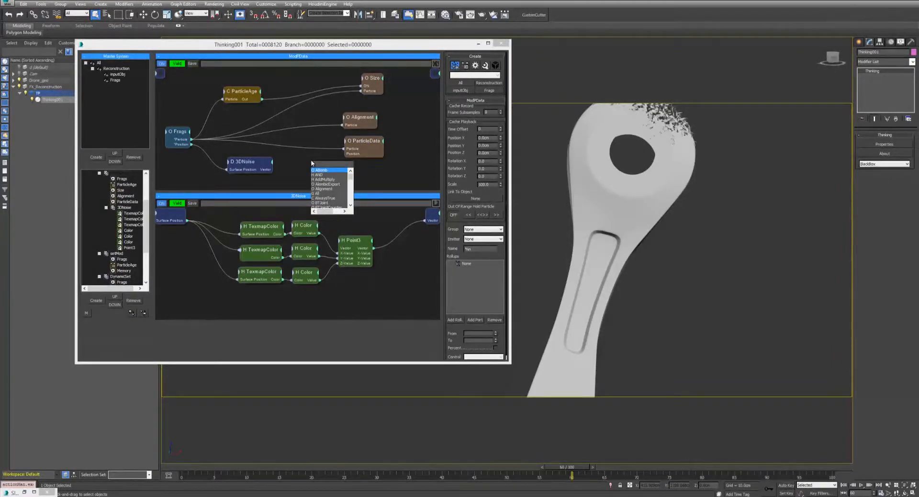
type("mat")
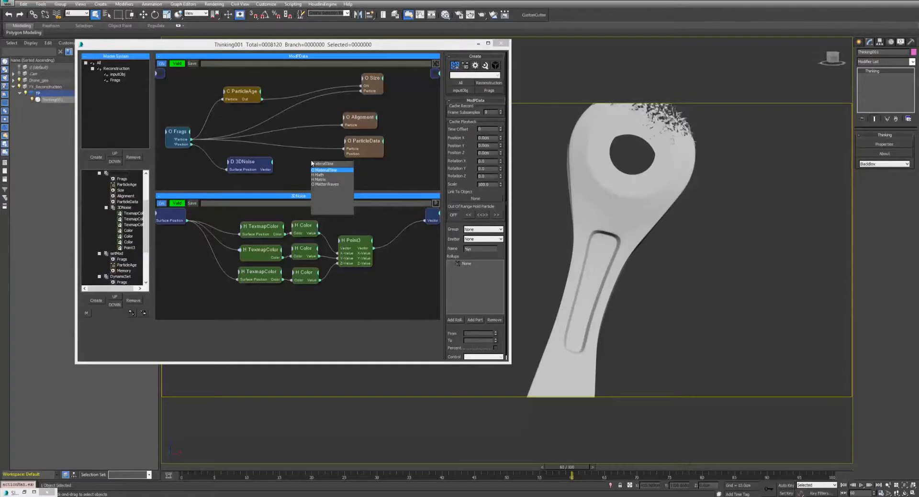
key("Down")
key("Return")
left_click(329, 164)
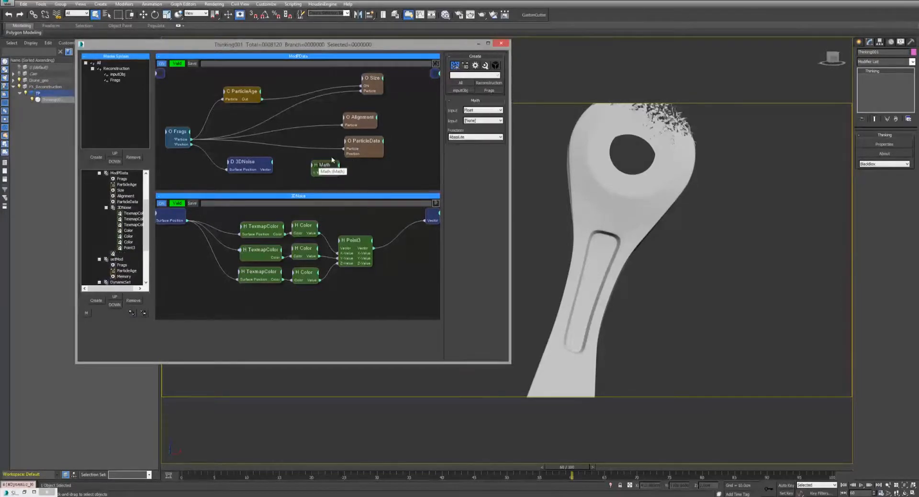
Step: Set both inputs of the Math node to Vector
left_click(476, 111)
left_click(475, 128)
left_click(475, 121)
left_click(474, 142)
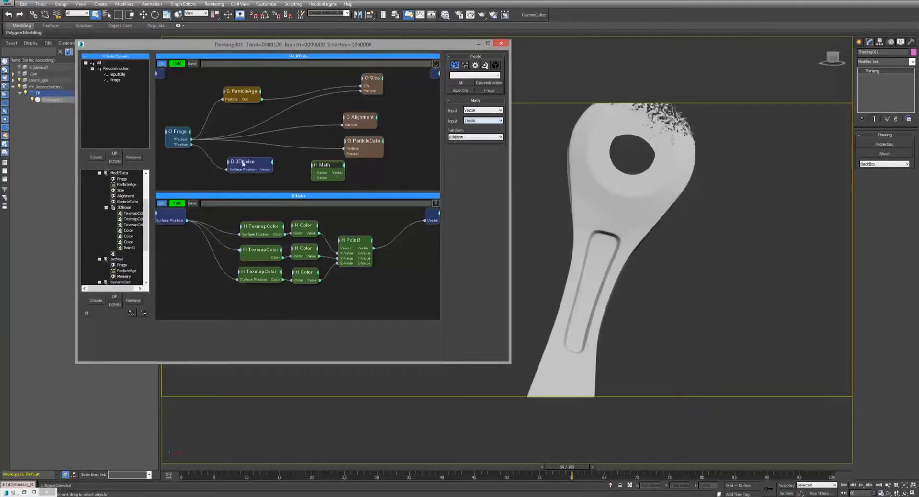
Step: Feed the Frags Position and the 3DNoise Vector into the Math node and connect its result to ParticleData's Position
left_click_drag(243, 164, 241, 178)
left_click_drag(310, 172, 313, 173)
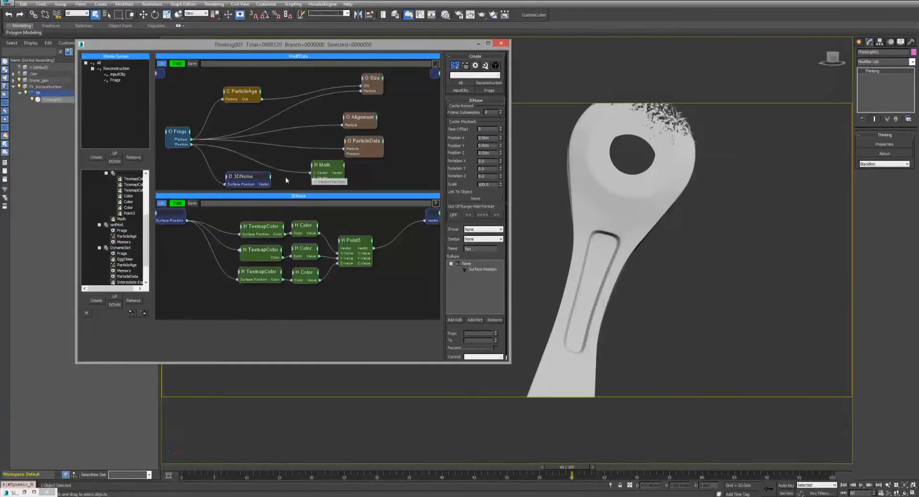
middle_click_drag(286, 176, 274, 154)
left_click_drag(308, 156, 299, 155)
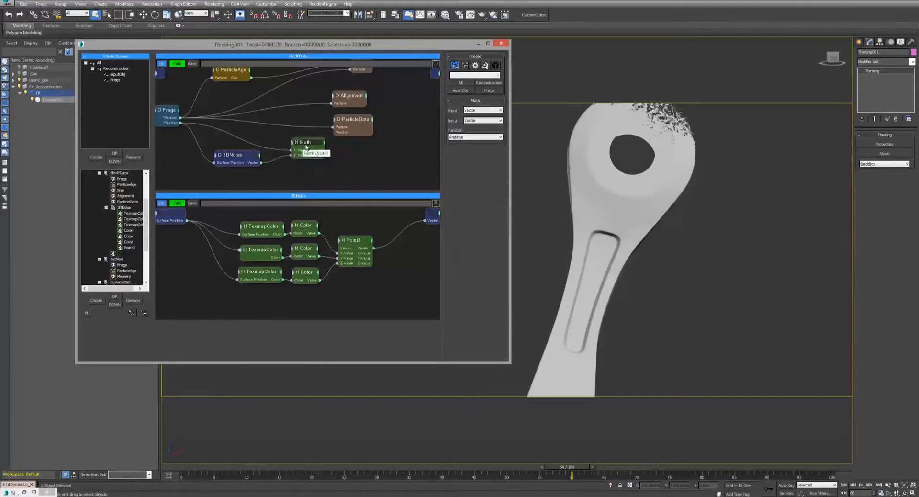
left_click_drag(341, 136, 342, 134)
Step: Play the animation from frame 0 to check how the noise offset affects the fragments, and stop playback
left_click(179, 468)
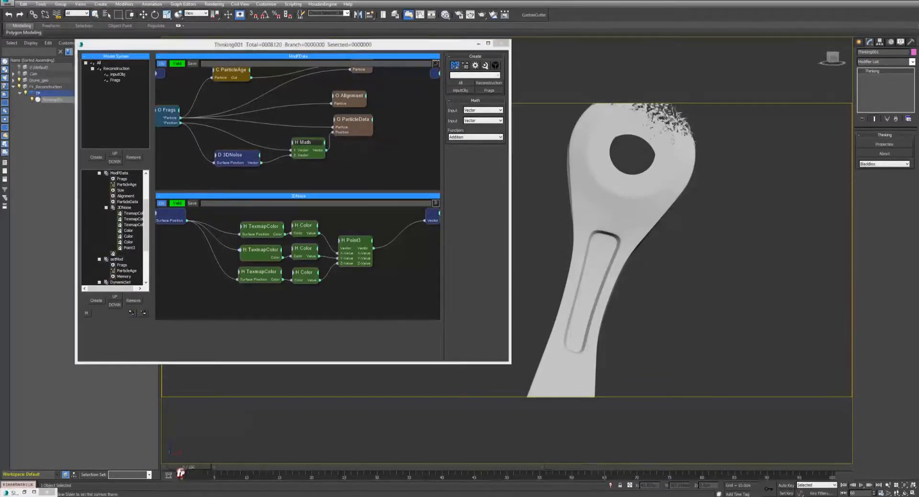
left_click(859, 484)
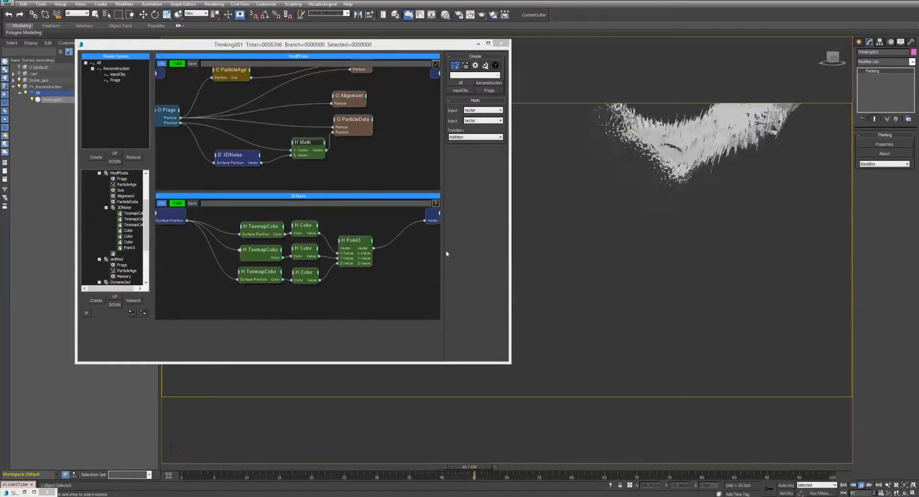
left_click(860, 484)
Step: Expose the ON input on the ParticleData operator
scroll(354, 144, "up", 2)
left_click(334, 145)
left_click(333, 147)
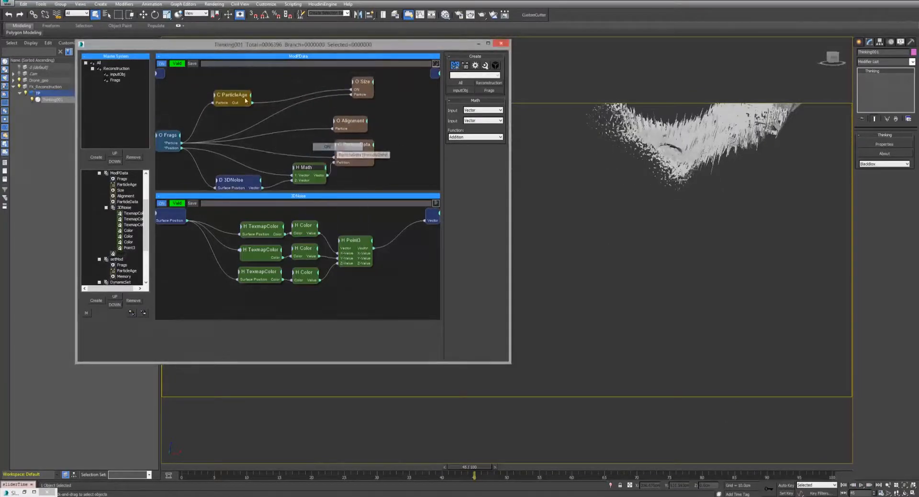
Step: Connect the ParticleAge output to ParticleData's ON input and rearrange the ParticleData and Alignment nodes
left_click_drag(343, 154, 342, 153)
left_click_drag(345, 145, 373, 117)
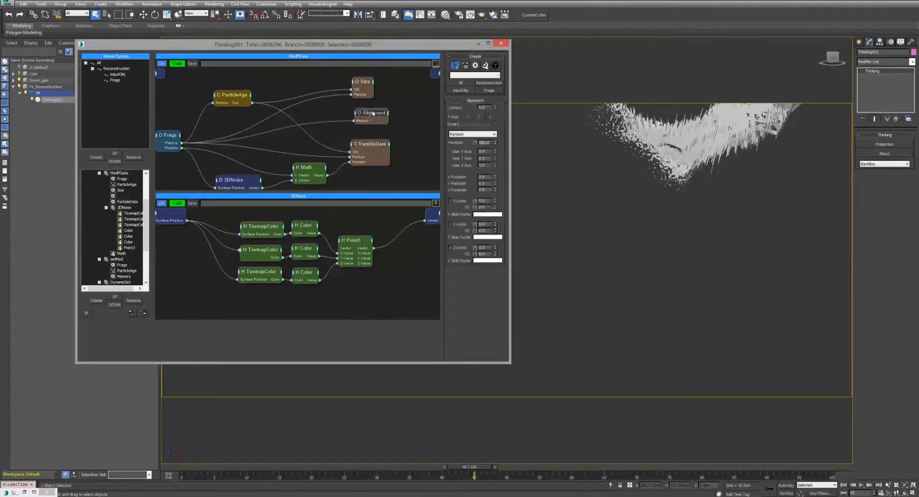
Step: Play the animation from frame 0, stop it, and inspect the reconstructed fragments up close
left_click(844, 485)
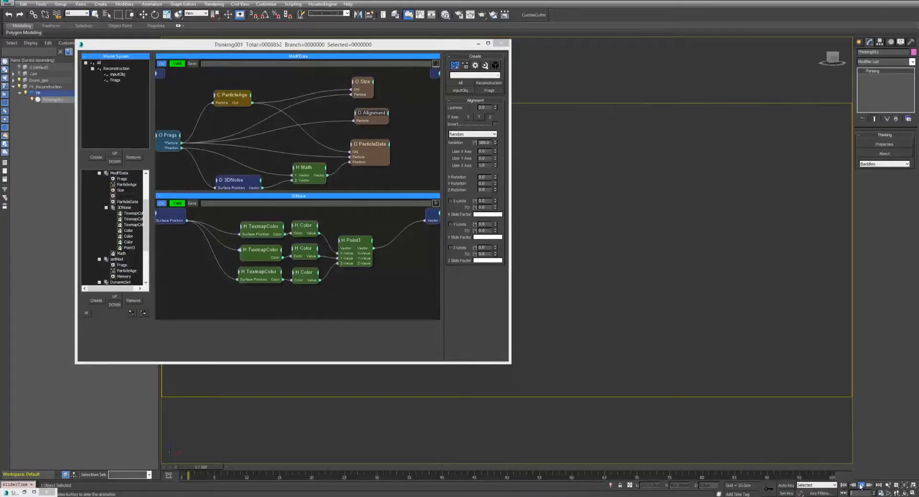
middle_click_drag(311, 150, 305, 127)
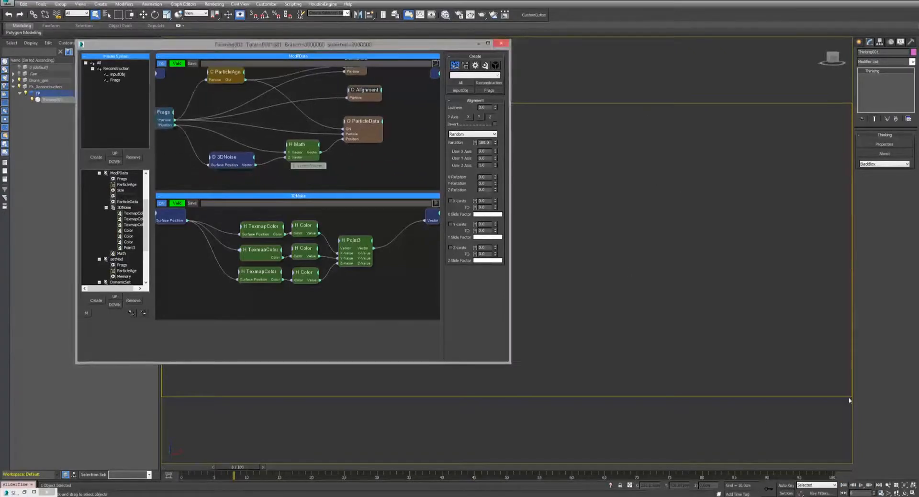
left_click(862, 486)
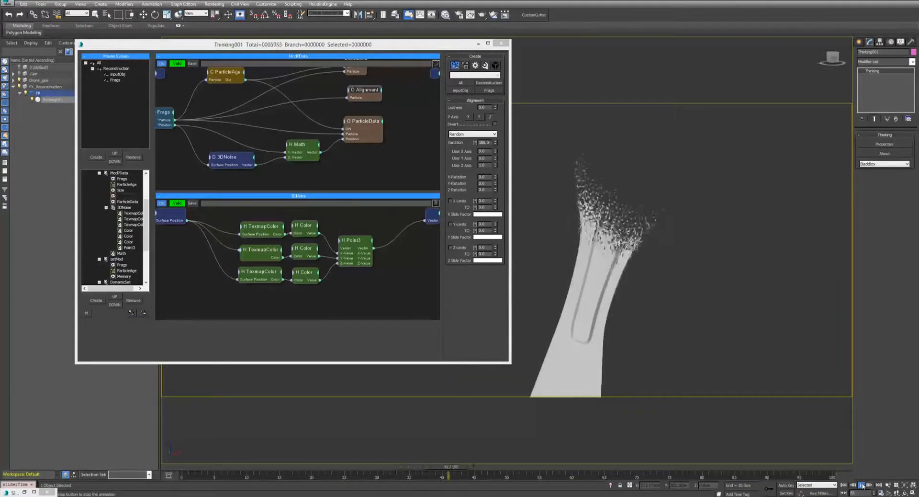
left_click(862, 485)
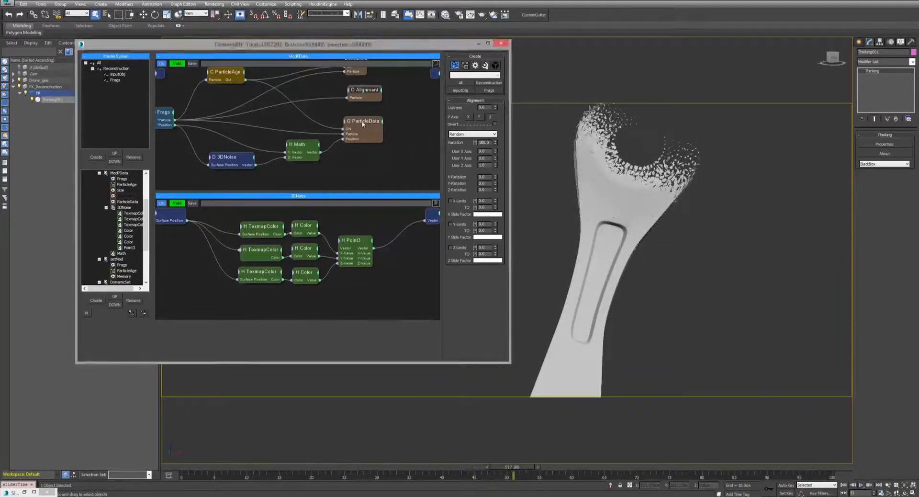
left_click_drag(364, 121, 369, 118)
scroll(593, 240, "up", 10)
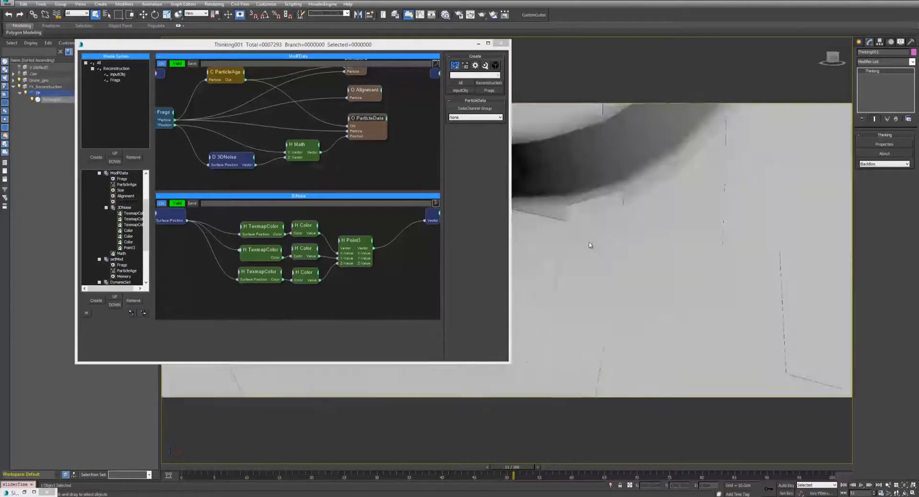
middle_click_drag(620, 215, 676, 271)
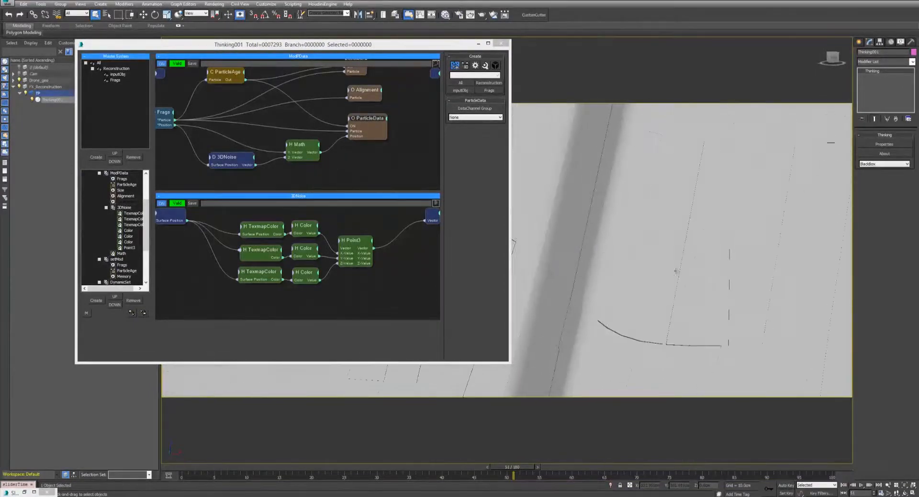
scroll(637, 328, "down", 6)
scroll(606, 194, "up", 2)
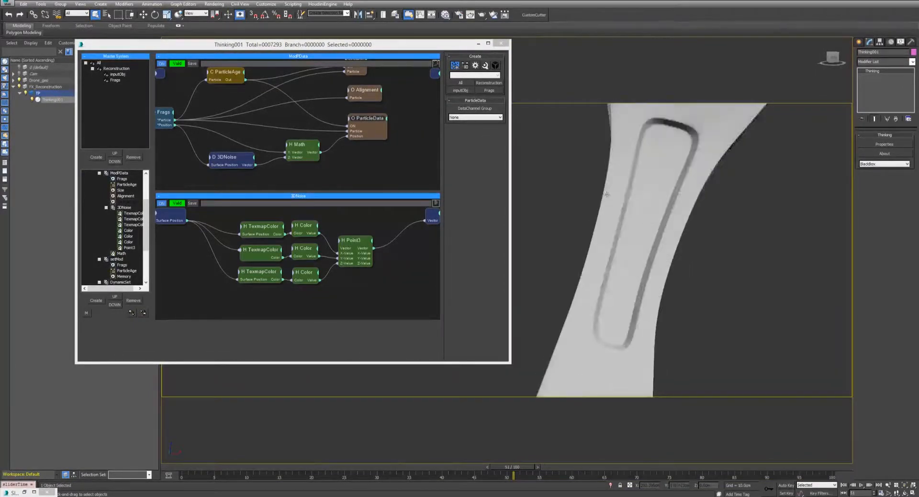
Step: Review the Point3 settings inside the 3DNoise network and the 3DNoise connections in ModPData
middle_click_drag(383, 223, 355, 212)
left_click_drag(322, 229, 328, 234)
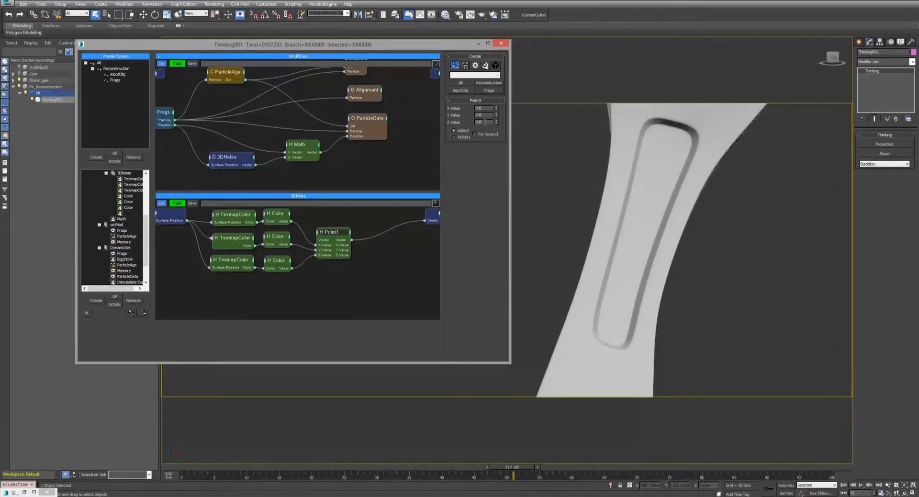
middle_click_drag(338, 287, 362, 291)
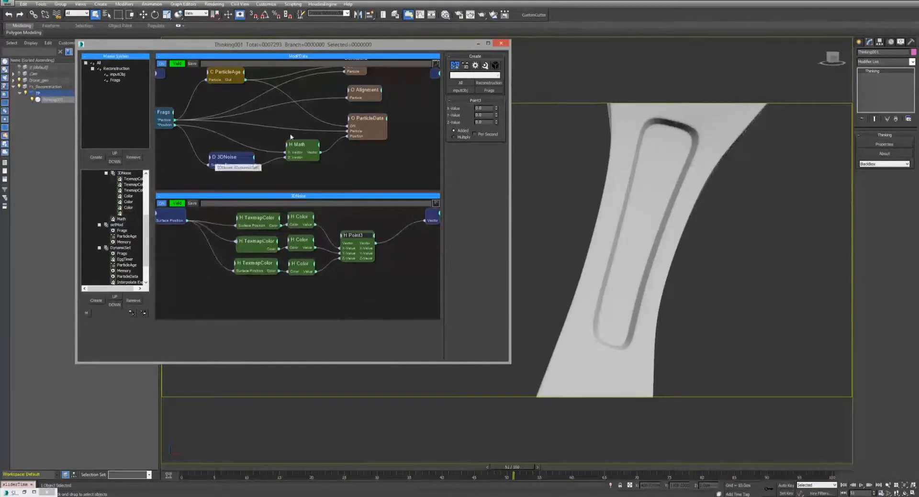
middle_click_drag(201, 178, 234, 167)
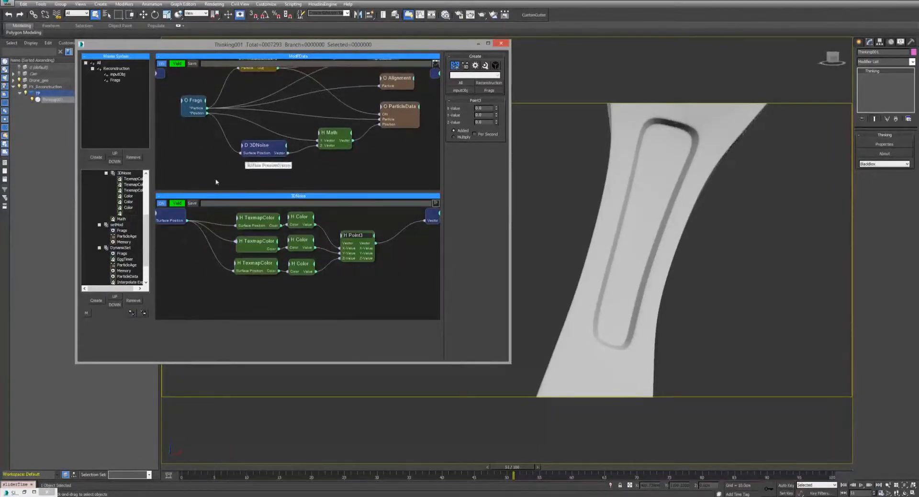
Step: Add a Float node to the 3DNoise network and expose its Value as a 3DNoise input
double_click(283, 297)
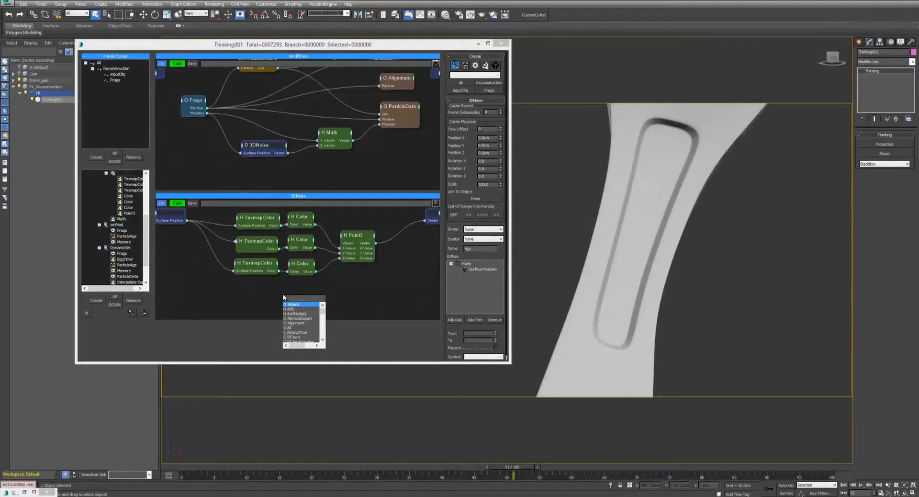
type("fl")
key("Return")
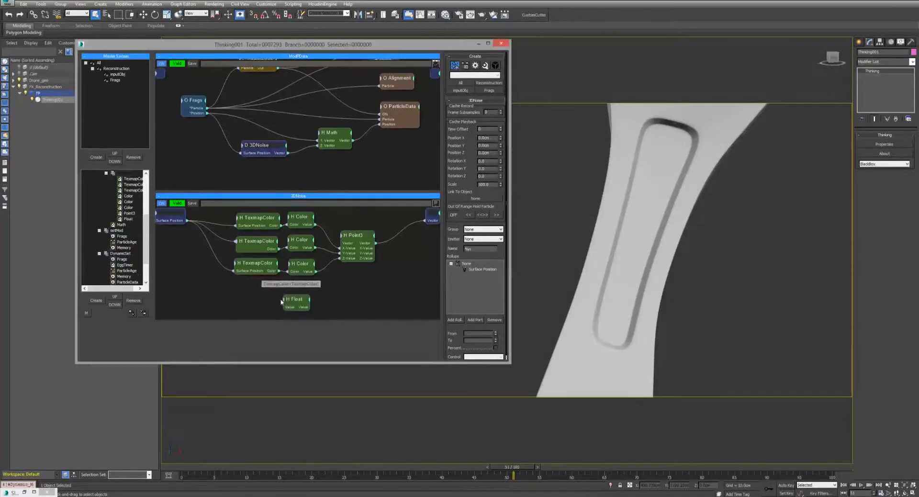
left_click_drag(282, 305, 179, 222)
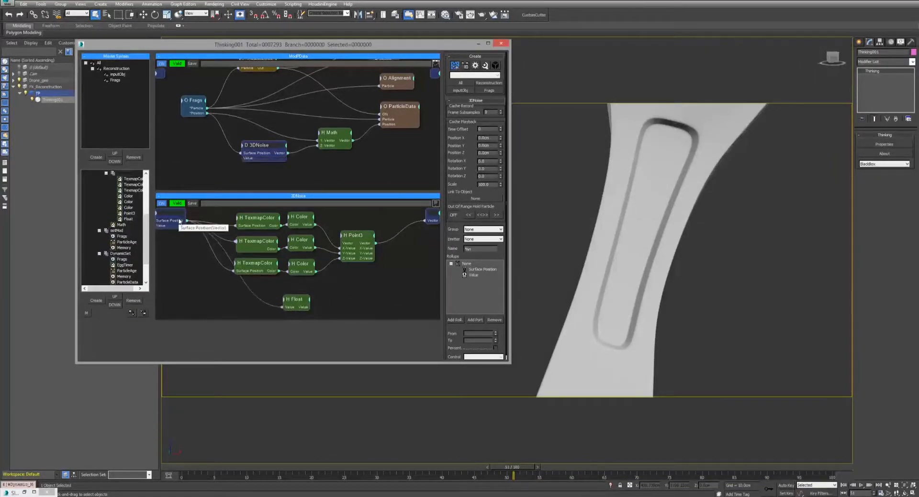
Step: Rename the newly exposed Value input of 3DNoise as intensity
right_click(180, 225)
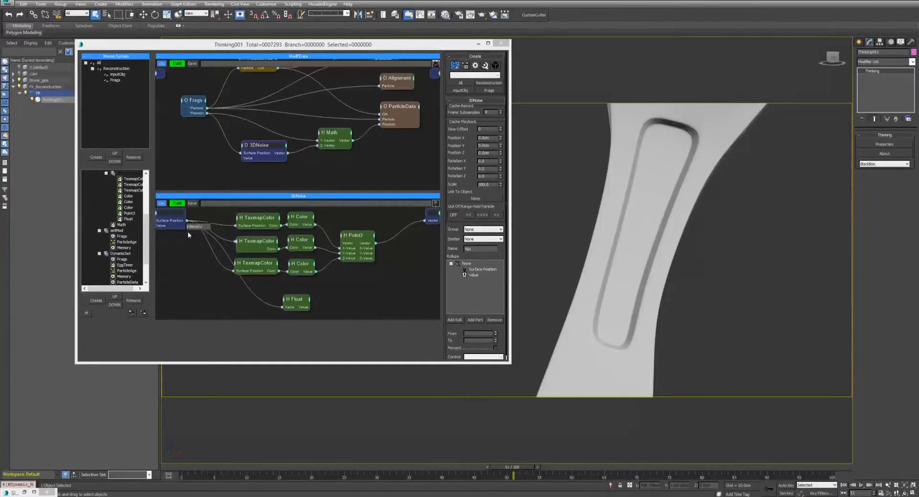
type("intensity")
key("Return")
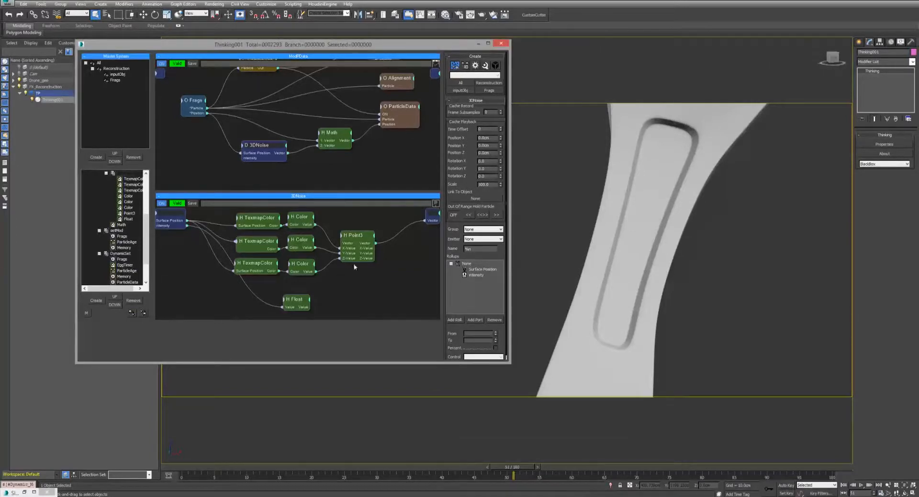
Step: Add a Math node beside Point3 in the 3DNoise network
middle_click_drag(394, 259, 342, 260)
key("Tab")
type("math")
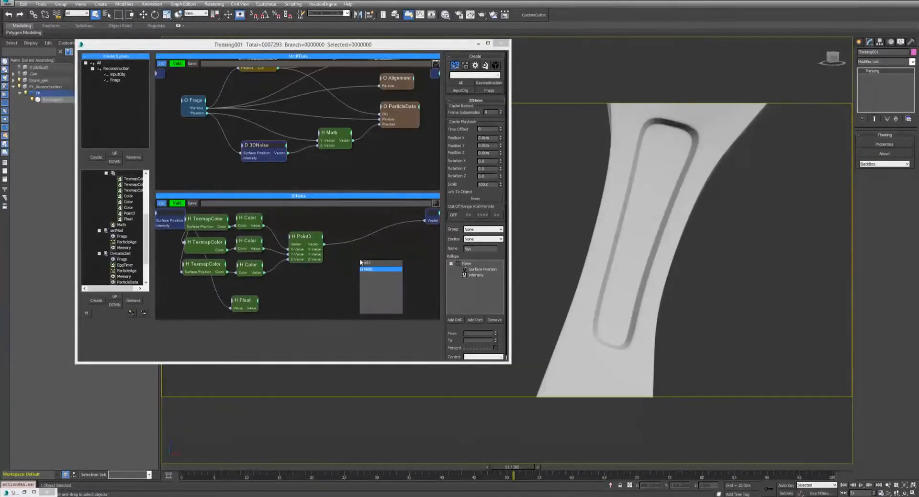
key("Return")
left_click(374, 262)
Step: Set the new Math node's first input to Vector, its second to Float, and its function to Multiplication
left_click(482, 121)
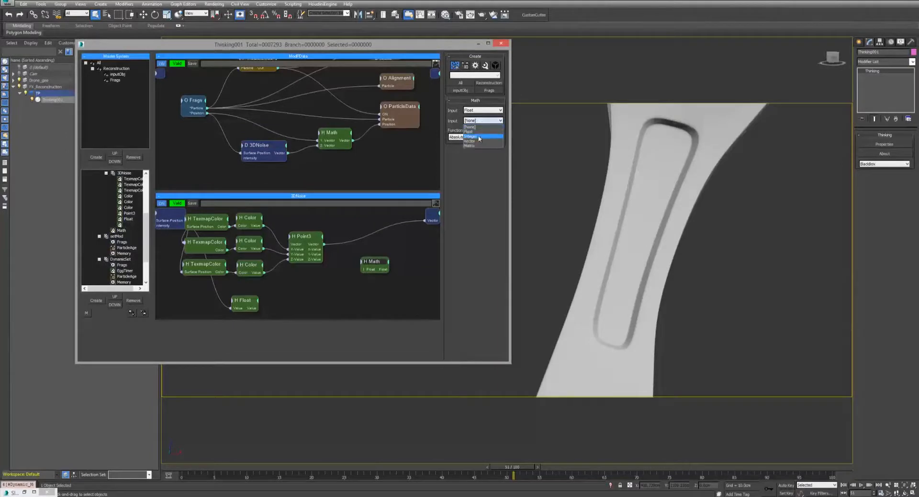
left_click(478, 142)
left_click(482, 110)
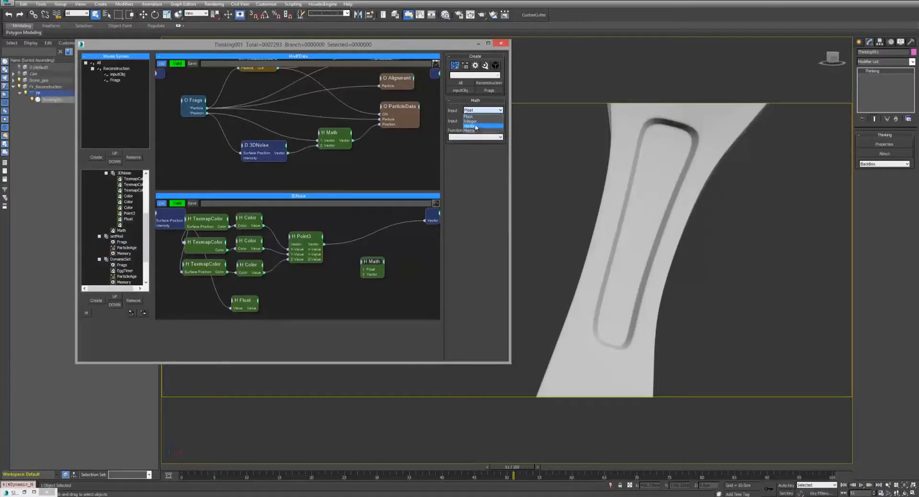
left_click(475, 120)
left_click(475, 128)
left_click(474, 137)
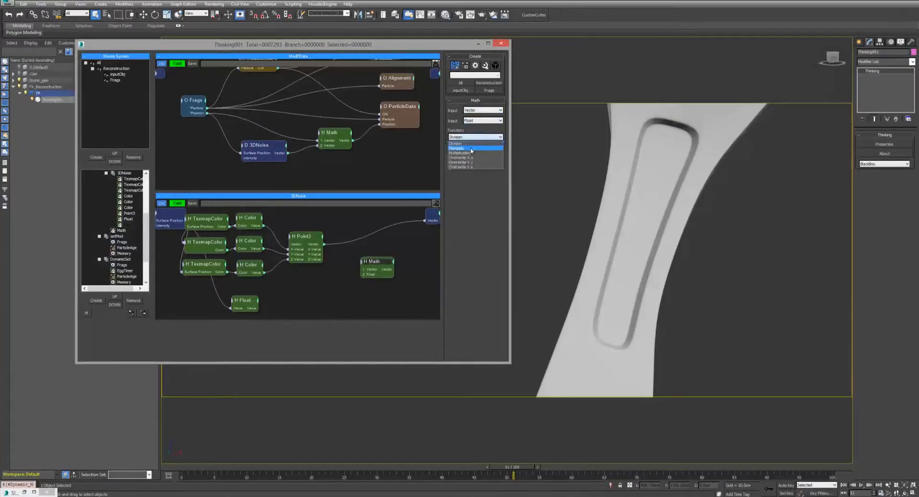
left_click(474, 147)
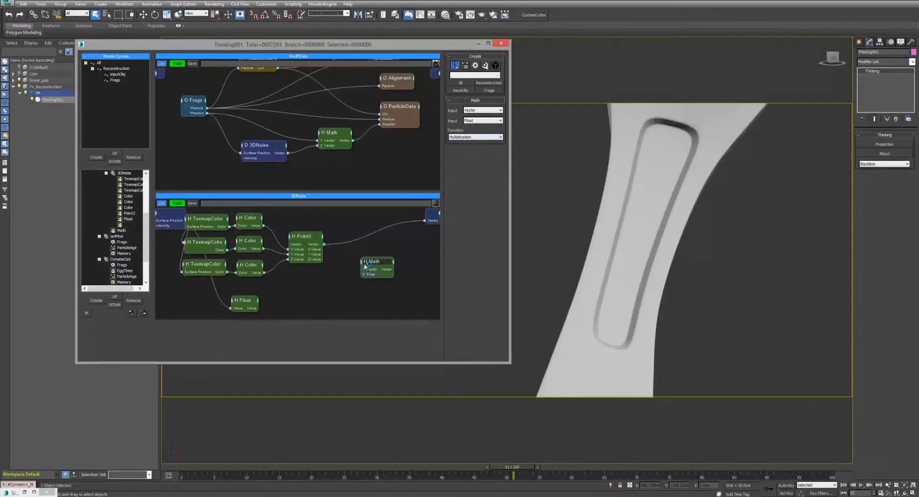
Step: Route the Point3 Vector and the Float Value through the Math node into the 3DNoise Vector output
mouse_move(364, 266)
left_mouse_down()
mouse_move(221, 311)
mouse_move(253, 311)
mouse_move(392, 269)
mouse_move(377, 254)
left_mouse_up()
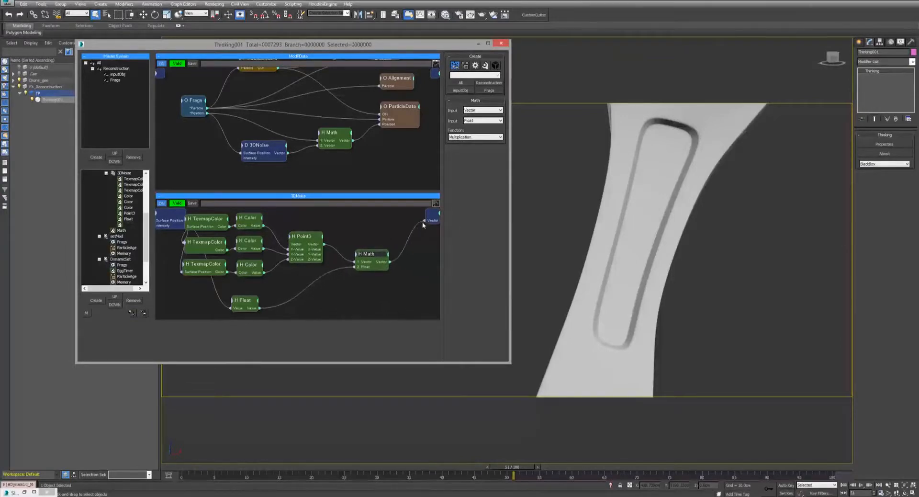
left_click(38, 1)
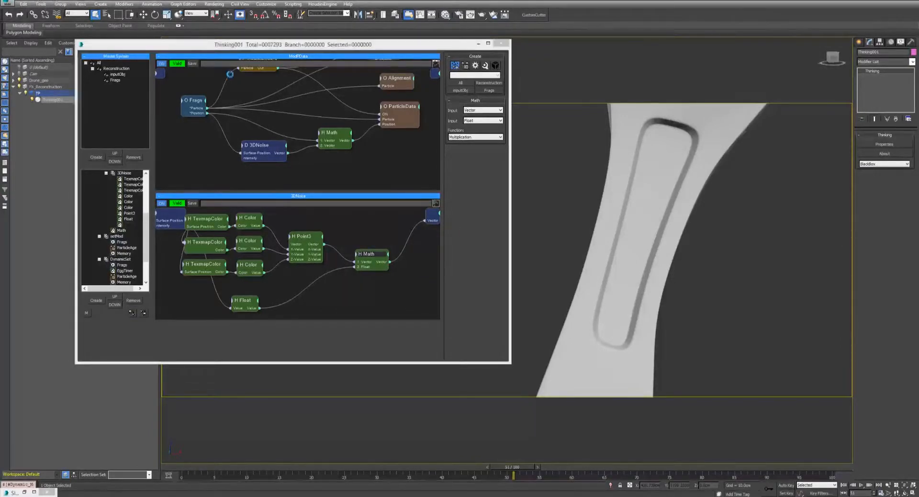
Step: Add a Float node to ModPData and connect its Value to the 3DNoise intensity input
right_click(174, 148)
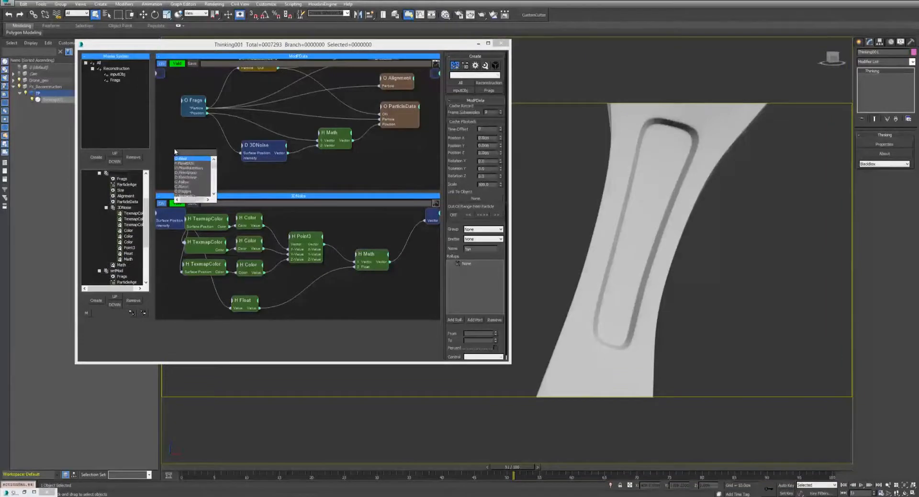
left_click(177, 152)
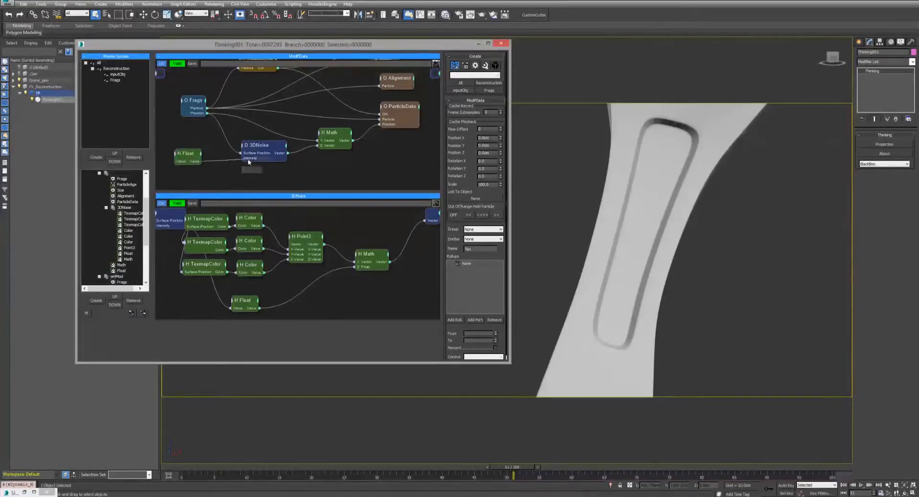
left_click_drag(249, 162, 243, 159)
Step: Set the ModPData Float value to 10 and play the animation from frame 0 to test the noise offset
left_click(197, 155)
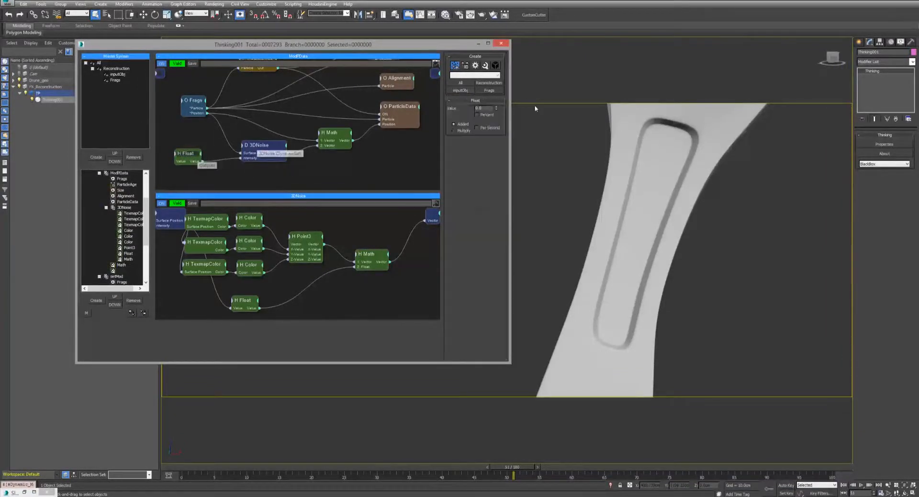
middle_click(623, 189)
scroll(623, 189, "down", 3)
left_click(843, 484)
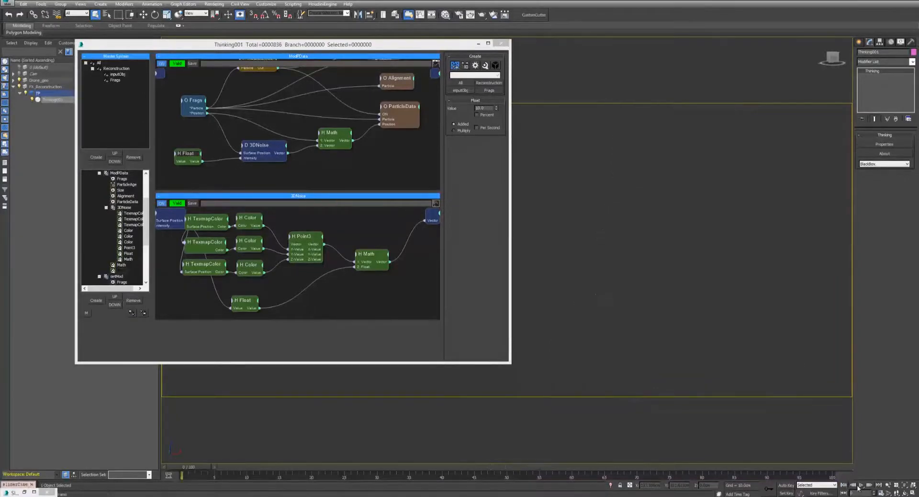
left_click(861, 484)
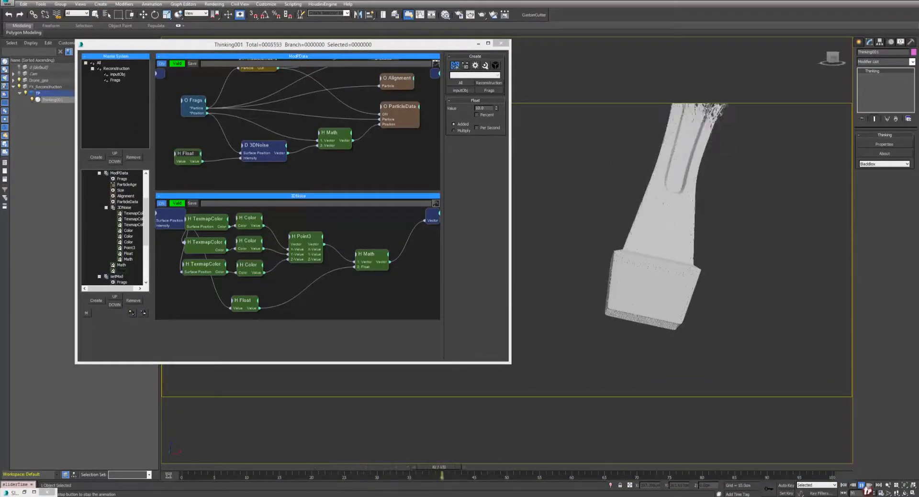
left_click(861, 485)
Step: Inspect the fragment surface up close for offsets and gaps caused by the noise
scroll(719, 320, "up", 6)
middle_click_drag(719, 321, 725, 425)
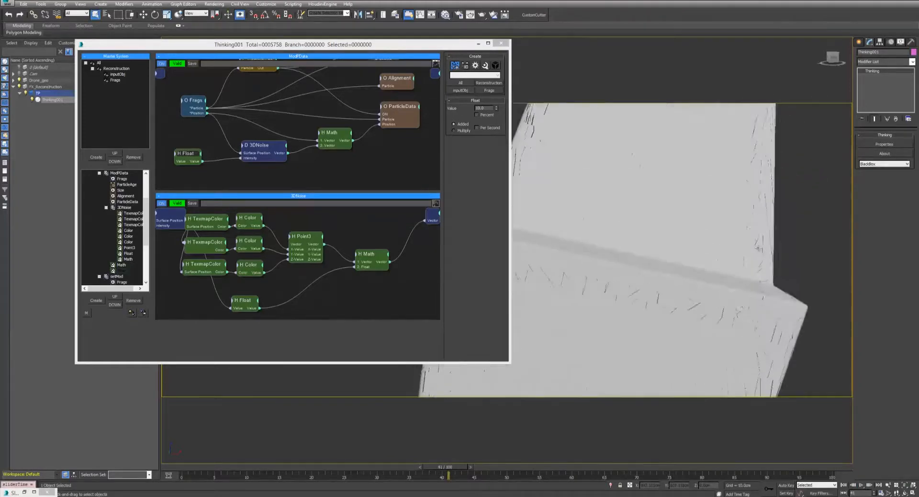
scroll(758, 249, "down", 5)
middle_click_drag(758, 201, 720, 273)
scroll(720, 185, "up", 4)
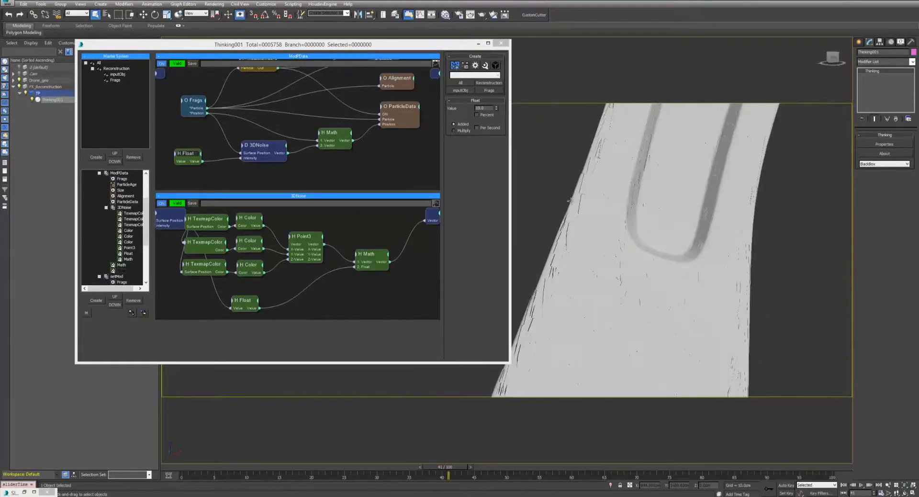
scroll(585, 190, "up", 4)
scroll(585, 191, "down", 4)
scroll(584, 191, "up", 4)
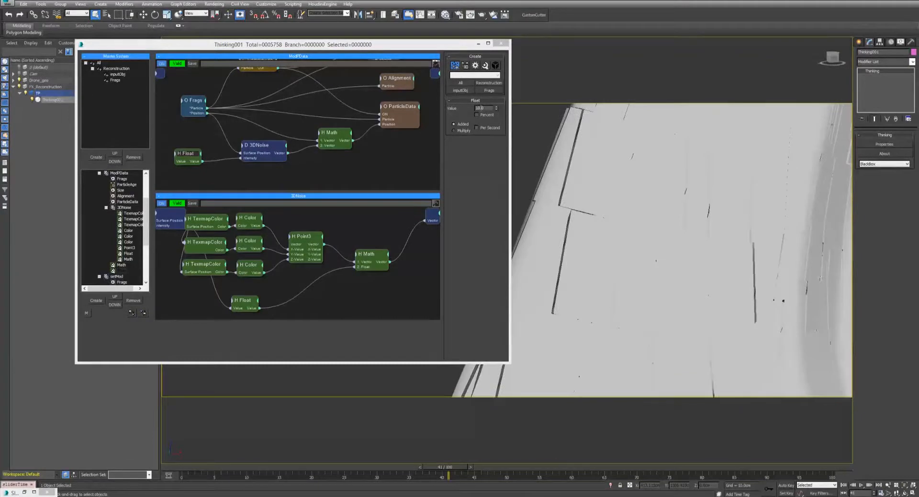
Step: Set the ModPData Float value to 100 and replay the animation from frame 0 to check the stronger offset
left_click(481, 108)
left_click(842, 485)
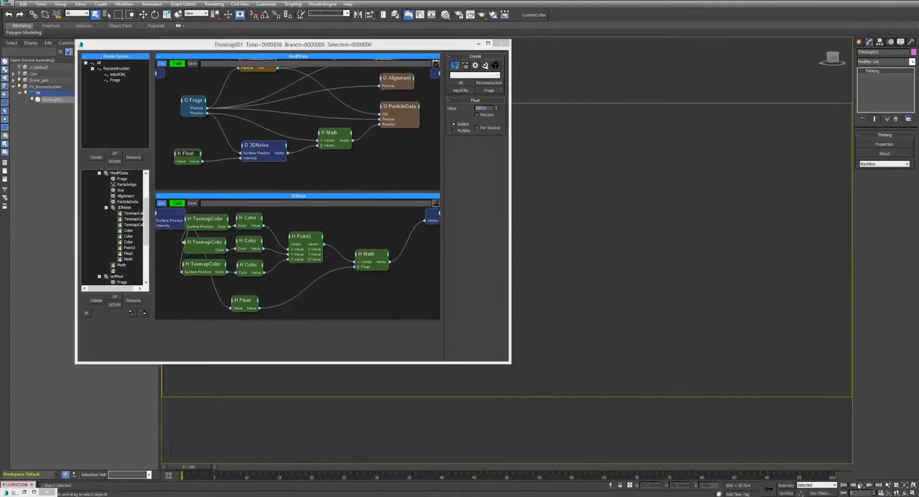
left_click(860, 485)
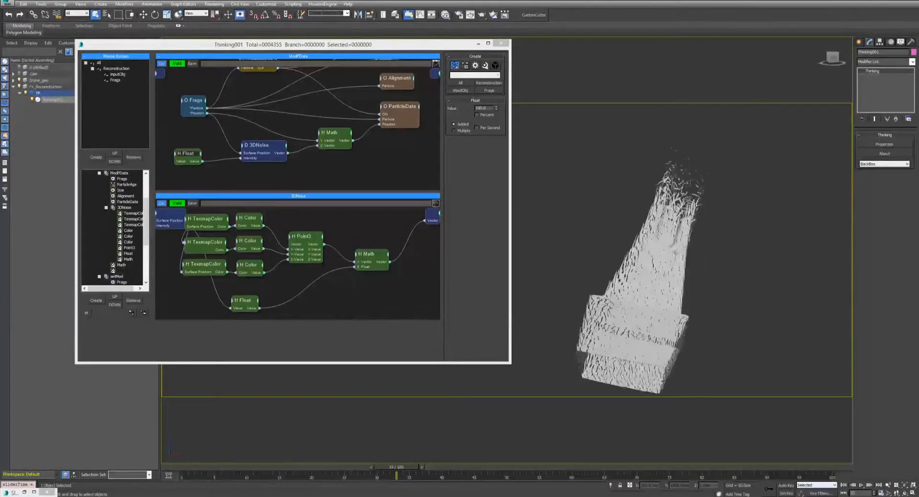
left_click(844, 485)
left_click(860, 485)
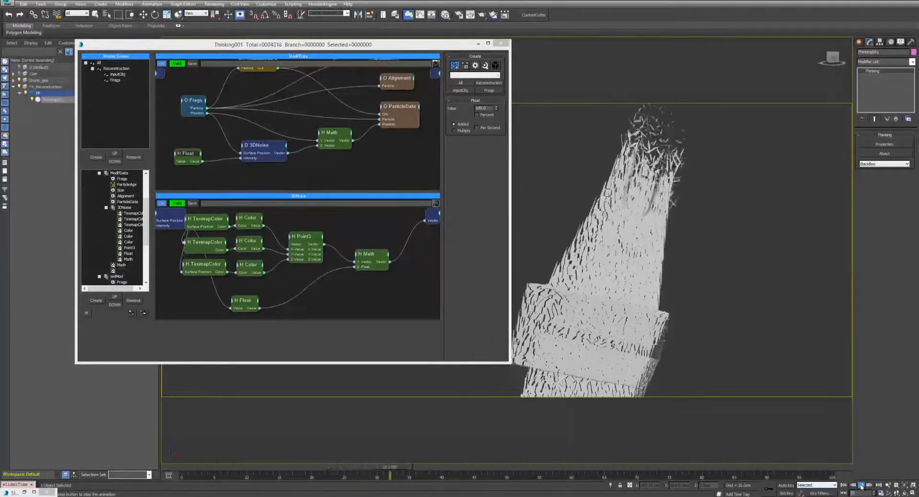
scroll(662, 320, "down", 10)
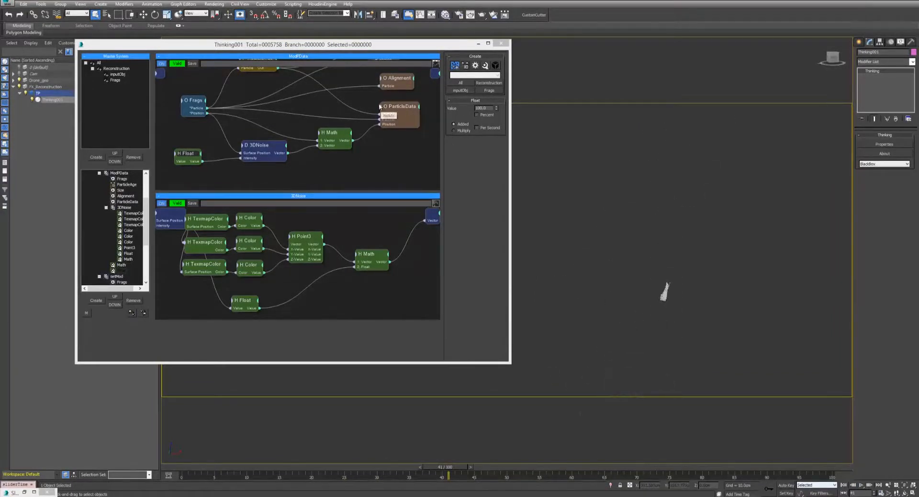
Step: Disable the ParticleData node in ModPData and replay the animation from frame 0 to view the fragments without the position offset
scroll(627, 249, "down", 2)
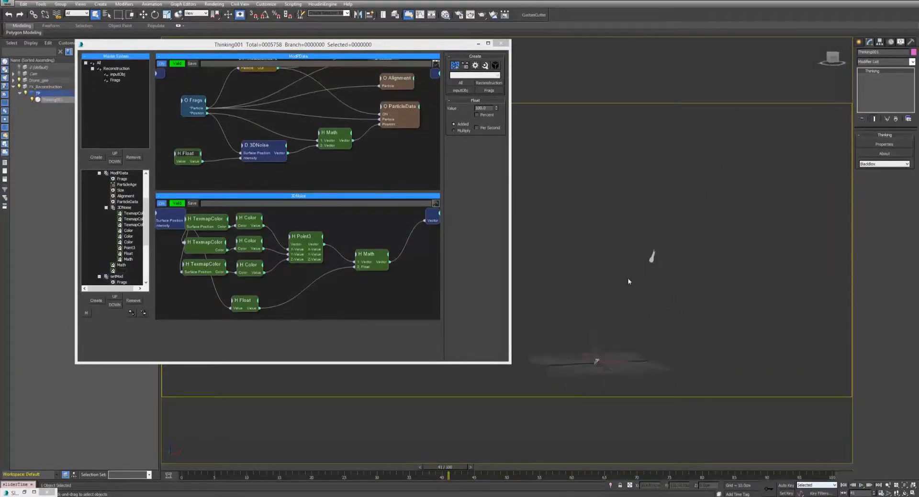
scroll(630, 281, "up", 2)
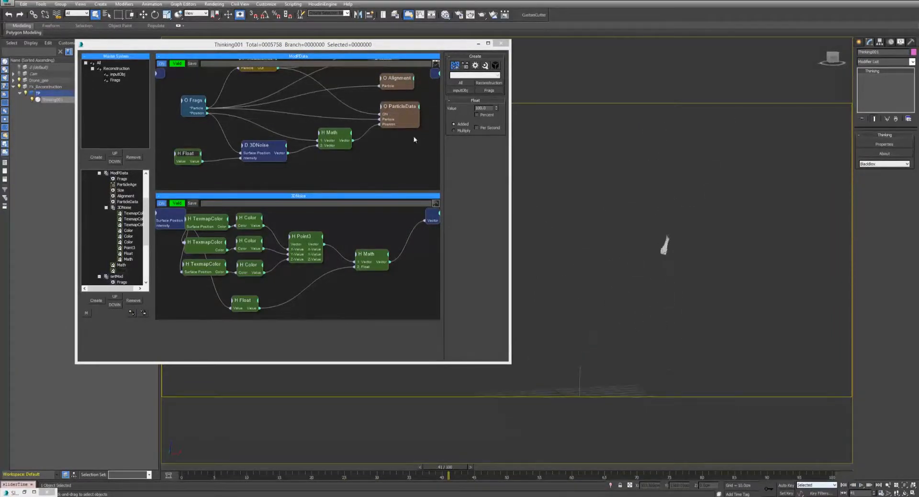
right_click(391, 111)
left_click(394, 115)
left_click(844, 485)
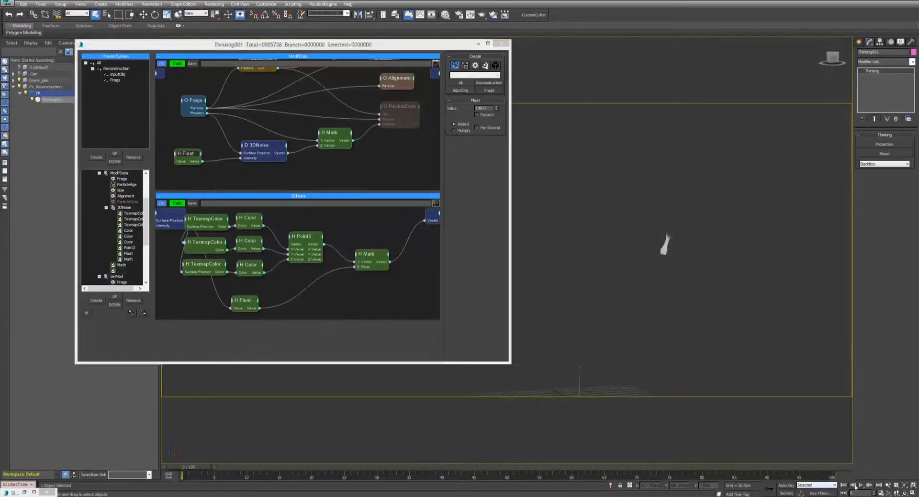
left_click(861, 484)
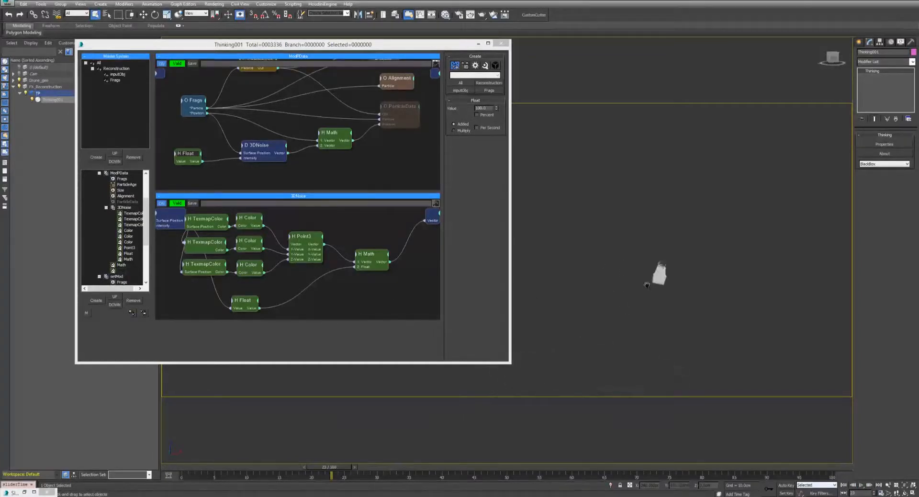
Step: Open the Slate Material Editor and spread out the Noise maps #19, #20 and #21 with enlarged previews
left_click(24, 491)
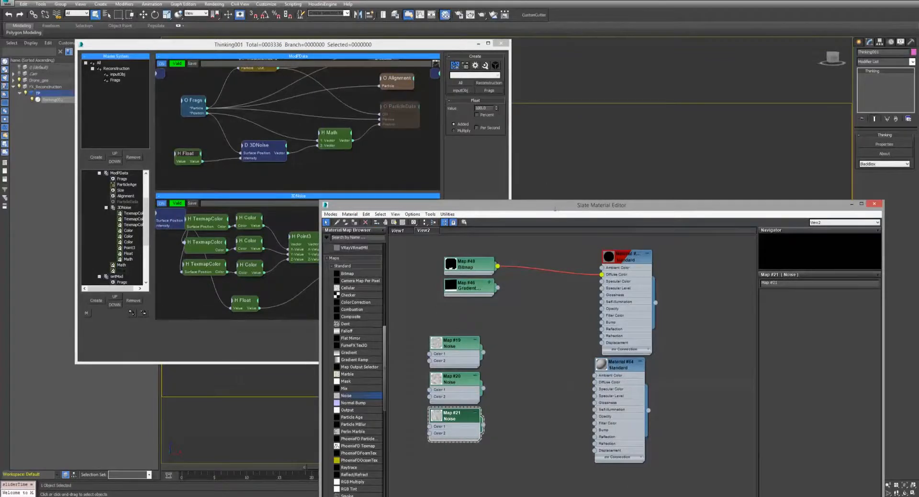
left_click_drag(555, 209, 333, 83)
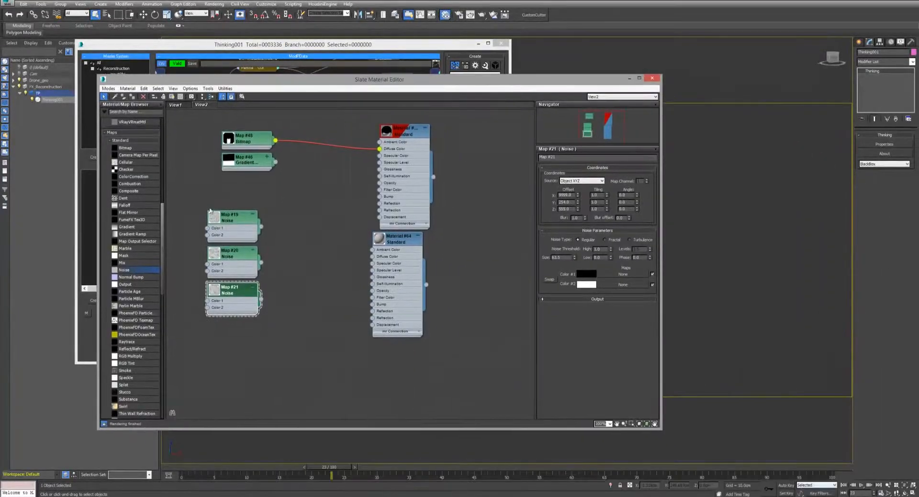
double_click(215, 217)
left_click_drag(235, 216, 221, 180)
left_click_drag(240, 258, 227, 322)
double_click(240, 267)
double_click(213, 320)
double_click(214, 264)
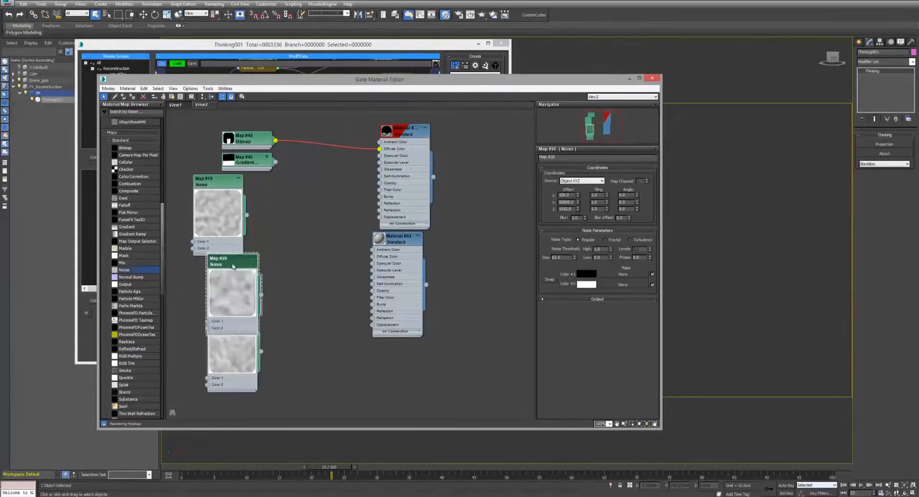
left_click_drag(232, 267, 197, 266)
Step: Set the noise Size of Maps #19, #20 and #21 to 1.0 and replay the animation from frame 0
left_click(220, 182)
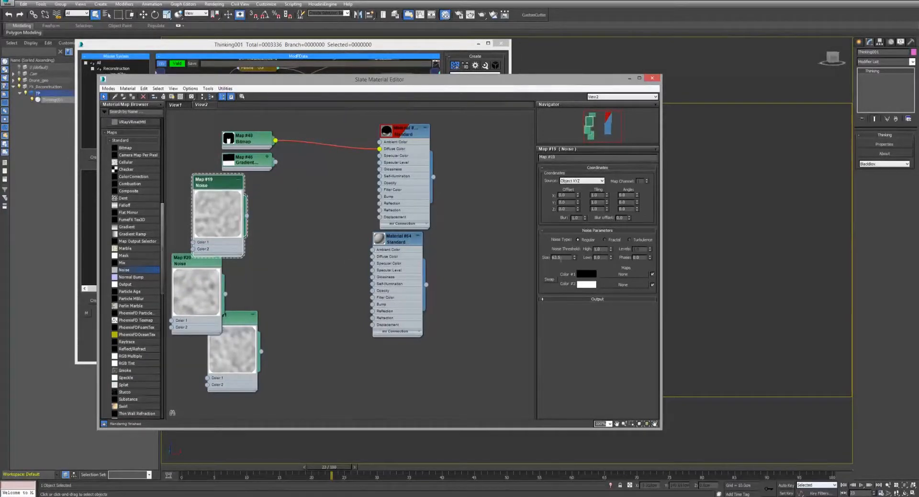
left_click(199, 265)
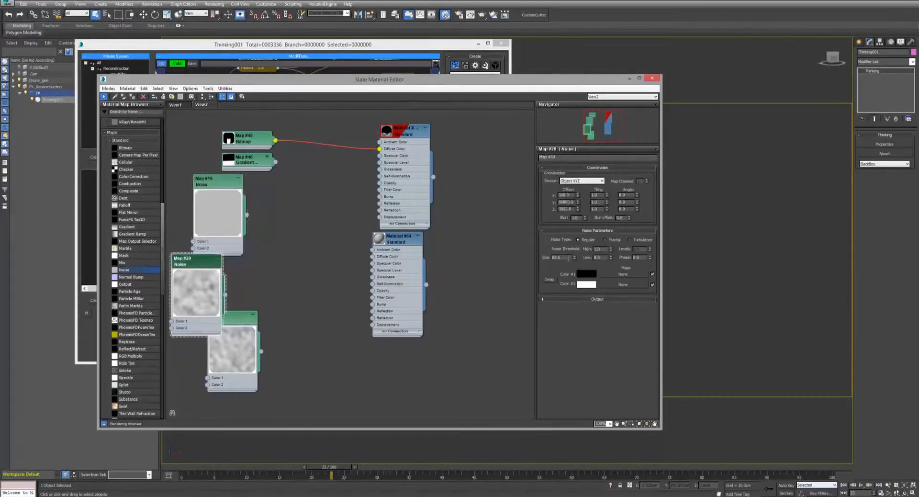
left_click(233, 318)
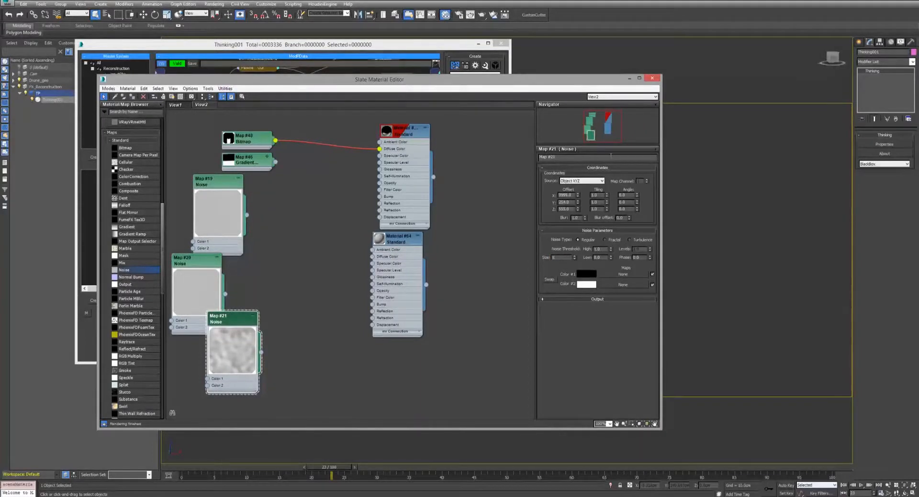
key("Return")
left_click(628, 79)
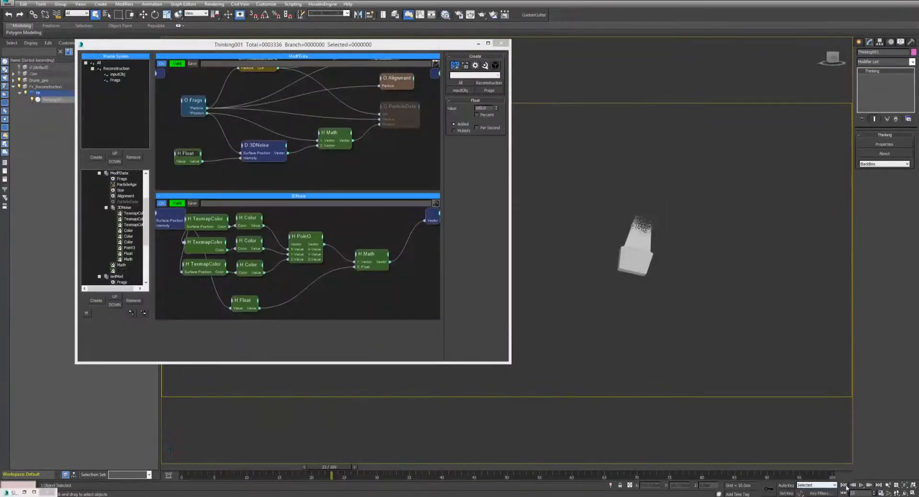
left_click(844, 485)
left_click(862, 484)
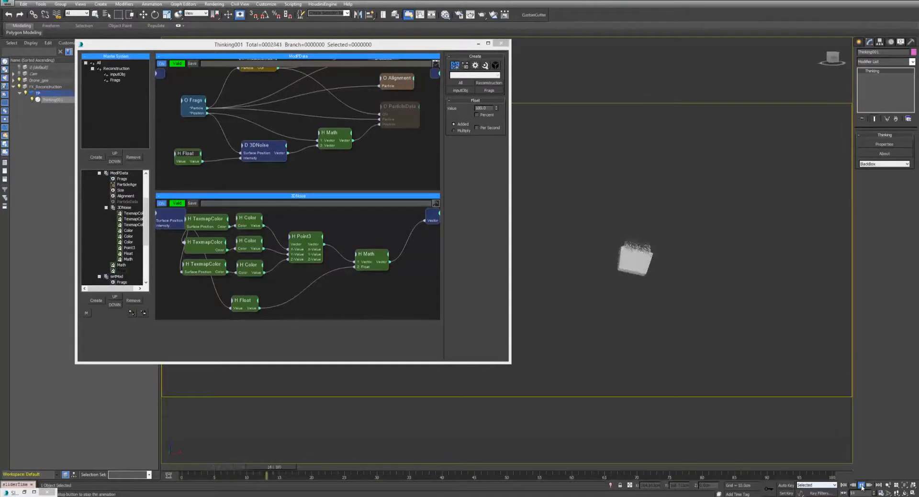
Step: Re-enable the ParticleData node in ModPData and replay the animation from frame 0 to check the offset with the finer noise
right_click(393, 107)
left_click(395, 110)
left_click(844, 484)
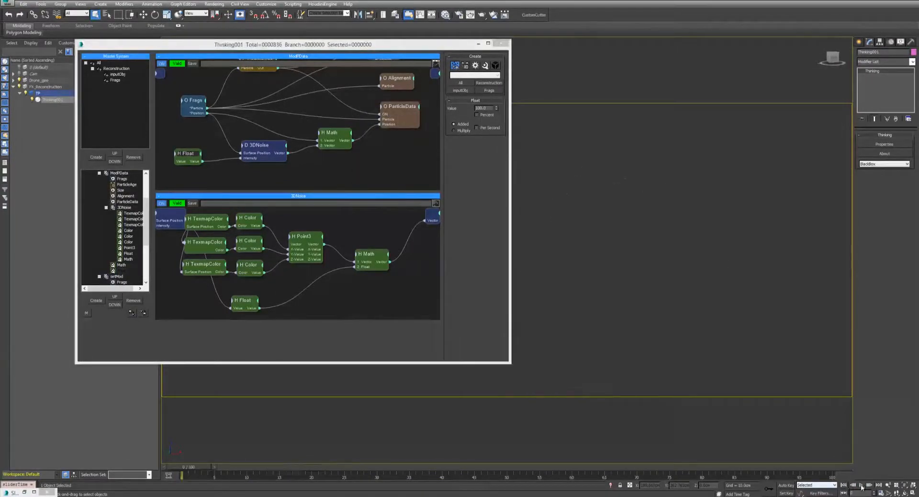
left_click(861, 484)
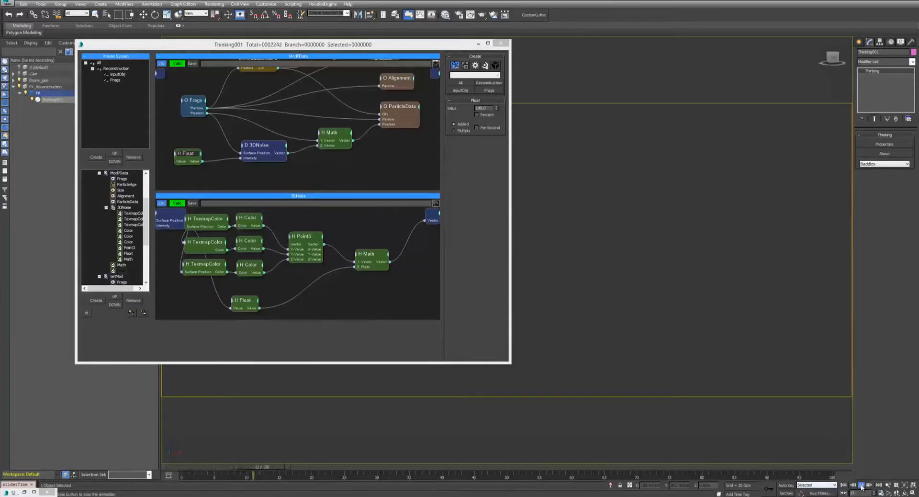
key("Escape")
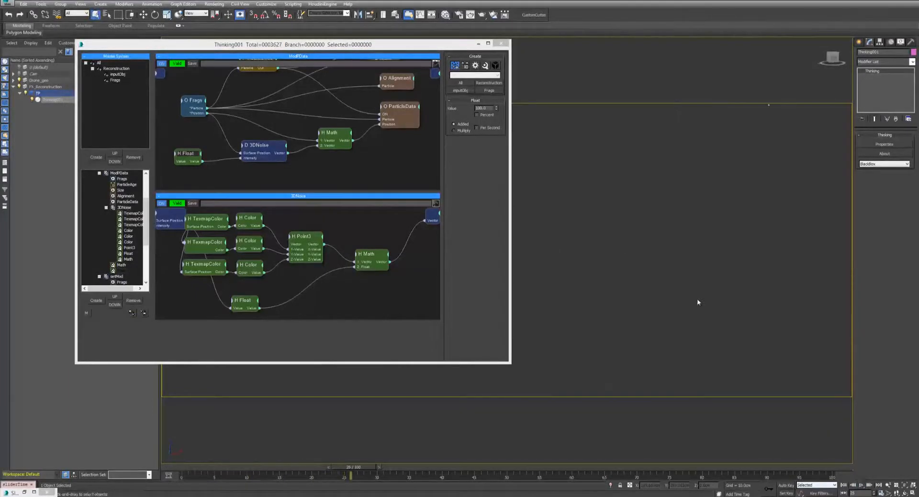
middle_click_drag(697, 300, 781, 386, "alt")
left_click(843, 485)
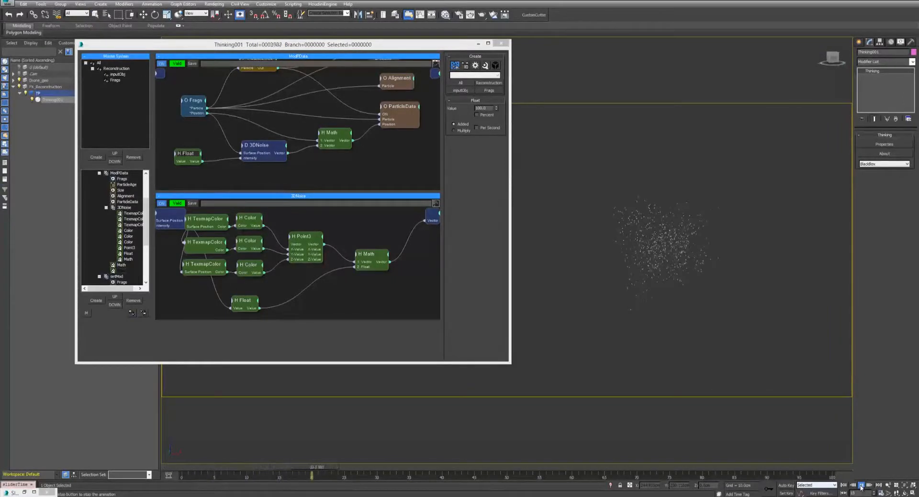
Step: Set the ModPData Float value to 1 and replay the animation from frame 0 to check the weaker offset
double_click(481, 108)
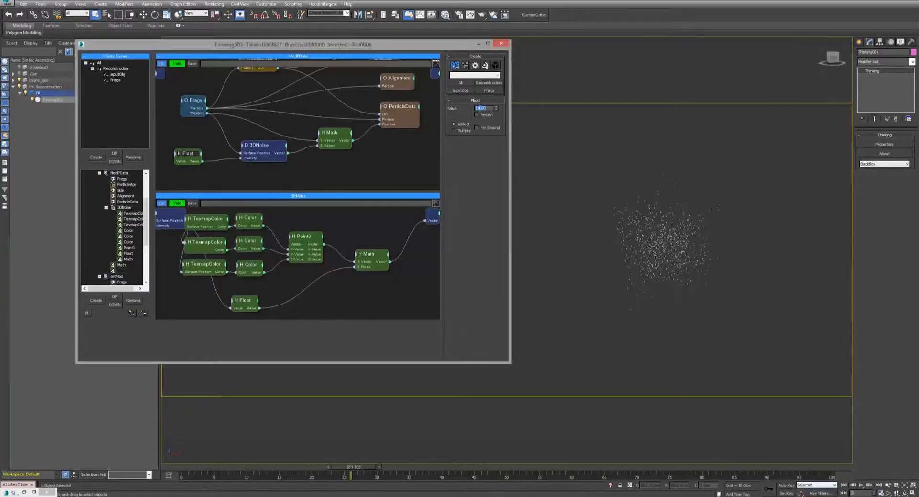
left_click(845, 485)
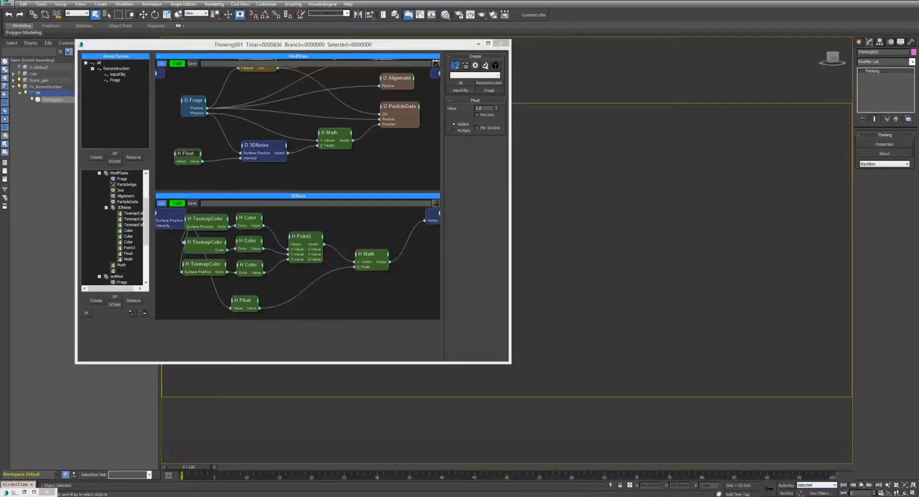
left_click(861, 484)
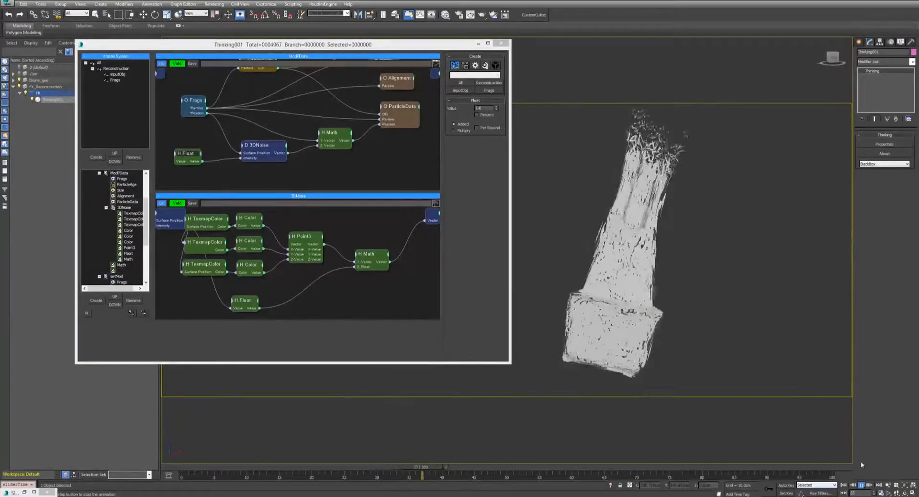
key("q")
Step: Raise the ModPData Float value slightly and replay the animation from frame 0 to compare the offset
left_click(487, 109)
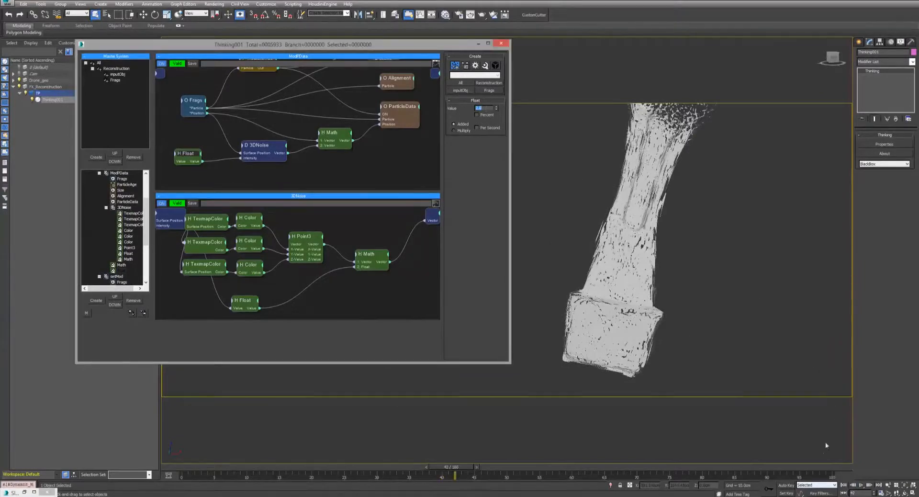
left_click(843, 485)
left_click(861, 485)
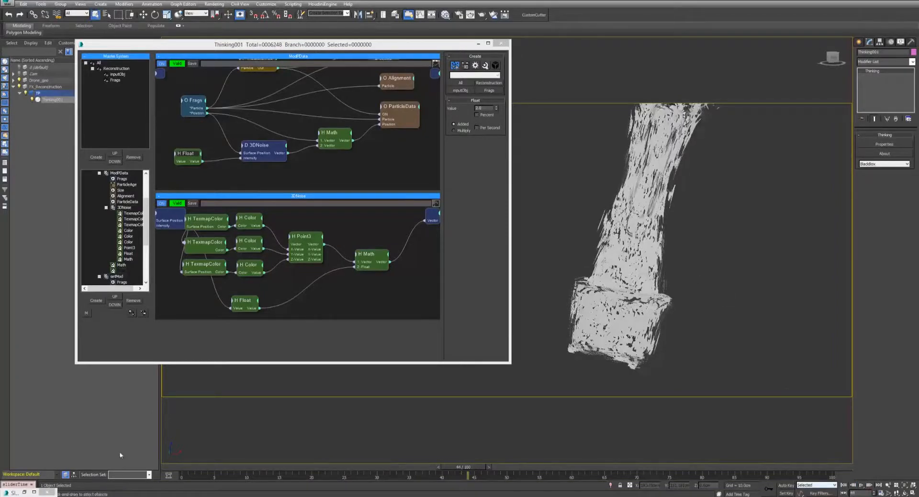
Step: Rearrange the Map #19 and Map #21 Noise nodes in the Slate Material Editor so the three maps no longer overlap
key("m")
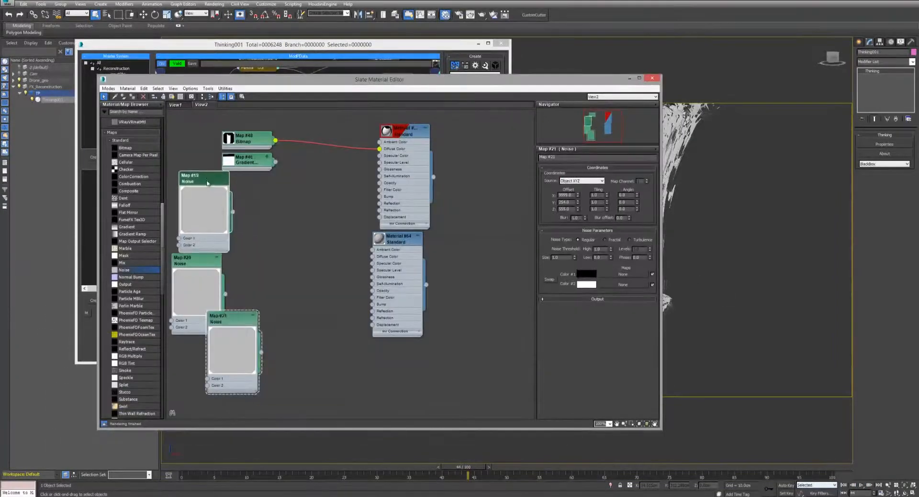
left_click_drag(206, 184, 206, 179)
left_click_drag(233, 317, 212, 339)
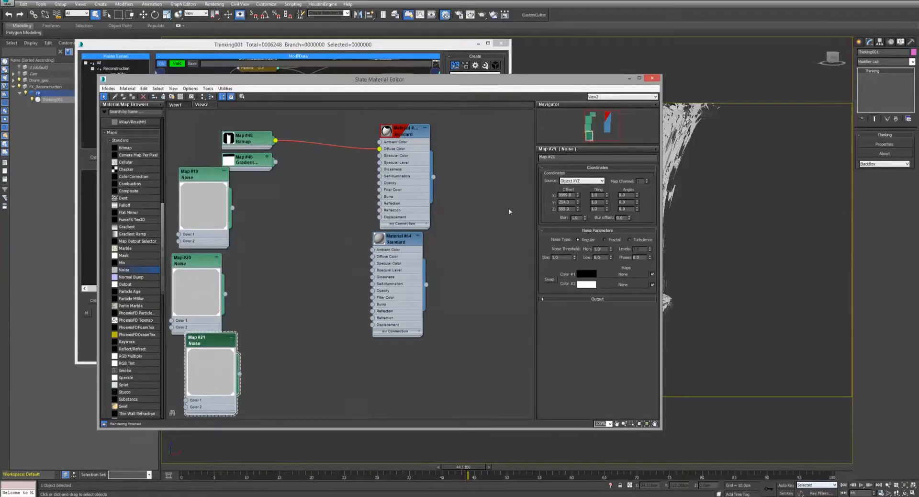
left_click(629, 79)
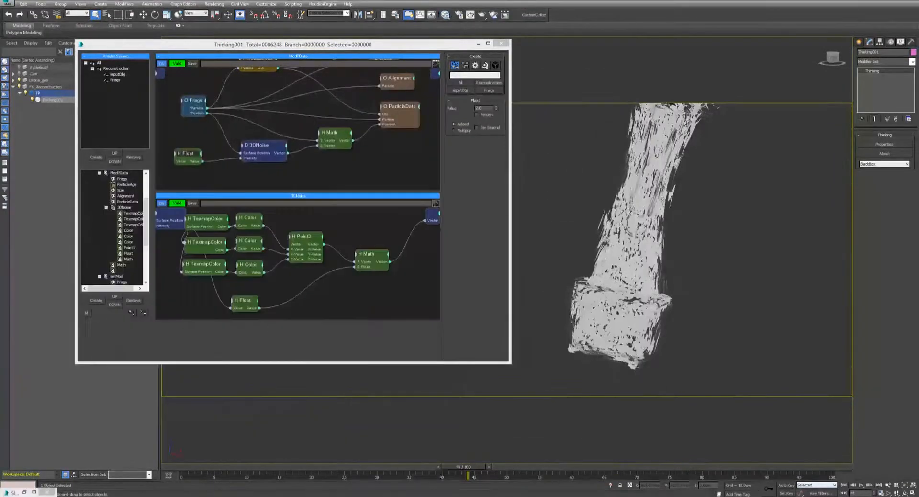
Step: Add a Point3 node to the 3DNoise network and connect the Surface Position input to its Vector input
scroll(592, 206, "up", 6)
scroll(591, 206, "down", 2)
middle_click_drag(194, 283, 269, 276)
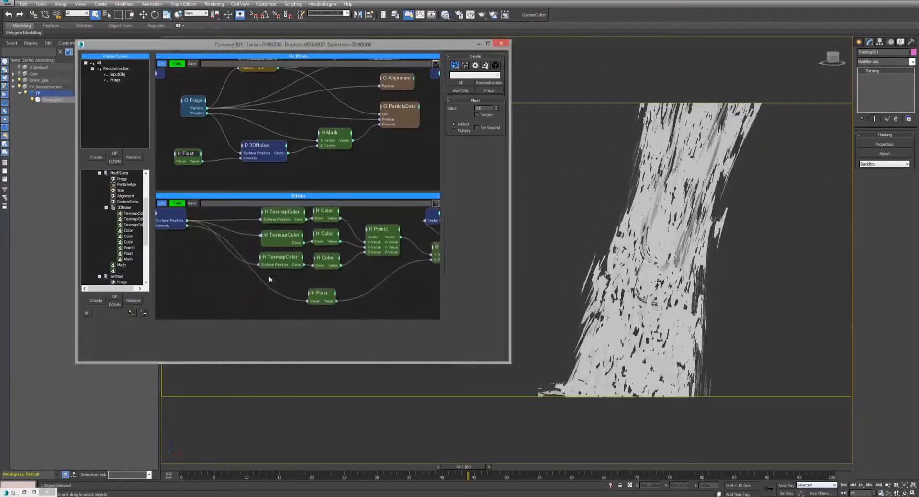
right_click(206, 271)
type("point")
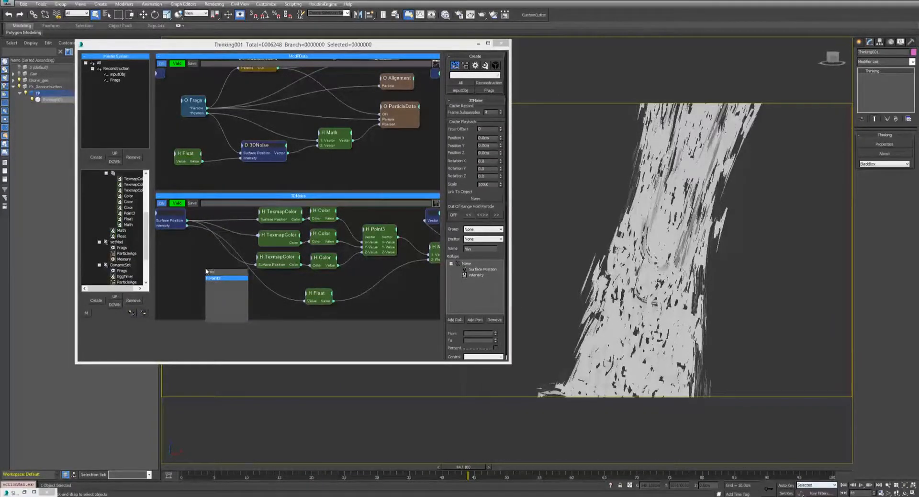
key("Return")
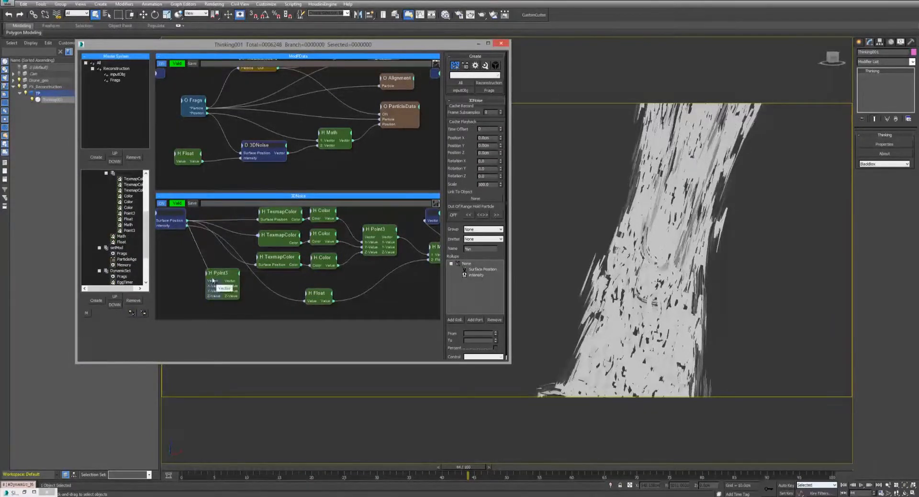
left_click_drag(212, 281, 212, 281)
left_click_drag(215, 274, 192, 273)
Step: Widen the thinkingParticles window and place the new Point3 node between the 3DNoise inputs and the TexmapColor nodes
middle_click_drag(223, 257, 259, 252)
left_click_drag(508, 238, 625, 239)
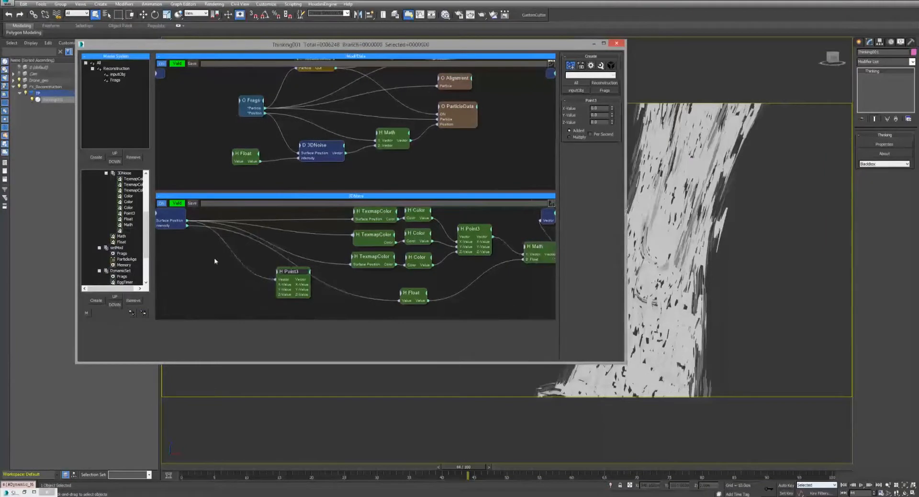
left_click_drag(266, 268, 224, 261)
Step: Add a Math node to the 3DNoise network and place it beside the new Point3 node
right_click(268, 306)
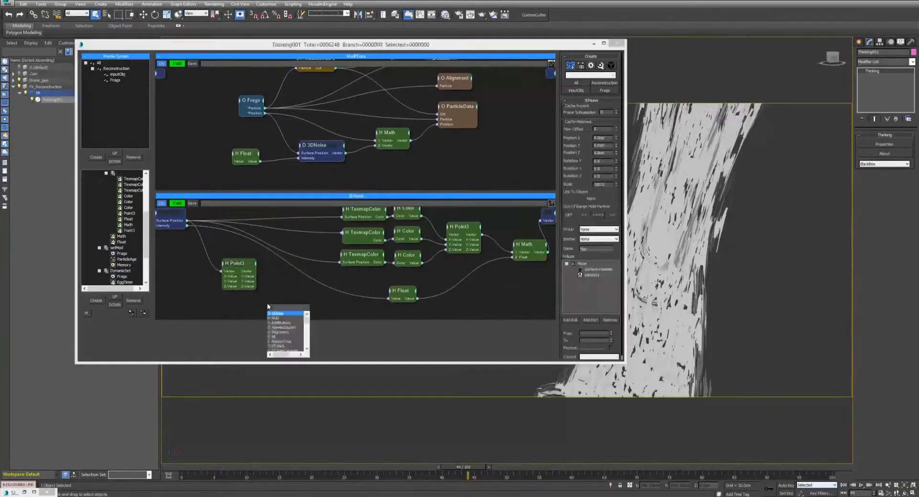
type("fl")
key("BackSpace")
key("BackSpace")
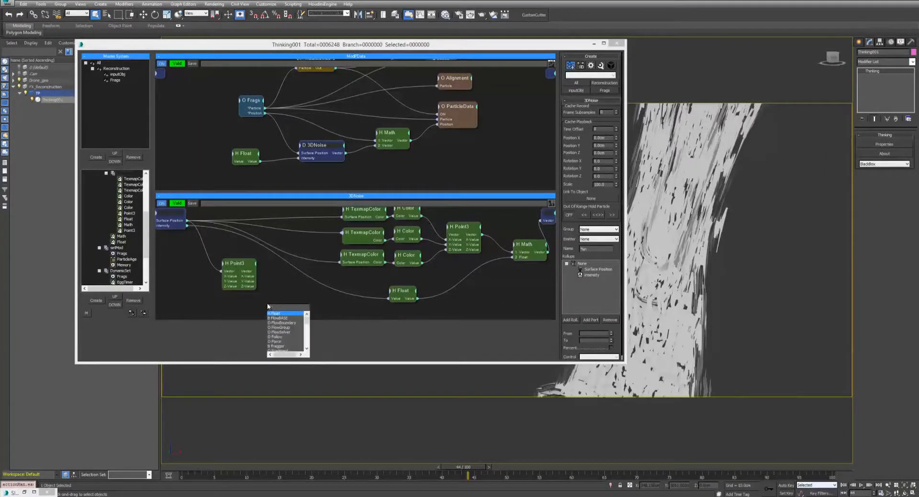
type("math")
key("Return")
left_click(270, 307)
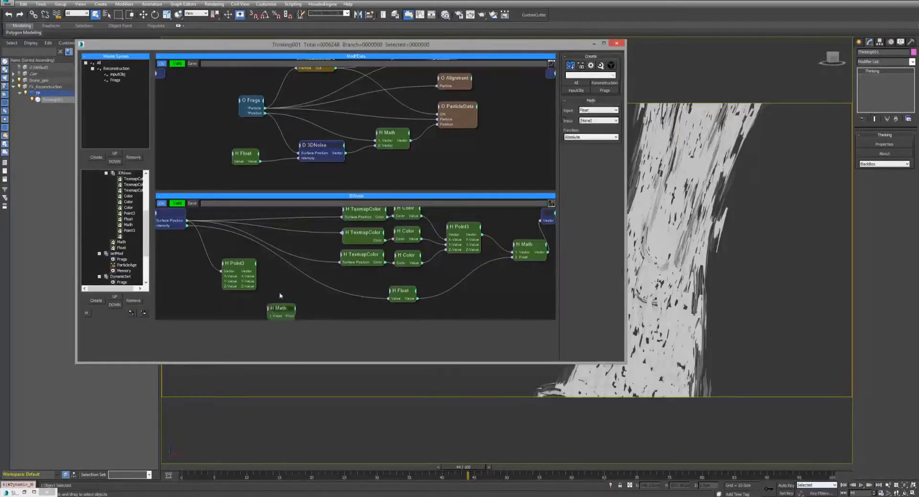
left_click_drag(270, 308, 277, 280)
Step: Configure the new Math node with a Vector first input, a Float second input and the Multiplication function
left_click(599, 110)
left_click(592, 117)
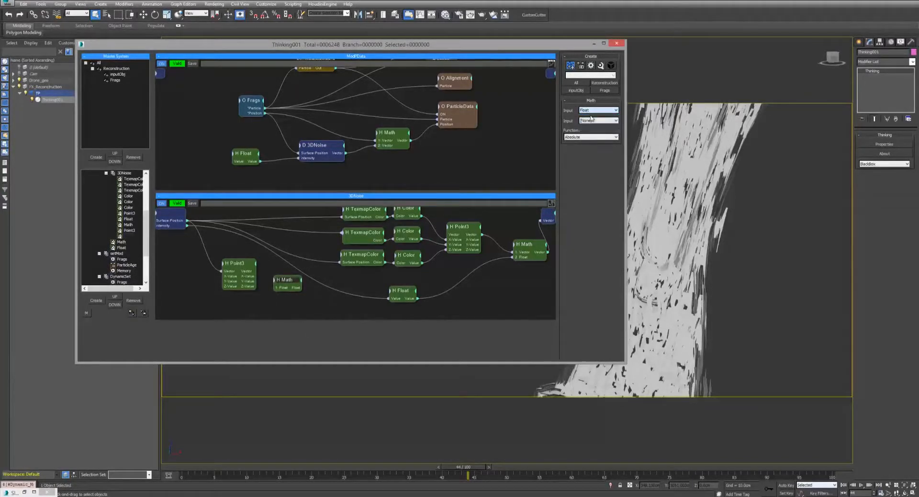
left_click(598, 120)
left_click(592, 141)
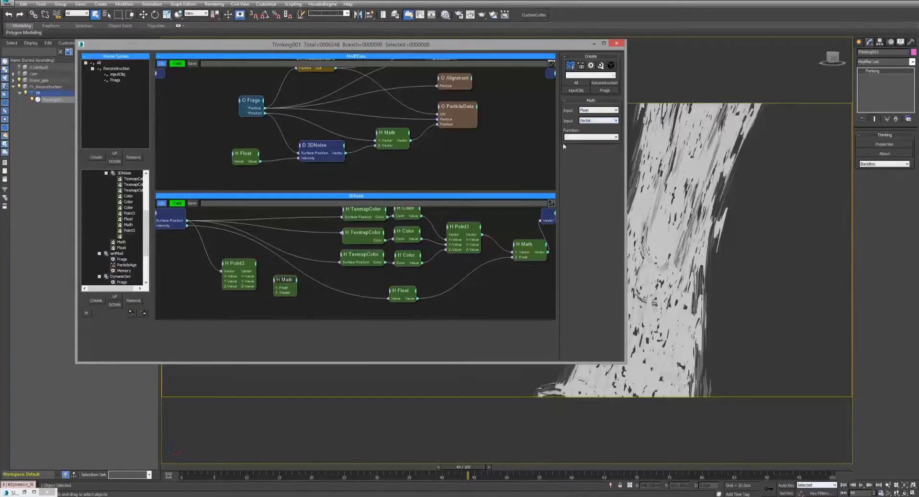
left_click(598, 111)
left_click(591, 131)
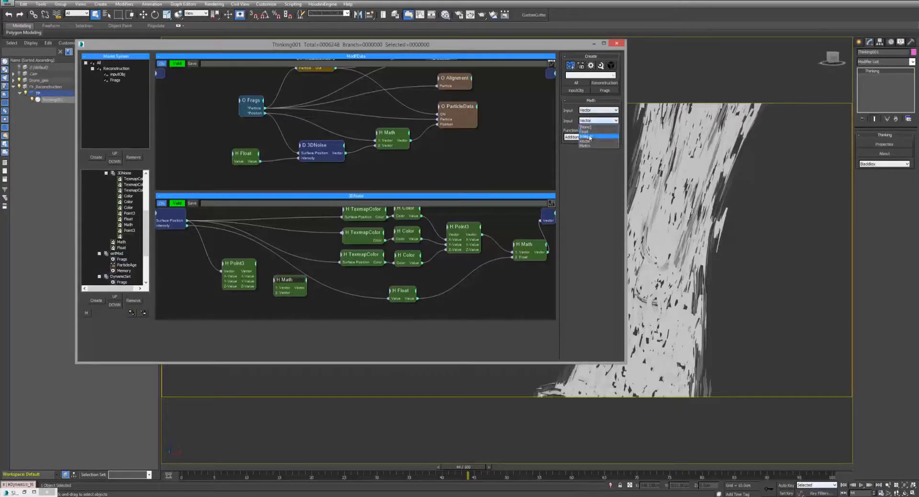
left_click(591, 137)
left_click(588, 152)
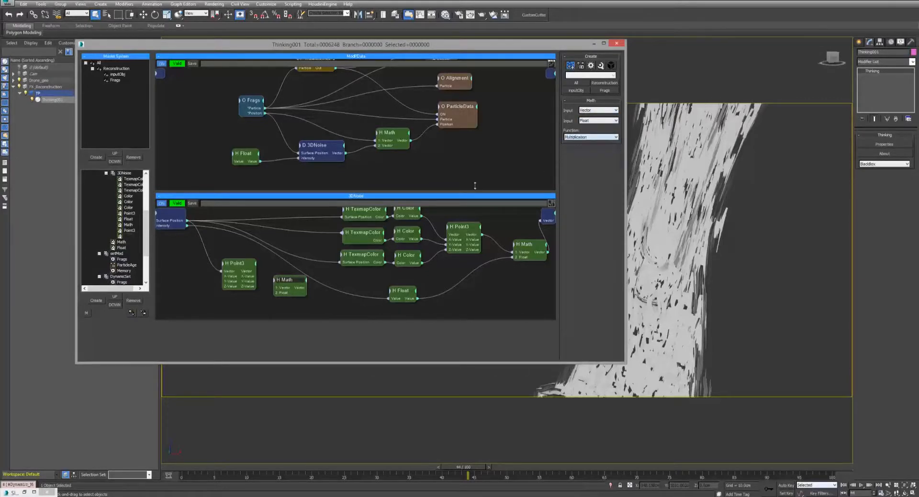
Step: Connect the new Point3 node's vector to the Math node and expose the Math node's Float input on 3DNoise as Size
left_click_drag(279, 291, 171, 232)
right_click(170, 233)
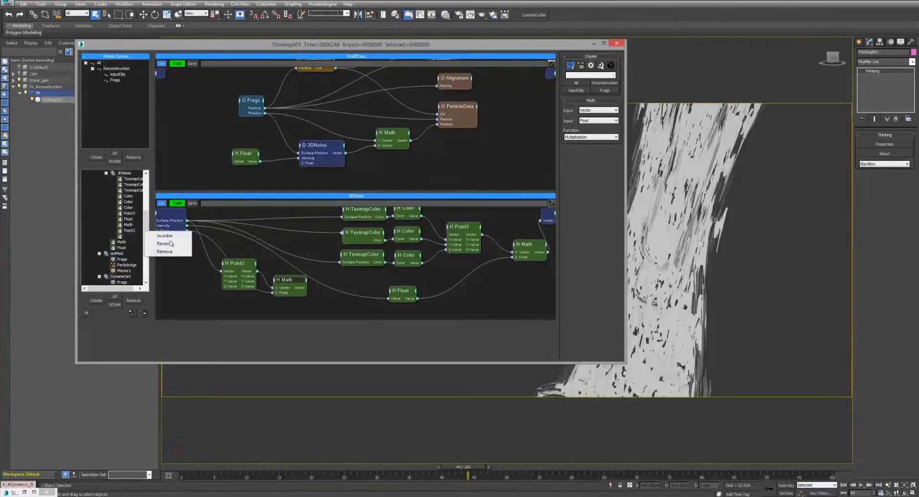
left_click(171, 244)
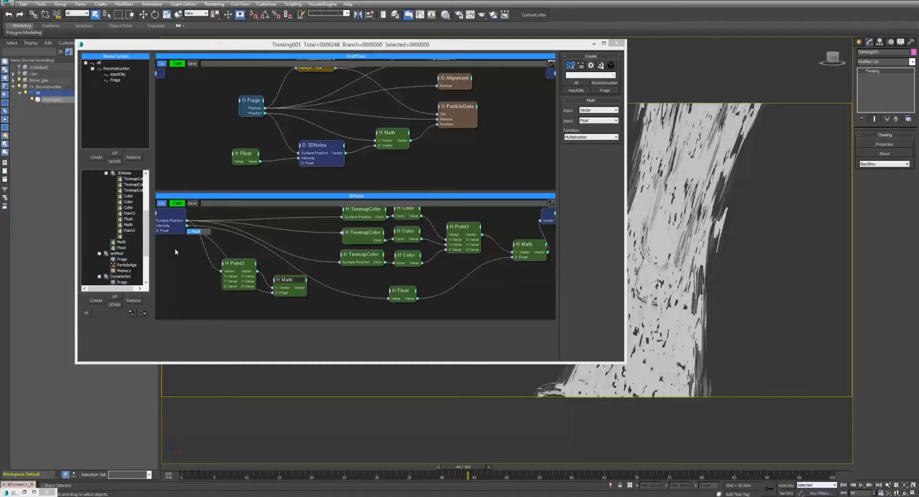
key("Return")
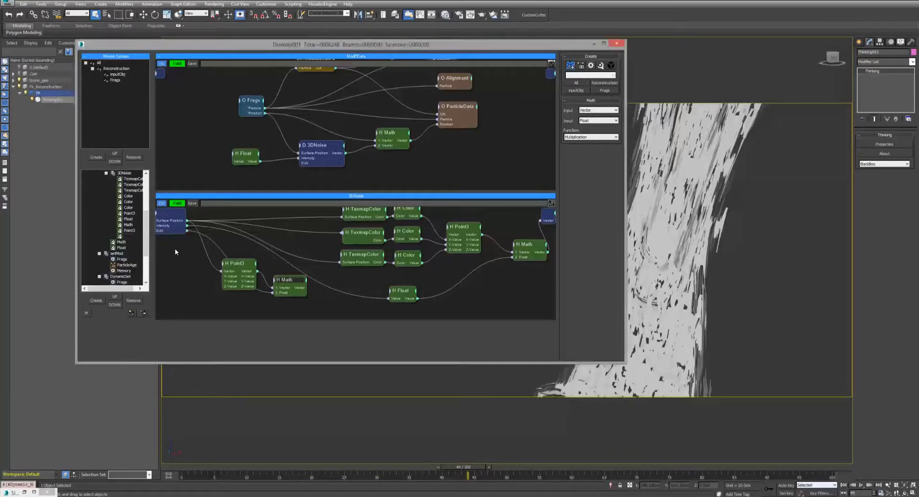
Step: Move the Point3 and Math nodes closer to the 3DNoise inputs
left_click_drag(237, 263, 214, 264)
left_click_drag(281, 280, 276, 281)
middle_click_drag(302, 245, 292, 251)
Step: Disconnect the three TexmapColor nodes from the Surface Position input and place the Math node beside the Point3 node
left_click(334, 224)
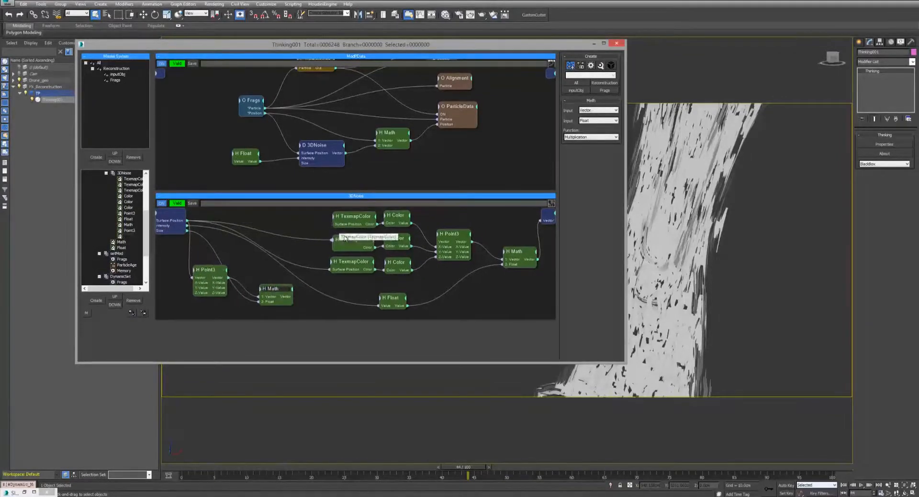
left_click(343, 240)
double_click(342, 240)
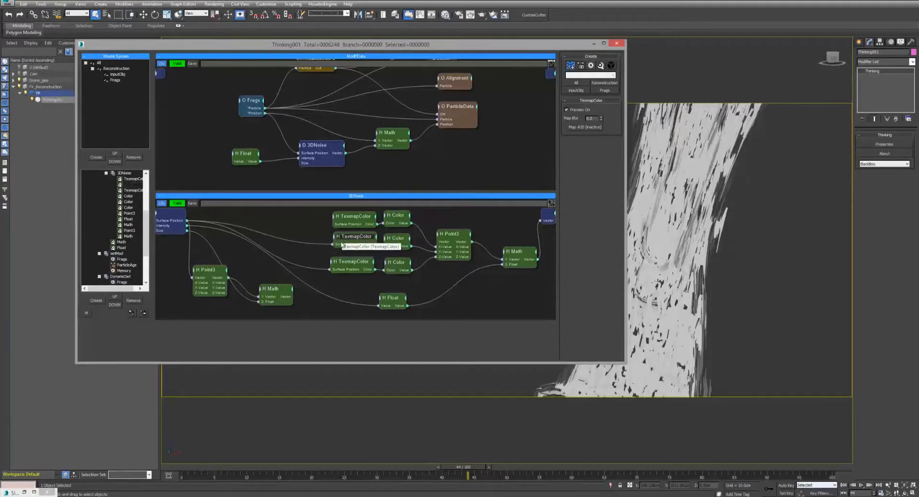
left_click(341, 245)
left_click(337, 268)
left_click_drag(280, 293, 262, 286)
left_click(310, 288)
key("Tab")
type("poi")
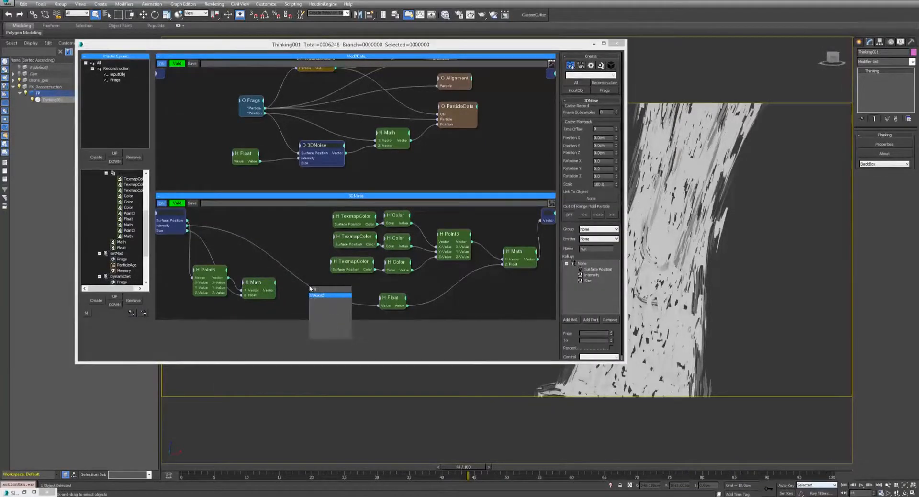
key("Return")
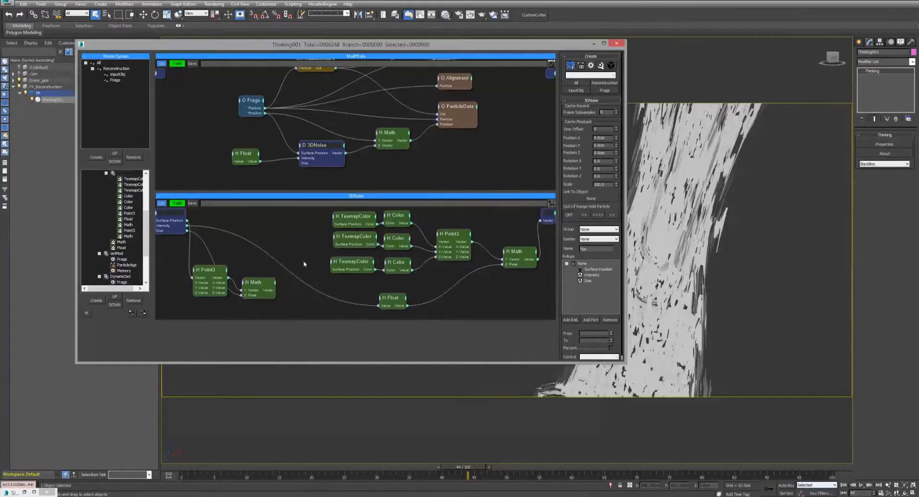
Step: Connect the Math node's Vector output to the Surface Position inputs of all three TexmapColor nodes and tidy the Point3 and Math nodes
left_click_drag(276, 290, 333, 223)
left_click_drag(276, 290, 333, 244)
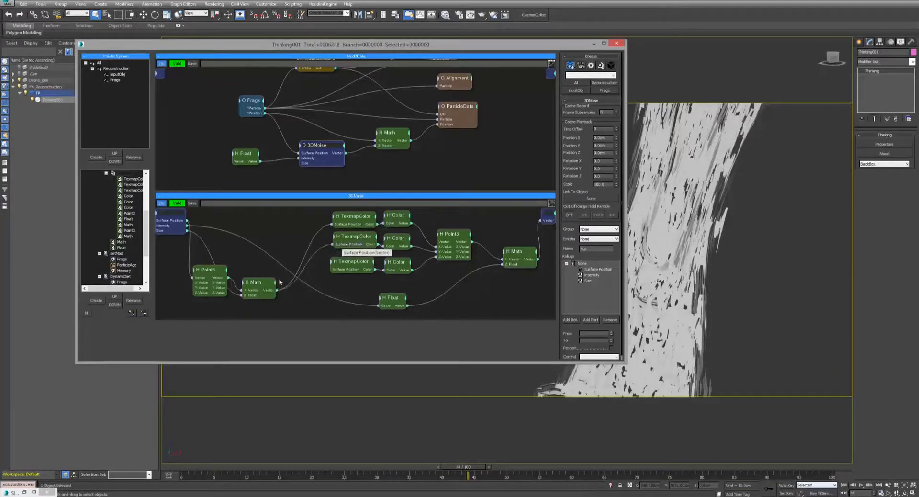
left_click_drag(258, 281, 272, 271)
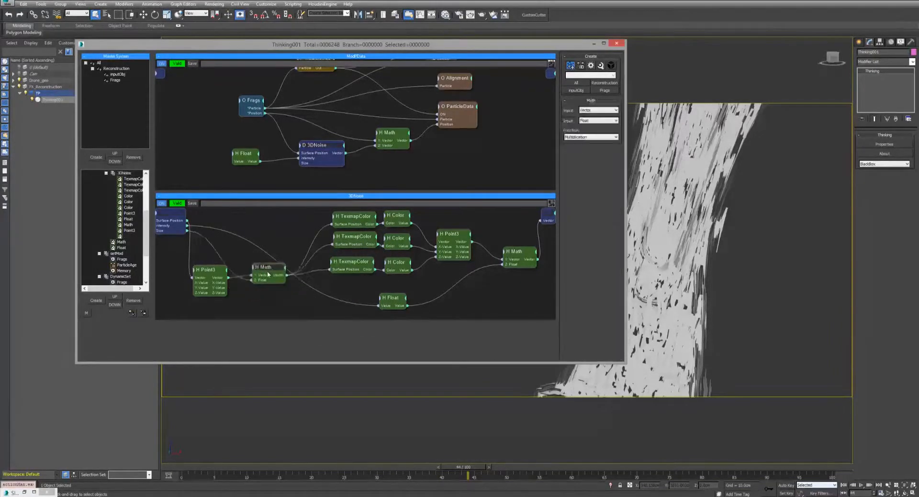
mouse_move(206, 270)
left_mouse_down()
mouse_move(226, 243)
mouse_move(208, 274)
left_mouse_up()
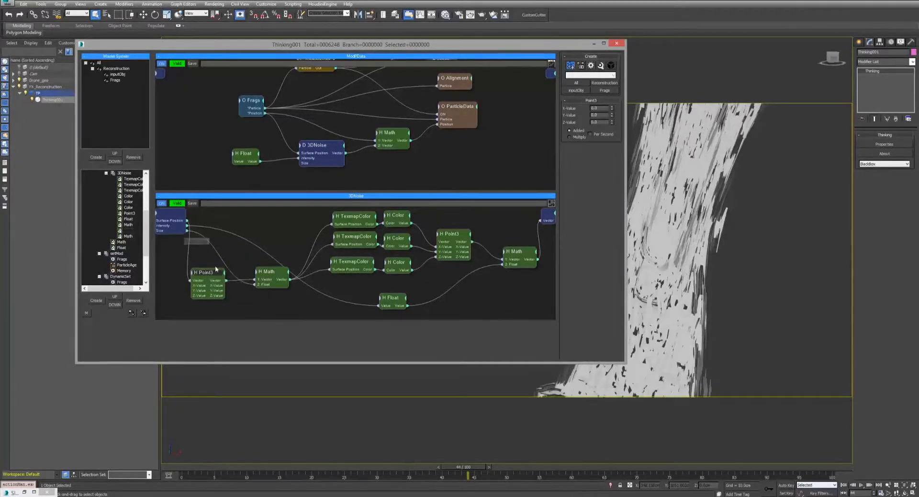
Step: Add a second Float node feeding the 3DNoise Size input, and check the noise map settings in the Slate Material Editor
left_click_drag(242, 155, 305, 166)
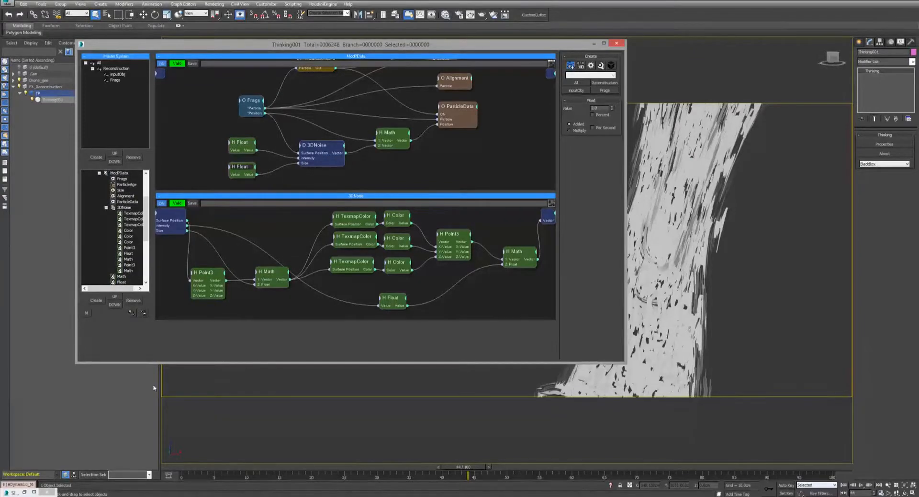
left_click(24, 492)
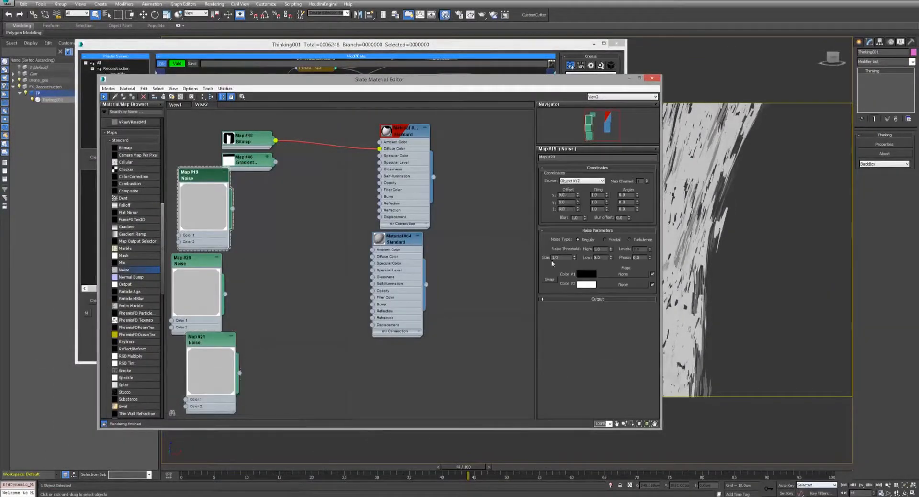
left_click(181, 263)
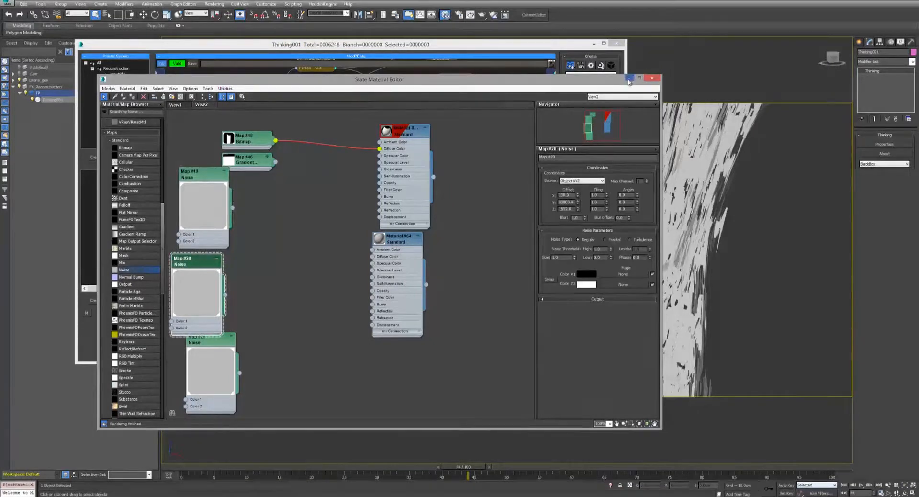
left_click(629, 79)
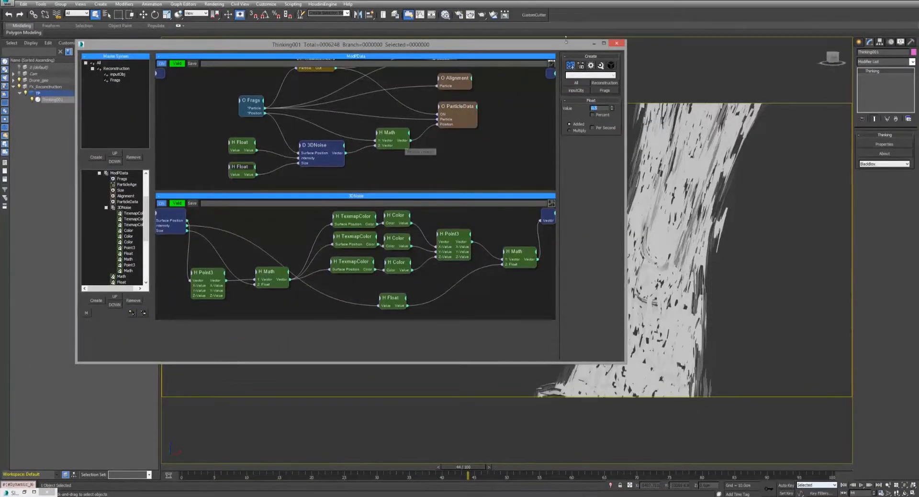
Step: Try different values for the Float node feeding the 3DNoise Size input, replaying the simulation from the start after each change
left_click_drag(565, 40, 407, 41)
scroll(710, 274, "down", 3)
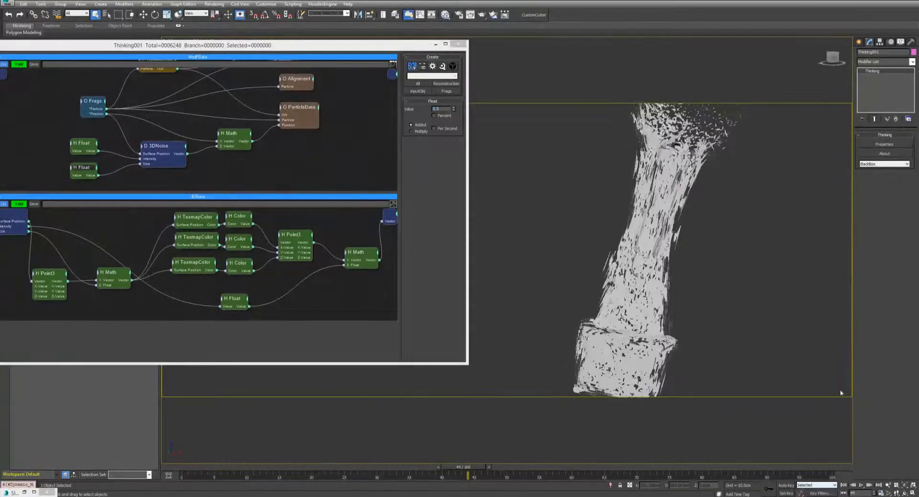
left_click(844, 486)
left_click(861, 486)
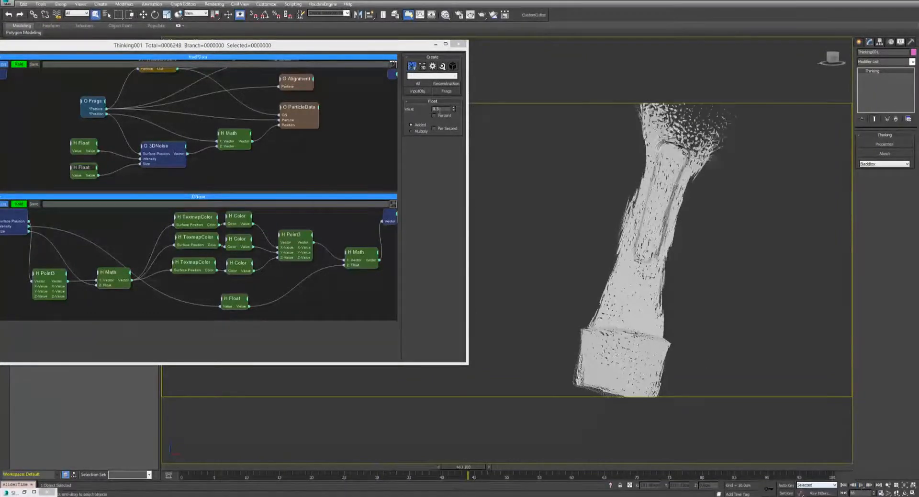
double_click(439, 109)
left_click(844, 484)
left_click(861, 485)
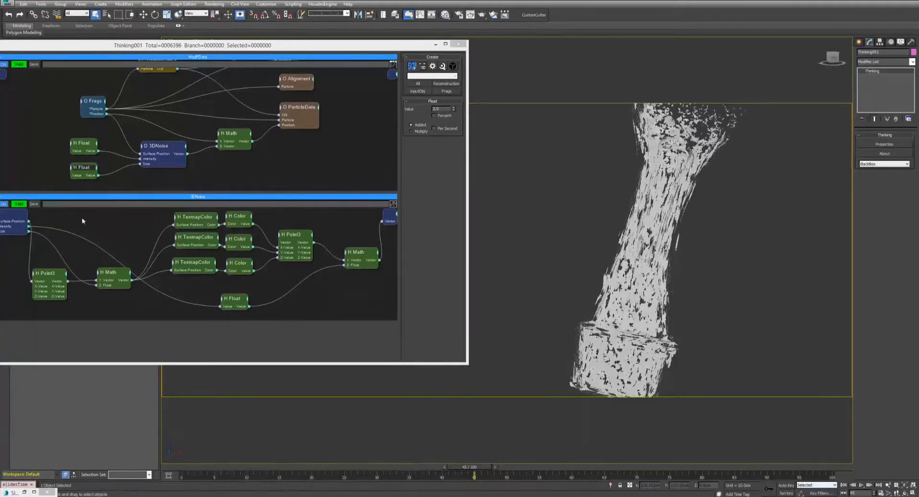
Step: Examine the coordinates and noise parameters of the three Noise maps in the Slate Material Editor
left_click_drag(84, 167, 77, 172)
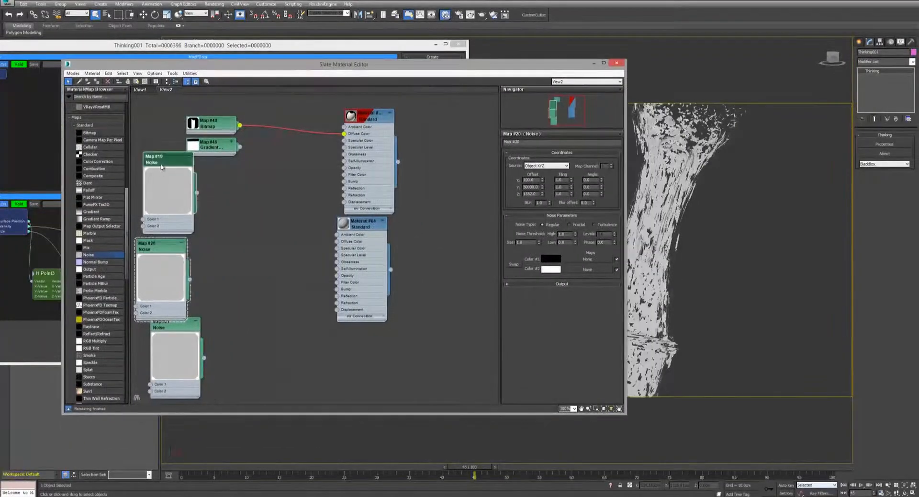
left_click(162, 246)
left_click(173, 327)
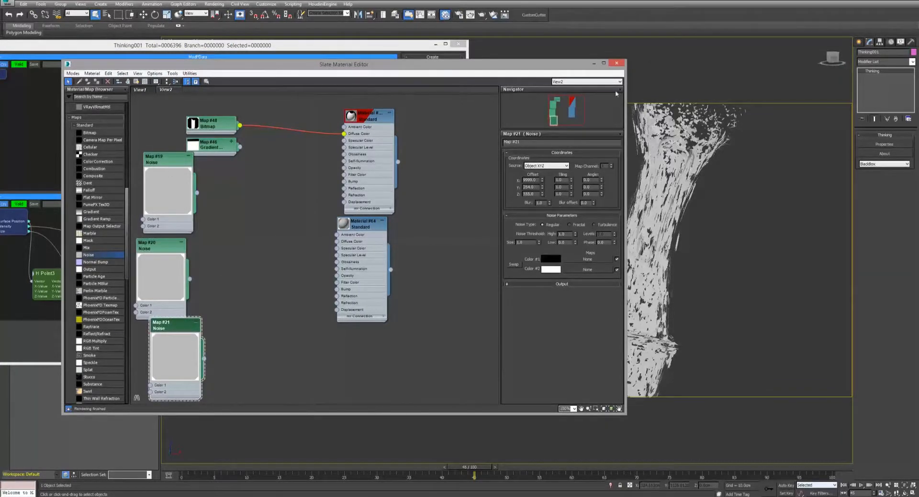
left_click(592, 64)
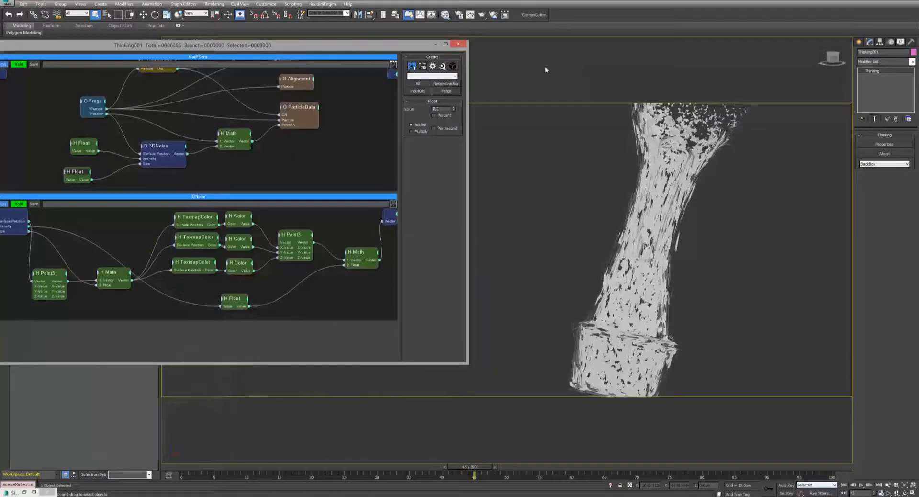
left_click_drag(144, 50, 182, 66)
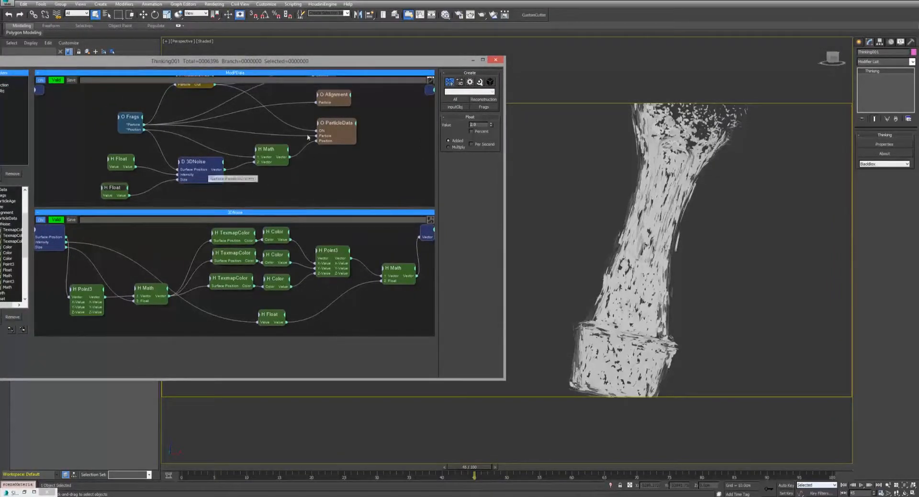
left_click(14, 491)
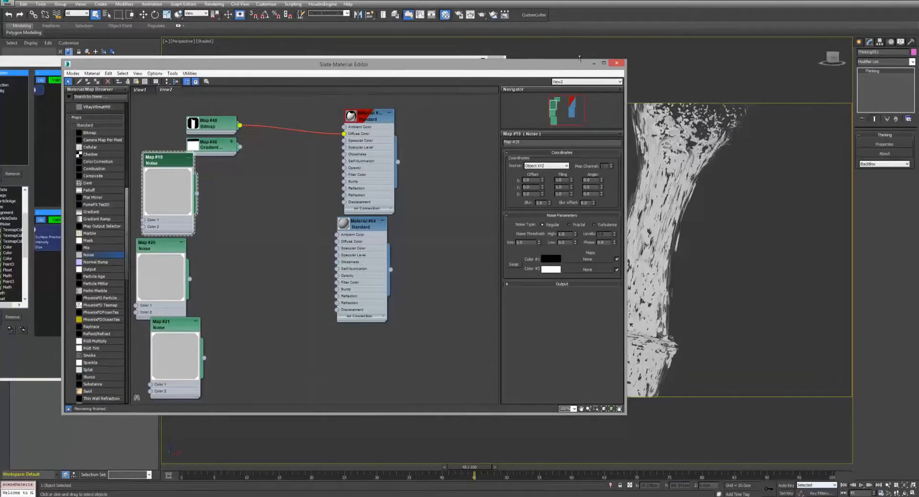
left_click(594, 63)
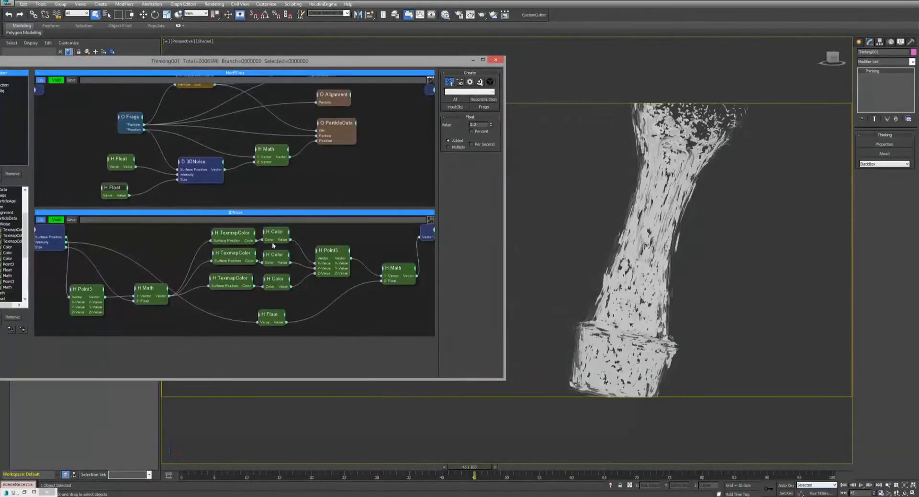
Step: Change the value of the Float node feeding the 3DNoise Size input and replay the simulation from the start
left_click_drag(149, 288, 147, 289)
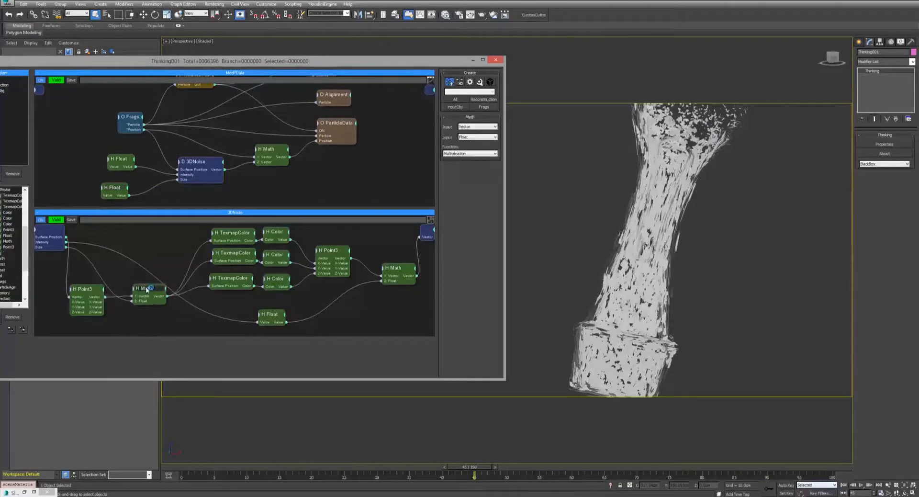
left_click_drag(116, 188, 113, 190)
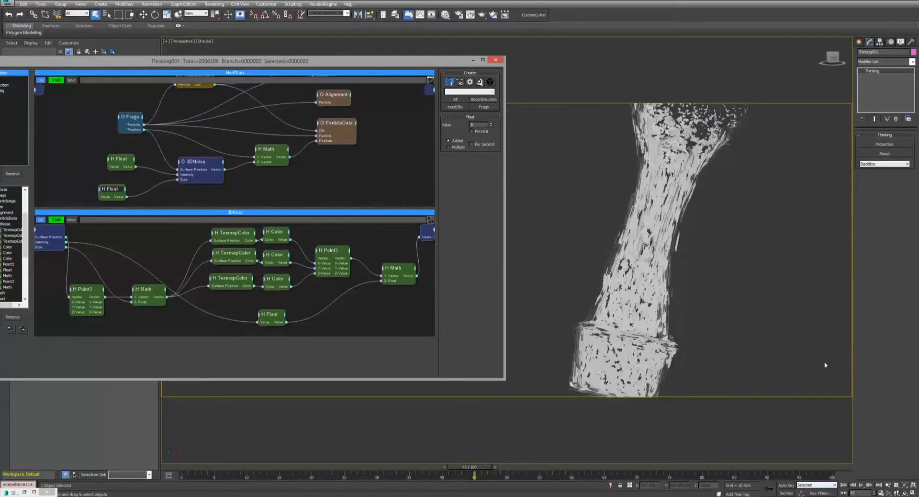
left_click(843, 484)
left_click(861, 484)
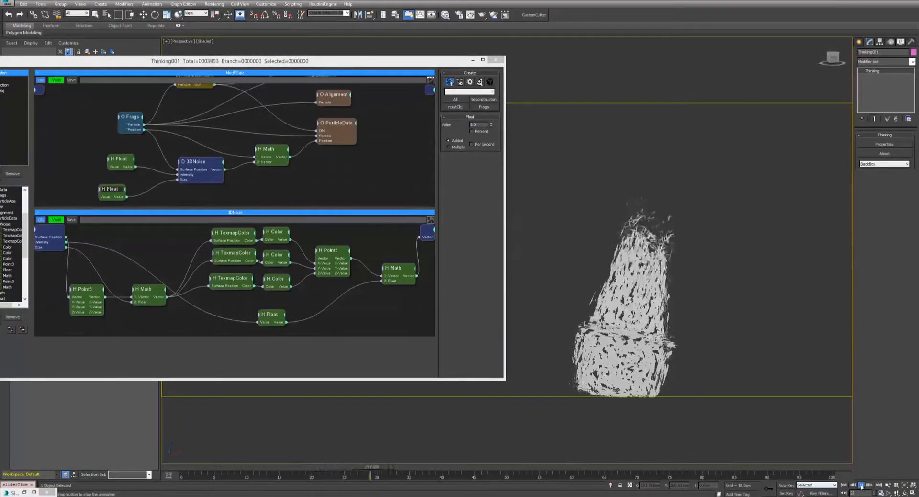
left_click(861, 484)
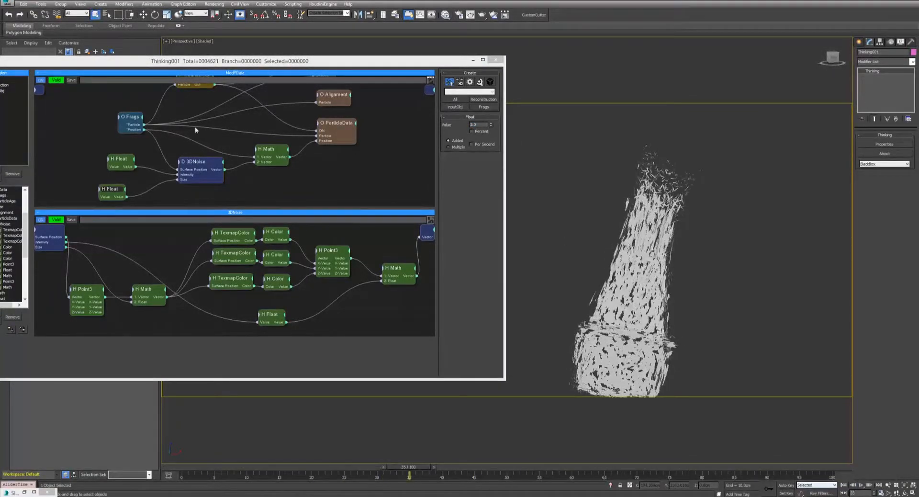
Step: Change the value of the Float node feeding the 3DNoise Intensity input and replay the simulation from the start
left_click(125, 160)
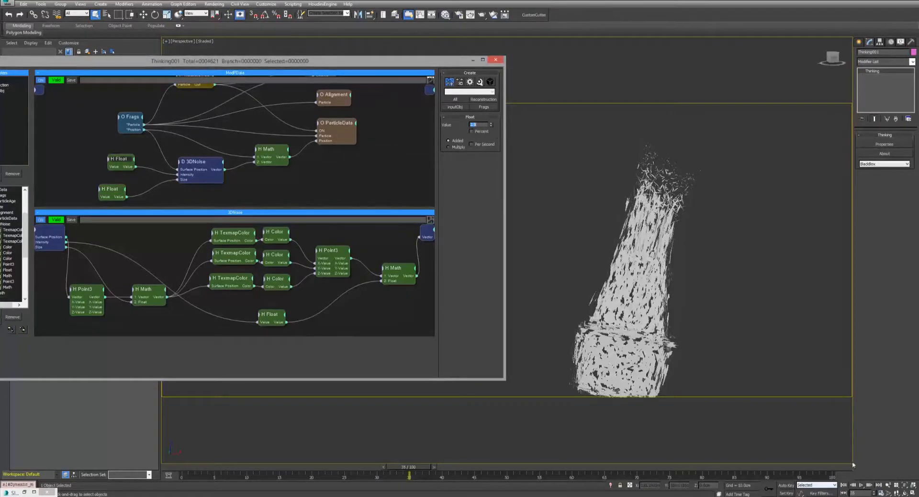
left_click(843, 485)
left_click(861, 485)
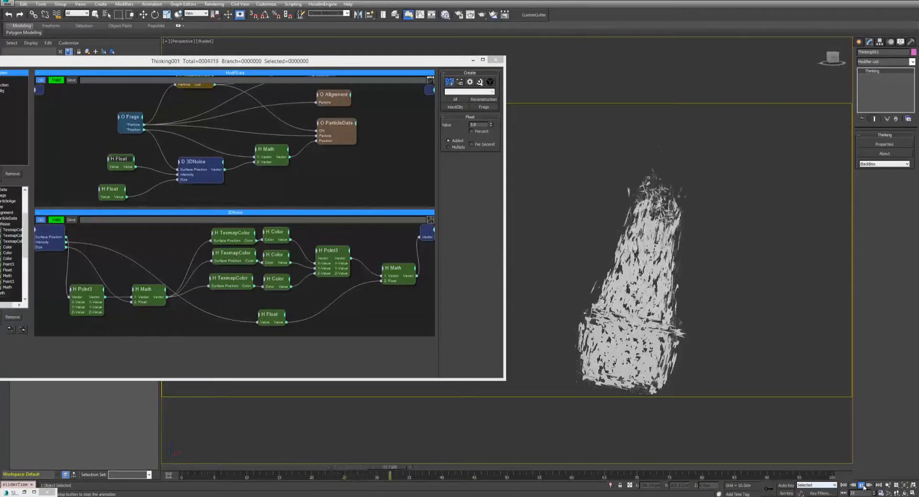
left_click(861, 485)
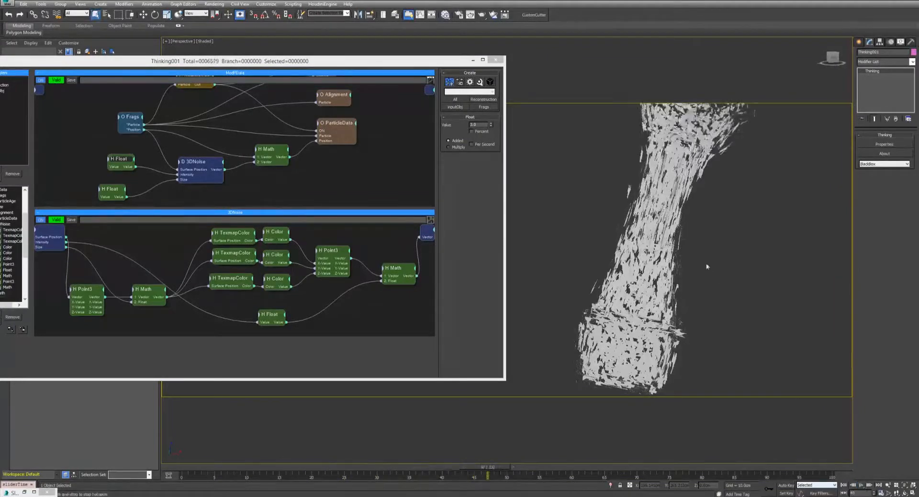
Step: Examine the noise offset on the fragments up close while replaying the simulation from the first frame
scroll(666, 285, "up", 10)
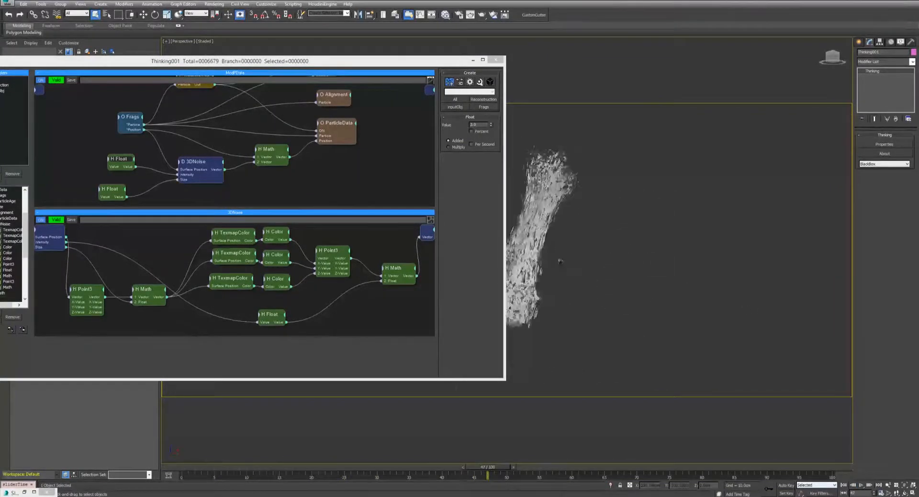
scroll(583, 259, "down", 5)
middle_click_drag(583, 258, 598, 255, "alt")
scroll(597, 255, "down", 5)
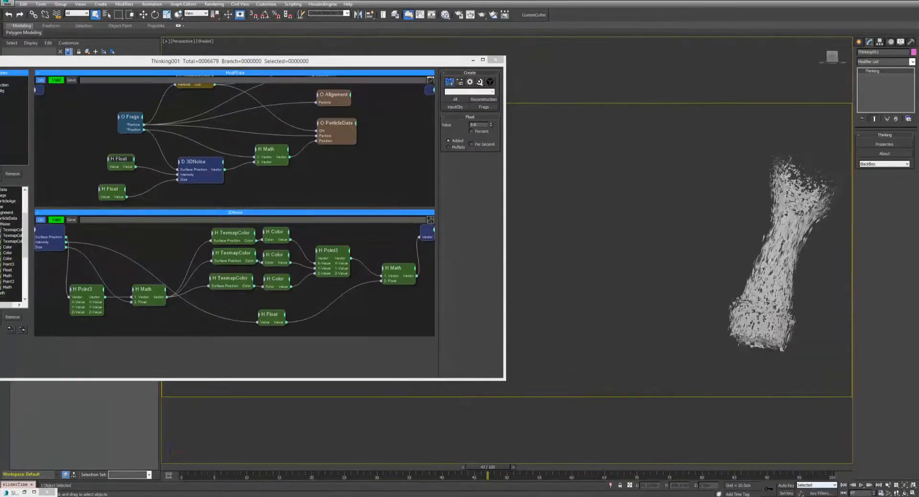
middle_click_drag(804, 259, 730, 258)
scroll(729, 258, "up", 3)
scroll(729, 258, "up", 3)
left_click(843, 485)
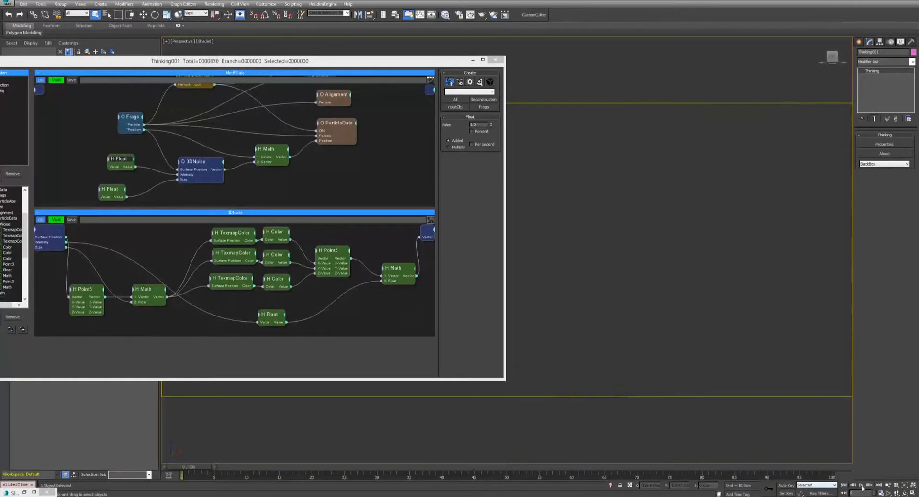
left_click(861, 484)
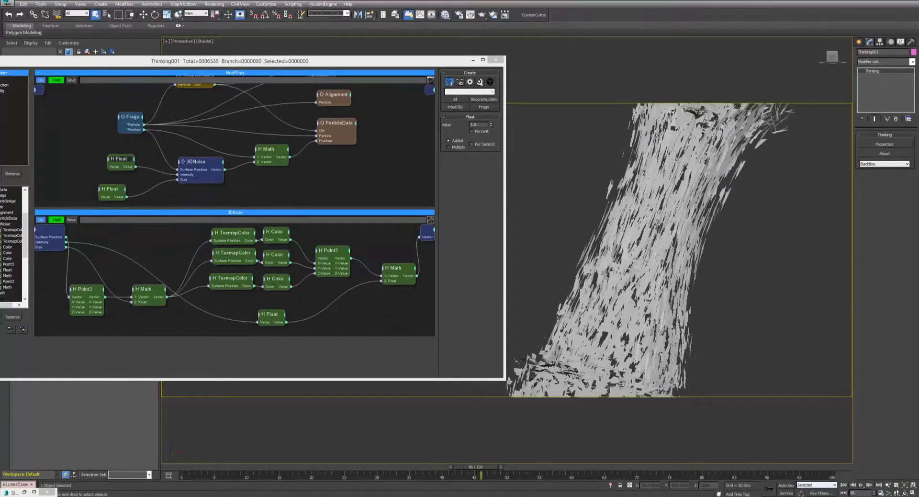
Step: Examine an enlarged preview of the first Noise map in the Slate Material Editor
key("m")
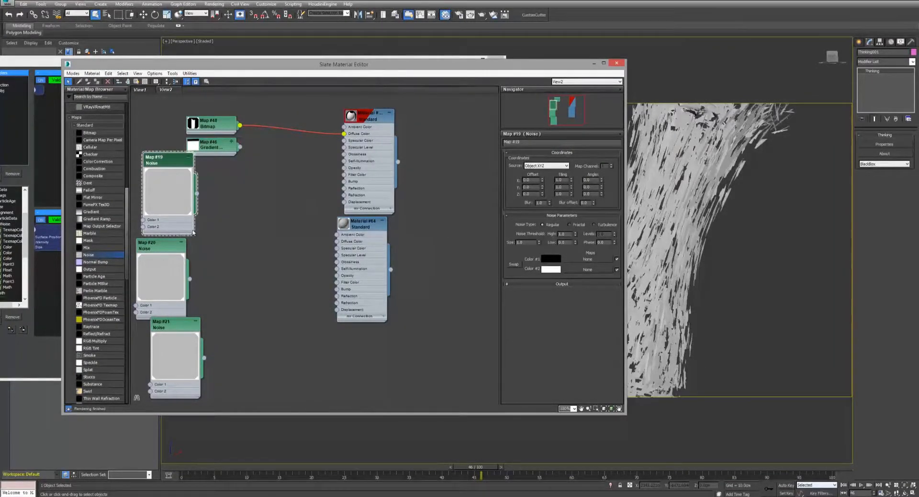
left_click_drag(194, 234, 376, 380)
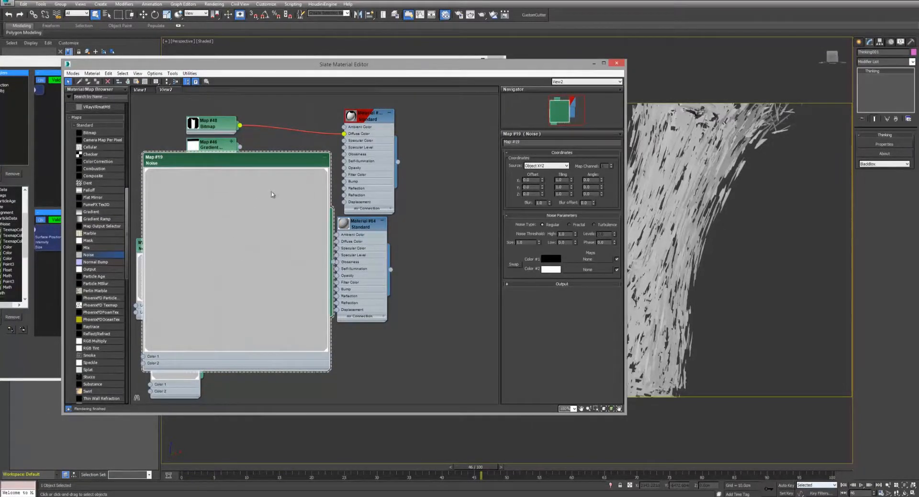
left_click(594, 63)
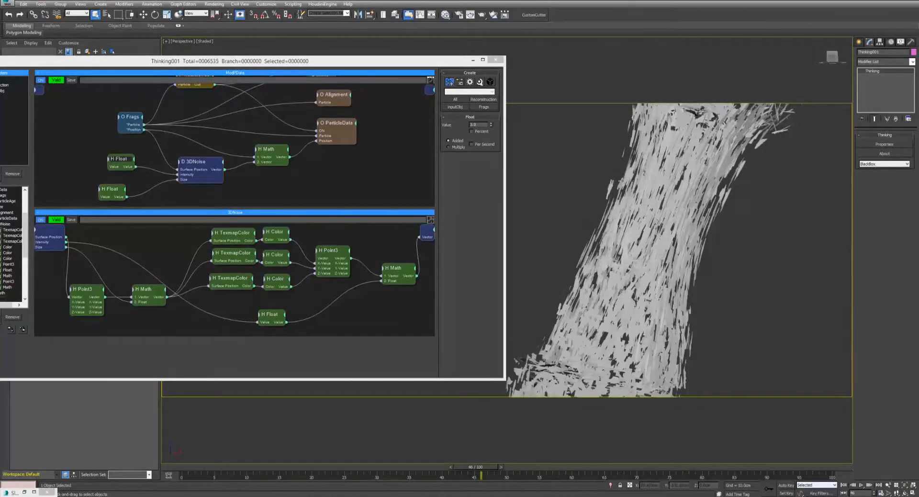
Step: Make room between the Color nodes and the Point3 node in the 3DNoise network and add a ValueToValue node there
middle_click_drag(305, 236, 227, 238)
left_click_drag(248, 251, 279, 245)
left_click_drag(331, 269, 382, 271)
middle_click_drag(244, 230, 277, 257)
double_click(266, 243)
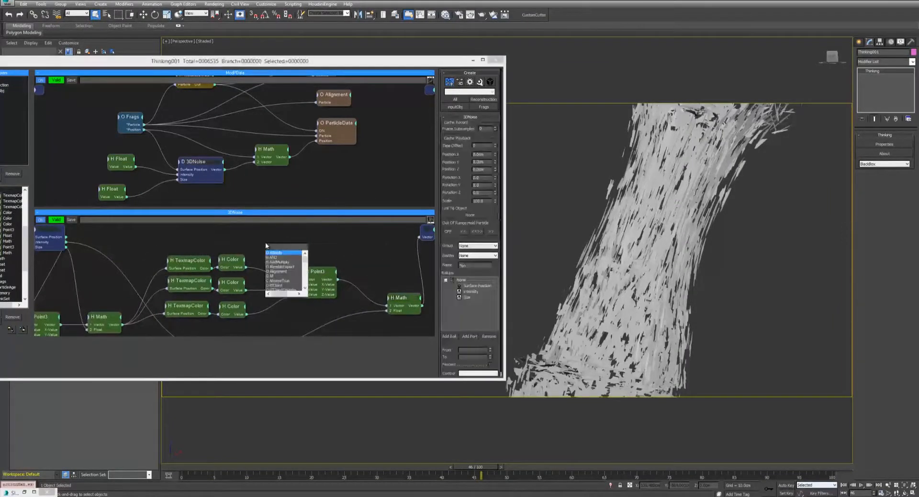
type("v")
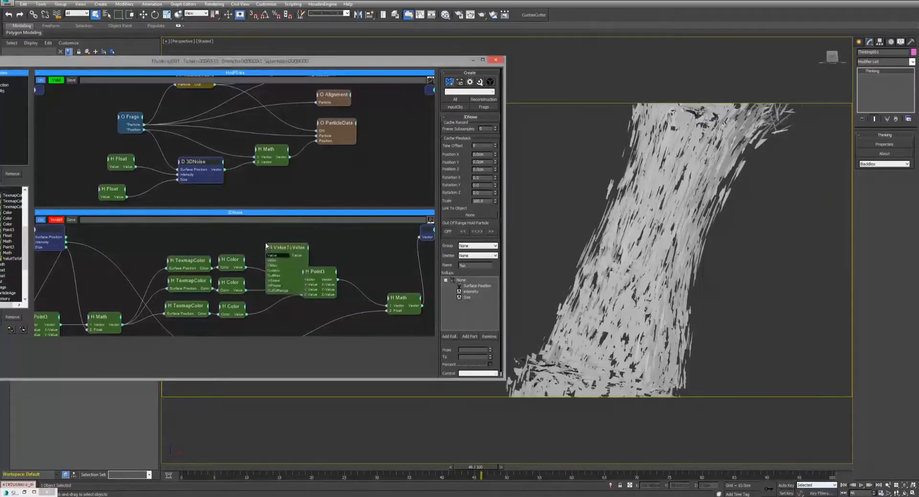
key("Return")
Step: Route the first Color node through ValueToValue into the Point3 X-Value, and set the ValueToValue output minimum to -1
left_click_drag(263, 246, 264, 244)
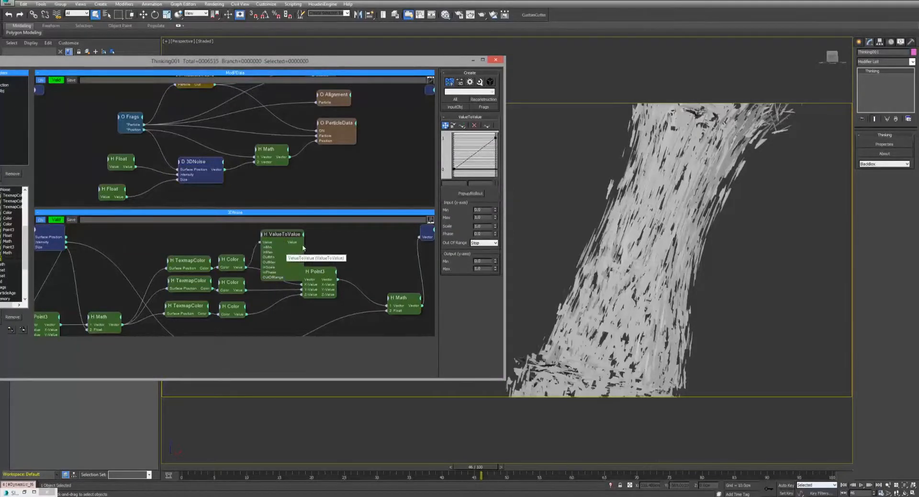
left_click_drag(310, 283, 321, 286)
double_click(279, 235)
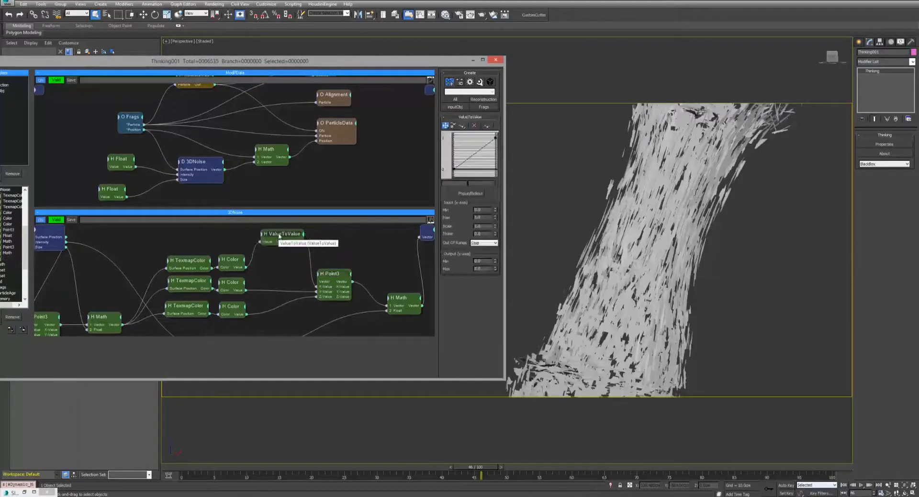
left_click_drag(278, 234, 274, 256)
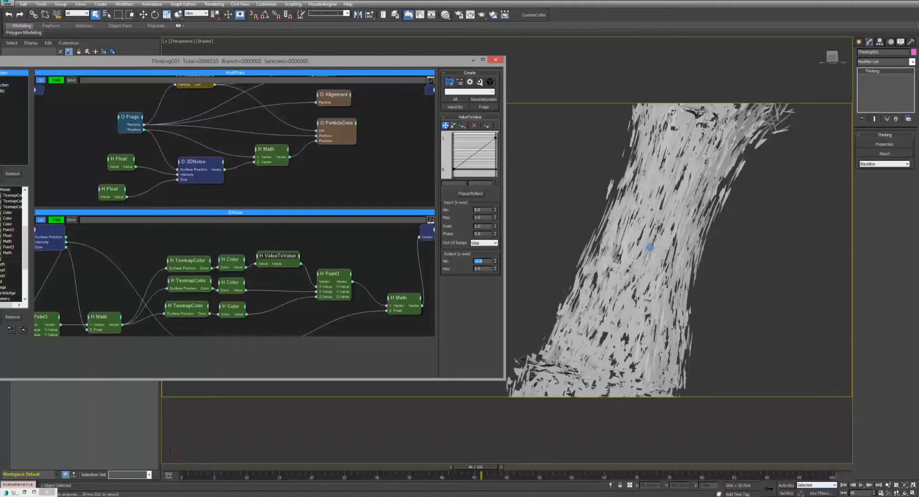
Step: Duplicate the ValueToValue node twice and route the other two Color nodes through the copies into the Point3 Y-Value and Z-Value
middle_click_drag(286, 274, 294, 252)
left_click_drag(281, 237, 282, 258, "shift")
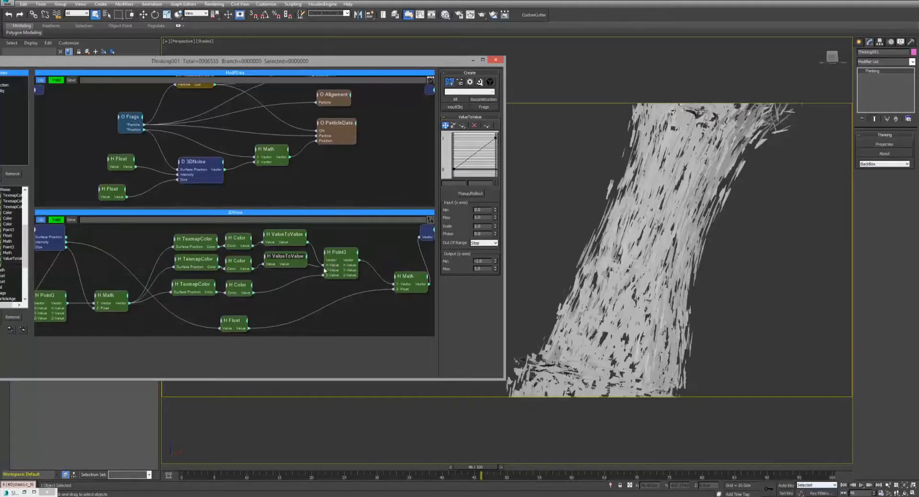
left_click_drag(284, 256, 287, 281, "shift")
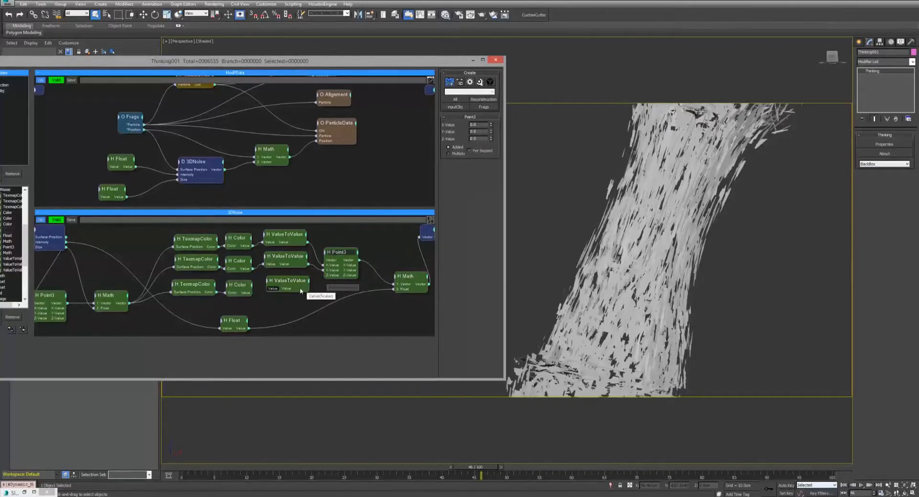
left_click_drag(307, 289, 325, 276)
left_click_drag(247, 294, 299, 286)
left_click(295, 284)
left_click(289, 301)
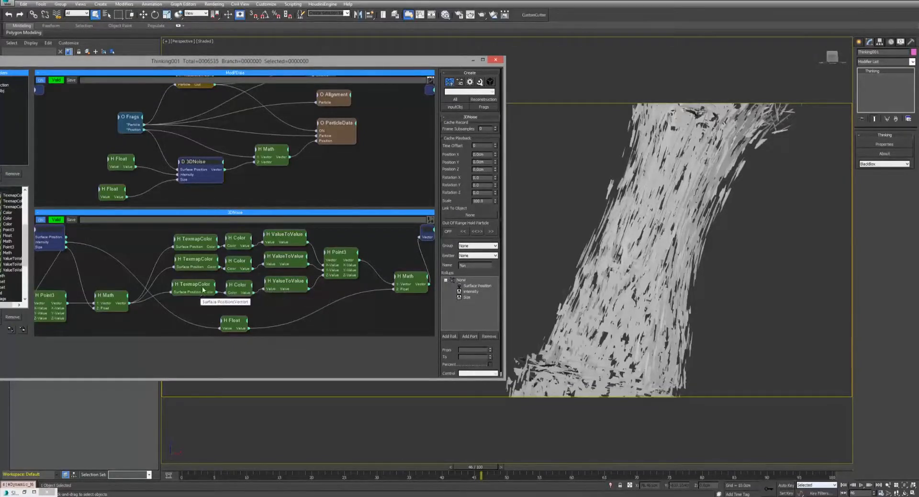
left_click(290, 283)
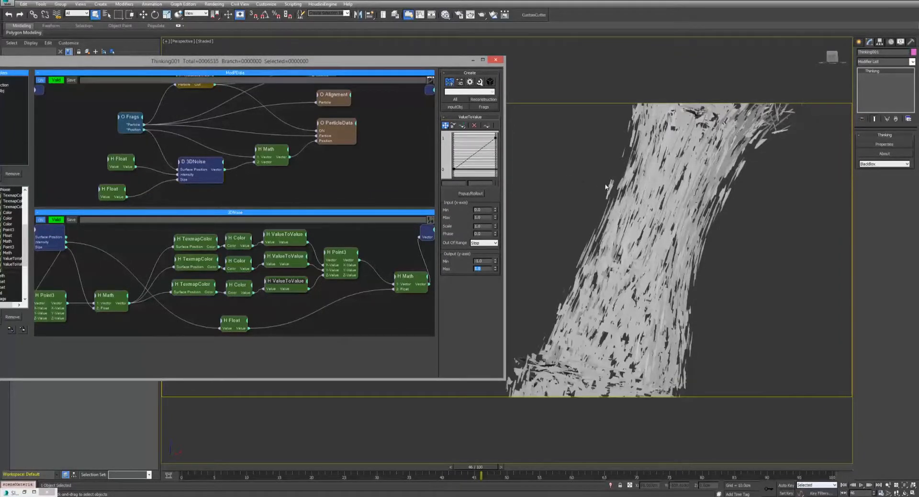
Step: Replay the simulation and examine the remapped noise offset on the fragments up close
left_click(861, 484)
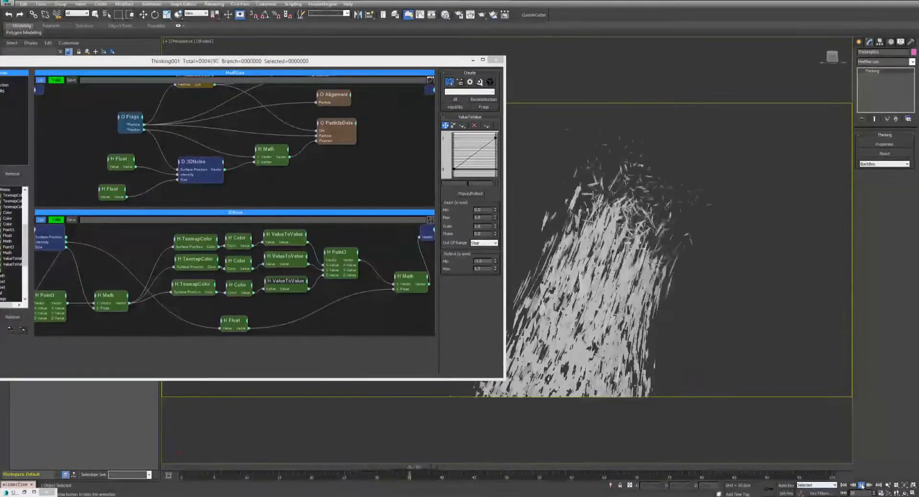
left_click(861, 485)
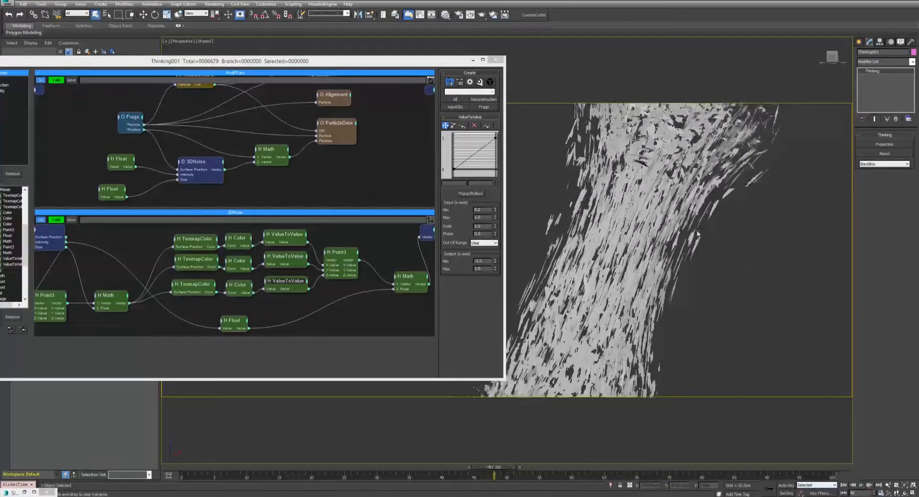
scroll(698, 232, "down", 5)
scroll(698, 232, "up", 10)
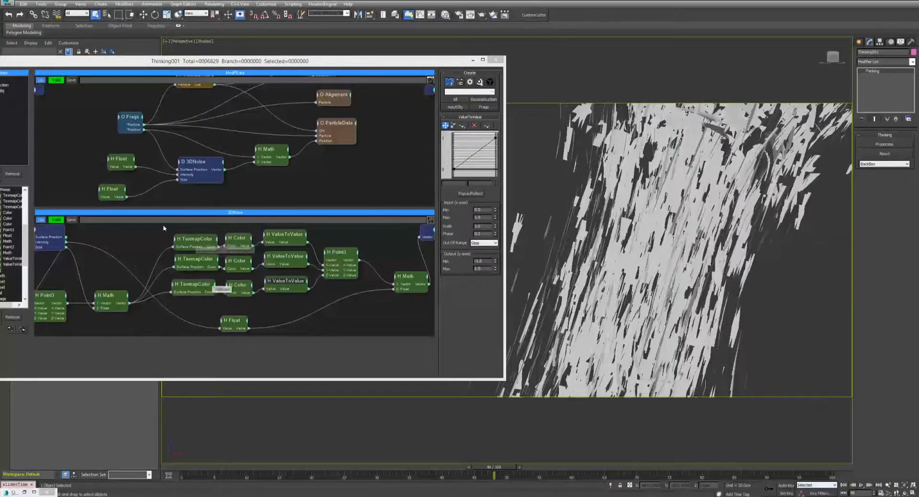
Step: Arrange the two Float nodes neatly beside the 3DNoise node's Intensity and Size inputs
left_click_drag(110, 187, 121, 181)
left_click_drag(195, 161, 187, 166)
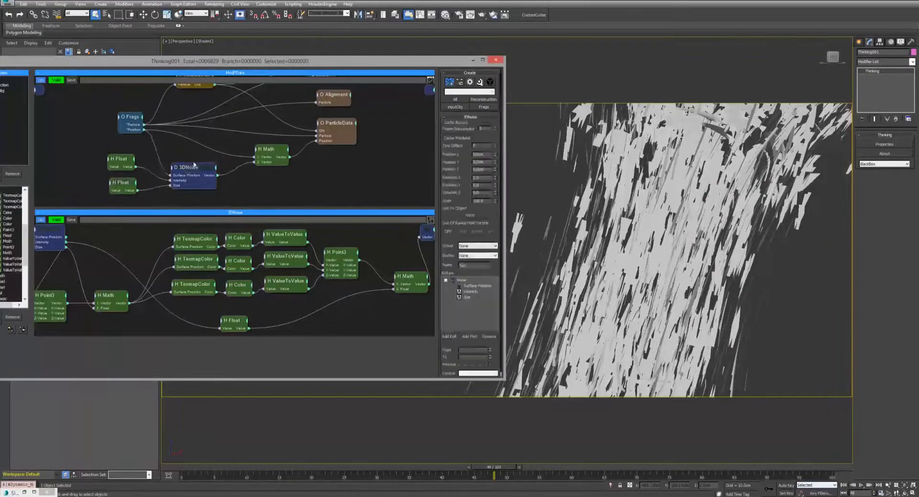
left_click_drag(117, 163, 221, 193)
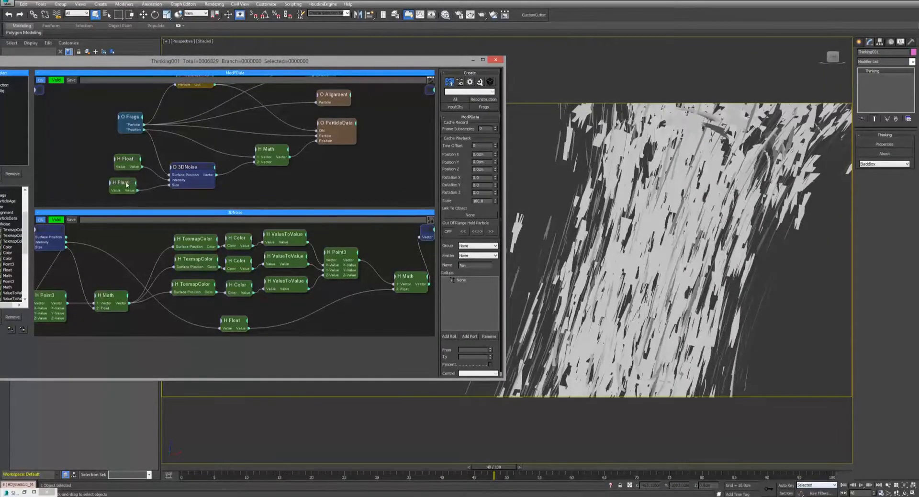
left_click_drag(127, 184, 132, 183)
left_click_drag(182, 168, 135, 164)
left_click(133, 162)
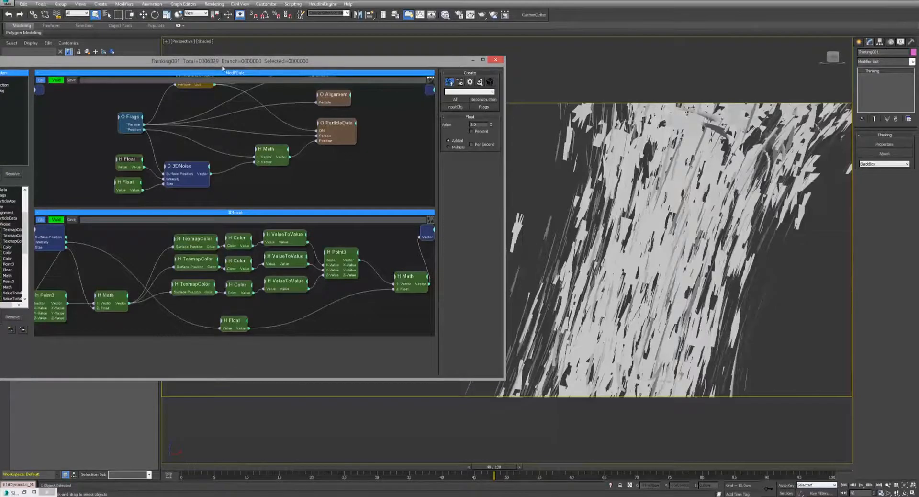
Step: In the setMod dynamic set, add a modPos input to the Memory node and feed it the Frags node's Position output
left_click_drag(222, 67, 257, 58)
left_click(20, 216)
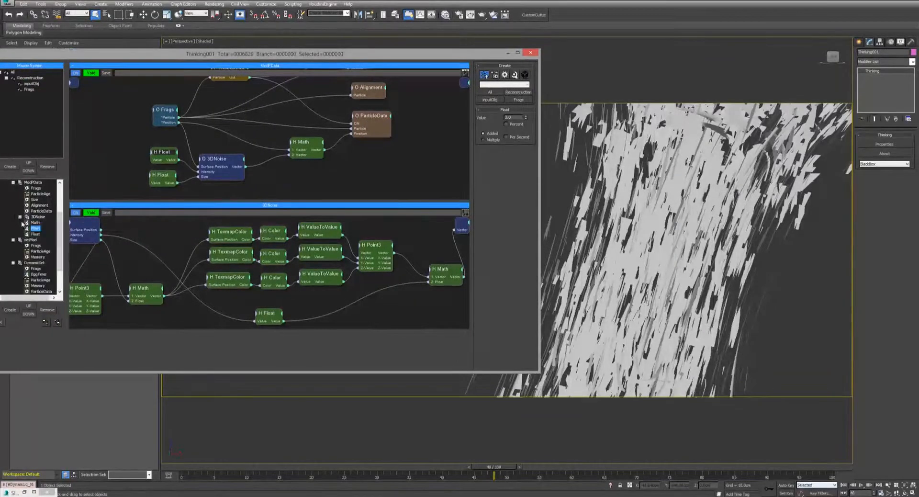
left_click(12, 182)
left_click(31, 204)
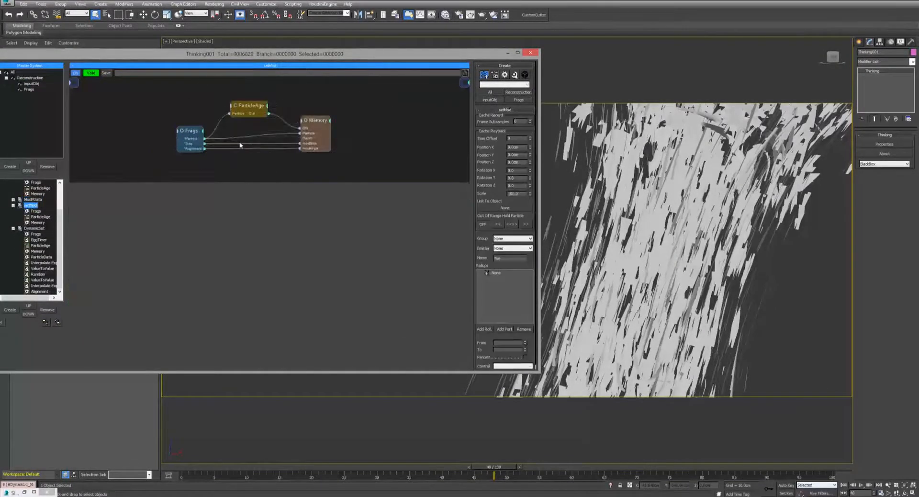
left_click_drag(312, 122, 318, 119)
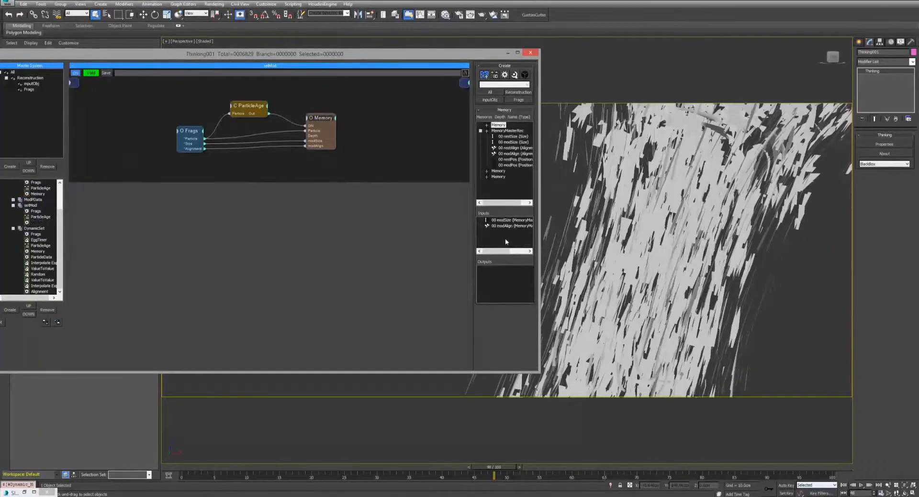
left_click(200, 133)
left_click(199, 142)
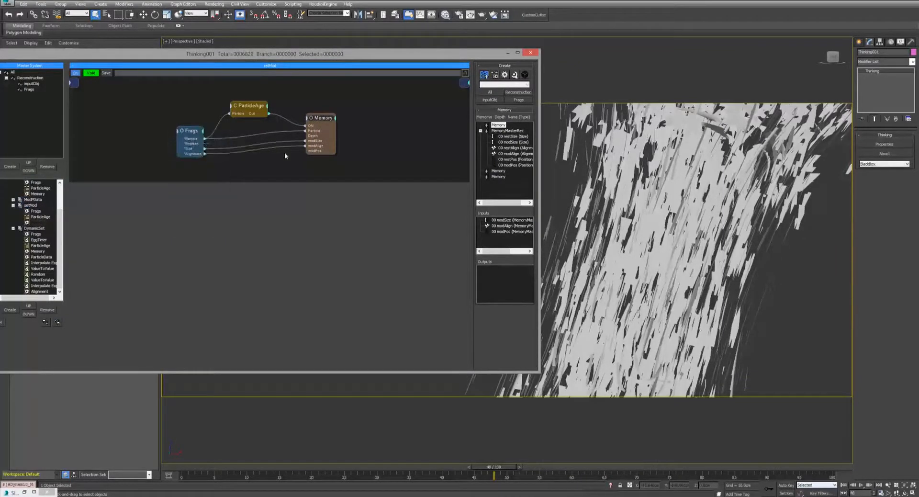
left_click_drag(285, 156, 312, 151)
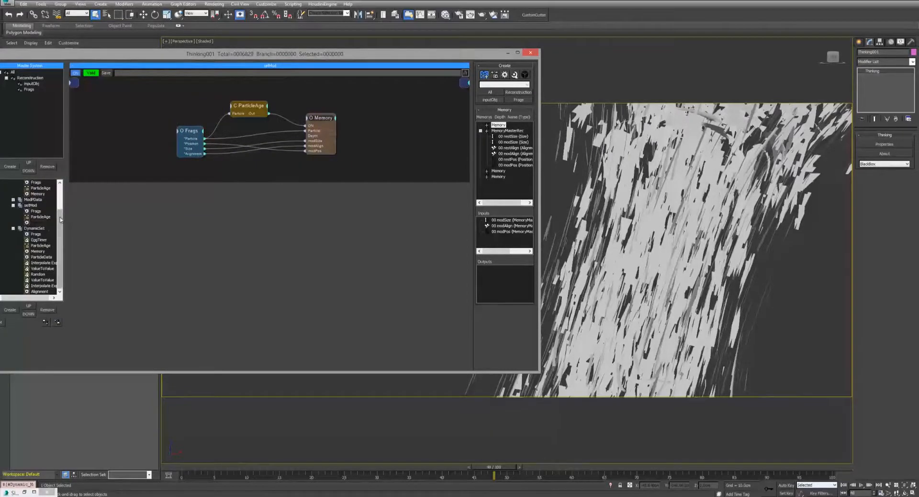
Step: Rename the DynamicSet dynamic set as AnimateFrags and bring its node network into view
left_click(35, 228)
left_click(13, 205)
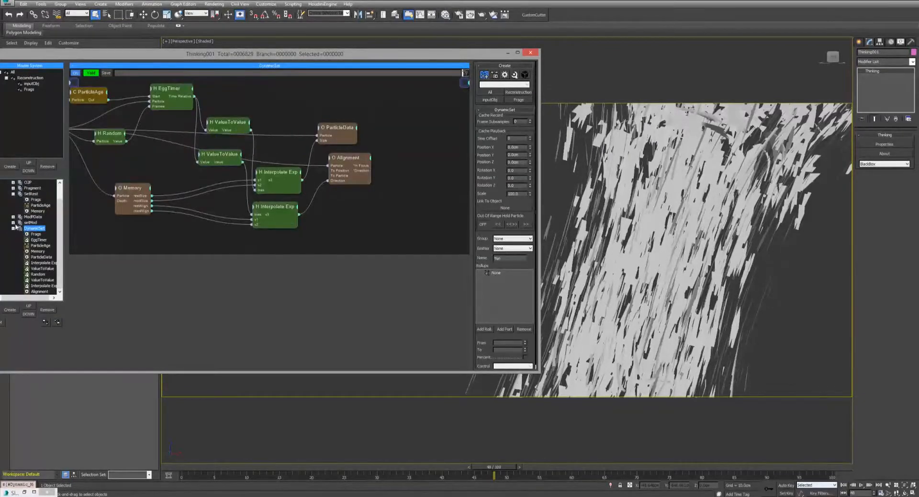
left_click(12, 229)
left_click(13, 245)
middle_click_drag(174, 164, 260, 151)
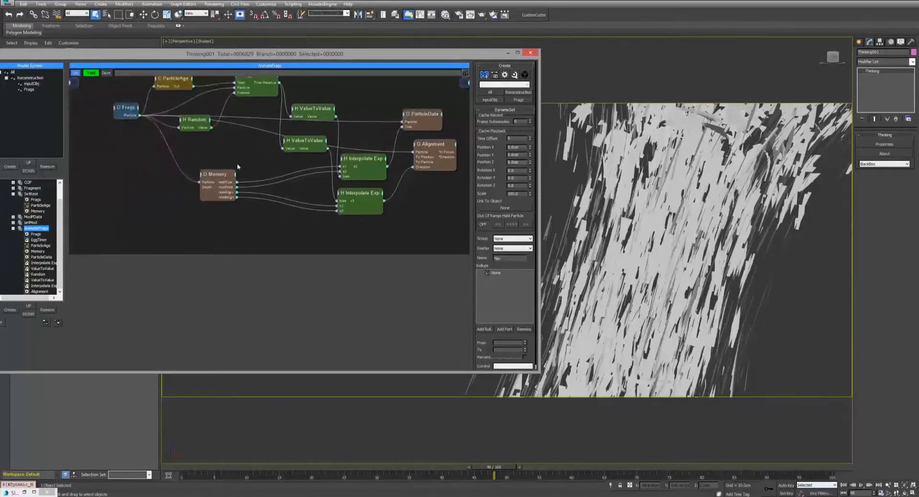
Step: Add restPos and modPos outputs to the Memory node in AnimateFrags
left_click(223, 175)
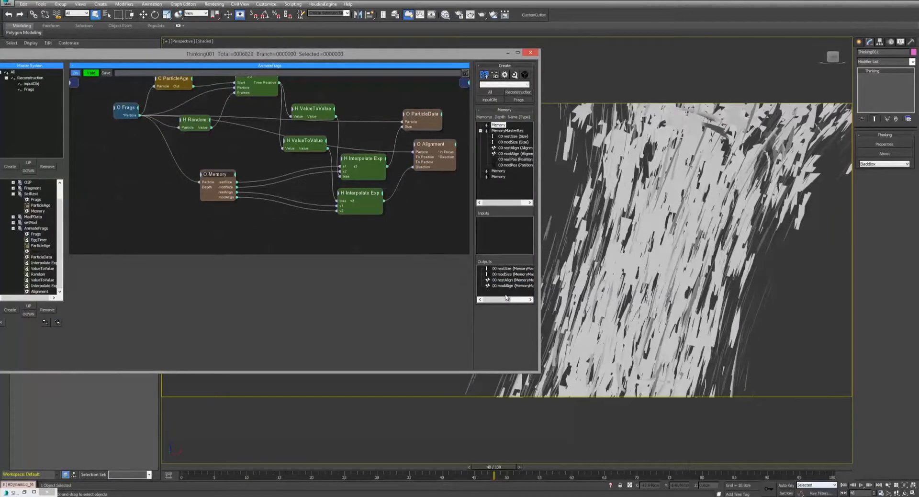
double_click(510, 160)
left_click(511, 291)
left_click_drag(214, 176, 212, 180)
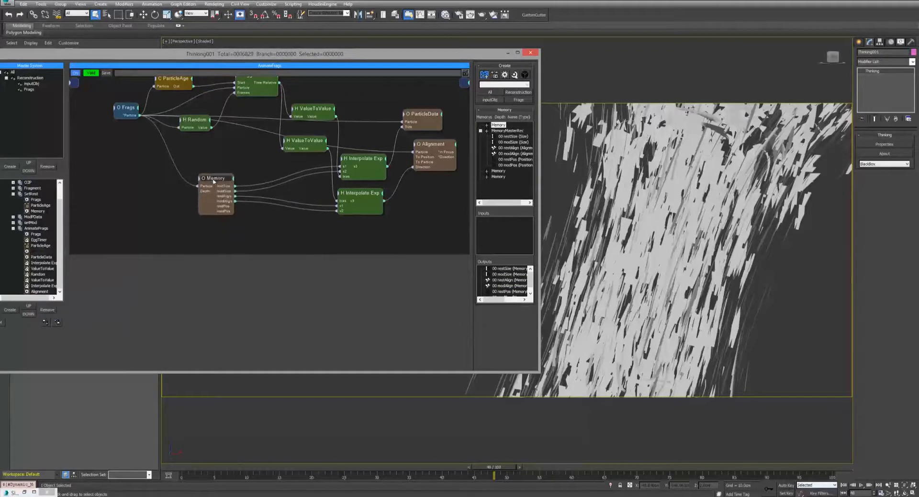
Step: Duplicate the Interpolate Exp node below the existing two and reposition the Alignment and ParticleData nodes to make room
middle_click_drag(358, 215, 300, 184)
left_click_drag(299, 166, 302, 165)
key("ctrl+c")
key("ctrl+v")
middle_click_drag(367, 158, 353, 211)
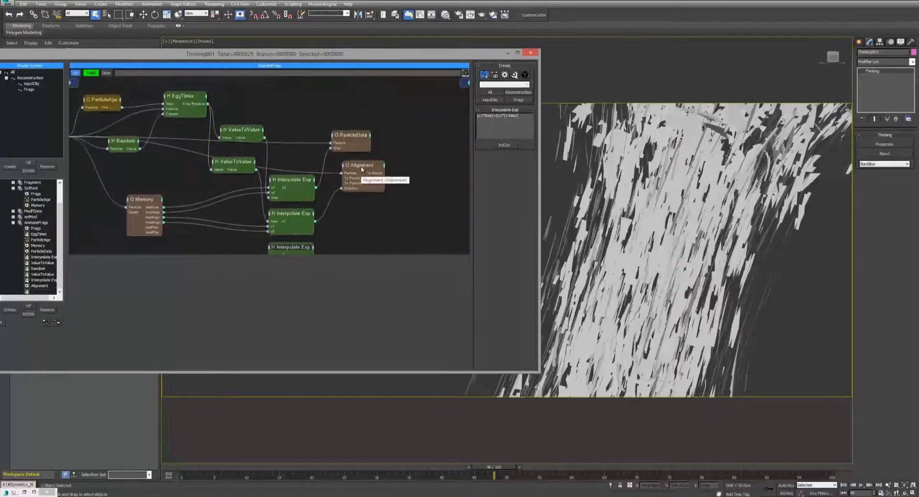
left_click_drag(362, 166, 348, 79)
left_click_drag(358, 142, 395, 183)
middle_click_drag(354, 229, 370, 163)
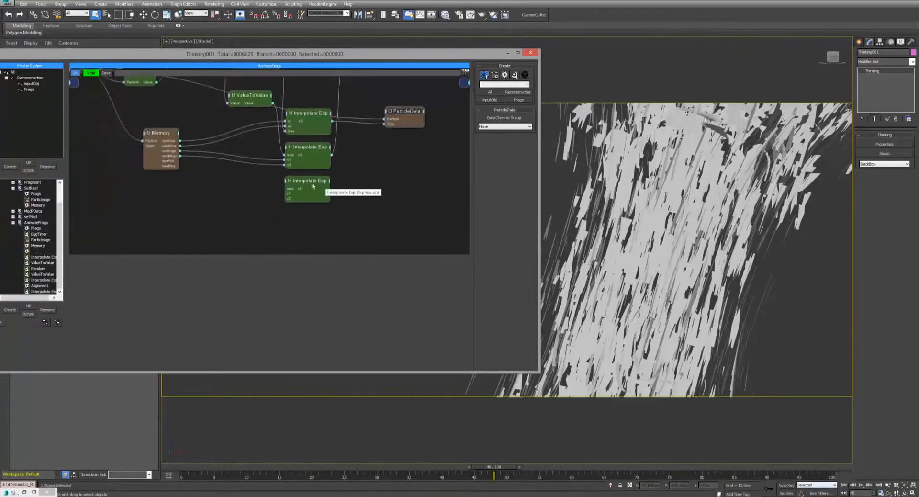
left_click_drag(311, 185, 312, 186)
Step: Duplicate a ValueToValue node and feed it the EggTimer's Time Relative output
middle_click_drag(234, 120, 245, 168)
left_click(257, 123)
key("ctrl+v")
left_click(242, 157)
left_click_drag(261, 192, 279, 159)
middle_click_drag(264, 213, 266, 191)
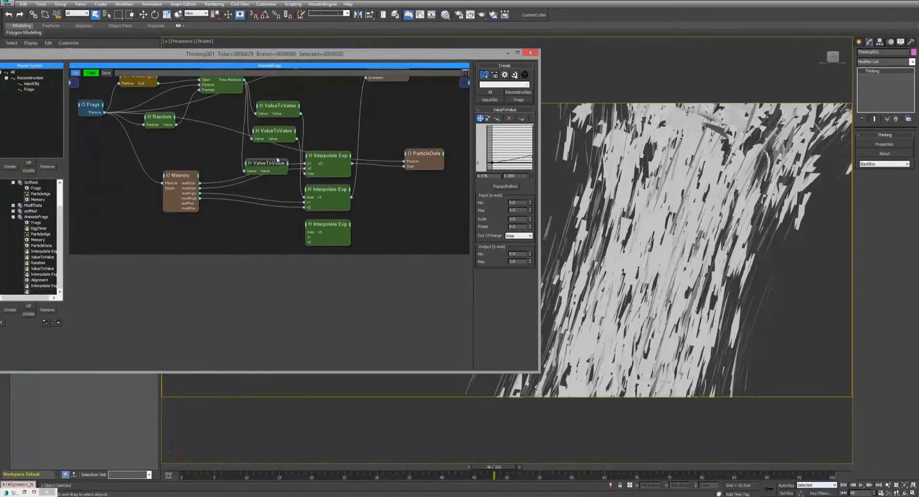
left_click_drag(269, 170, 274, 157)
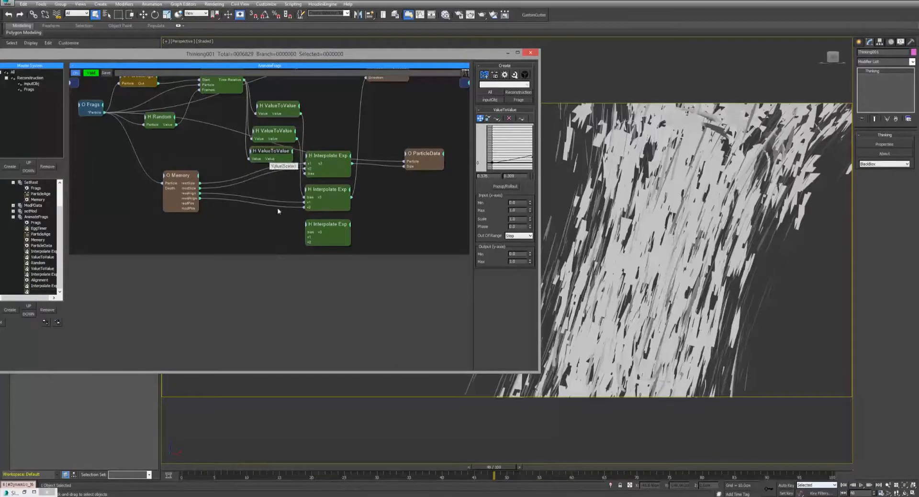
Step: Wire restPos, modPos and the third ValueToValue into the copied Interpolate Exp, and connect its result to a new Position input on ParticleData
left_click_drag(313, 230, 313, 236)
left_click_drag(200, 208, 309, 235)
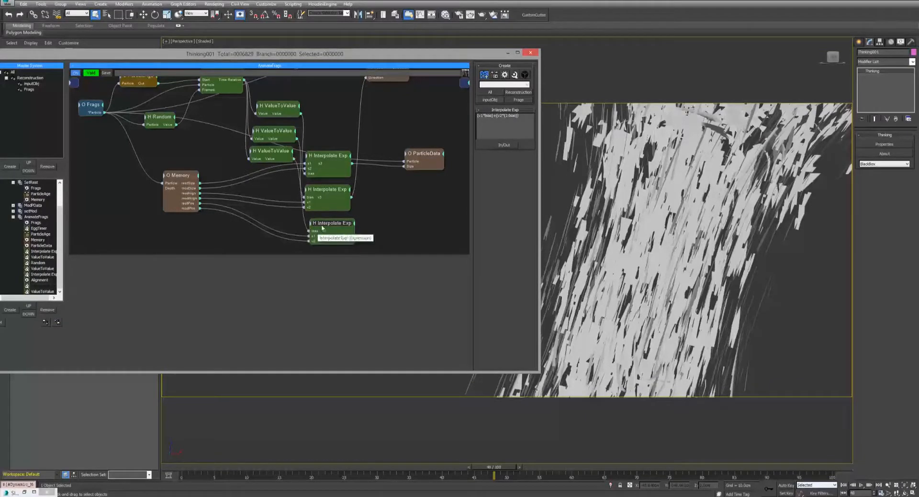
right_click(407, 154)
left_click(399, 180)
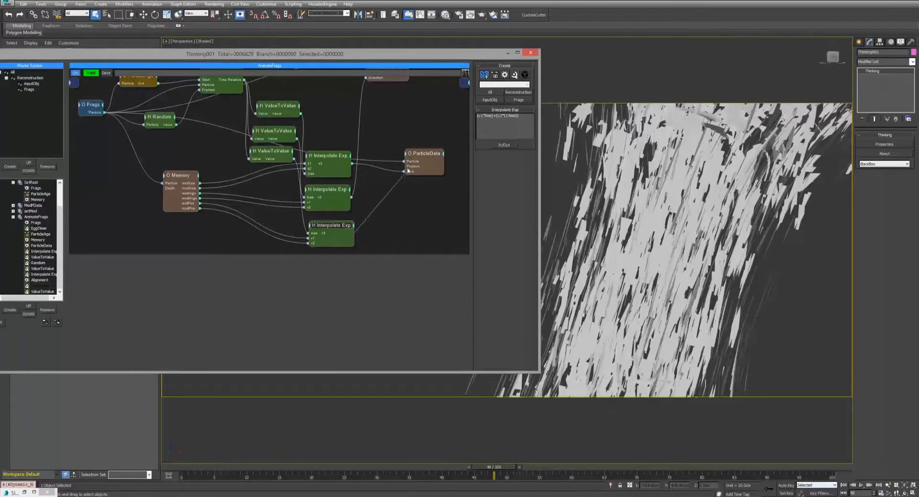
left_click_drag(408, 171, 406, 166)
left_click_drag(336, 224, 333, 220)
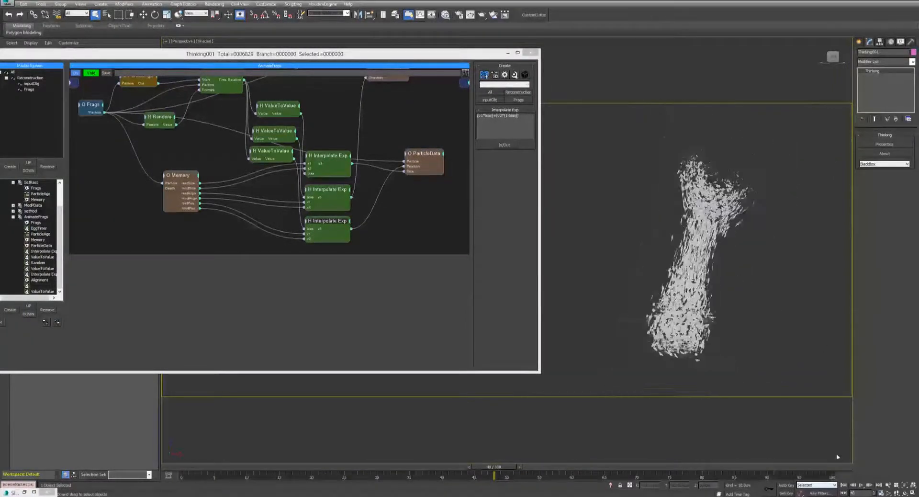
Step: Play the fragment animation from the start several times and examine how the pieces assemble into the mesh at the leading edge
left_click(843, 485)
left_click(861, 484)
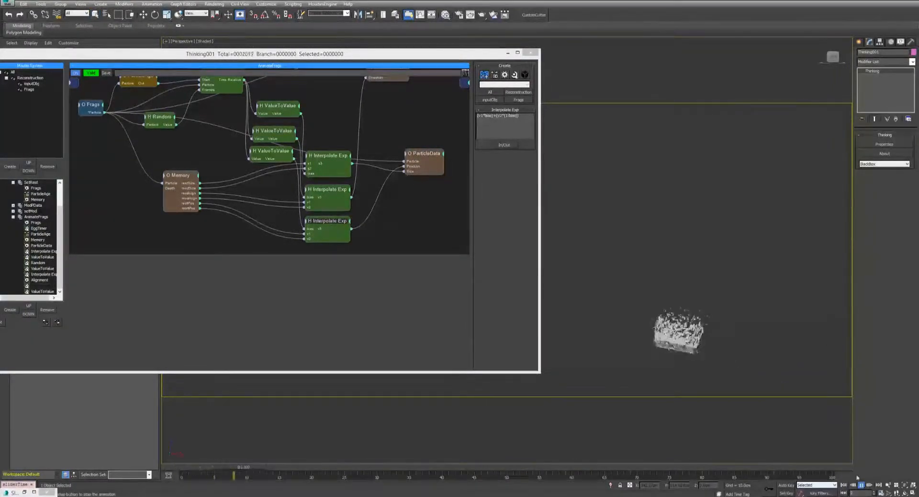
middle_click_drag(819, 417, 789, 397)
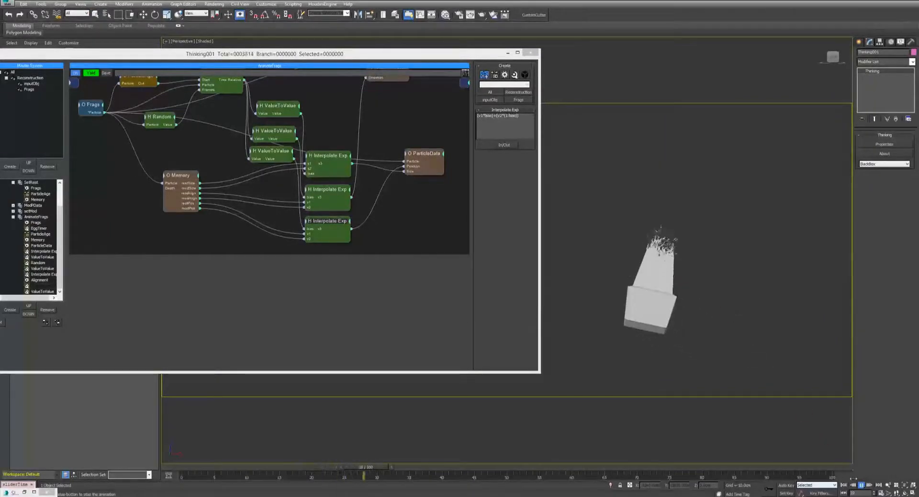
key("Escape")
scroll(789, 397, "up", 2)
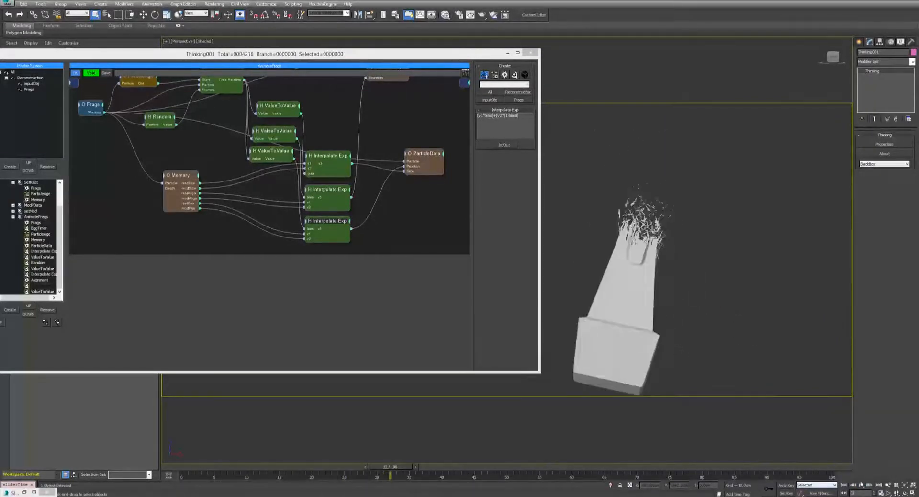
left_click(843, 485)
left_click(861, 484)
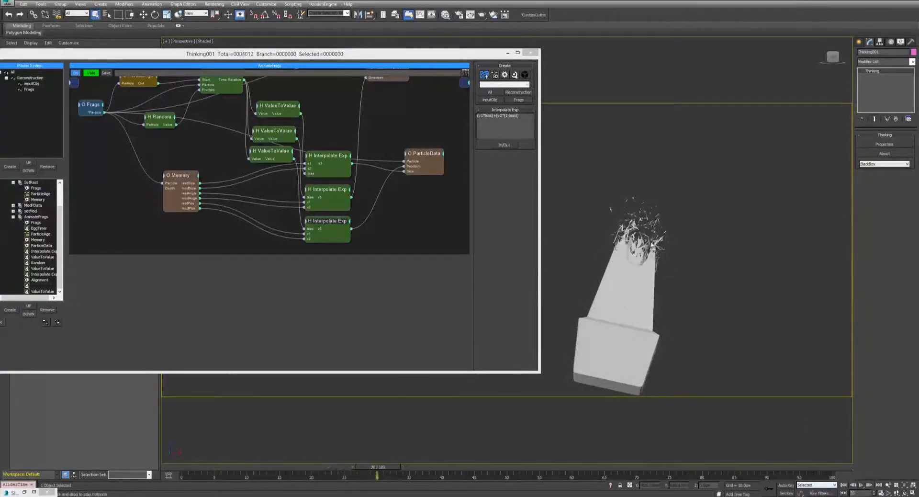
key("Escape")
scroll(641, 242, "up", 3)
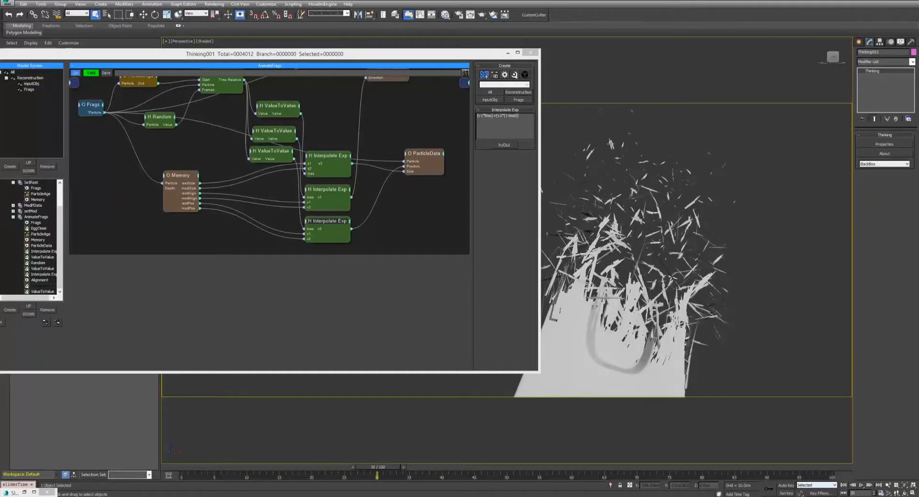
scroll(644, 258, "down", 4)
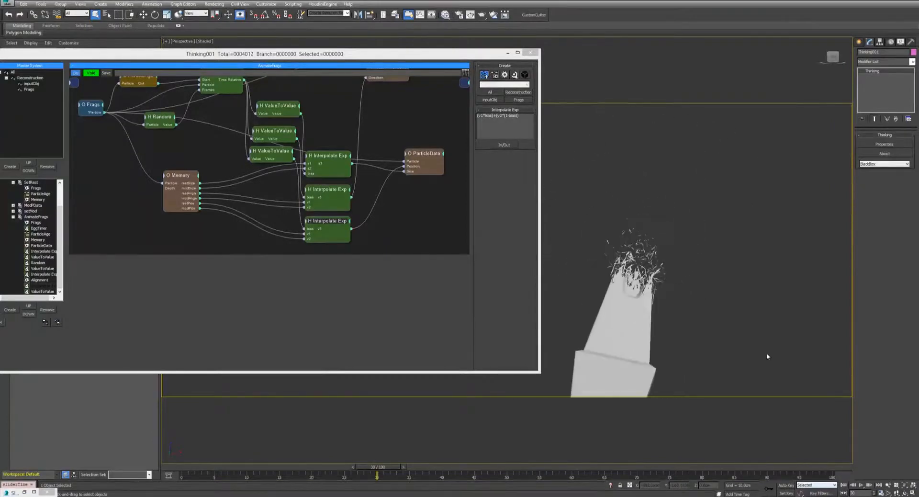
left_click(845, 485)
left_click(860, 484)
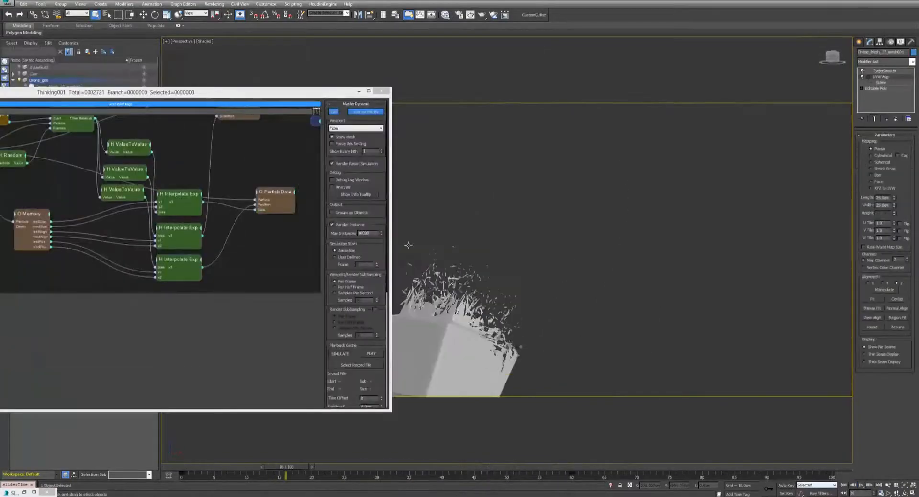
Step: Set the AnimateFrags Random node's Value 1 to 12 and Value 2 to 22, and play the animation
left_click_drag(177, 97, 211, 103)
middle_click_drag(479, 284, 563, 240)
middle_click_drag(210, 155, 278, 211)
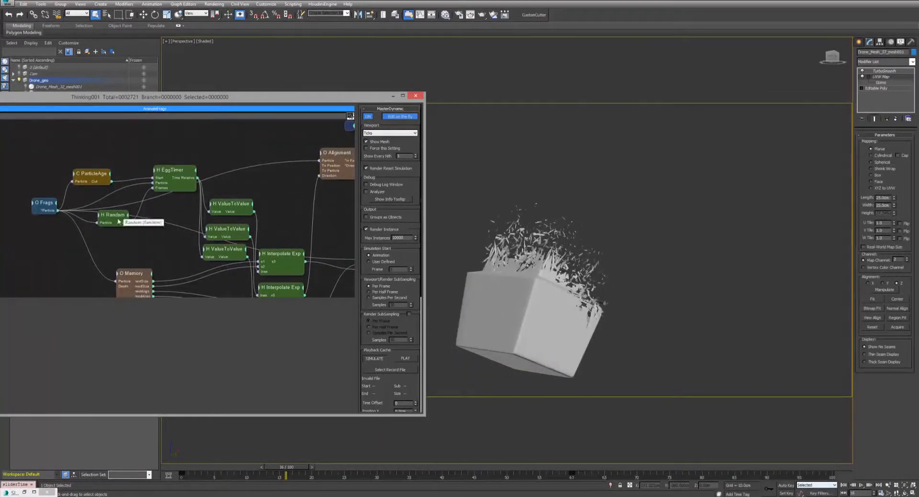
left_click_drag(118, 221, 117, 232)
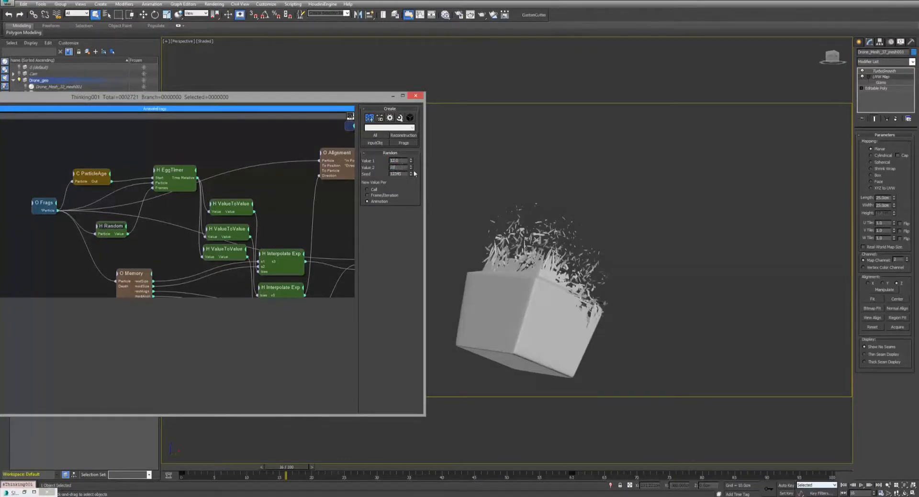
left_click(861, 485)
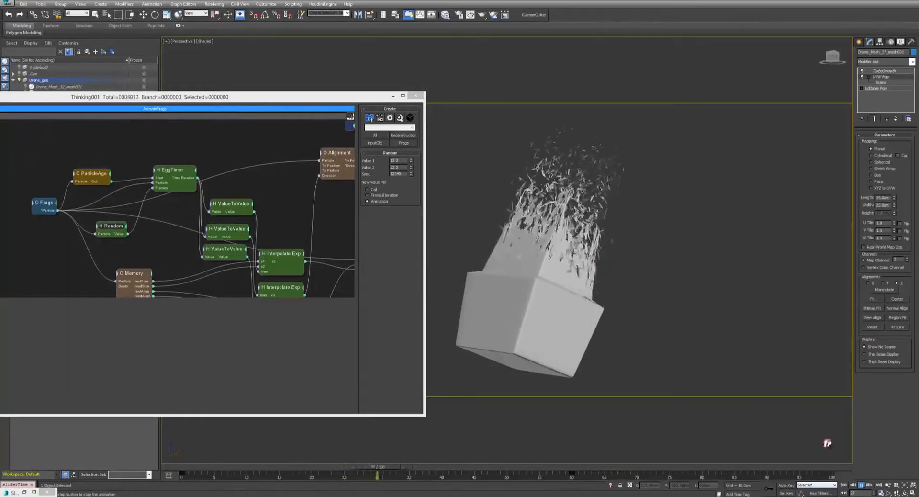
left_click(860, 484)
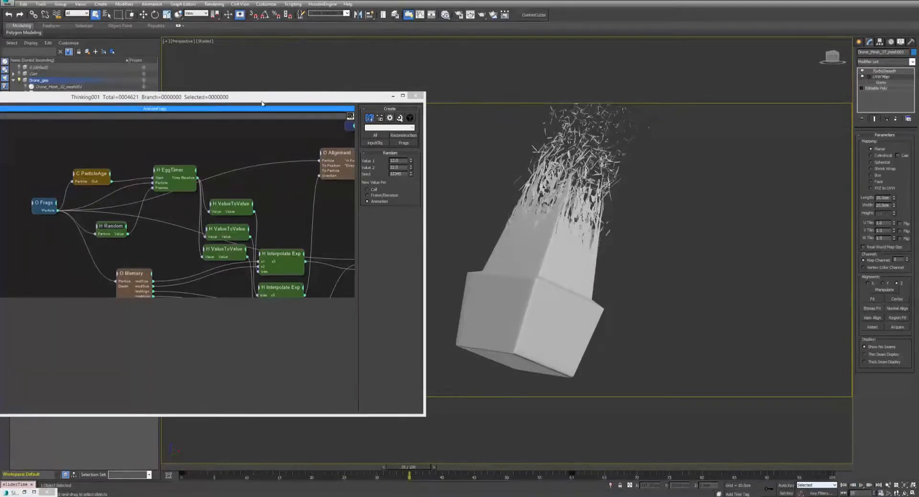
Step: Open the Fragment node in the Fragment dynamic set, set its Count to 100 and replay the simulation from the start
left_click_drag(261, 103, 429, 103)
scroll(114, 239, "up", 3)
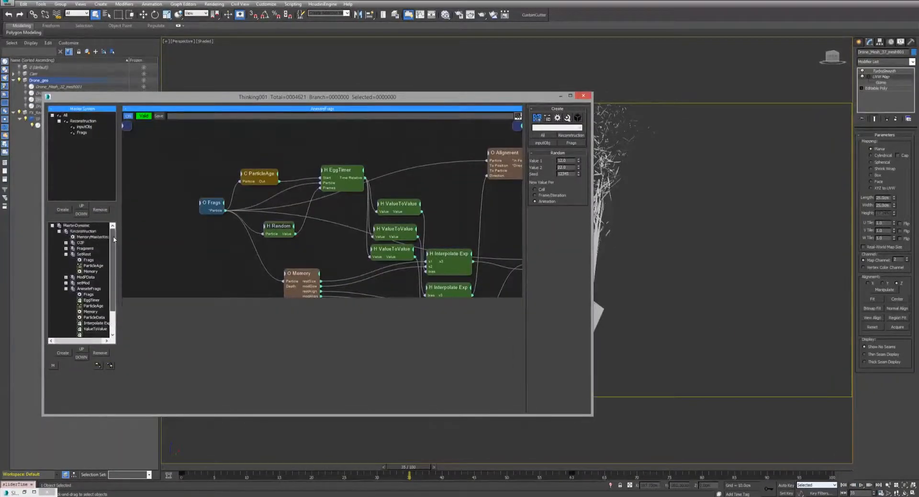
double_click(89, 248)
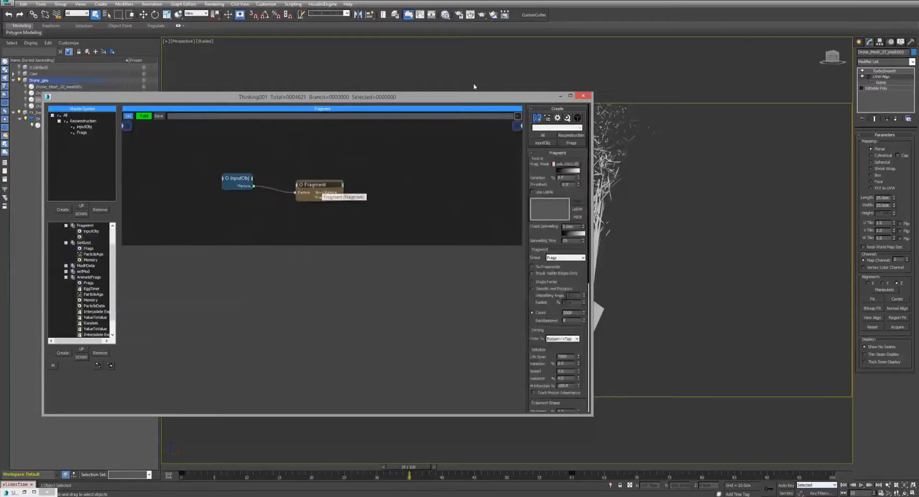
left_click_drag(479, 99, 290, 73)
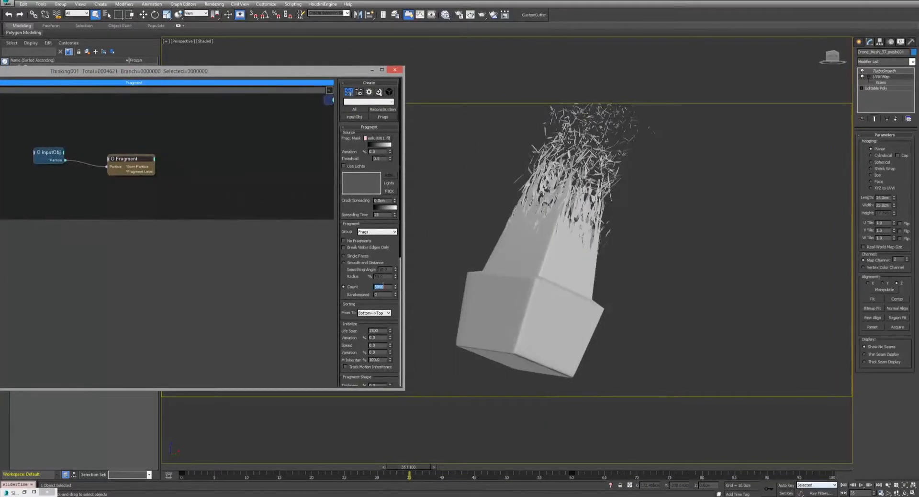
left_click(844, 485)
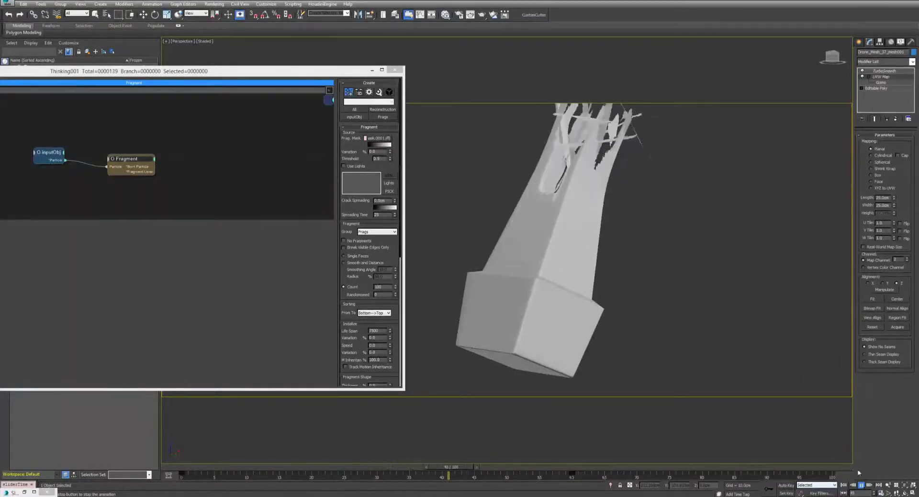
key("/")
Step: Set the Fragment node's Count to 10000 and replay the simulation from the start
double_click(378, 287)
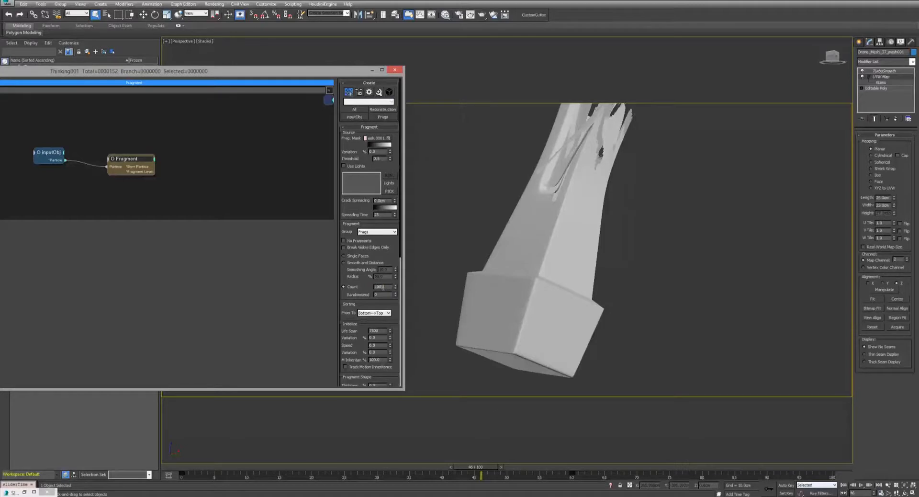
left_click(843, 486)
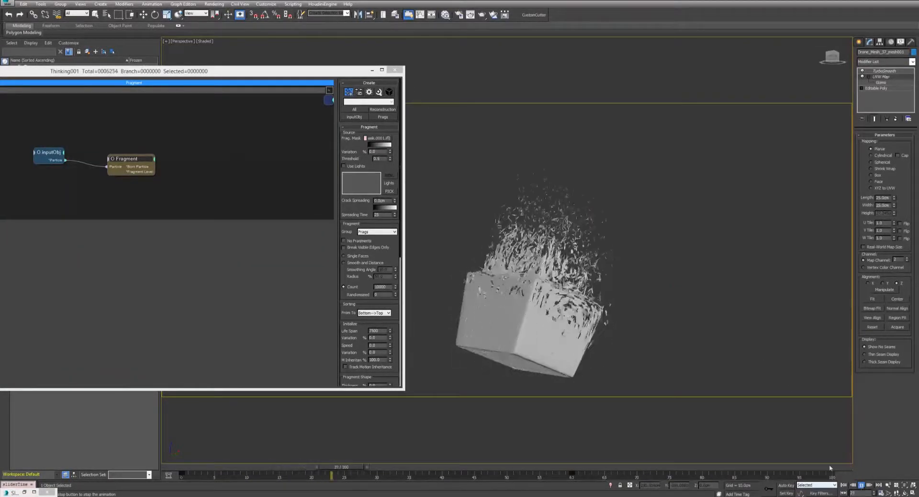
left_click(860, 485)
Step: Display the Frags group as Ticks with Show Mesh turned off, and replay the simulation to preview the particle motion
left_click_drag(294, 72, 527, 89)
left_click(138, 122)
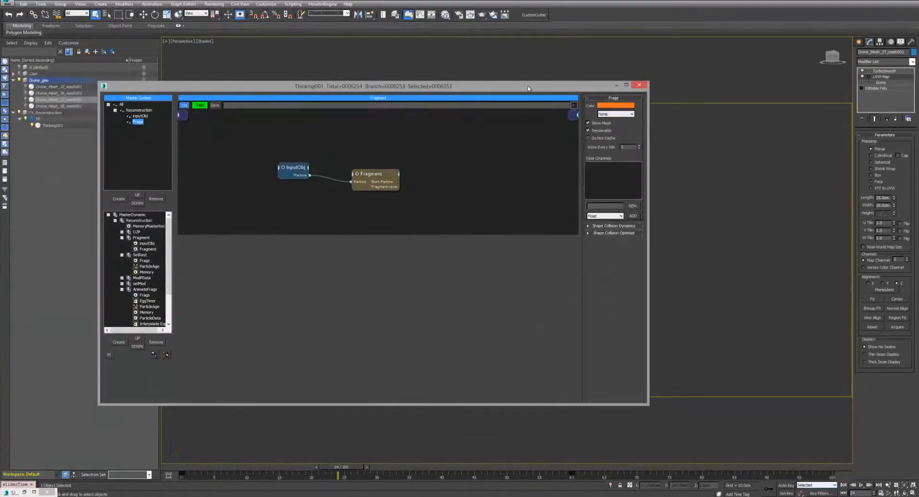
left_click(602, 116)
left_click(608, 123)
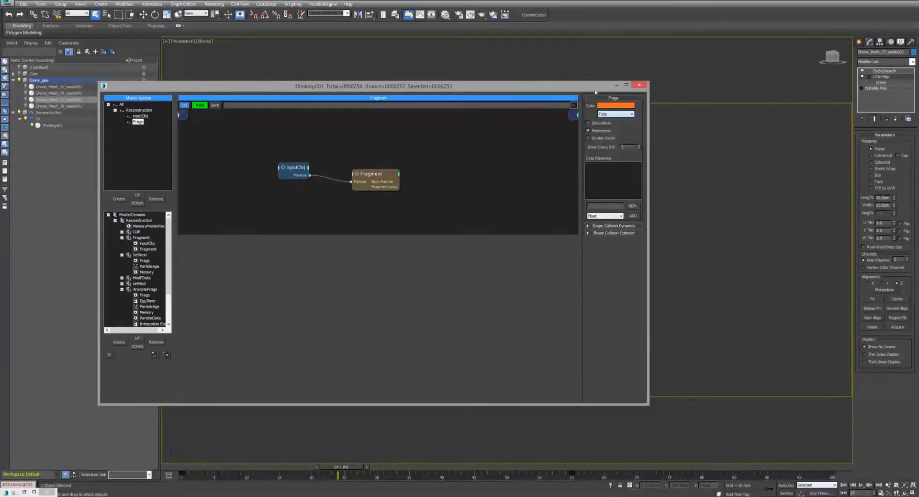
left_click_drag(597, 90, 327, 67)
left_click(844, 485)
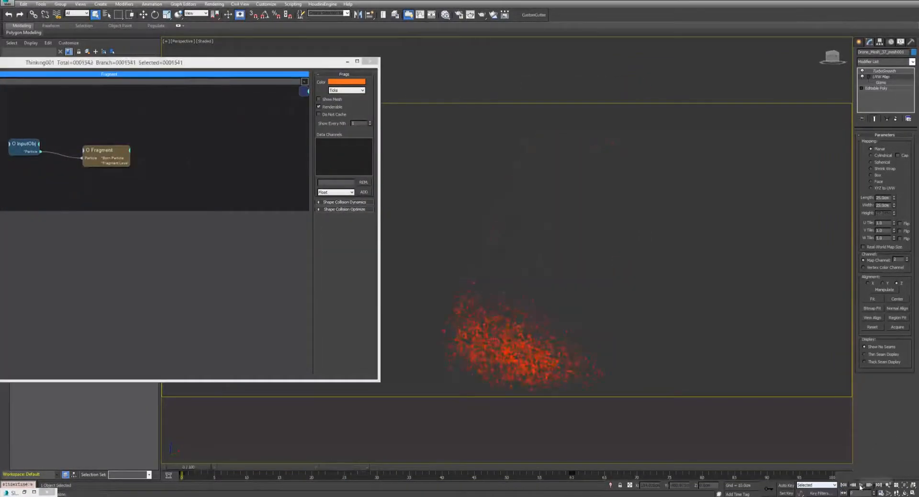
left_click(860, 485)
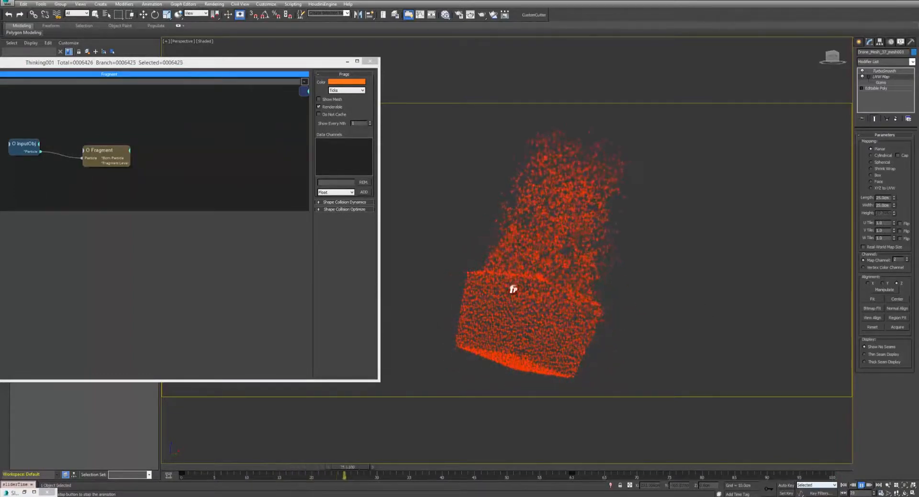
left_click(861, 484)
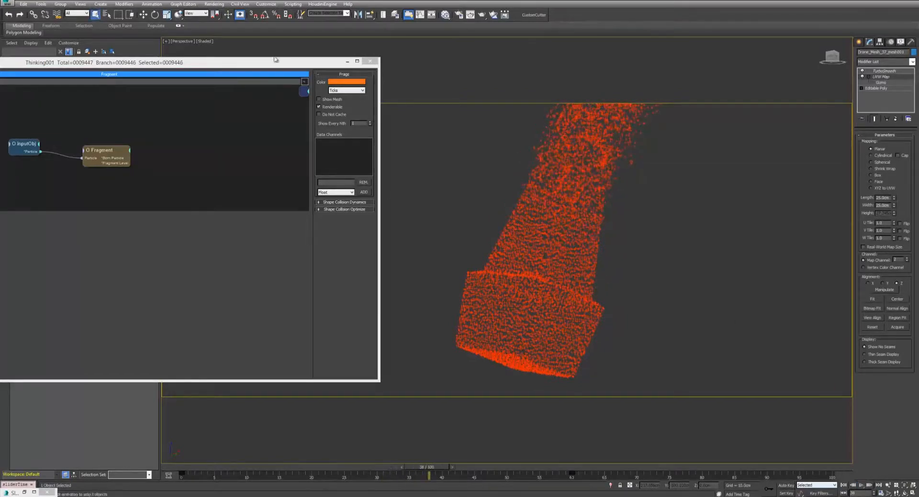
Step: Set the Frags group's display type back to None with Show Mesh turned on, and replay the simulation
left_click_drag(275, 60, 534, 77)
left_click(598, 110)
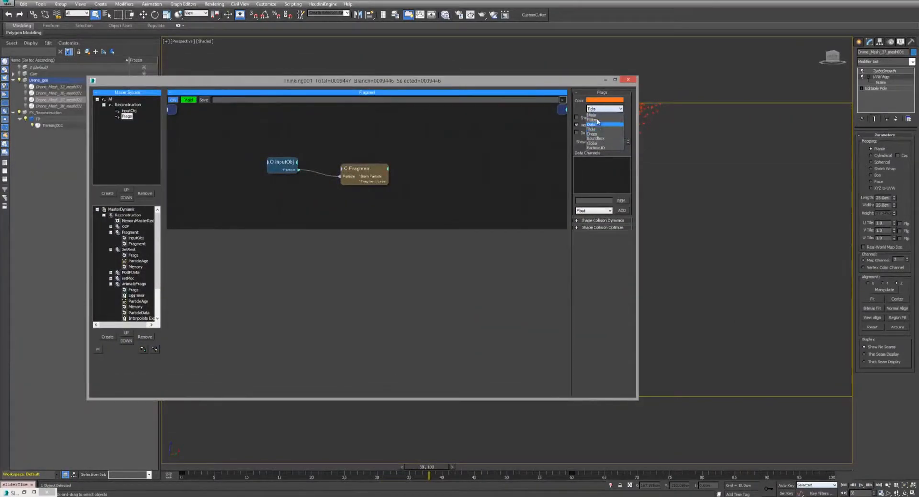
left_click(591, 115)
left_click_drag(570, 82, 261, 109)
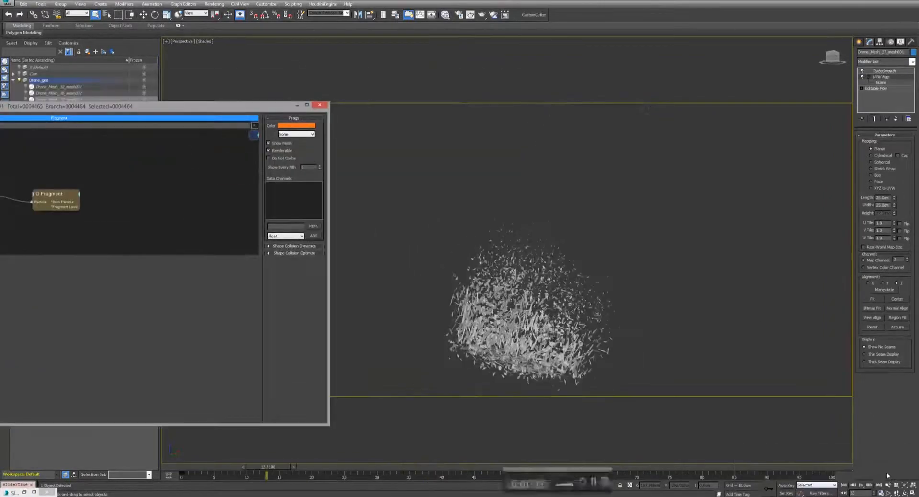
left_click(861, 485)
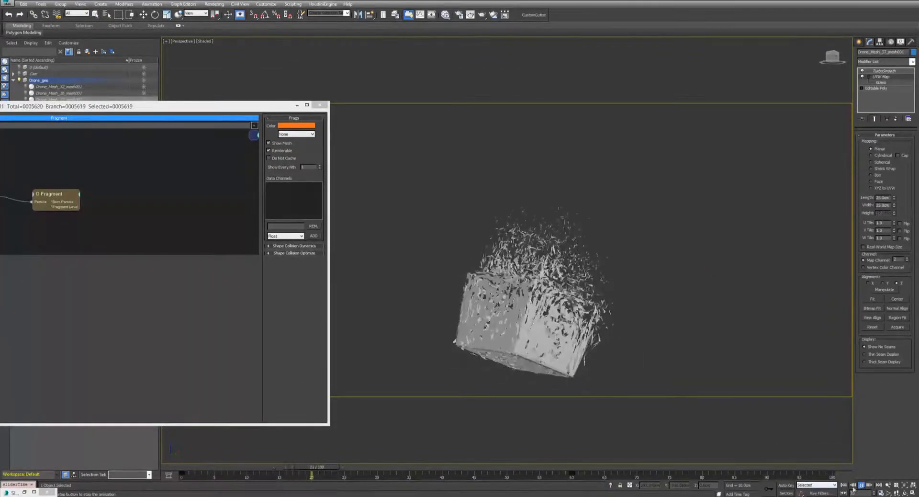
key("Escape")
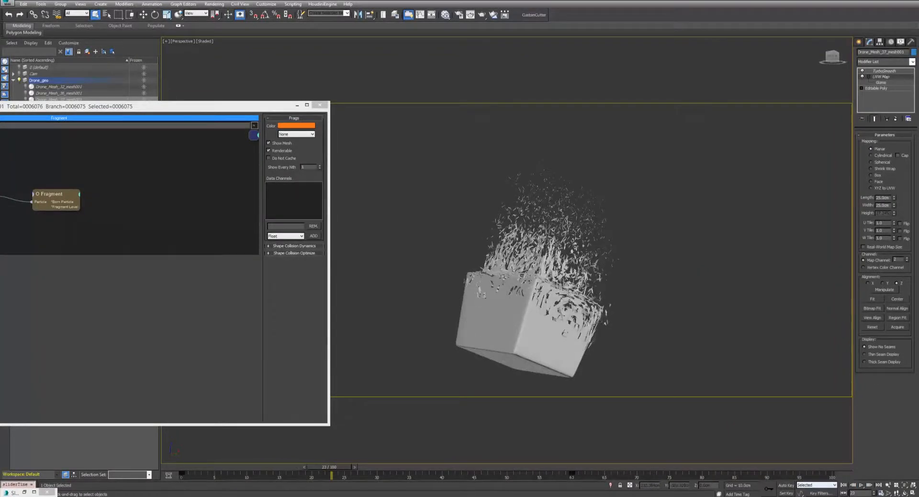
Step: Show the Reconstruction dynamic set and scrub the timeline to frames 46 and 55 to examine the assembling fragments up close
left_click_drag(146, 108, 393, 84)
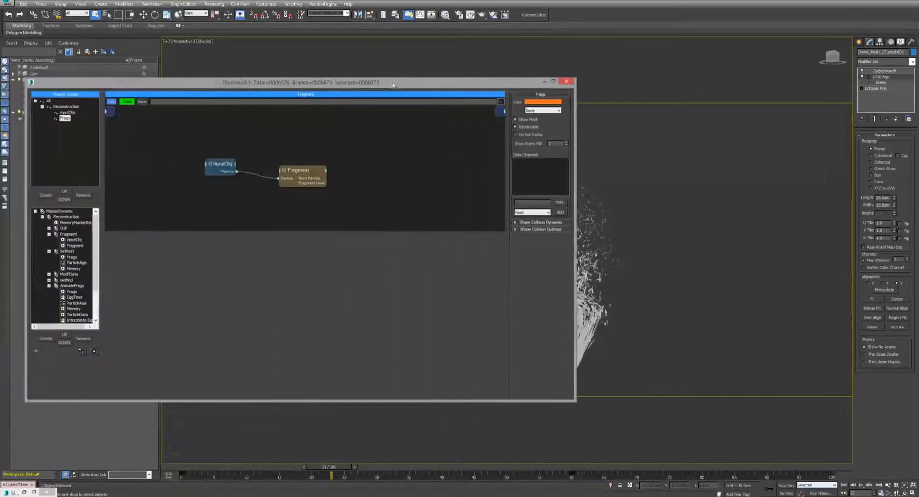
right_click(51, 218)
left_click(26, 235)
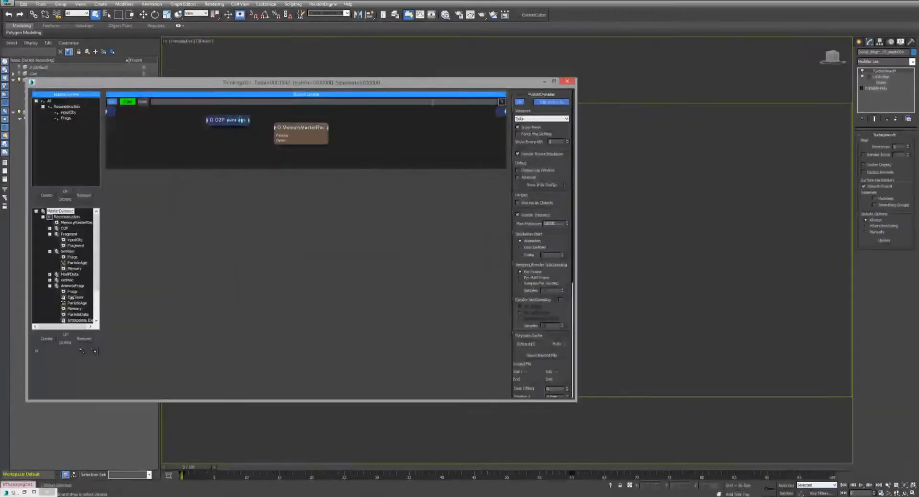
left_click_drag(307, 80, 97, 78)
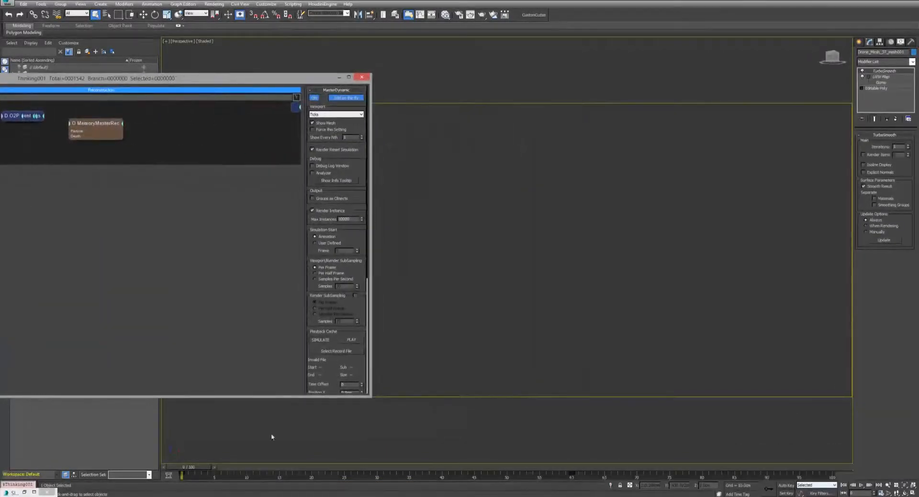
left_click_drag(195, 469, 485, 467)
scroll(637, 228, "down", 3)
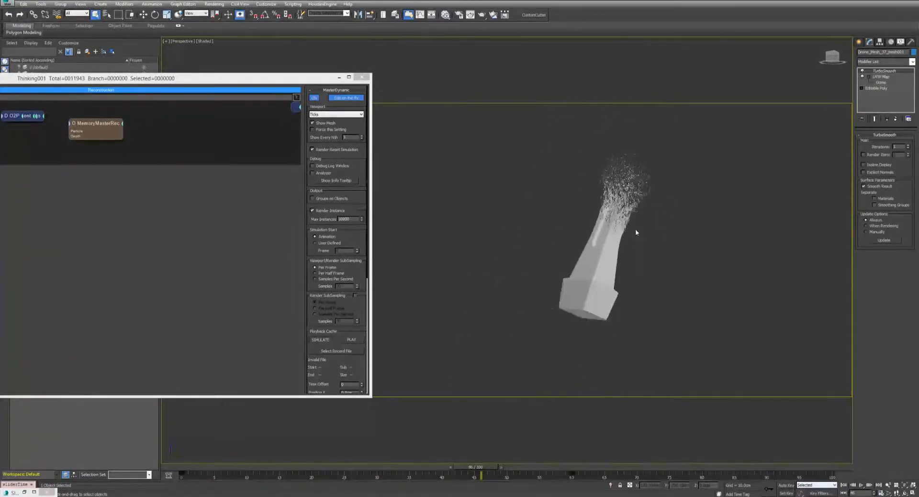
scroll(613, 286, "up", 6)
left_click_drag(478, 469, 540, 468)
key("q")
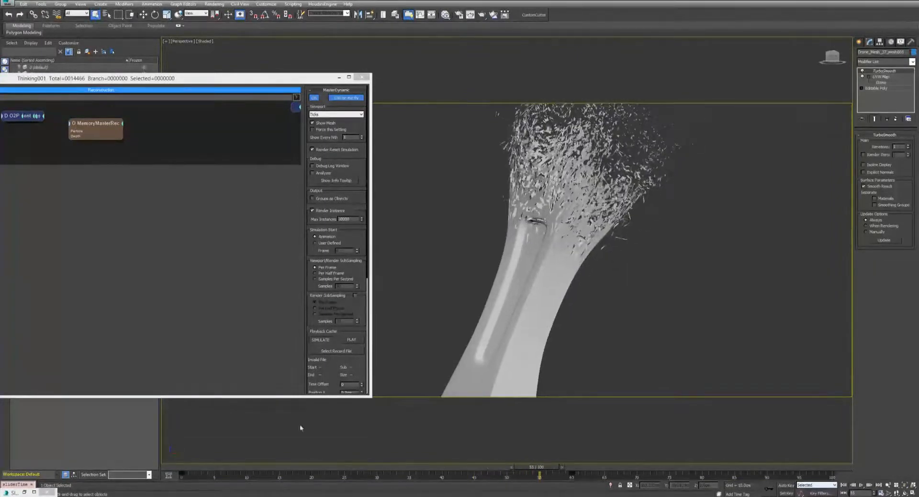
Step: Open RECONSTRUCTION_RENDER.mov in the media player, watch the rendered effect, pause it and return to the thinkingParticles window
left_click(202, 496)
mouse_move(86, 496)
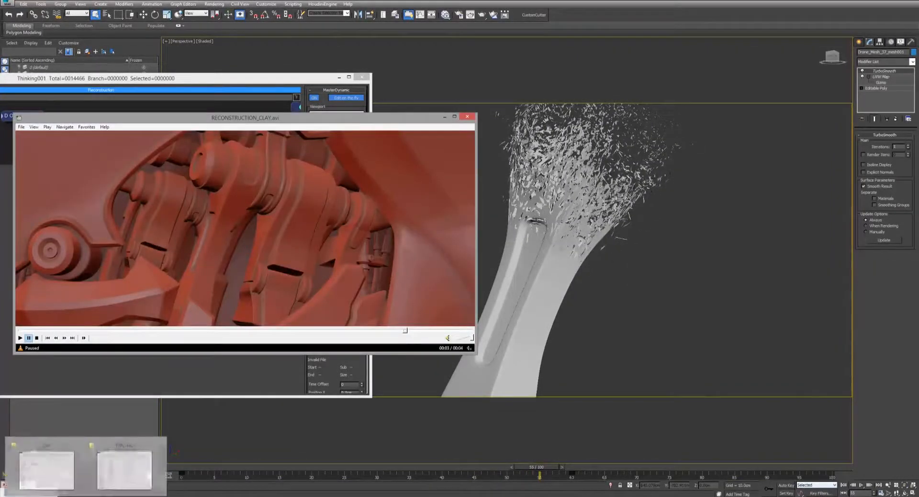
left_click(42, 479)
left_click(545, 171)
left_click_drag(539, 173, 335, 192)
left_click(808, 79)
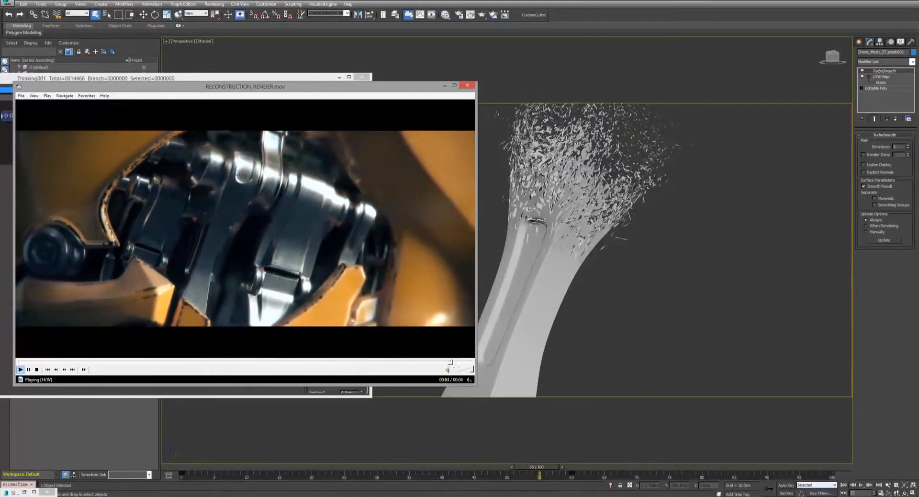
left_click(29, 370)
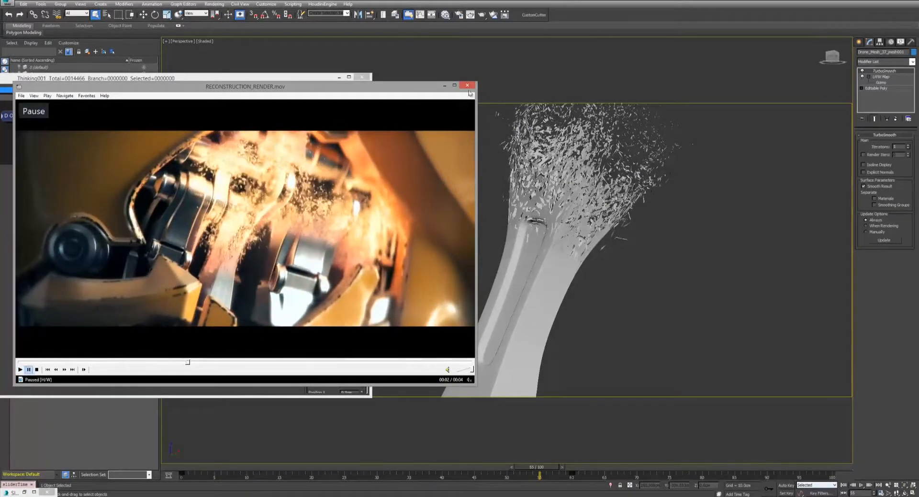
left_click(444, 86)
left_click_drag(326, 78, 449, 92)
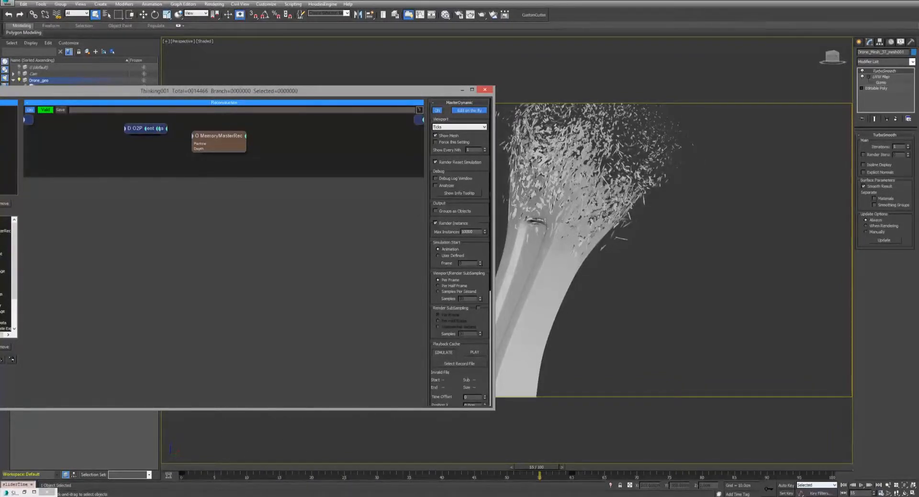
Step: Select the Thinking001 object, open the Slate Material Editor and add a new Standard material to View2
left_click(462, 90)
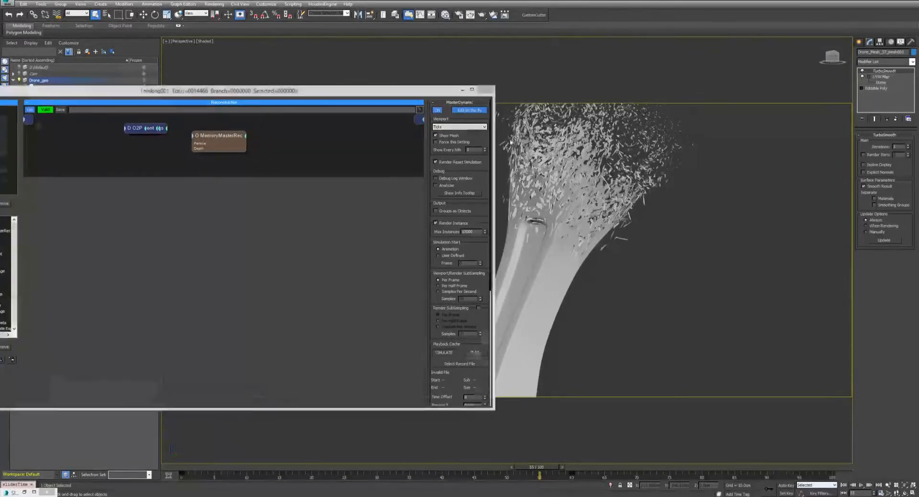
left_click(553, 196)
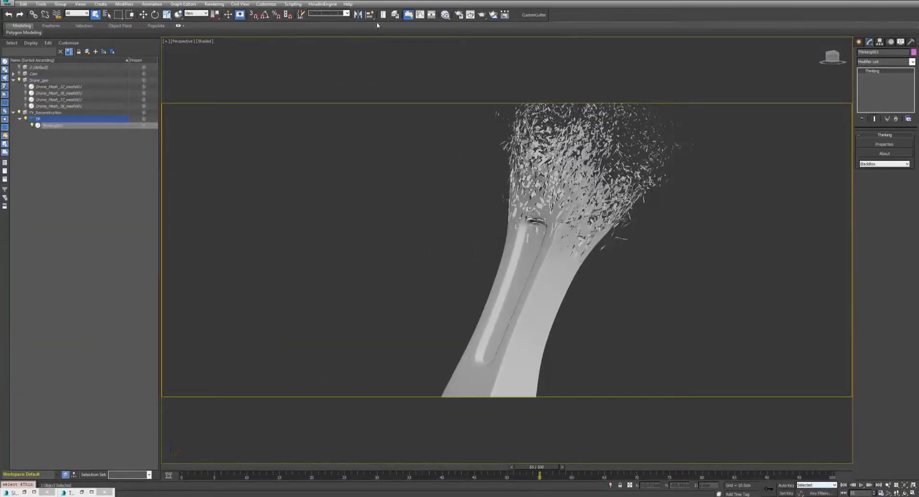
left_click(445, 15)
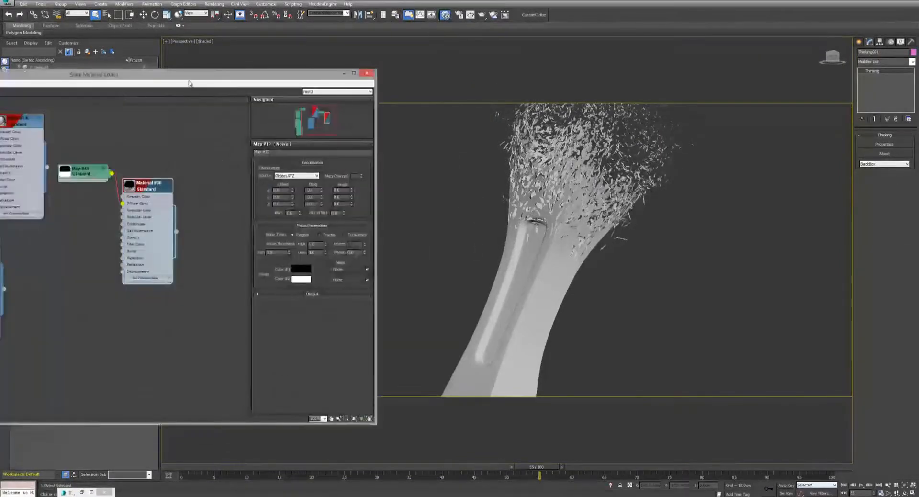
left_click_drag(190, 82, 511, 129)
middle_click_drag(268, 206, 364, 248)
left_click_drag(295, 234, 315, 204)
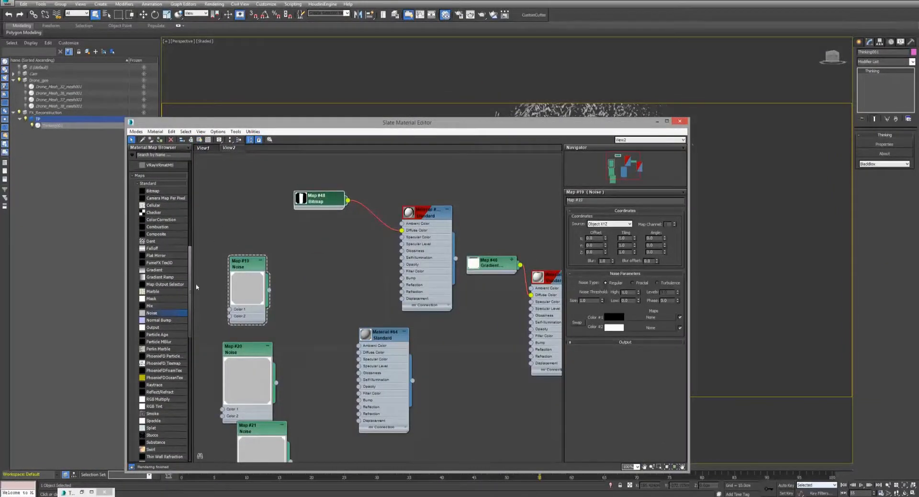
left_click_drag(197, 286, 196, 212)
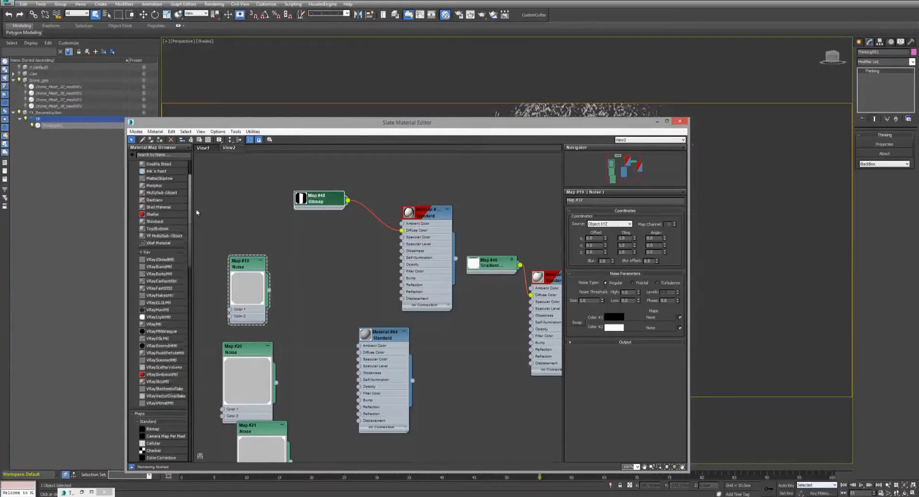
scroll(183, 209, "up", 1)
left_click_drag(154, 244, 464, 181)
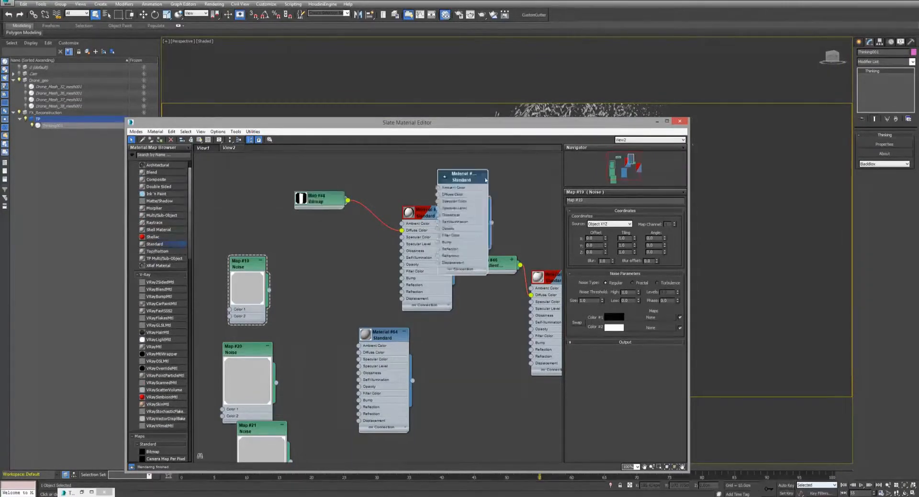
middle_click_drag(505, 177, 441, 269)
Step: Copy the Map #48 bitmap node and connect the copy to the new Standard material's Diffuse Color
left_click_drag(393, 269, 423, 190)
mouse_move(252, 287)
left_mouse_down()
mouse_move(272, 194)
mouse_move(244, 197)
mouse_move(270, 368)
left_mouse_up()
mouse_move(270, 369)
left_mouse_down("shift")
mouse_move(264, 182)
mouse_move(278, 195)
mouse_move(403, 206)
left_mouse_up("shift")
Step: Assign the new bitmap-driven material to the thinkingParticles fragments and show it shaded in the viewport
left_click_drag(481, 123, 233, 112)
left_click_drag(211, 227, 511, 260)
left_click_drag(205, 114, 323, 112)
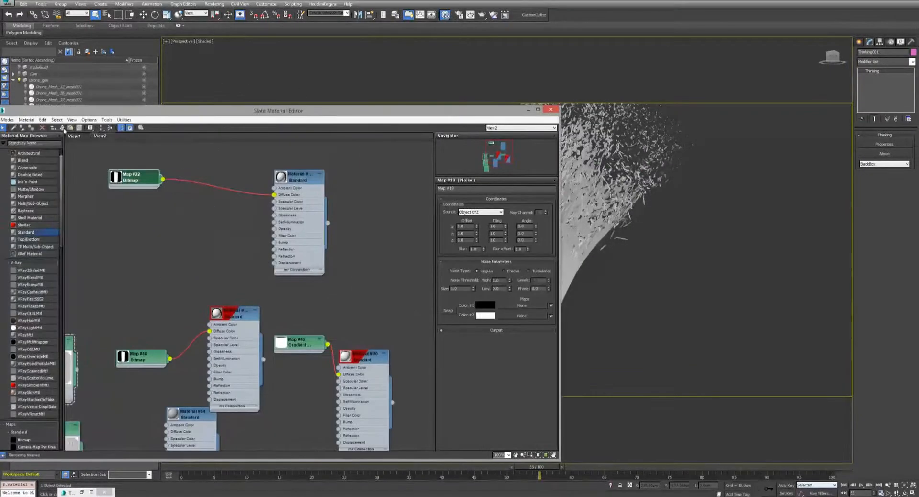
left_click(73, 129)
mouse_move(399, 113)
left_mouse_down()
mouse_move(258, 80)
mouse_move(312, 86)
left_mouse_up()
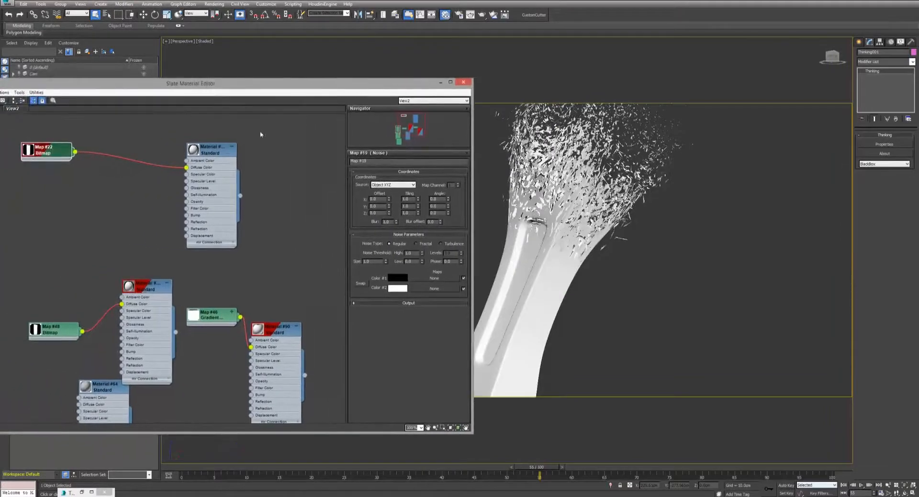
Step: Save the material into the cache of the Reconstruction dynamic set, then collapse the set and minimize the thinkingParticles window
left_click(87, 492)
left_click_drag(373, 91, 581, 106)
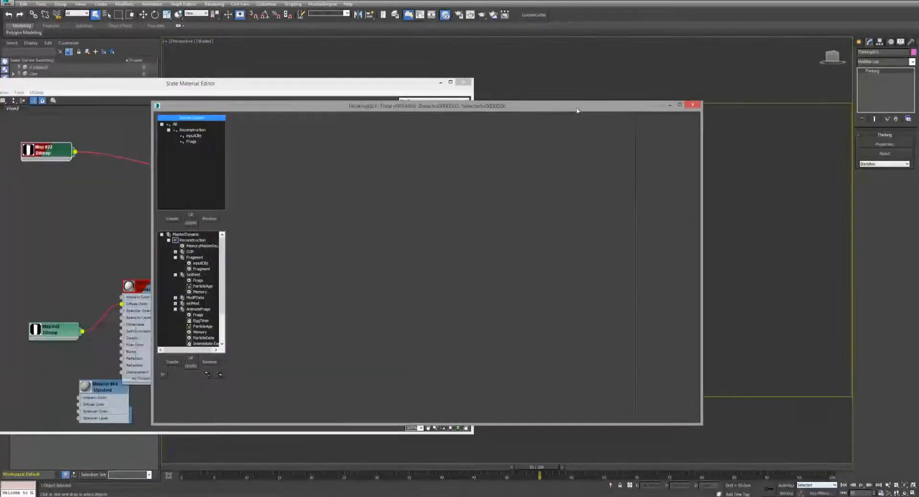
right_click(174, 240)
left_click(141, 307)
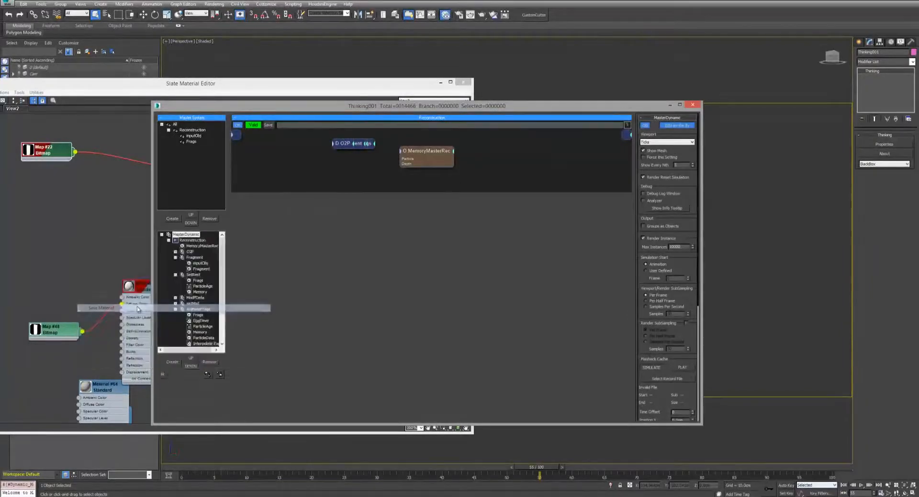
left_click(169, 241)
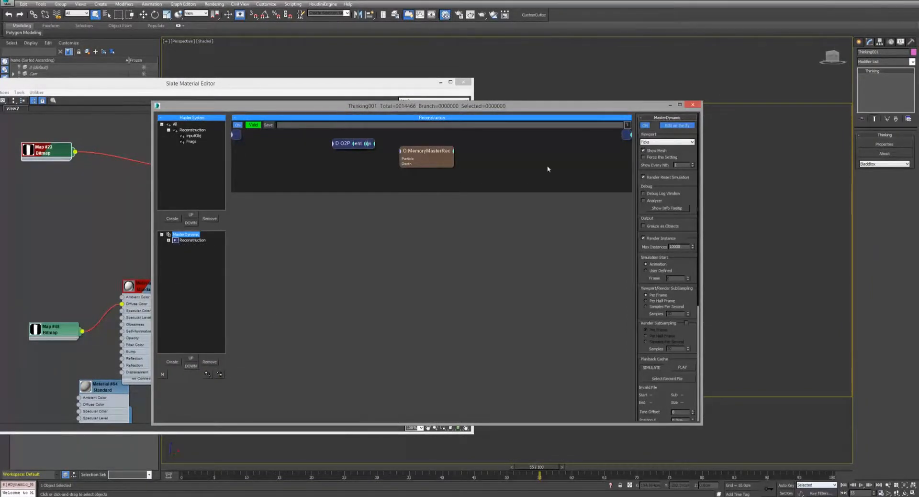
left_click(670, 104)
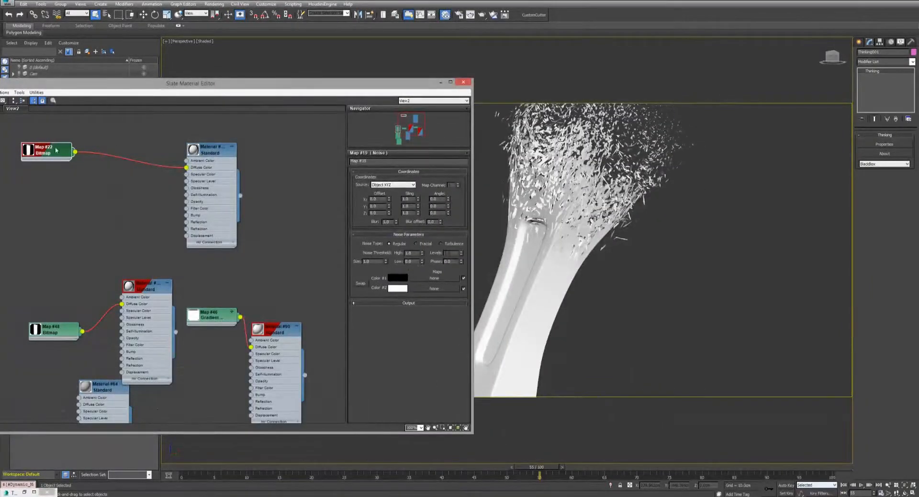
Step: Set the Map #22 bitmap's start frame to 20 and play the animation from the beginning to check the mask timing
double_click(68, 154)
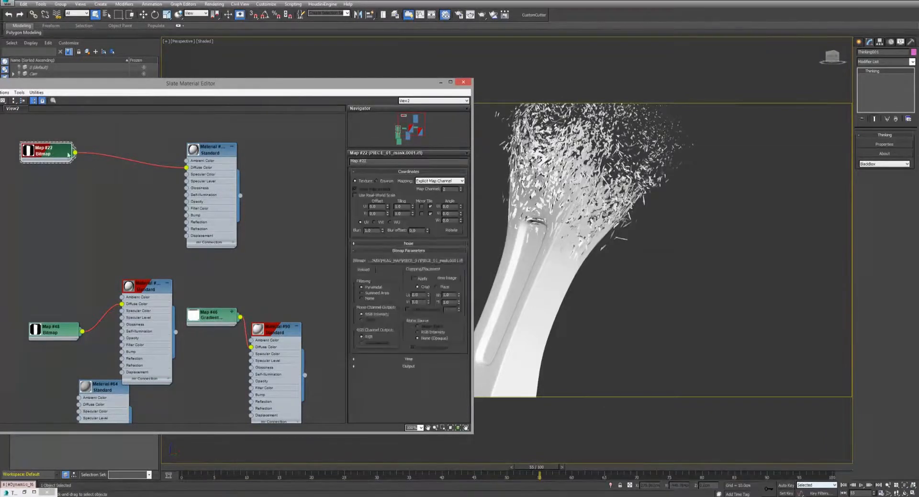
left_click(404, 359)
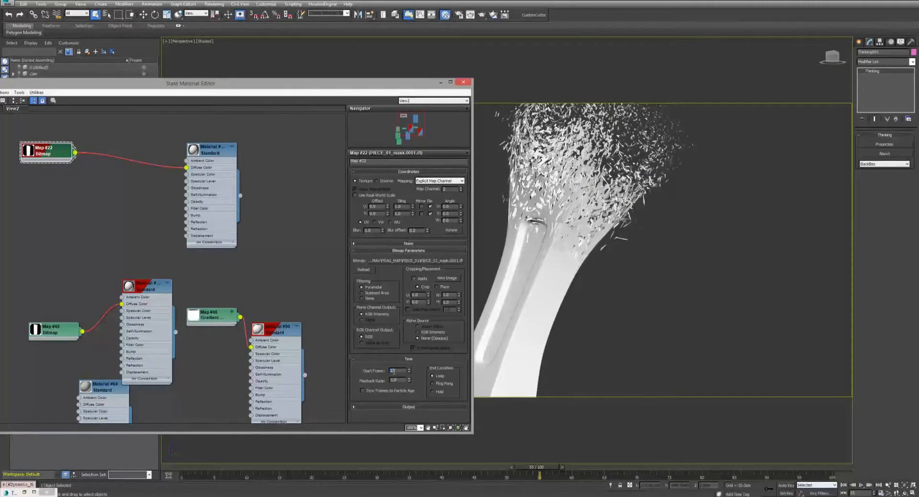
key("Return")
middle_click_drag(609, 289, 626, 299)
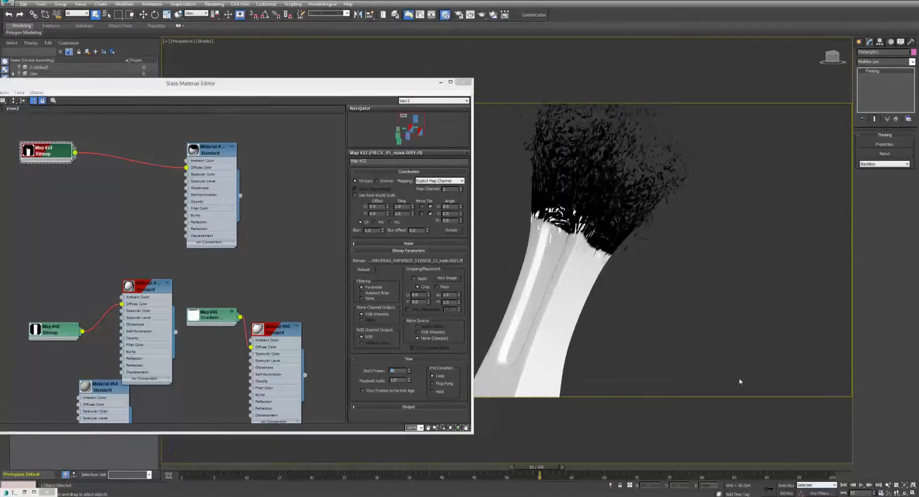
left_click(843, 484)
left_click(860, 484)
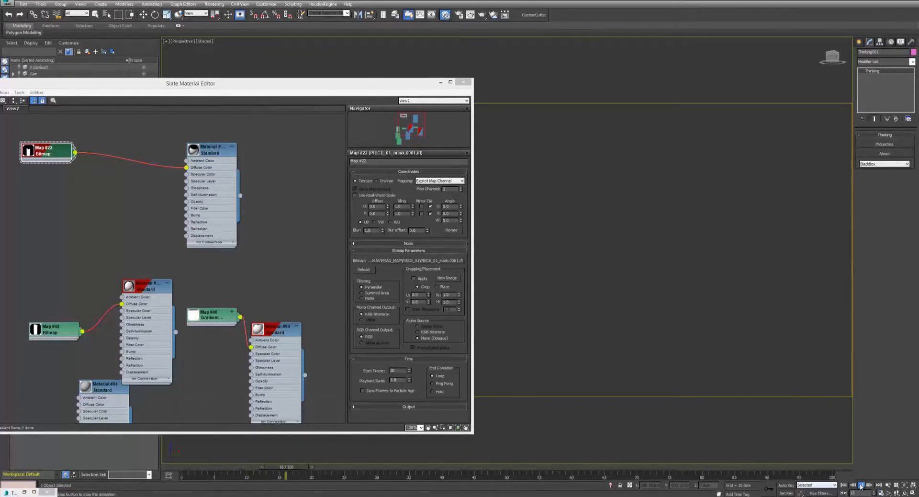
left_click(859, 485)
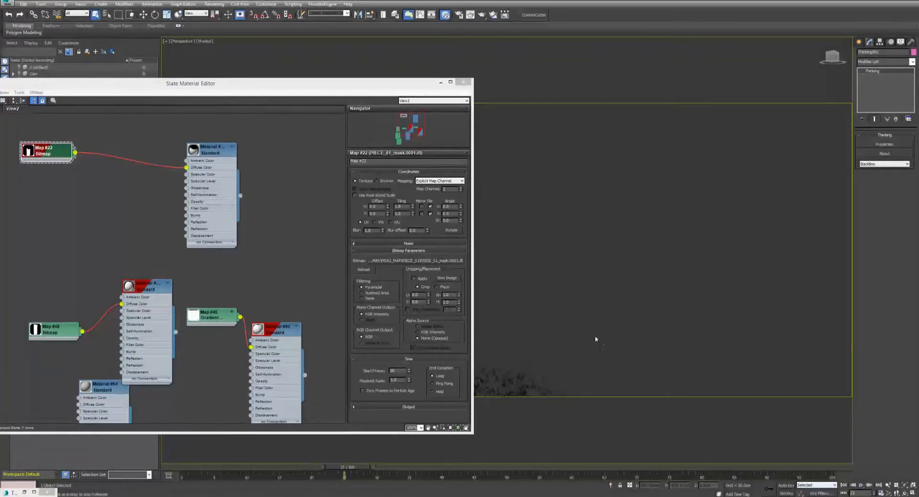
middle_click_drag(610, 254, 575, 302)
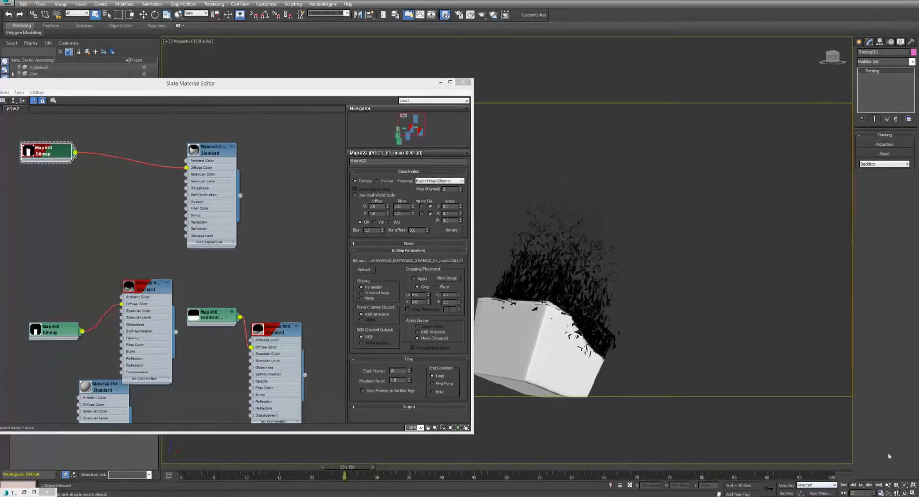
Step: Set the Map #22 bitmap's end condition to Hold and replay the animation from the start
left_click(435, 391)
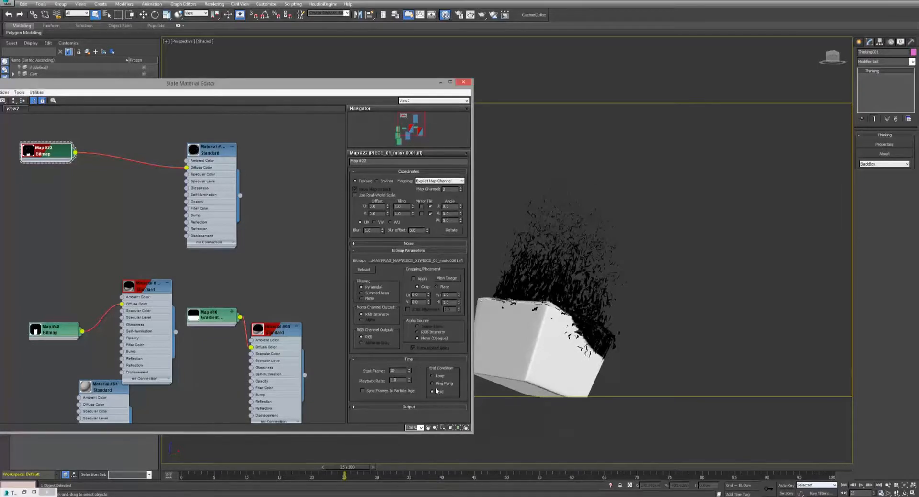
left_click(843, 485)
left_click(860, 485)
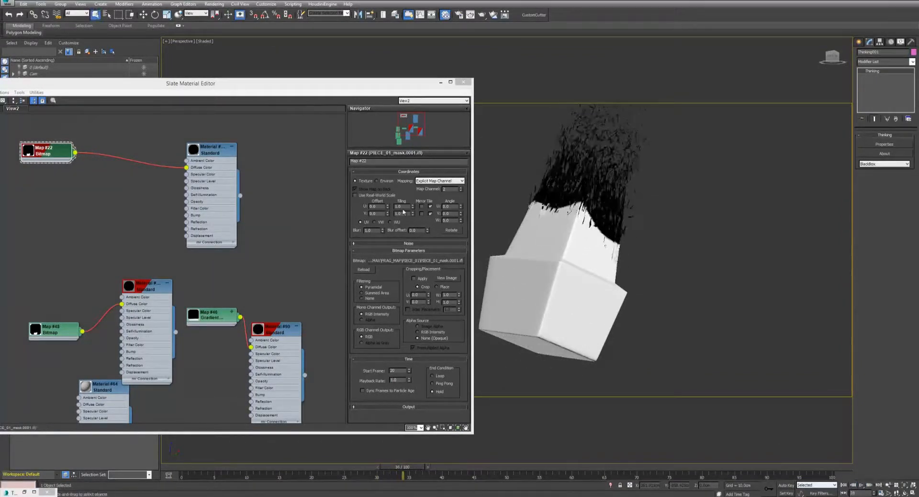
Step: Set the Map #22 bitmap's blur to 10 and inspect the mask edge on the fragments
double_click(370, 230)
type("10")
key("Return")
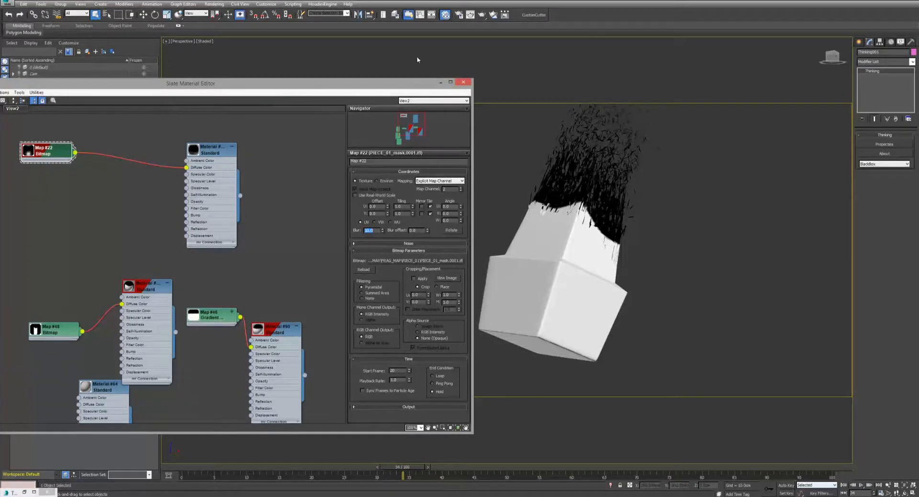
mouse_move(586, 211)
middle_mouse_down()
mouse_move(578, 224)
mouse_move(587, 226)
middle_mouse_up()
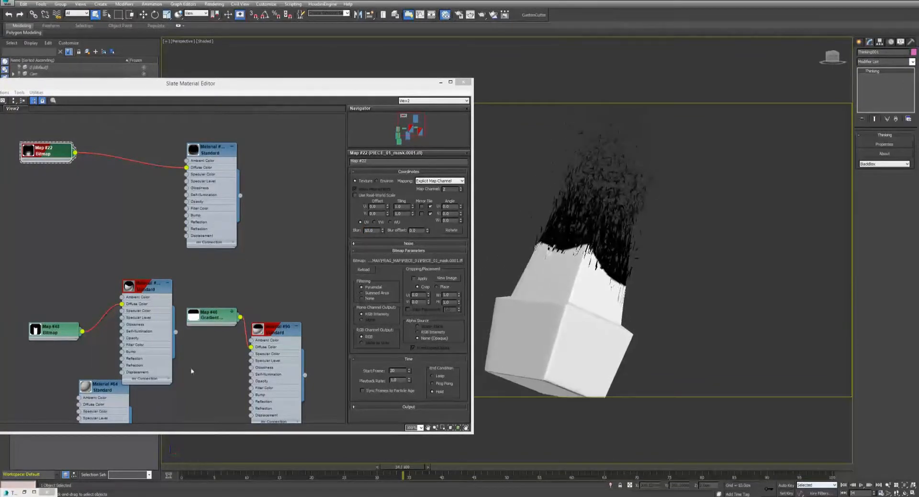
Step: Play RECONSTRUCTION_RENDER.mov in the media player, pausing to examine the glowing reconstruction edge, and return to 3ds Max
left_click(229, 491)
key("space")
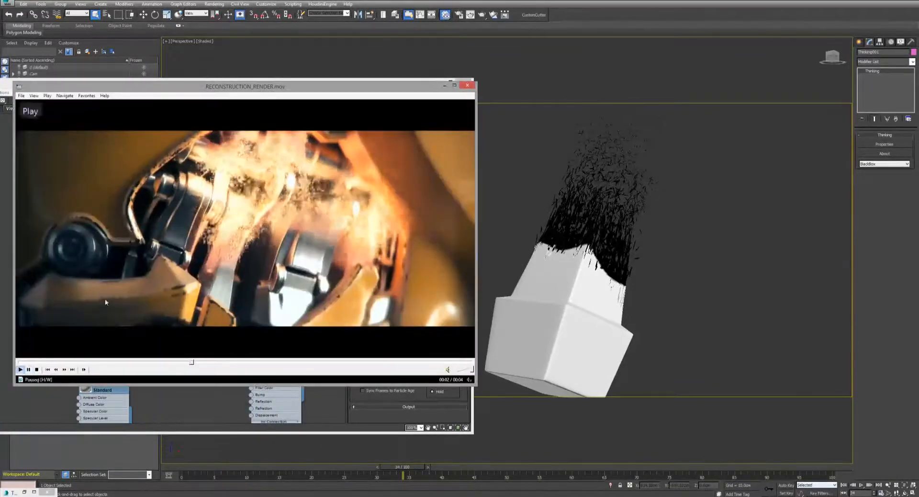
key("space")
key("space")
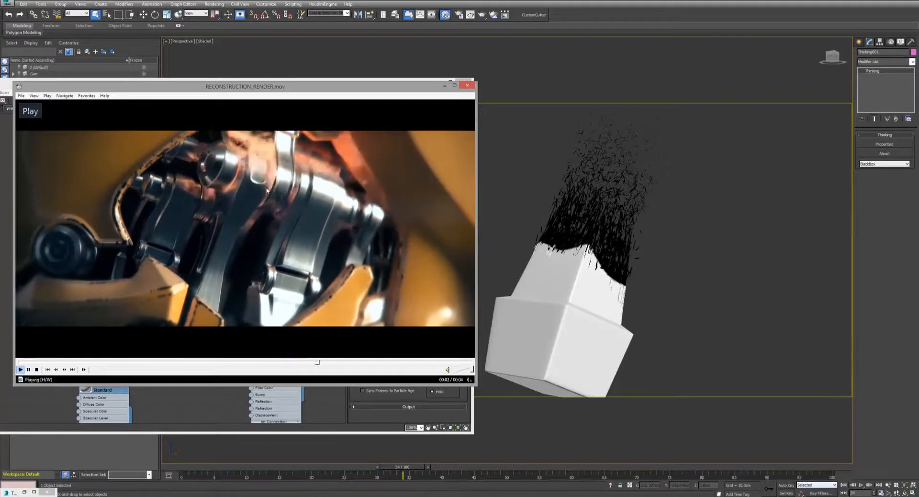
key("space")
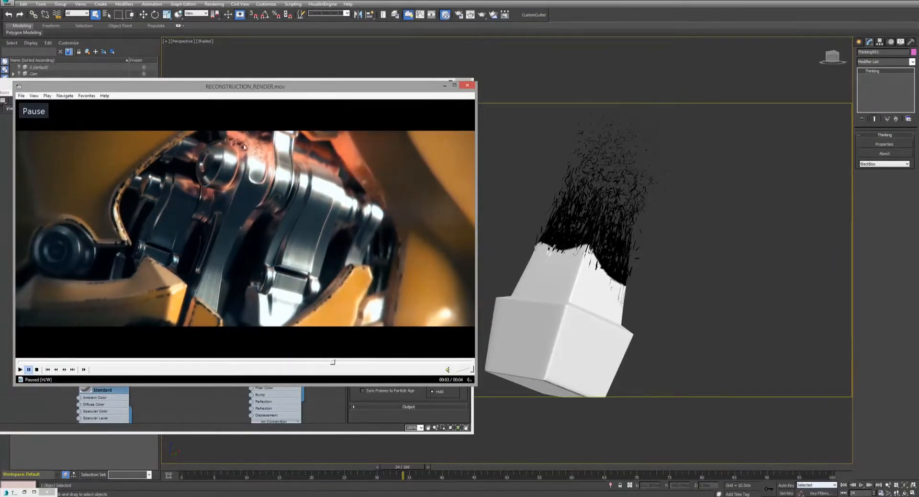
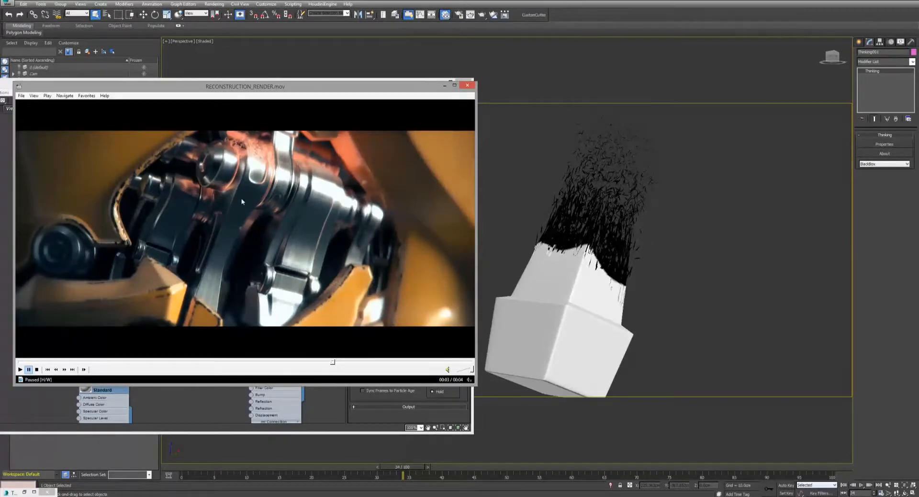
left_click(444, 85)
Step: Play the masked reconstruction on to frame 43, examine the fragments up close and minimize the Slate Material Editor
left_click(861, 485)
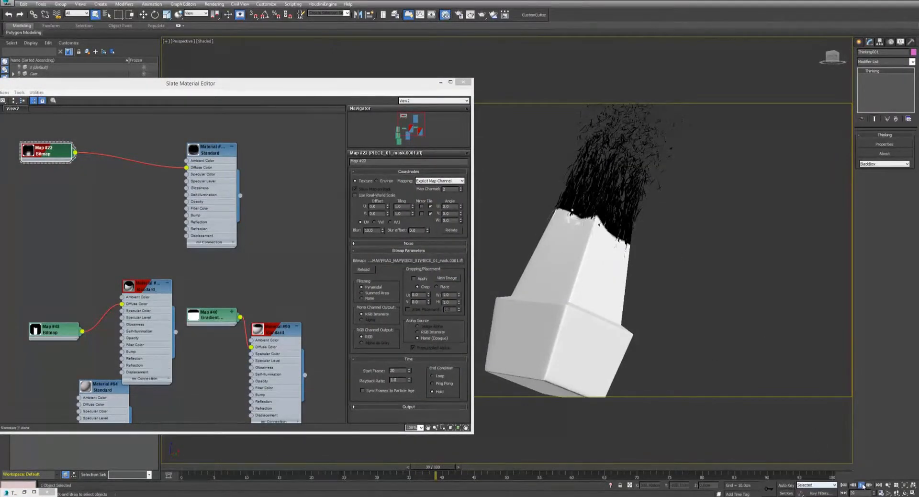
left_click(862, 486)
left_click(863, 486)
middle_click_drag(578, 148, 538, 184)
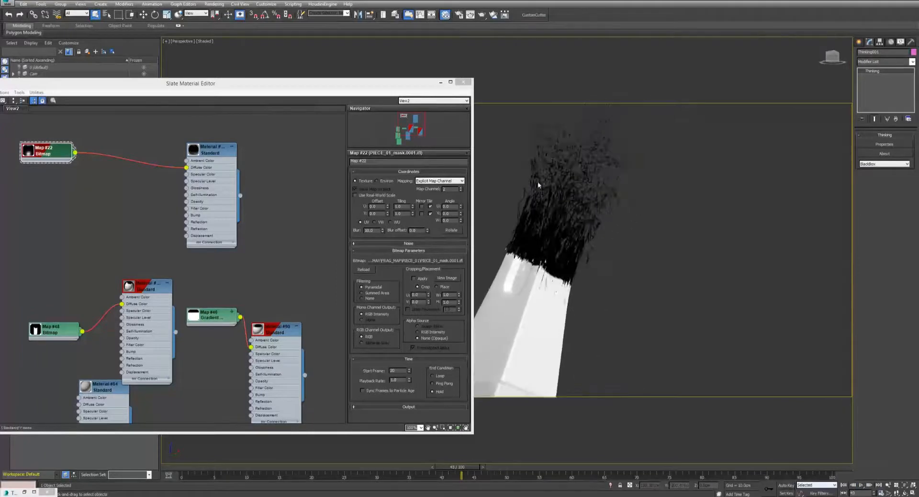
scroll(538, 184, "down", 4)
left_click(440, 82)
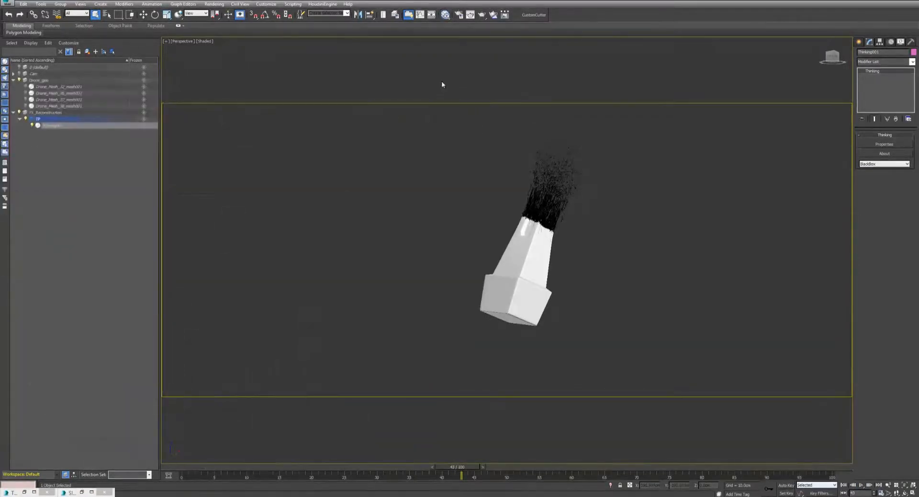
Step: Unhide Drone_Mesh_37_mesh001, keeping Drone_Mesh_36_mesh001 hidden
left_click(25, 92)
left_click(26, 99)
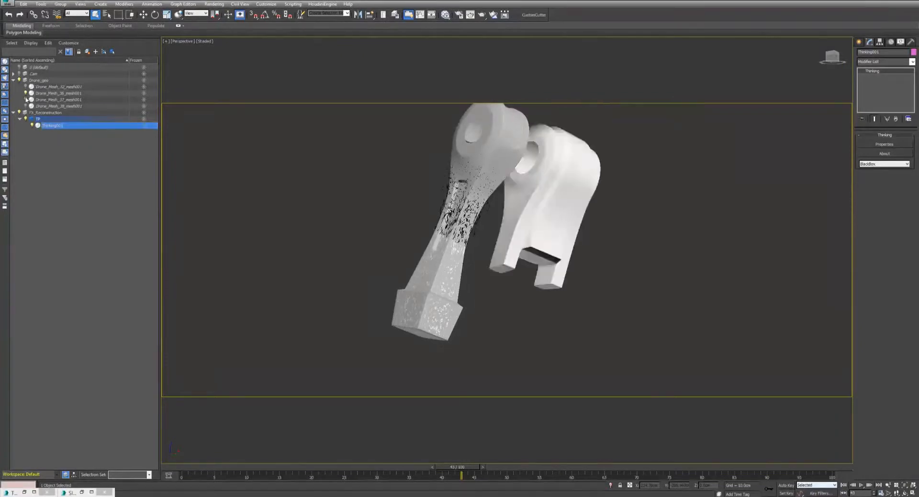
left_click(25, 93)
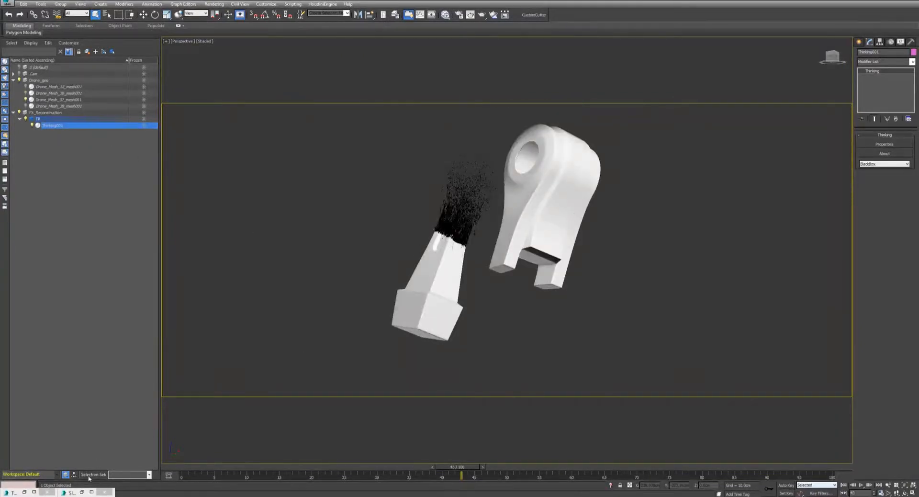
Step: Unset the cache of the Reconstruction dynamic set and scrub the timeline from frame 0 to 26
left_click(25, 492)
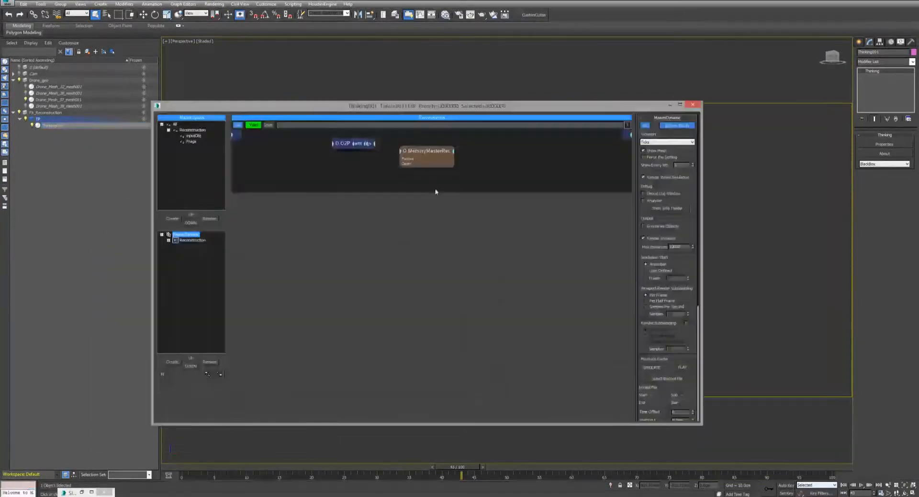
right_click(175, 241)
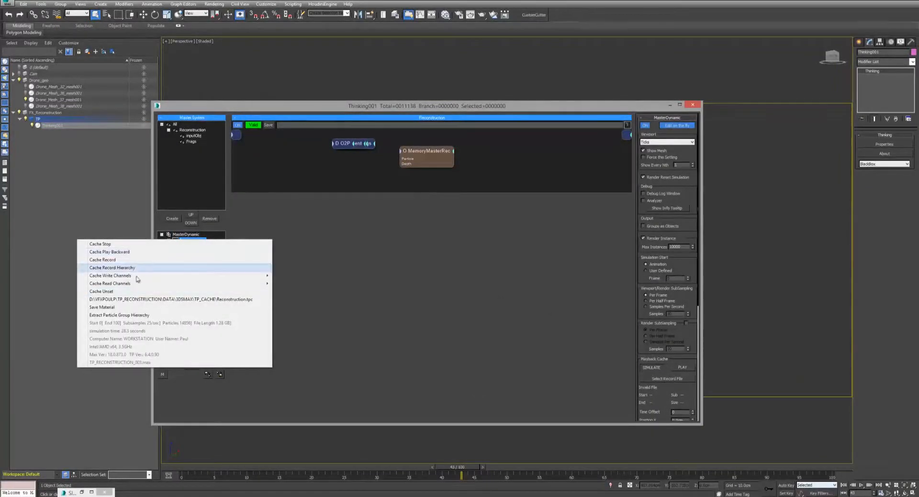
left_click(133, 292)
left_click_drag(355, 109, 224, 112)
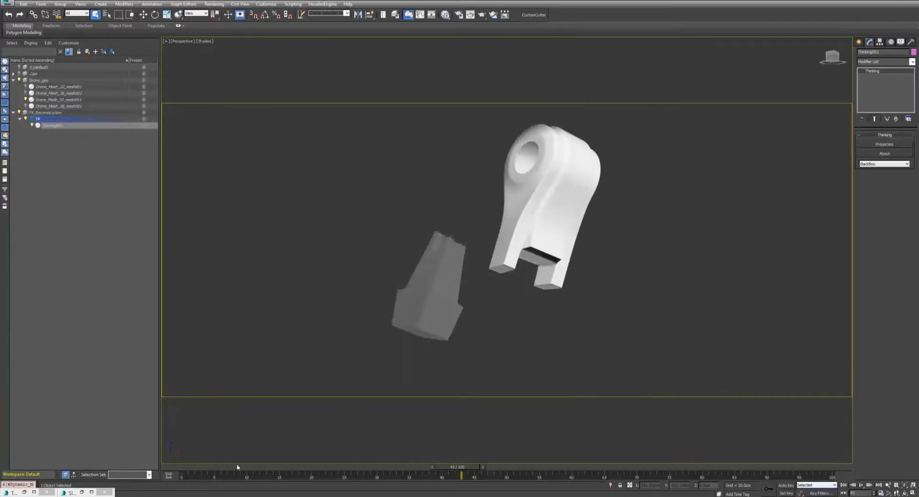
left_click(184, 468)
left_click_drag(184, 470, 353, 471)
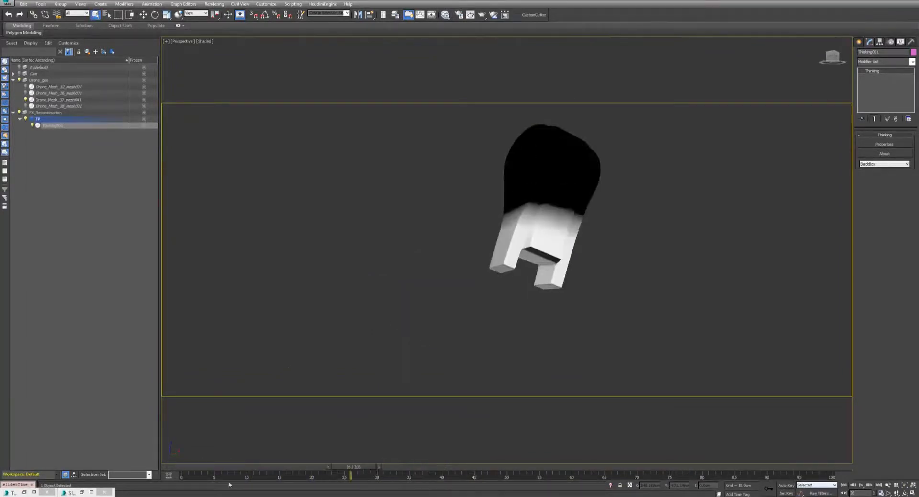
Step: Reopen the Thinking001 editor, select Drone_Mesh_37_mesh001 and turn on edged faces to examine its TurboSmooth mesh density
left_click(24, 492)
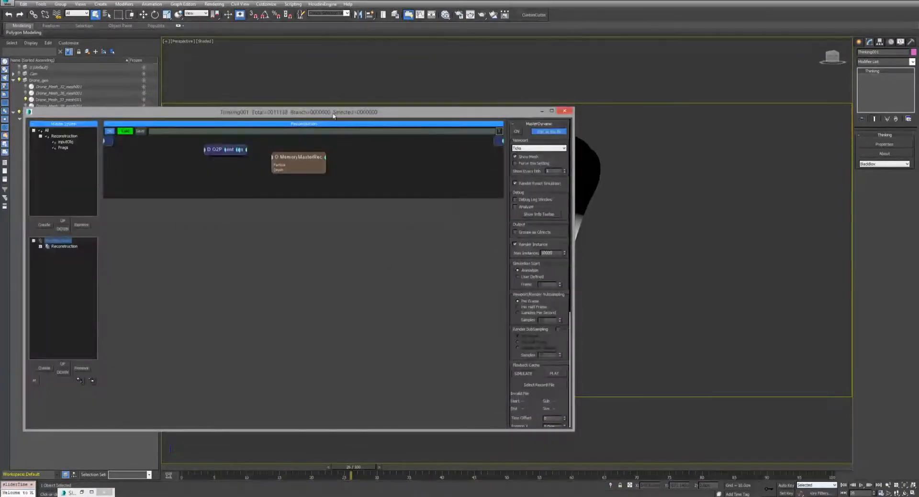
left_click_drag(333, 116, 281, 312)
left_click(576, 188)
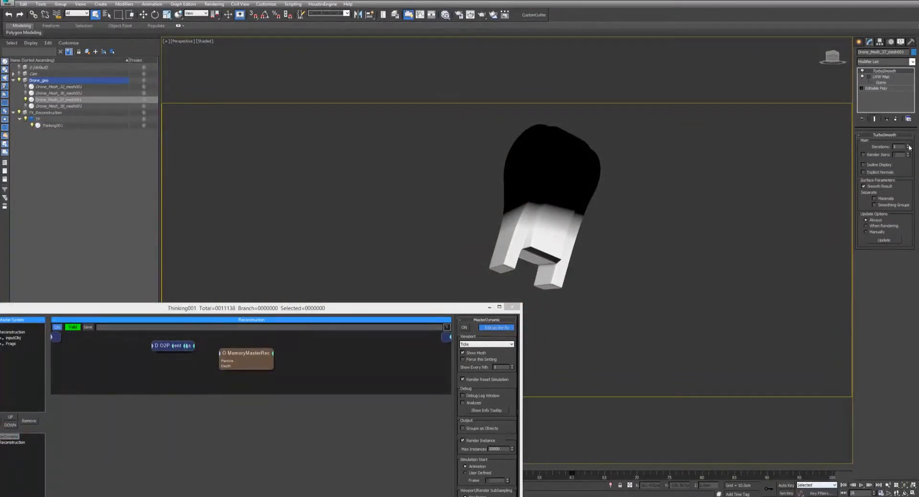
left_click(734, 158)
key("F4")
left_click(554, 180)
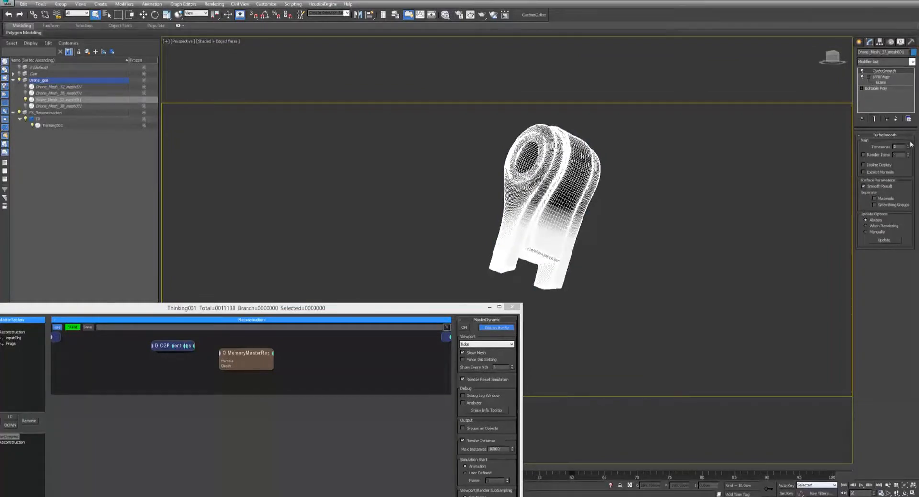
left_click(665, 160)
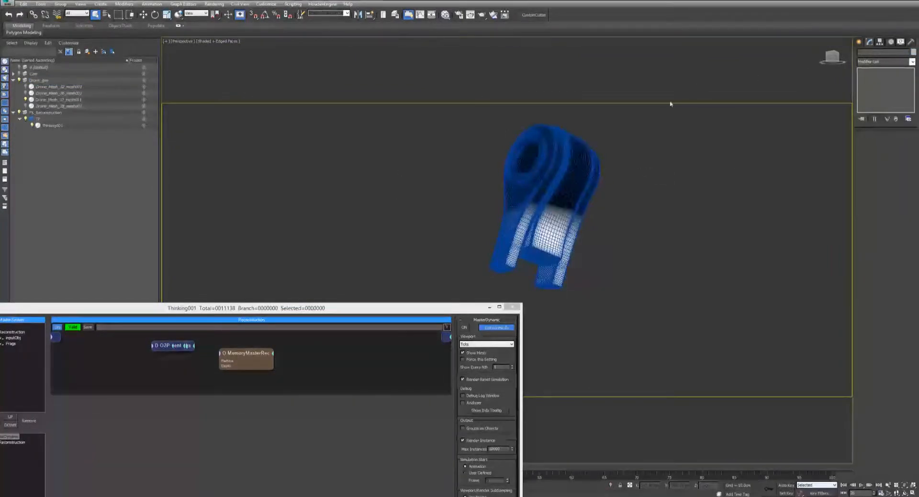
left_click(559, 159)
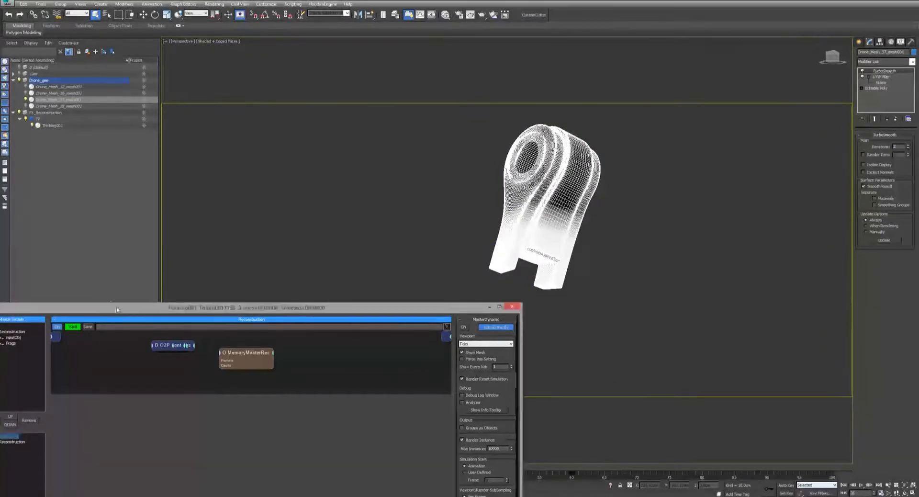
Step: Replace Drone_Mesh_36_mesh001 with Drone_Mesh_37_mesh001 as the source object of the ObjToParticle operator in the O2P dynamic set
left_click_drag(117, 309, 206, 226)
left_click(76, 358)
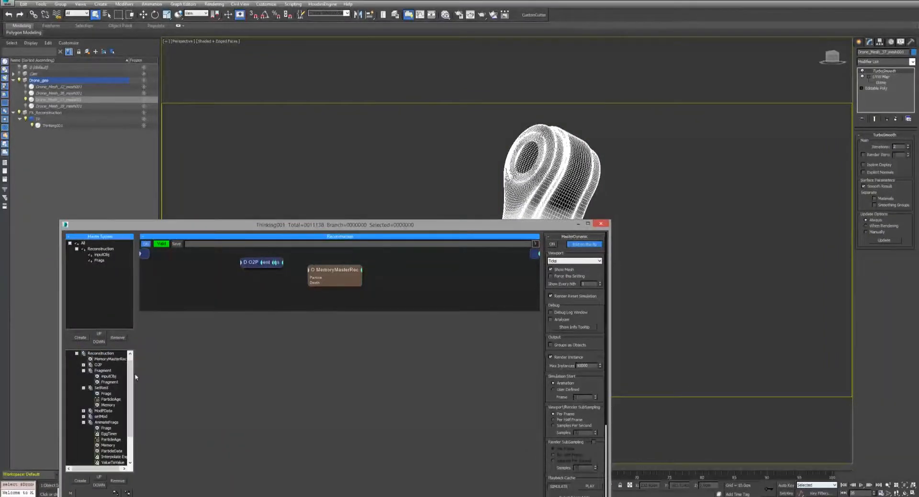
scroll(131, 382, "up", 1)
left_click(109, 364)
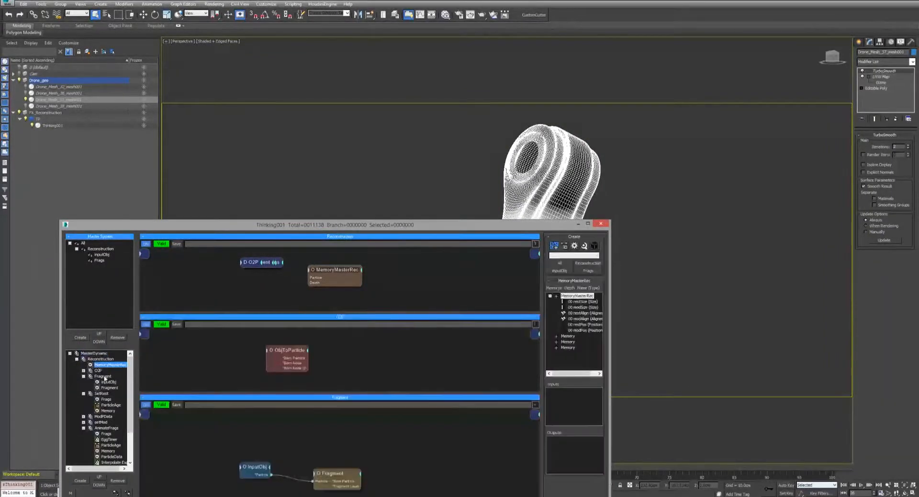
left_click(98, 370)
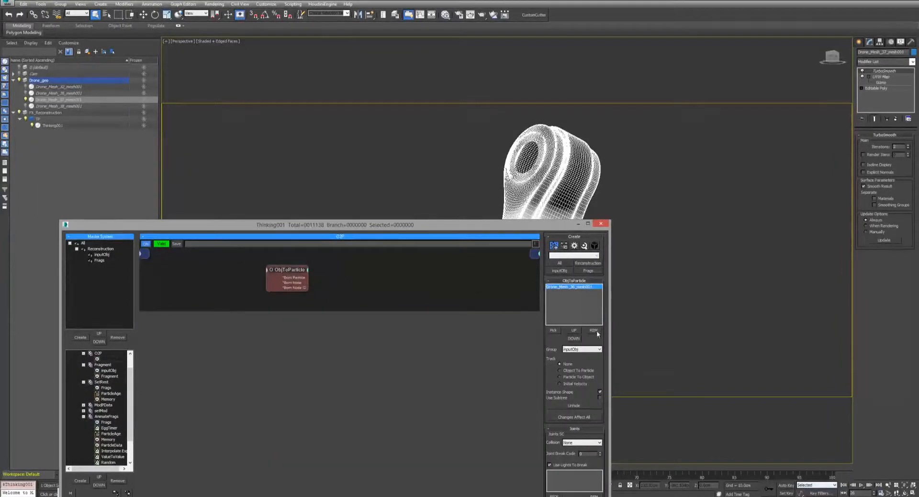
left_click(596, 332)
left_click(557, 330)
left_click(561, 183)
Step: Assign Drone_Mesh_37_mesh001 to the inputObj group with Instance Shape enabled, and hide the Drone_geo layer
left_click(574, 289)
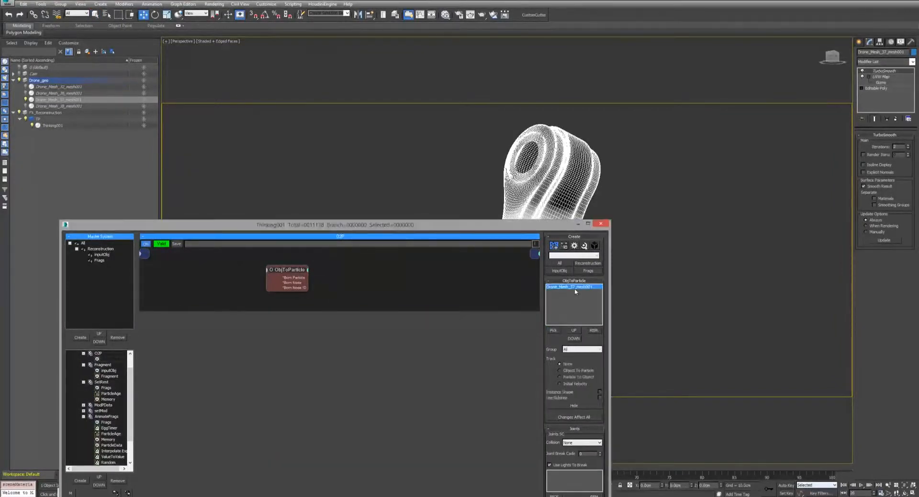
left_click(575, 350)
left_click(577, 366)
left_click(20, 81)
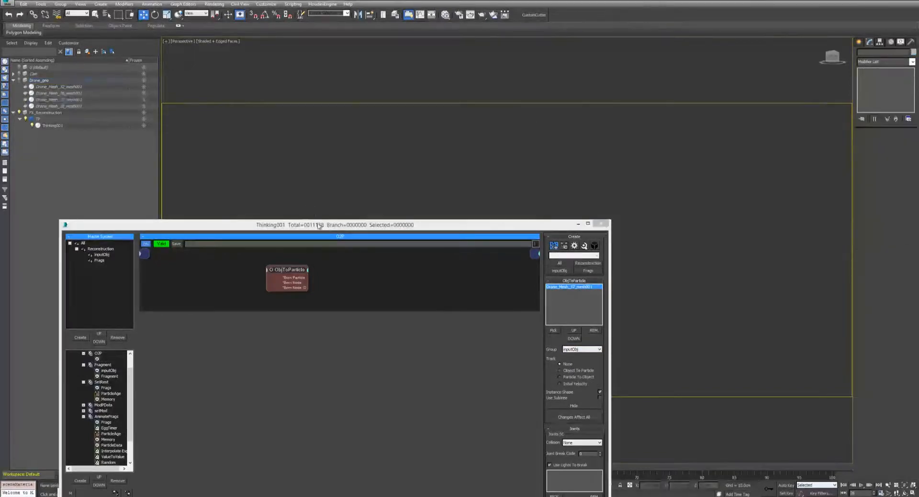
Step: Assign the Map #46 gradient ramp from the Slate Material Editor as the Fragment operator's Frag. Mask, and minimize the material editor
left_click_drag(317, 224, 305, 75)
left_click(90, 215)
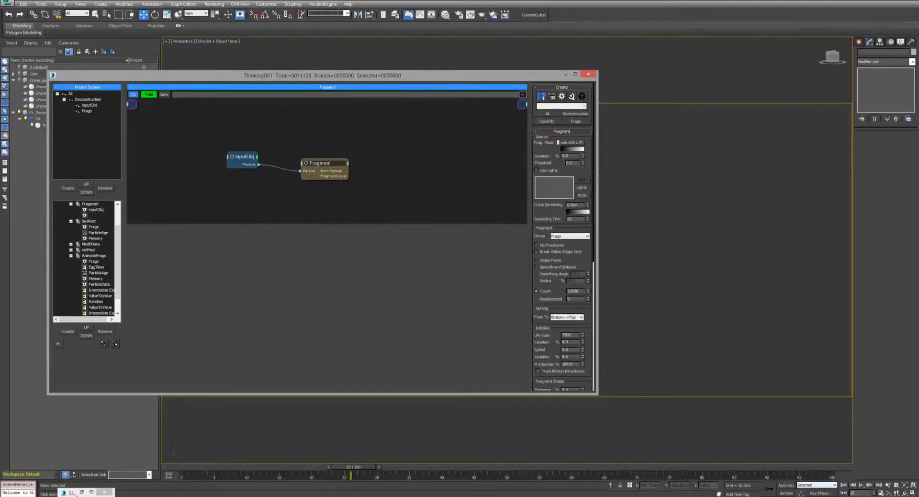
left_click(82, 492)
middle_click_drag(288, 232, 198, 160)
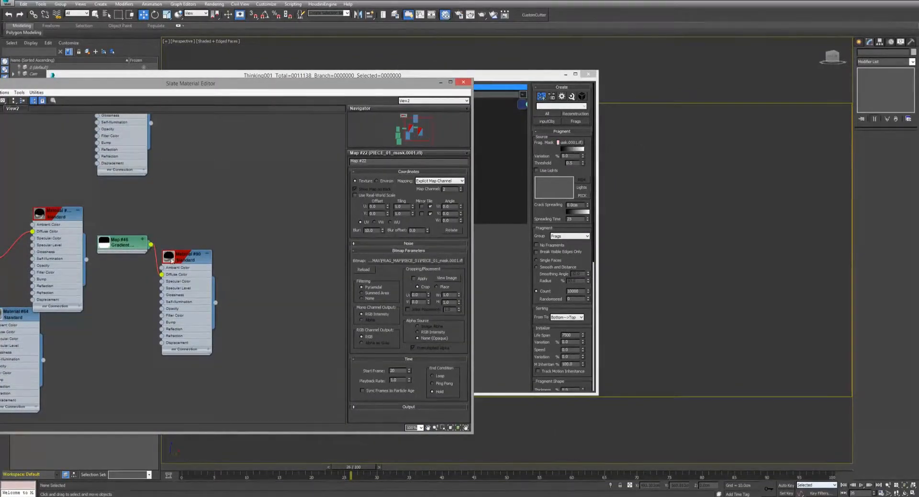
left_click_drag(172, 263, 208, 277)
left_click_drag(151, 245, 571, 142)
left_click(311, 259)
left_click_drag(421, 76, 454, 29)
left_click(440, 83)
Step: Play the reconstruction from frame 0 to about frame 50, examining the assembling fragments up close
left_click_drag(292, 79, 212, 91)
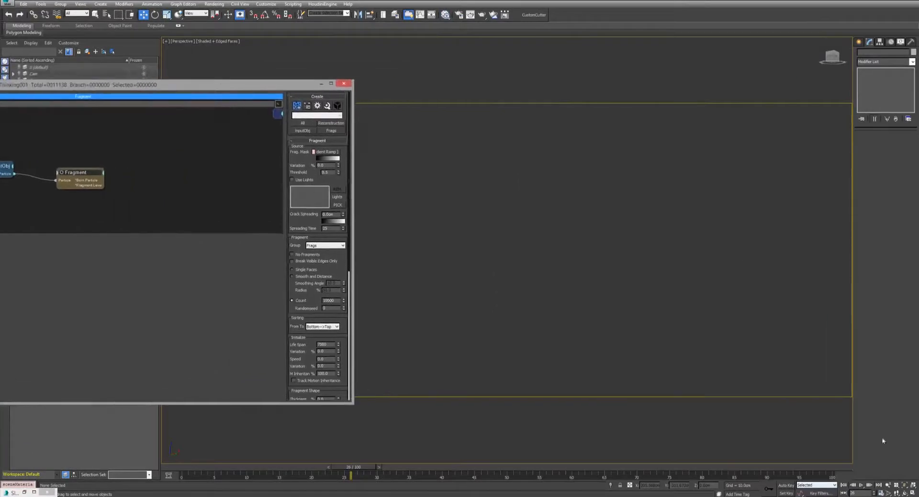
left_click(845, 484)
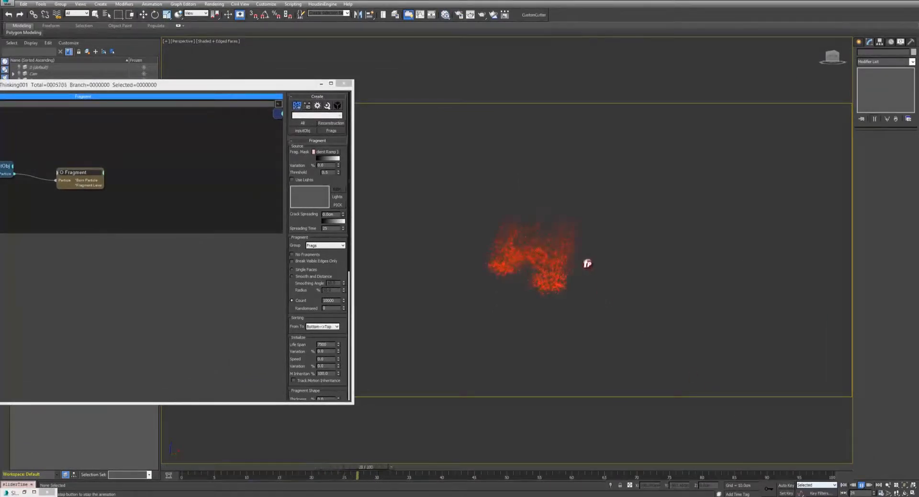
scroll(554, 234, "up", 5)
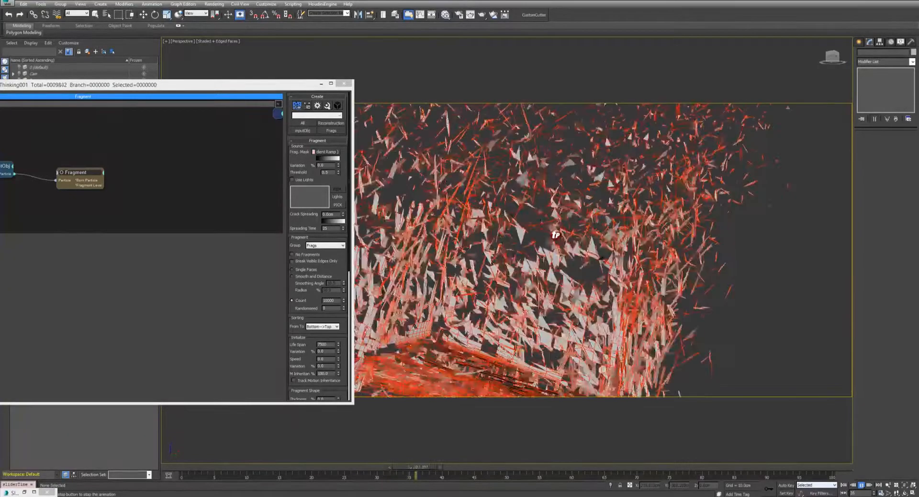
scroll(555, 234, "down", 3)
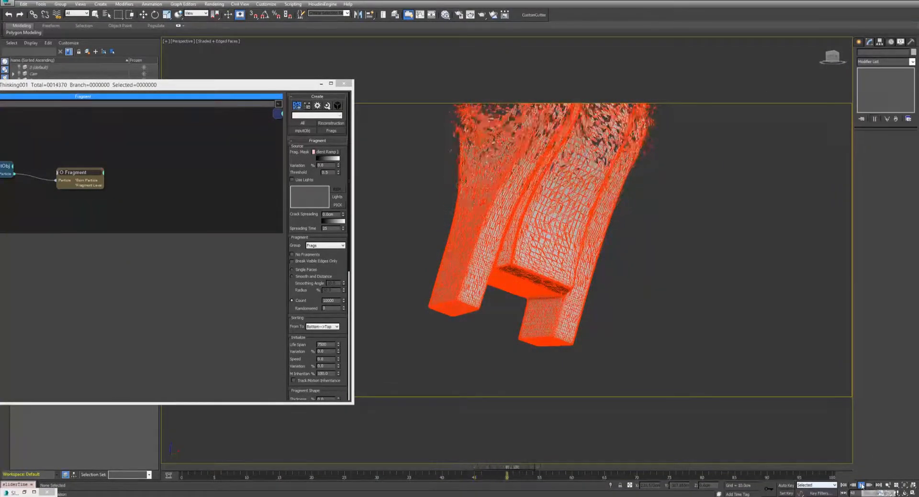
left_click(862, 485)
Step: Turn off edged faces and play the reconstruction on to frame 61 with the whole piece in view
middle_click_drag(578, 225, 578, 227)
scroll(578, 227, "down", 3)
key("F4")
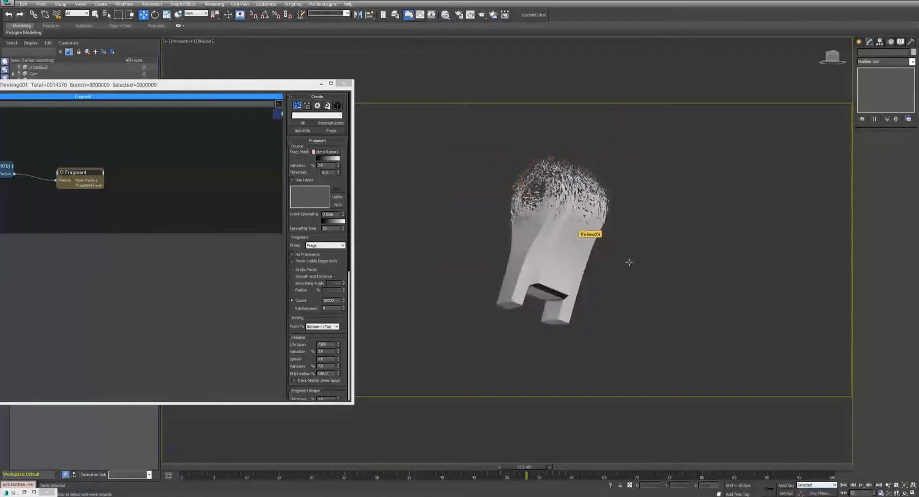
left_click(860, 485)
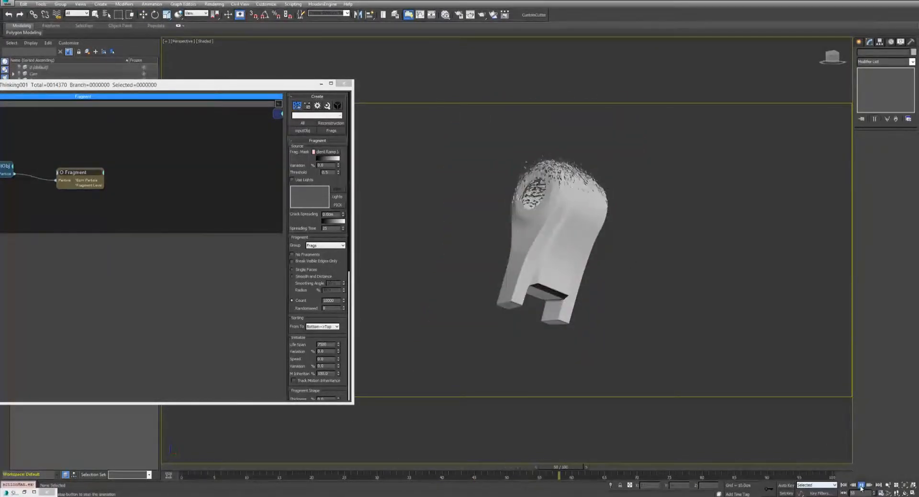
left_click(860, 486)
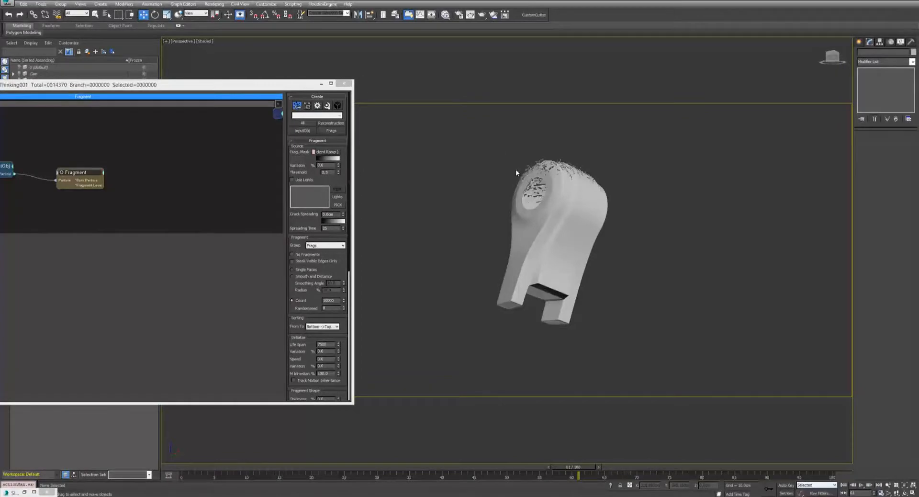
Step: Open the AnimateFrags dynamic set and examine its EggTimer, interpolation, Alignment and ParticleData nodes
left_click_drag(278, 82, 573, 68)
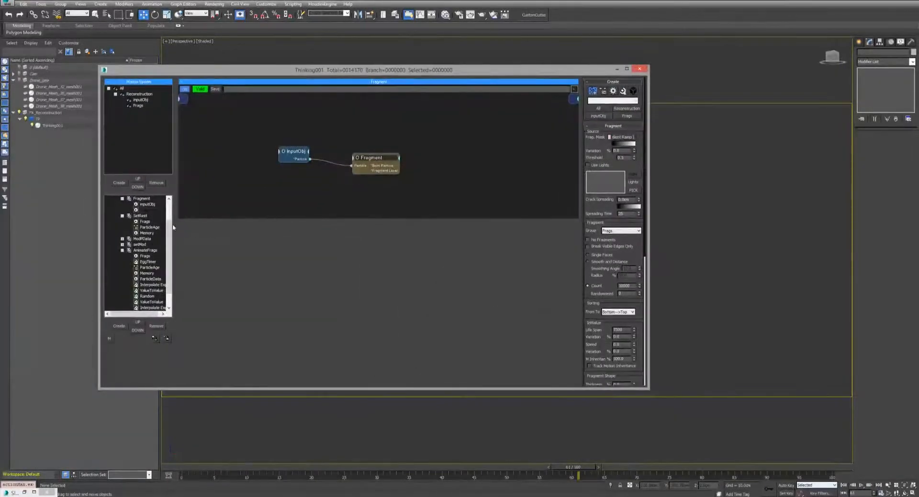
left_click_drag(171, 226, 170, 238)
left_click(122, 233)
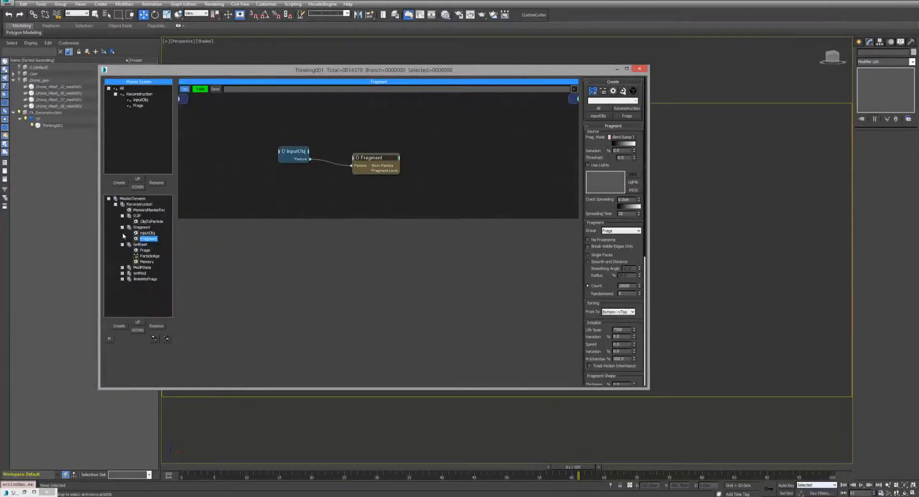
left_click(144, 279)
middle_click_drag(409, 188, 351, 188)
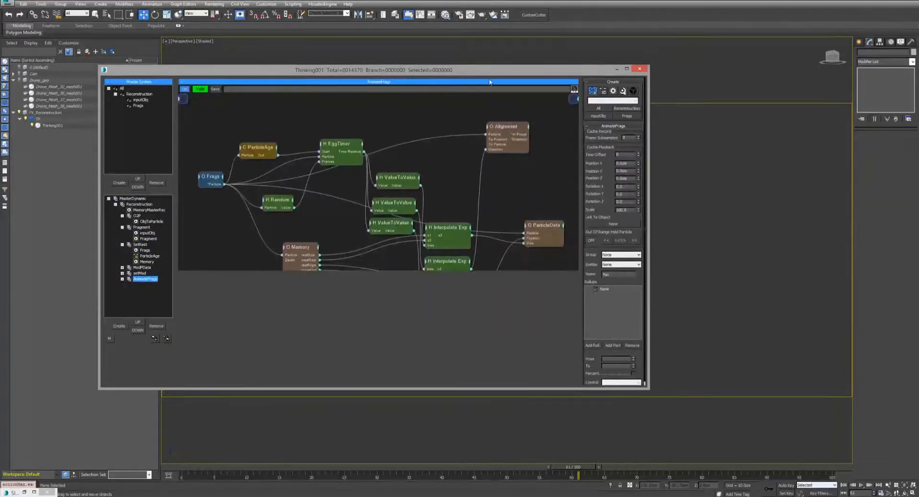
left_click_drag(489, 73, 291, 62)
middle_click_drag(366, 213, 328, 149)
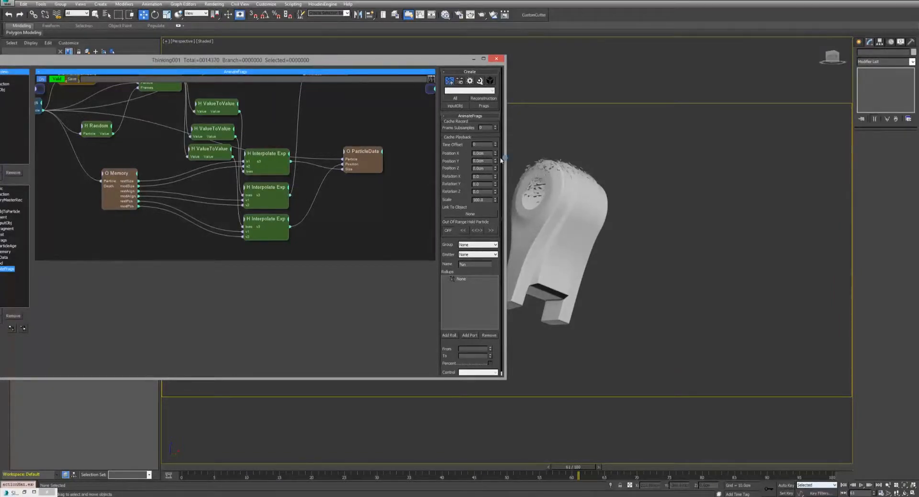
middle_click_drag(292, 111, 341, 199)
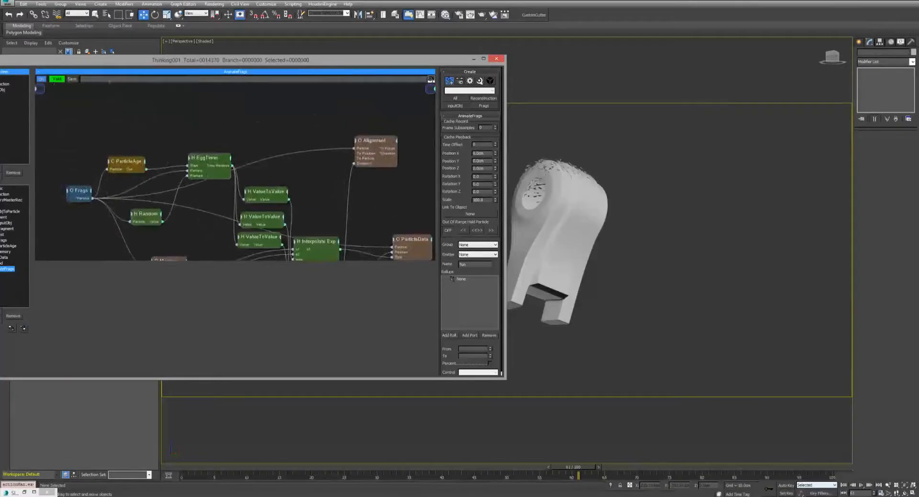
Step: Create a particle group named static under the Reconstruction group
left_click_drag(109, 63, 225, 66)
left_click(110, 88)
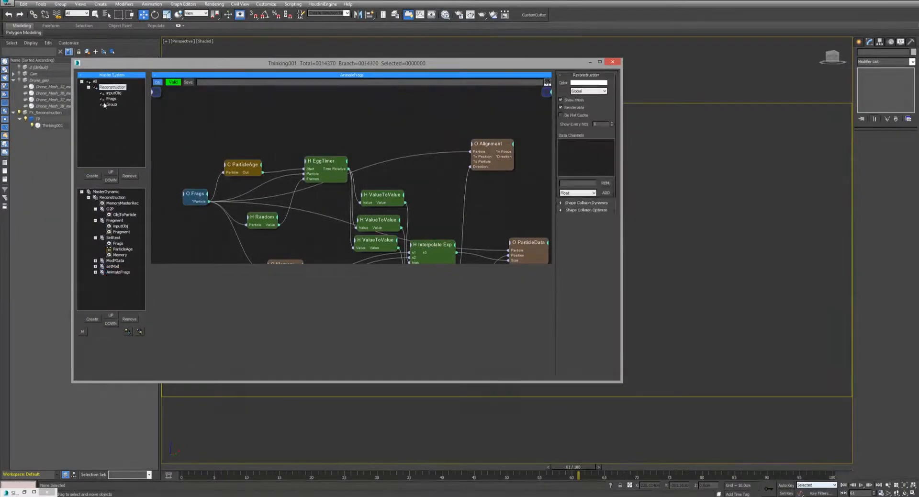
left_click(111, 104)
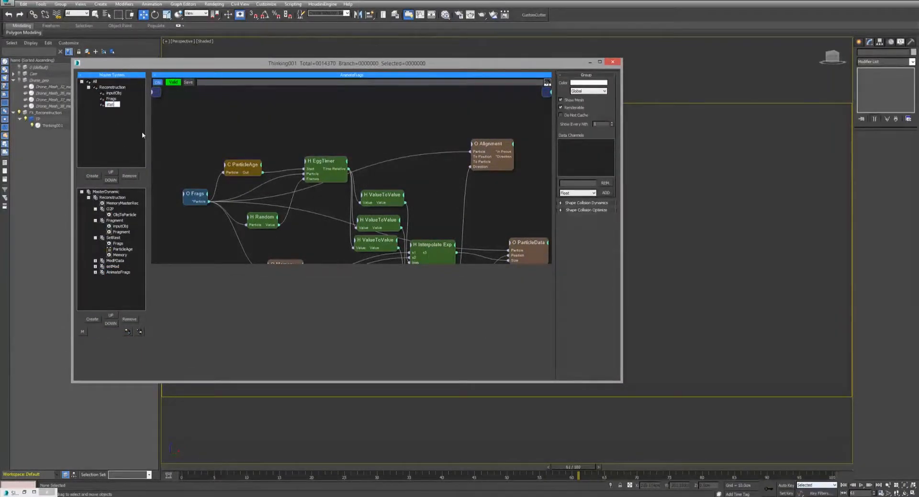
Step: Give the static group a dark grey color and set its viewport display to None
left_click(600, 84)
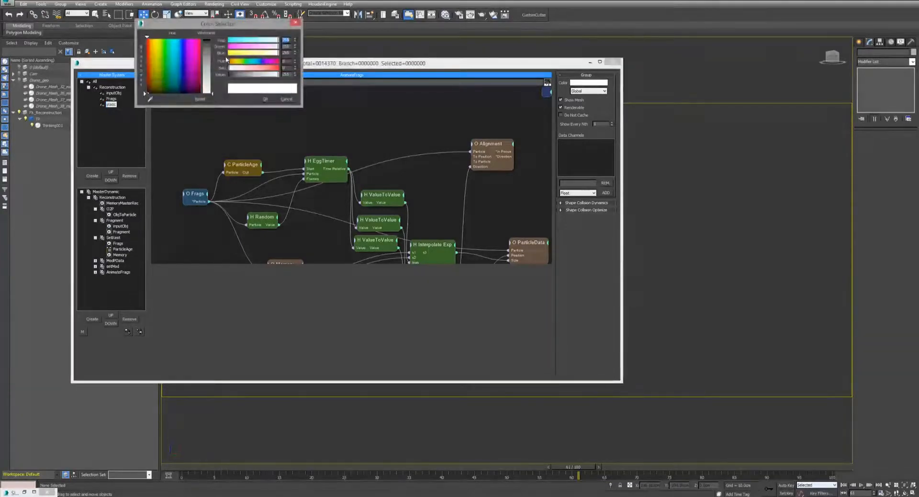
left_click(240, 72)
left_click(267, 98)
left_click(587, 91)
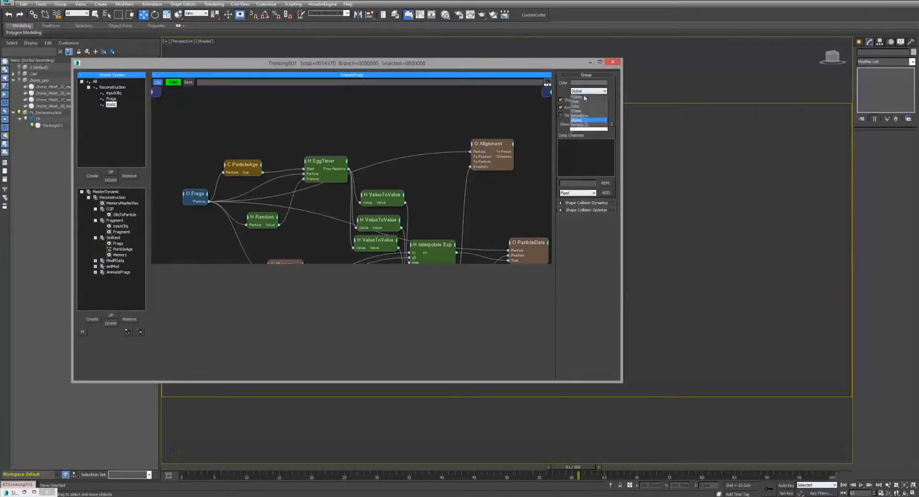
left_click(580, 100)
Step: Add the Reached output to the EggTimer node in the AnimateFrags network
left_click_drag(579, 67, 239, 69)
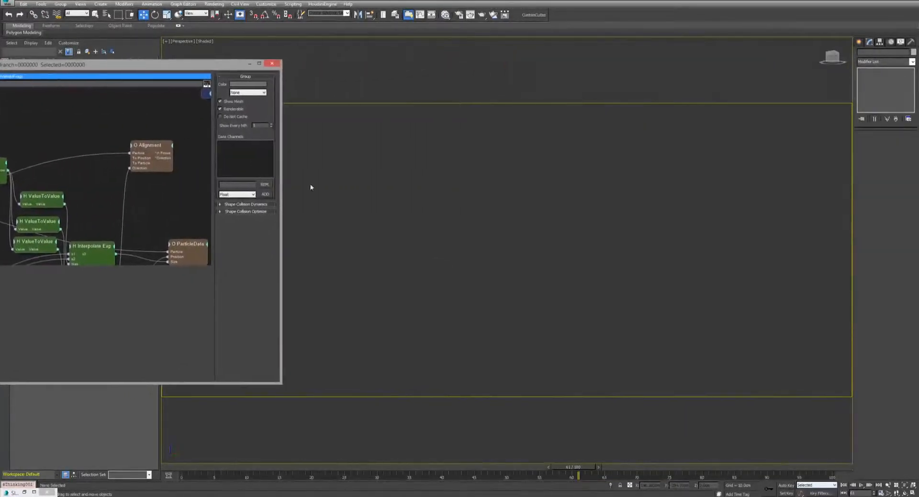
left_click_drag(162, 67, 433, 59)
left_click_drag(246, 150, 244, 137)
left_click(261, 139)
left_click(241, 115)
left_click(265, 137)
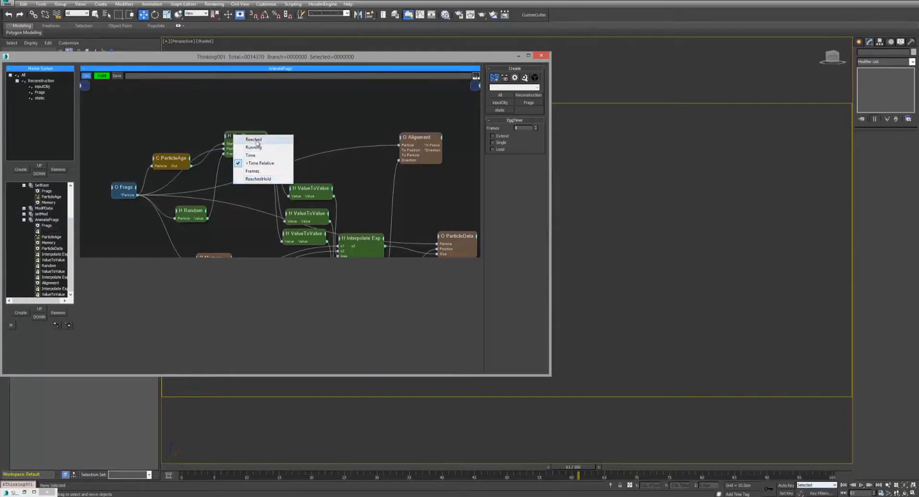
left_click(254, 140)
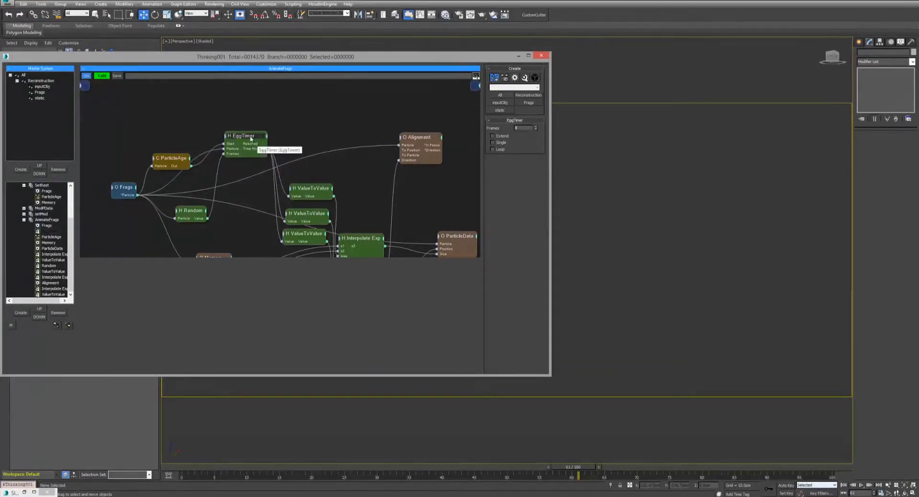
Step: Reposition the EggTimer node and add a Group operator near it in AnimateFrags
left_click_drag(244, 137, 239, 130)
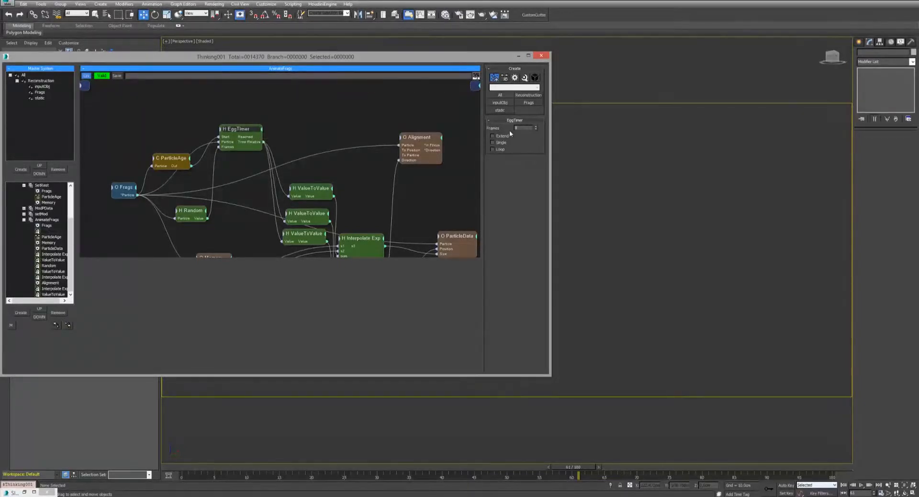
left_click_drag(246, 134, 253, 135)
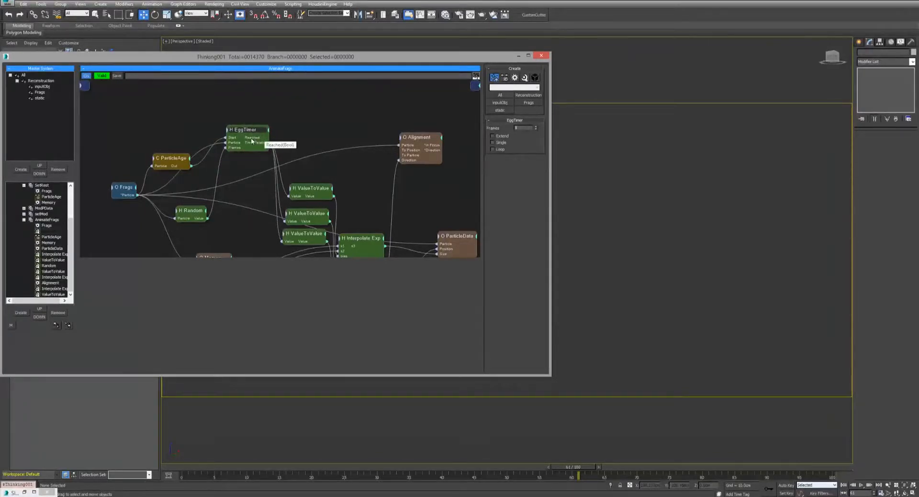
left_click_drag(252, 140, 251, 144)
right_click(306, 113)
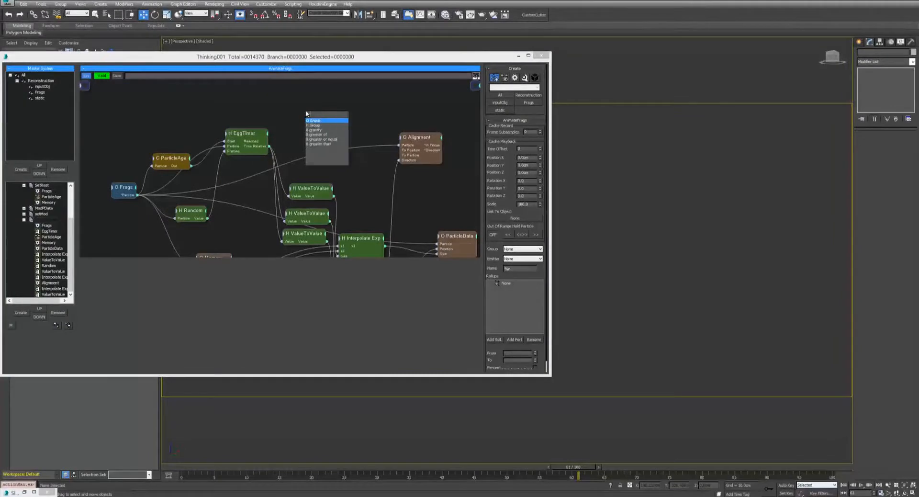
key("Return")
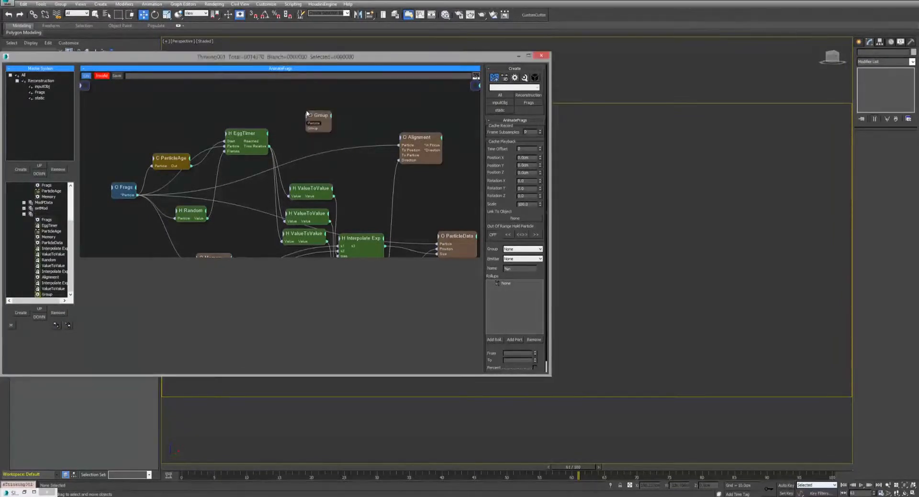
Step: Connect the Frags particle output to the Group operator in AnimateFrags and set its target group to static
mouse_move(307, 113)
left_mouse_down()
mouse_move(313, 102)
mouse_move(312, 117)
left_mouse_up()
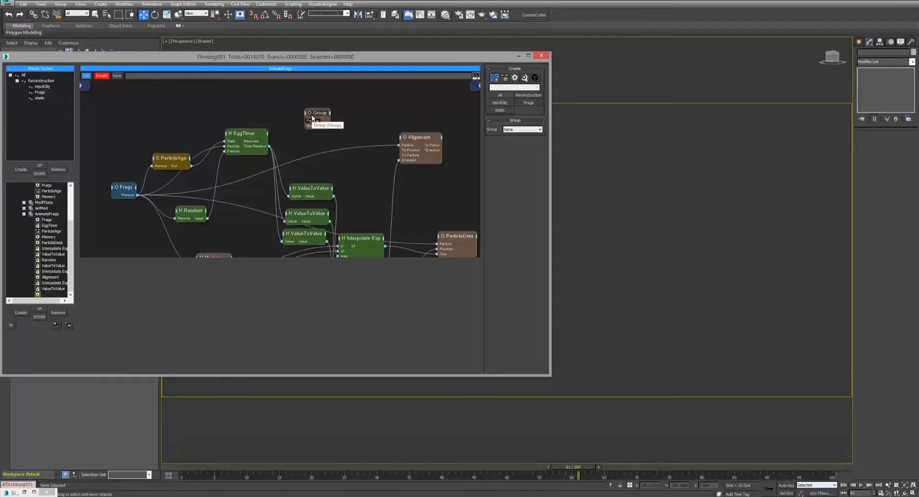
left_click_drag(133, 195, 326, 104)
left_click(521, 129)
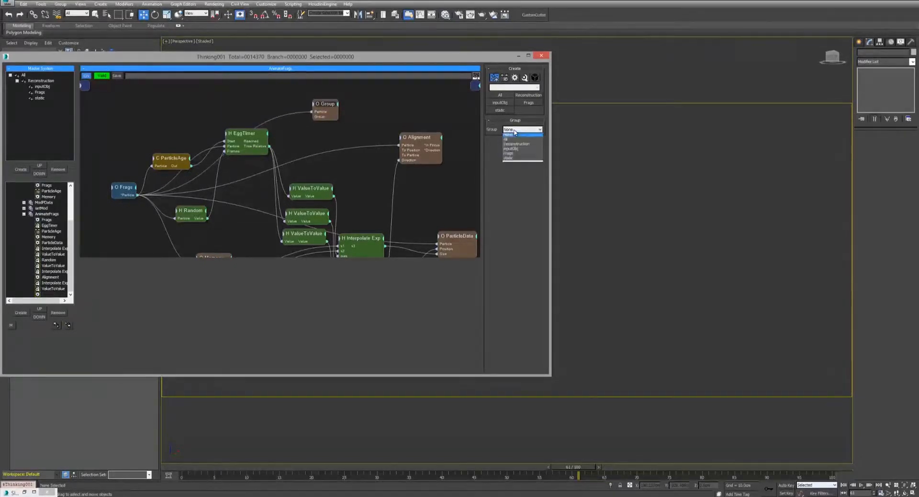
left_click(513, 159)
Step: Add the ON input to the Group operator and wire the EggTimer's Reached output into it
left_click(313, 105)
left_click(313, 110)
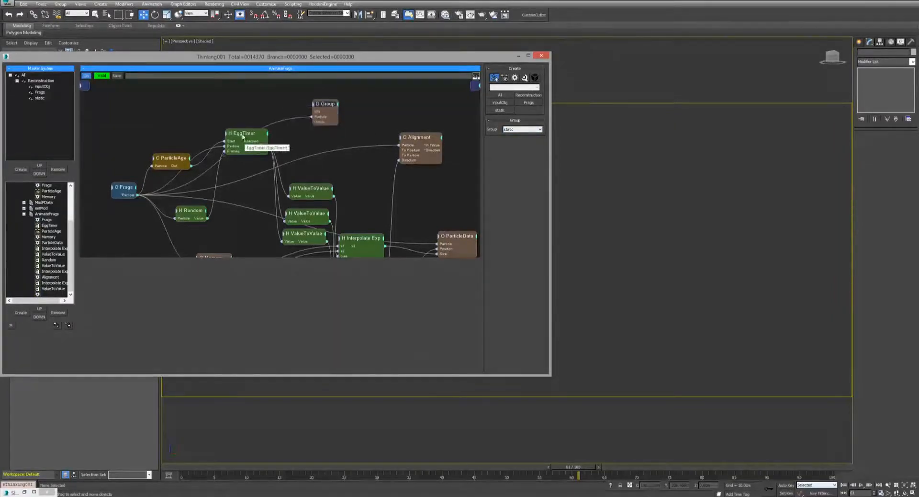
left_click_drag(243, 134, 244, 142)
left_click_drag(310, 125, 315, 112)
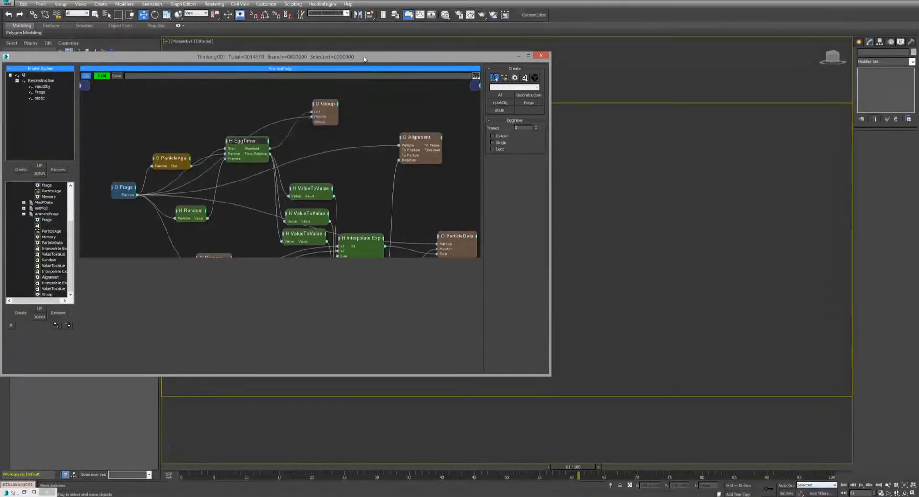
Step: Move the particle editor clear of the viewport and play the simulation from the first frame to check the reconstruction
left_click_drag(364, 59, 197, 64)
left_click(844, 485)
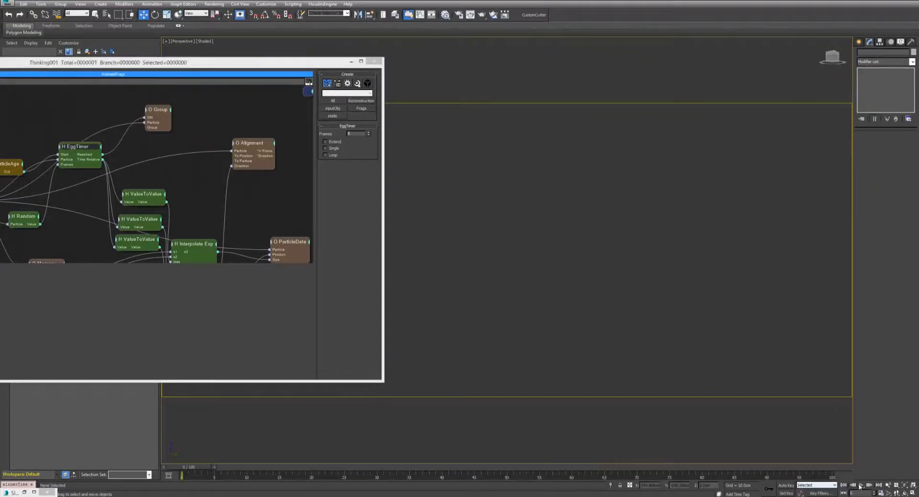
left_click(860, 485)
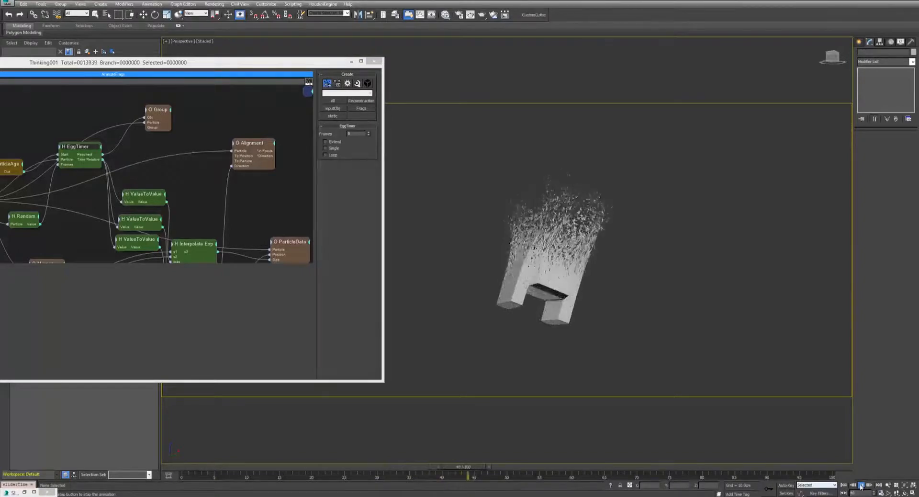
left_click(860, 486)
Step: Display edged faces in the viewport and resume playback to examine how fragments switch to the static group
middle_click_drag(572, 244, 553, 239, "alt")
key("F4")
scroll(589, 221, "up", 4)
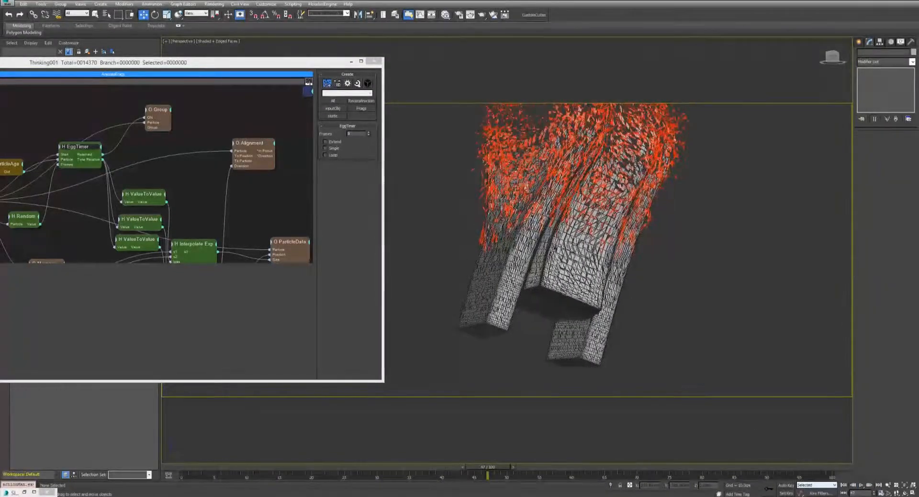
middle_click_drag(586, 275, 588, 284, "alt")
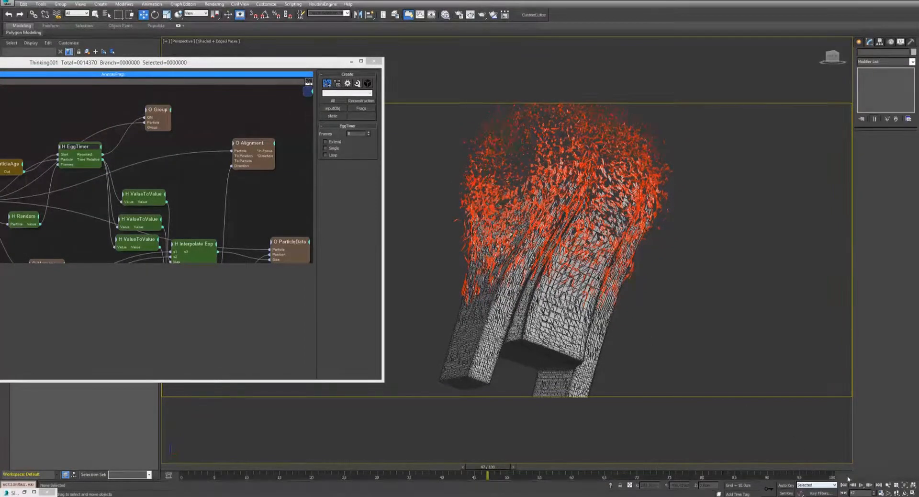
left_click(862, 485)
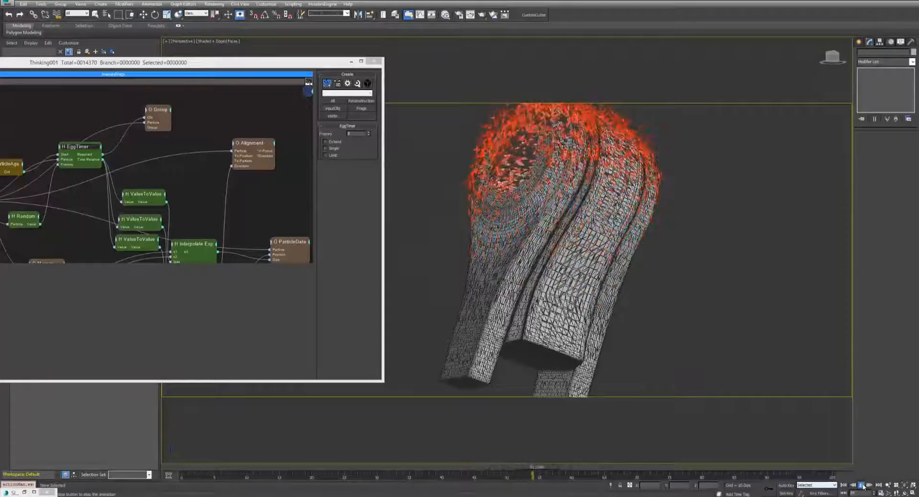
middle_click_drag(730, 313, 743, 363)
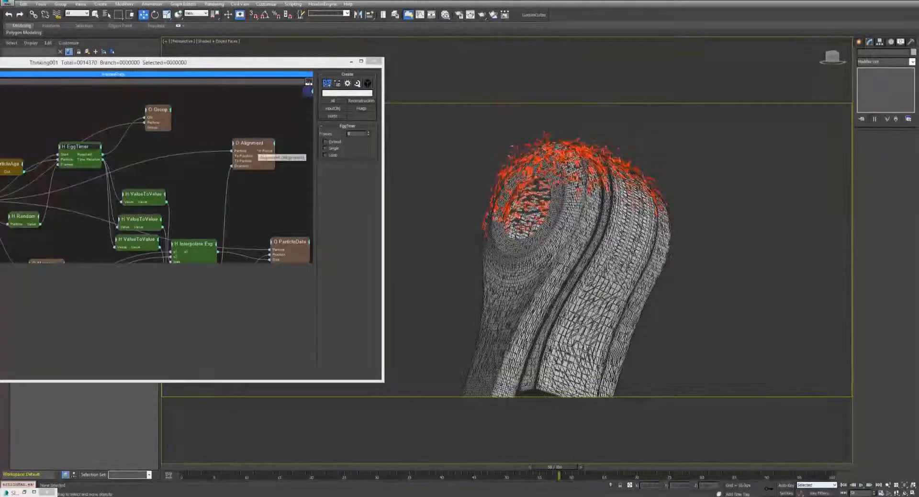
Step: Place an Interpolate Exp node below the other two, between the Memory and ParticleData nodes
left_click_drag(243, 64, 364, 61)
middle_click_drag(328, 244, 262, 149)
left_click_drag(260, 150, 250, 215)
Step: Replay the simulation from the first frame with the reconstructing mesh framed in the viewport
middle_click_drag(670, 144, 674, 145)
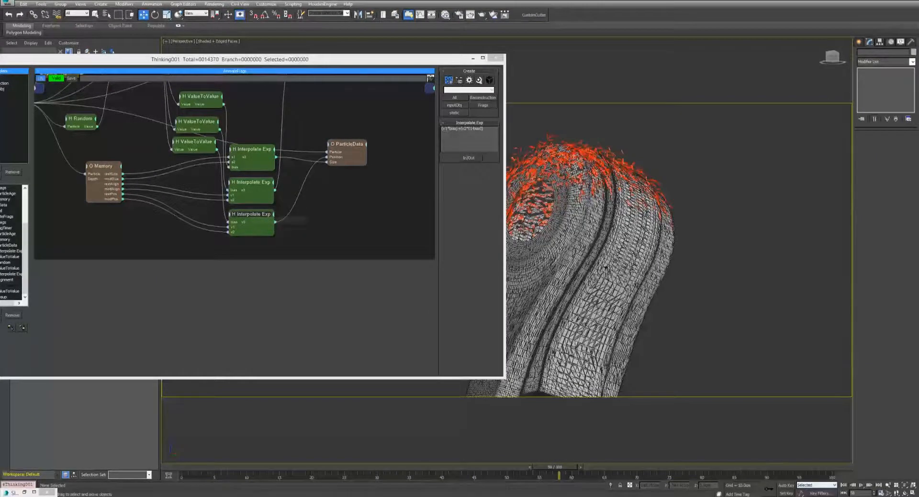
middle_click_drag(606, 267, 646, 201)
left_click(843, 485)
left_click(861, 484)
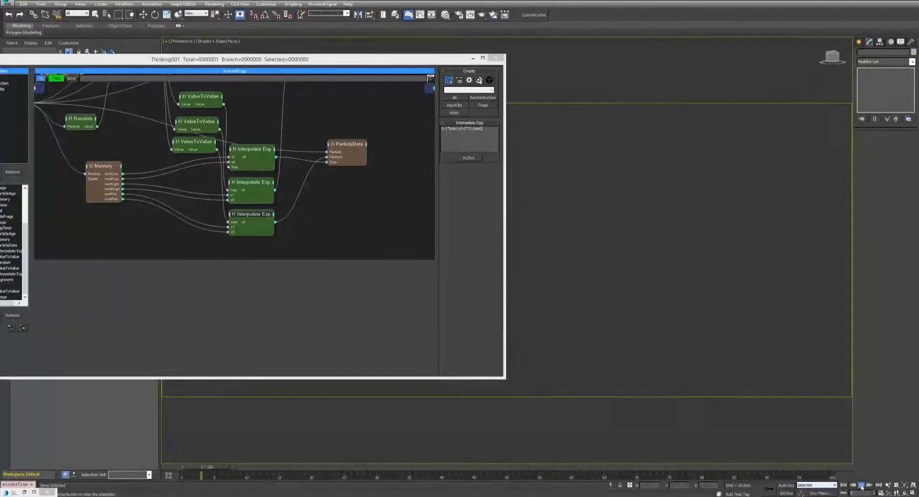